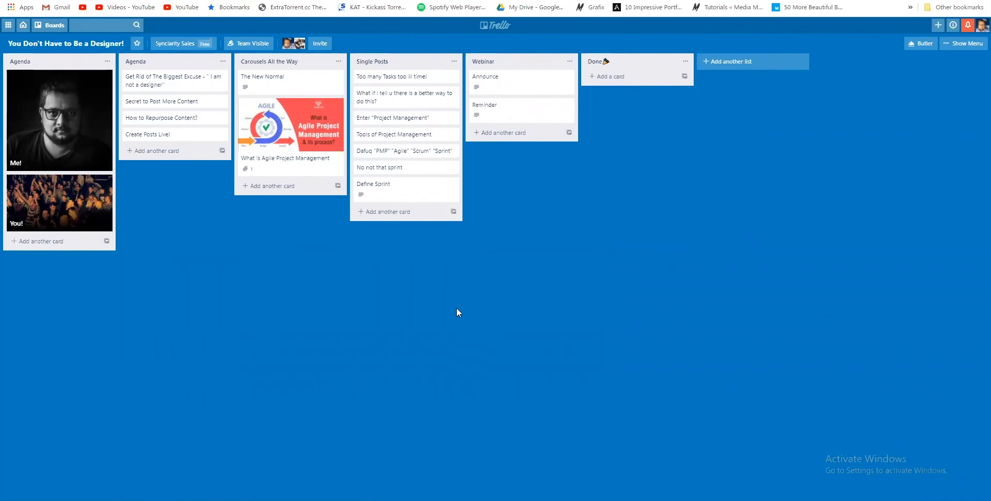
- View the full-size portrait attached to the "Me!" card, and return to the board
{"action": "left_click", "coordinate": [94, 158]}
{"action": "left_click", "coordinate": [449, 218]}
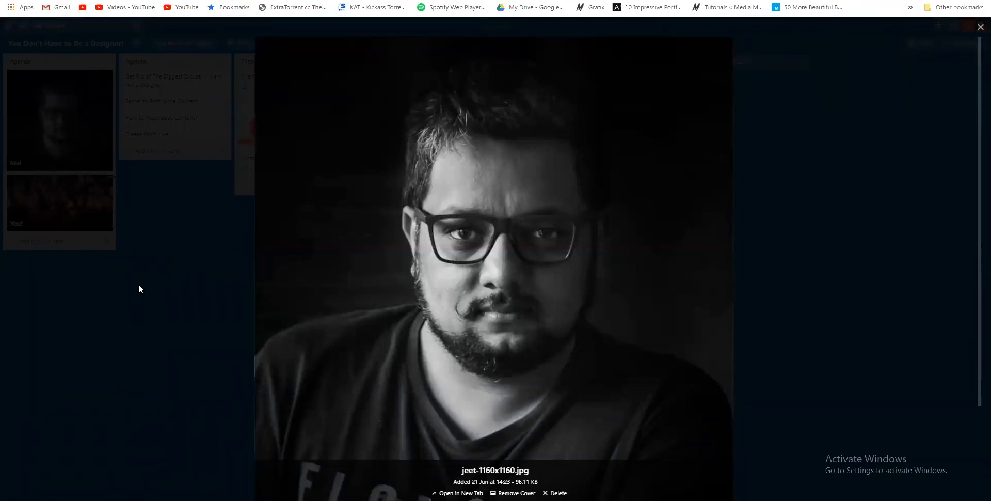
{"action": "left_click", "coordinate": [140, 282]}
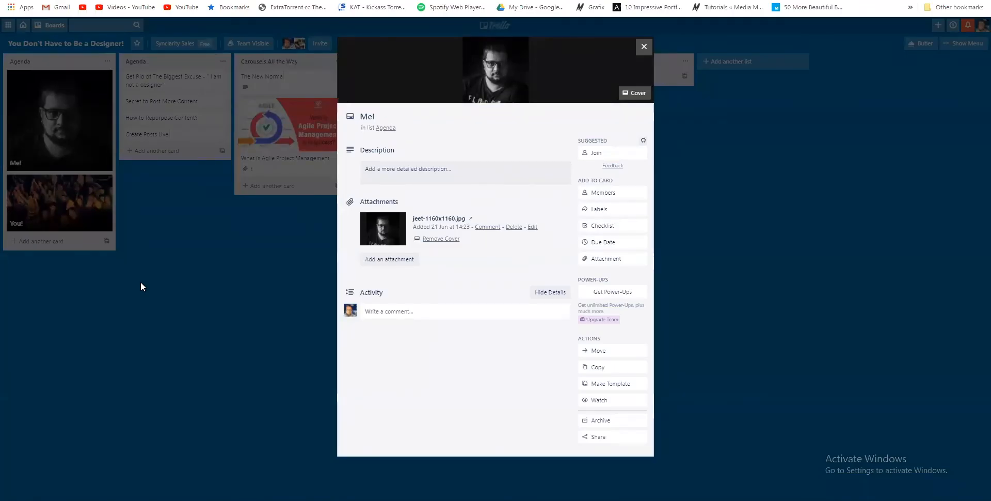
{"action": "left_click", "coordinate": [141, 282]}
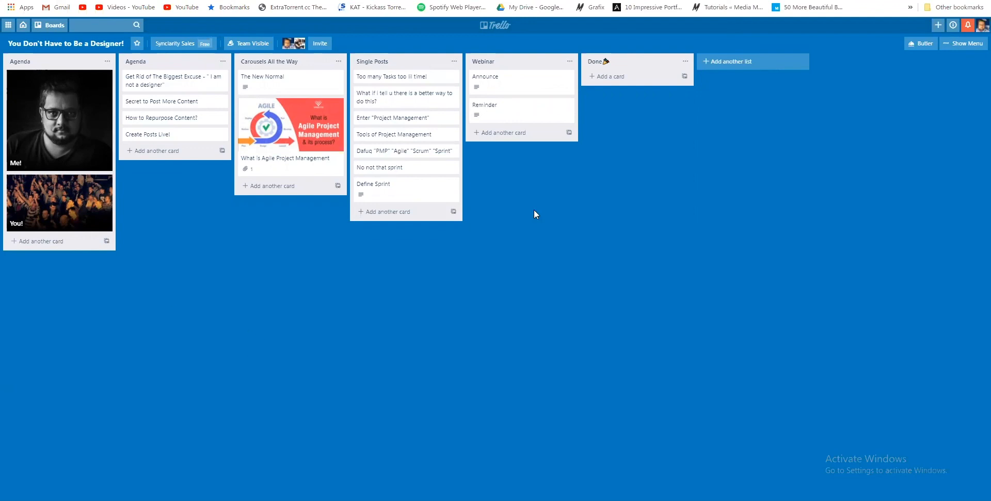
- Switch to the other browser tab and open AJ&Smart's "THE RULES OF INNOVATION" Instagram post from the address suggestions for "insta"
{"action": "left_click", "coordinate": [289, 2]}
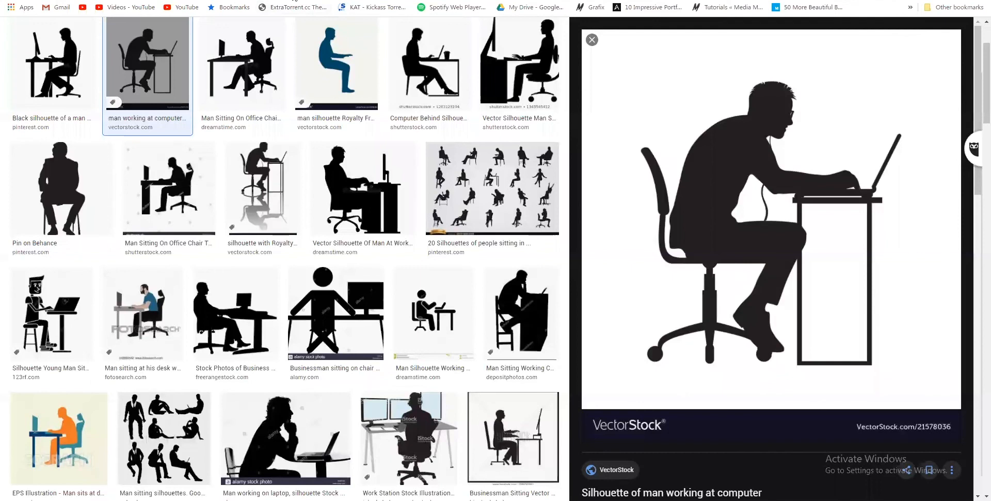
{"action": "type", "text": "insta"}
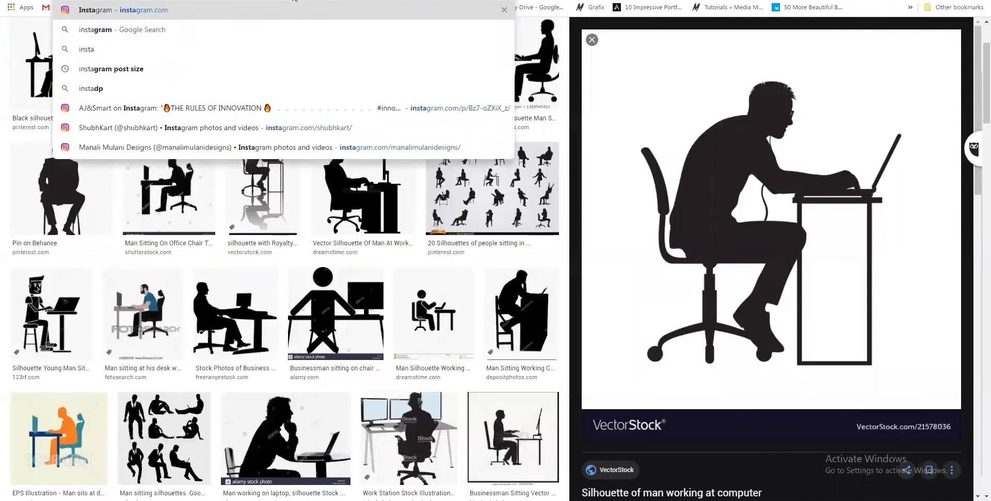
{"action": "key", "text": "Down"}
{"action": "key", "text": "Down"}
{"action": "key", "text": "Down"}
{"action": "key", "text": "Down"}
{"action": "key", "text": "Down"}
{"action": "key", "text": "Return"}
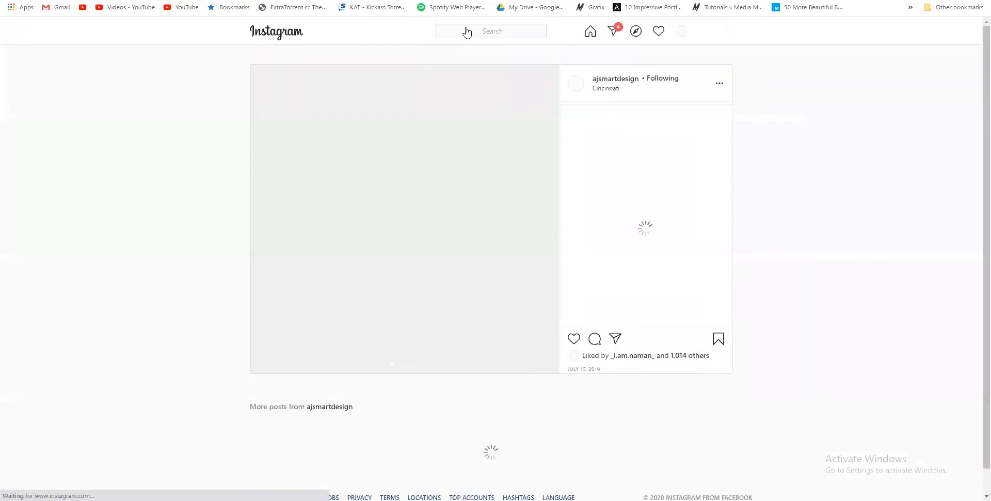
- Search Instagram for "sycabe" and open the first suggested result
{"action": "left_click", "coordinate": [468, 28]}
{"action": "type", "text": "sycabe"}
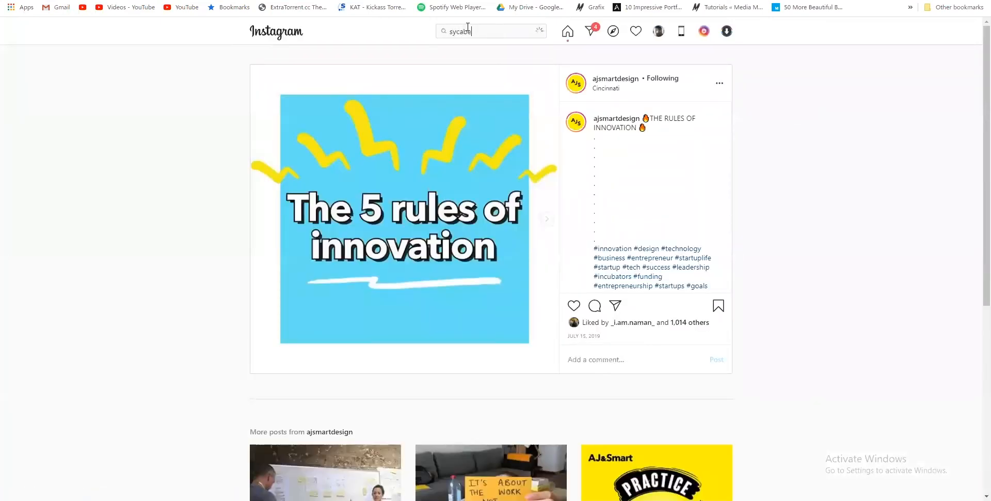
{"action": "left_click", "coordinate": [494, 68]}
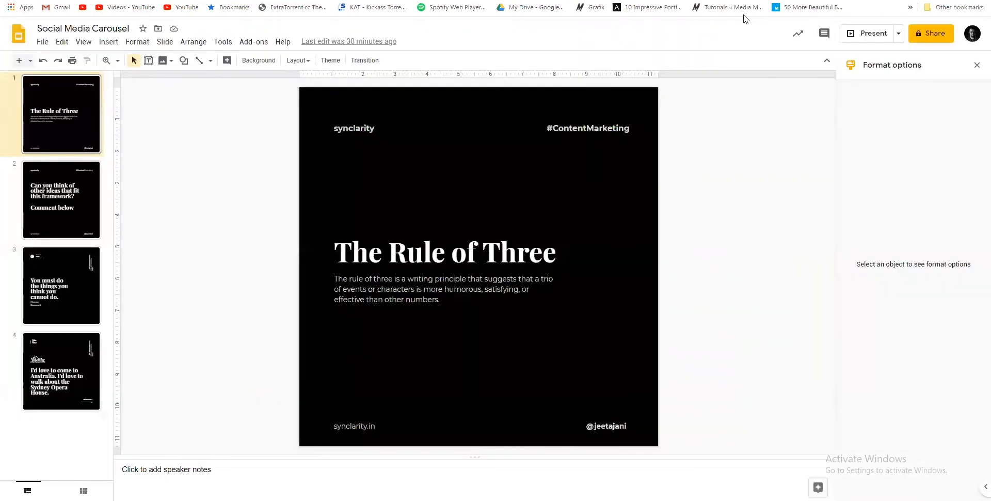
- Open Facebook in a new tab, search for "synclarity" and open the Synclarity page
{"action": "key", "text": "ctrl+t"}
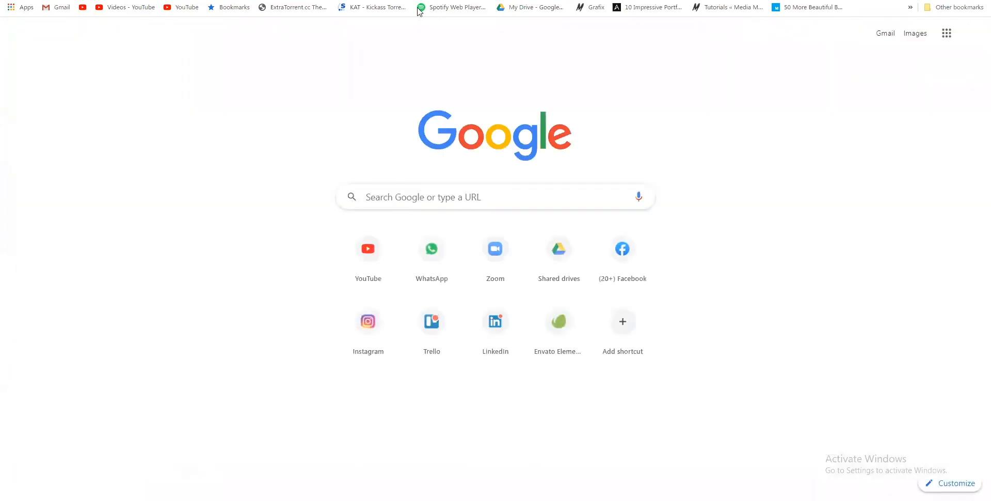
{"action": "type", "text": "face"}
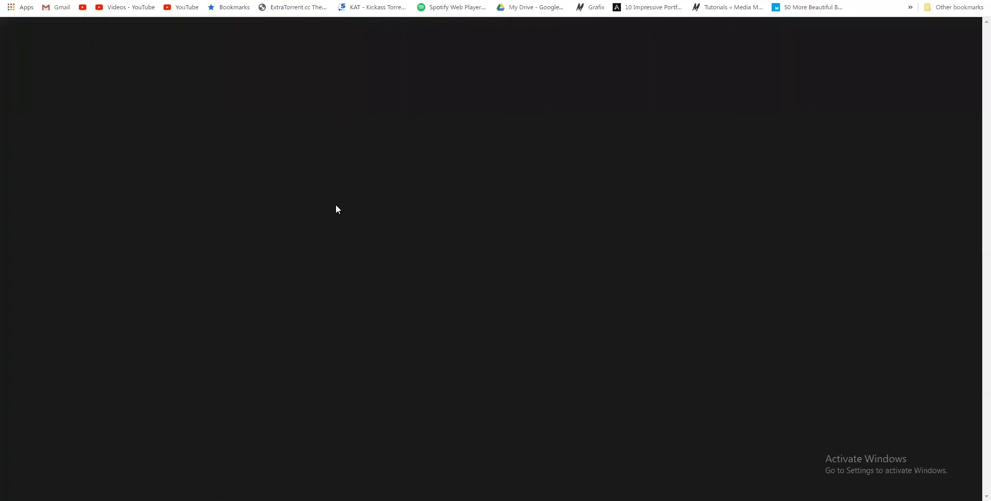
{"action": "scroll", "coordinate": [185, 104], "scroll_direction": "down", "scroll_amount": 5}
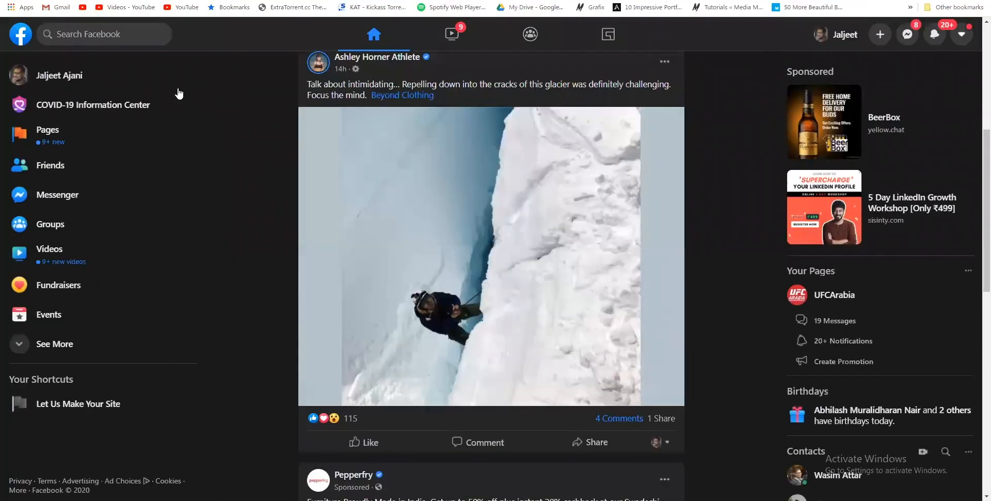
{"action": "left_click", "coordinate": [130, 31]}
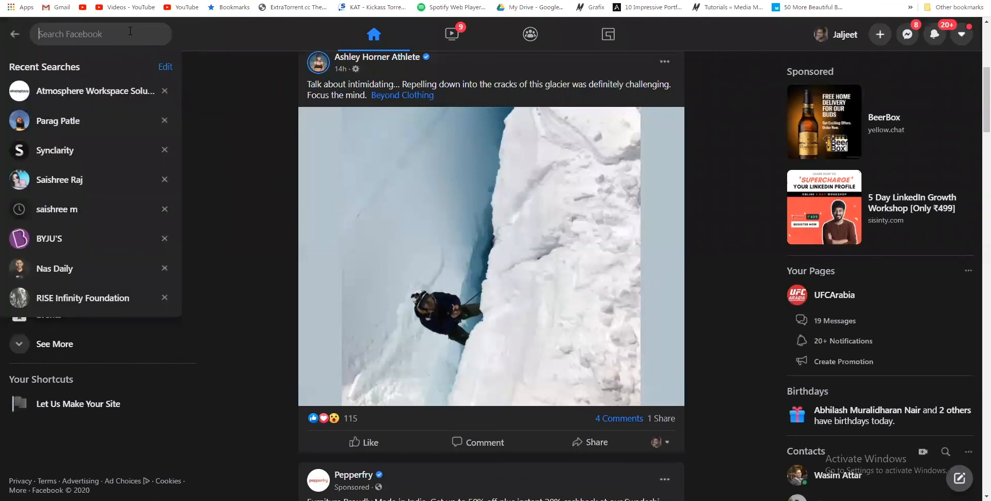
{"action": "type", "text": "synclarity"}
{"action": "key", "text": "Return"}
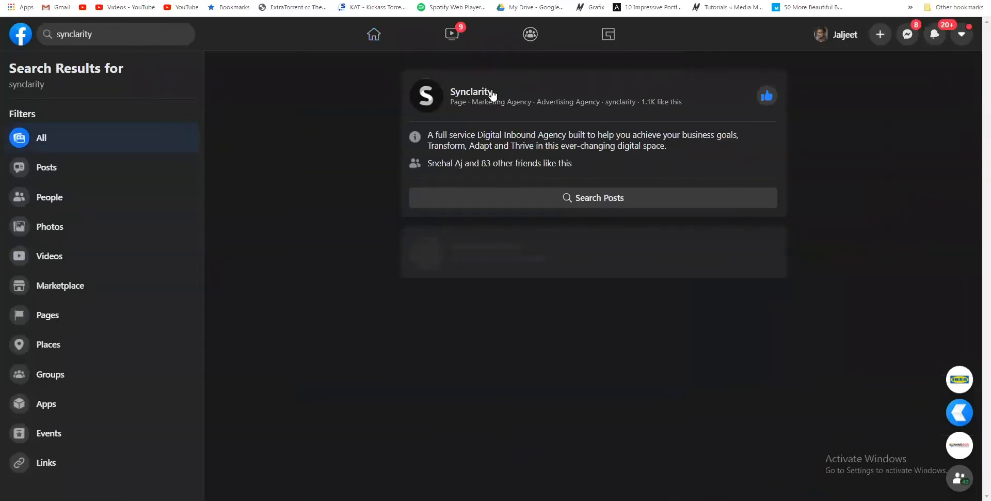
{"action": "left_click", "coordinate": [470, 92]}
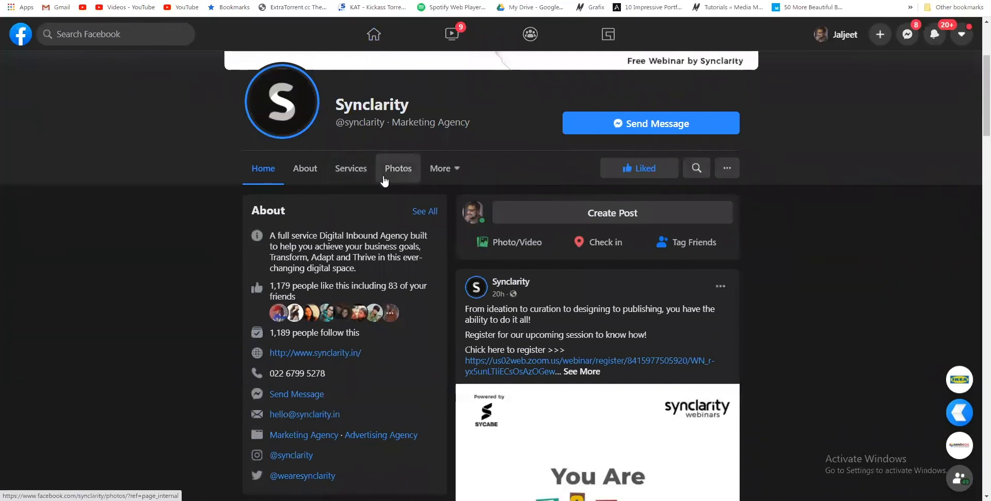
- Look through the Synclarity page's posts down to the handwritten green "Cut the Chase" post
{"action": "scroll", "coordinate": [467, 313], "scroll_direction": "down", "scroll_amount": 15}
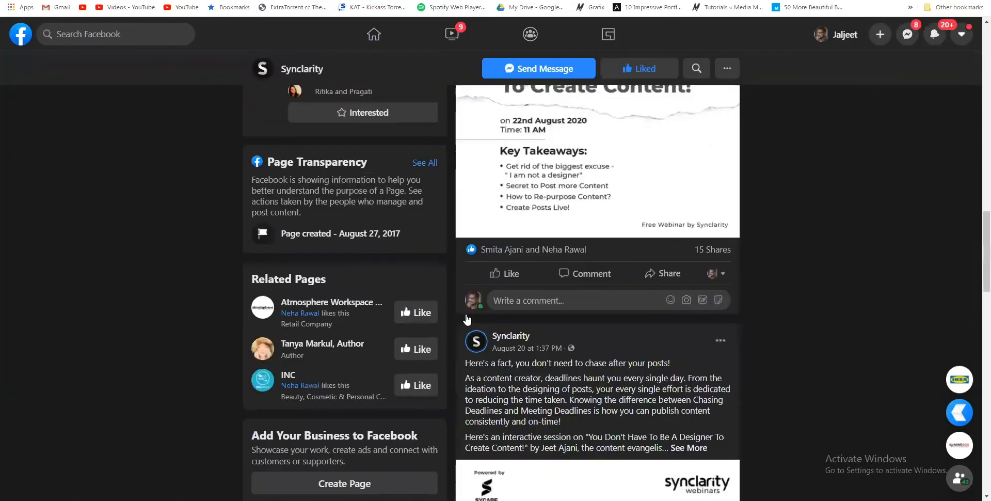
{"action": "scroll", "coordinate": [467, 318], "scroll_direction": "down", "scroll_amount": 15}
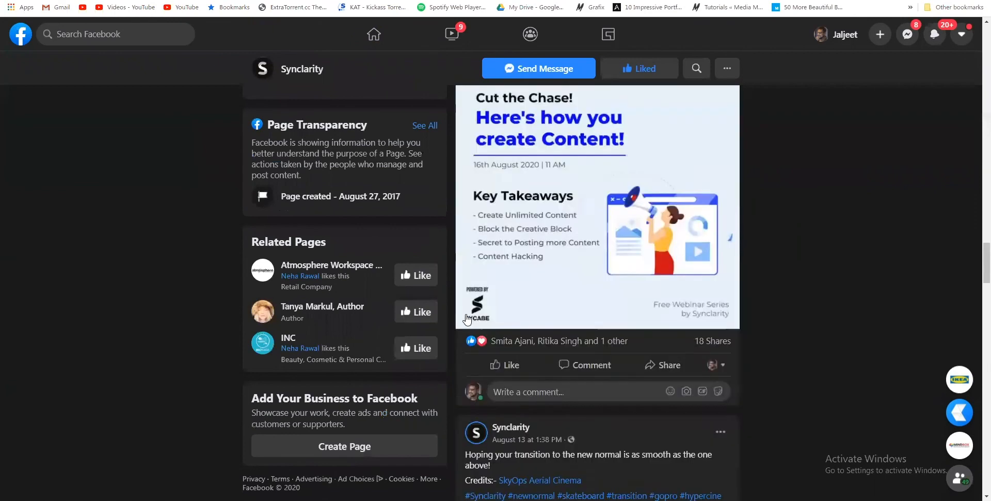
{"action": "scroll", "coordinate": [468, 316], "scroll_direction": "down", "scroll_amount": 5}
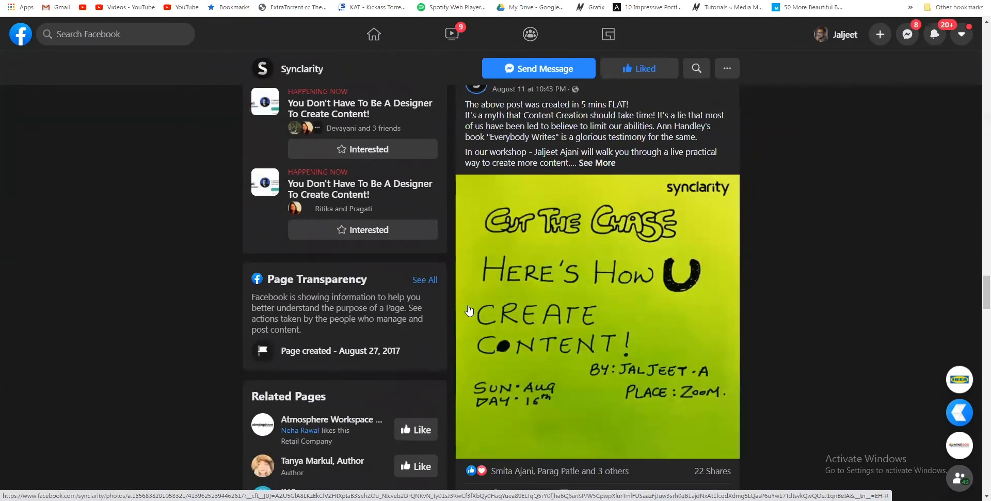
{"action": "scroll", "coordinate": [468, 309], "scroll_direction": "down", "scroll_amount": 1}
{"action": "scroll", "coordinate": [469, 310], "scroll_direction": "up", "scroll_amount": 1}
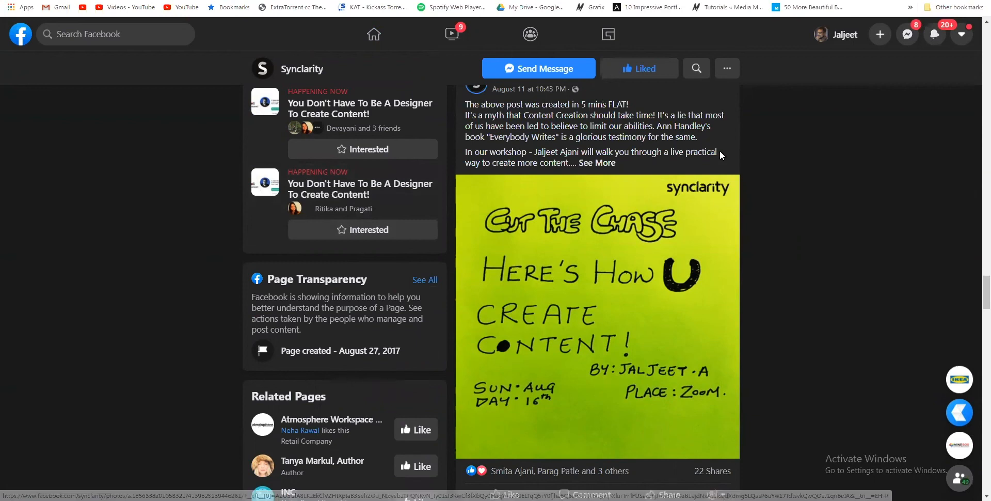
- Expand the "Cut the Chase" post's text, highlight "Content Creation should take time!" and read on to the image
{"action": "left_click", "coordinate": [587, 164]}
{"action": "left_click_drag", "start_coordinate": [494, 100], "coordinate": [628, 146]}
{"action": "left_click_drag", "start_coordinate": [523, 115], "coordinate": [658, 115]}
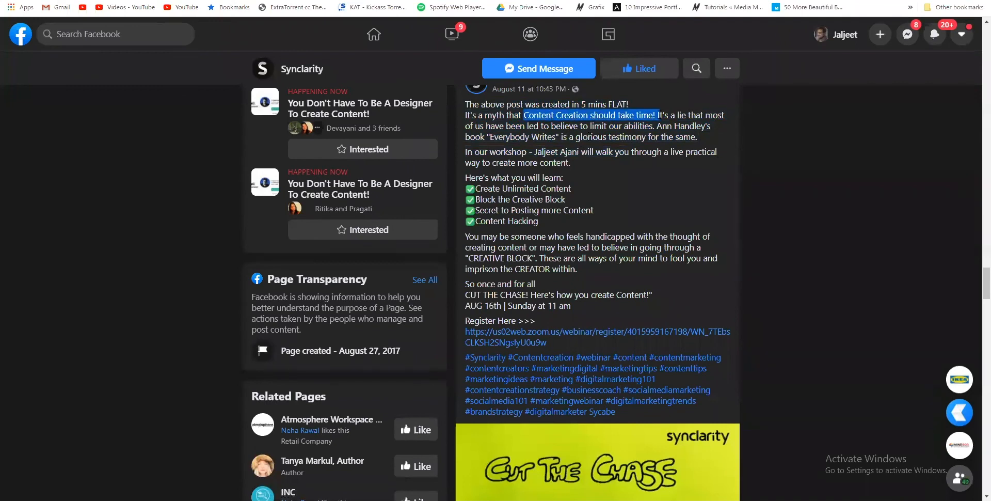
{"action": "left_click", "coordinate": [655, 135]}
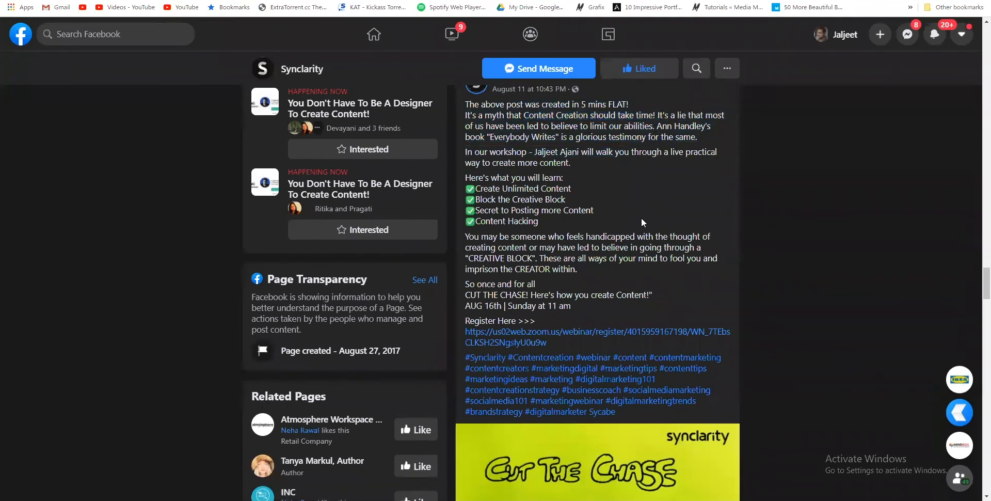
{"action": "scroll", "coordinate": [641, 218], "scroll_direction": "down", "scroll_amount": 5}
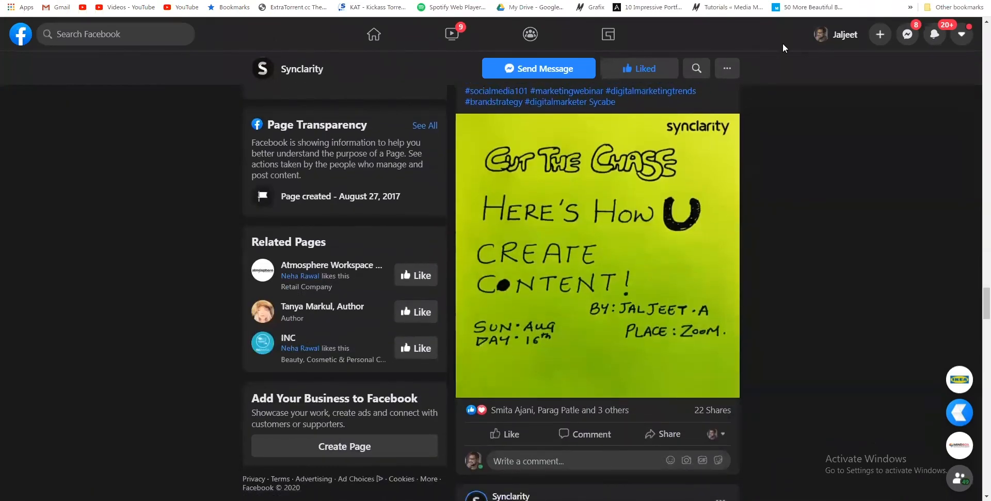
- Switch back to the Trello board, view the full-size crowd image on the "You!" card, and close it
{"action": "key", "text": "ctrl+Tab"}
{"action": "key", "text": "ctrl+Tab"}
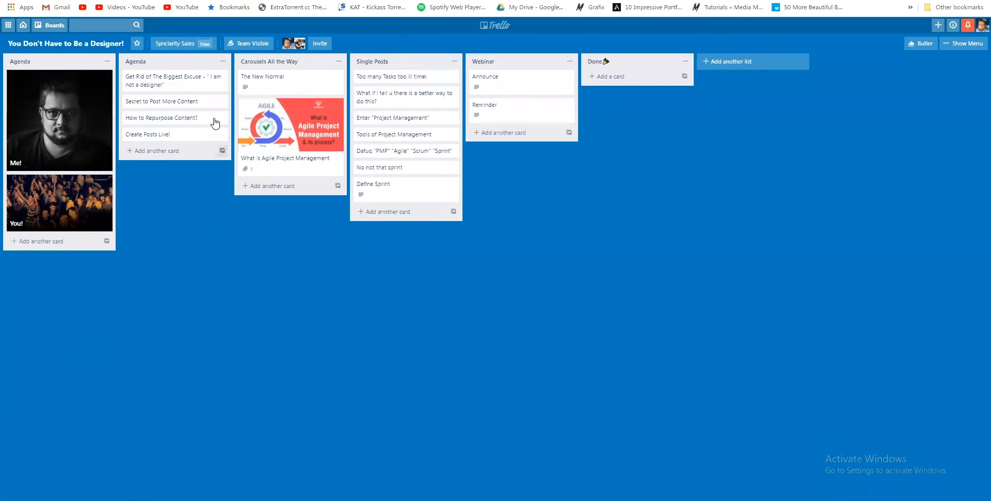
{"action": "left_click", "coordinate": [38, 205]}
{"action": "left_click", "coordinate": [452, 91]}
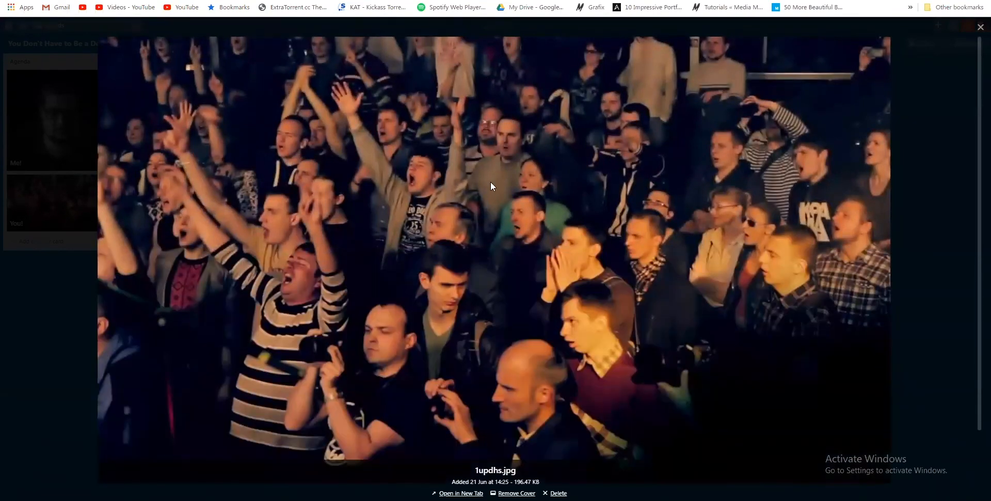
{"action": "left_click", "coordinate": [64, 360]}
{"action": "left_click", "coordinate": [159, 361]}
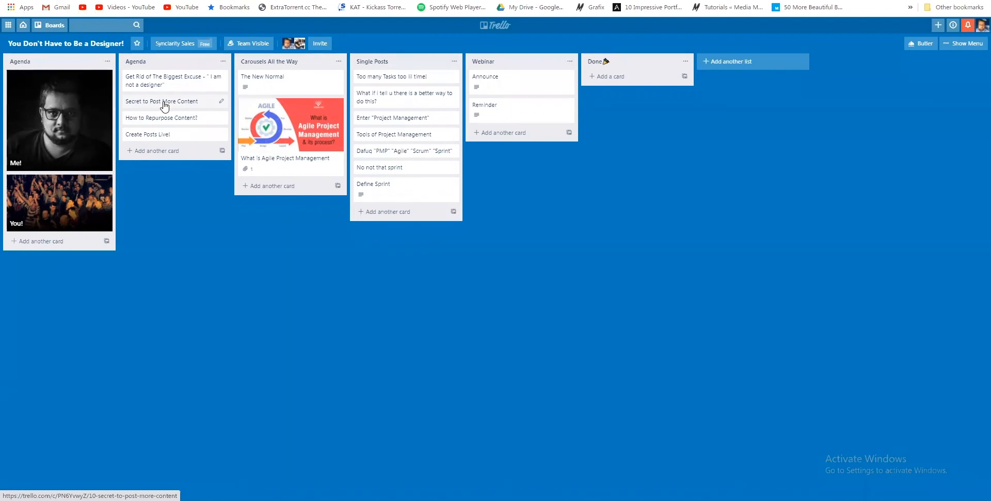
{"action": "key", "text": "d"}
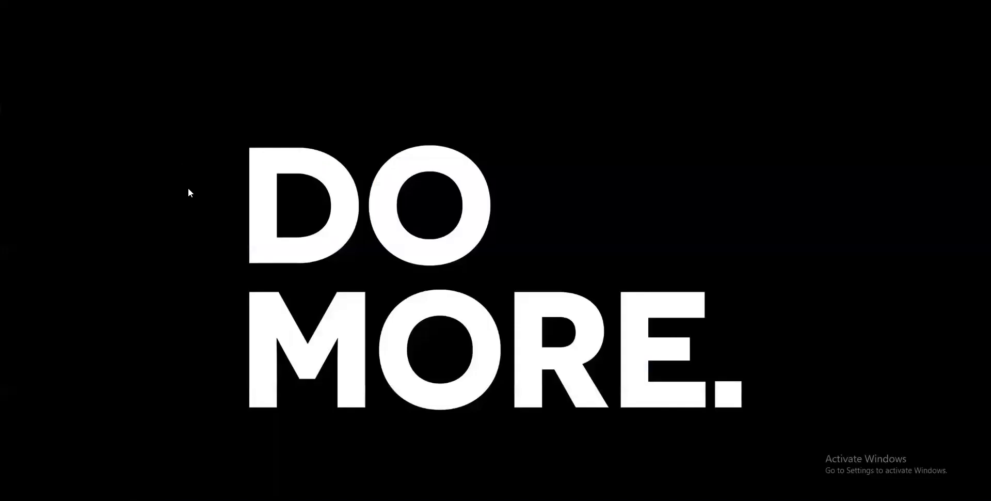
{"action": "key", "text": "alt+Tab"}
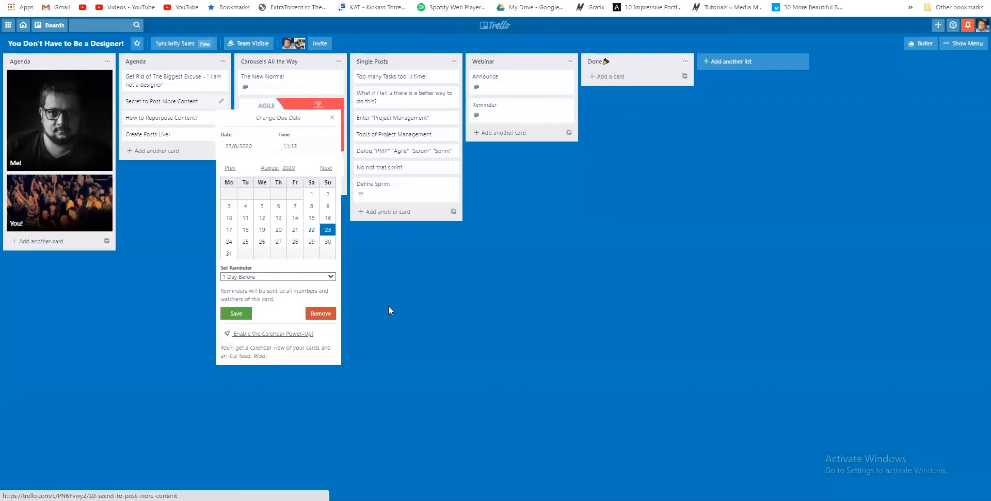
{"action": "left_click", "coordinate": [414, 325]}
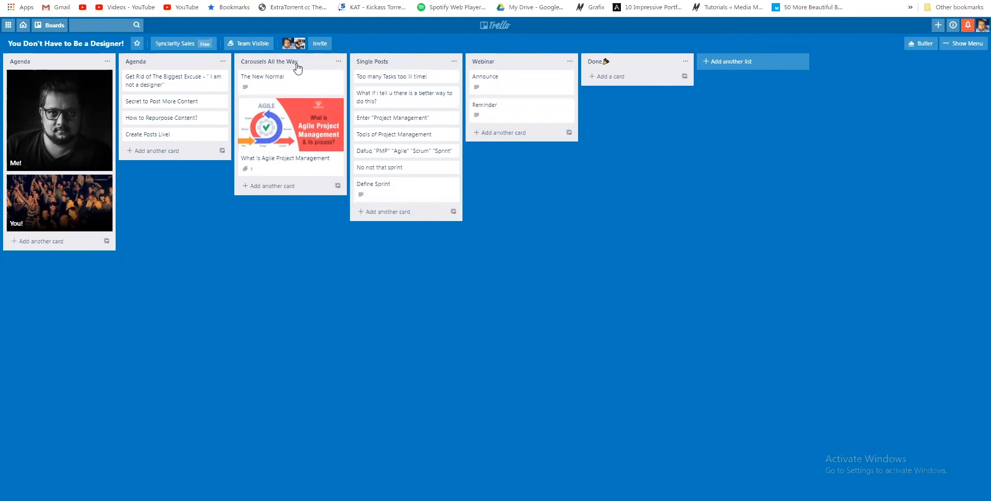
- Move the "Carousels All the Way" list between the "Webinar" and "Done" lists, leaving the Webinar title unchanged
{"action": "left_click_drag", "start_coordinate": [317, 63], "coordinate": [524, 74]}
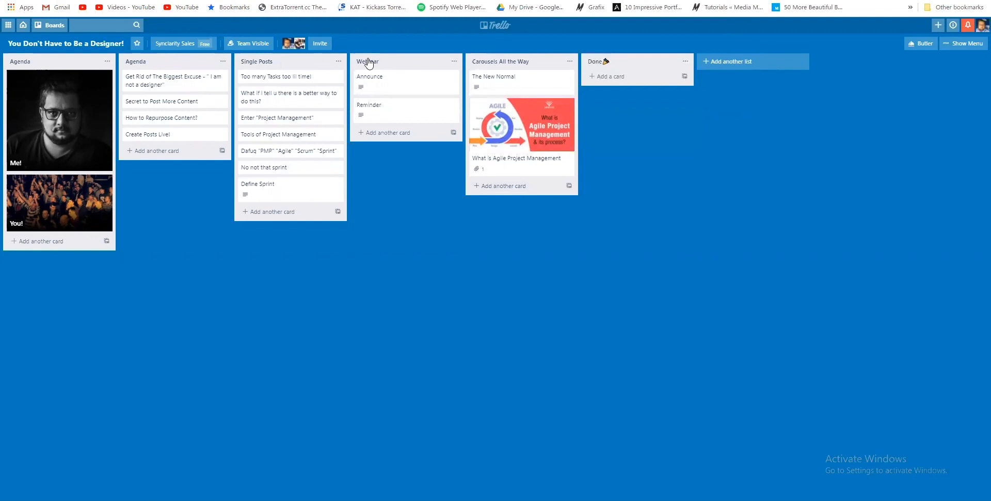
{"action": "left_click", "coordinate": [386, 63]}
{"action": "left_click", "coordinate": [395, 218]}
- Switch to Crello and look through the home page's design formats, recent designs and popular and newest templates
{"action": "left_click", "coordinate": [382, 0]}
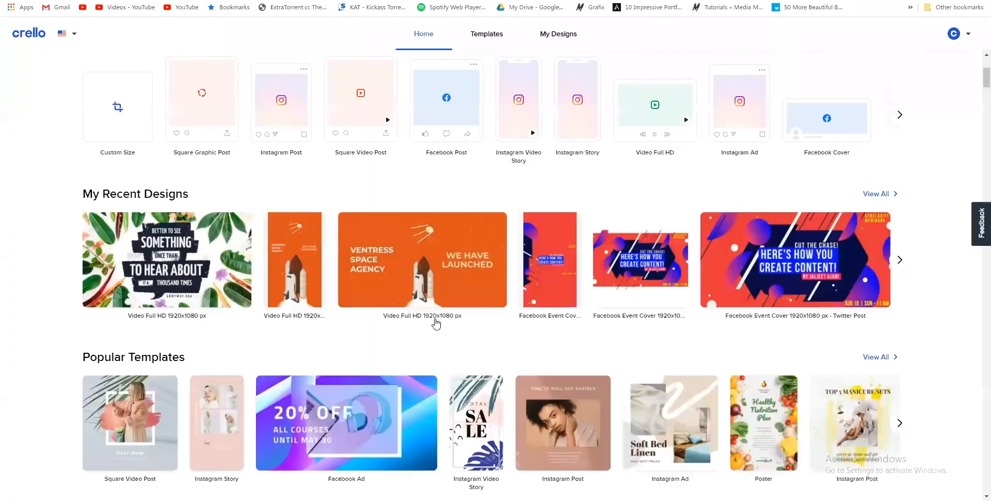
{"action": "scroll", "coordinate": [330, 232], "scroll_direction": "up", "scroll_amount": 4}
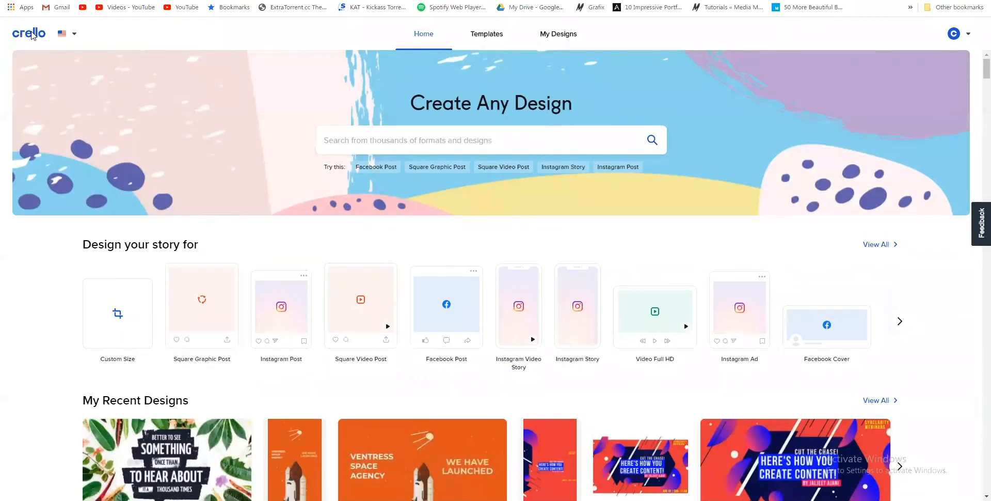
{"action": "scroll", "coordinate": [5, 231], "scroll_direction": "down", "scroll_amount": 7}
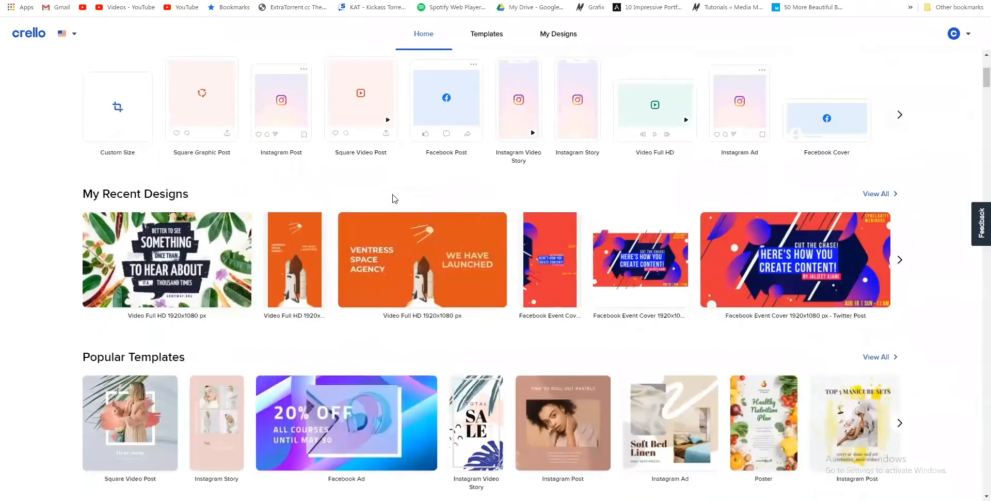
{"action": "scroll", "coordinate": [18, 256], "scroll_direction": "down", "scroll_amount": 3}
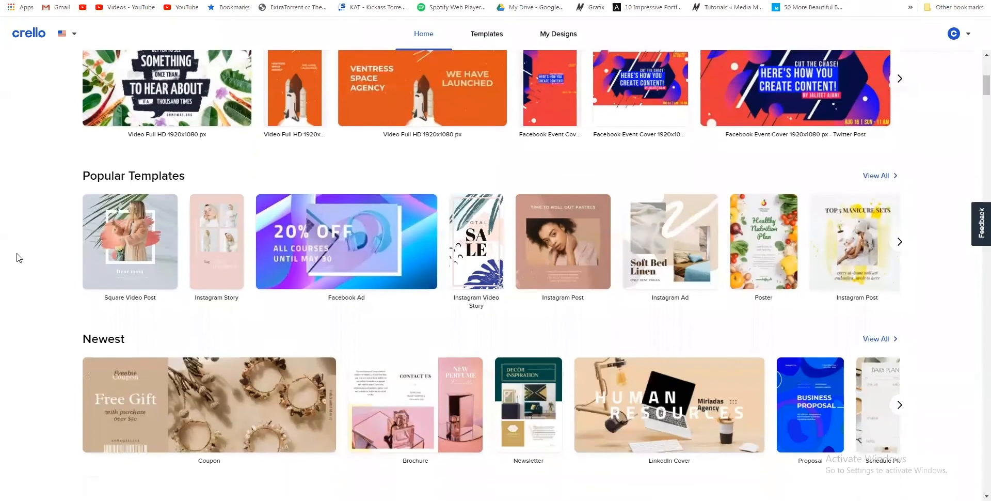
{"action": "scroll", "coordinate": [18, 257], "scroll_direction": "up", "scroll_amount": 10}
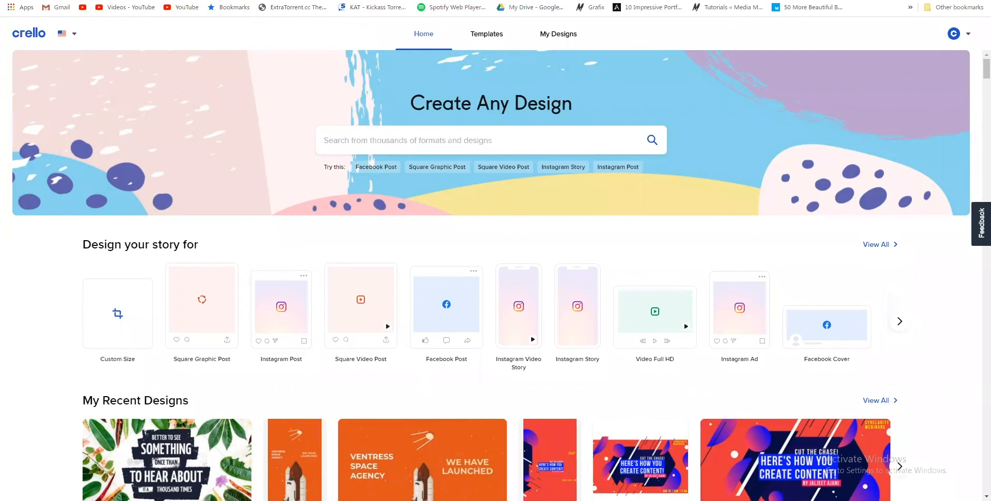
{"action": "key", "text": "ctrl+Tab"}
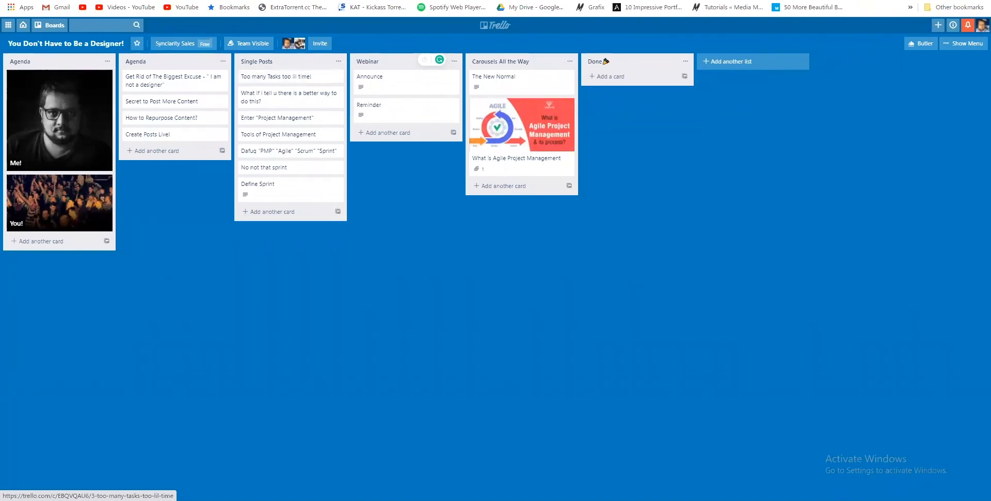
{"action": "key", "text": "ctrl+Tab"}
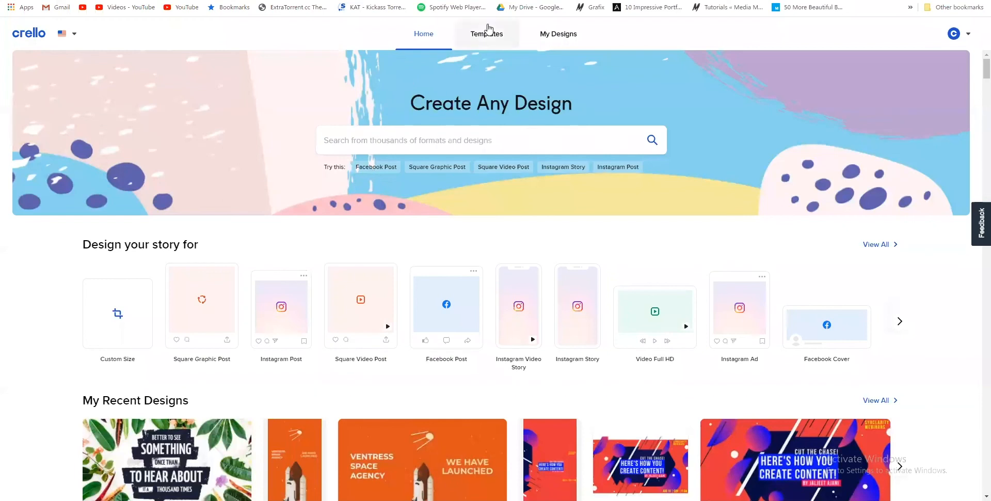
- Look through the Crello home page from the design formats and recent designs down to Template Categories
{"action": "scroll", "coordinate": [320, 140], "scroll_direction": "down", "scroll_amount": 3}
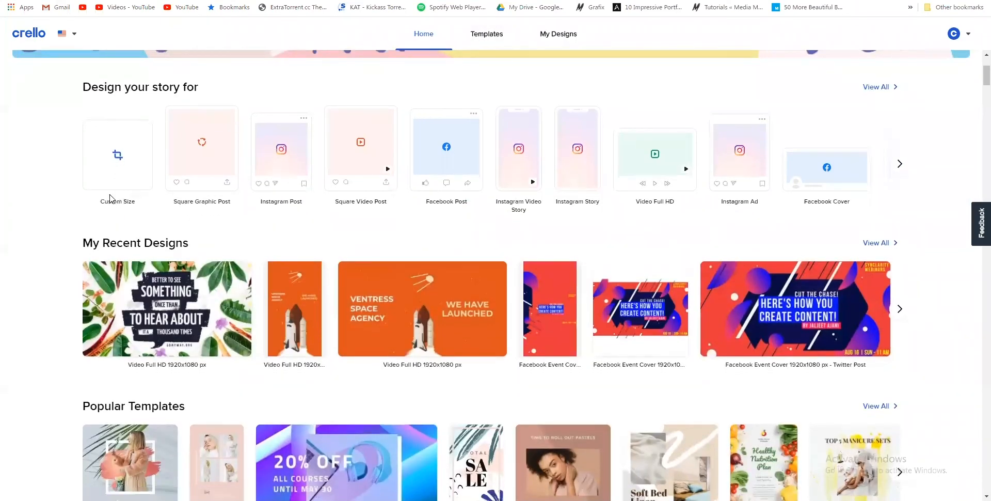
{"action": "scroll", "coordinate": [111, 199], "scroll_direction": "down", "scroll_amount": 4}
{"action": "scroll", "coordinate": [763, 143], "scroll_direction": "down", "scroll_amount": 2}
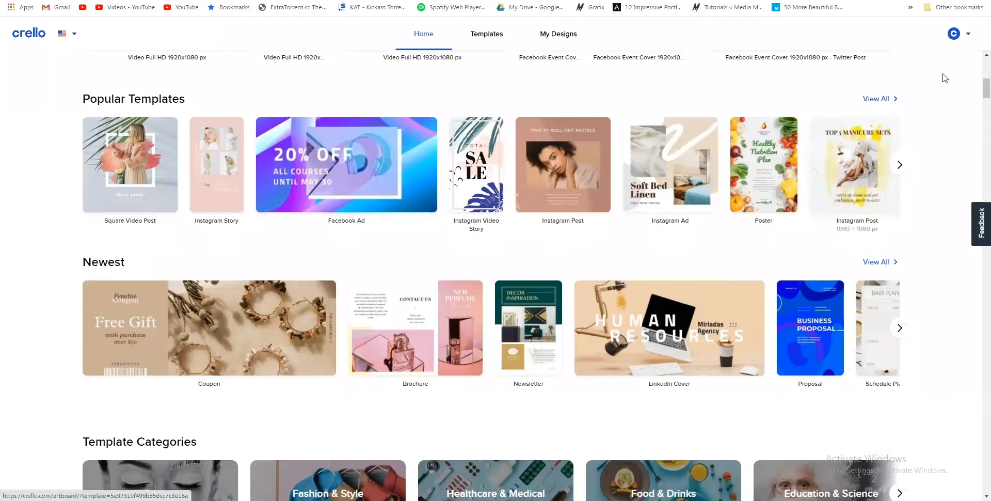
{"action": "scroll", "coordinate": [977, 98], "scroll_direction": "down", "scroll_amount": 3}
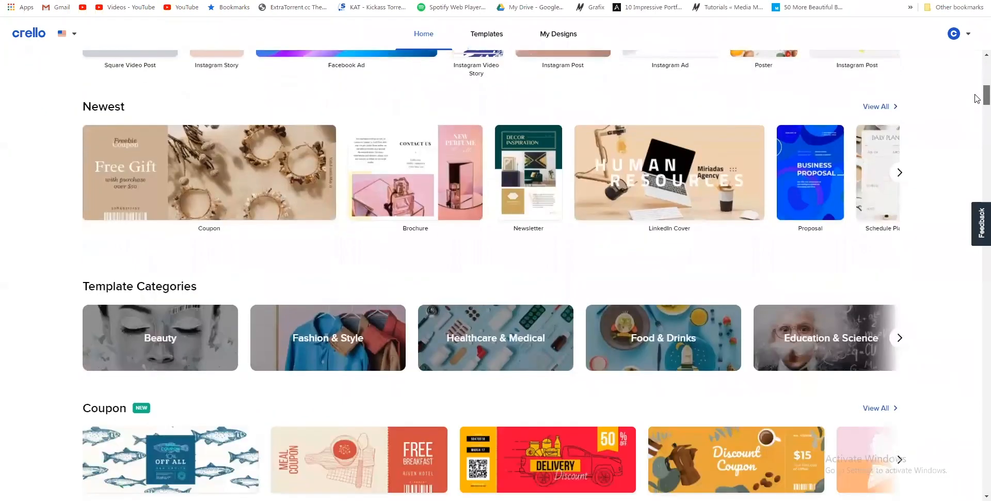
{"action": "scroll", "coordinate": [977, 98], "scroll_direction": "down", "scroll_amount": 2}
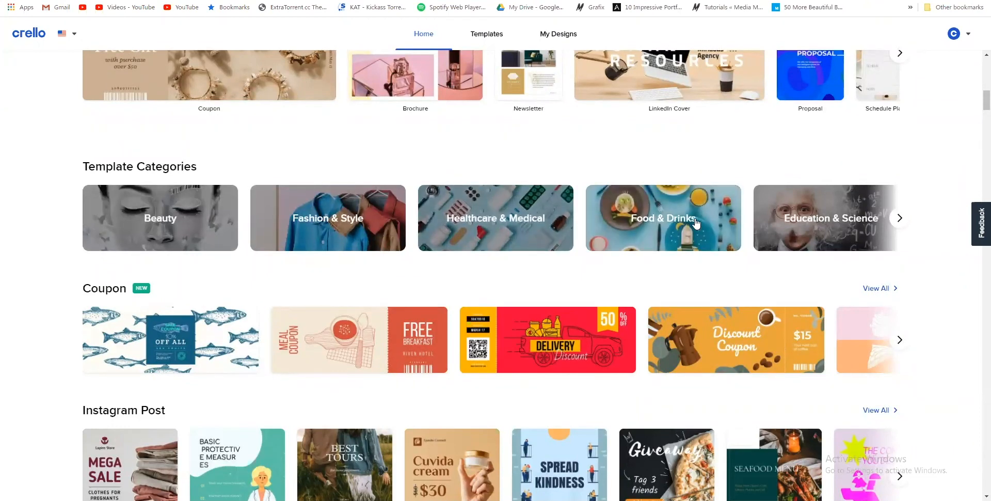
- Browse the Template Categories row through to Nature & Wildlife and return to its beginning
{"action": "left_click", "coordinate": [899, 218]}
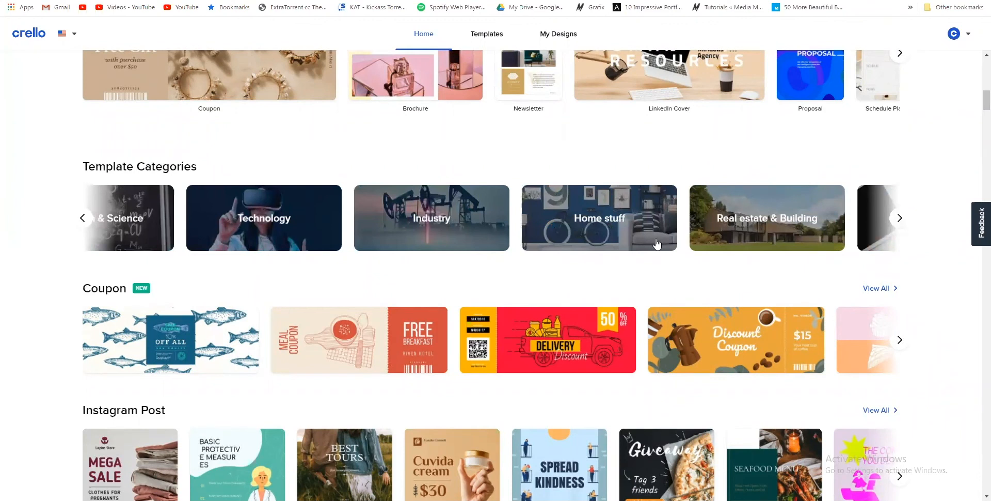
{"action": "left_click", "coordinate": [900, 218]}
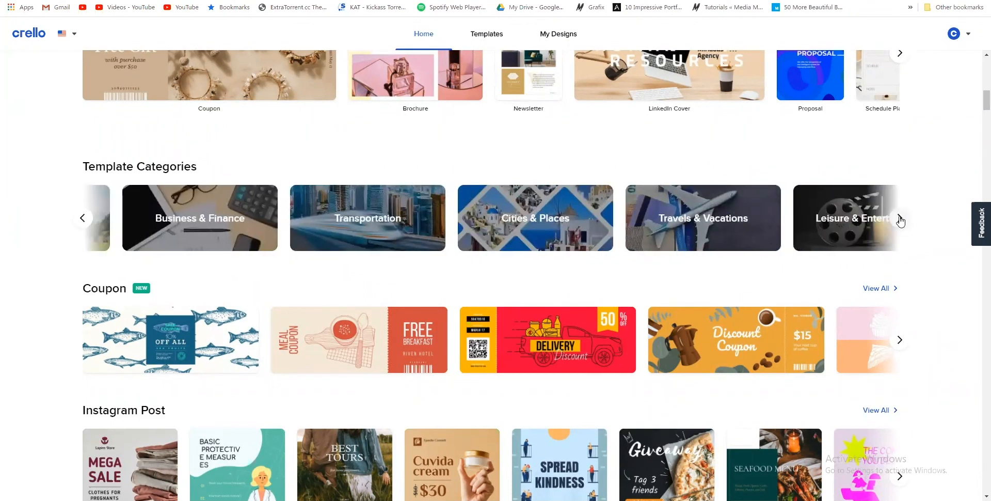
{"action": "left_click", "coordinate": [899, 218]}
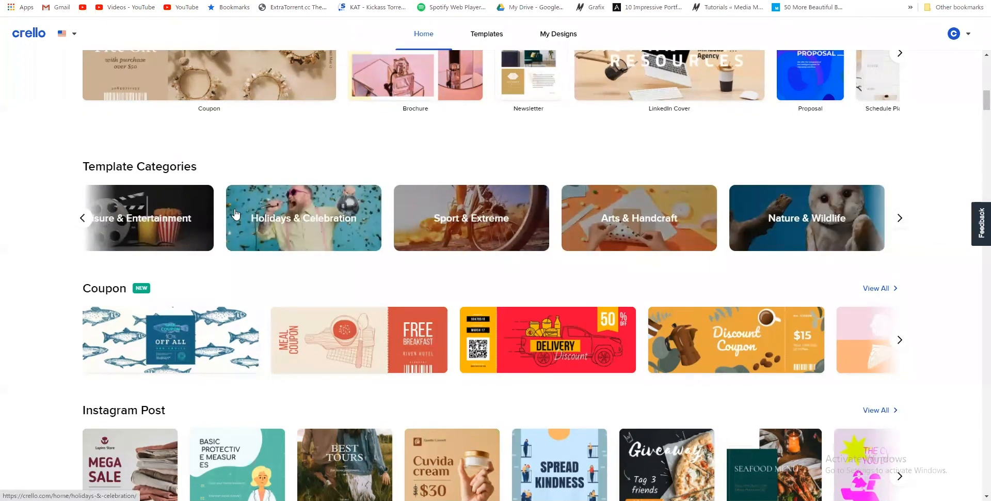
{"action": "left_click", "coordinate": [82, 217]}
{"action": "left_click", "coordinate": [81, 218]}
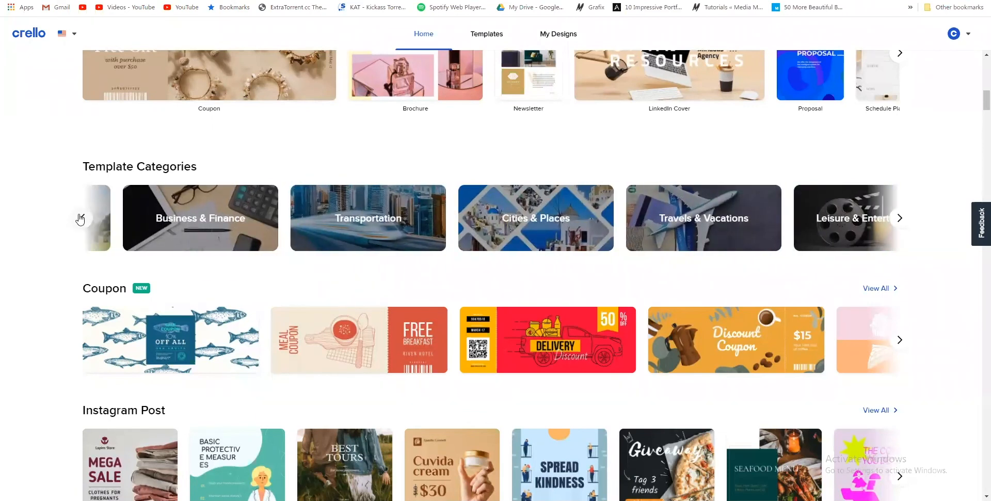
{"action": "left_click", "coordinate": [82, 219]}
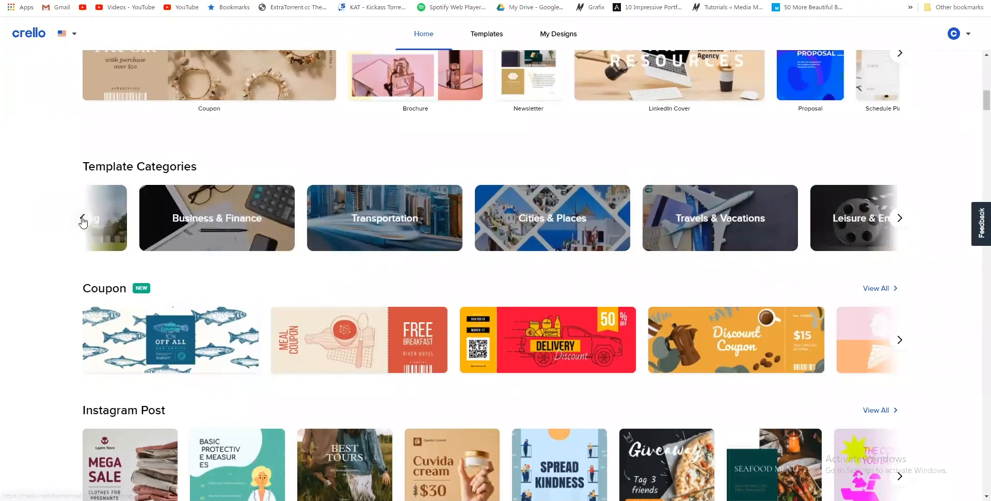
{"action": "left_click", "coordinate": [82, 218]}
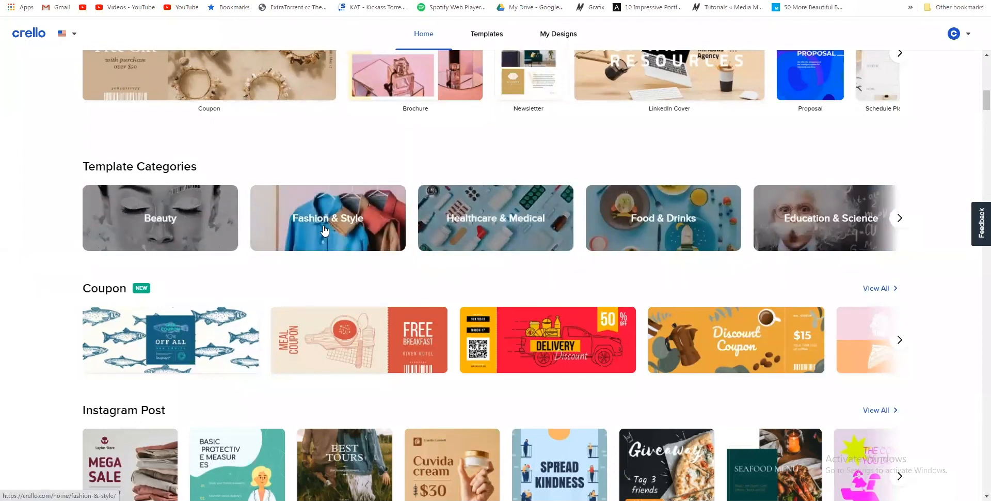
- Advance through the Template Categories row again and open the Arts & Handcraft category
{"action": "left_click", "coordinate": [900, 217]}
{"action": "left_click", "coordinate": [901, 218]}
{"action": "left_click", "coordinate": [900, 217]}
{"action": "left_click", "coordinate": [901, 217]}
{"action": "left_click", "coordinate": [901, 218]}
{"action": "left_click", "coordinate": [901, 217]}
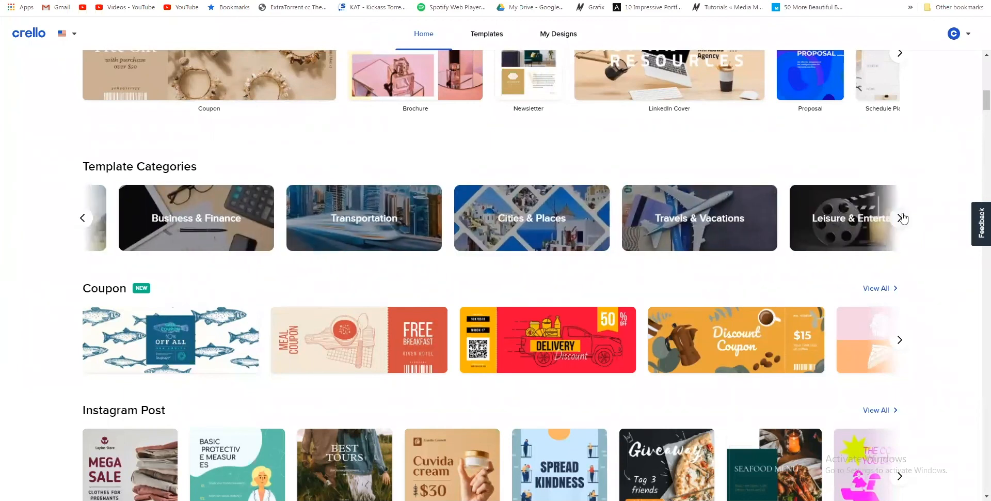
{"action": "left_click", "coordinate": [901, 218]}
{"action": "left_click", "coordinate": [901, 217]}
{"action": "left_click", "coordinate": [900, 218]}
{"action": "left_click", "coordinate": [901, 218]}
{"action": "left_click", "coordinate": [900, 218]}
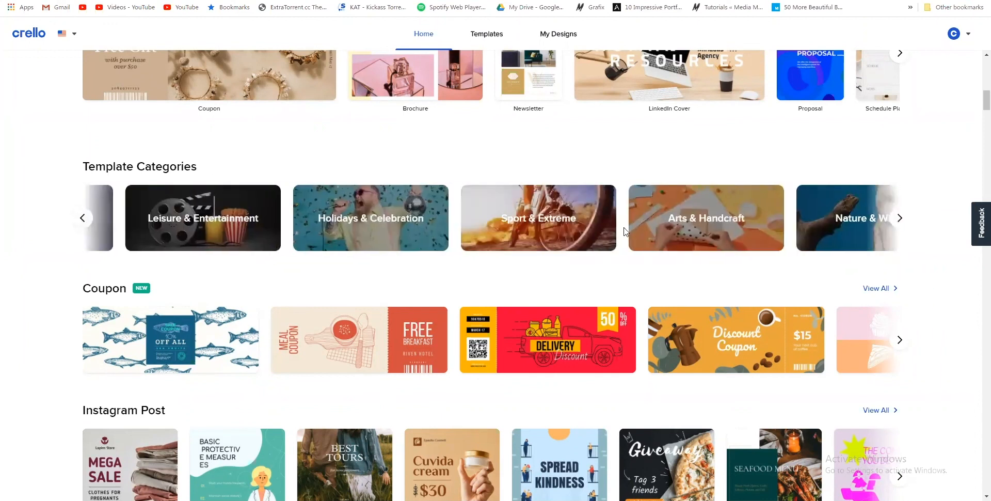
{"action": "left_click", "coordinate": [640, 223]}
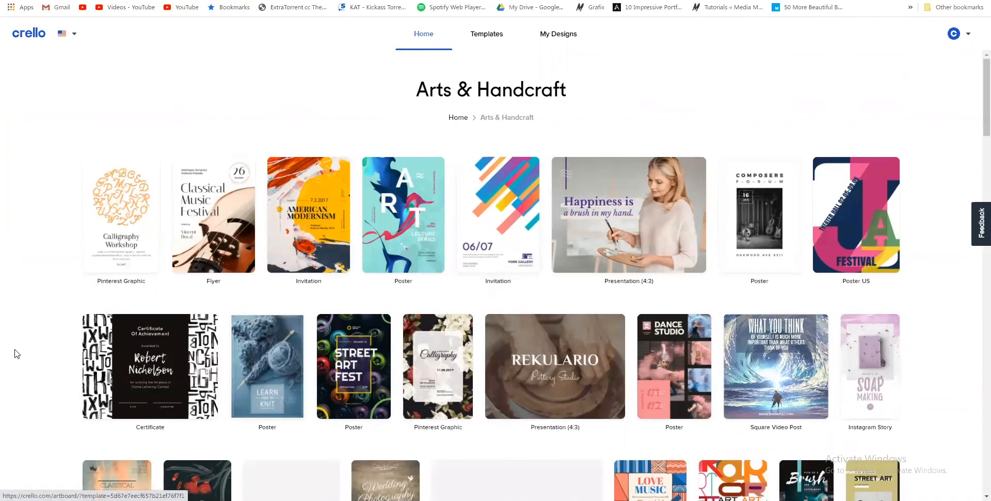
- Look through the Arts & Handcraft templates down to the end of the page
{"action": "scroll", "coordinate": [3, 375], "scroll_direction": "down", "scroll_amount": 3}
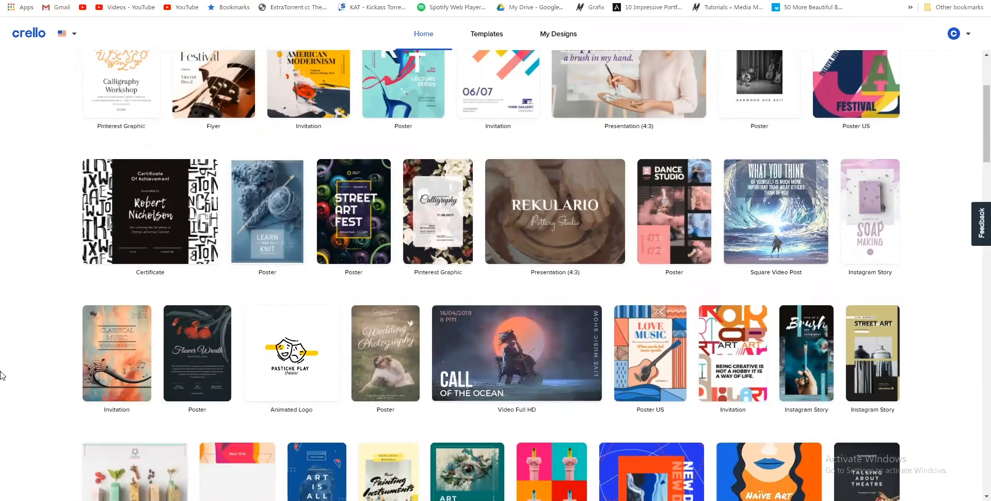
{"action": "scroll", "coordinate": [2, 375], "scroll_direction": "down", "scroll_amount": 2}
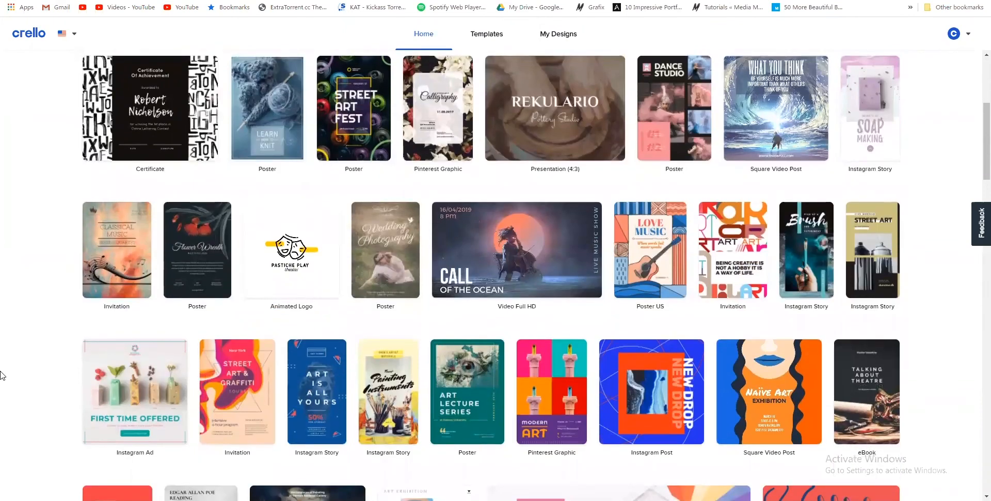
{"action": "scroll", "coordinate": [2, 375], "scroll_direction": "down", "scroll_amount": 2}
{"action": "scroll", "coordinate": [2, 375], "scroll_direction": "down", "scroll_amount": 2}
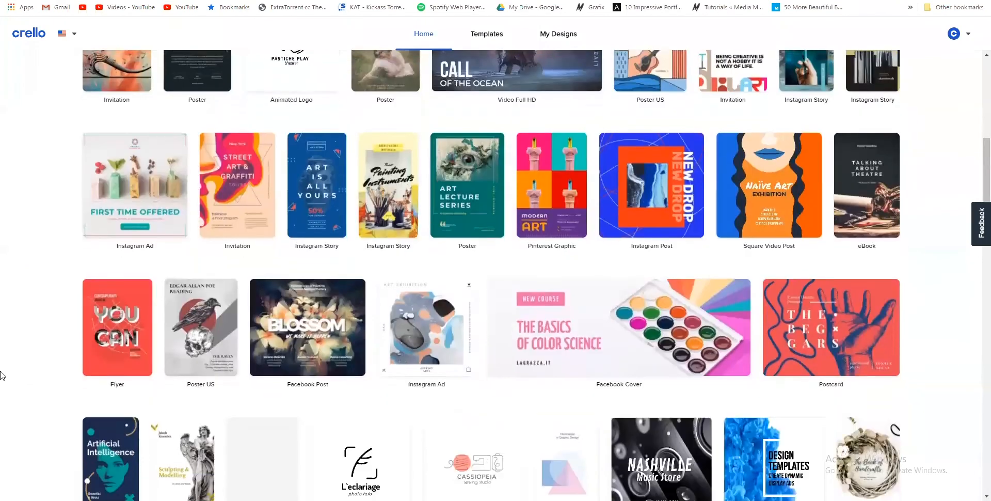
{"action": "scroll", "coordinate": [11, 374], "scroll_direction": "down", "scroll_amount": 2}
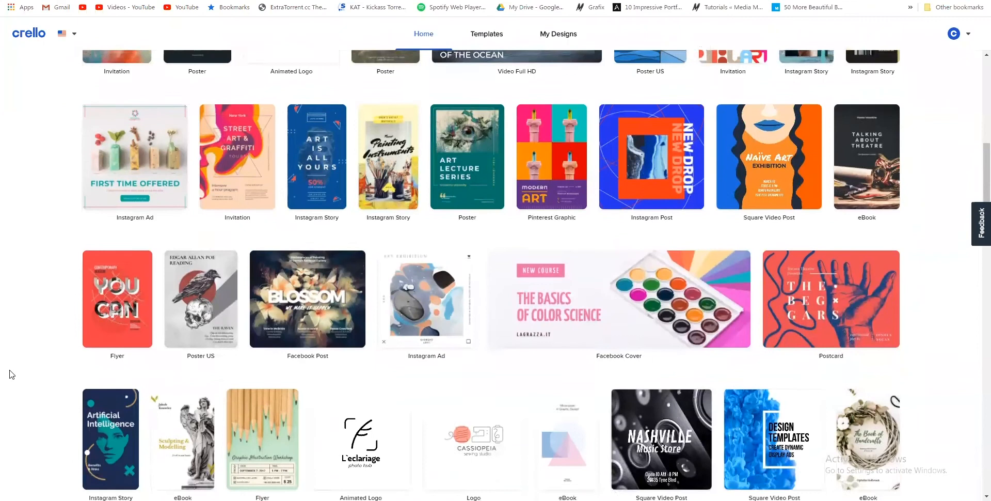
{"action": "scroll", "coordinate": [12, 373], "scroll_direction": "up", "scroll_amount": 2}
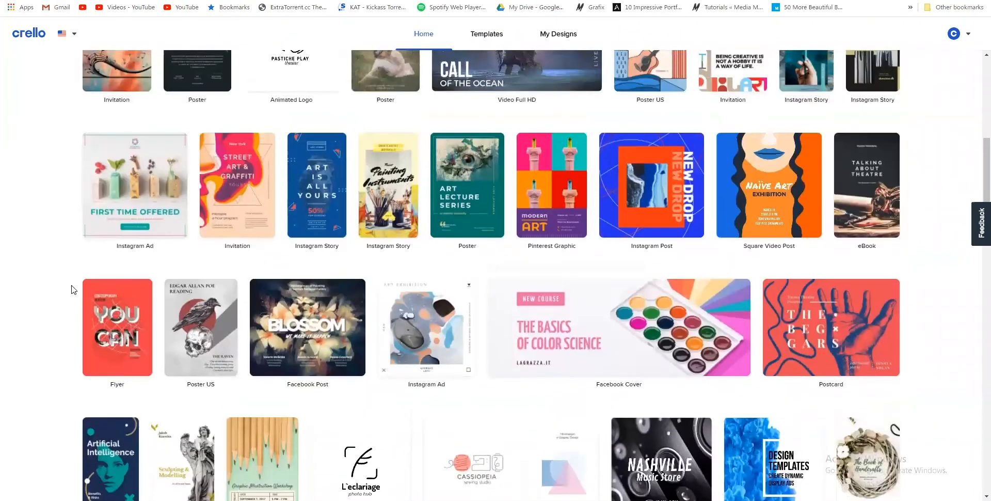
{"action": "scroll", "coordinate": [61, 295], "scroll_direction": "up", "scroll_amount": 1}
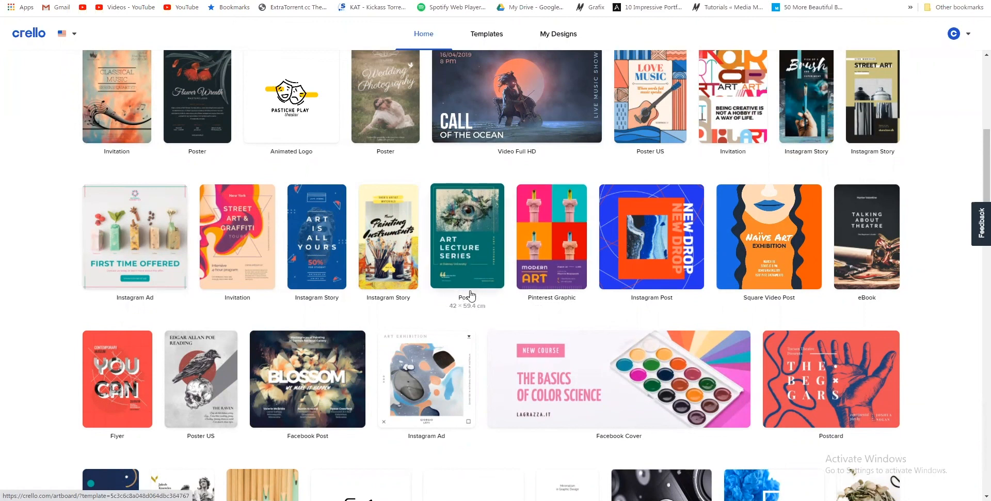
{"action": "scroll", "coordinate": [470, 295], "scroll_direction": "down", "scroll_amount": 4}
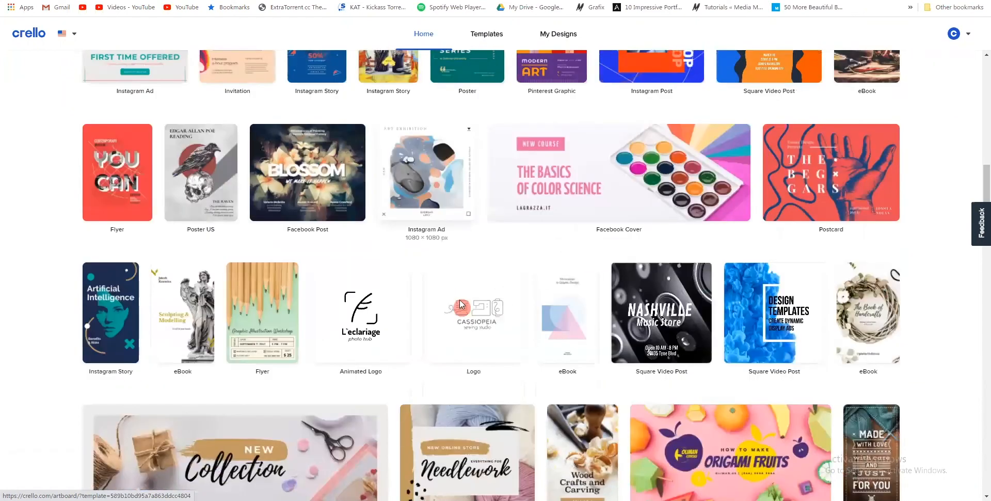
{"action": "scroll", "coordinate": [457, 312], "scroll_direction": "down", "scroll_amount": 1}
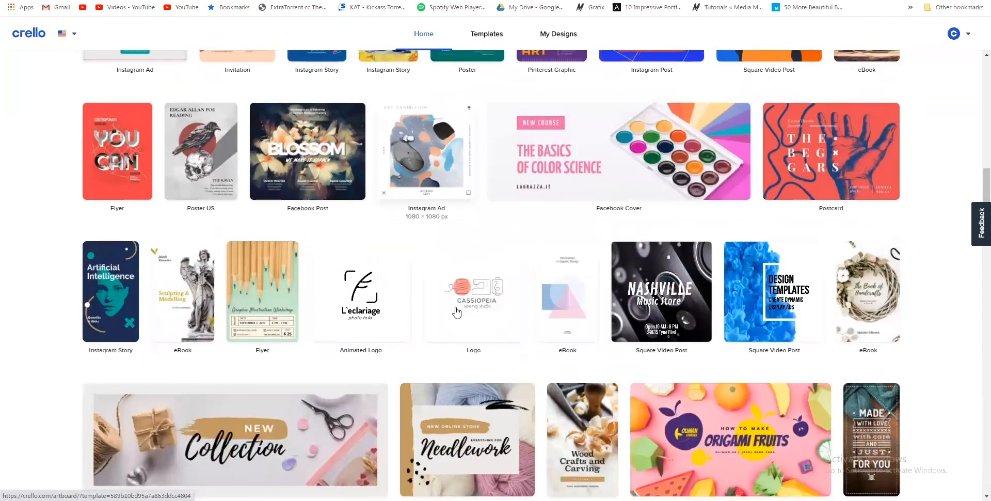
{"action": "scroll", "coordinate": [457, 311], "scroll_direction": "down", "scroll_amount": 1}
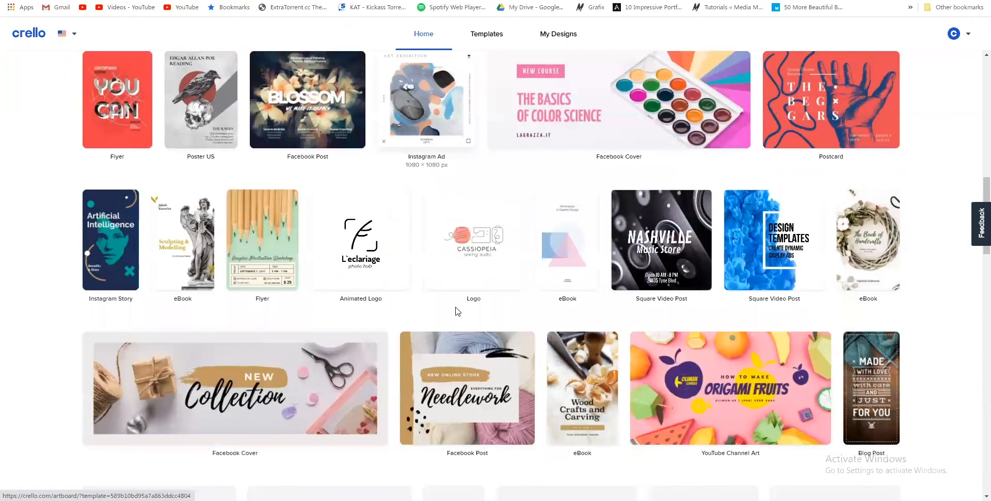
{"action": "scroll", "coordinate": [456, 311], "scroll_direction": "down", "scroll_amount": 2}
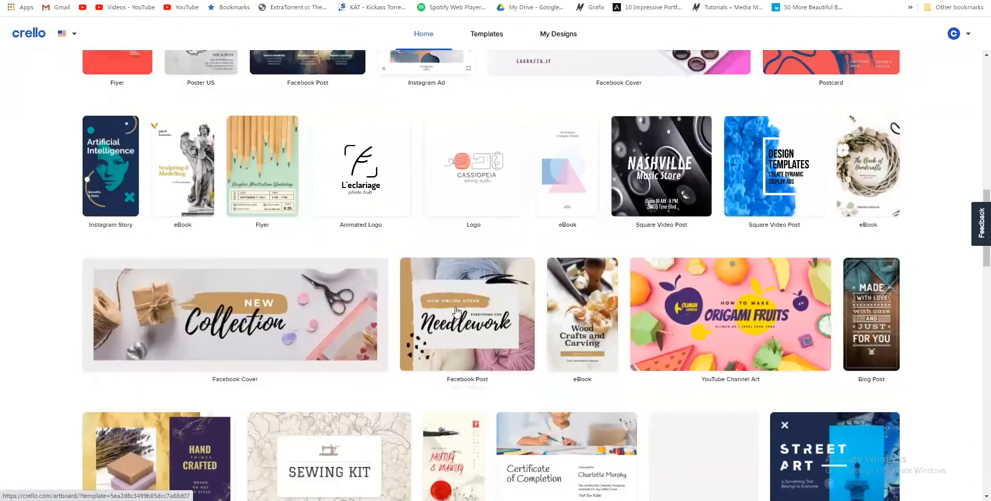
{"action": "scroll", "coordinate": [456, 311], "scroll_direction": "down", "scroll_amount": 2}
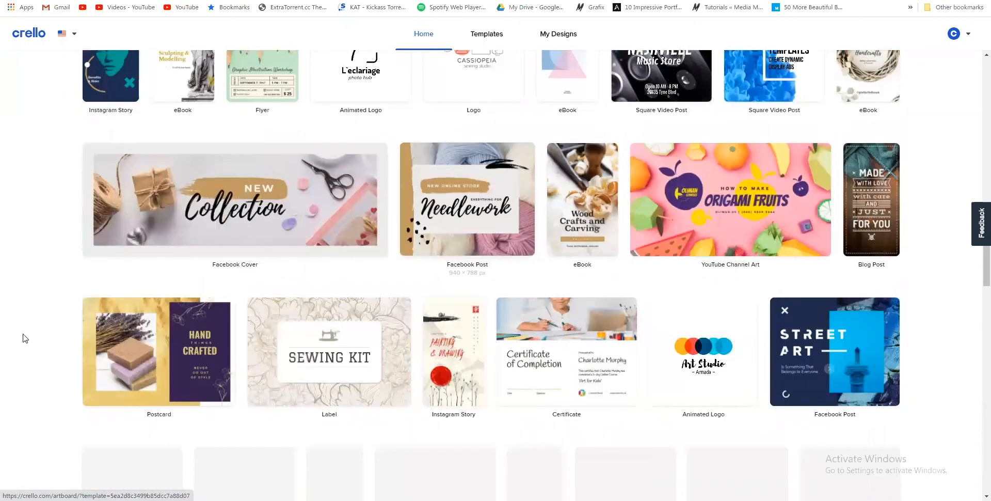
{"action": "scroll", "coordinate": [24, 338], "scroll_direction": "down", "scroll_amount": 1}
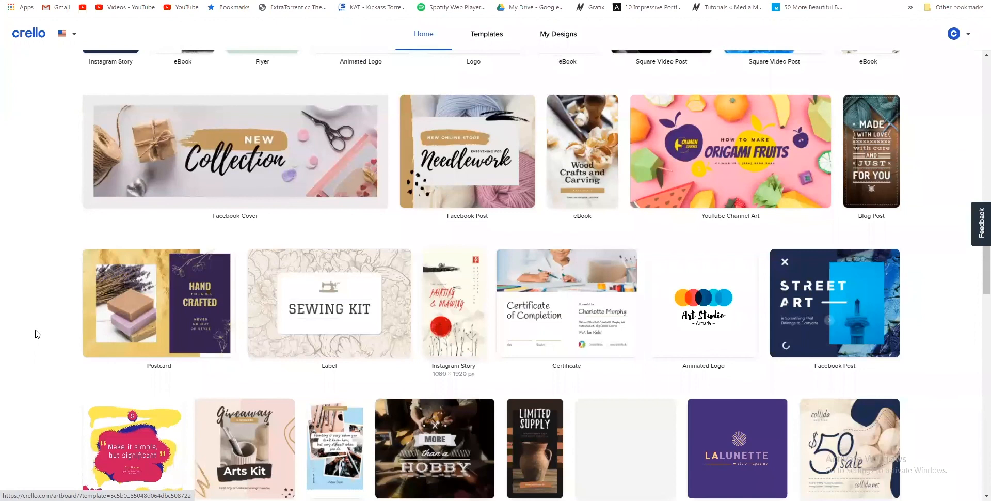
{"action": "scroll", "coordinate": [38, 334], "scroll_direction": "down", "scroll_amount": 10}
{"action": "scroll", "coordinate": [46, 328], "scroll_direction": "down", "scroll_amount": 2}
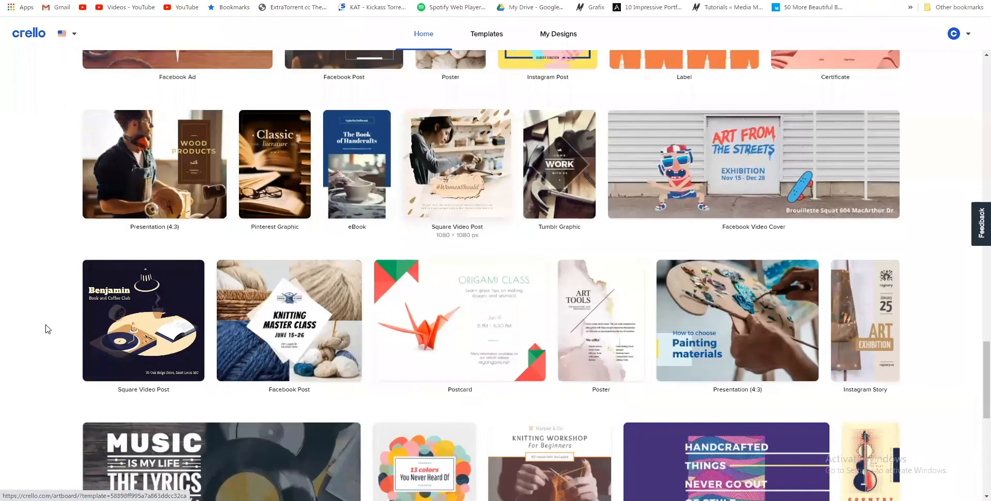
{"action": "scroll", "coordinate": [49, 326], "scroll_direction": "up", "scroll_amount": 1}
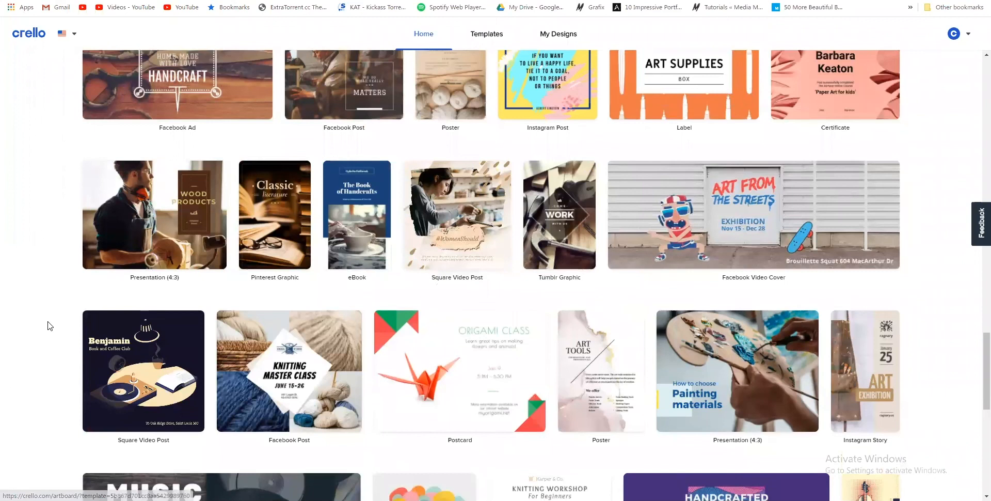
{"action": "scroll", "coordinate": [49, 325], "scroll_direction": "down", "scroll_amount": 4}
{"action": "scroll", "coordinate": [431, 129], "scroll_direction": "down", "scroll_amount": 4}
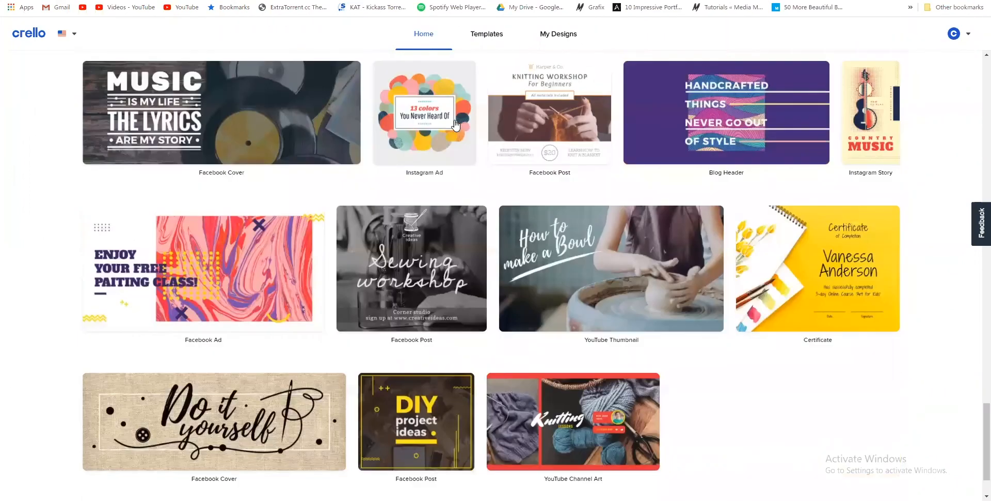
{"action": "scroll", "coordinate": [429, 147], "scroll_direction": "down", "scroll_amount": 2}
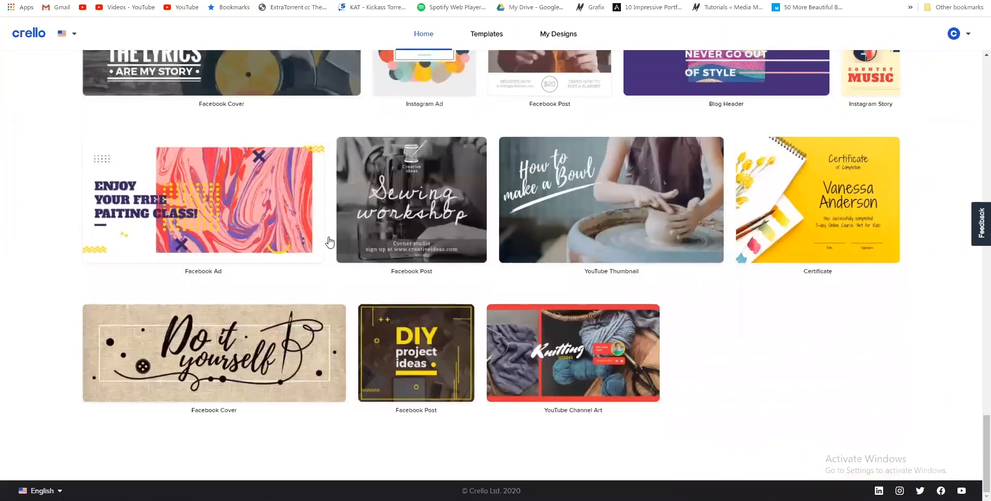
- Return to the home page and open the full collection of Facebook Post templates
{"action": "scroll", "coordinate": [328, 240], "scroll_direction": "up", "scroll_amount": 3}
{"action": "scroll", "coordinate": [329, 236], "scroll_direction": "up", "scroll_amount": 10}
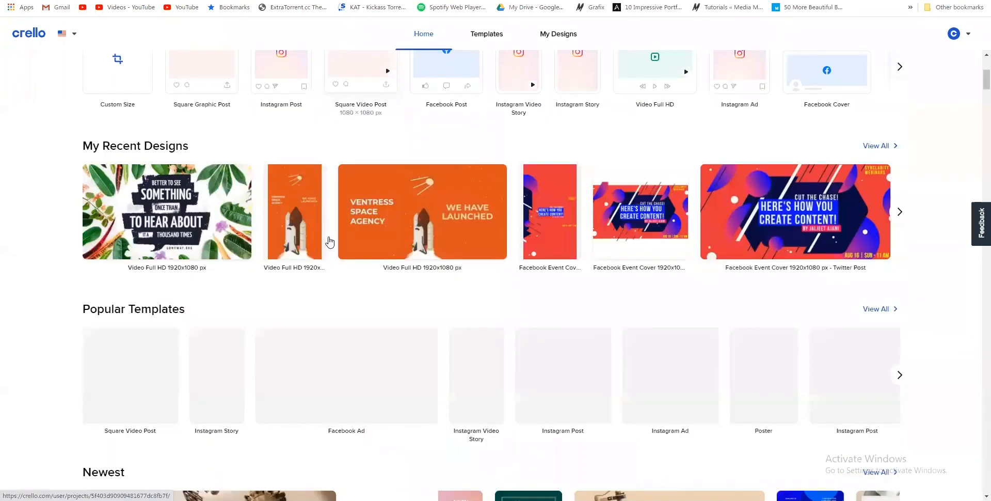
{"action": "scroll", "coordinate": [330, 241], "scroll_direction": "down", "scroll_amount": 10}
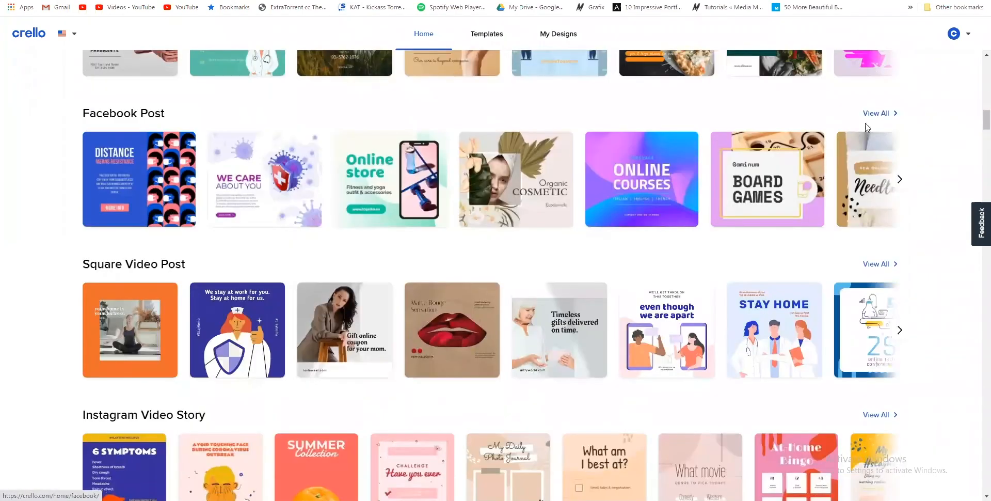
{"action": "left_click", "coordinate": [866, 125]}
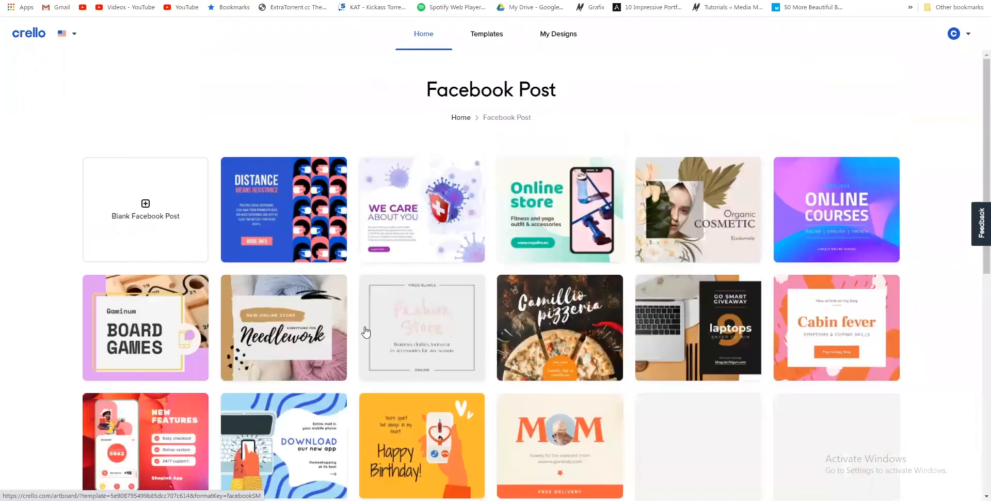
- Look through the Facebook Post templates and open the "Download our new app" design in the editor
{"action": "scroll", "coordinate": [367, 331], "scroll_direction": "down", "scroll_amount": 5}
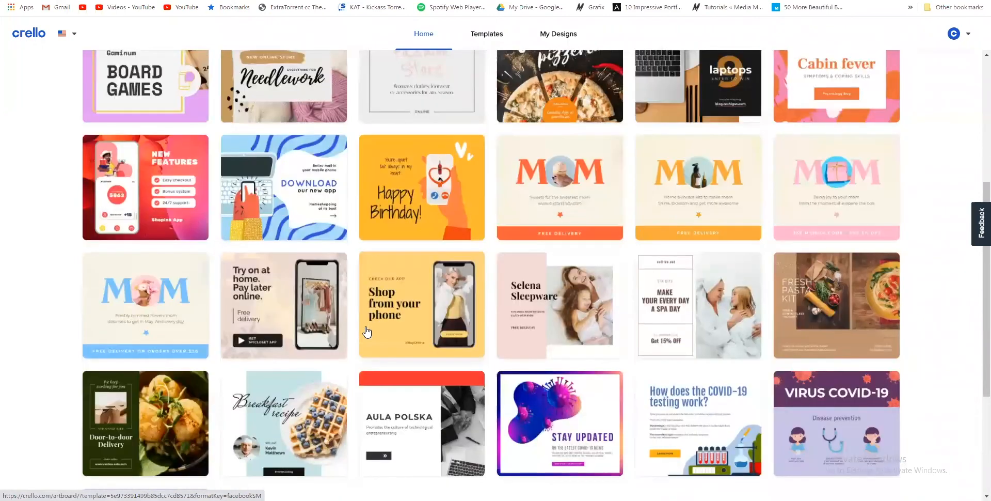
{"action": "scroll", "coordinate": [367, 332], "scroll_direction": "down", "scroll_amount": 2}
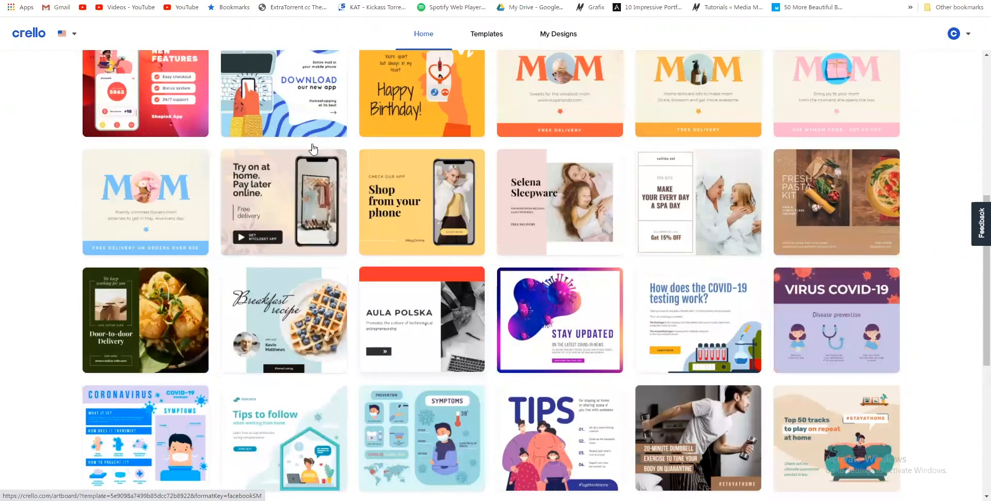
{"action": "scroll", "coordinate": [336, 232], "scroll_direction": "up", "scroll_amount": 1}
{"action": "left_click", "coordinate": [313, 149]}
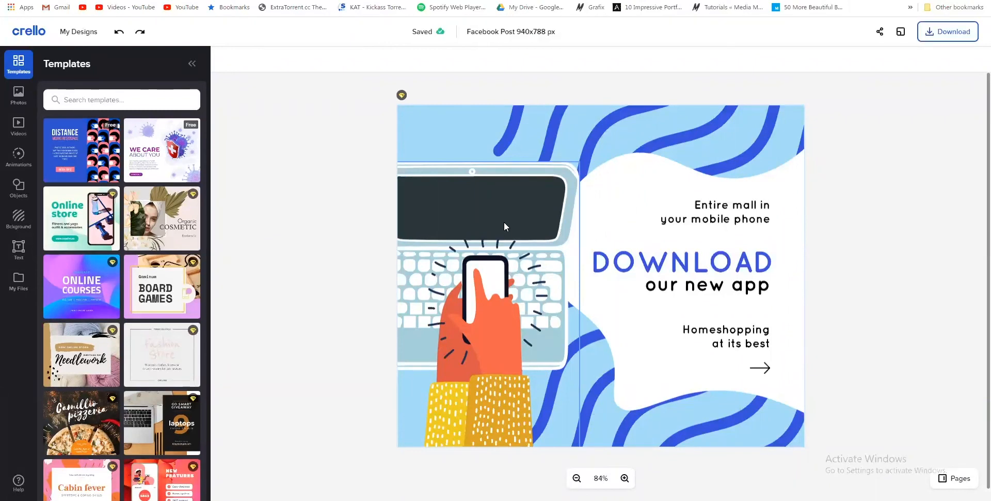
- Replace the "Entire mall in your mobile phone" text with "The Story of our lives" and widen its box to fit one line
{"action": "left_click", "coordinate": [700, 219]}
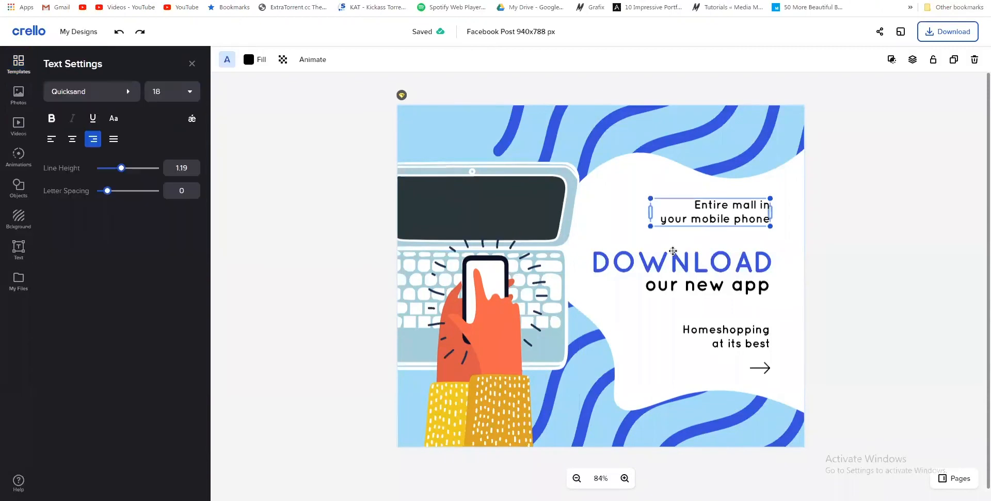
{"action": "left_click", "coordinate": [664, 265]}
{"action": "left_click", "coordinate": [702, 215]}
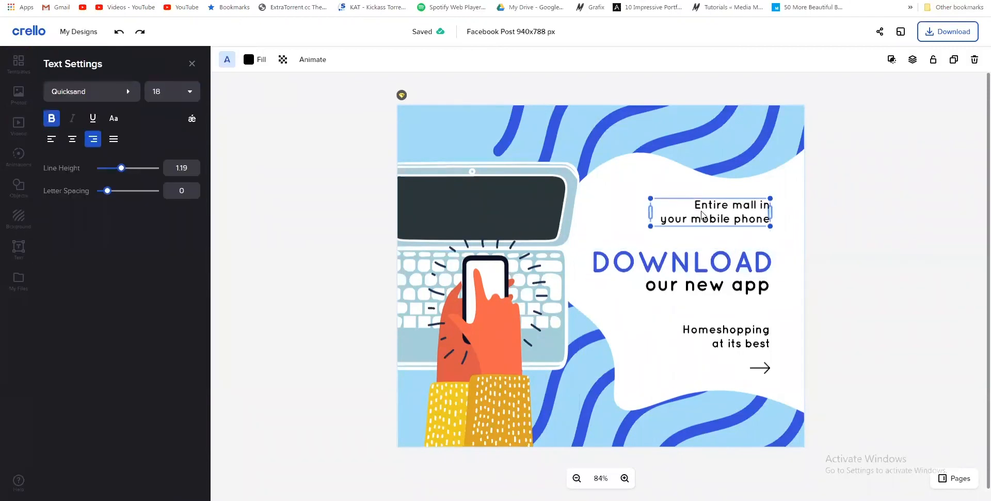
{"action": "key", "text": "shift+End"}
{"action": "key", "text": "shift+Down"}
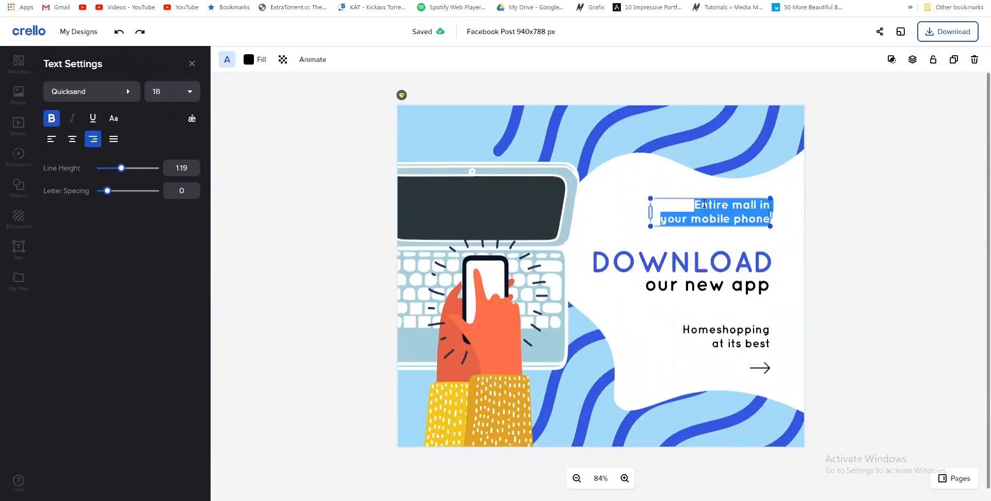
{"action": "key", "text": "BackSpace"}
{"action": "type", "text": "Th"}
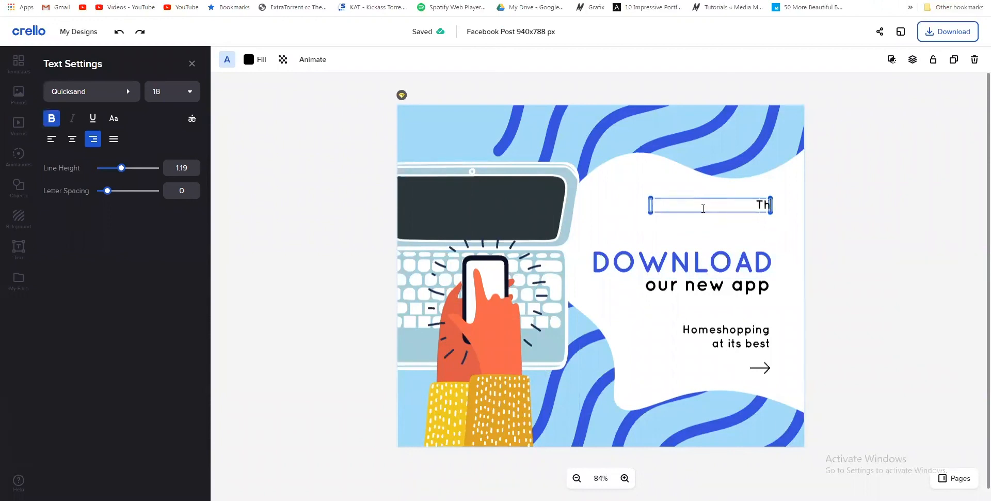
{"action": "type", "text": "e Stor"}
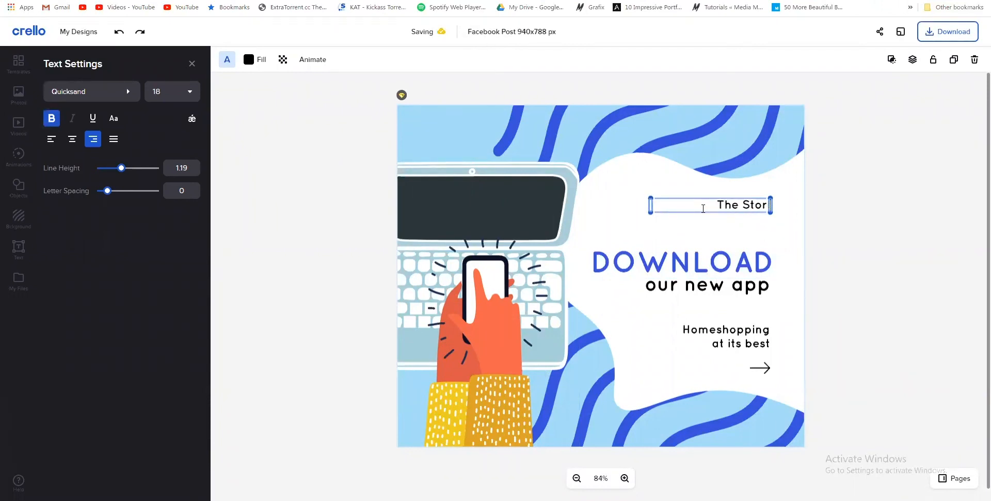
{"action": "type", "text": "y of our lives"}
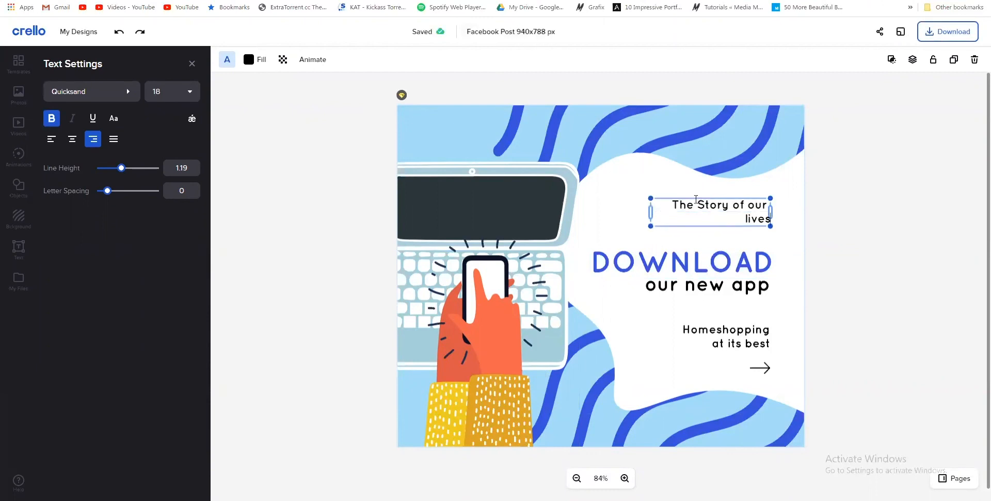
{"action": "mouse_move", "coordinate": [650, 211]}
{"action": "left_mouse_down"}
{"action": "mouse_move", "coordinate": [630, 210]}
{"action": "mouse_move", "coordinate": [643, 211]}
{"action": "left_mouse_up"}
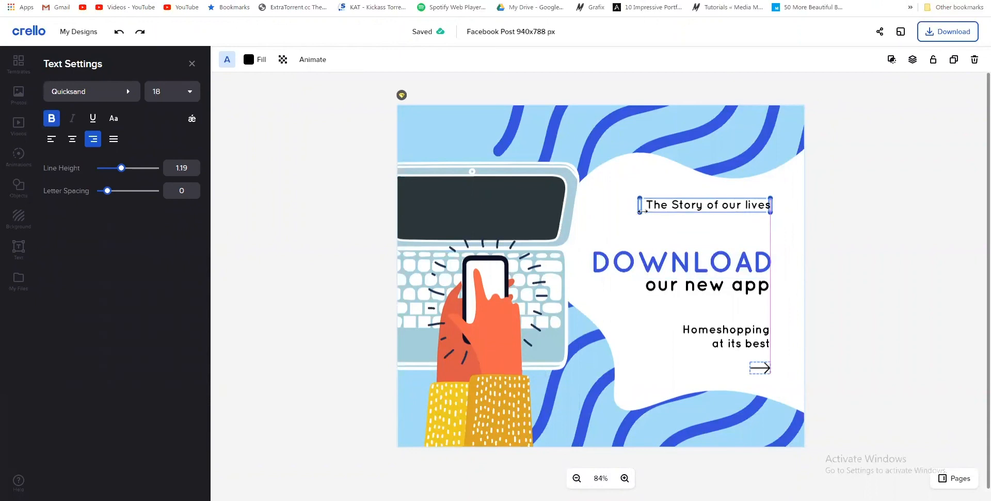
- Replace the "DOWNLOAD" heading text with "Too Many Tasks!"
{"action": "double_click", "coordinate": [617, 265]}
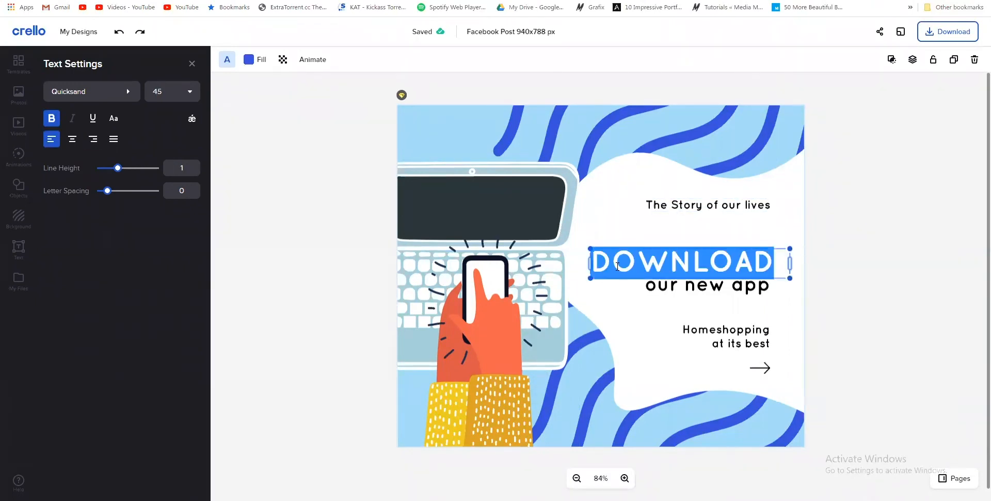
{"action": "type", "text": "Too Many T"}
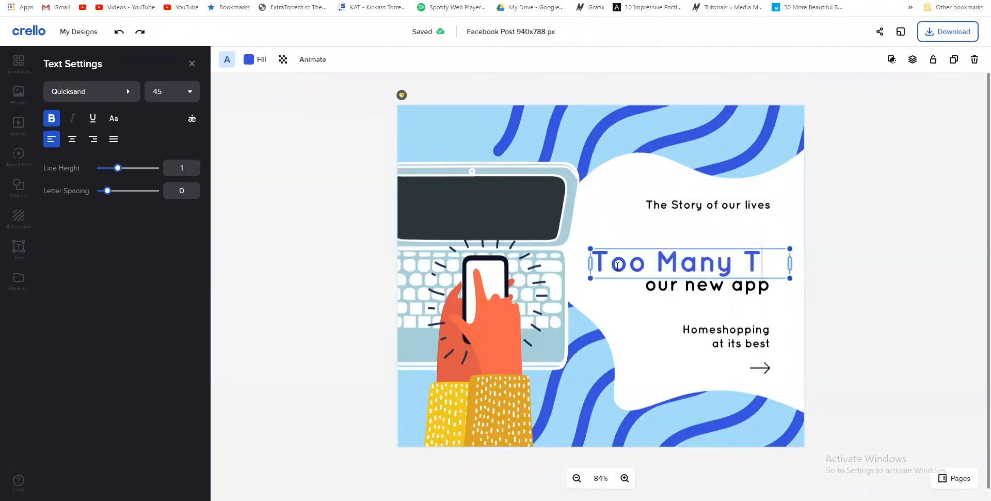
{"action": "type", "text": "asks!"}
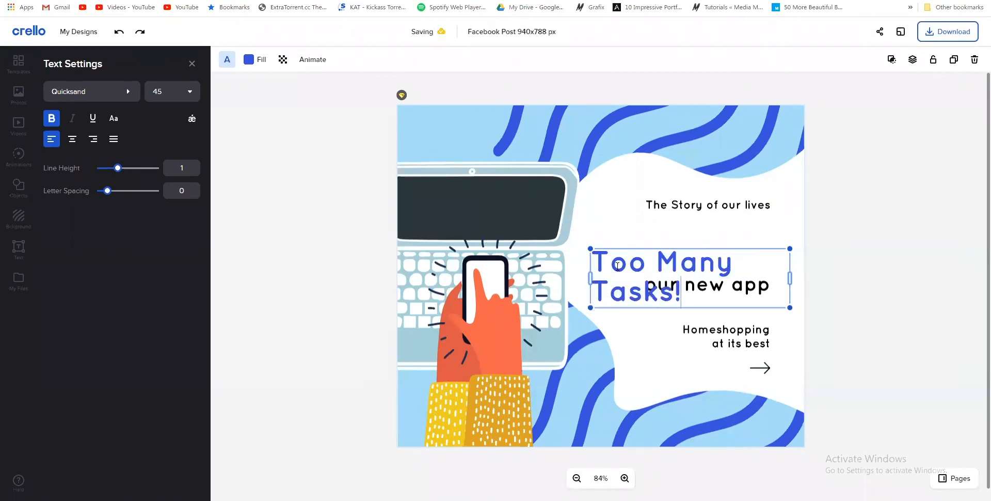
- Scale the "Too Many Tasks!" heading to font size 38 on a single line and position it just below "The Story of our lives"
{"action": "left_click_drag", "start_coordinate": [706, 248], "coordinate": [708, 223]}
{"action": "left_click_drag", "start_coordinate": [593, 254], "coordinate": [567, 254]}
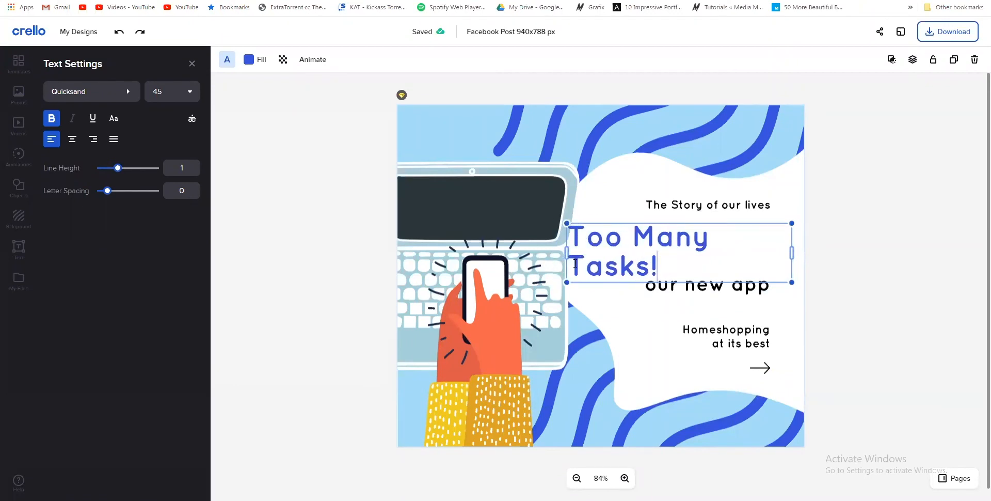
{"action": "key", "text": "BackSpace"}
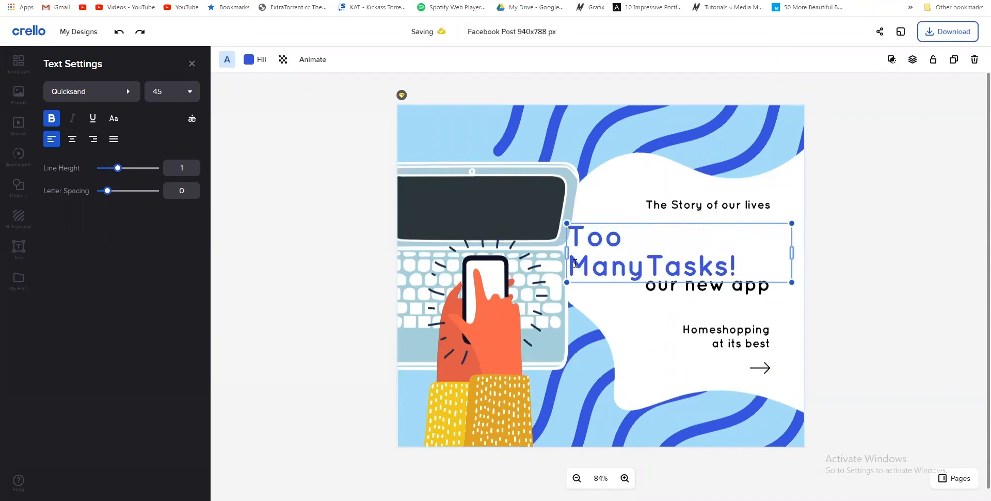
{"action": "key", "text": "Return"}
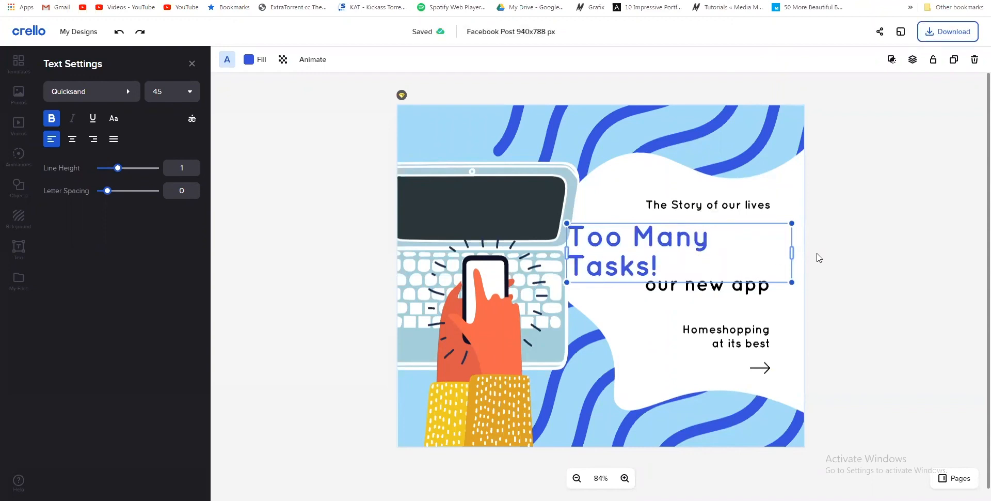
{"action": "left_click_drag", "start_coordinate": [792, 252], "coordinate": [772, 236]}
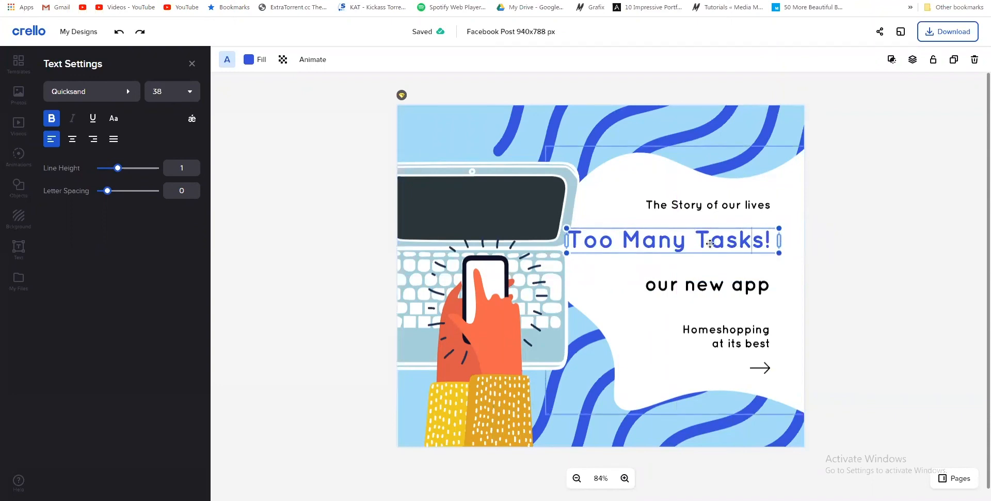
{"action": "left_click_drag", "start_coordinate": [701, 225], "coordinate": [714, 225]}
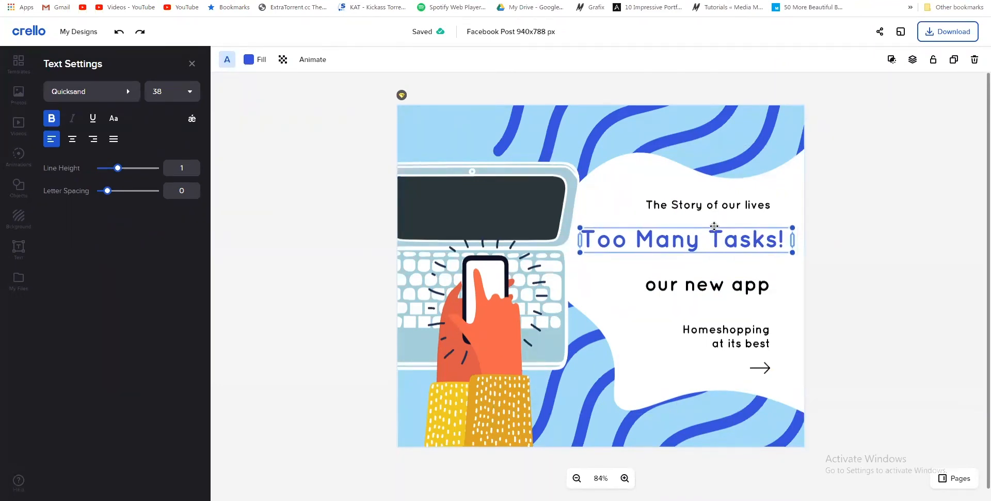
- Delete the "our new app" text below the heading
{"action": "left_click_drag", "start_coordinate": [710, 283], "coordinate": [723, 273]}
{"action": "triple_click", "coordinate": [723, 274]}
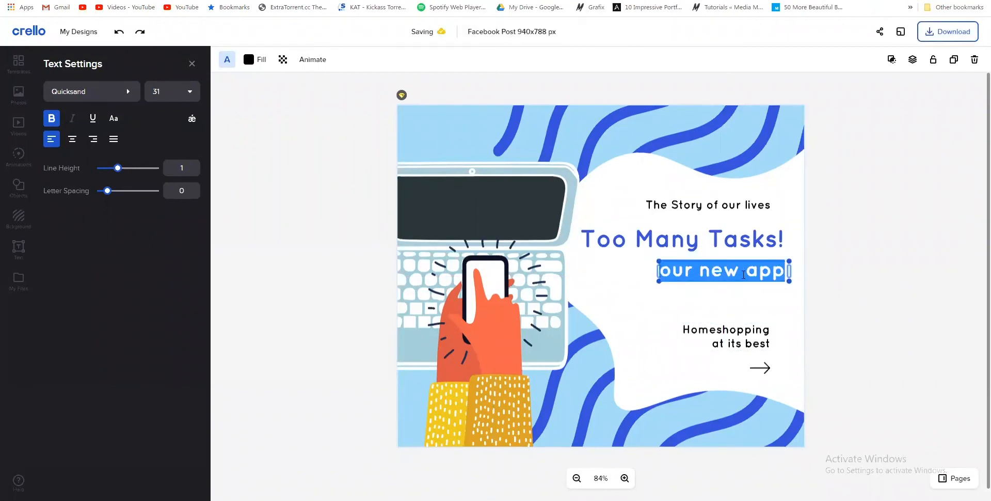
{"action": "left_click", "coordinate": [850, 265]}
{"action": "left_click", "coordinate": [777, 268]}
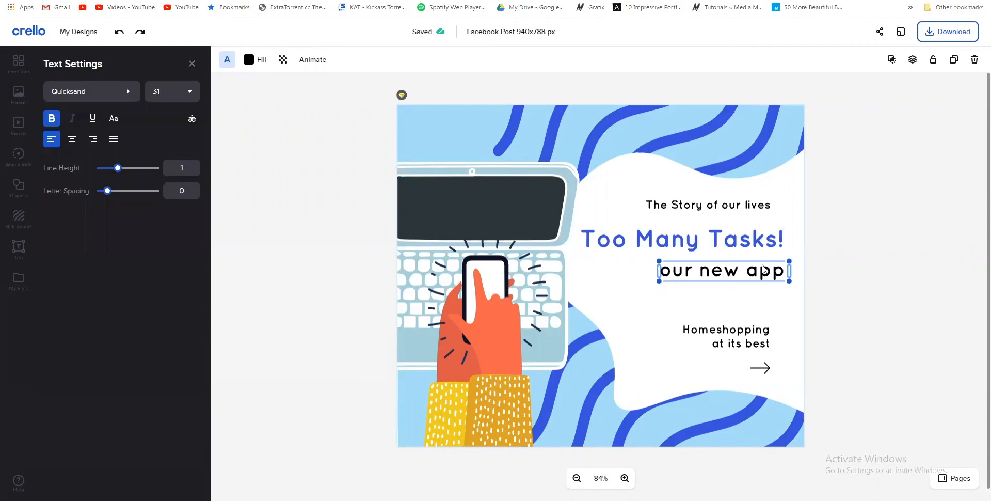
{"action": "key", "text": "Delete"}
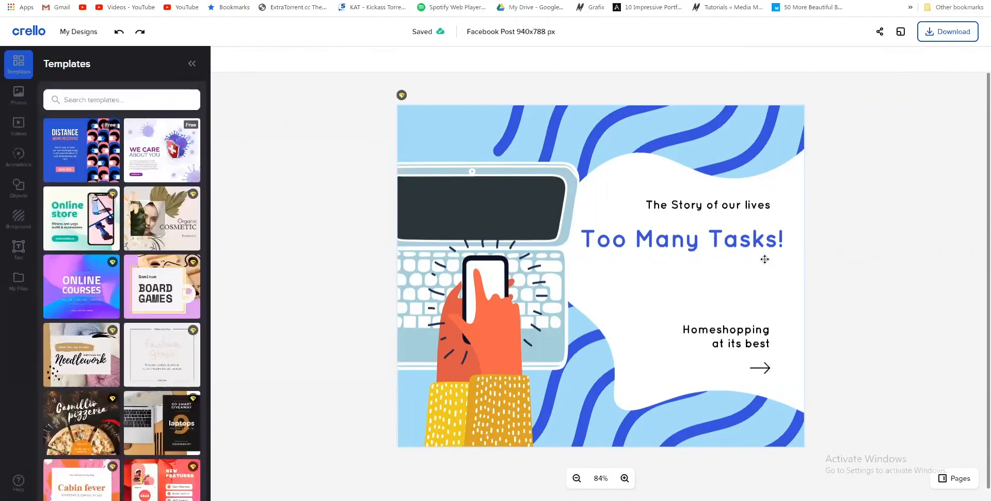
- Duplicate the "Too Many Tasks!" heading and place the copy directly beneath the original
{"action": "left_click", "coordinate": [762, 254]}
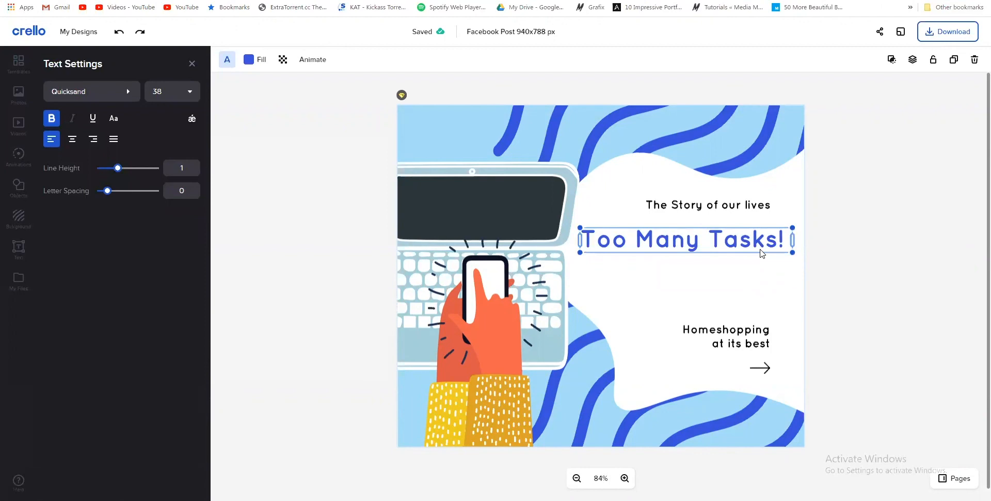
{"action": "right_click", "coordinate": [760, 251]}
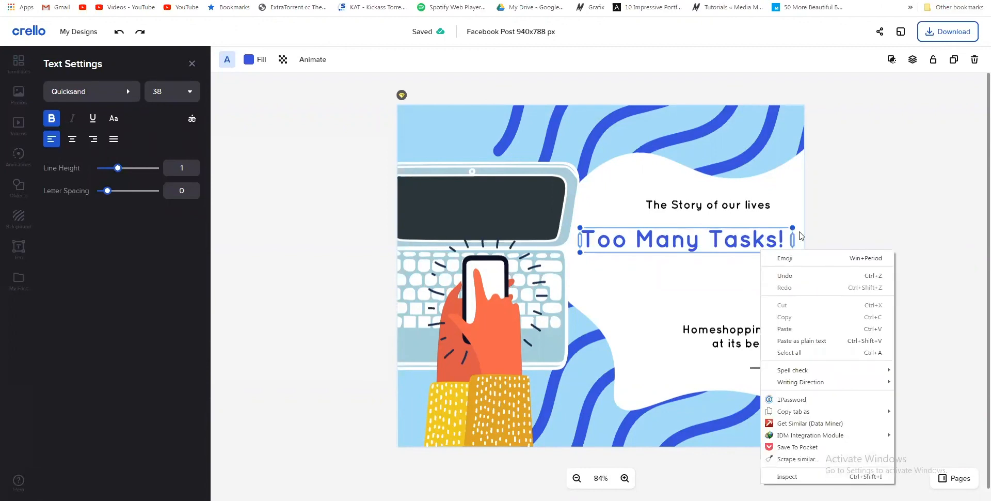
{"action": "left_click", "coordinate": [800, 236]}
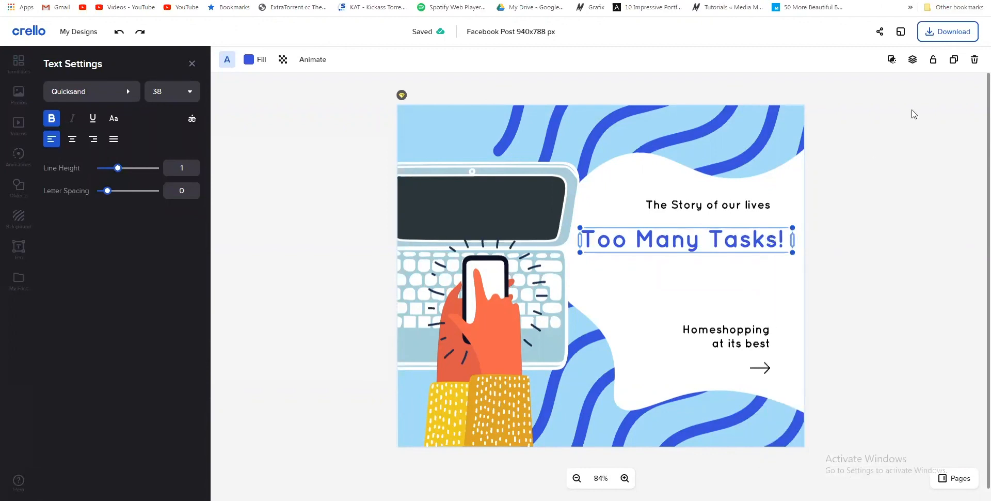
{"action": "left_click", "coordinate": [953, 61]}
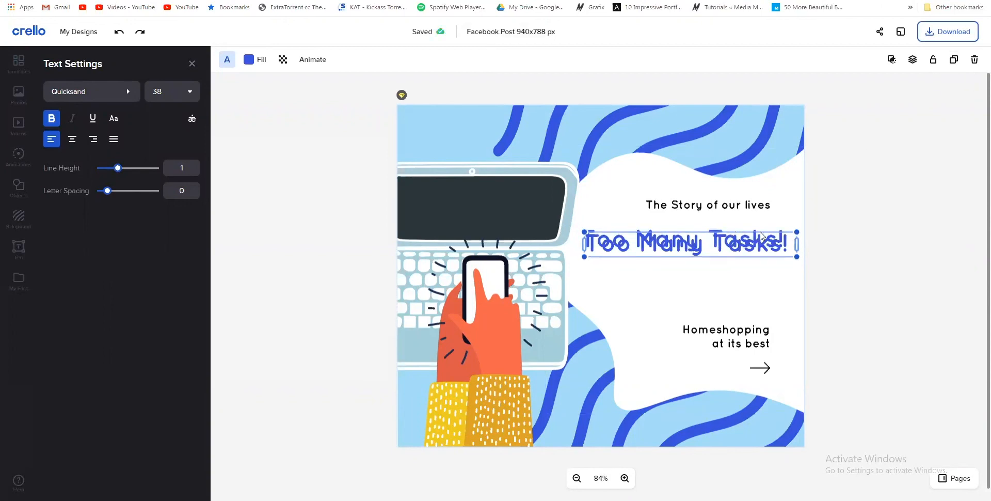
{"action": "left_click_drag", "start_coordinate": [763, 229], "coordinate": [768, 251]}
- Change the duplicated heading to "Too lil Time!" and line it up with the right edge of the heading above
{"action": "double_click", "coordinate": [687, 265]}
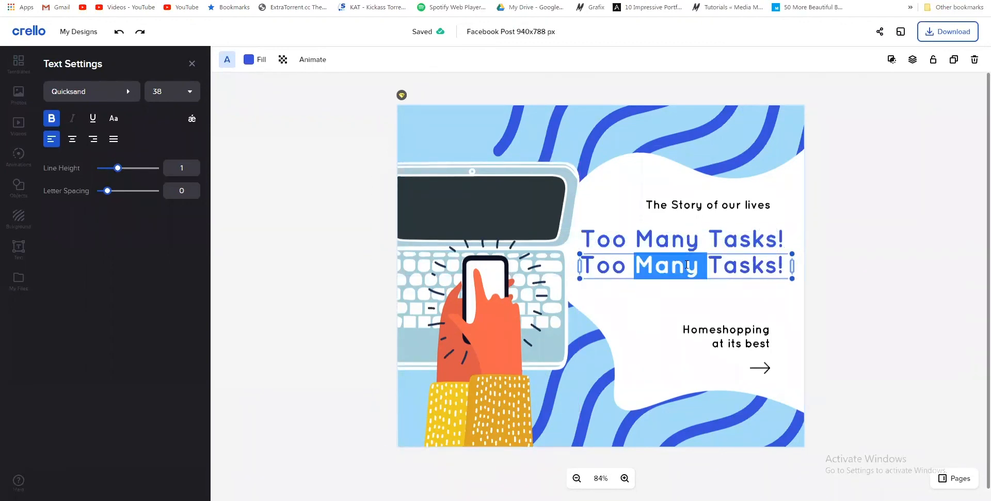
{"action": "type", "text": "lii"}
{"action": "key", "text": "BackSpace"}
{"action": "key", "text": "BackSpace"}
{"action": "type", "text": "l"}
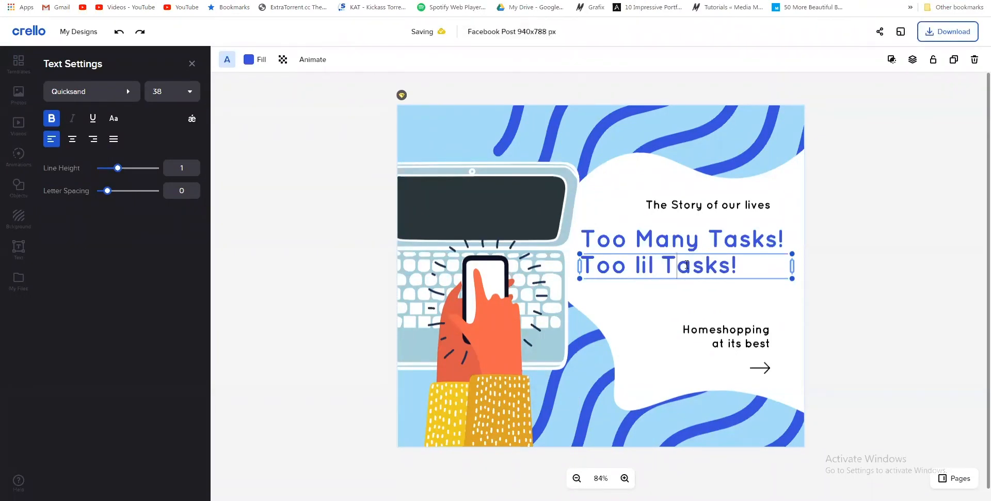
{"action": "key", "text": "shift+Right"}
{"action": "key", "text": "shift+Right"}
{"action": "key", "text": "shift+Right"}
{"action": "key", "text": "shift+Right"}
{"action": "type", "text": "ime"}
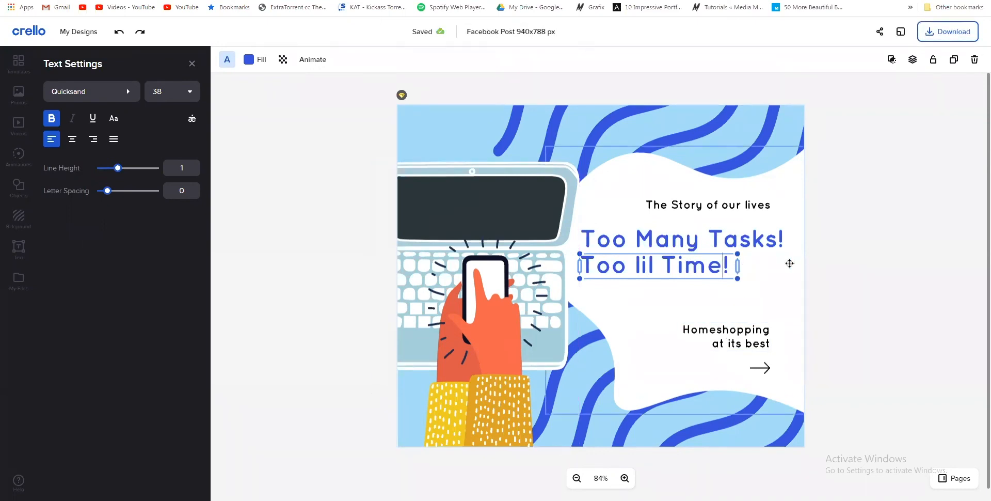
{"action": "left_click", "coordinate": [820, 259]}
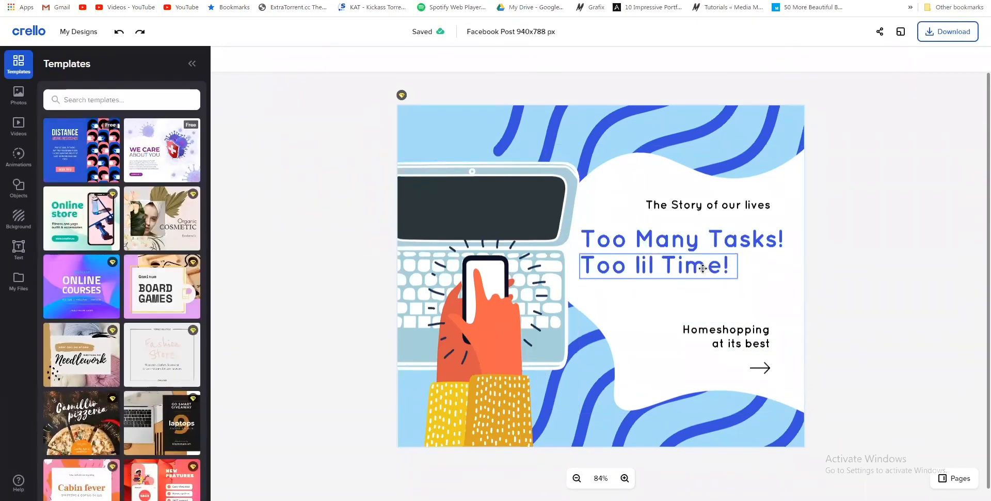
{"action": "left_click_drag", "start_coordinate": [703, 268], "coordinate": [757, 271]}
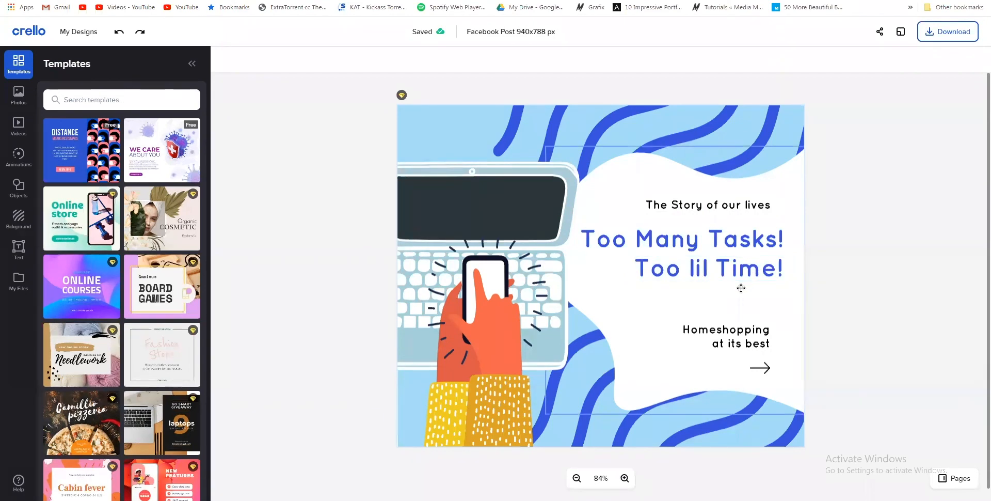
- Replace the "Homeshopping at its best" text with "What does your day look like?" and widen its box to fit two lines
{"action": "left_click", "coordinate": [752, 343]}
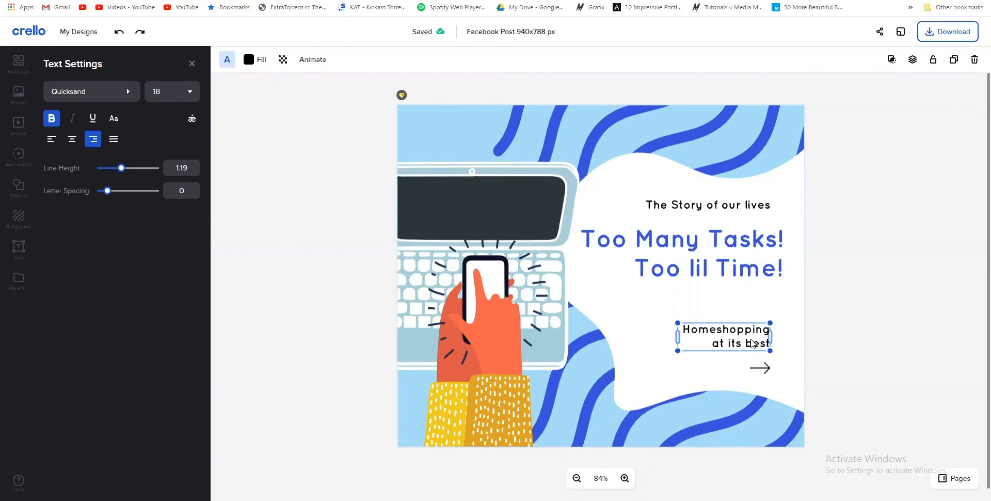
{"action": "triple_click", "coordinate": [751, 343]}
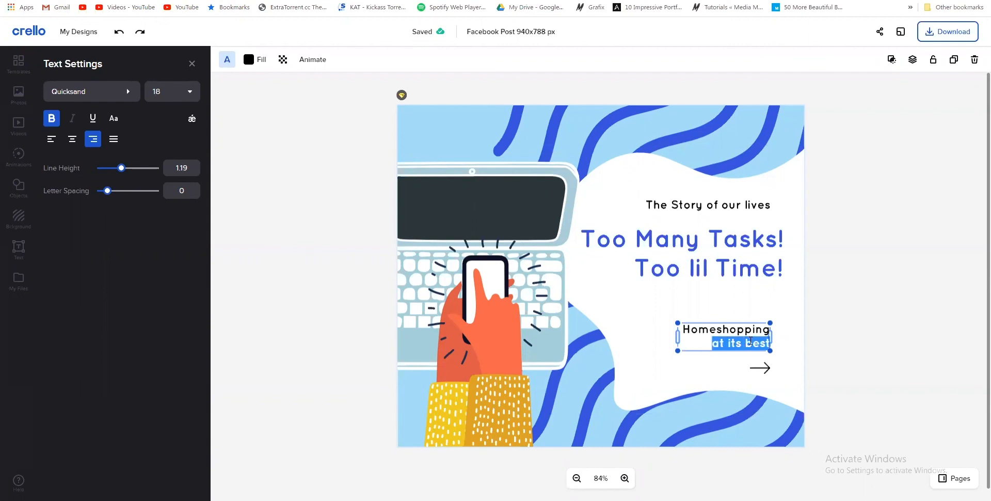
{"action": "key", "text": "ctrl+a"}
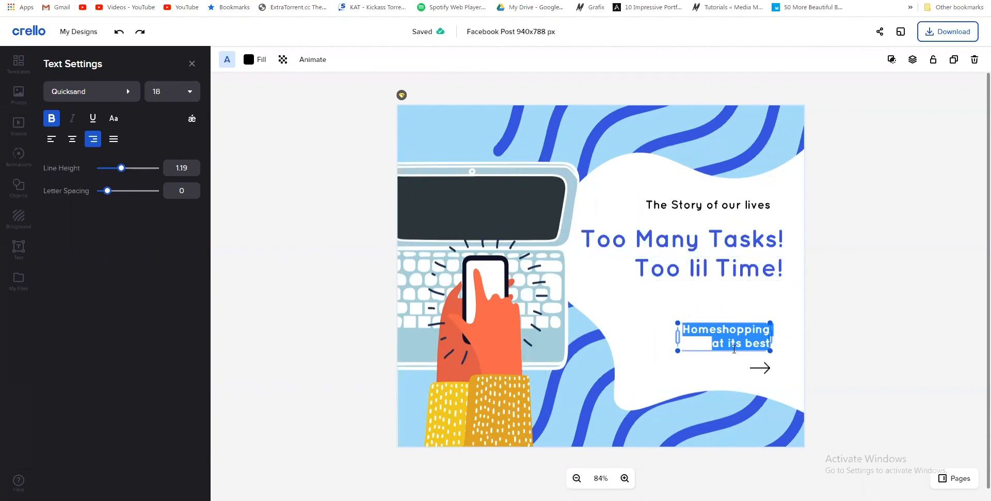
{"action": "type", "text": "Wha"}
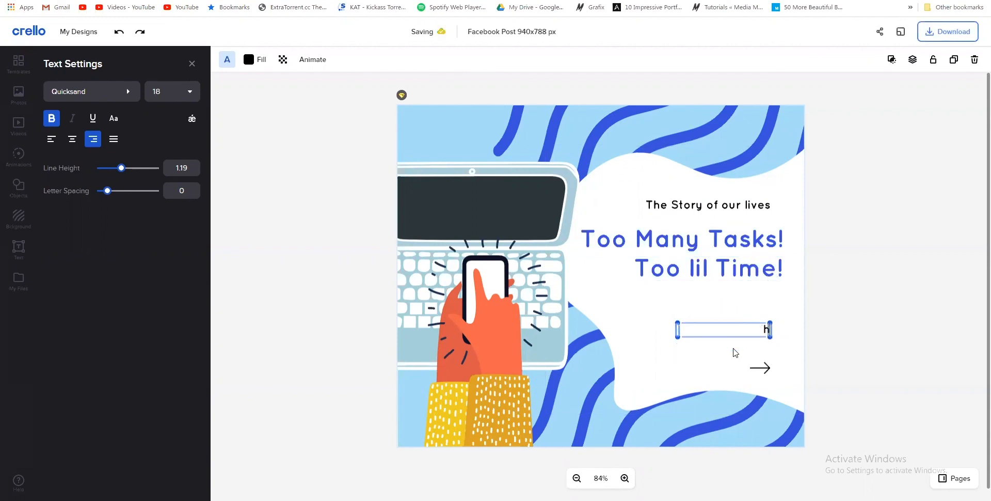
{"action": "type", "text": "t does you"}
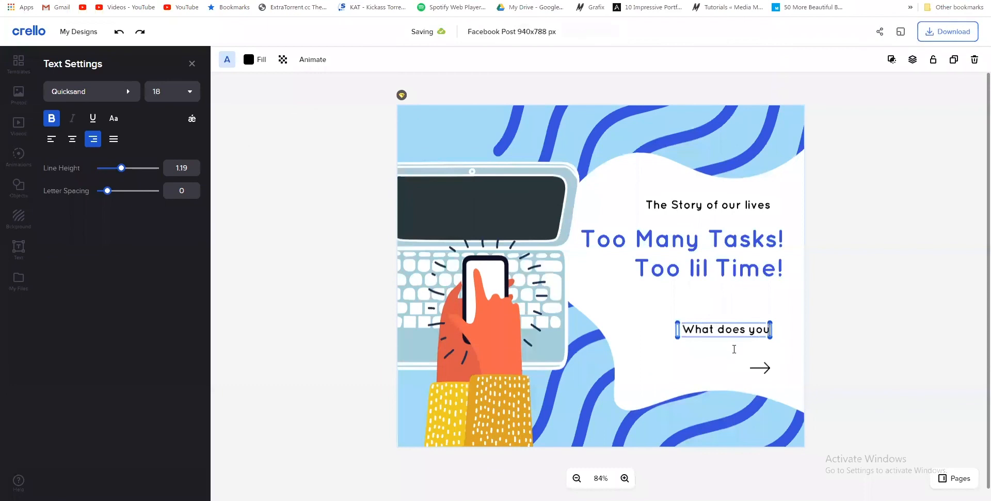
{"action": "type", "text": "r day look "}
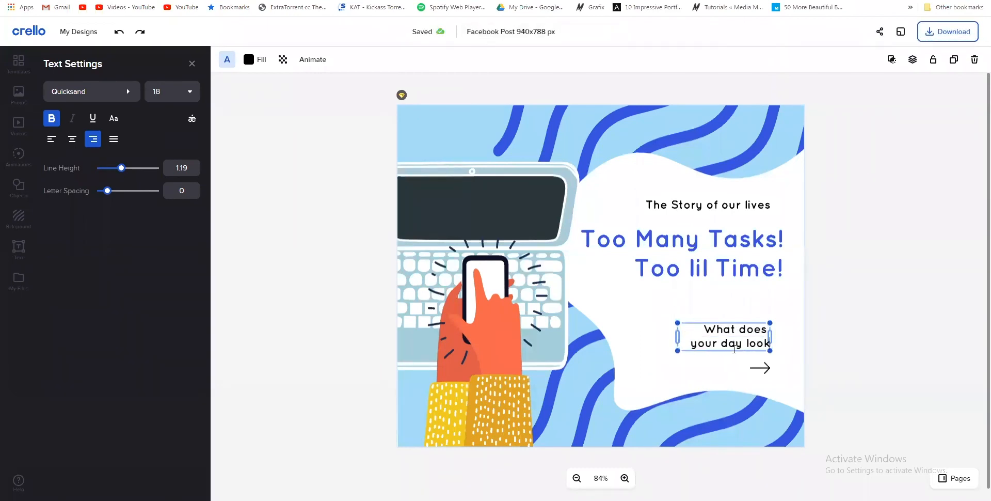
{"action": "type", "text": "like?"}
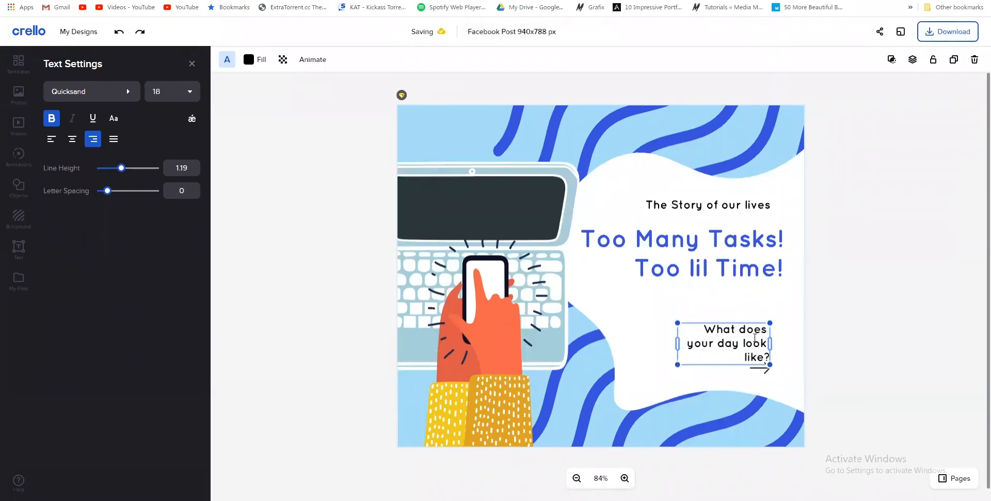
{"action": "mouse_move", "coordinate": [677, 343]}
{"action": "left_mouse_down"}
{"action": "mouse_move", "coordinate": [600, 344]}
{"action": "mouse_move", "coordinate": [666, 344]}
{"action": "left_mouse_up"}
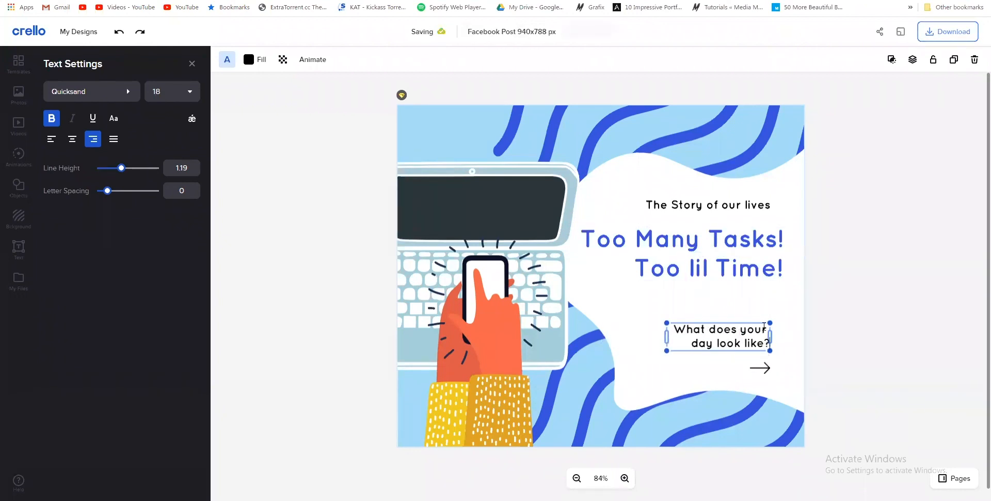
- Line up the "What does your day look like?" text with the headings' right edge and shift the "Too Many Tasks!" heading down
{"action": "left_click_drag", "start_coordinate": [753, 322], "coordinate": [765, 320]}
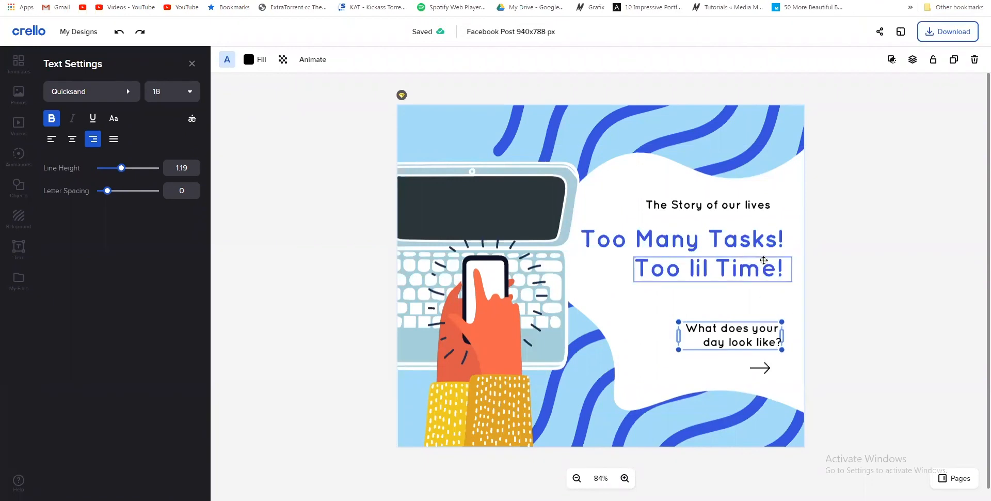
{"action": "left_click", "coordinate": [757, 239]}
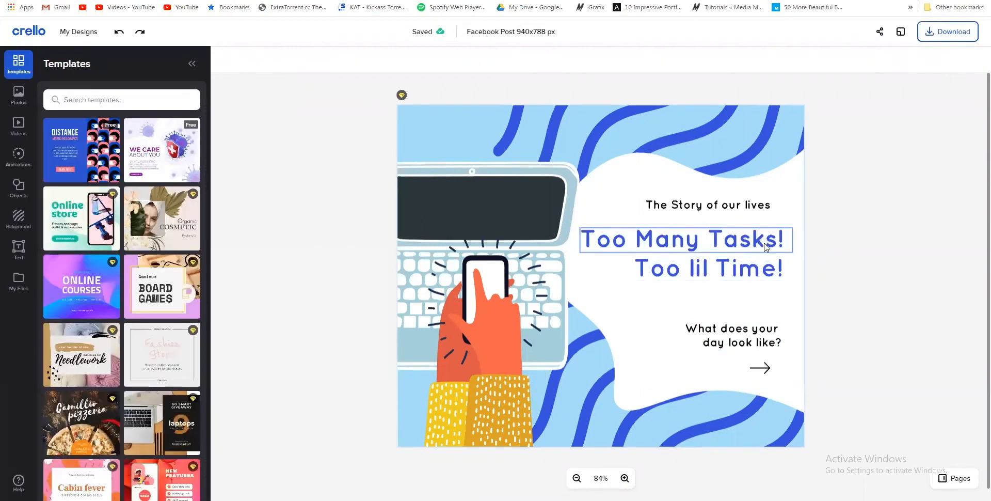
{"action": "left_click", "coordinate": [763, 241]}
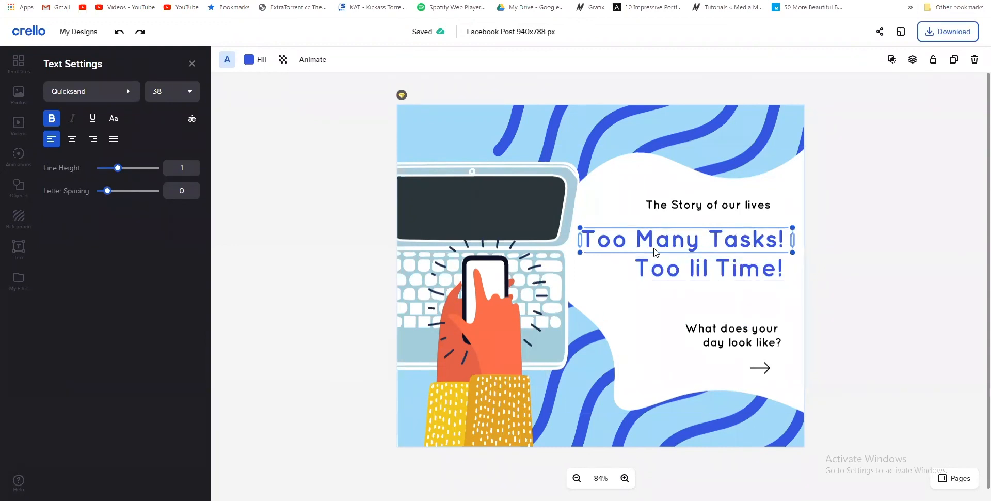
{"action": "left_click", "coordinate": [693, 252]}
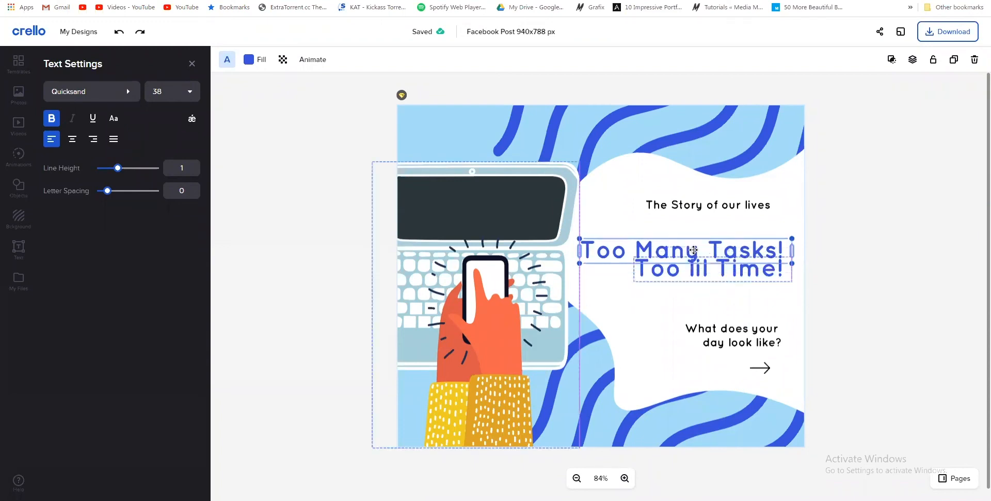
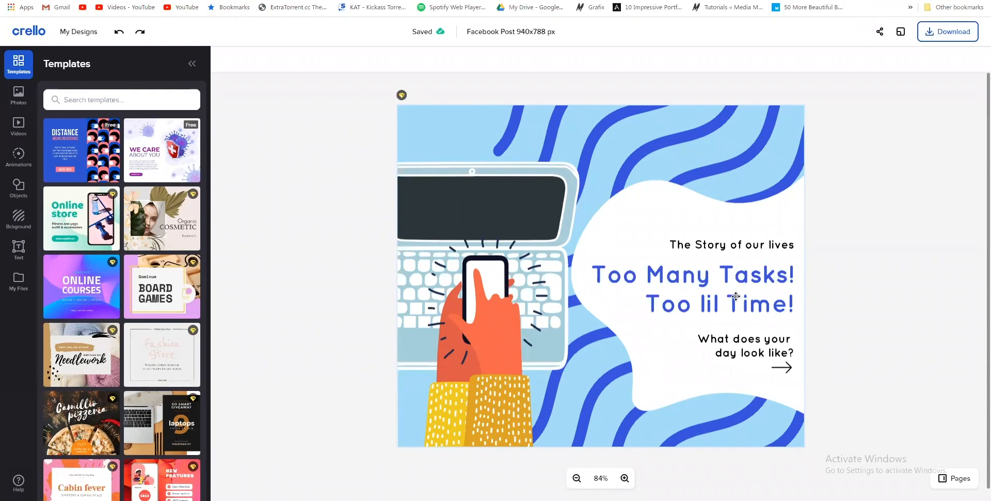
- Browse the available fonts for the "Too Many Tasks!" heading and search them for "monts"
{"action": "left_click", "coordinate": [738, 279]}
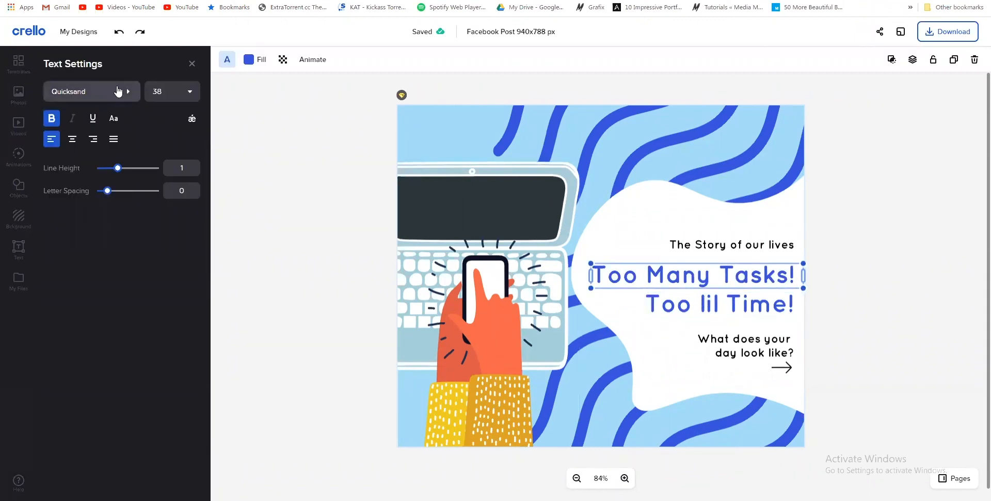
{"action": "left_click", "coordinate": [92, 92]}
{"action": "scroll", "coordinate": [110, 193], "scroll_direction": "down", "scroll_amount": 10}
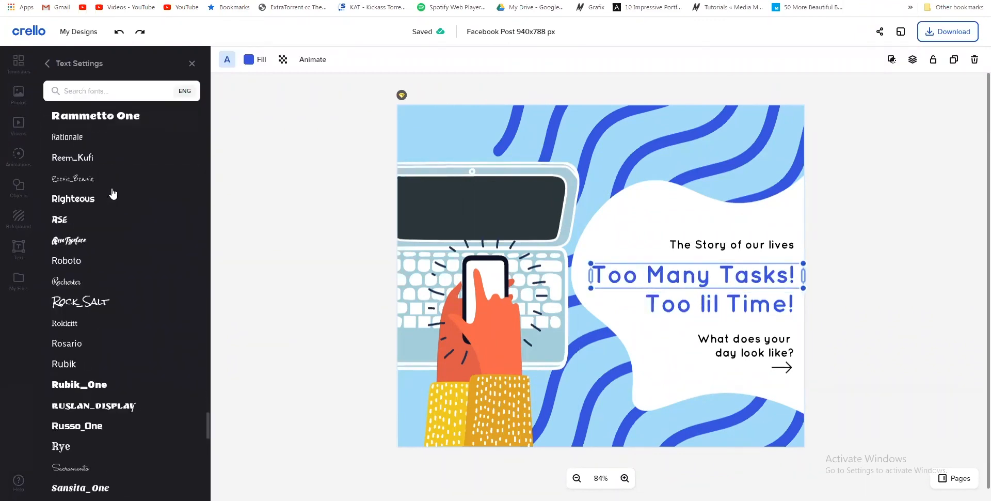
{"action": "scroll", "coordinate": [110, 192], "scroll_direction": "down", "scroll_amount": 15}
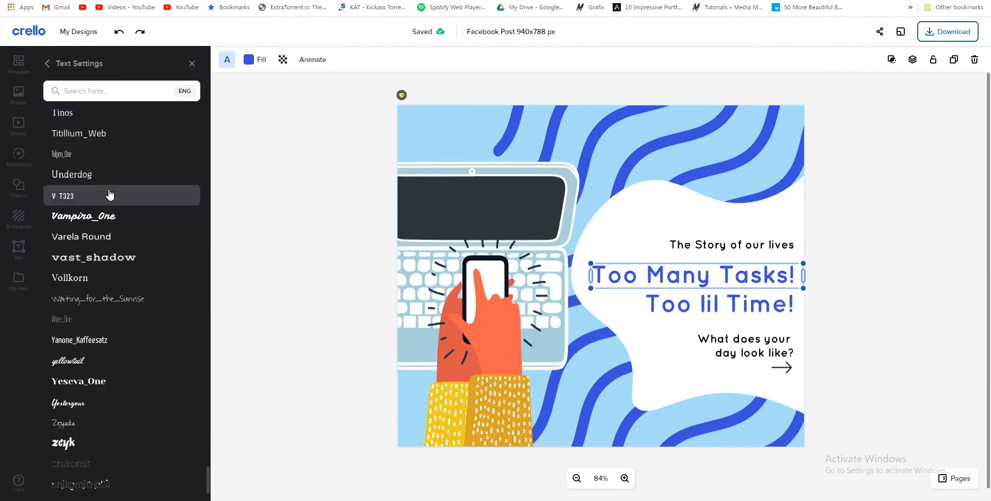
{"action": "scroll", "coordinate": [107, 194], "scroll_direction": "up", "scroll_amount": 20}
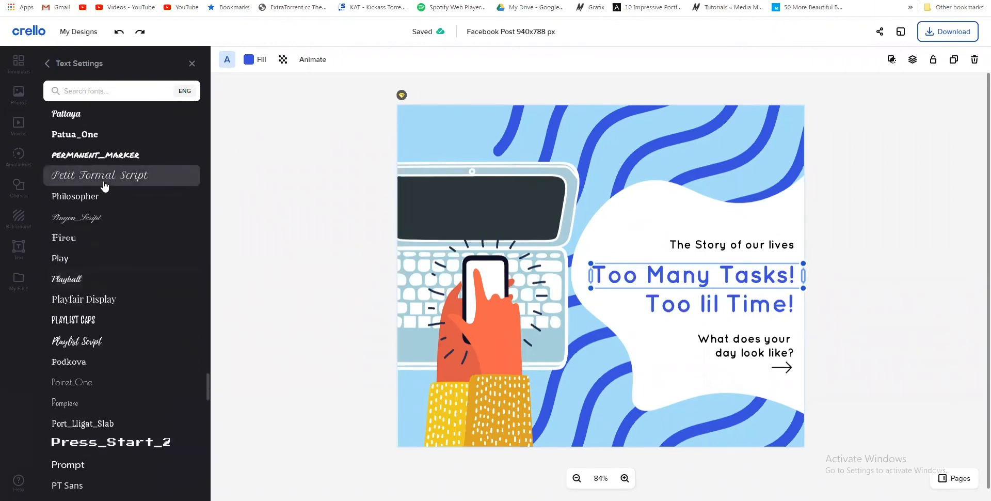
{"action": "scroll", "coordinate": [108, 155], "scroll_direction": "up", "scroll_amount": 8}
{"action": "left_click", "coordinate": [125, 91]}
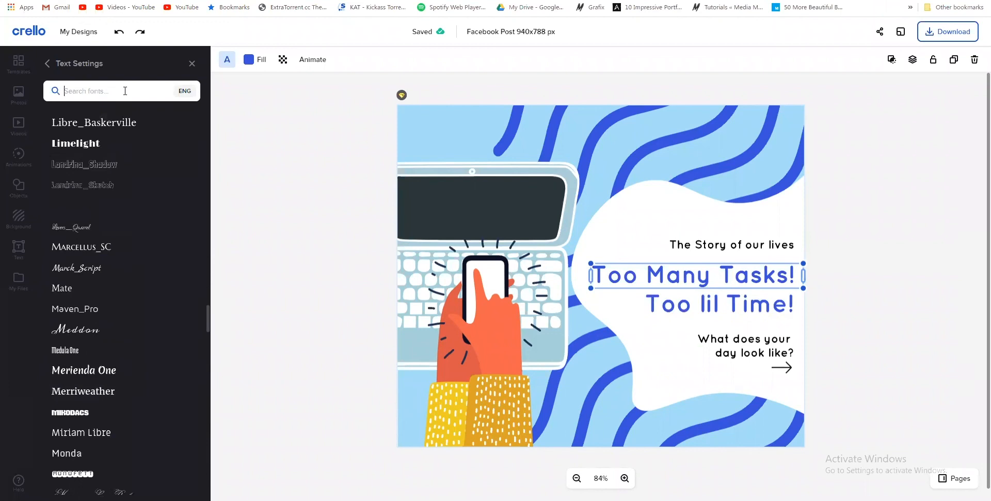
{"action": "type", "text": "monts"}
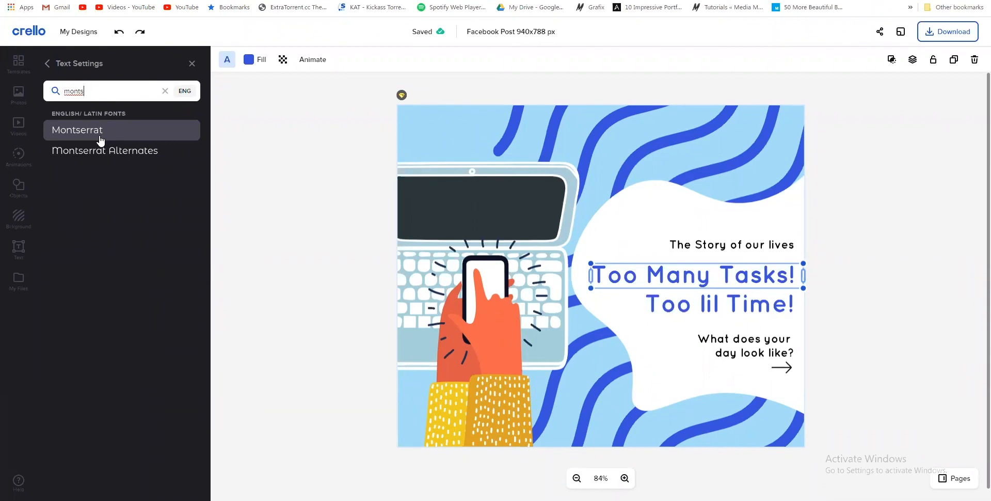
- Search the font list for "hel" and "got" to check which other typefaces are offered
{"action": "left_click_drag", "start_coordinate": [83, 91], "coordinate": [1, 92]}
{"action": "type", "text": "jh"}
{"action": "key", "text": "BackSpace"}
{"action": "key", "text": "BackSpace"}
{"action": "type", "text": "hel"}
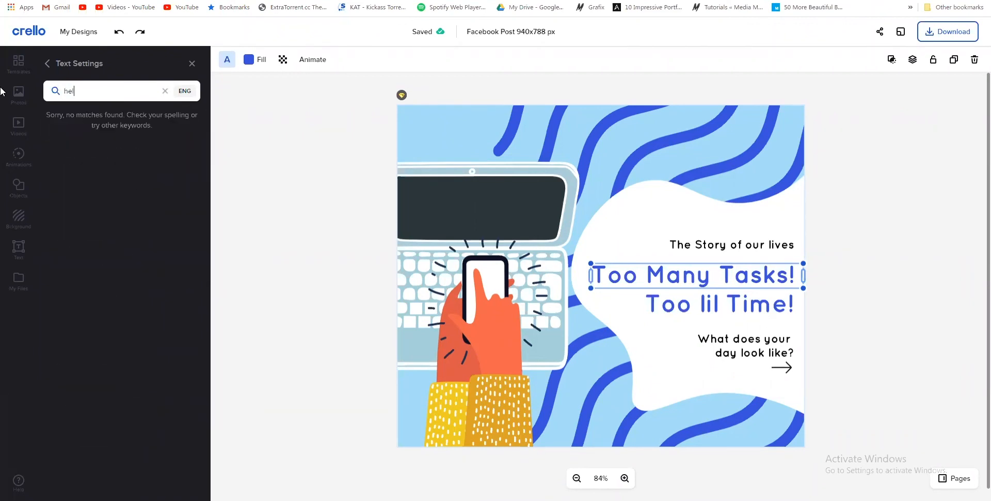
{"action": "key", "text": "BackSpace"}
{"action": "key", "text": "BackSpace"}
{"action": "key", "text": "BackSpace"}
{"action": "type", "text": "got"}
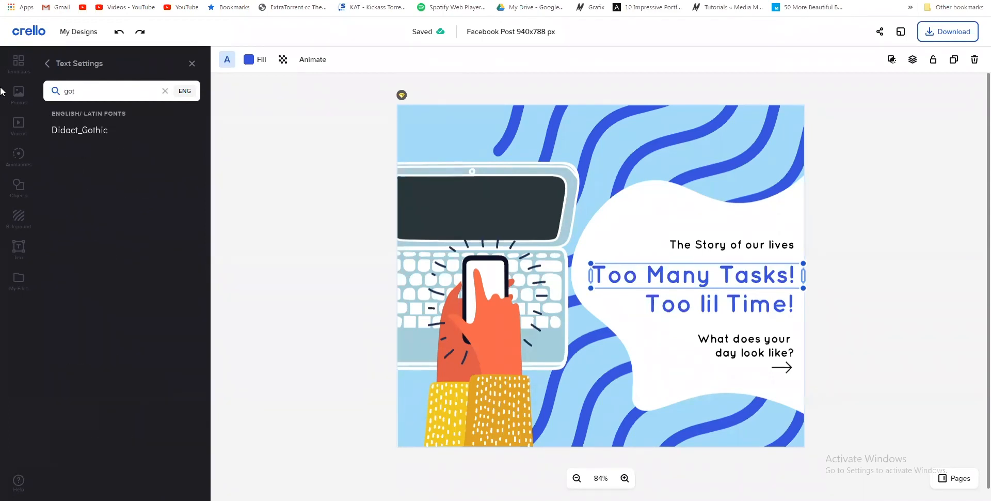
- Search the font list for "beba" and "aria", and clear the search
{"action": "key", "text": "BackSpace"}
{"action": "key", "text": "BackSpace"}
{"action": "key", "text": "BackSpace"}
{"action": "type", "text": "beba"}
{"action": "key", "text": "BackSpace"}
{"action": "key", "text": "BackSpace"}
{"action": "key", "text": "BackSpace"}
{"action": "key", "text": "BackSpace"}
{"action": "type", "text": "aria"}
{"action": "key", "text": "BackSpace"}
{"action": "key", "text": "BackSpace"}
{"action": "key", "text": "BackSpace"}
{"action": "key", "text": "BackSpace"}
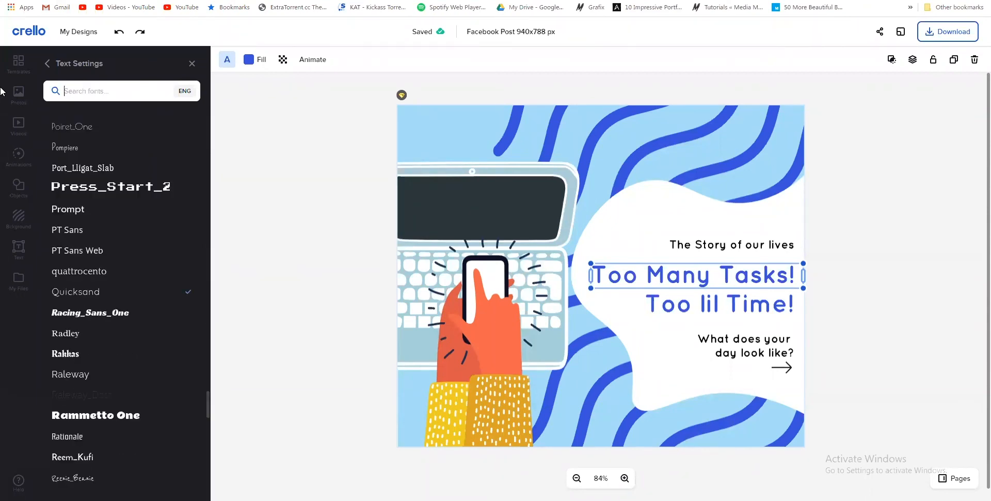
- Check the font language options, leave the heading's font settings and deselect the heading
{"action": "left_click", "coordinate": [187, 91]}
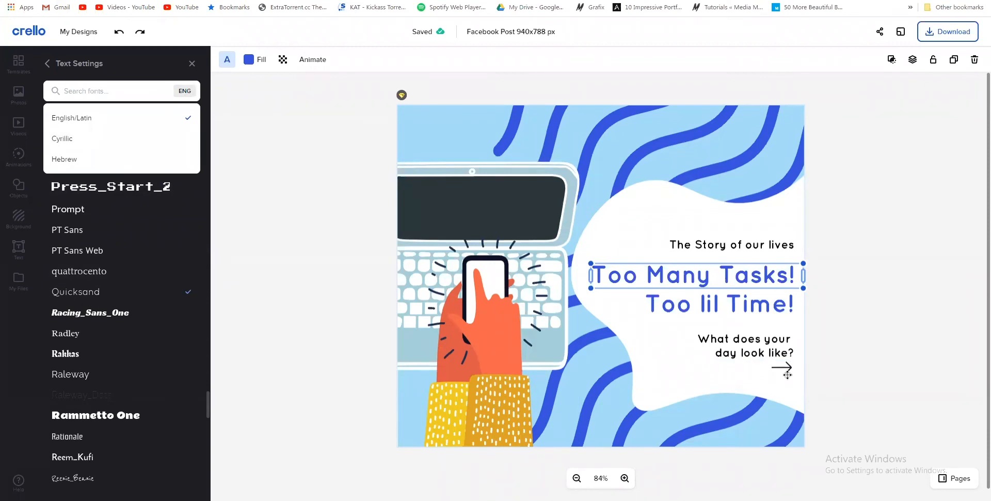
{"action": "left_click", "coordinate": [43, 351]}
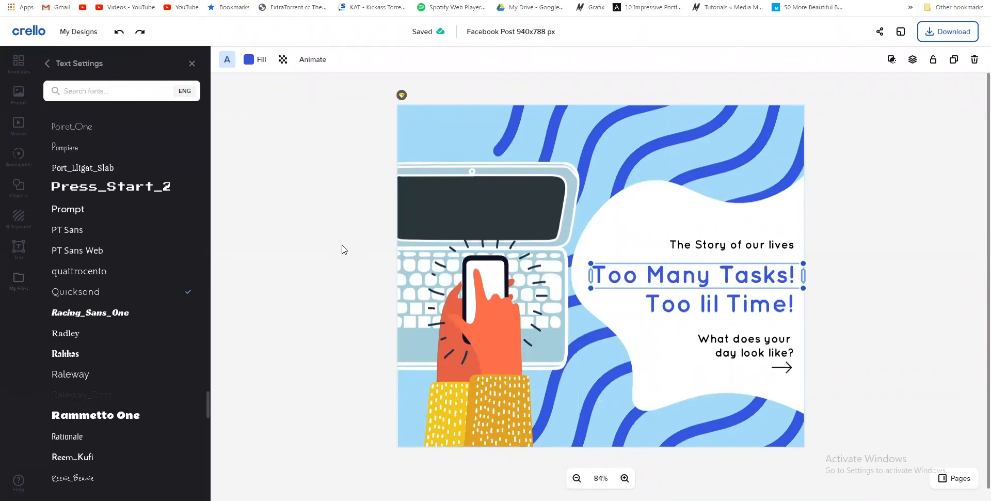
{"action": "left_click", "coordinate": [192, 64]}
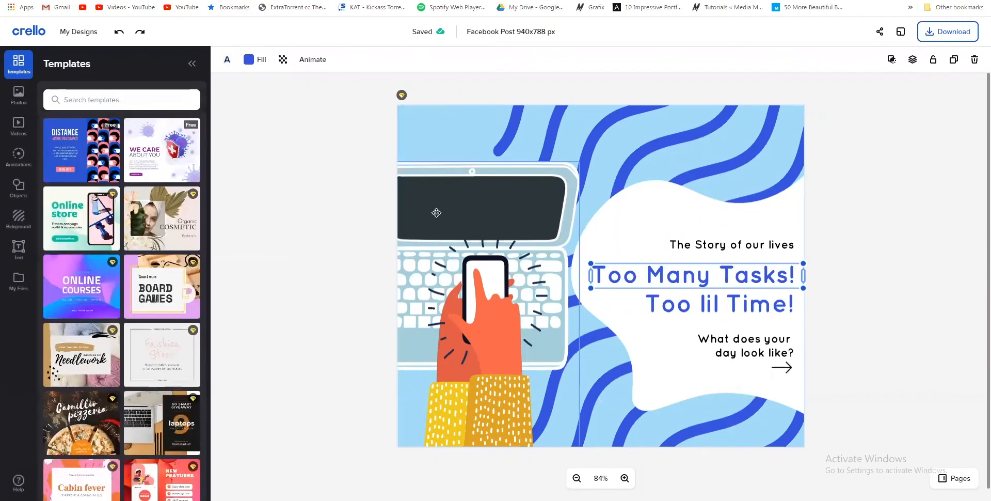
{"action": "left_click", "coordinate": [224, 60]}
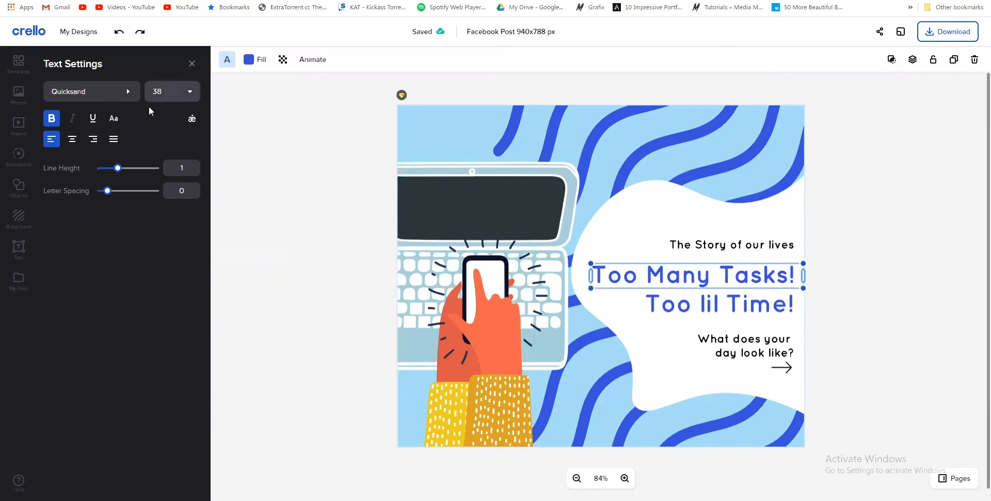
{"action": "left_click", "coordinate": [128, 91]}
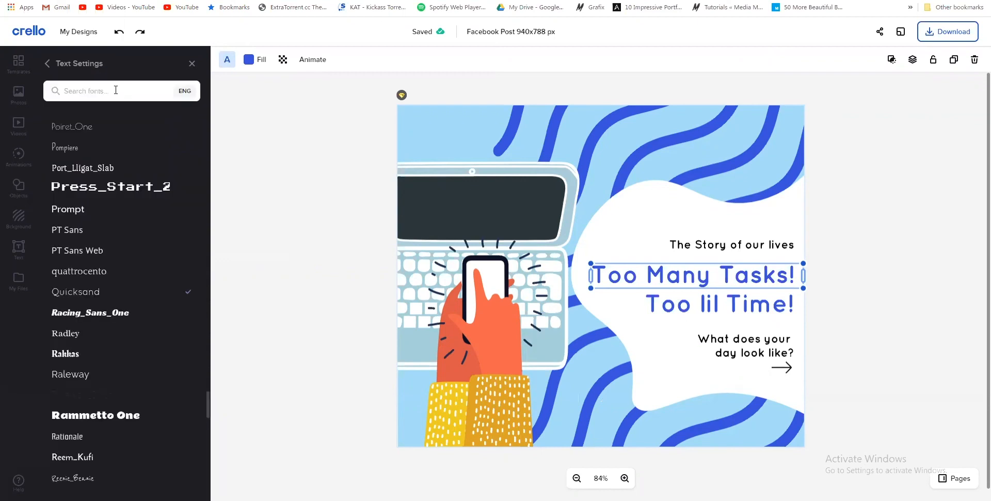
{"action": "left_click", "coordinate": [46, 64]}
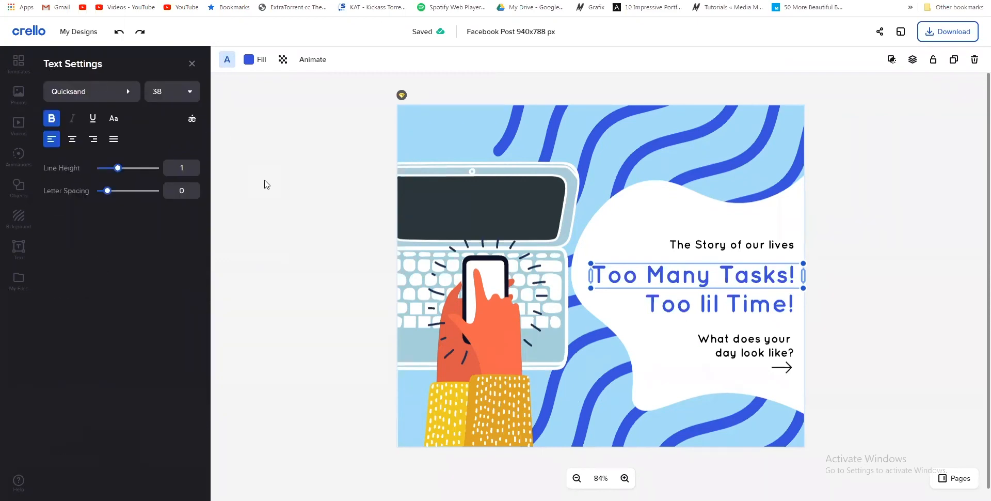
{"action": "left_click", "coordinate": [304, 184]}
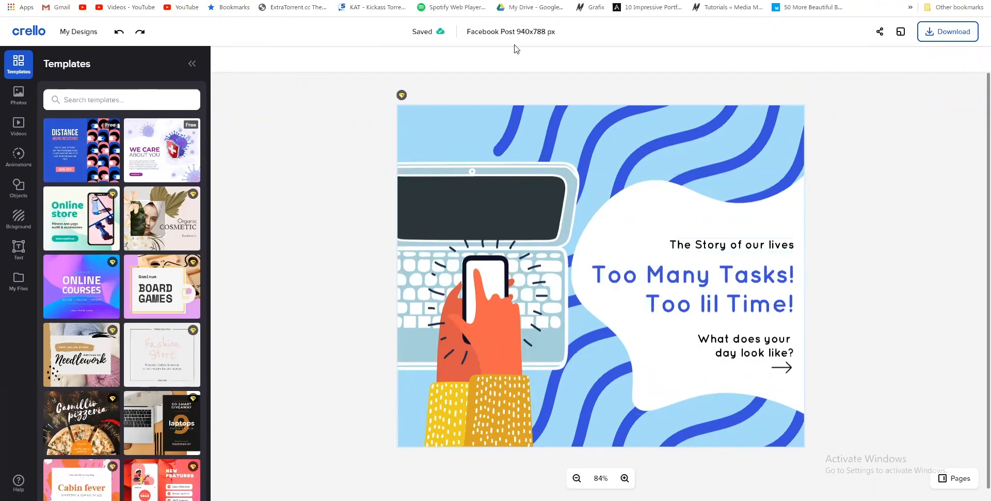
- Download the design as a JPG and create a folder named YDNTBAD in the save location
{"action": "left_click", "coordinate": [929, 33]}
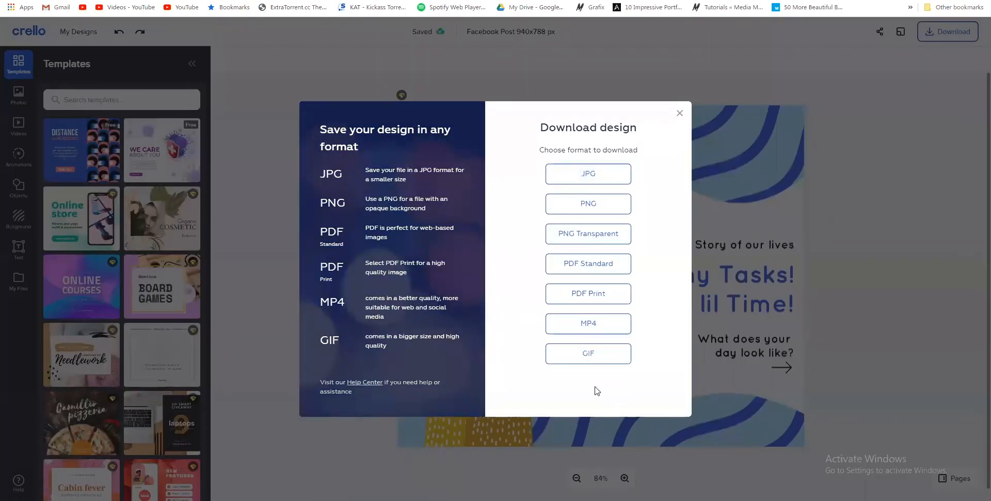
{"action": "left_click", "coordinate": [611, 170]}
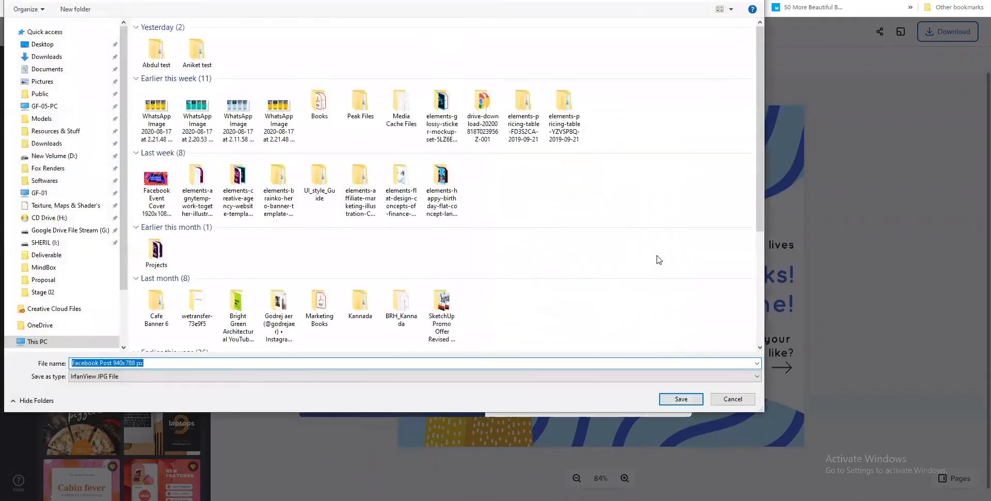
{"action": "right_click", "coordinate": [339, 57]}
{"action": "mouse_move", "coordinate": [395, 178]}
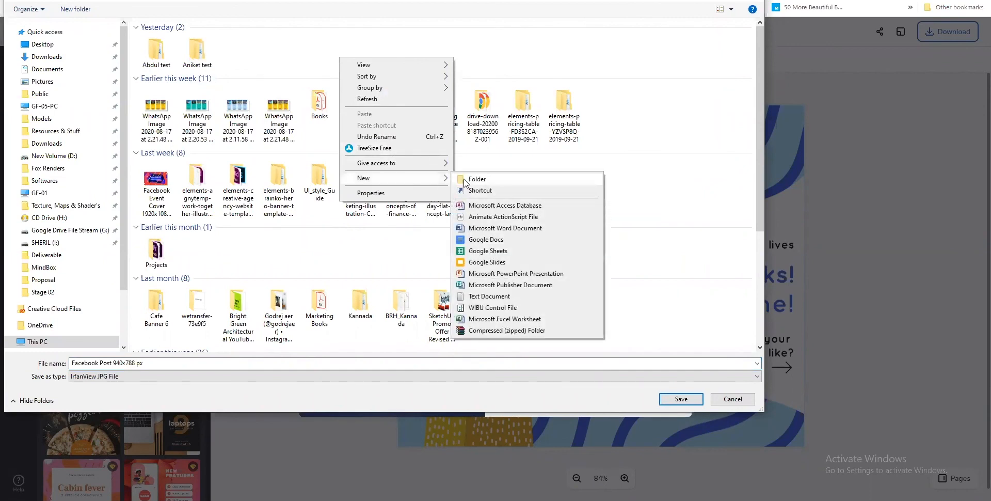
{"action": "left_click", "coordinate": [466, 179]}
{"action": "type", "text": "Y"}
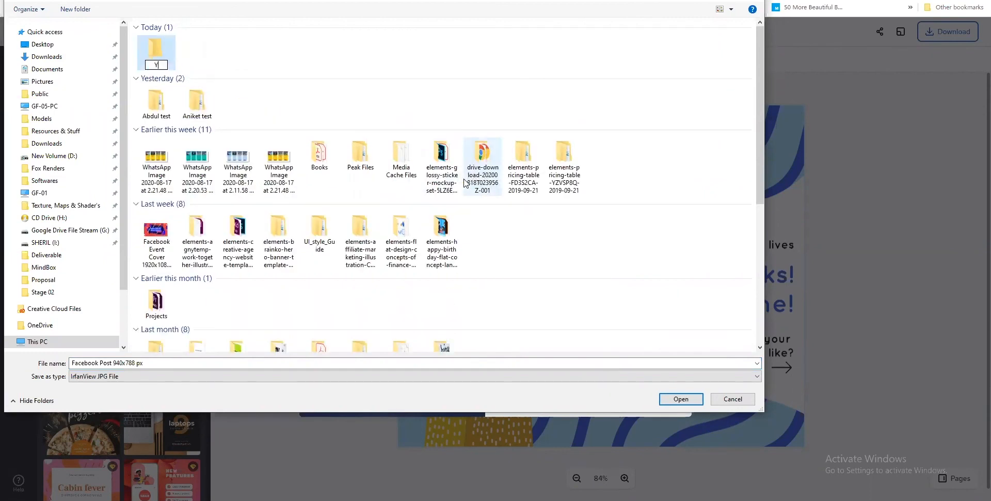
{"action": "type", "text": "ou are"}
{"action": "key", "text": "BackSpace"}
{"action": "key", "text": "BackSpace"}
{"action": "key", "text": "BackSpace"}
{"action": "key", "text": "BackSpace"}
{"action": "key", "text": "BackSpace"}
{"action": "type", "text": "DNTBAD"}
{"action": "key", "text": "Return"}
- Open the new folder and save the downloaded design in it as Post 01
{"action": "left_click", "coordinate": [181, 69]}
{"action": "double_click", "coordinate": [172, 60]}
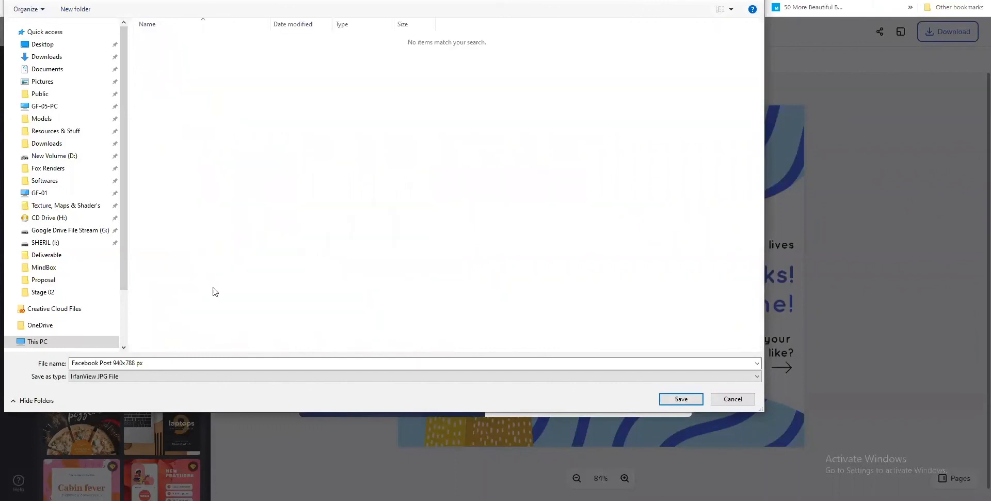
{"action": "left_click", "coordinate": [216, 364]}
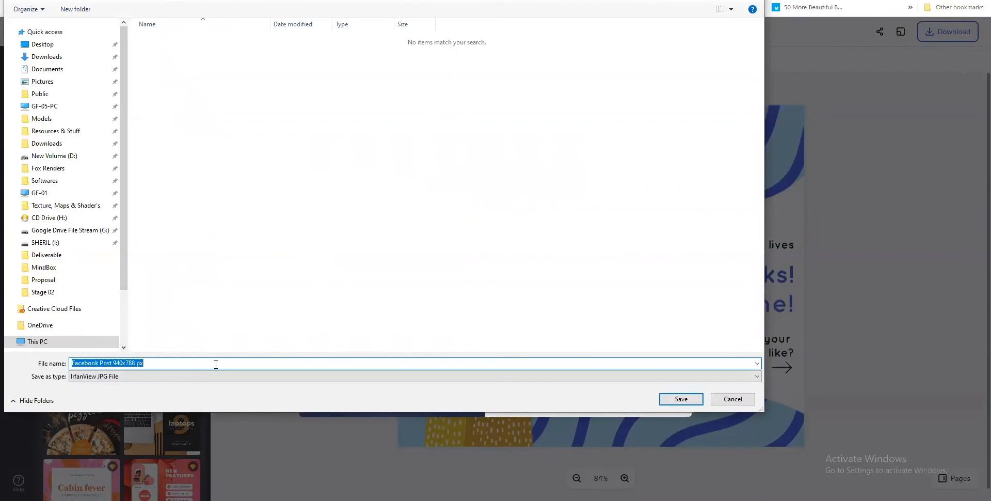
{"action": "type", "text": "Po"}
{"action": "key", "text": "Return"}
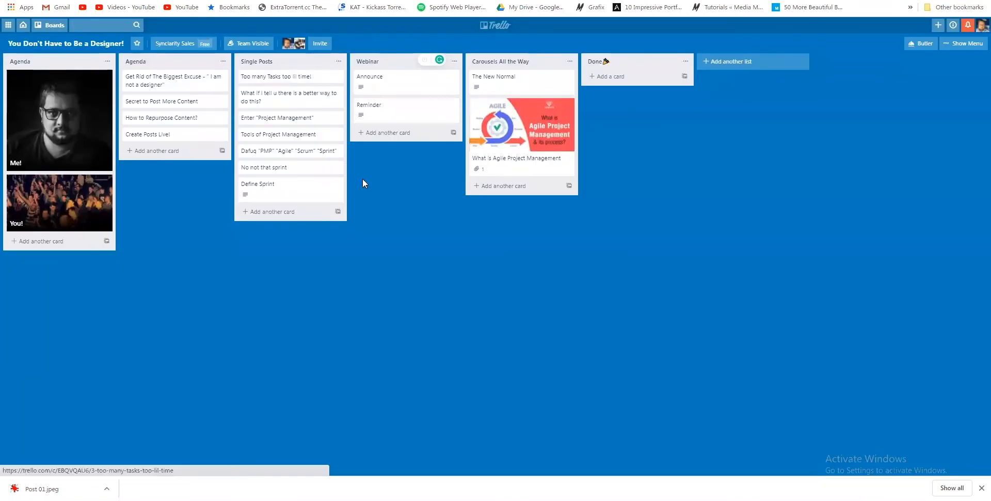
- On the Trello board, attach the Post 01 image from the computer to the "Too many Tasks too lil time!" card
{"action": "left_click", "coordinate": [294, 77]}
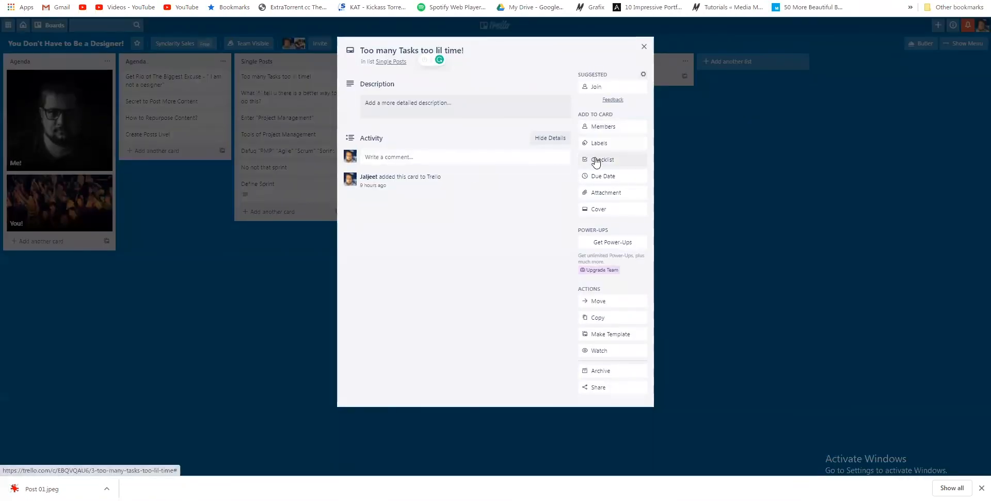
{"action": "left_click", "coordinate": [601, 197]}
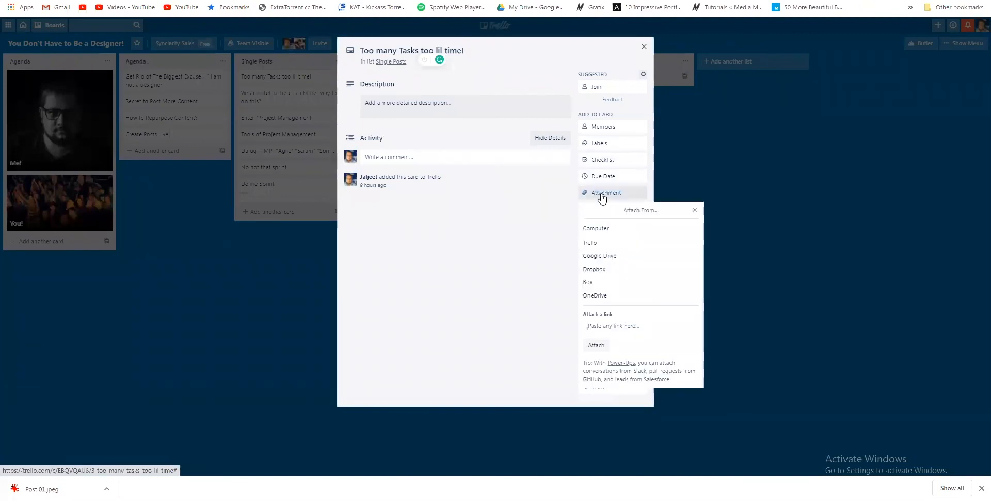
{"action": "left_click", "coordinate": [588, 229]}
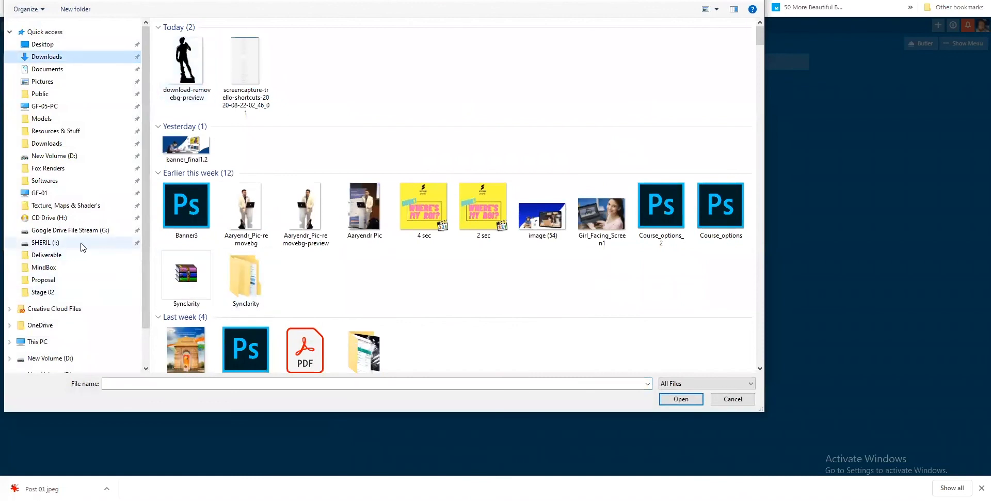
{"action": "left_click", "coordinate": [54, 156]}
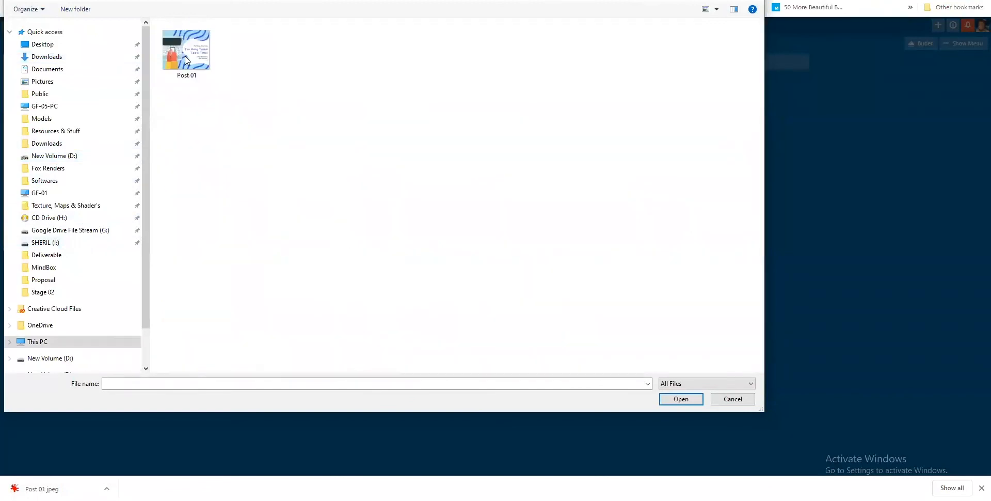
{"action": "left_click", "coordinate": [202, 75]}
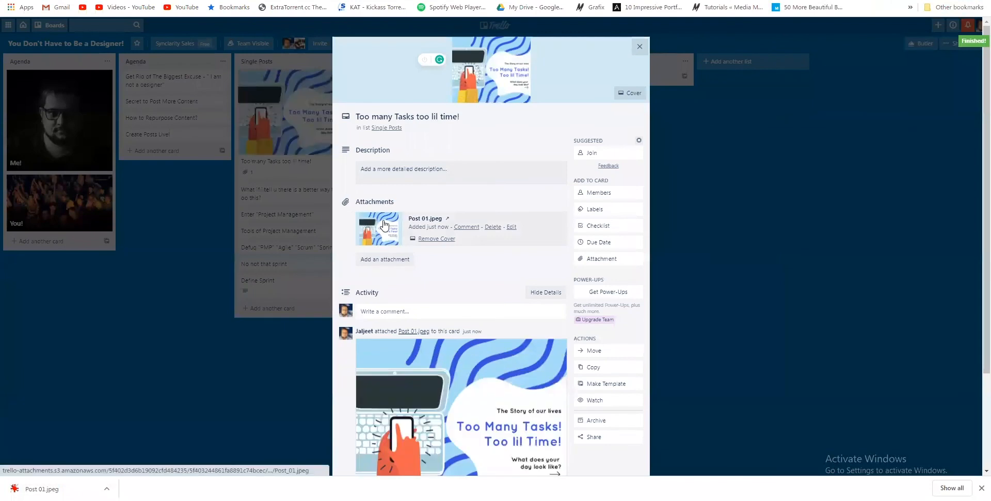
- Preview the attached Post 01.jpeg at full size and look over the card's attachment and activity
{"action": "left_click", "coordinate": [383, 225]}
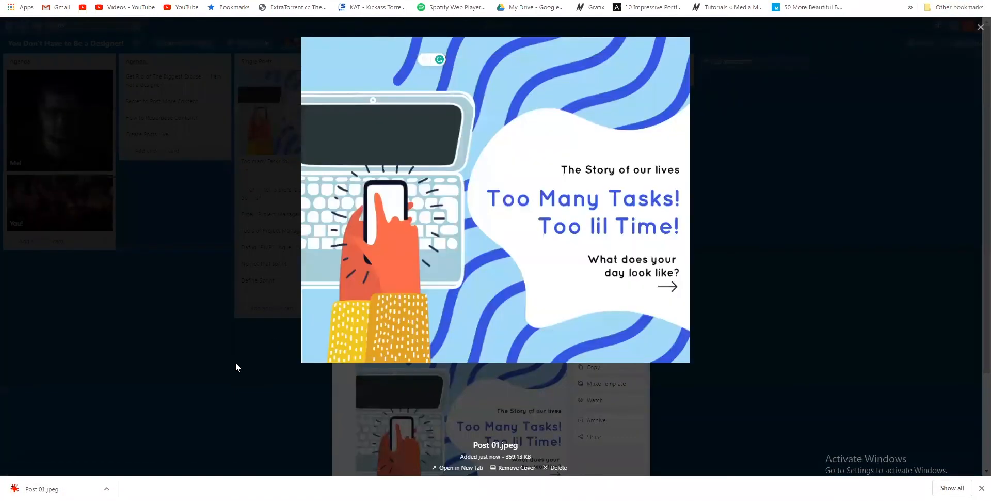
{"action": "left_click", "coordinate": [474, 276]}
{"action": "scroll", "coordinate": [473, 279], "scroll_direction": "down", "scroll_amount": 2}
{"action": "scroll", "coordinate": [483, 310], "scroll_direction": "up", "scroll_amount": 2}
{"action": "scroll", "coordinate": [449, 258], "scroll_direction": "down", "scroll_amount": 2}
{"action": "scroll", "coordinate": [191, 267], "scroll_direction": "up", "scroll_amount": 5}
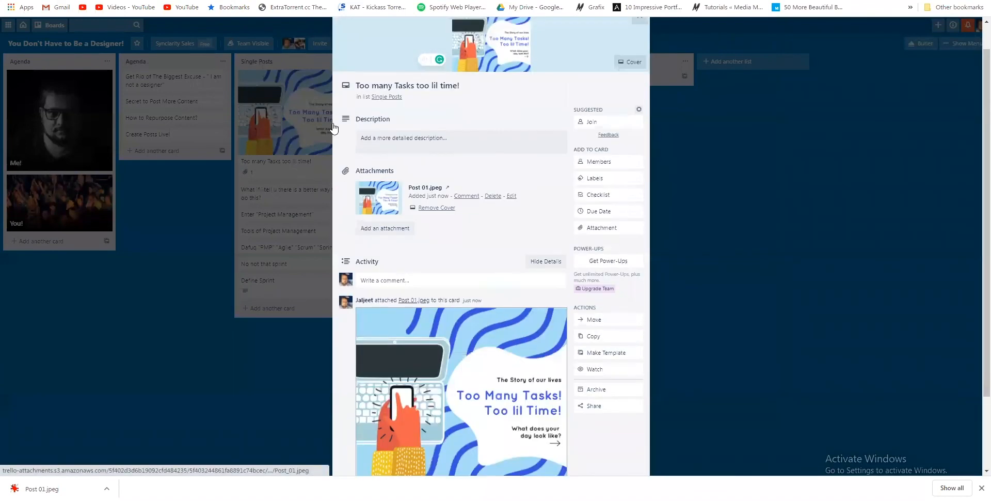
- Close the Trello card, switch back to the Crello design and open its resize options
{"action": "left_click", "coordinate": [776, 182]}
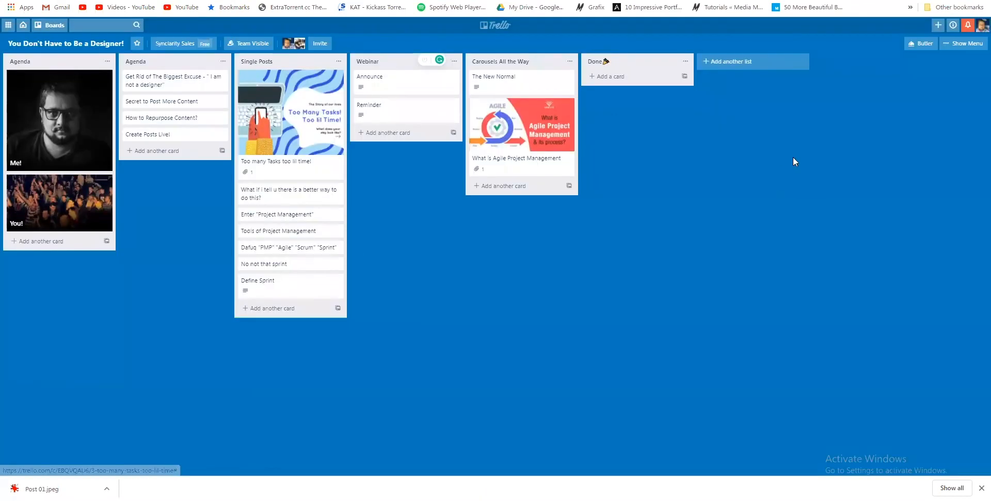
{"action": "key", "text": "super+Tab"}
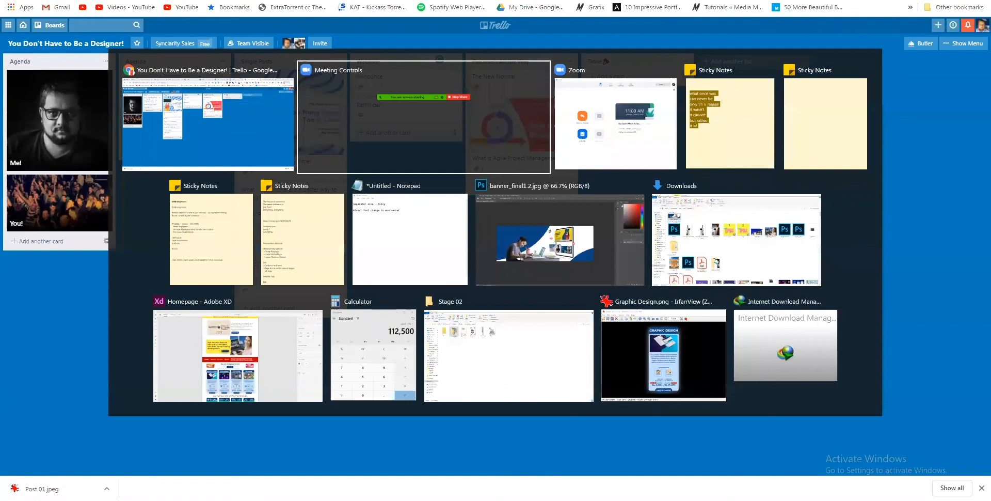
{"action": "key", "text": "Escape"}
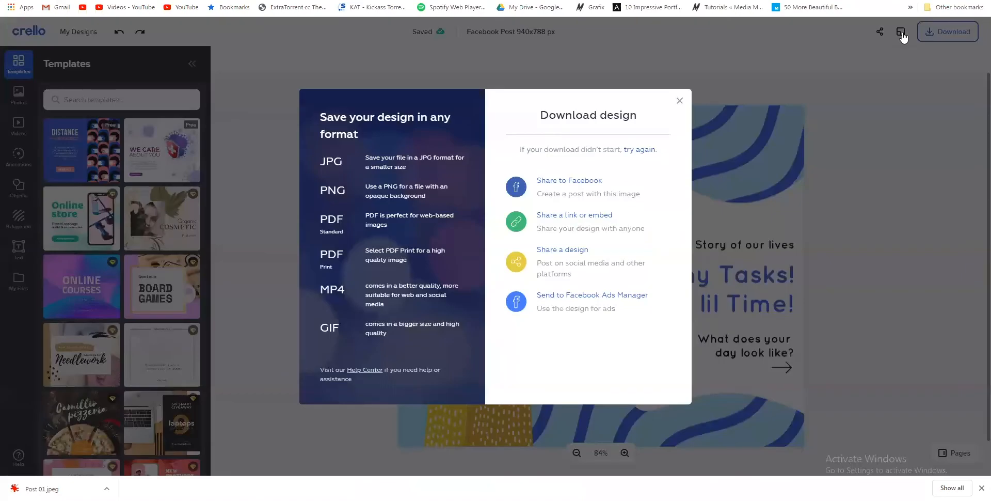
{"action": "left_click", "coordinate": [903, 34]}
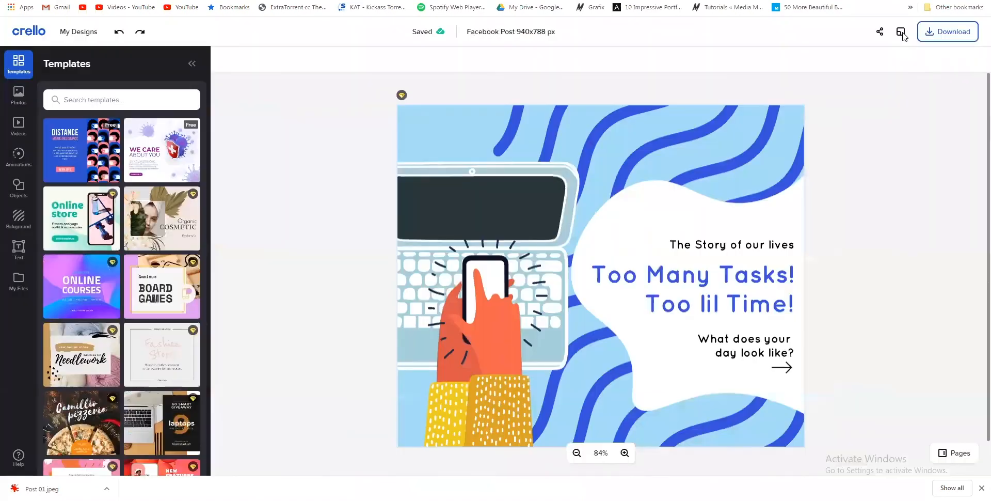
{"action": "left_click", "coordinate": [901, 31]}
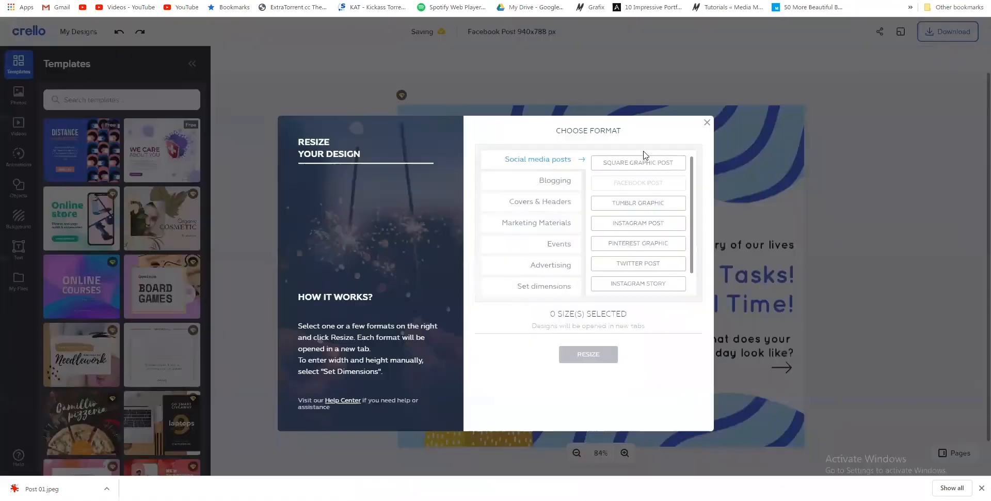
- Resize the design as a new copy with only the Instagram Post format selected
{"action": "left_click", "coordinate": [609, 163]}
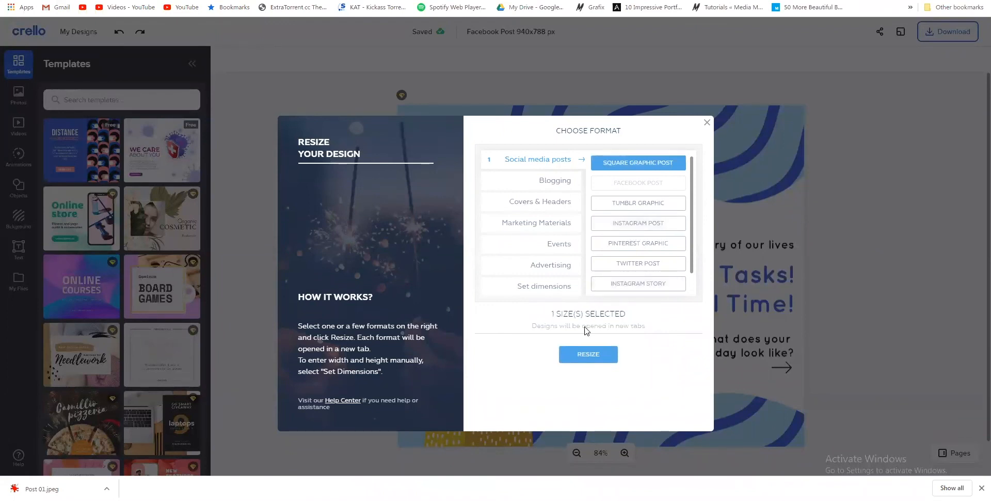
{"action": "left_click", "coordinate": [638, 228]}
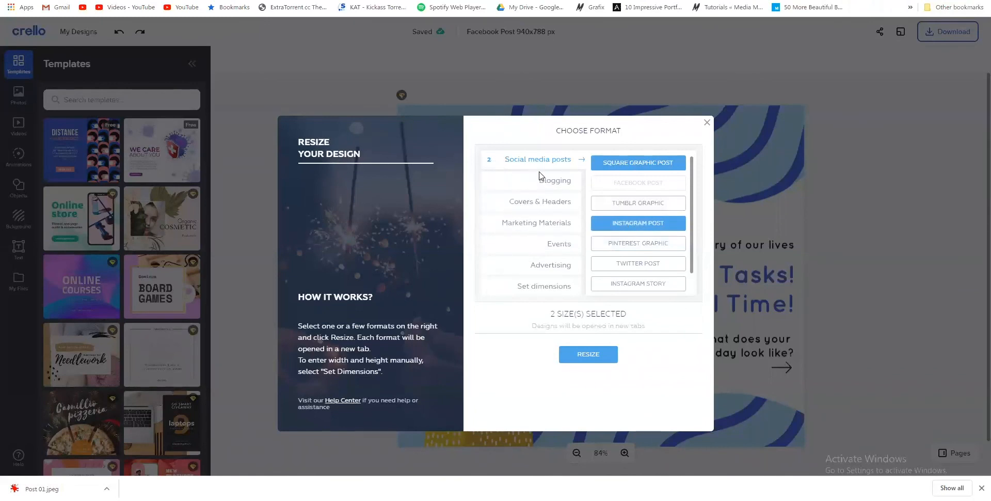
{"action": "scroll", "coordinate": [614, 277], "scroll_direction": "down", "scroll_amount": 1}
{"action": "left_click", "coordinate": [613, 265]}
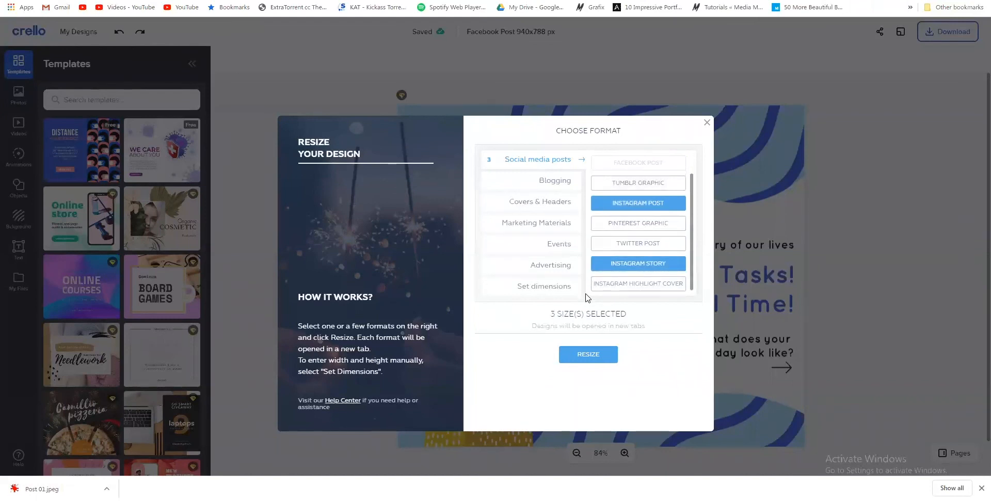
{"action": "left_click", "coordinate": [614, 265]}
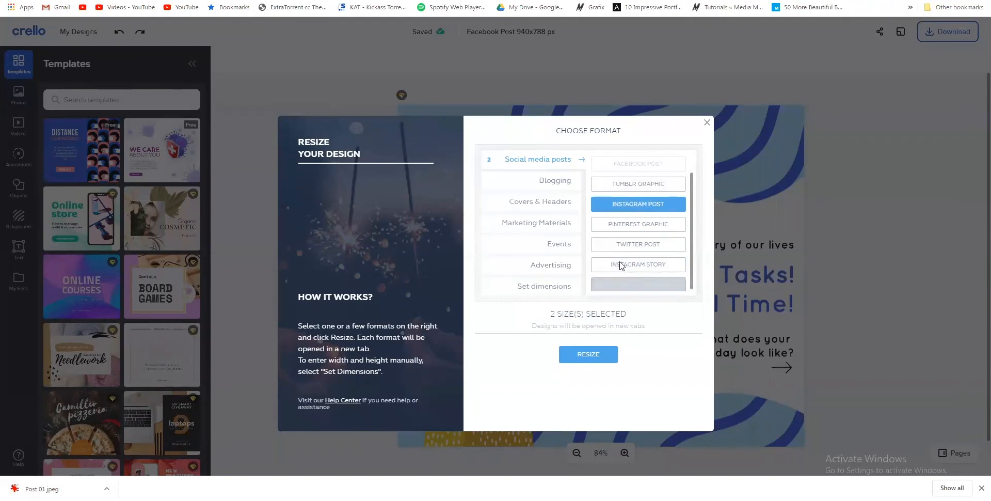
{"action": "scroll", "coordinate": [624, 258], "scroll_direction": "up", "scroll_amount": 1}
{"action": "left_click", "coordinate": [622, 164]}
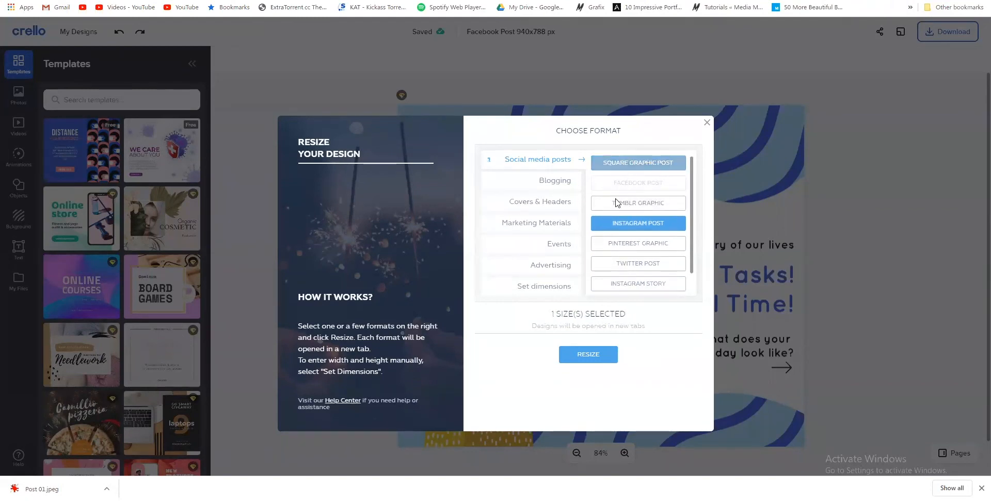
{"action": "left_click", "coordinate": [598, 357]}
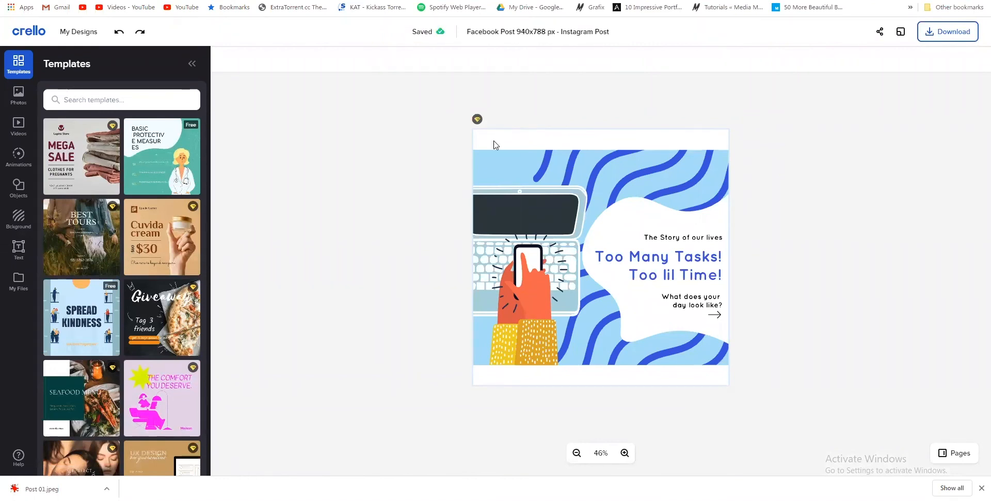
- Enlarge the dark blue wavy stripe pattern to span the full height of the square canvas
{"action": "left_click", "coordinate": [727, 153]}
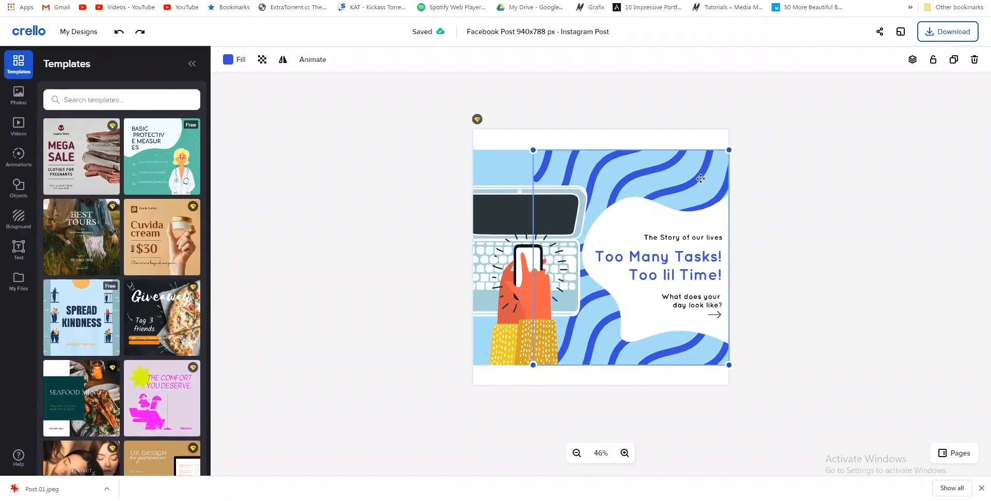
{"action": "left_click_drag", "start_coordinate": [500, 376], "coordinate": [500, 376]}
{"action": "left_click_drag", "start_coordinate": [728, 150], "coordinate": [705, 137]}
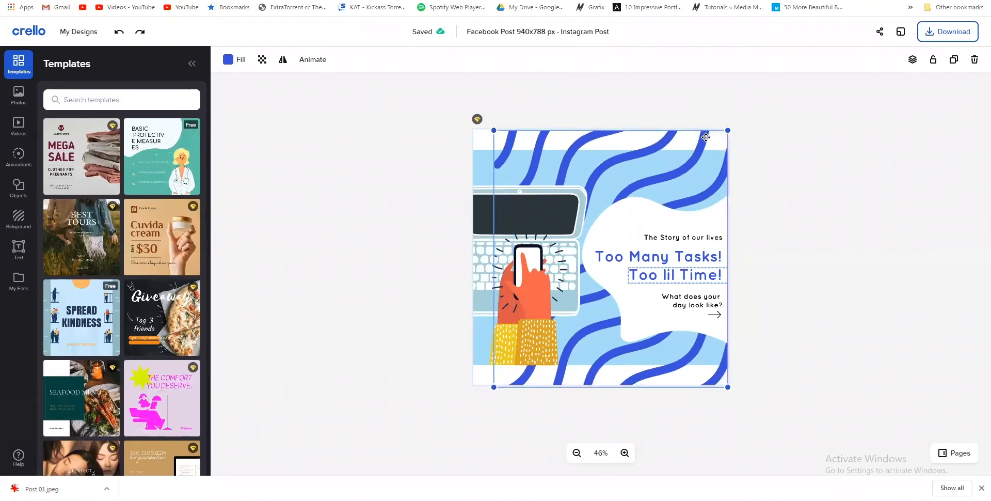
- Enlarge the light blue background rectangle to cover the white bands above and below the artwork
{"action": "left_click", "coordinate": [474, 149]}
{"action": "left_click_drag", "start_coordinate": [472, 147], "coordinate": [448, 130]}
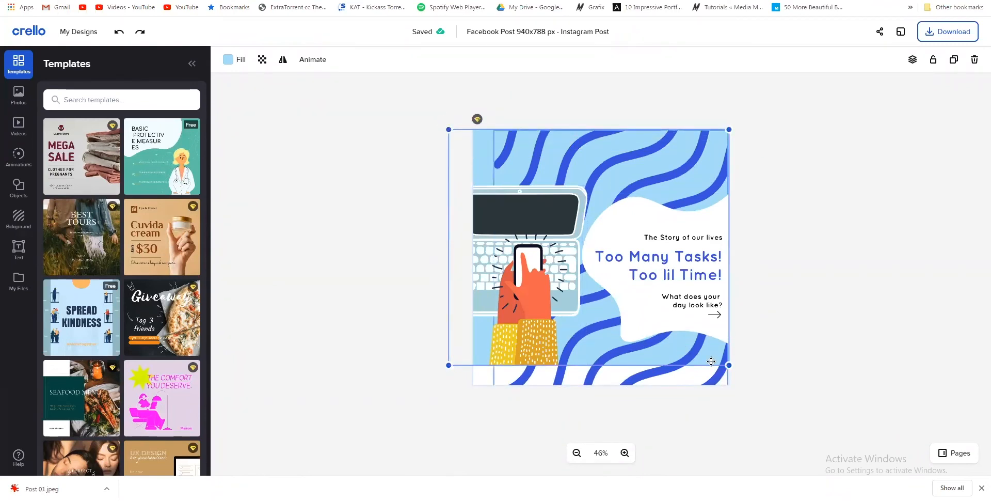
{"action": "left_click_drag", "start_coordinate": [728, 365], "coordinate": [749, 380]}
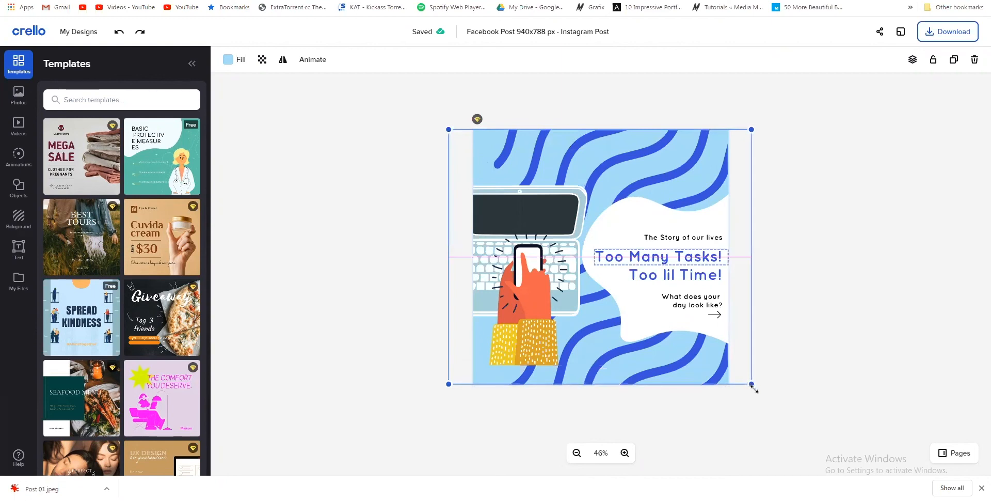
{"action": "left_click", "coordinate": [799, 317]}
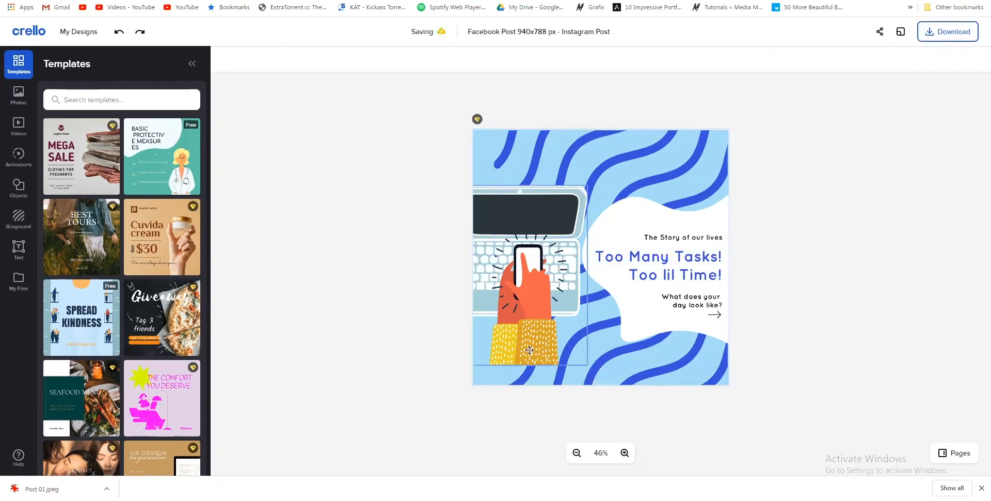
- Enlarge the laptop and hands illustration to reach the canvas's lower edge and shift it left, clear of the headline
{"action": "left_click", "coordinate": [517, 344]}
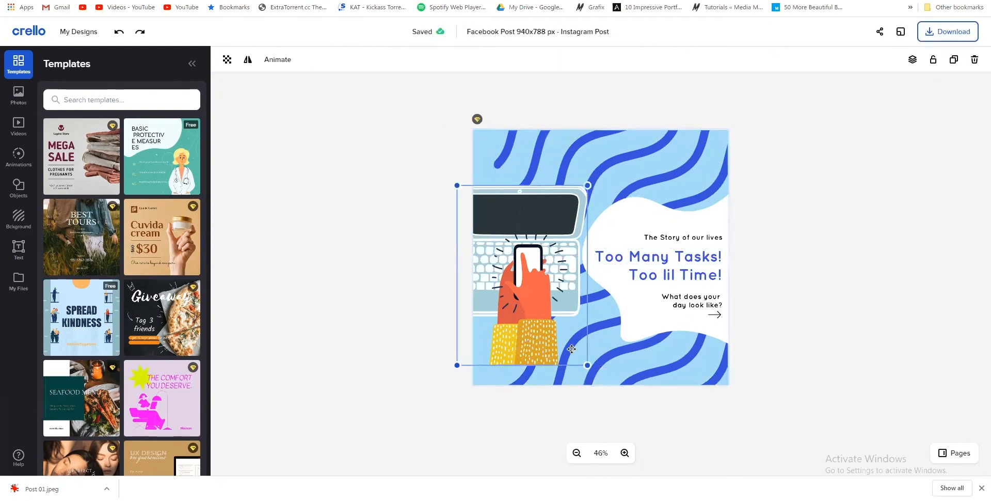
{"action": "left_click_drag", "start_coordinate": [587, 365], "coordinate": [607, 392]}
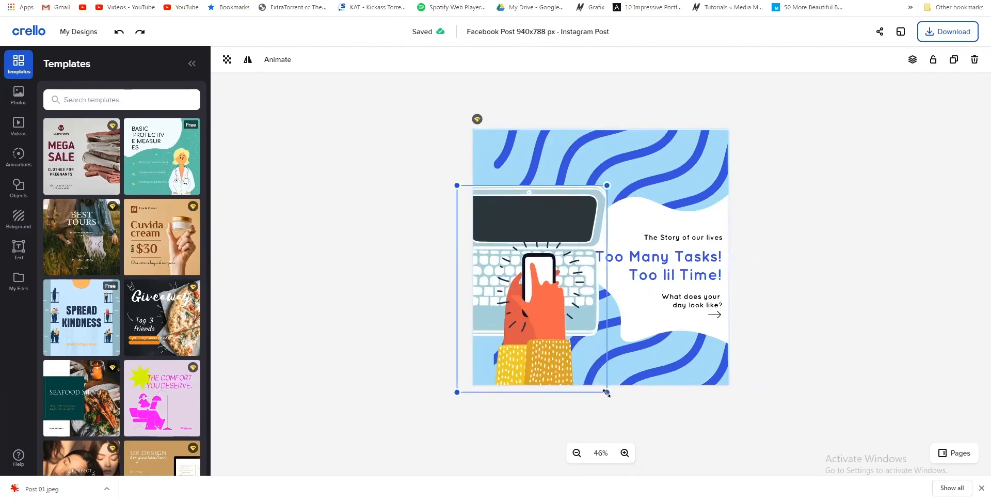
{"action": "left_click_drag", "start_coordinate": [553, 360], "coordinate": [539, 357]}
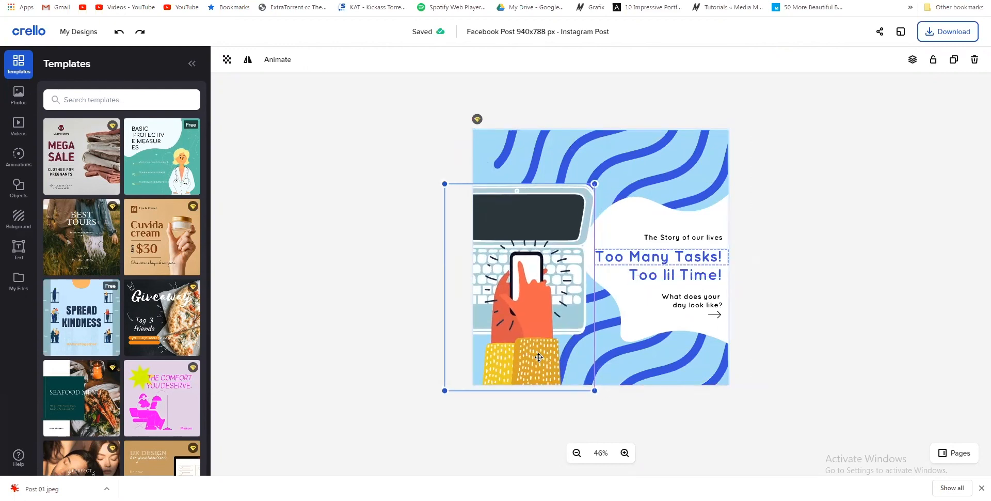
{"action": "left_click", "coordinate": [808, 308]}
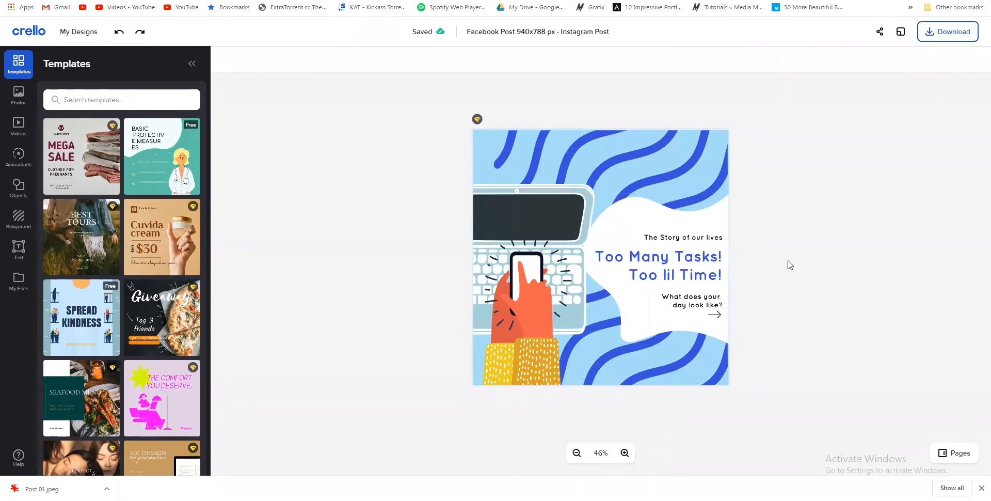
- Extend the light blue background slightly past the canvas's upper edge and check the stripe pattern's fit
{"action": "left_click", "coordinate": [527, 140]}
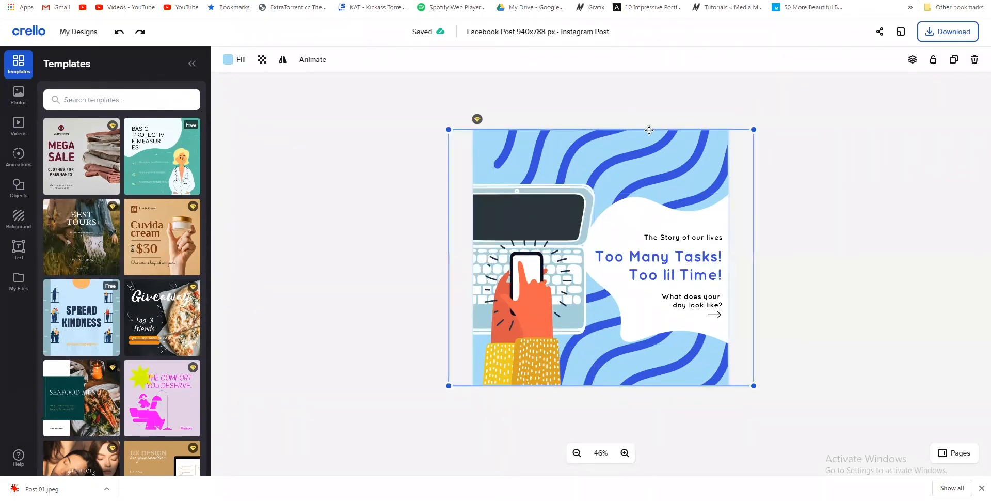
{"action": "left_click_drag", "start_coordinate": [753, 130], "coordinate": [756, 127]}
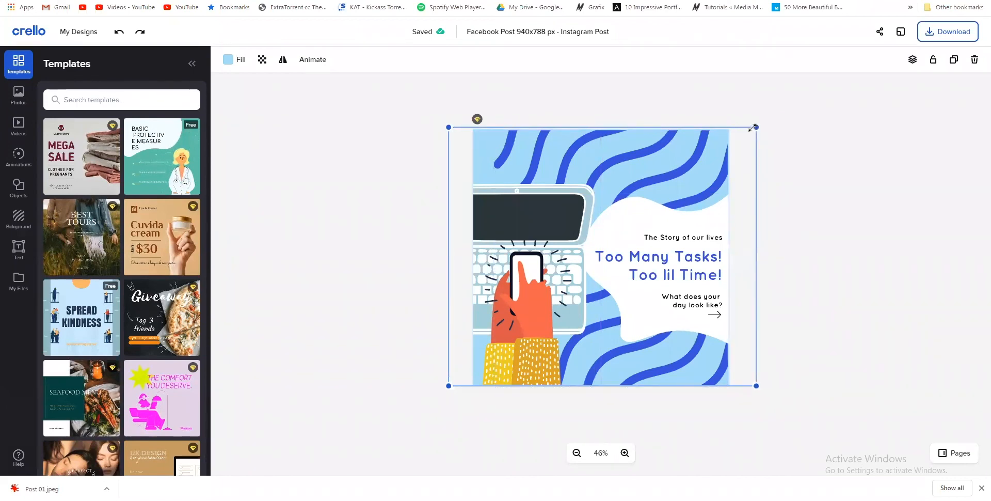
{"action": "left_click", "coordinate": [696, 151]}
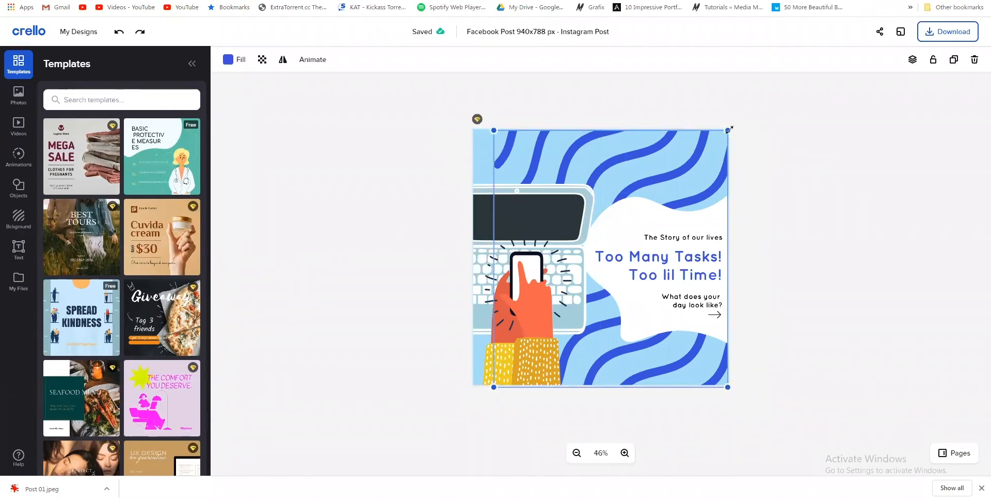
{"action": "left_click", "coordinate": [770, 188]}
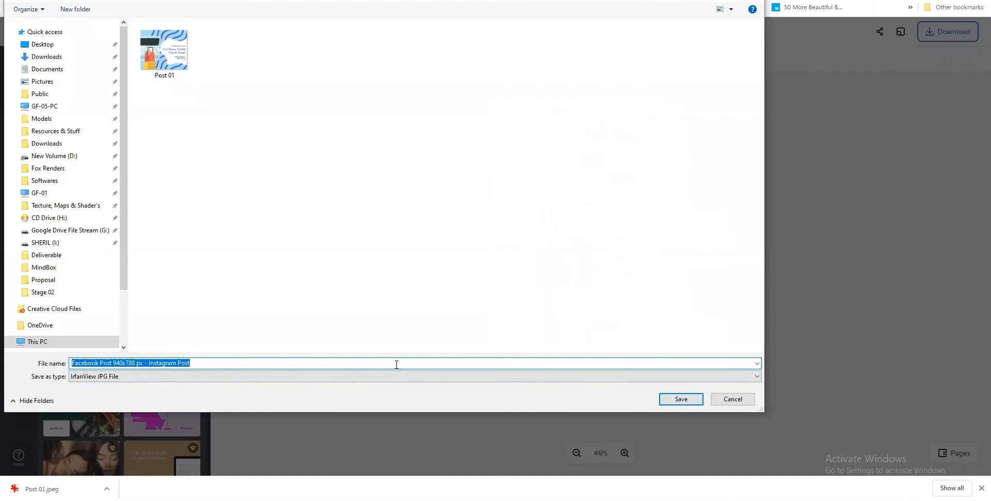
- Save the downloaded Instagram version as Instagram Post 01 in the same folder as Post 01
{"action": "key", "text": "Home"}
{"action": "key", "text": "shift+Right"}
{"action": "key", "text": "shift+Right"}
{"action": "key", "text": "shift+Right"}
{"action": "key", "text": "shift+Right"}
{"action": "key", "text": "shift+Right"}
{"action": "key", "text": "shift+Right"}
{"action": "key", "text": "shift+Right"}
{"action": "key", "text": "shift+Right"}
{"action": "key", "text": "shift+Right"}
{"action": "key", "text": "shift+Right"}
{"action": "key", "text": "shift+Right"}
{"action": "key", "text": "shift+Right"}
{"action": "key", "text": "shift+Right"}
{"action": "key", "text": "shift+Right"}
{"action": "key", "text": "shift+Right"}
{"action": "key", "text": "shift+Right"}
{"action": "key", "text": "shift+Right"}
{"action": "key", "text": "shift+Right"}
{"action": "key", "text": "shift+Right"}
{"action": "key", "text": "shift+Right"}
{"action": "key", "text": "BackSpace"}
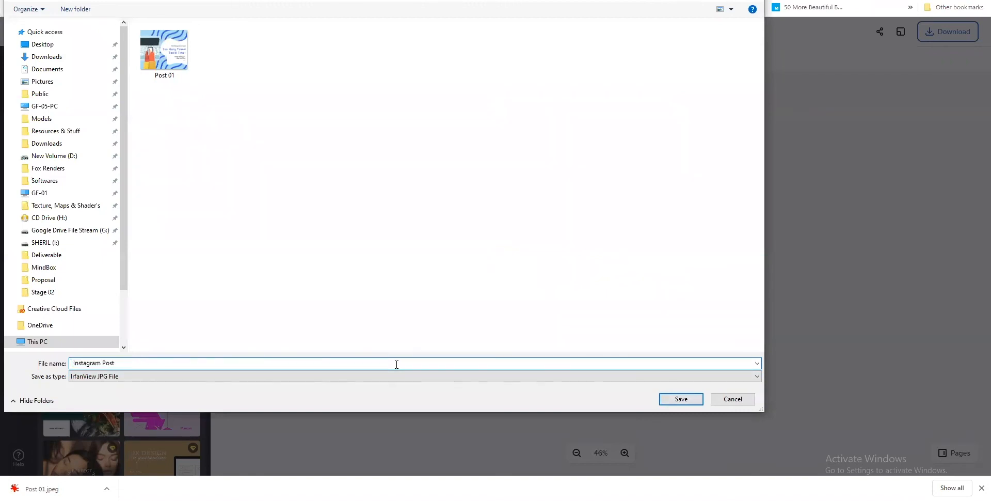
{"action": "key", "text": "End"}
{"action": "type", "text": "01"}
{"action": "key", "text": "Return"}
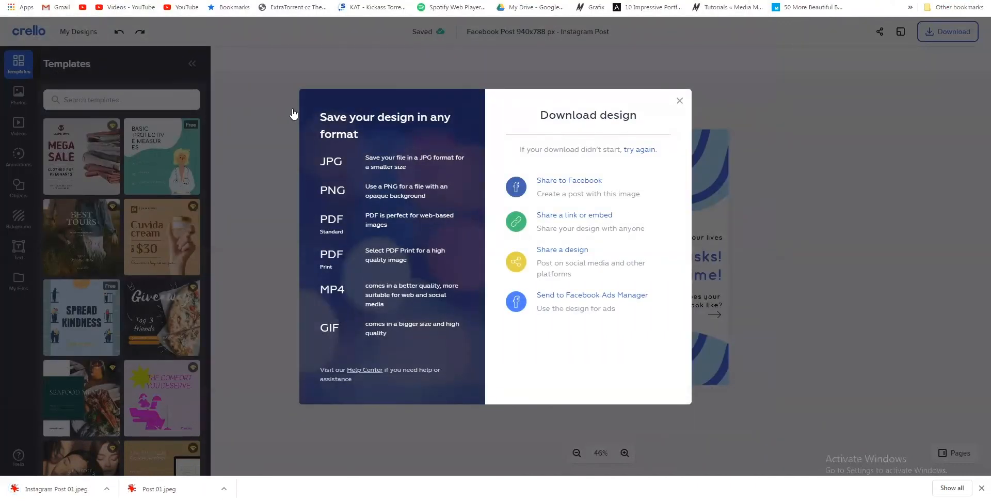
- On Trello, attach Instagram Post 01.jpeg from the computer to the "Too many Tasks too lil time!" card and close the card
{"action": "key", "text": "ctrl+Tab"}
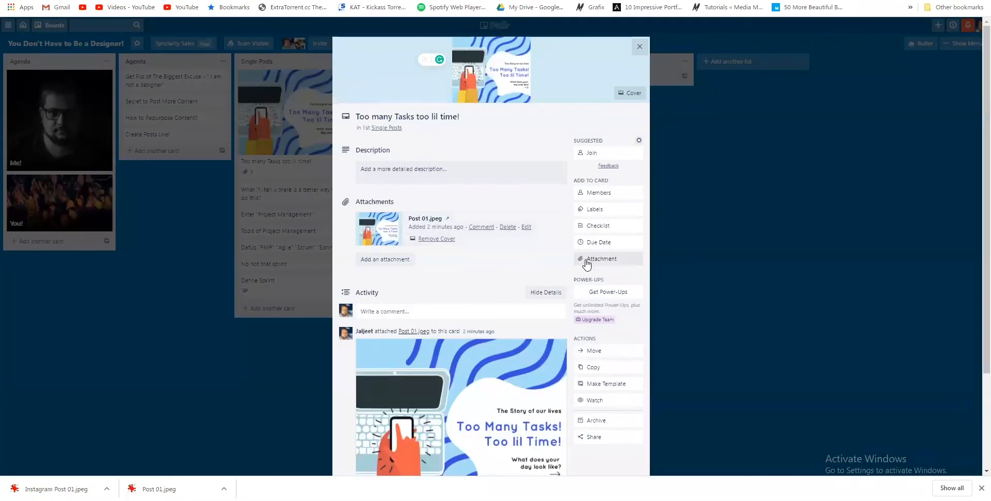
{"action": "left_click", "coordinate": [591, 258]}
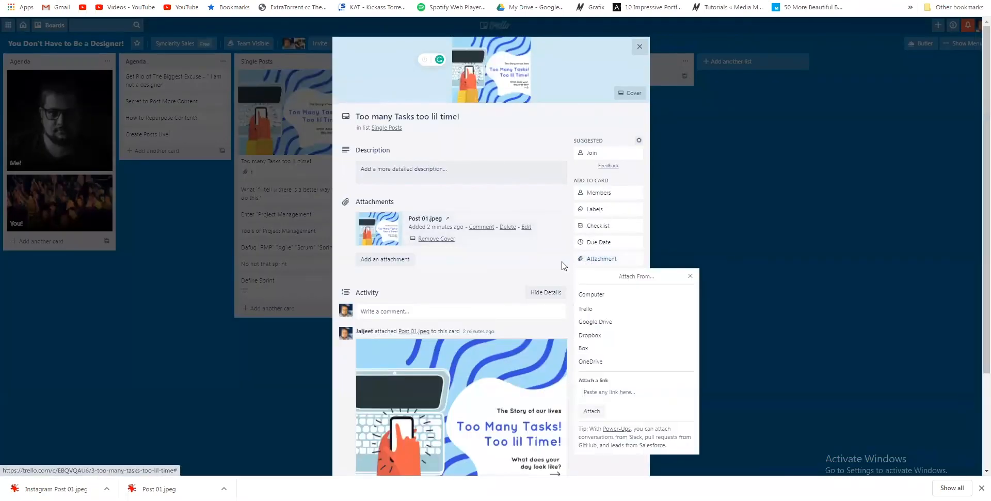
{"action": "left_click", "coordinate": [591, 294]}
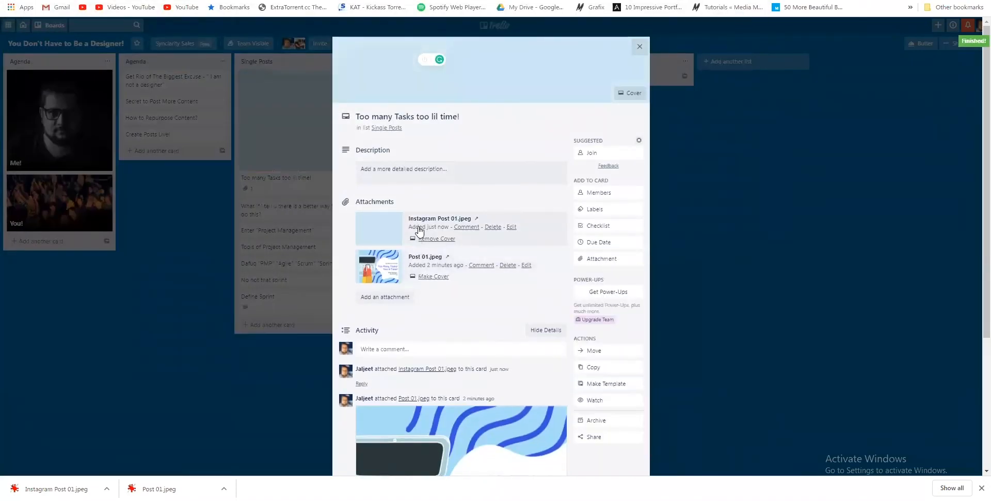
{"action": "left_click", "coordinate": [765, 258]}
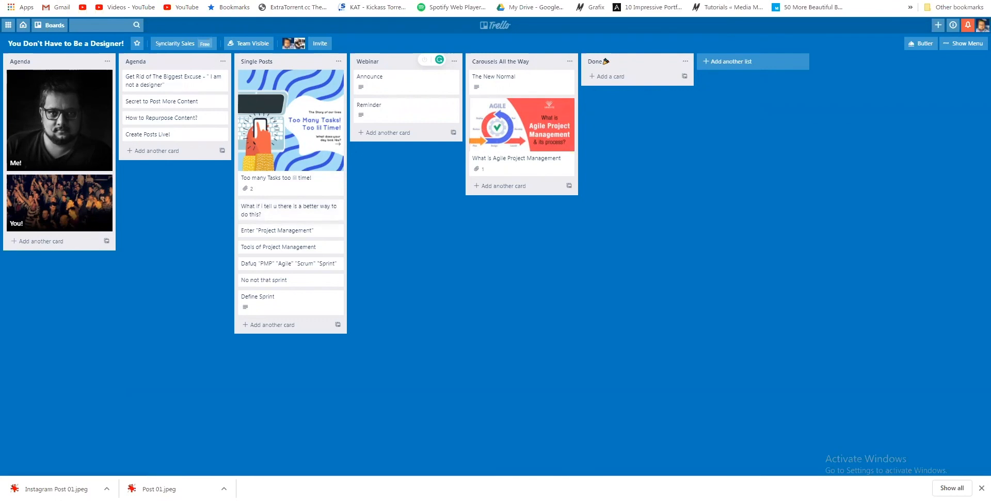
- Switch to Crello and look through the home page's template gallery for a design for the next post
{"action": "key", "text": "ctrl+Tab"}
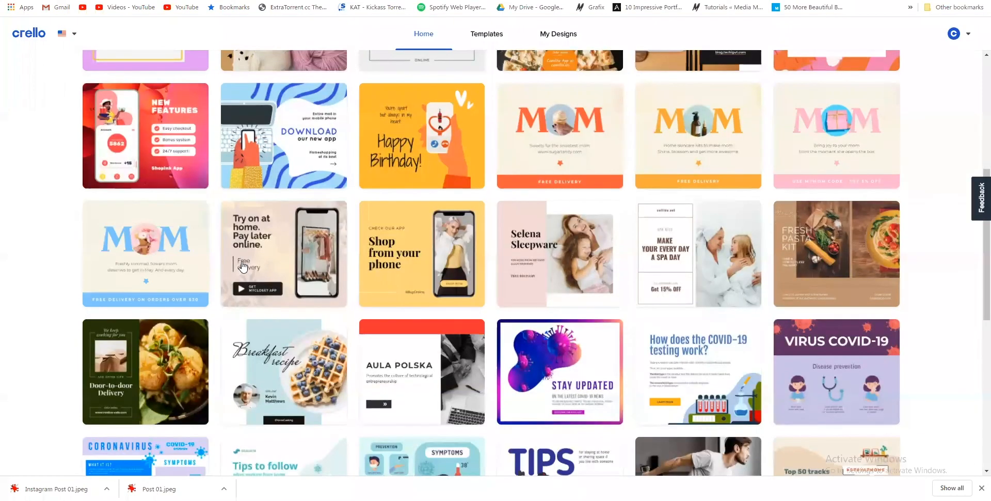
{"action": "scroll", "coordinate": [242, 266], "scroll_direction": "down", "scroll_amount": 4}
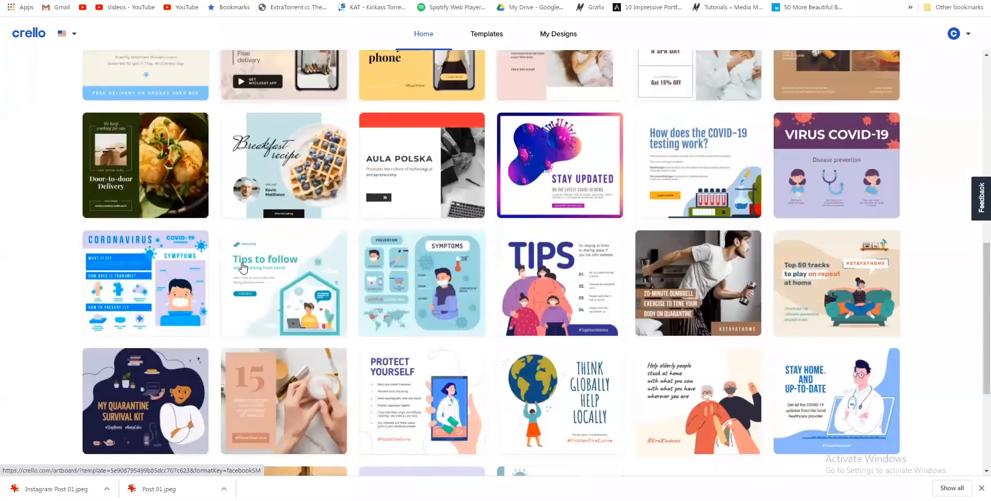
{"action": "scroll", "coordinate": [243, 266], "scroll_direction": "down", "scroll_amount": 3}
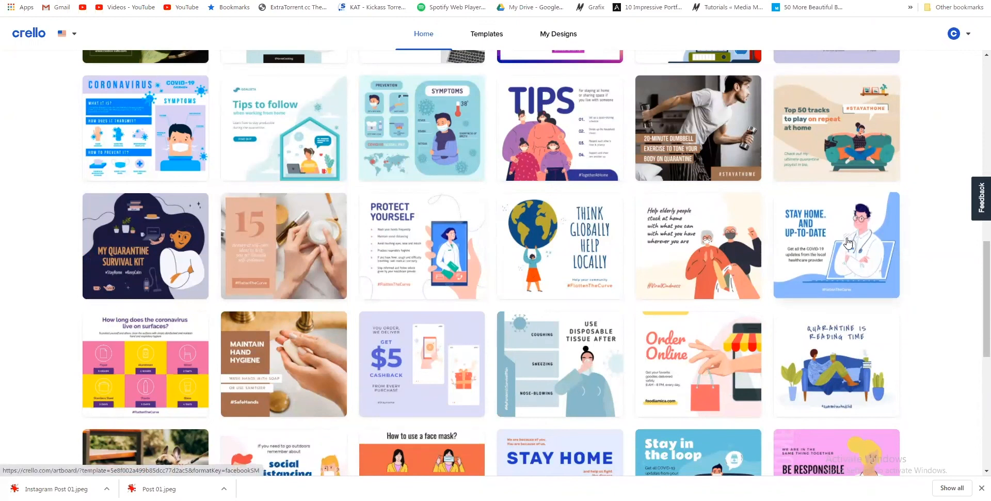
{"action": "scroll", "coordinate": [836, 242], "scroll_direction": "down", "scroll_amount": 2}
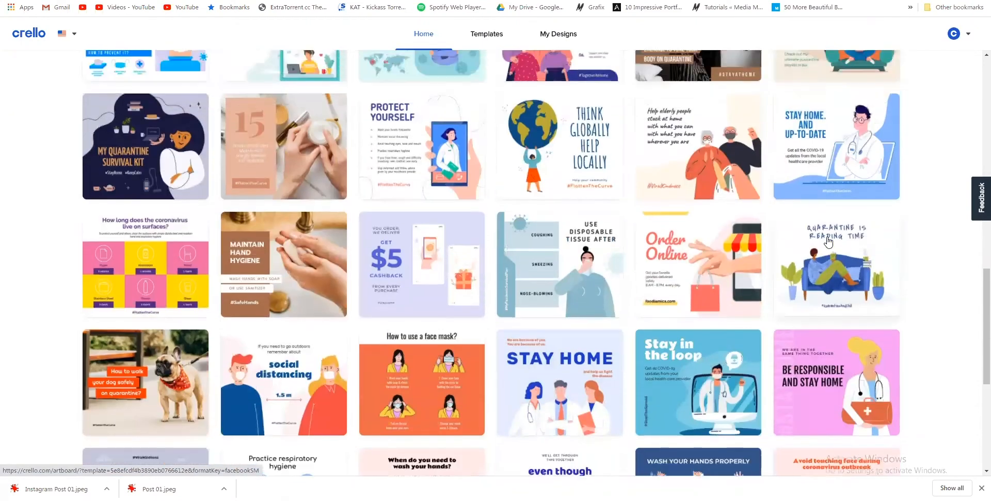
{"action": "scroll", "coordinate": [828, 242], "scroll_direction": "up", "scroll_amount": 1}
{"action": "scroll", "coordinate": [619, 243], "scroll_direction": "down", "scroll_amount": 6}
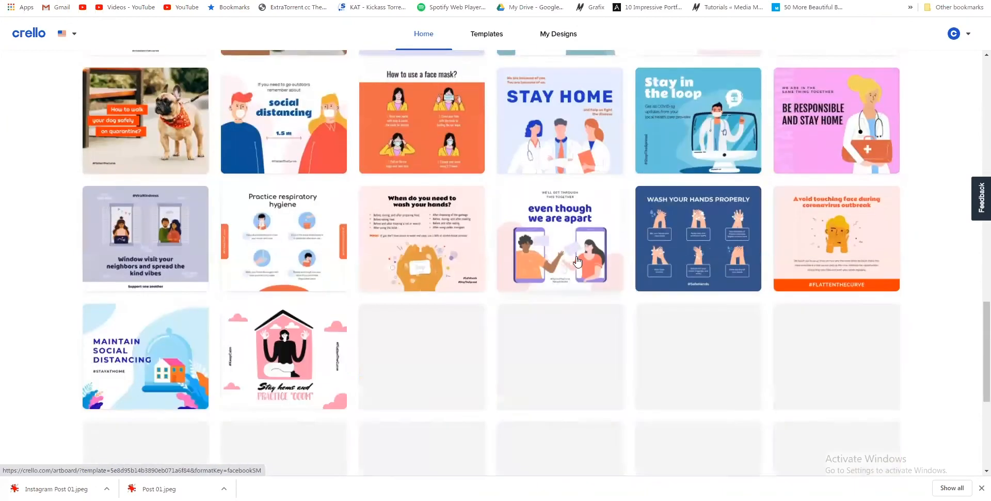
{"action": "scroll", "coordinate": [577, 262], "scroll_direction": "down", "scroll_amount": 9}
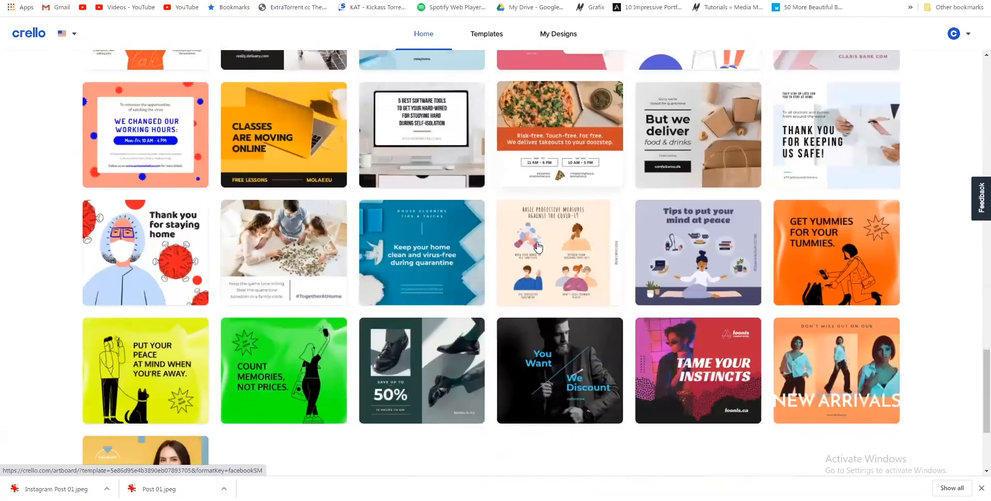
{"action": "scroll", "coordinate": [537, 247], "scroll_direction": "down", "scroll_amount": 2}
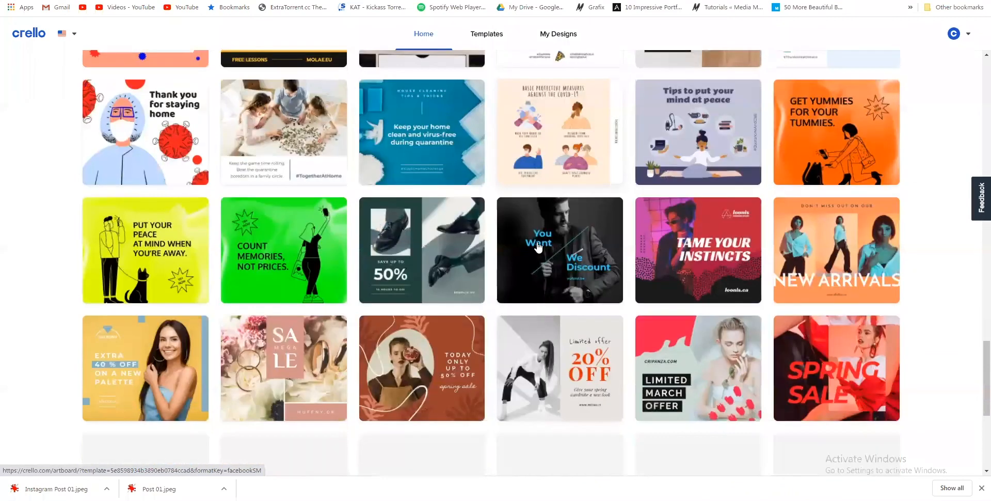
{"action": "scroll", "coordinate": [537, 247], "scroll_direction": "down", "scroll_amount": 5}
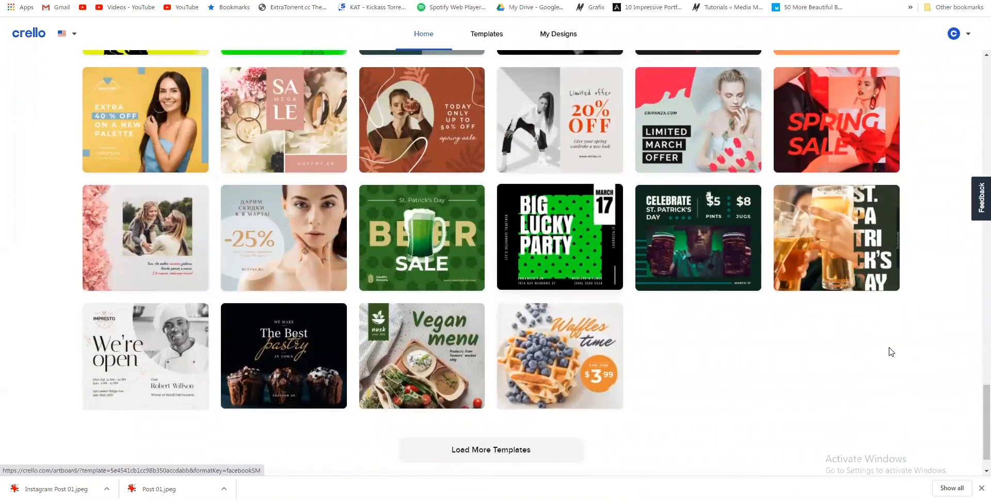
{"action": "scroll", "coordinate": [599, 350], "scroll_direction": "down", "scroll_amount": 1}
- Load more templates into the gallery several times and look through the added designs
{"action": "left_click", "coordinate": [509, 406]}
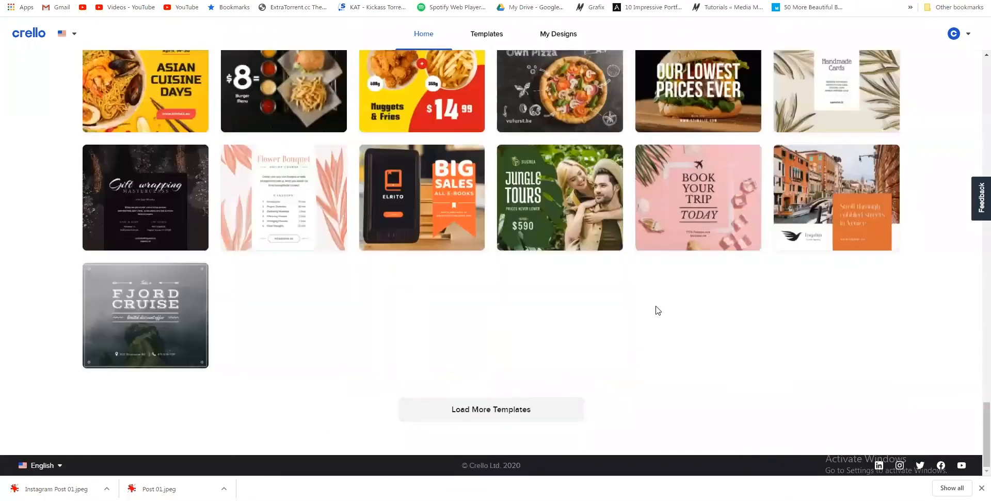
{"action": "scroll", "coordinate": [505, 312], "scroll_direction": "up", "scroll_amount": 1}
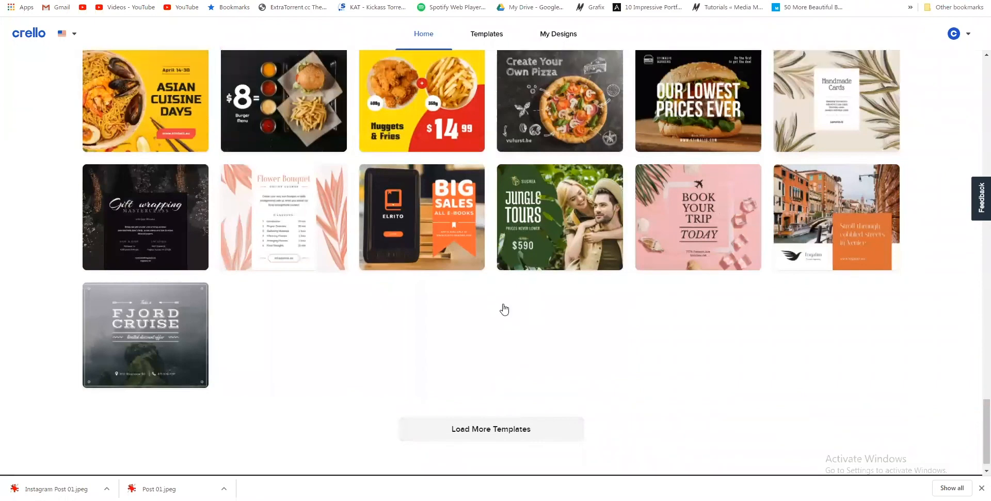
{"action": "scroll", "coordinate": [504, 308], "scroll_direction": "up", "scroll_amount": 6}
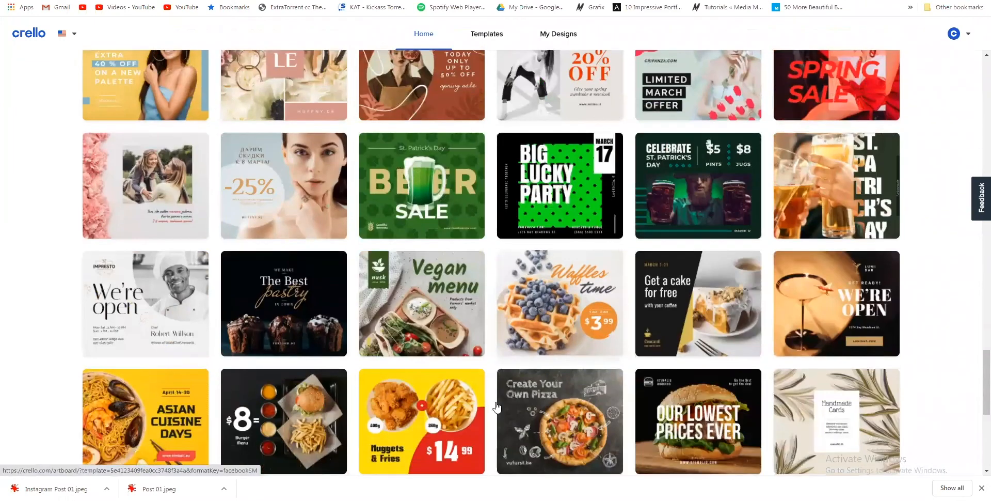
{"action": "scroll", "coordinate": [496, 408], "scroll_direction": "down", "scroll_amount": 7}
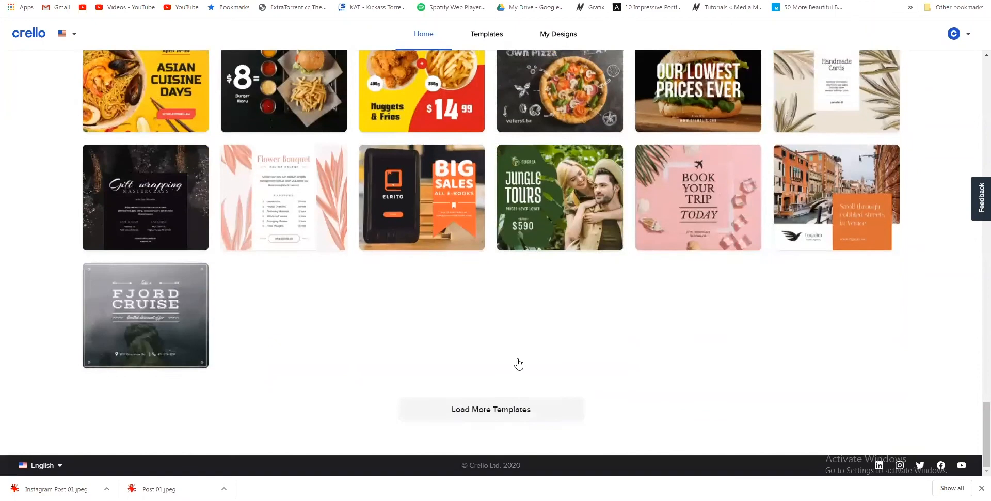
{"action": "left_click", "coordinate": [472, 410]}
{"action": "left_click", "coordinate": [472, 405]}
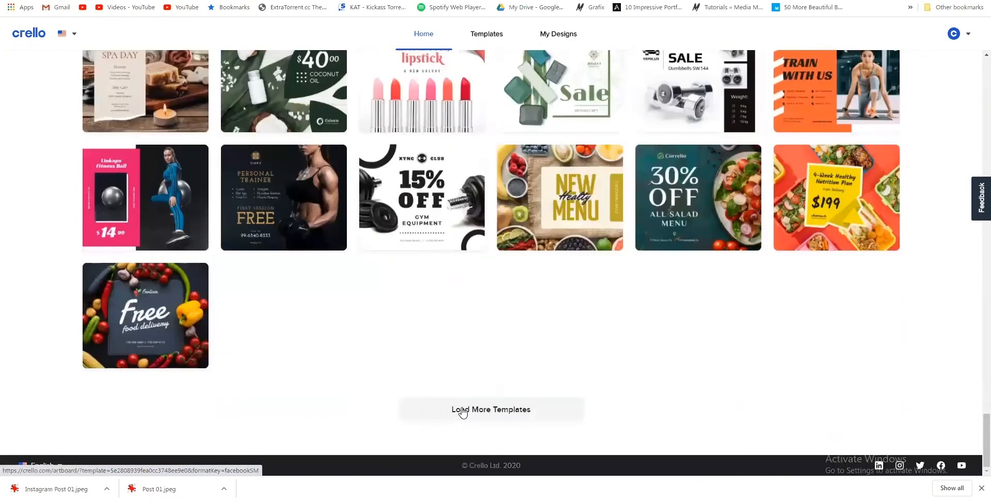
{"action": "left_click", "coordinate": [462, 411]}
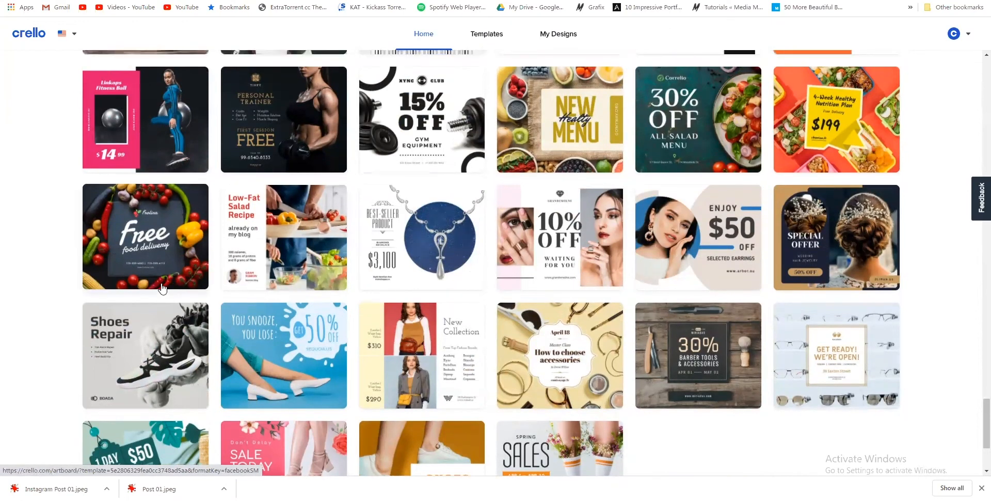
- Look back through the loaded templates, from the sale designs past the COVID-19 ones, to the start of the home page
{"action": "scroll", "coordinate": [160, 285], "scroll_direction": "up", "scroll_amount": 1}
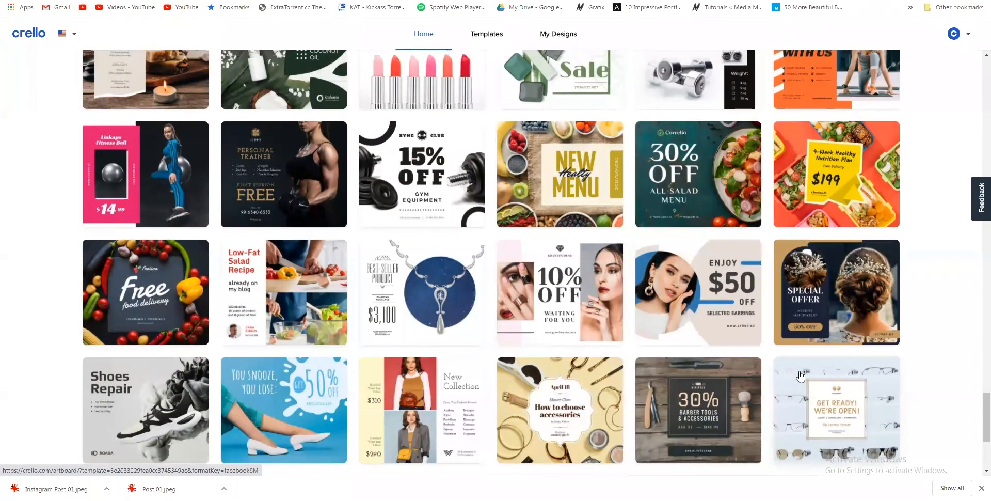
{"action": "scroll", "coordinate": [801, 375], "scroll_direction": "up", "scroll_amount": 2}
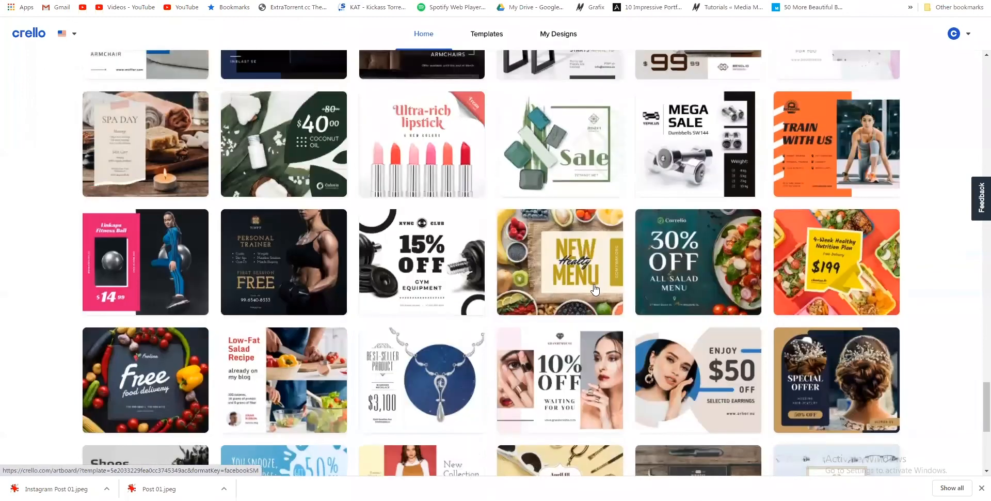
{"action": "scroll", "coordinate": [595, 290], "scroll_direction": "up", "scroll_amount": 2}
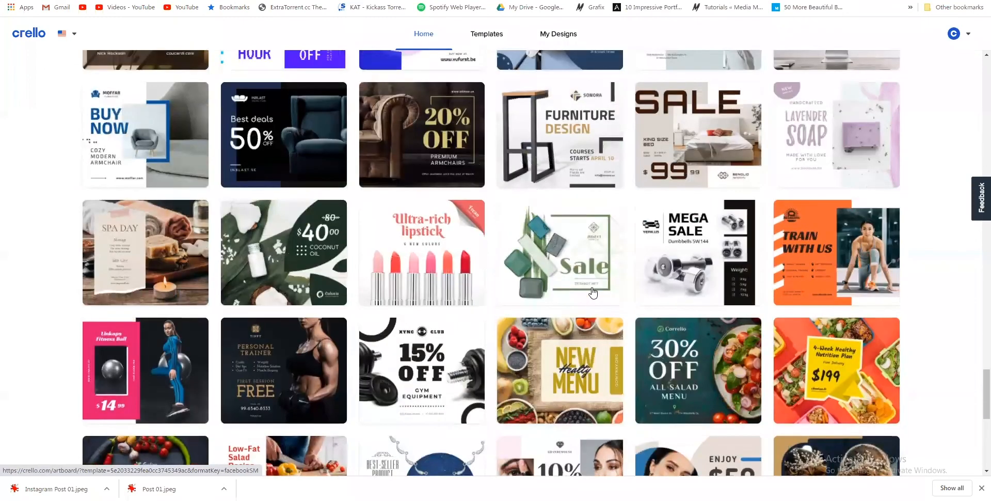
{"action": "scroll", "coordinate": [593, 293], "scroll_direction": "up", "scroll_amount": 1}
{"action": "scroll", "coordinate": [593, 292], "scroll_direction": "up", "scroll_amount": 2}
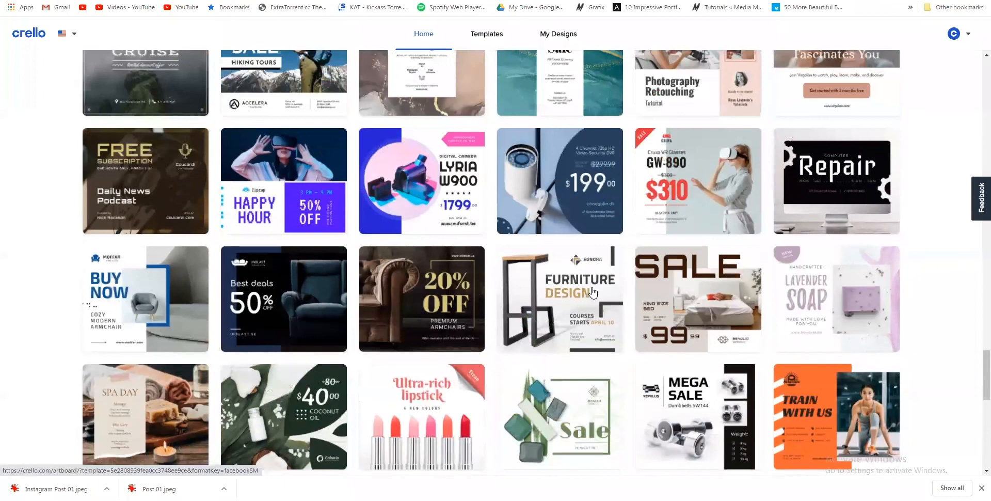
{"action": "scroll", "coordinate": [593, 293], "scroll_direction": "up", "scroll_amount": 1}
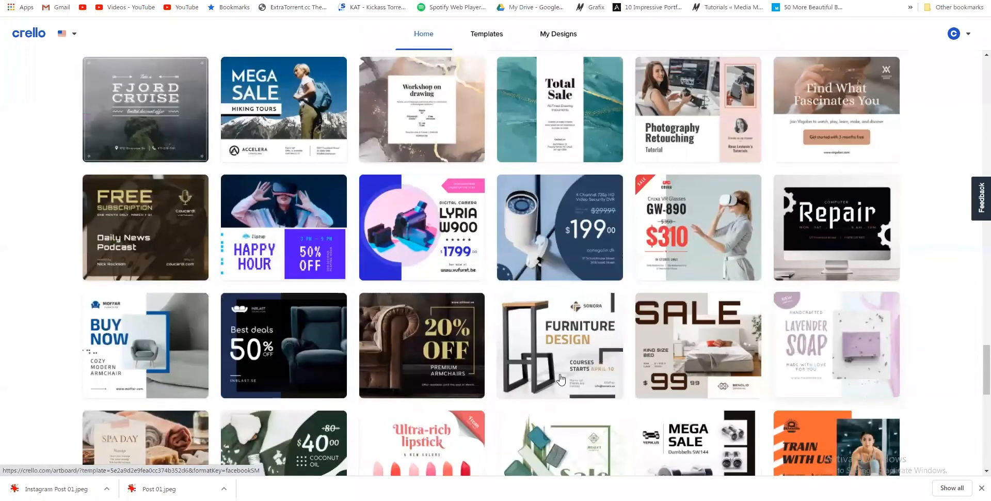
{"action": "scroll", "coordinate": [564, 364], "scroll_direction": "up", "scroll_amount": 5}
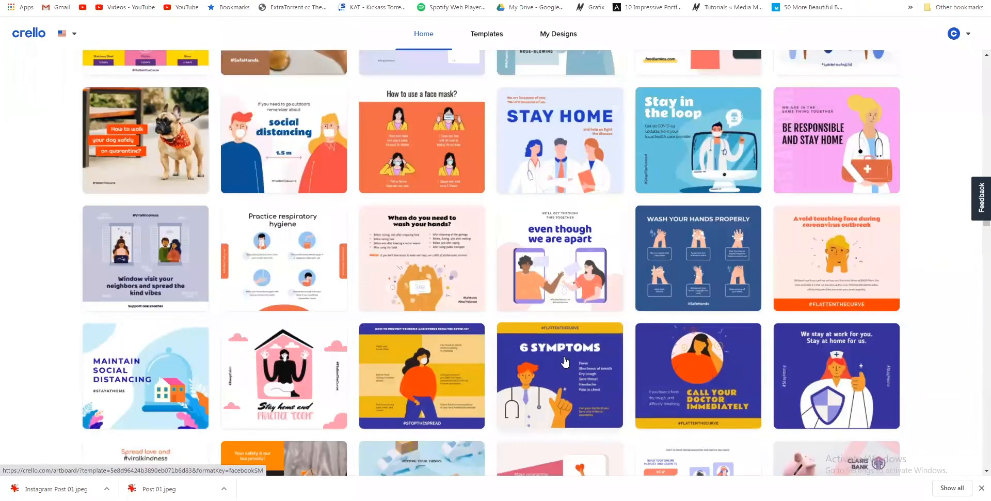
{"action": "scroll", "coordinate": [562, 364], "scroll_direction": "up", "scroll_amount": 3}
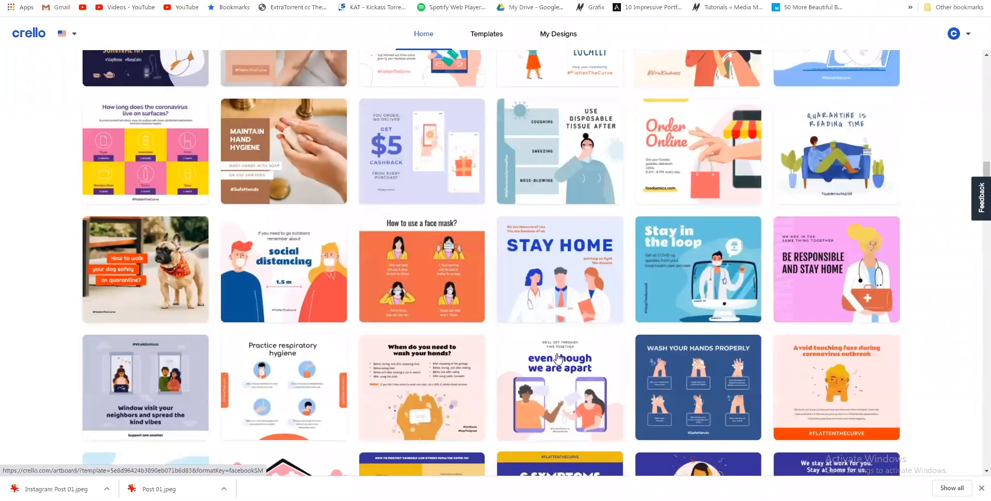
{"action": "scroll", "coordinate": [558, 359], "scroll_direction": "up", "scroll_amount": 3}
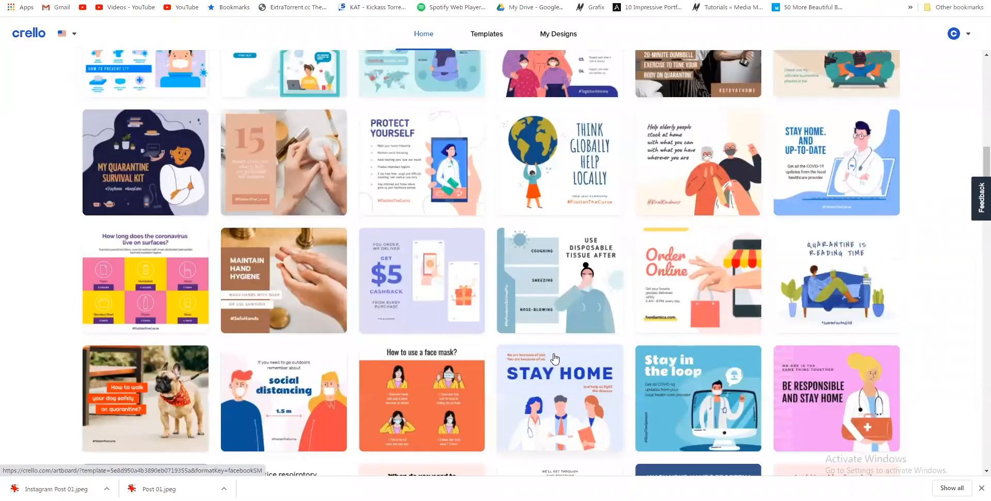
{"action": "scroll", "coordinate": [553, 357], "scroll_direction": "down", "scroll_amount": 5}
{"action": "scroll", "coordinate": [711, 309], "scroll_direction": "up", "scroll_amount": 5}
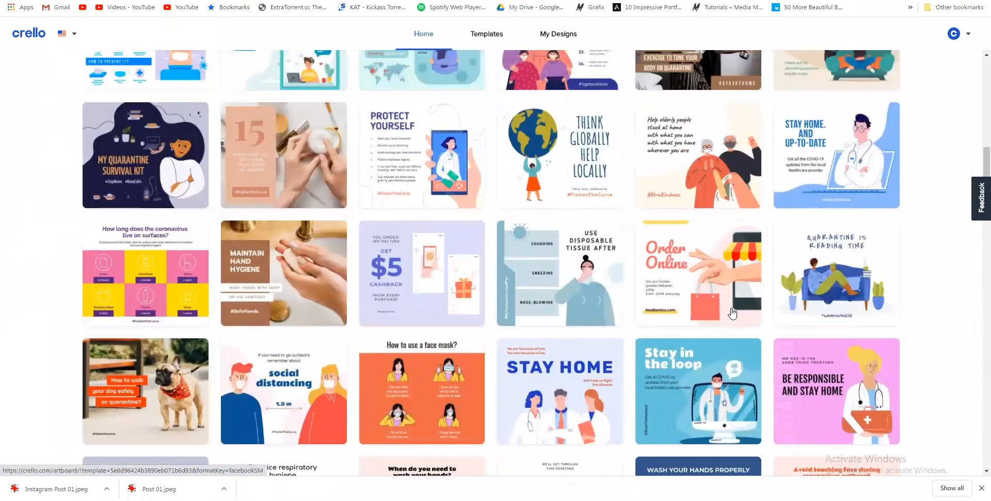
{"action": "scroll", "coordinate": [731, 312], "scroll_direction": "up", "scroll_amount": 3}
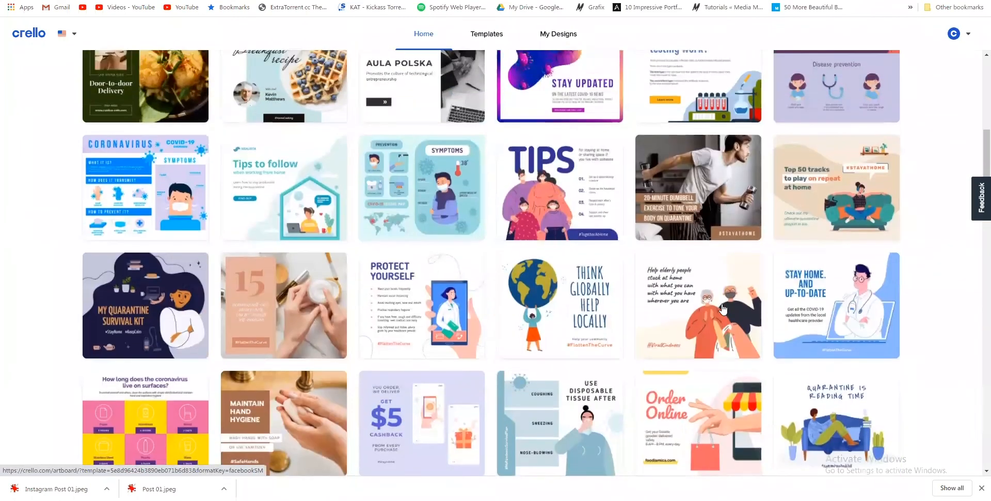
{"action": "scroll", "coordinate": [718, 305], "scroll_direction": "up", "scroll_amount": 5}
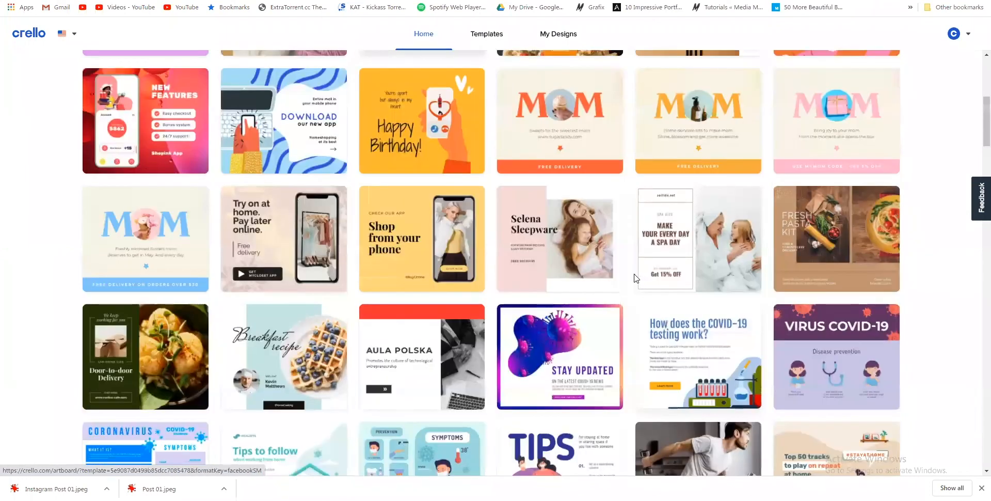
{"action": "scroll", "coordinate": [636, 279], "scroll_direction": "up", "scroll_amount": 6}
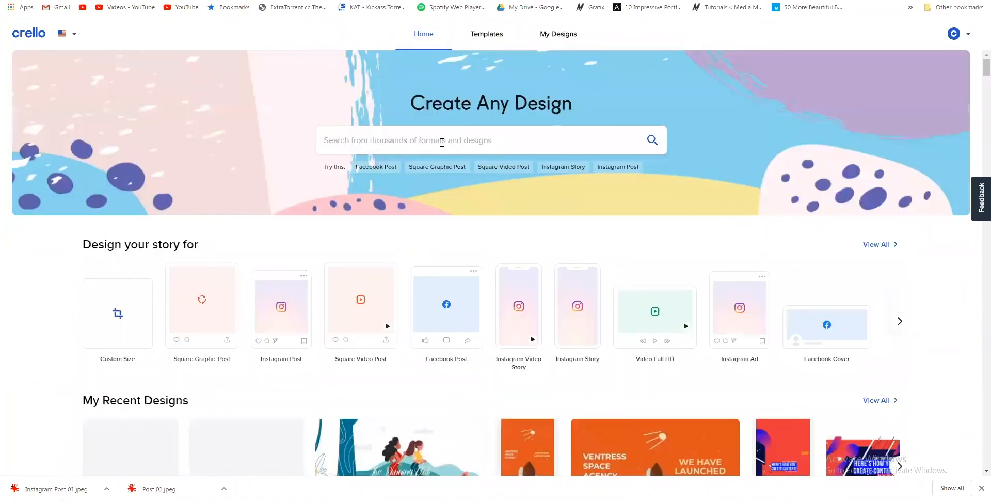
- Search the templates for "question" and open the "Girl with question marks" Square Video Post template for editing
{"action": "left_click", "coordinate": [442, 143]}
{"action": "type", "text": "q"}
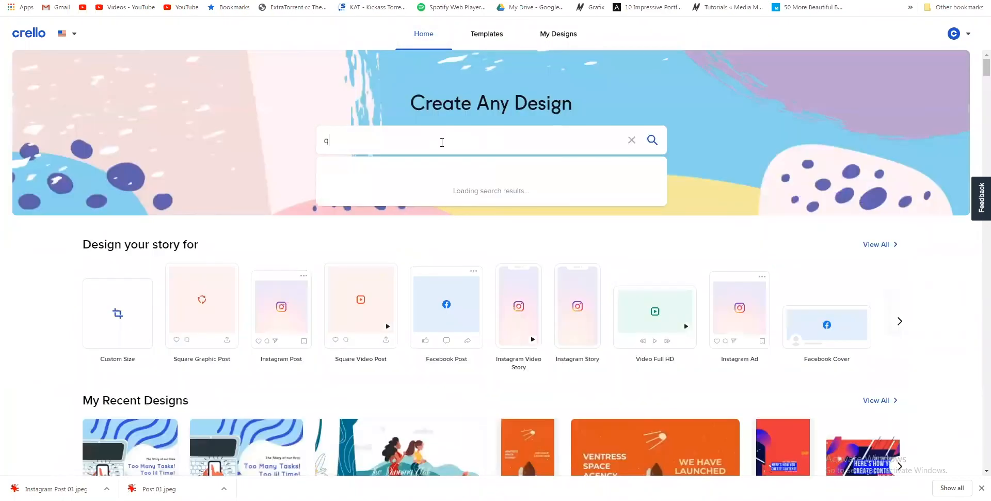
{"action": "type", "text": "uestion"}
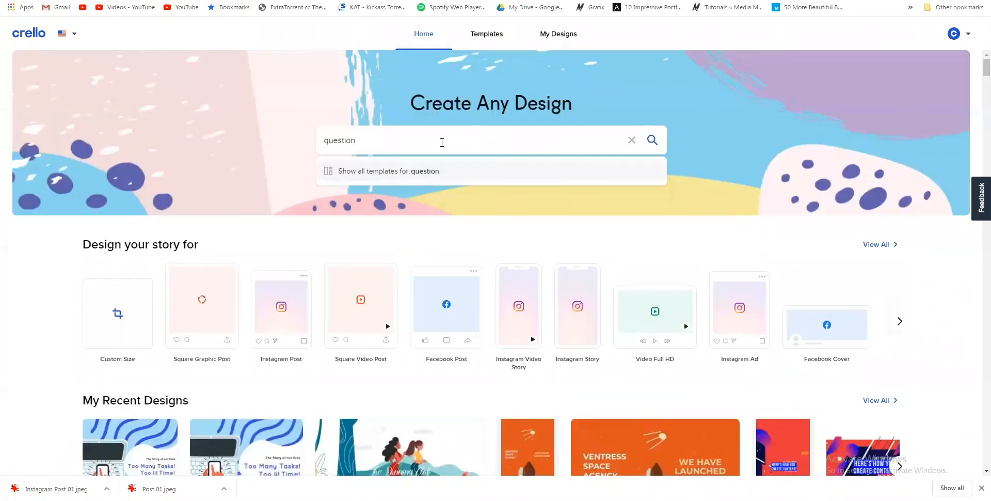
{"action": "key", "text": "Return"}
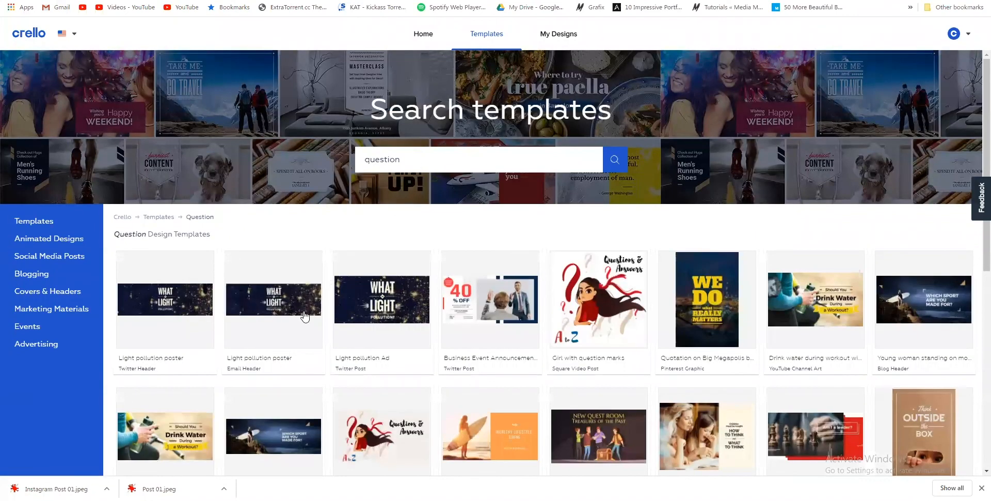
{"action": "scroll", "coordinate": [299, 346], "scroll_direction": "down", "scroll_amount": 3}
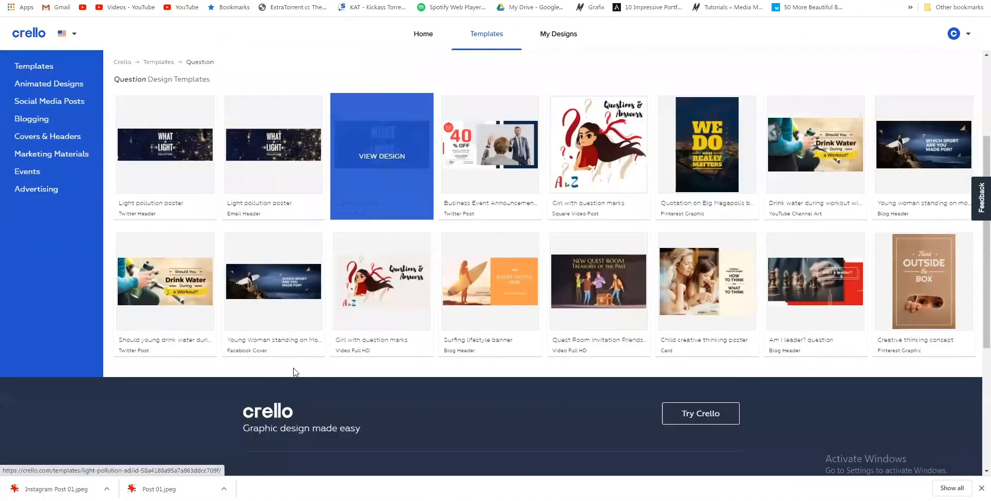
{"action": "left_click", "coordinate": [584, 160]}
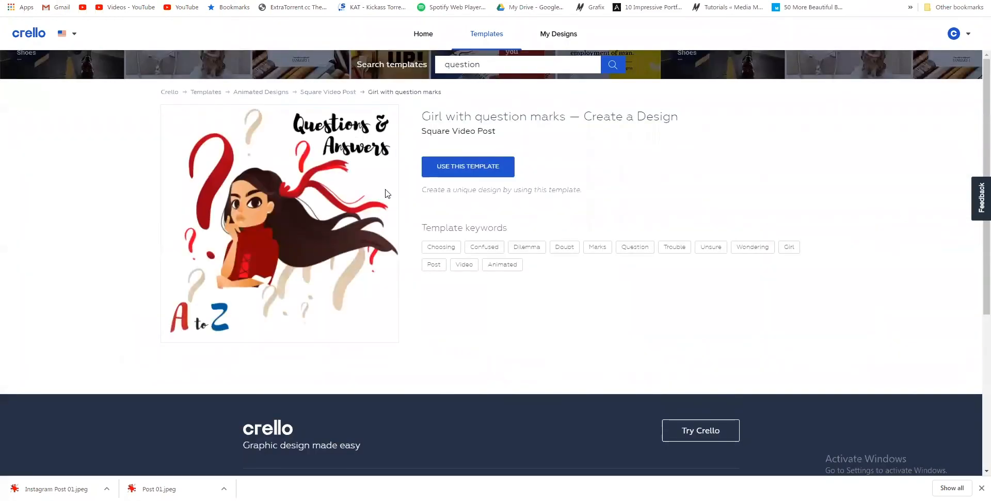
{"action": "left_click", "coordinate": [453, 175]}
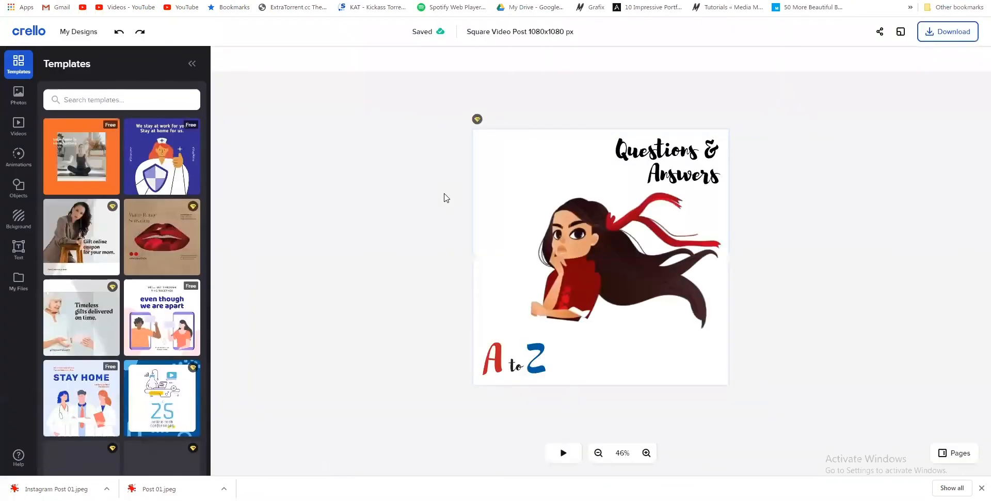
- Enlarge the girl with question marks illustration from its lower-left corner until it spans the full canvas
{"action": "left_click", "coordinate": [565, 263]}
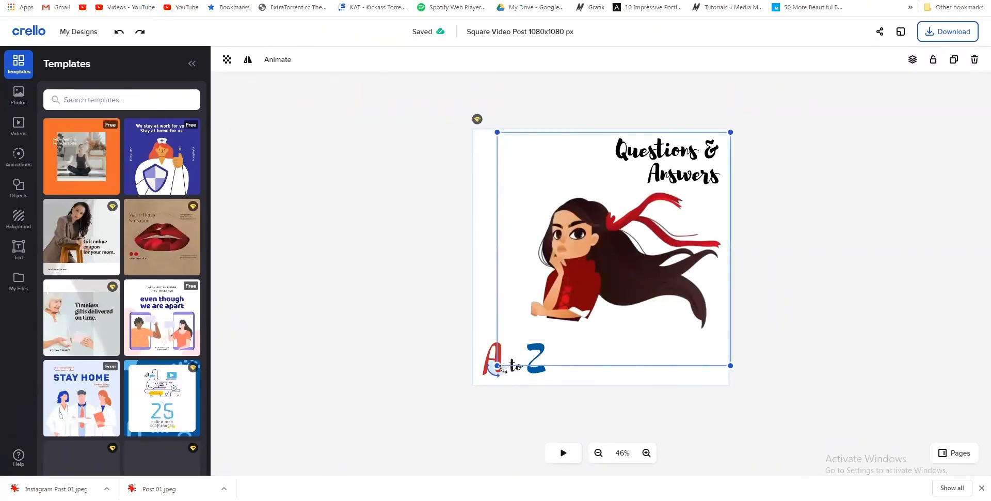
{"action": "left_click_drag", "start_coordinate": [497, 365], "coordinate": [474, 389]}
{"action": "left_click", "coordinate": [498, 362]}
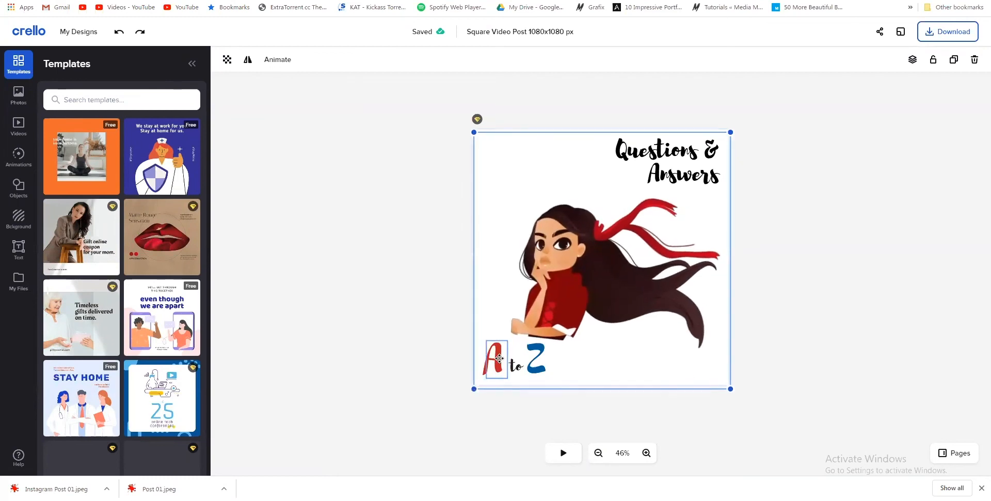
- Replace the "Questions & Answers" headline with the title copied from the Trello card "What if i tell u there is a better way to do this?"
{"action": "left_click", "coordinate": [640, 151]}
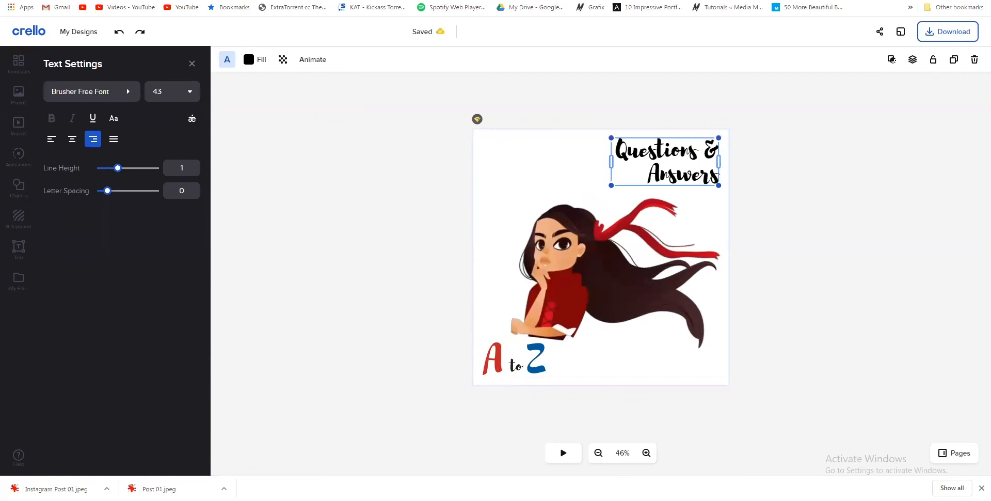
{"action": "key", "text": "ctrl+Tab"}
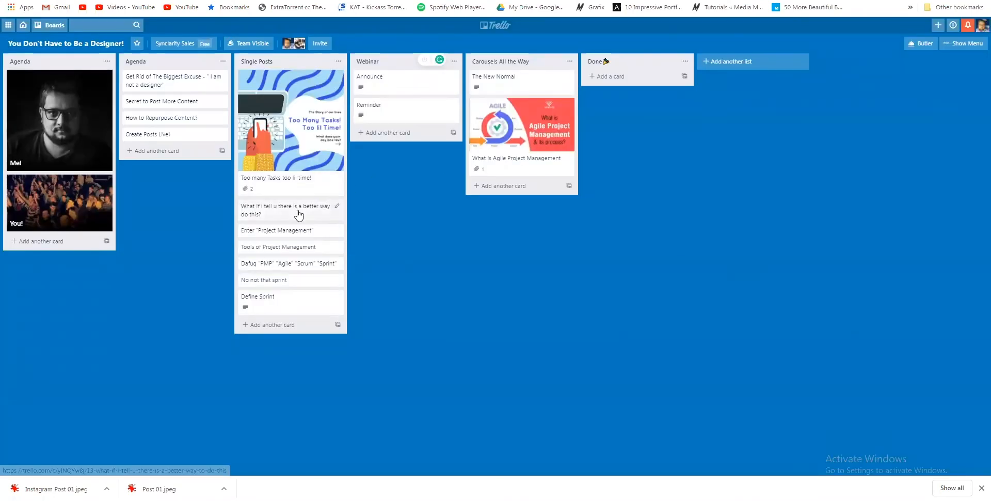
{"action": "key", "text": "Return"}
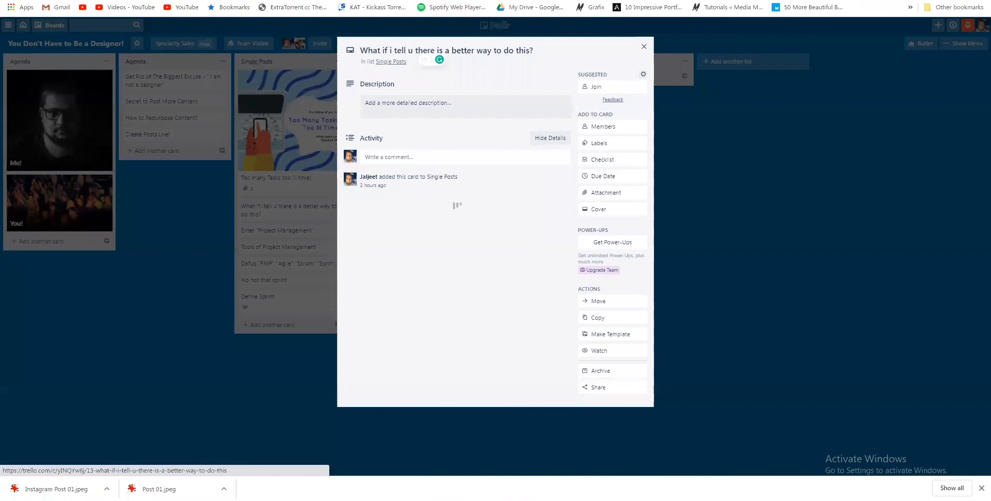
{"action": "left_click", "coordinate": [447, 50]}
{"action": "key", "text": "ctrl+c"}
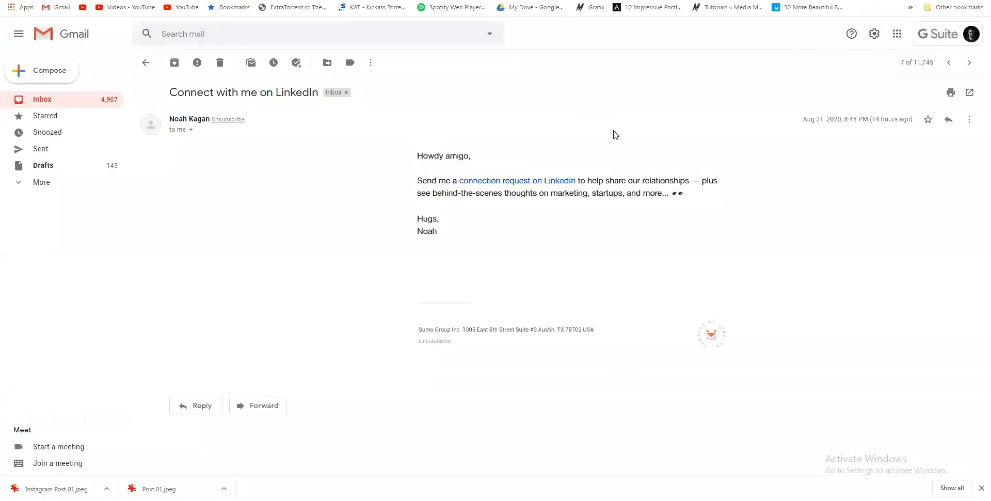
{"action": "key", "text": "ctrl+a"}
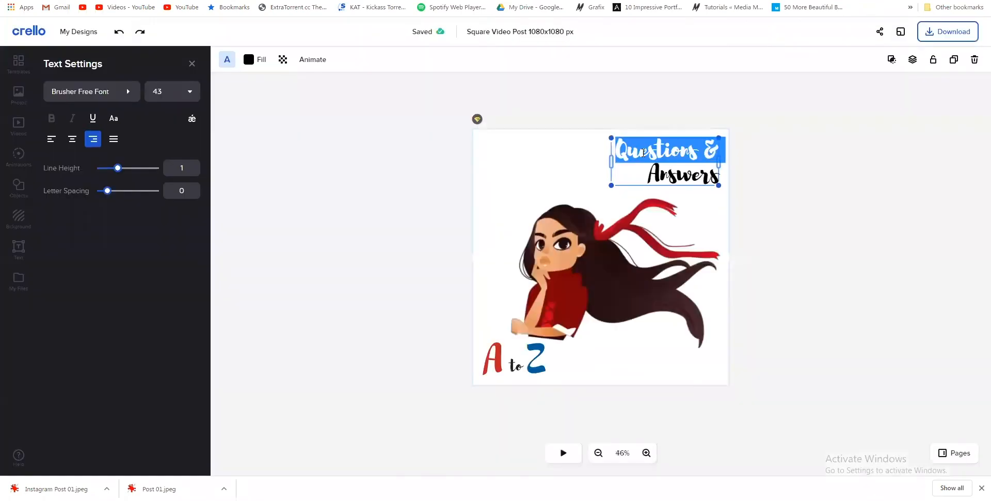
{"action": "key", "text": "ctrl+v"}
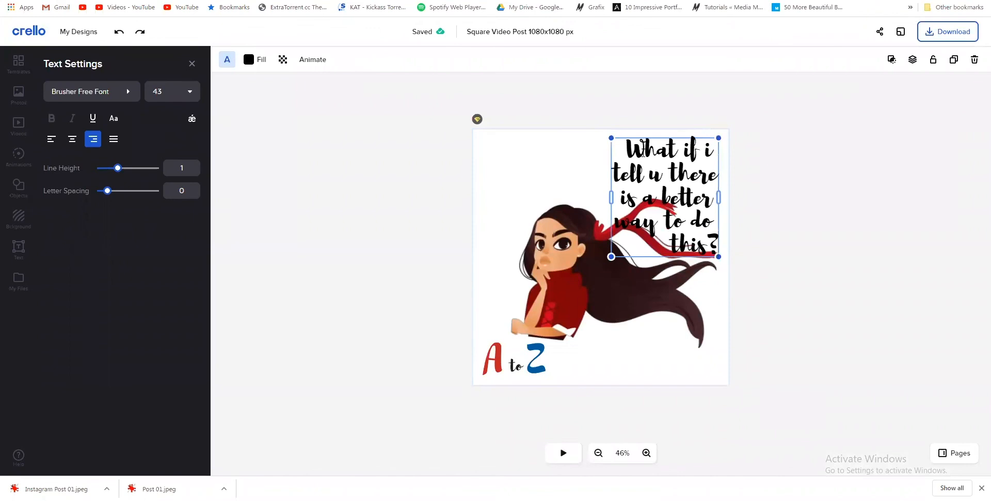
- Reword the headline to "Is there a better way to do this?" and widen its text box to nearly the full canvas width
{"action": "left_click_drag", "start_coordinate": [610, 196], "coordinate": [530, 189]}
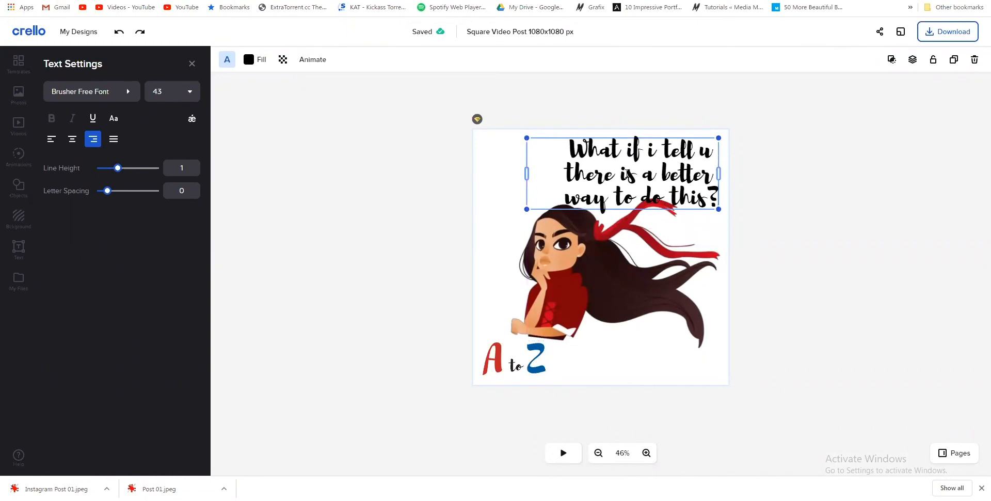
{"action": "left_click_drag", "start_coordinate": [570, 150], "coordinate": [634, 173]}
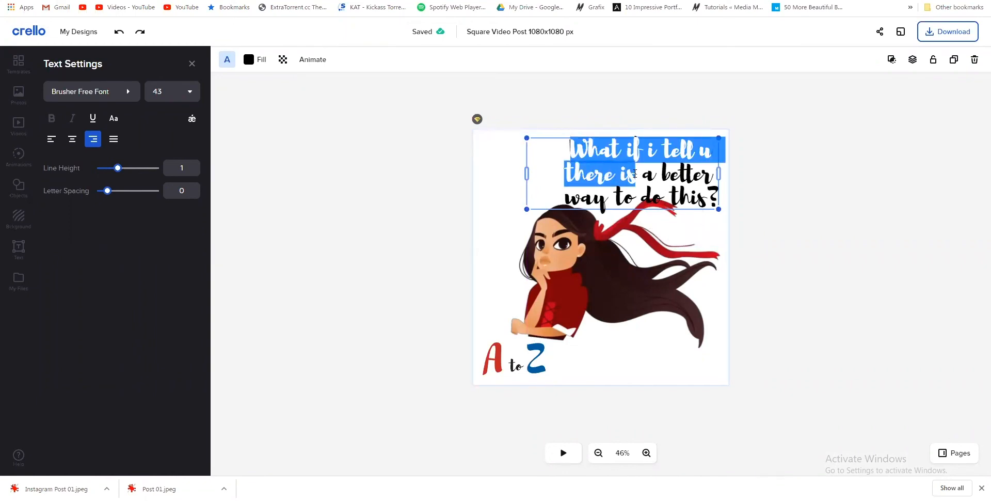
{"action": "key", "text": "BackSpace"}
{"action": "type", "text": "Is there"}
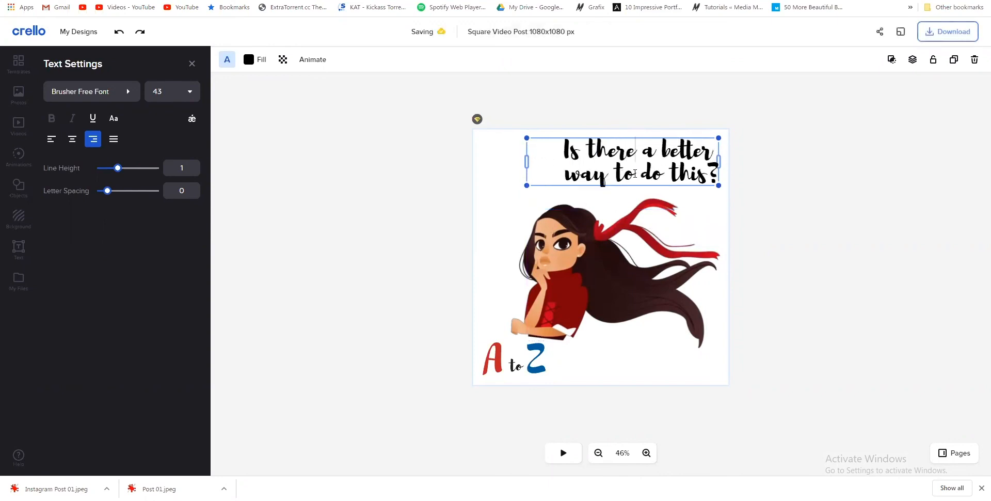
{"action": "left_click", "coordinate": [521, 159]}
{"action": "left_click", "coordinate": [523, 158]}
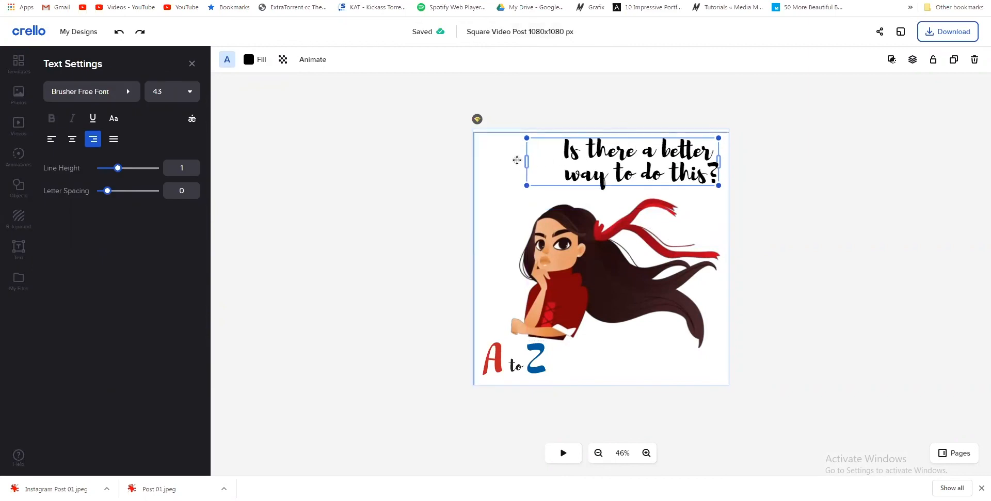
{"action": "left_click_drag", "start_coordinate": [526, 162], "coordinate": [479, 163]}
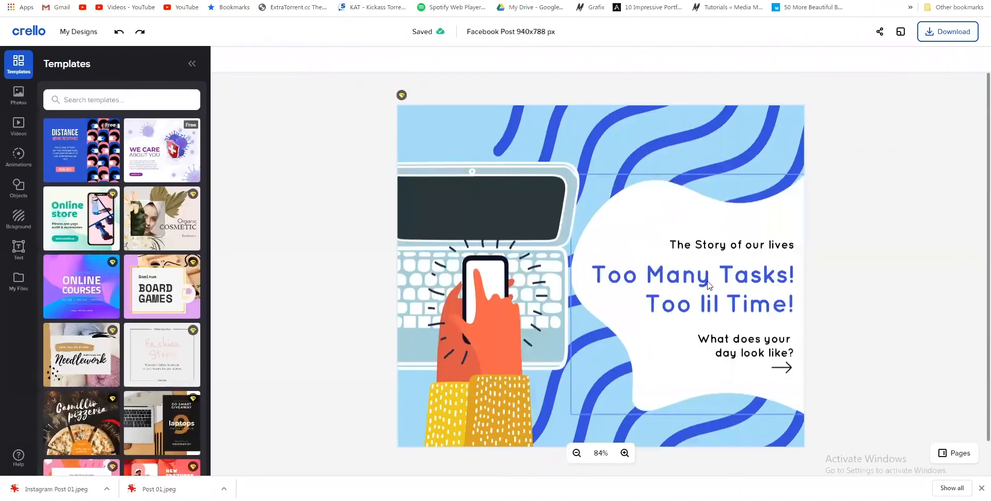
- Check the text in the "Too Many Tasks!" Facebook Post design and set the square post's headline font to Quicksand
{"action": "left_click", "coordinate": [703, 281]}
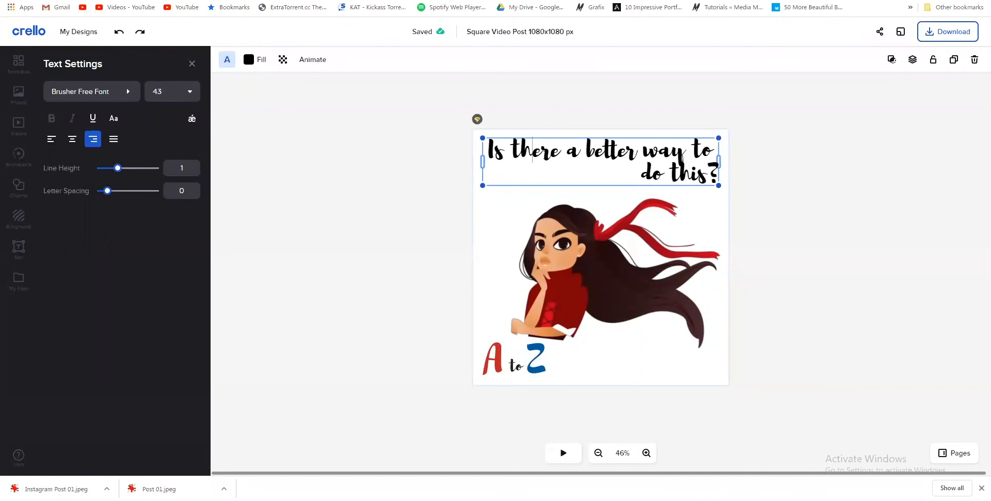
{"action": "key", "text": "ctrl+a"}
{"action": "left_click", "coordinate": [104, 93]}
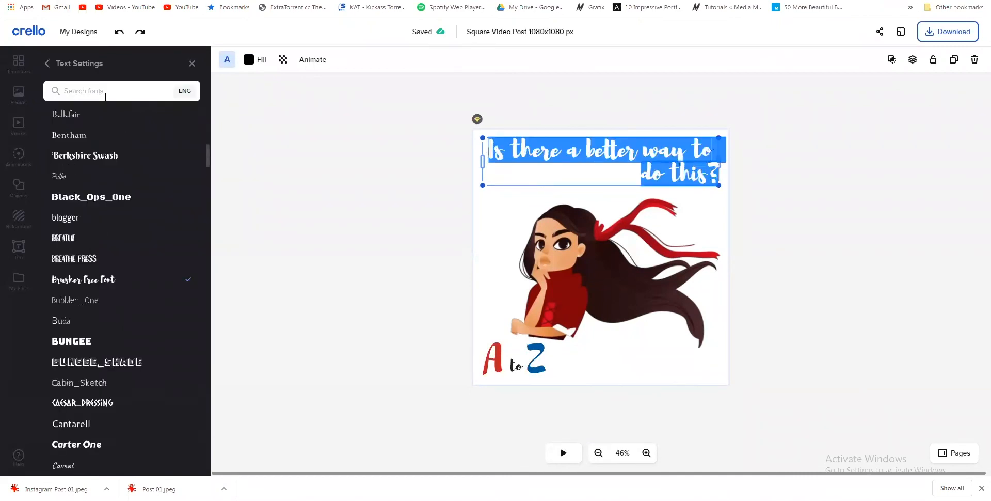
{"action": "left_click", "coordinate": [110, 92]}
{"action": "type", "text": "quick"}
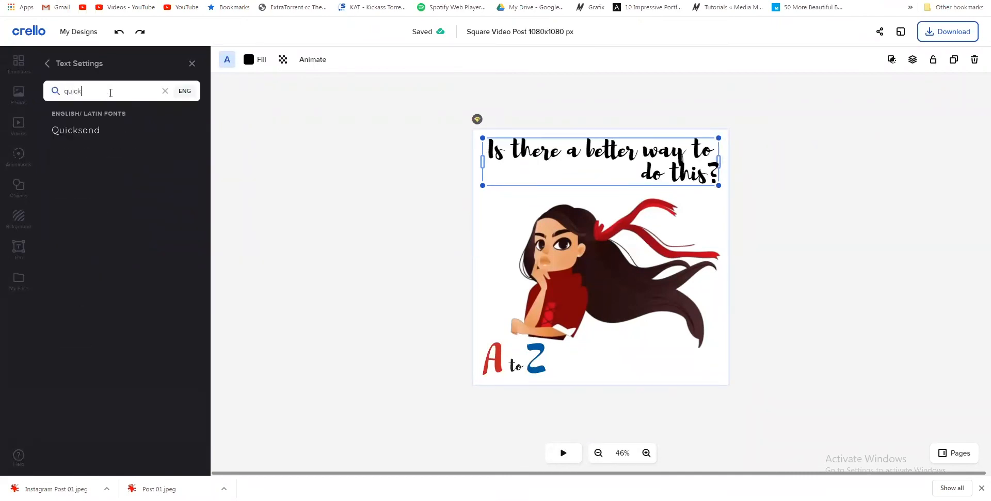
{"action": "left_click", "coordinate": [105, 130]}
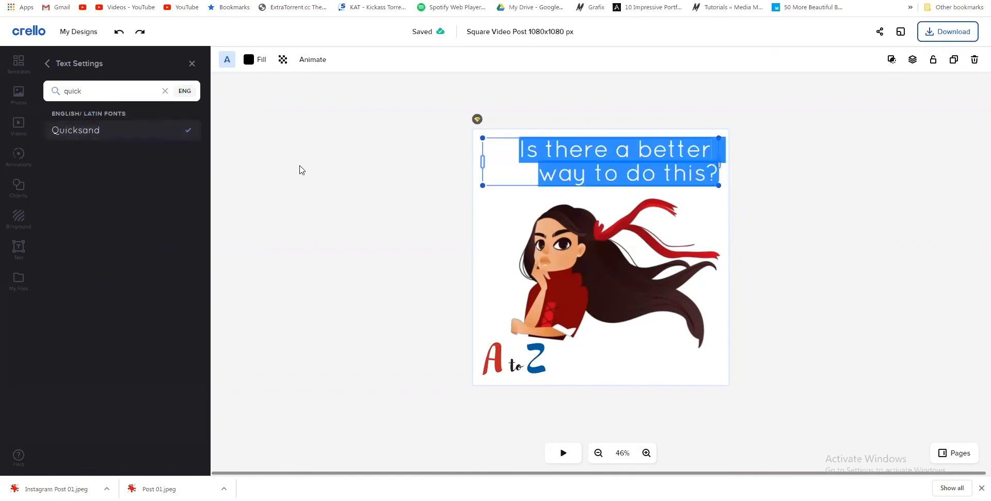
{"action": "left_click", "coordinate": [192, 62]}
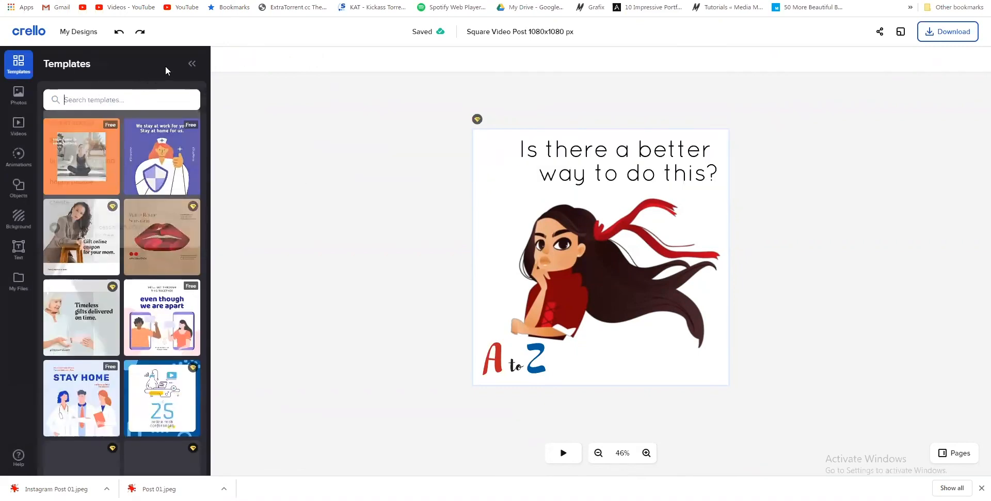
- Make the "Is there a better way to do this?" headline bold and fill it with the red preset #F44336
{"action": "left_click", "coordinate": [534, 154]}
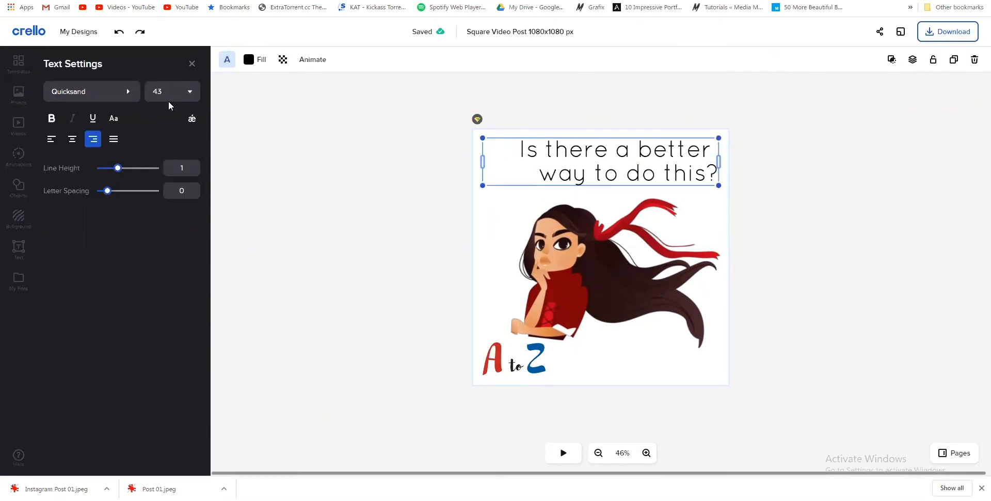
{"action": "left_click", "coordinate": [53, 119]}
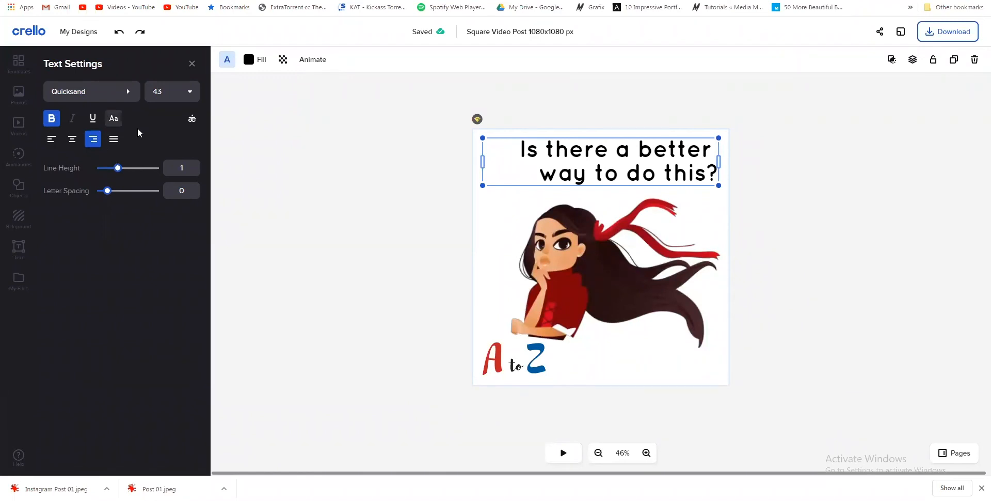
{"action": "left_click", "coordinate": [252, 61]}
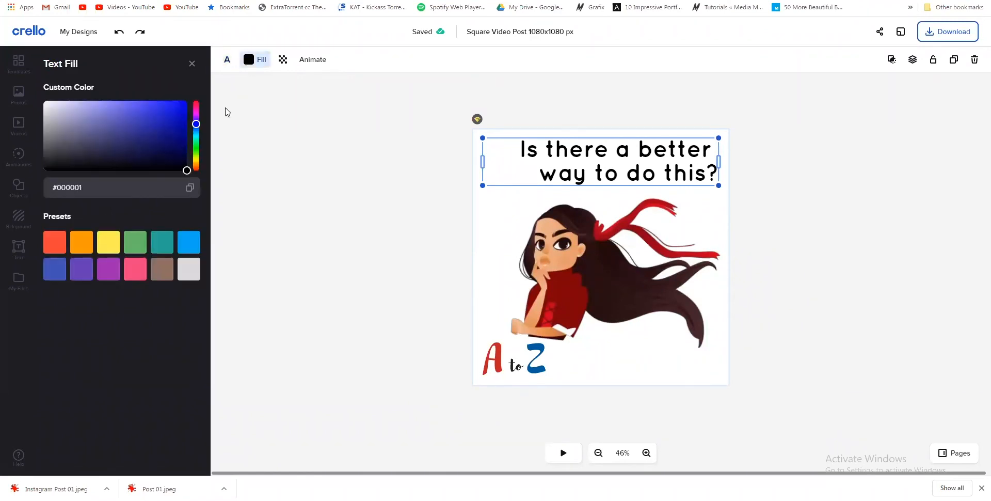
{"action": "left_click", "coordinate": [56, 241]}
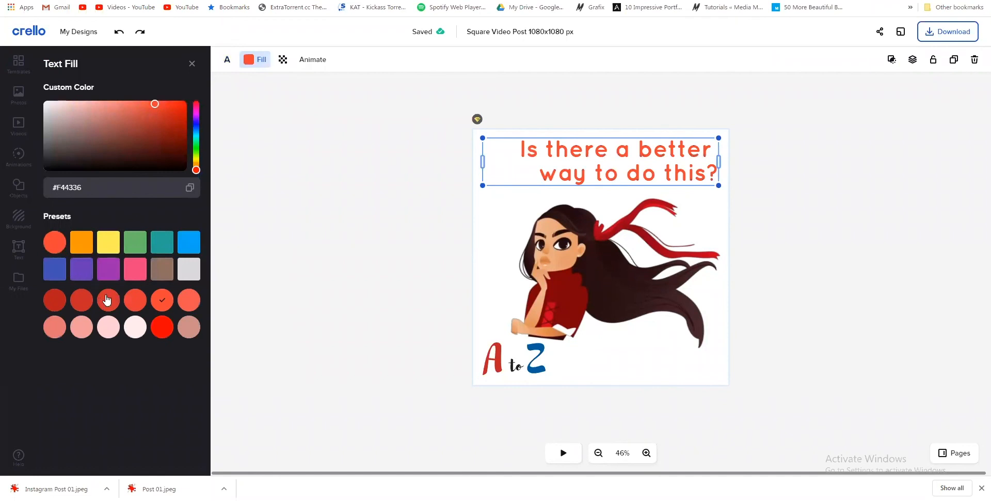
{"action": "left_click", "coordinate": [385, 232]}
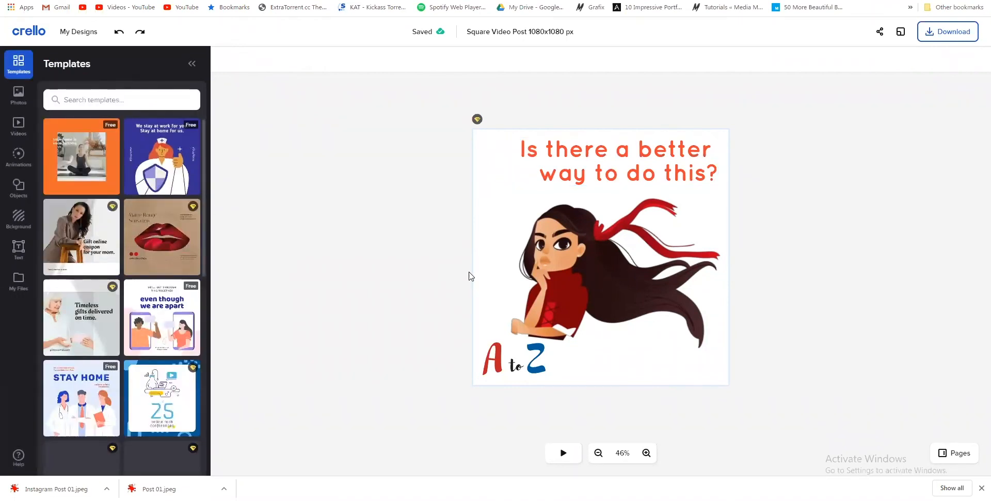
{"action": "left_click", "coordinate": [483, 262]}
{"action": "left_click_drag", "start_coordinate": [483, 262], "coordinate": [452, 273]}
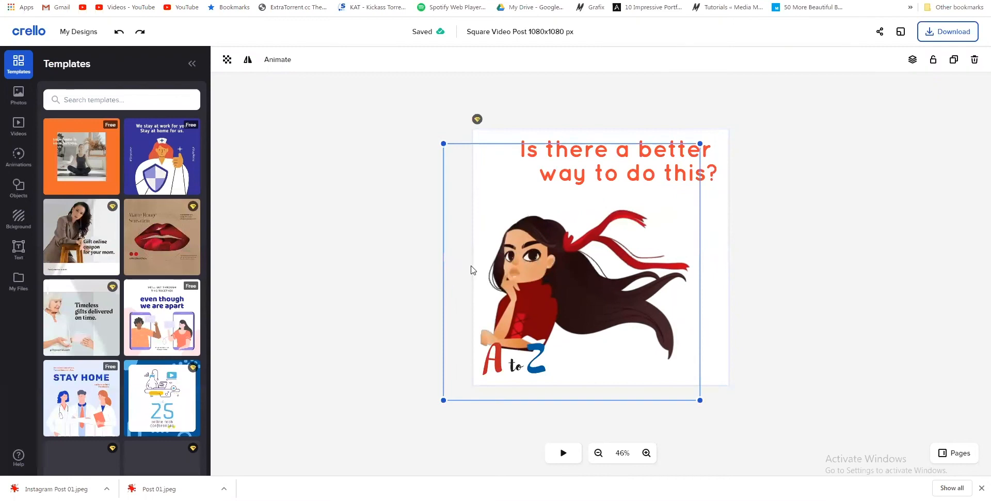
{"action": "key", "text": "ctrl+z"}
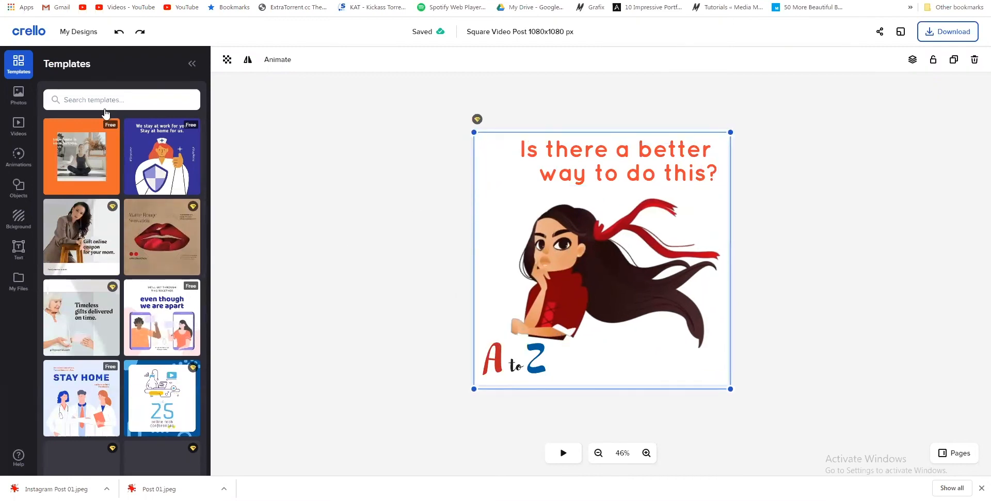
- Open the background options and look through the available patterns
{"action": "left_click", "coordinate": [17, 217]}
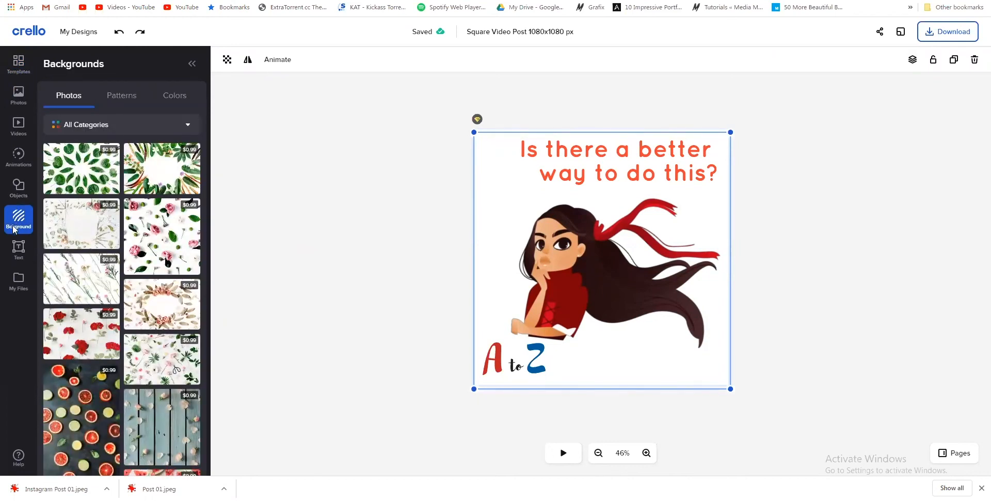
{"action": "left_click", "coordinate": [180, 98]}
{"action": "left_click", "coordinate": [115, 99]}
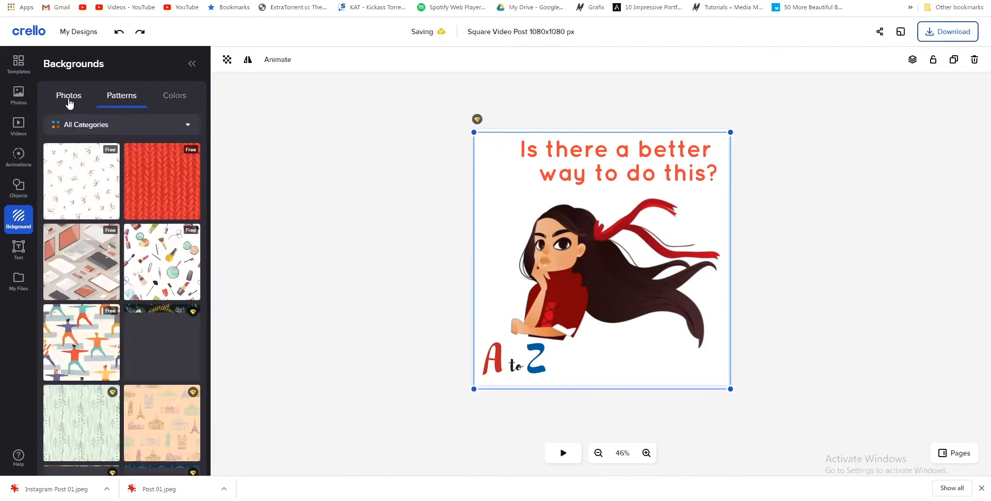
{"action": "scroll", "coordinate": [118, 264], "scroll_direction": "down", "scroll_amount": 6}
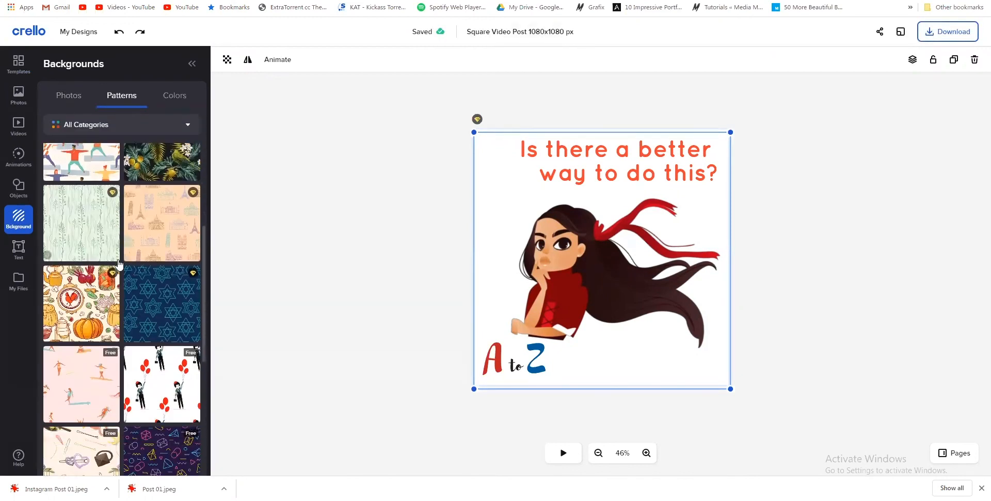
{"action": "scroll", "coordinate": [118, 259], "scroll_direction": "down", "scroll_amount": 8}
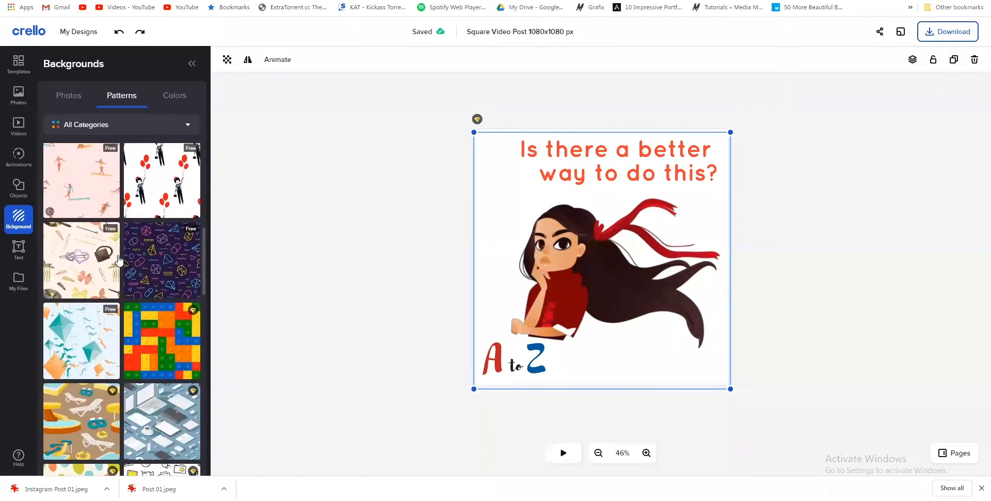
{"action": "scroll", "coordinate": [118, 260], "scroll_direction": "down", "scroll_amount": 2}
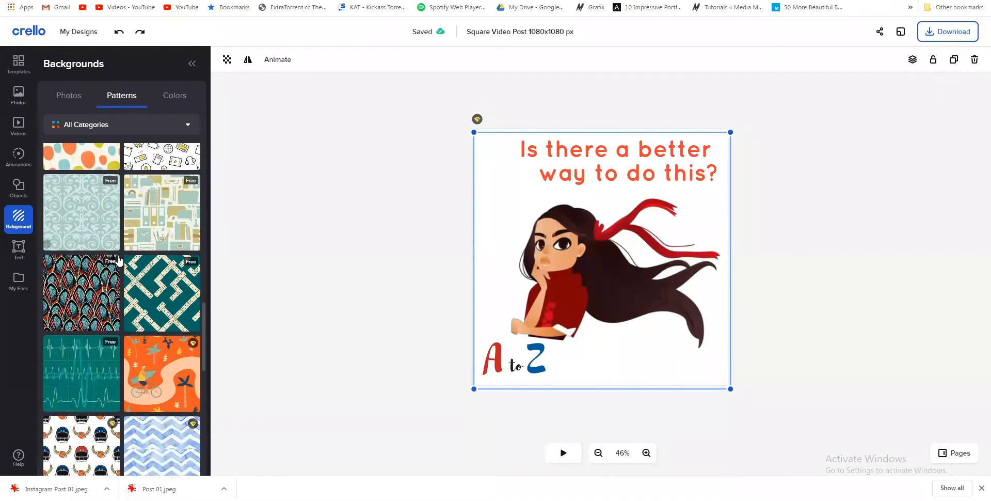
{"action": "scroll", "coordinate": [119, 259], "scroll_direction": "down", "scroll_amount": 10}
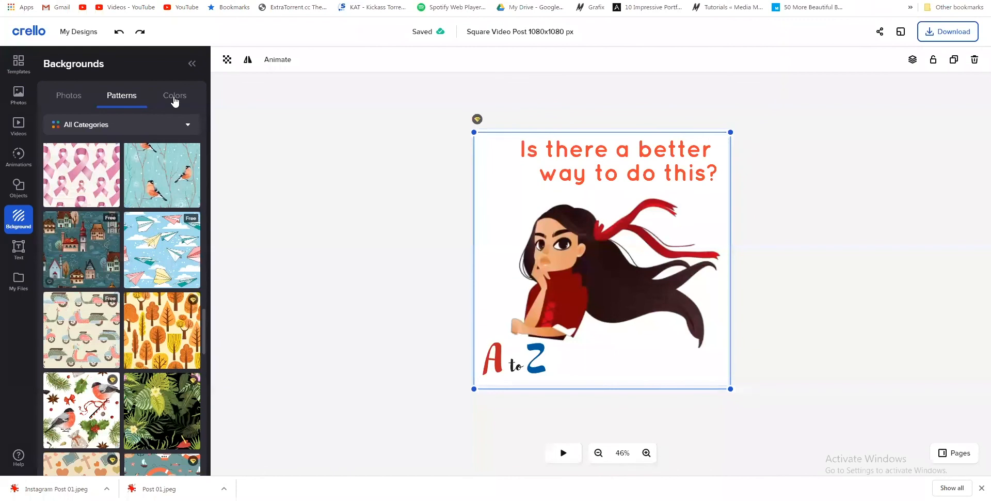
{"action": "scroll", "coordinate": [156, 172], "scroll_direction": "down", "scroll_amount": 3}
- Try the blue #03A9F4 and light gray #D9D9D9 preset colors as the design's background
{"action": "left_click", "coordinate": [175, 95]}
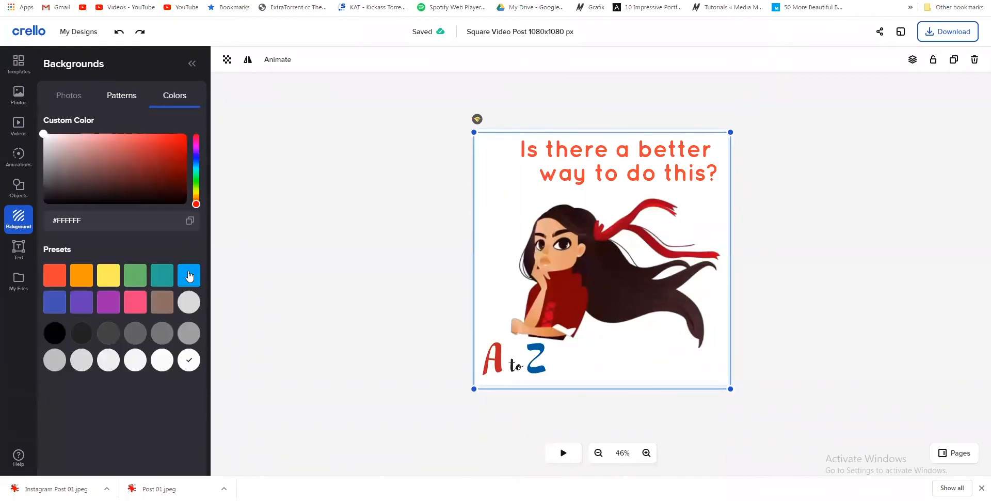
{"action": "left_click", "coordinate": [189, 275]}
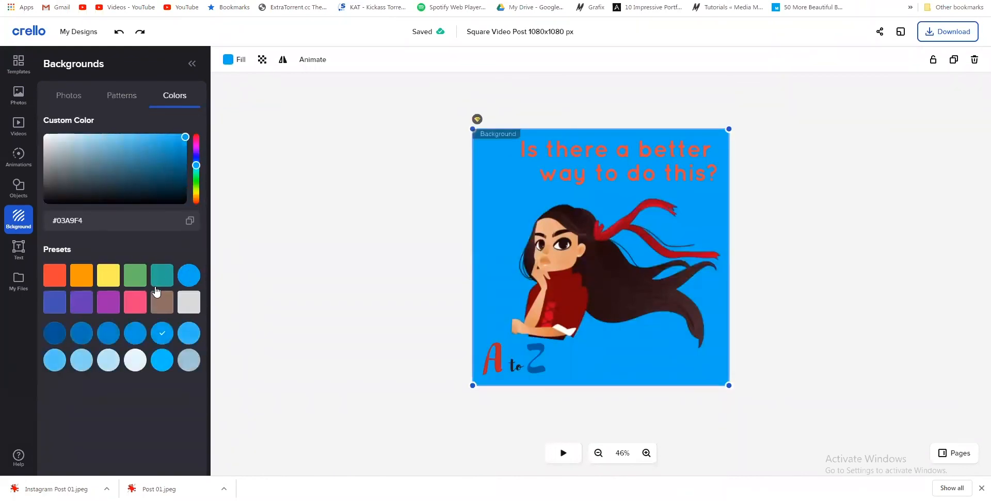
{"action": "left_click", "coordinate": [169, 302]}
{"action": "left_click", "coordinate": [179, 301]}
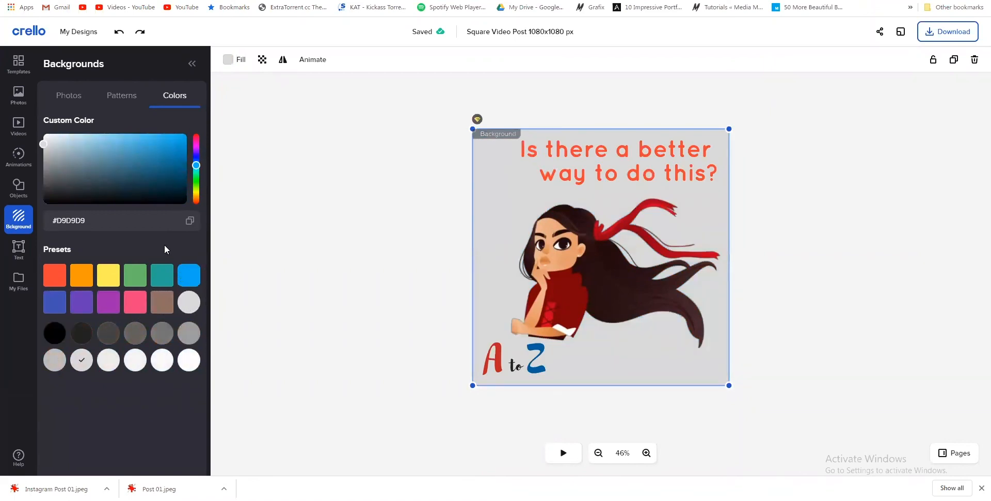
{"action": "left_click", "coordinate": [142, 227]}
{"action": "left_click", "coordinate": [108, 246]}
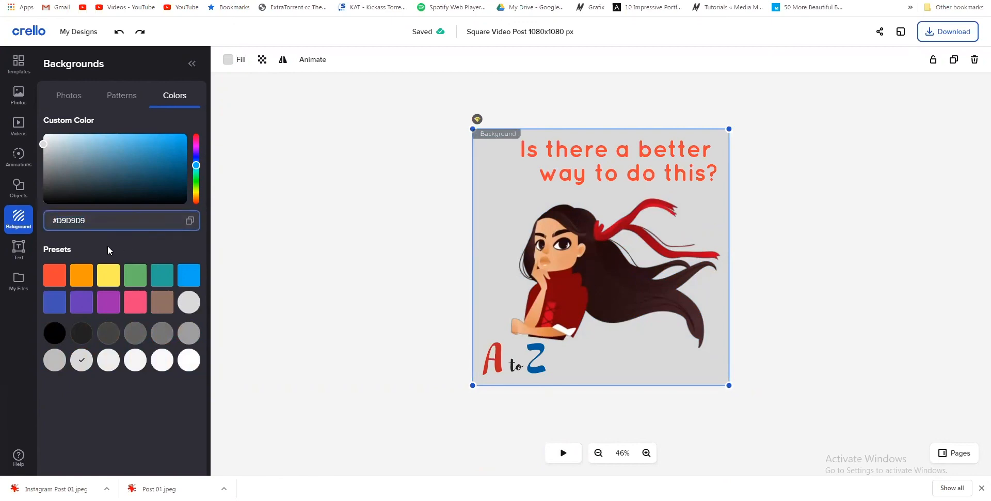
- Try darker custom shades for the background and set it to the light blue #C2EAFF
{"action": "left_click", "coordinate": [173, 142]}
{"action": "left_click_drag", "start_coordinate": [166, 169], "coordinate": [176, 202]}
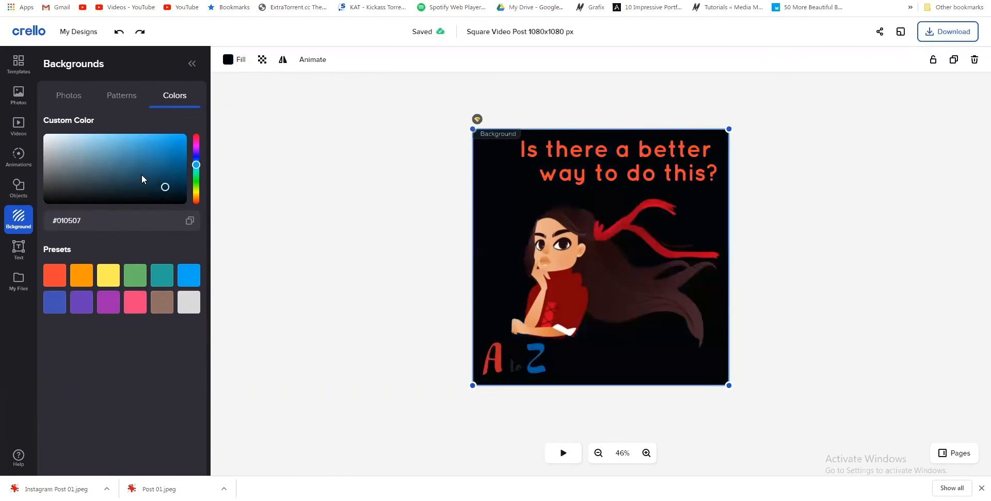
{"action": "left_click", "coordinate": [105, 153]}
{"action": "left_click", "coordinate": [78, 133]}
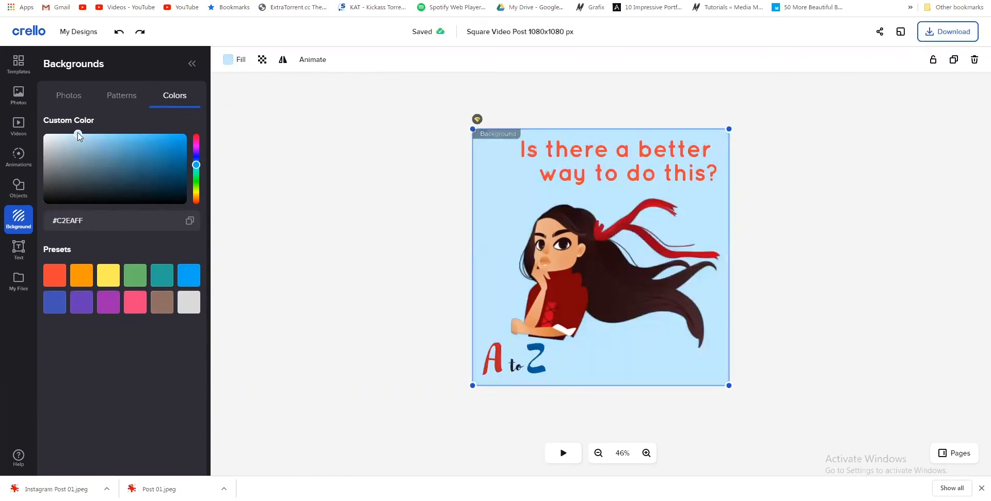
- Change the design's background to the pale lavender shade #DCD8FF
{"action": "left_click_drag", "start_coordinate": [75, 134], "coordinate": [66, 133]}
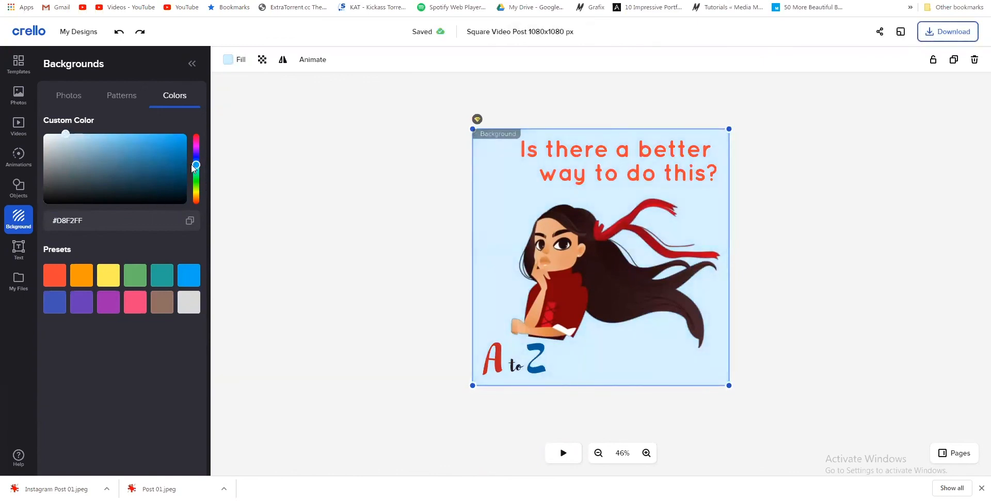
{"action": "left_click_drag", "start_coordinate": [197, 166], "coordinate": [198, 156]}
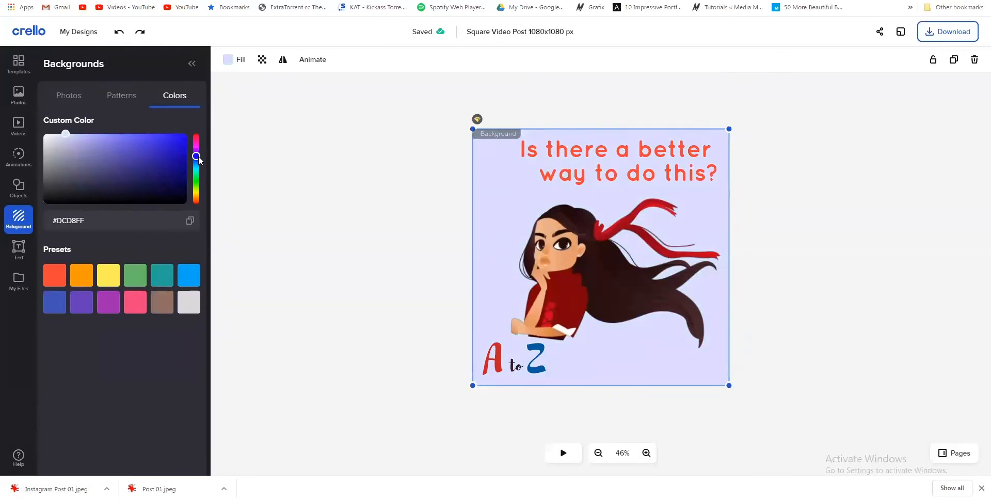
- Delete the three parts of the "A to Z" lettering below the woman
{"action": "left_click", "coordinate": [536, 359]}
{"action": "key", "text": "Delete"}
{"action": "left_click", "coordinate": [518, 364]}
{"action": "key", "text": "Delete"}
{"action": "left_click", "coordinate": [494, 359]}
{"action": "key", "text": "Delete"}
- Enlarge the woman illustration and place it so her arm rests on the design's lower edge and her hair runs off the side
{"action": "left_click", "coordinate": [563, 297]}
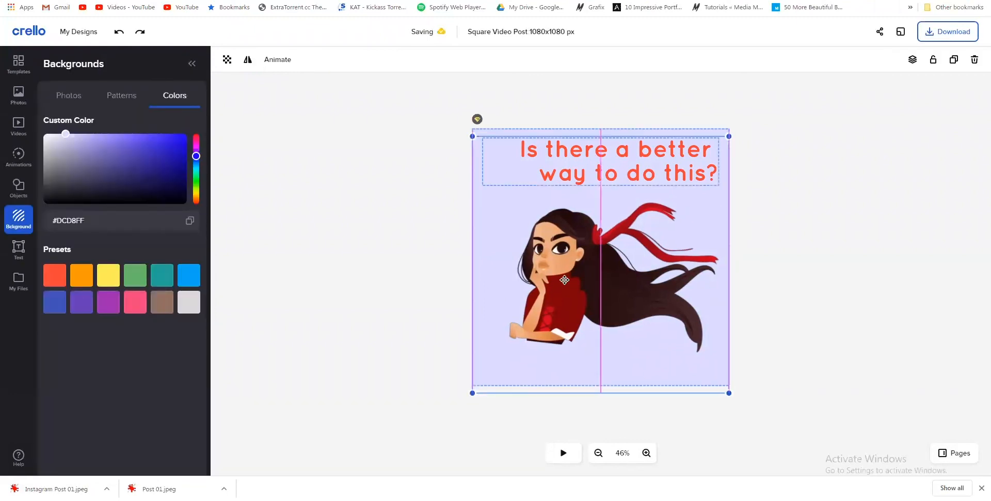
{"action": "left_click_drag", "start_coordinate": [579, 260], "coordinate": [559, 317]}
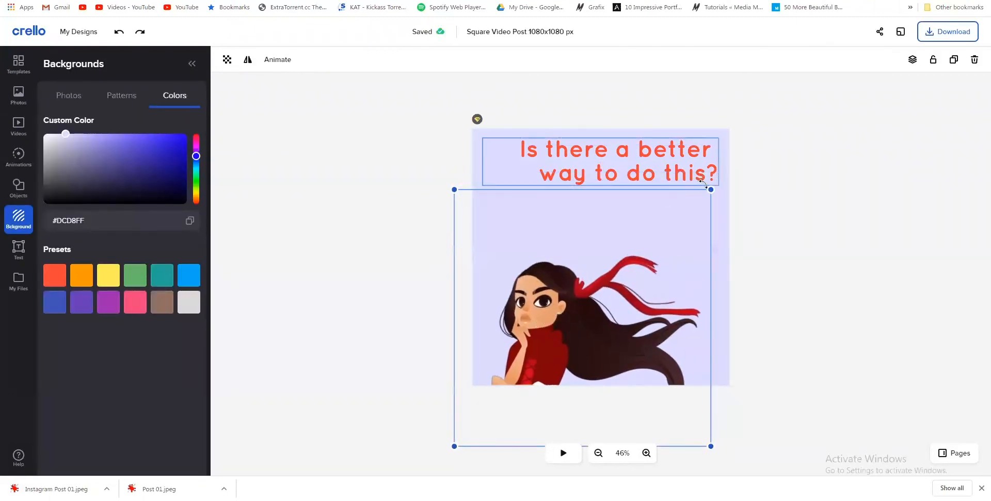
{"action": "left_click_drag", "start_coordinate": [711, 190], "coordinate": [861, 105]}
{"action": "mouse_move", "coordinate": [562, 303]}
{"action": "left_mouse_down"}
{"action": "mouse_move", "coordinate": [523, 308]}
{"action": "mouse_move", "coordinate": [546, 300]}
{"action": "left_mouse_up"}
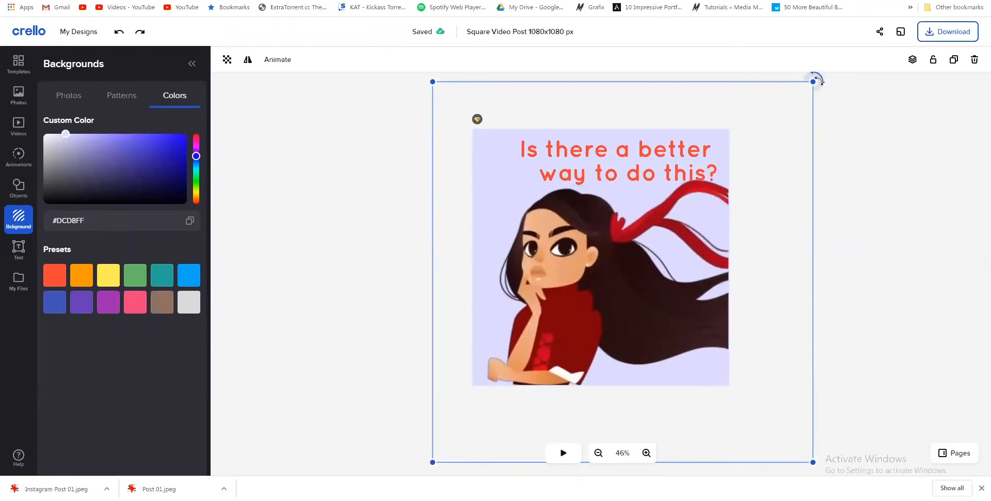
{"action": "left_click_drag", "start_coordinate": [814, 81], "coordinate": [762, 132]}
{"action": "left_click_drag", "start_coordinate": [545, 276], "coordinate": [547, 265]}
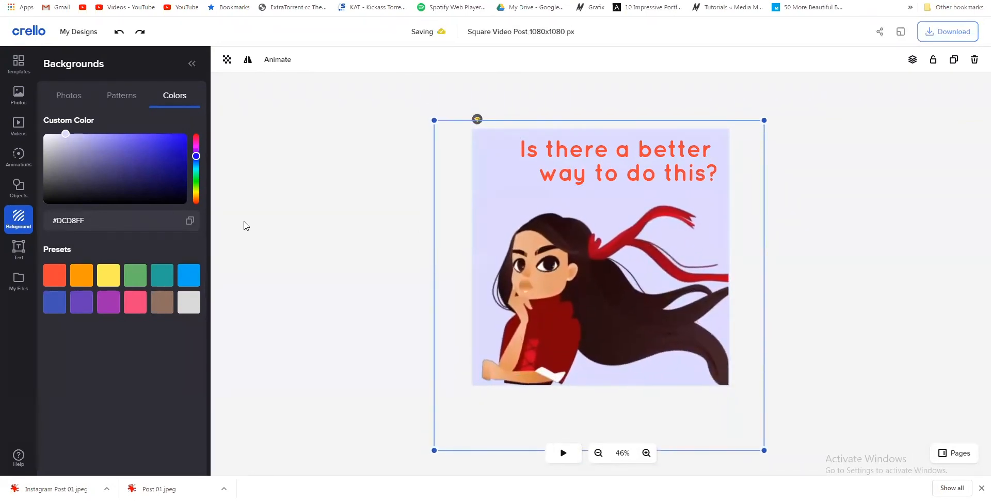
- Search the objects for "bubbles" and add the light lilac rounded speech bubble over the headline
{"action": "left_click", "coordinate": [18, 187]}
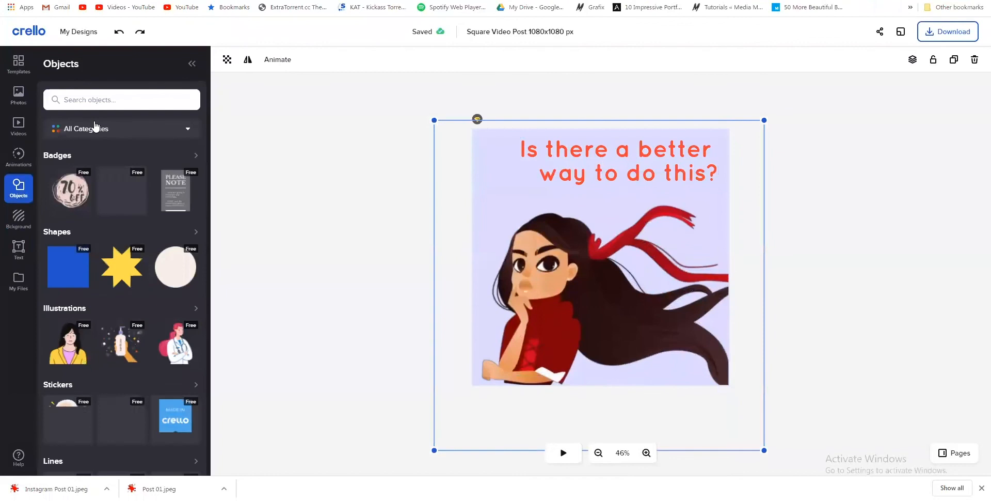
{"action": "left_click", "coordinate": [112, 99]}
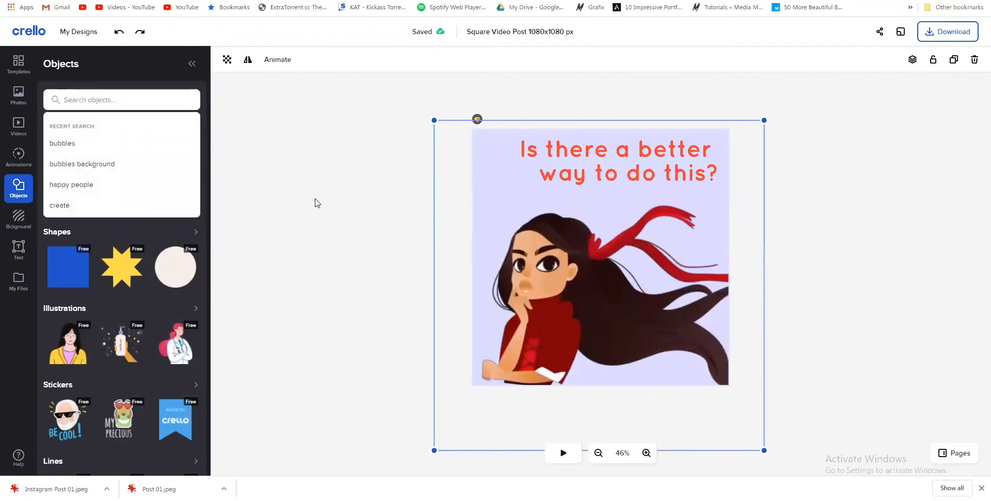
{"action": "left_click", "coordinate": [88, 144]}
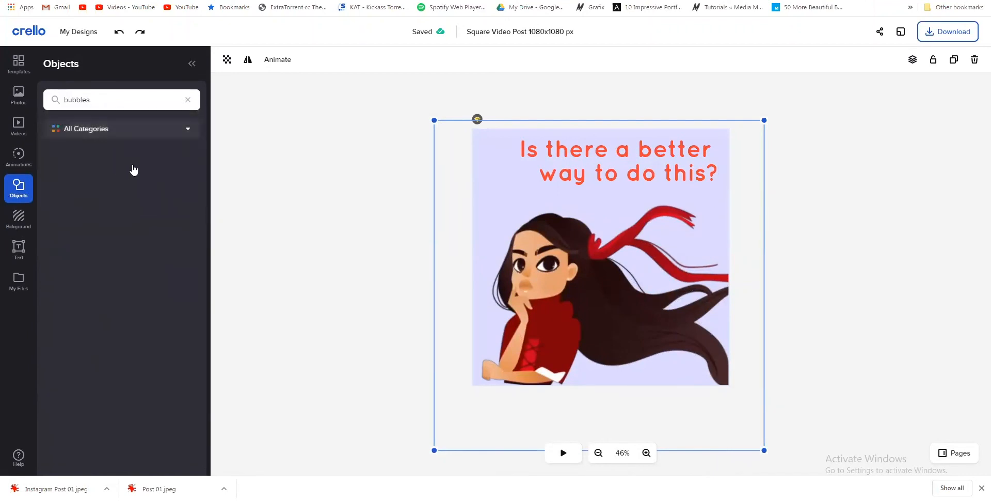
{"action": "scroll", "coordinate": [102, 211], "scroll_direction": "down", "scroll_amount": 2}
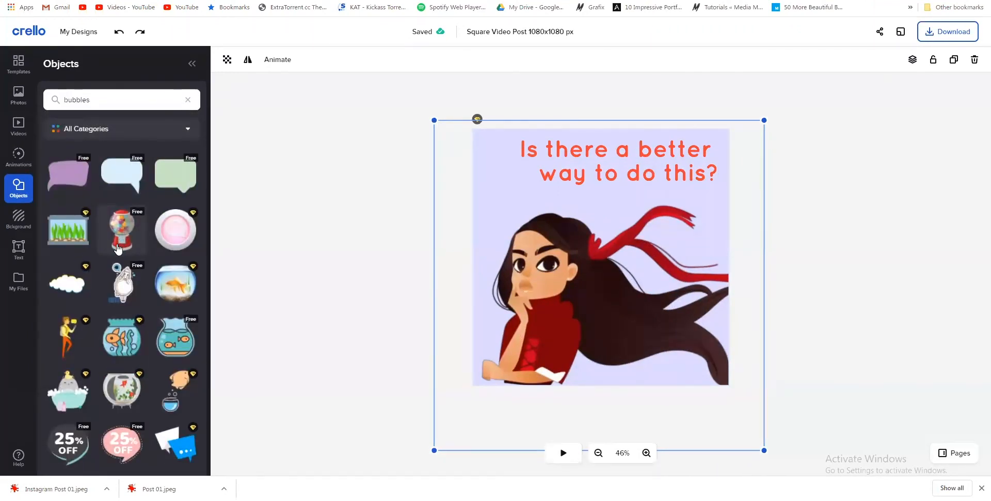
{"action": "scroll", "coordinate": [118, 248], "scroll_direction": "up", "scroll_amount": 1}
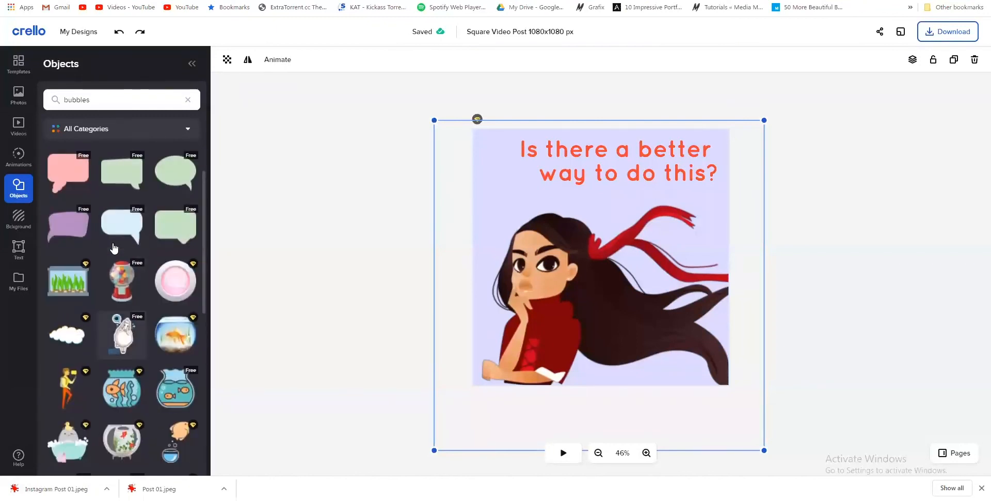
{"action": "scroll", "coordinate": [116, 242], "scroll_direction": "down", "scroll_amount": 10}
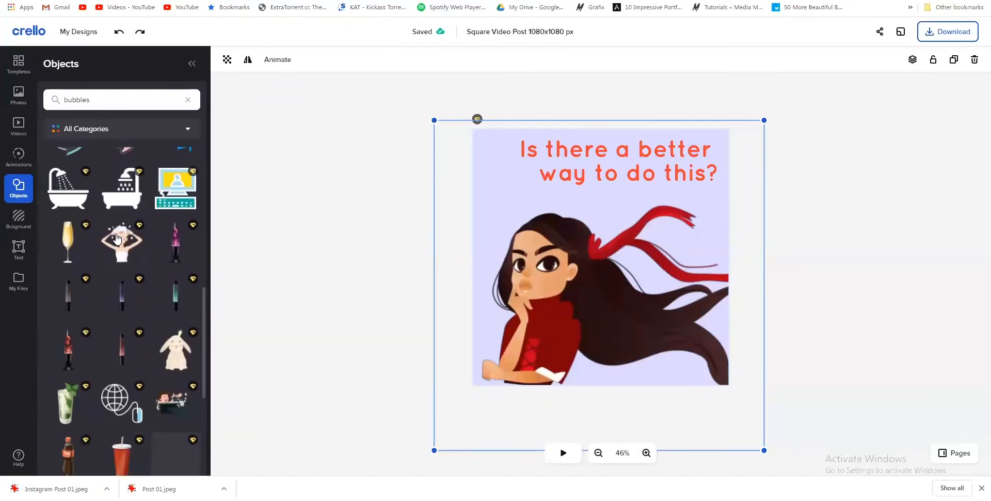
{"action": "scroll", "coordinate": [117, 237], "scroll_direction": "down", "scroll_amount": 4}
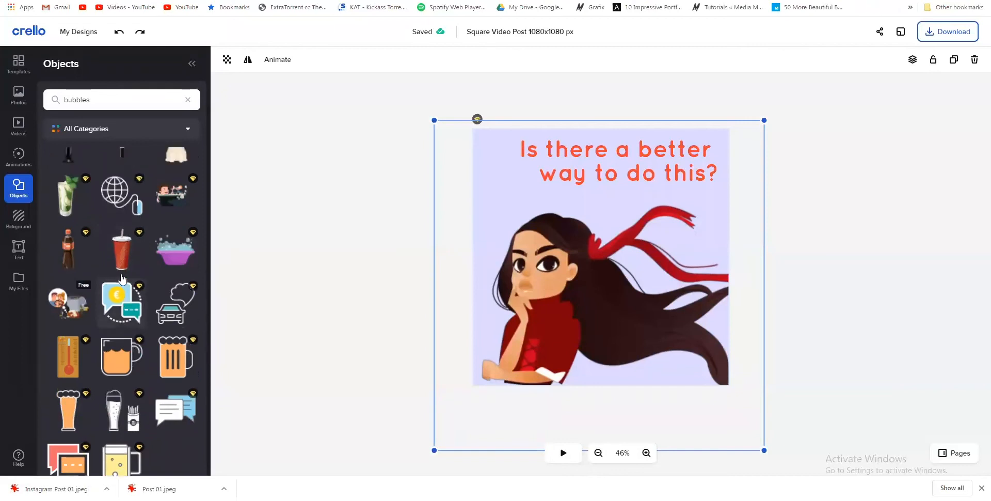
{"action": "scroll", "coordinate": [122, 277], "scroll_direction": "up", "scroll_amount": 10}
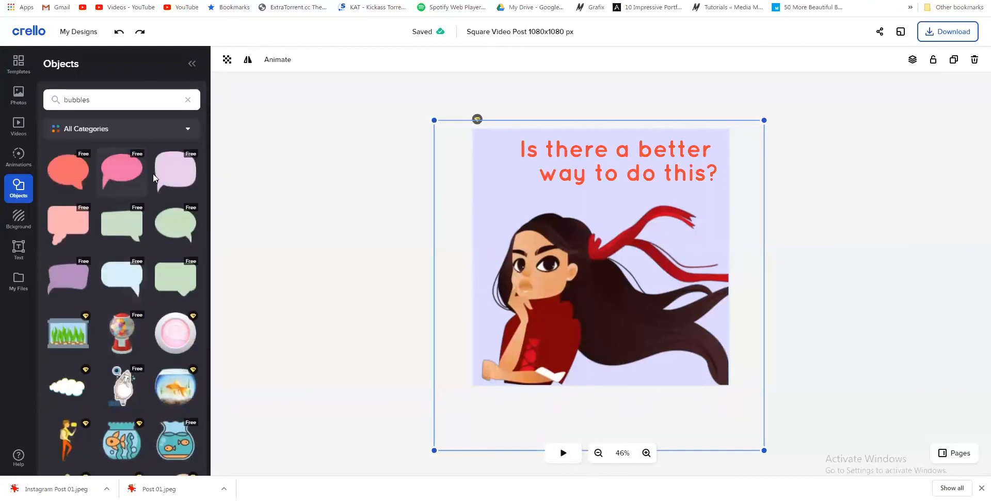
{"action": "left_click_drag", "start_coordinate": [604, 264], "coordinate": [599, 198]}
- Try flipping the speech bubble horizontally, and shrink and move it over the right part of the headline with its tail on the left
{"action": "left_click", "coordinate": [283, 60]}
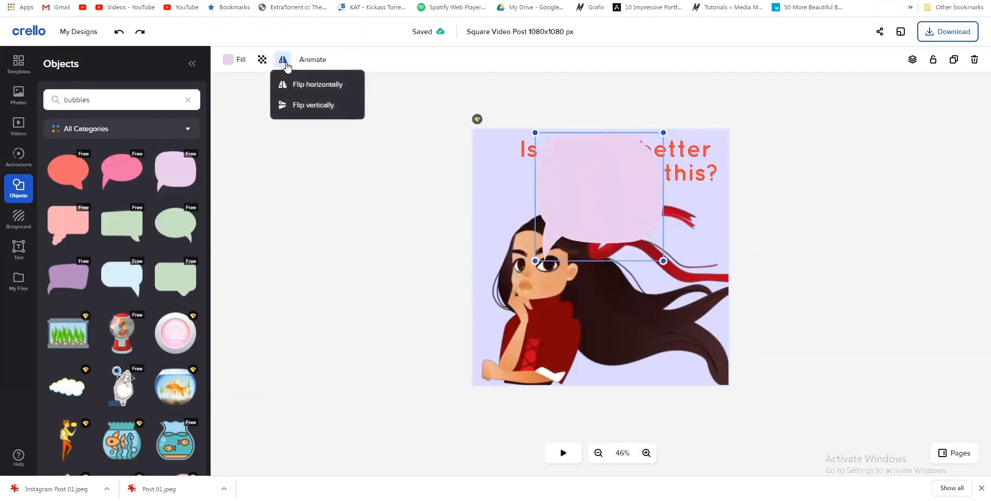
{"action": "left_click", "coordinate": [304, 96]}
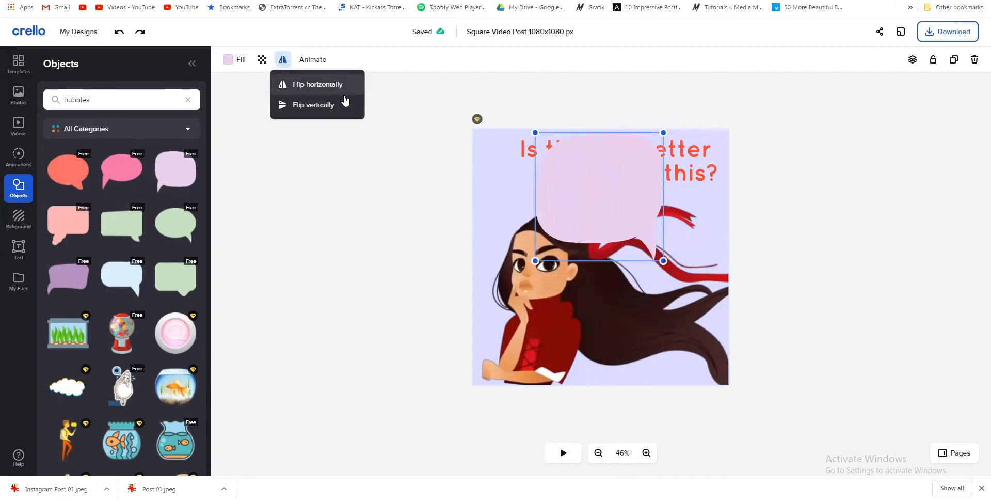
{"action": "left_click_drag", "start_coordinate": [580, 177], "coordinate": [561, 170]}
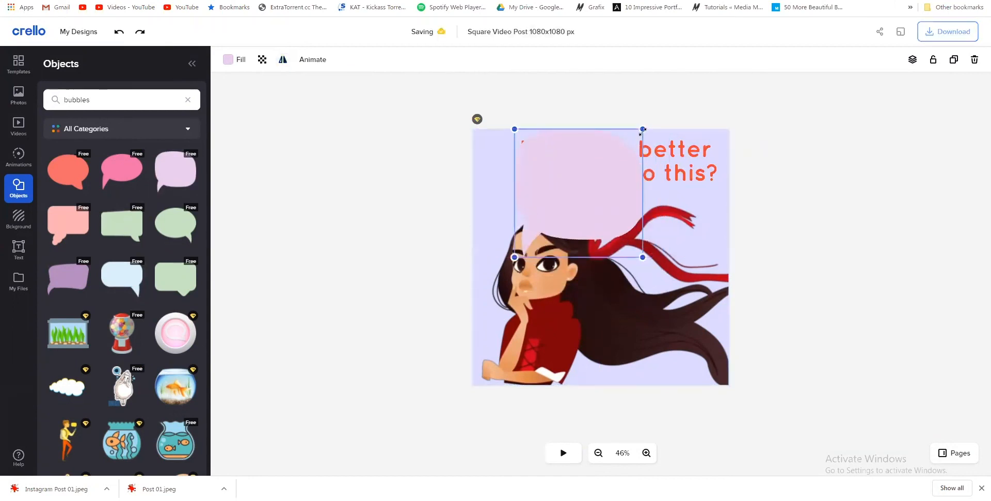
{"action": "left_click_drag", "start_coordinate": [642, 128], "coordinate": [612, 158]}
{"action": "left_click_drag", "start_coordinate": [583, 186], "coordinate": [662, 158]}
{"action": "left_click_drag", "start_coordinate": [688, 129], "coordinate": [706, 113]}
{"action": "left_click_drag", "start_coordinate": [674, 150], "coordinate": [676, 159]}
- Shrink the woman illustration and settle it in the lower part of the design, with her hair inside the canvas
{"action": "left_click", "coordinate": [558, 281]}
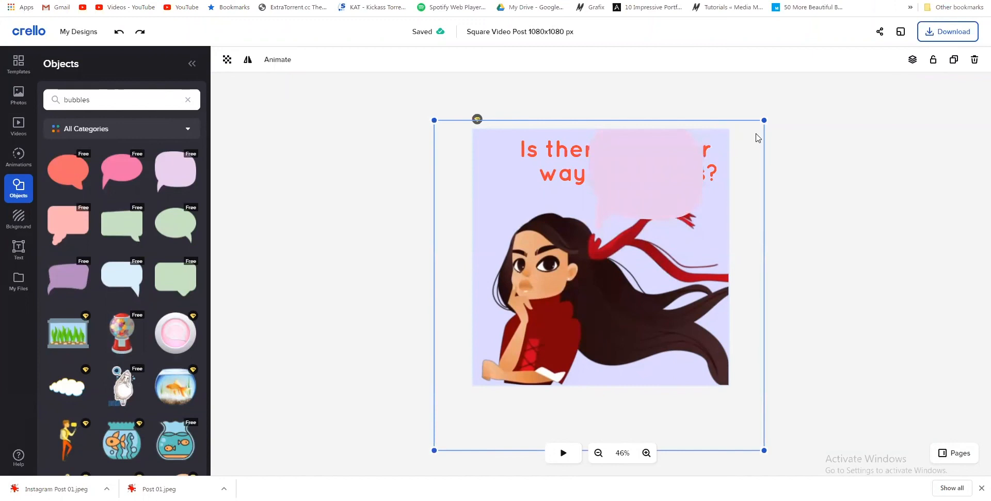
{"action": "left_click_drag", "start_coordinate": [765, 118], "coordinate": [710, 173]}
{"action": "mouse_move", "coordinate": [604, 300]}
{"action": "left_mouse_down"}
{"action": "mouse_move", "coordinate": [611, 281]}
{"action": "mouse_move", "coordinate": [612, 292]}
{"action": "left_mouse_up"}
- Position the speech bubble just above the woman's head and narrow the headline to three lines over it
{"action": "left_click_drag", "start_coordinate": [646, 191], "coordinate": [620, 200]}
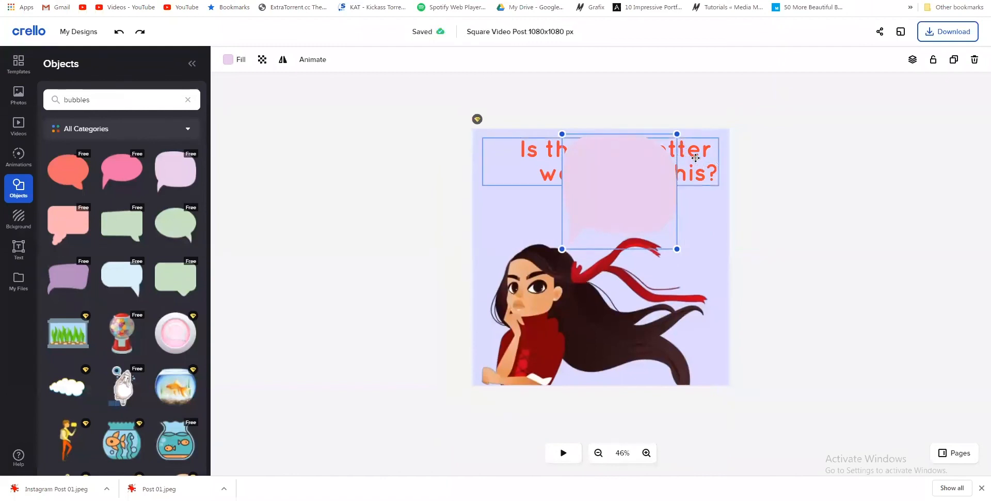
{"action": "left_click", "coordinate": [718, 161]}
{"action": "left_click_drag", "start_coordinate": [698, 162], "coordinate": [651, 183]}
{"action": "left_click", "coordinate": [577, 233]}
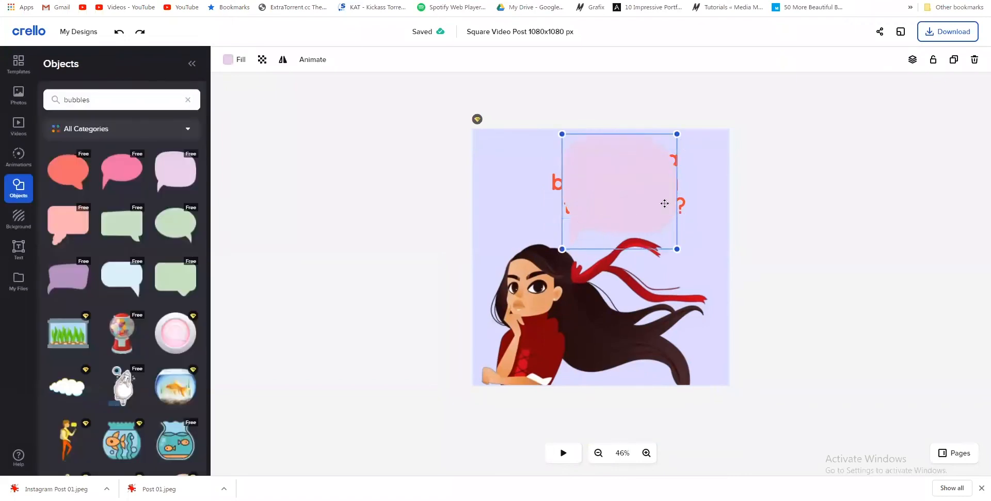
{"action": "left_click_drag", "start_coordinate": [681, 245], "coordinate": [692, 229]}
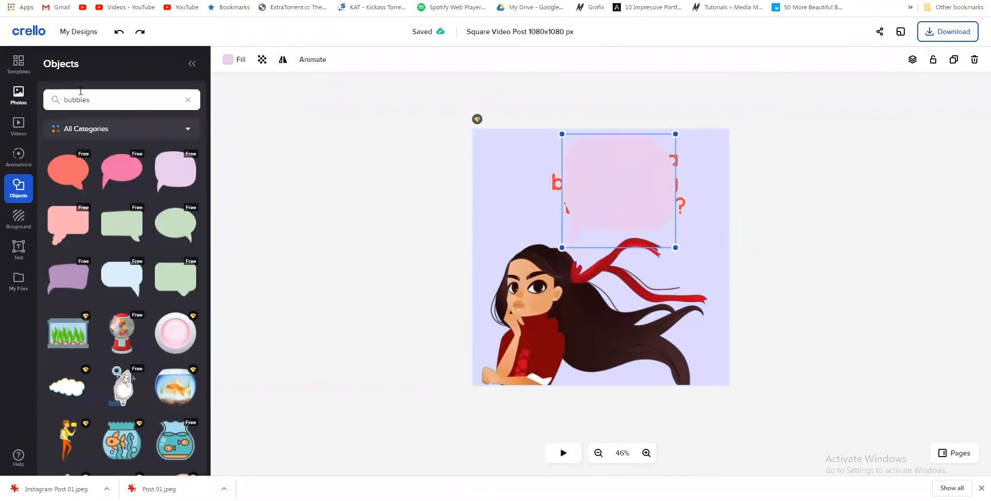
- Look through the speech bubble's animation, flip, transparency and fill options
{"action": "left_click", "coordinate": [315, 60]}
{"action": "left_click", "coordinate": [282, 60]}
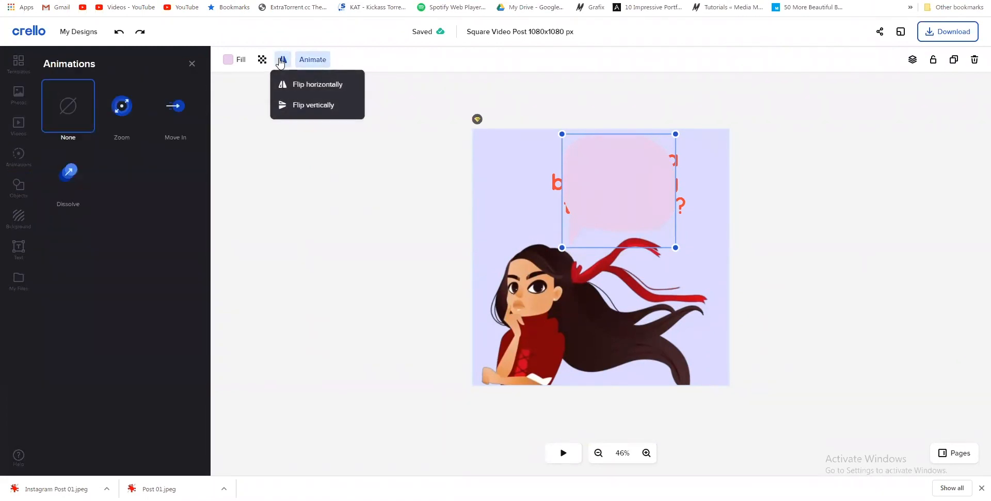
{"action": "left_click", "coordinate": [263, 60]}
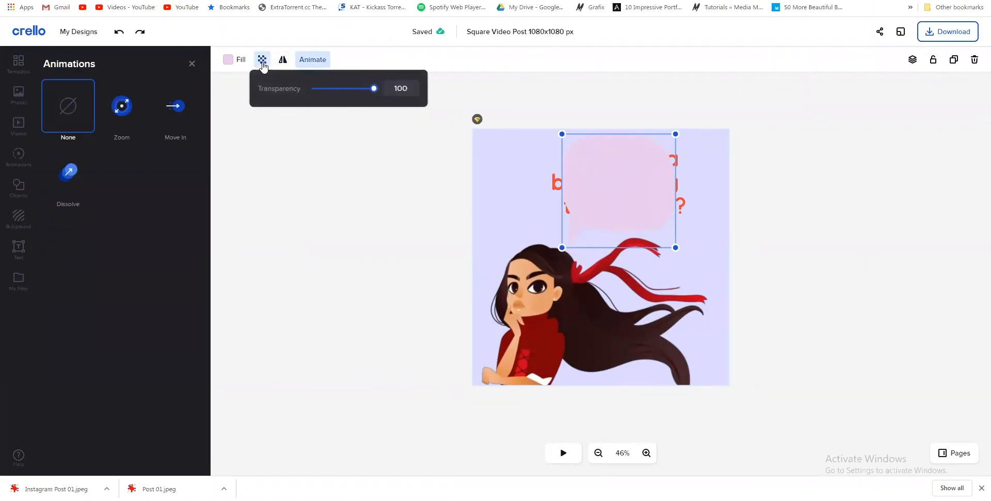
{"action": "left_click", "coordinate": [235, 60]}
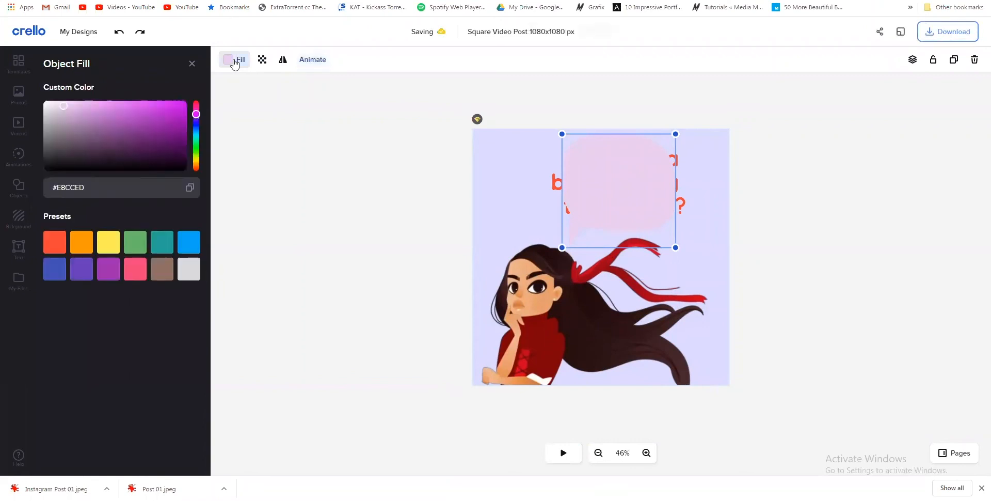
{"action": "left_click", "coordinate": [192, 64]}
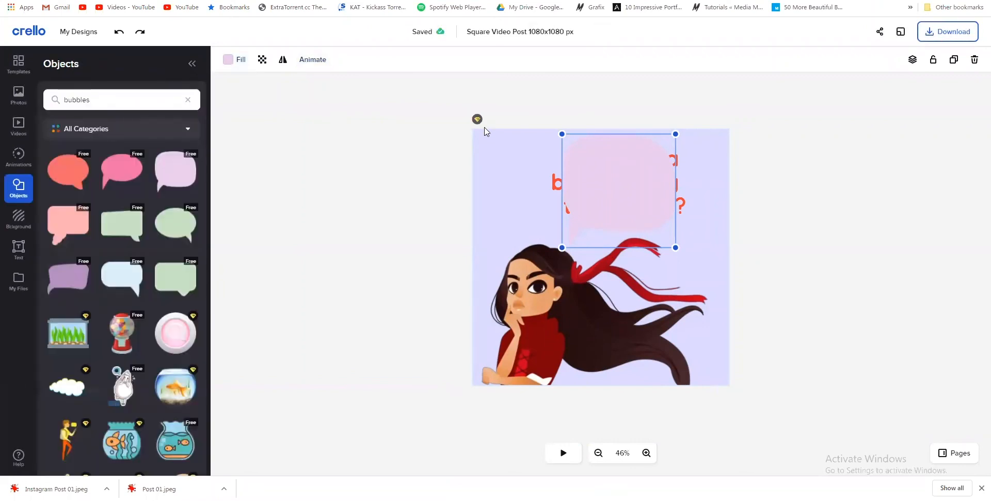
- Send the speech bubble backward behind the headline text
{"action": "left_click", "coordinate": [679, 201]}
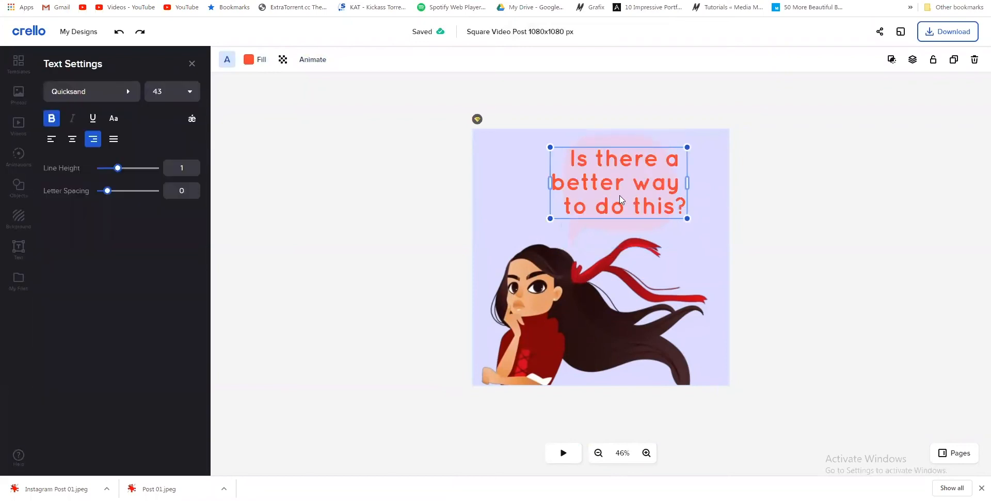
{"action": "left_click", "coordinate": [804, 219]}
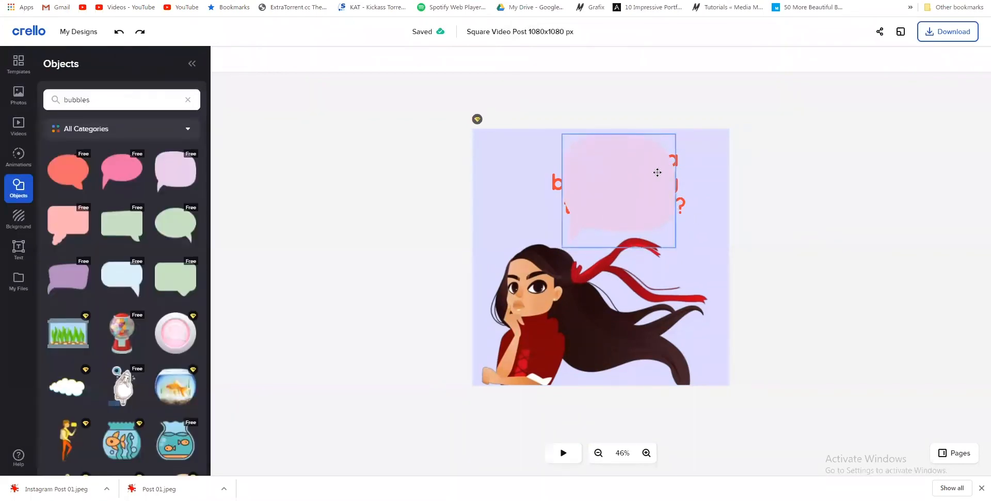
{"action": "left_click", "coordinate": [626, 147]}
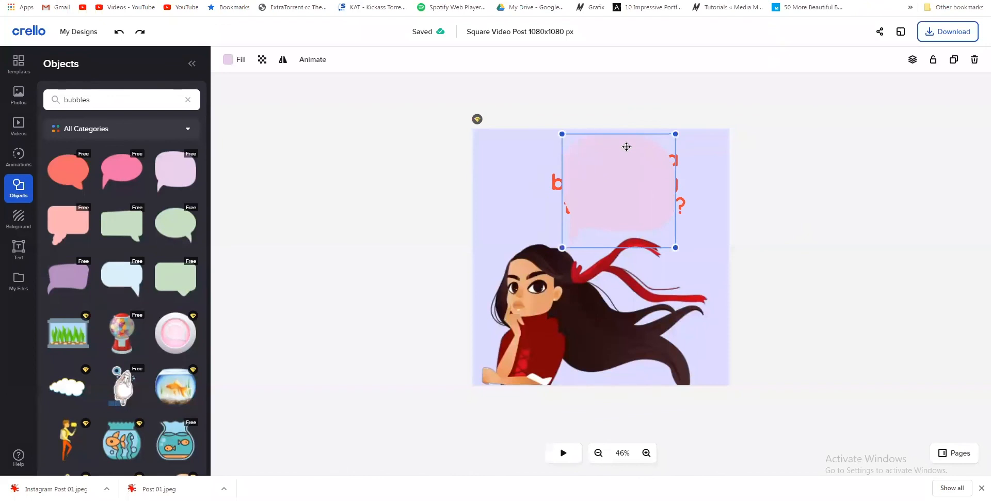
{"action": "left_click", "coordinate": [912, 60]}
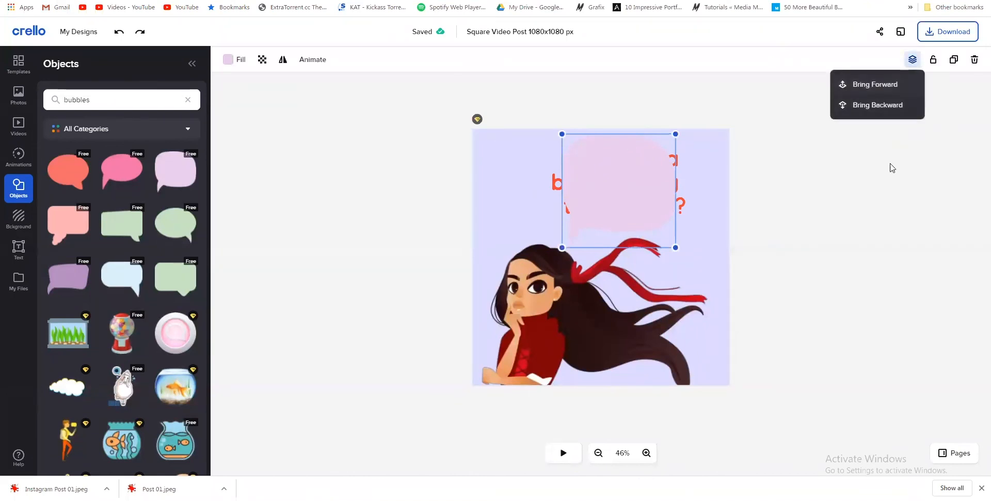
{"action": "left_click", "coordinate": [879, 108]}
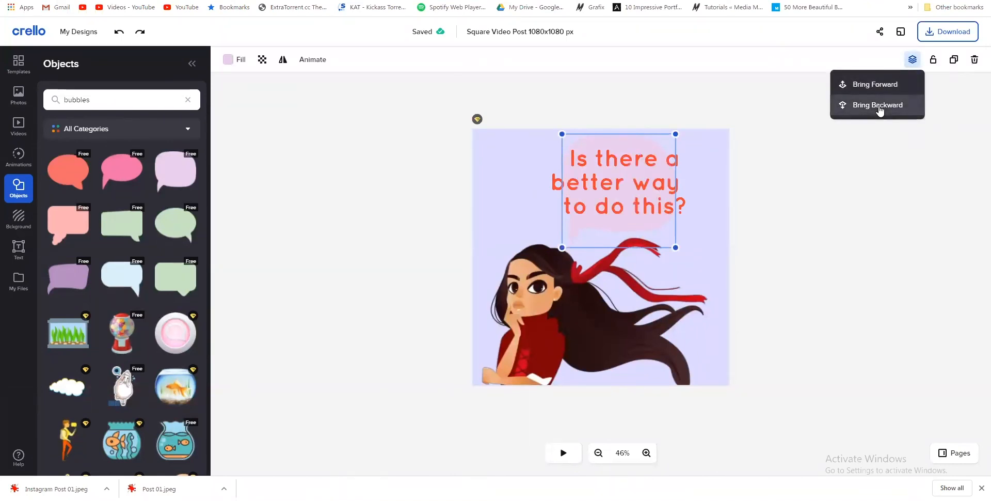
- Set the headline's font size to 36, narrow its text box and position it within the speech bubble
{"action": "left_click", "coordinate": [624, 175]}
{"action": "mouse_move", "coordinate": [687, 182]}
{"action": "left_mouse_down"}
{"action": "mouse_move", "coordinate": [660, 181]}
{"action": "mouse_move", "coordinate": [690, 182]}
{"action": "left_mouse_up"}
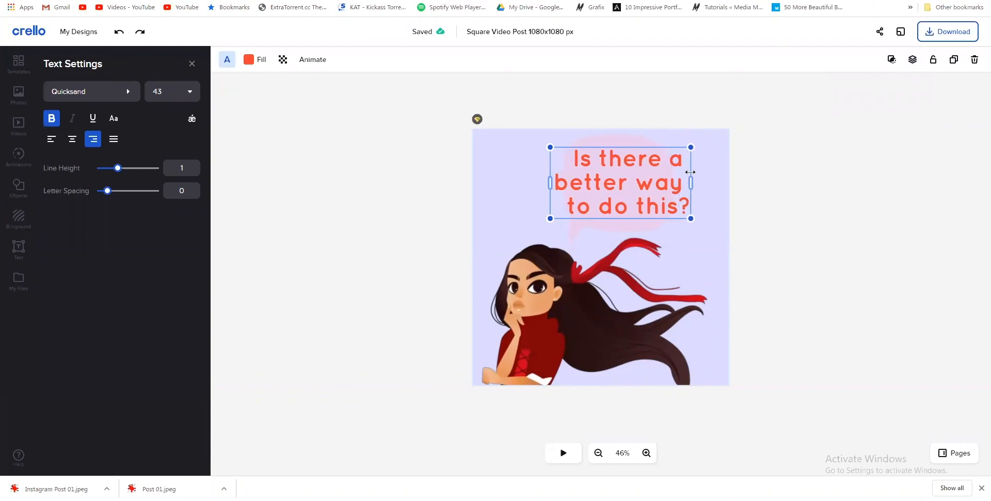
{"action": "left_click", "coordinate": [190, 97]}
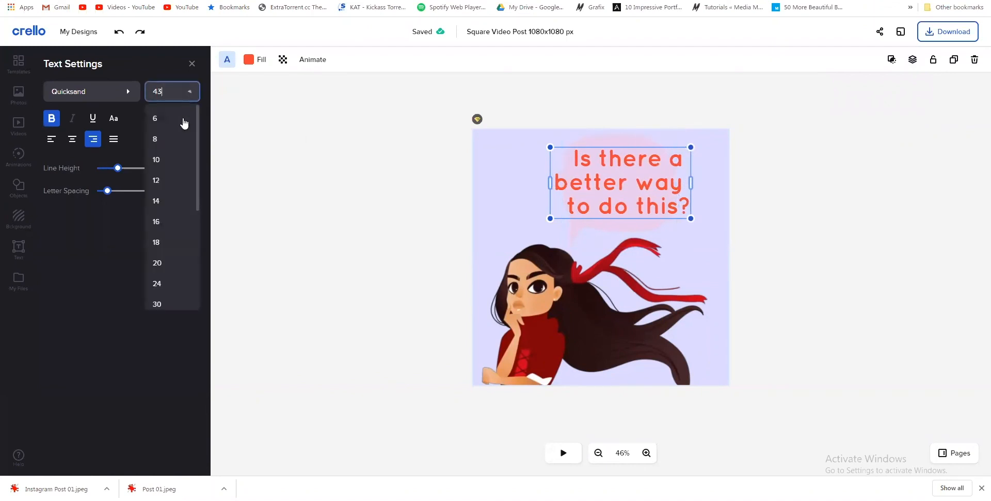
{"action": "scroll", "coordinate": [164, 280], "scroll_direction": "down", "scroll_amount": 2}
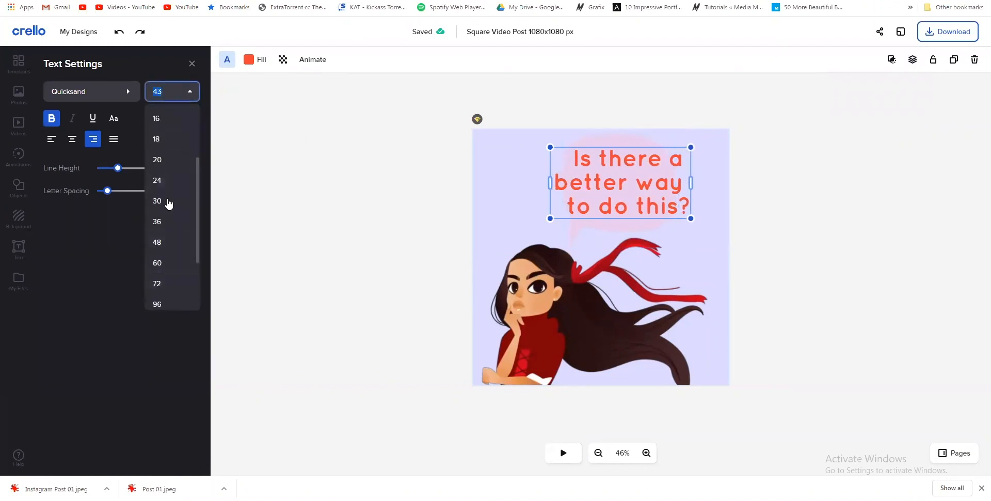
{"action": "left_click", "coordinate": [164, 230]}
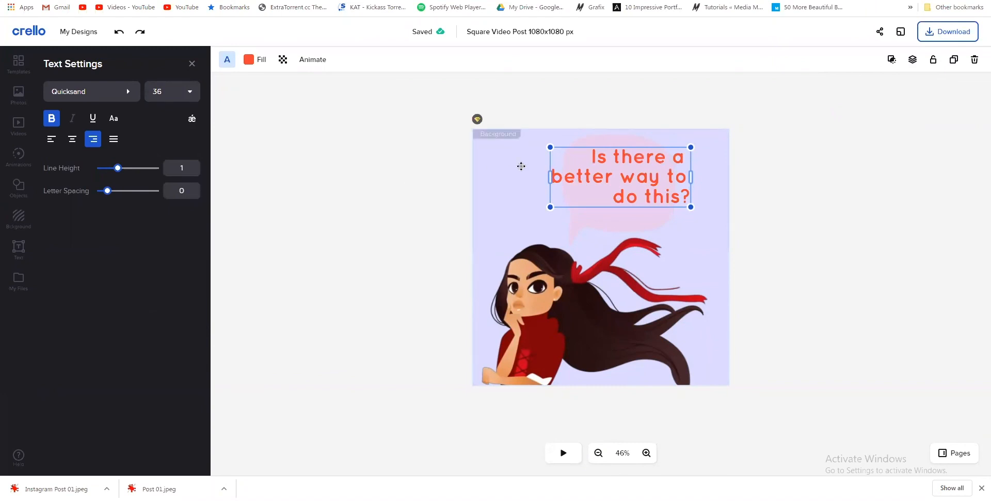
{"action": "left_click_drag", "start_coordinate": [550, 177], "coordinate": [573, 177]}
{"action": "left_click_drag", "start_coordinate": [633, 177], "coordinate": [623, 183]}
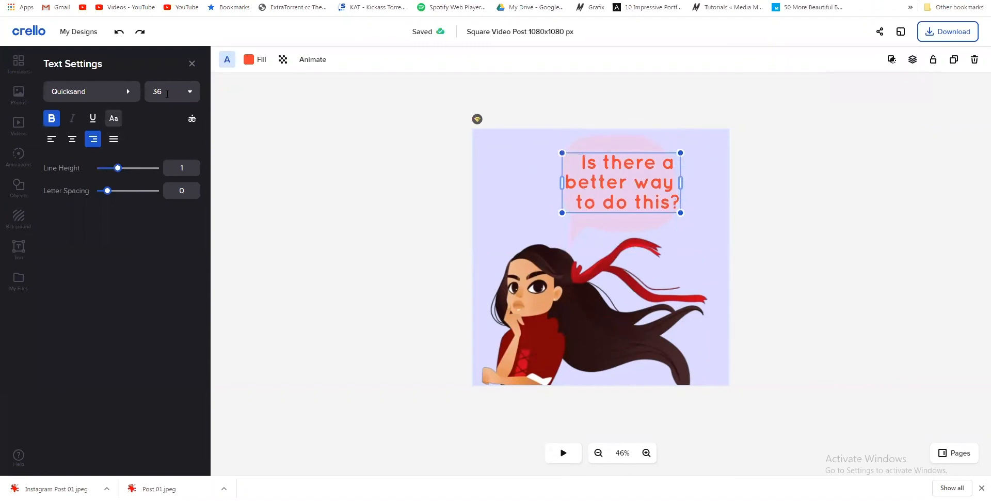
- Recolour the headline text black (#000000) and fill the speech bubble behind it with white
{"action": "left_click", "coordinate": [249, 59]}
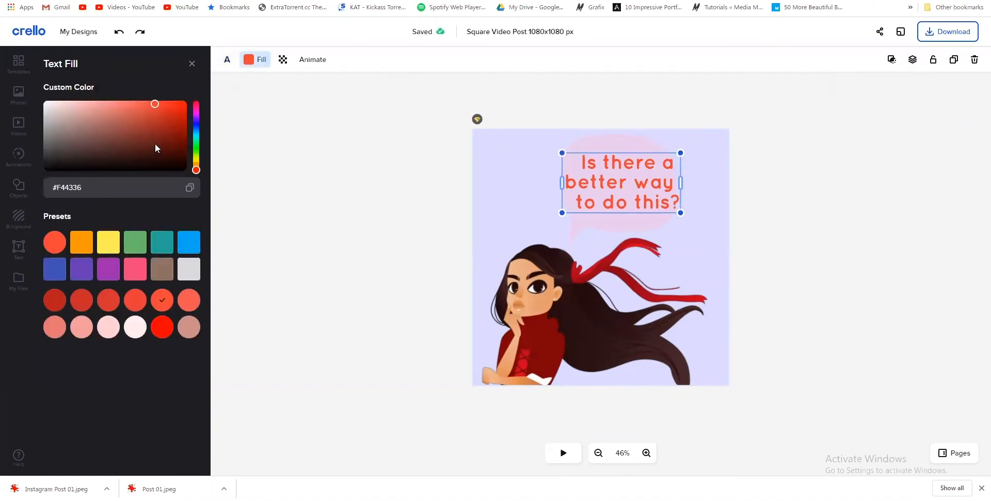
{"action": "left_click_drag", "start_coordinate": [155, 148], "coordinate": [43, 170]}
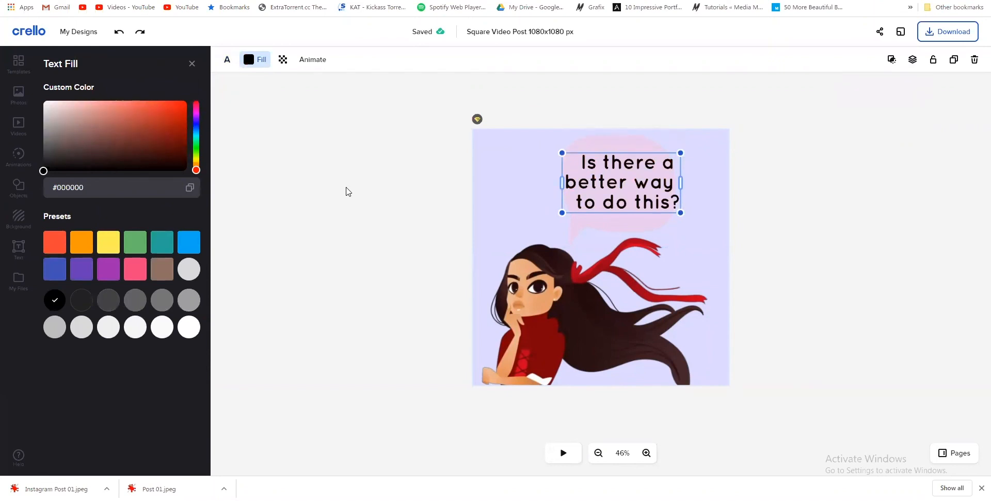
{"action": "left_click", "coordinate": [566, 219]}
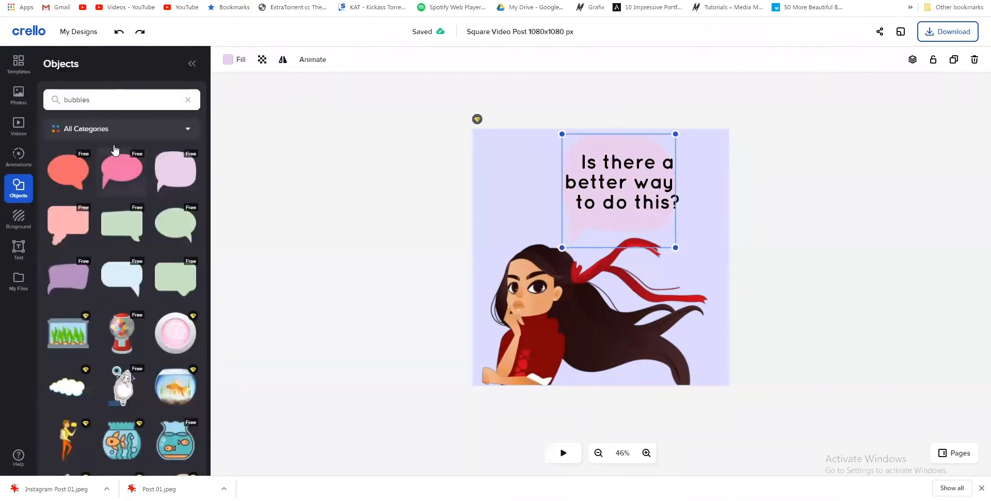
{"action": "left_click", "coordinate": [230, 60]}
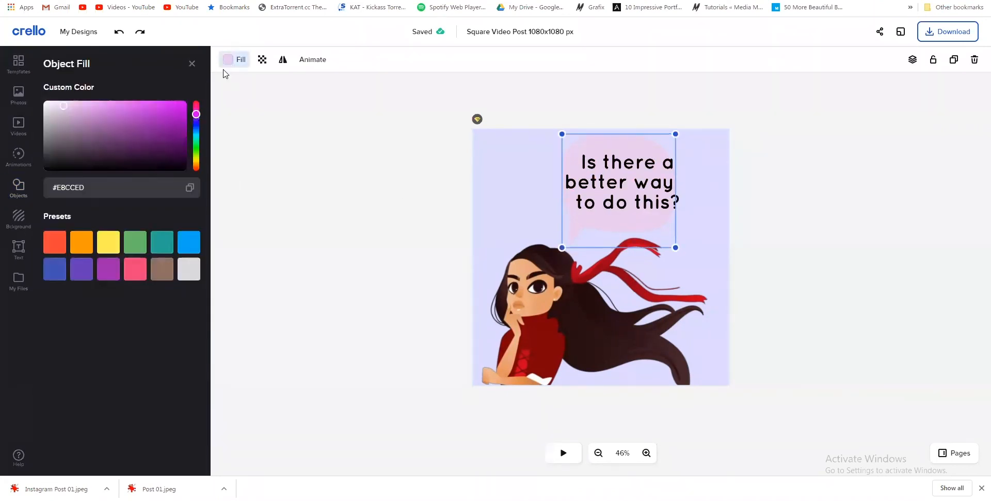
{"action": "left_click_drag", "start_coordinate": [114, 121], "coordinate": [43, 101]}
{"action": "left_click", "coordinate": [268, 162]}
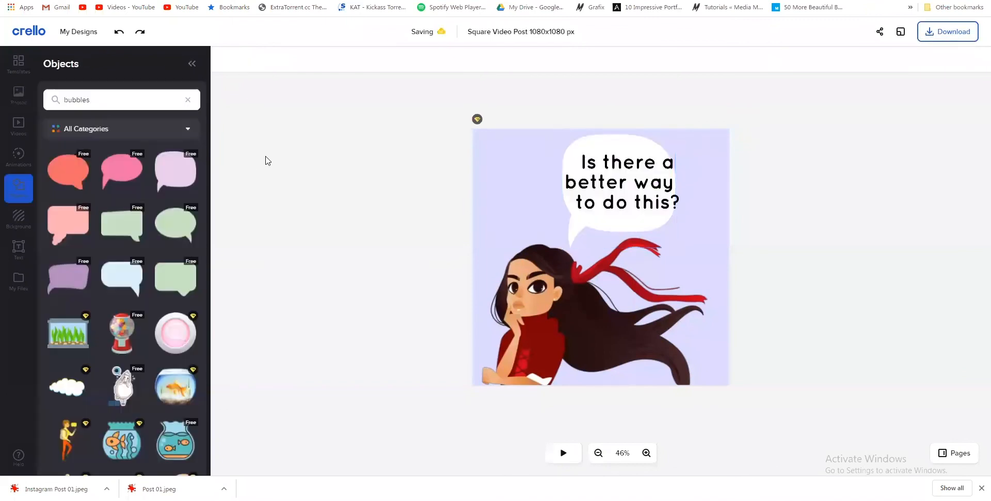
- Set the headline's line height to 0.9 and narrow its text box so the text wraps onto four lines
{"action": "left_click", "coordinate": [196, 64]}
{"action": "left_click", "coordinate": [451, 174]}
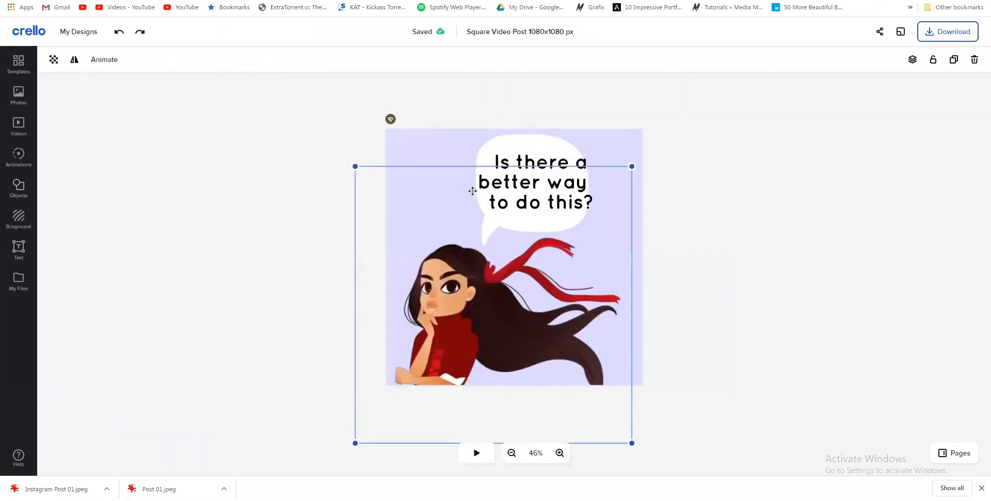
{"action": "left_click", "coordinate": [454, 186]}
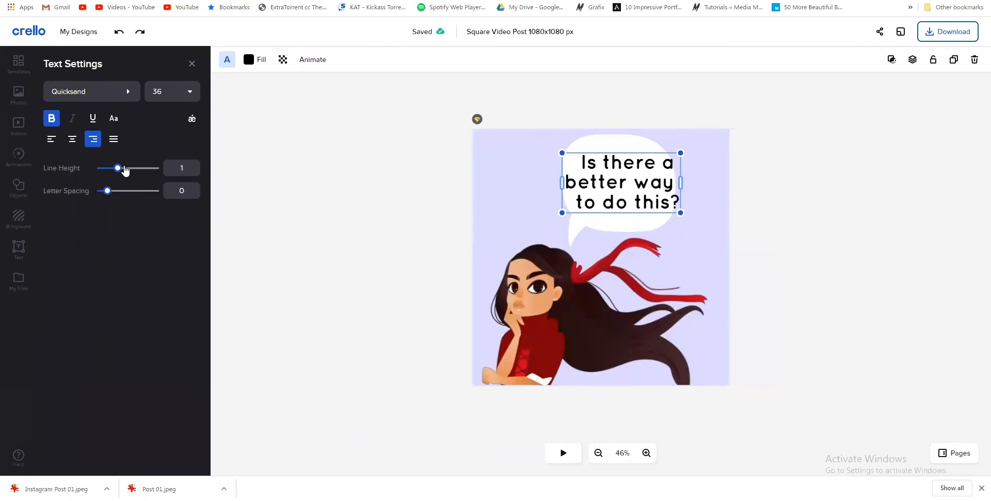
{"action": "left_click_drag", "start_coordinate": [119, 168], "coordinate": [115, 168]}
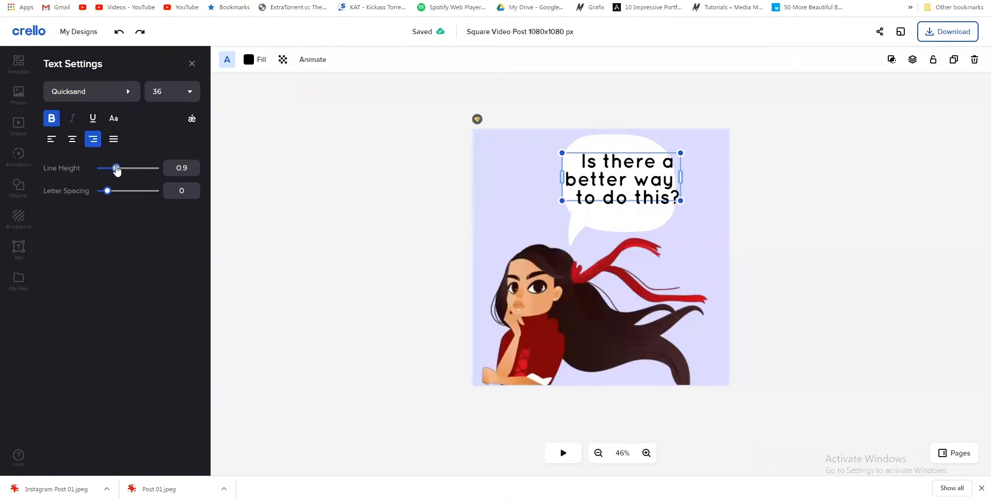
{"action": "left_click_drag", "start_coordinate": [680, 180], "coordinate": [668, 183]}
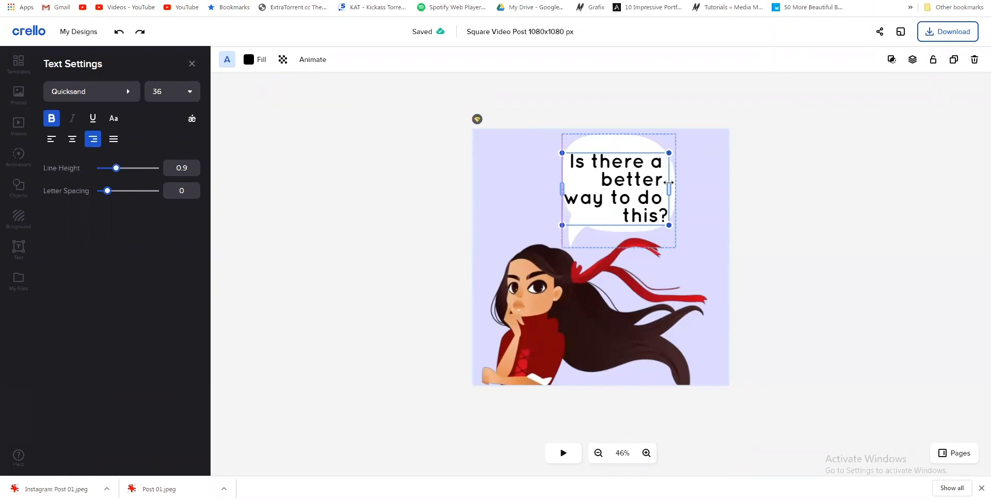
{"action": "left_click_drag", "start_coordinate": [563, 189], "coordinate": [460, 190]}
- Undo the headline's moves off the canvas, back to its place inside the speech bubble, and deselect it
{"action": "key", "text": "ctrl+z"}
{"action": "key", "text": "ctrl+z"}
{"action": "key", "text": "ctrl+z"}
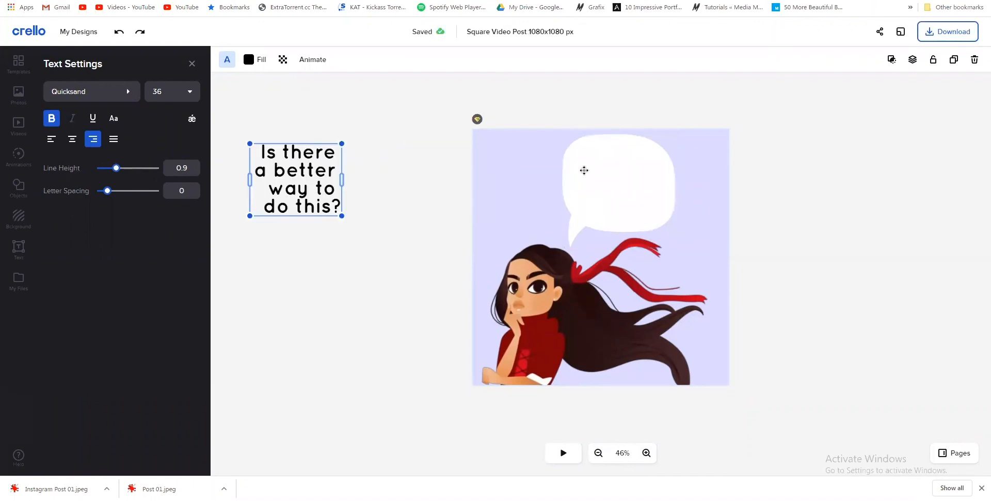
{"action": "key", "text": "ctrl+z"}
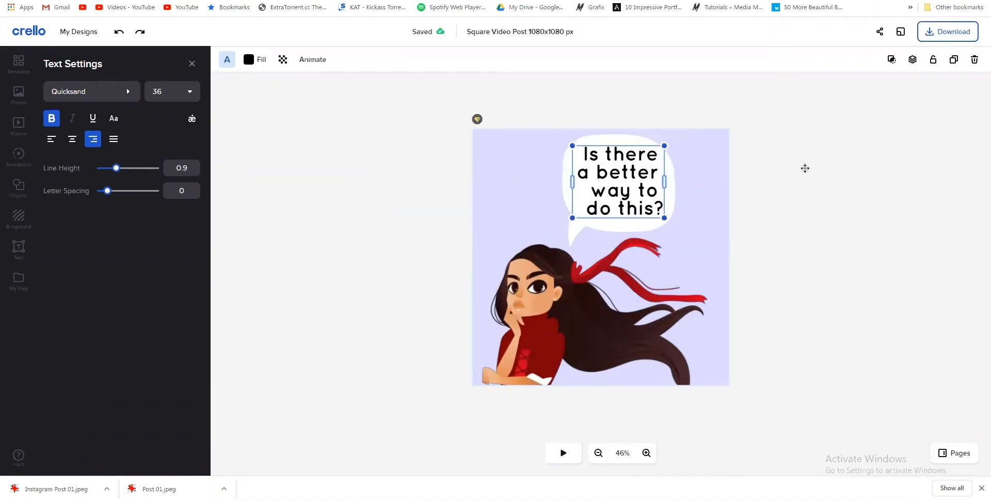
{"action": "key", "text": "ctrl+z"}
{"action": "key", "text": "ctrl+z"}
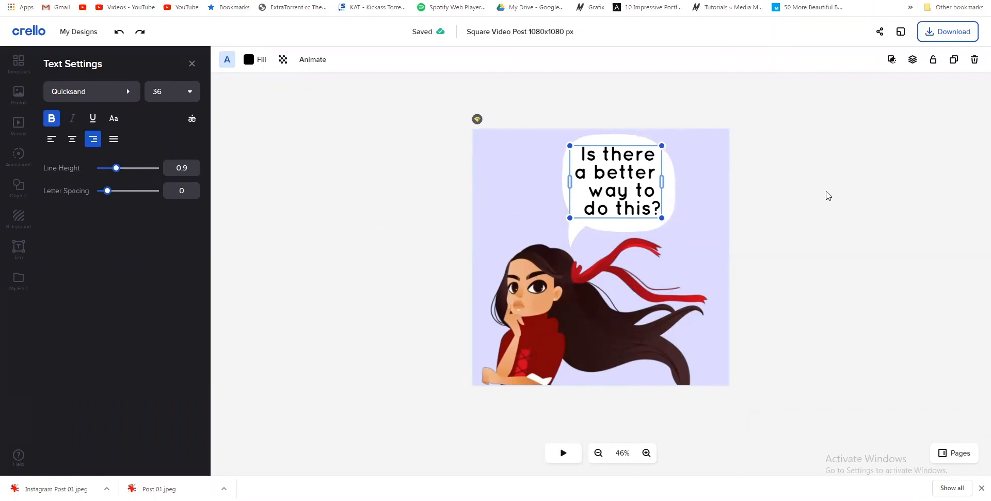
{"action": "left_click", "coordinate": [828, 195]}
- Change the background fill to turquoise (#00E3D9)
{"action": "left_click", "coordinate": [517, 150]}
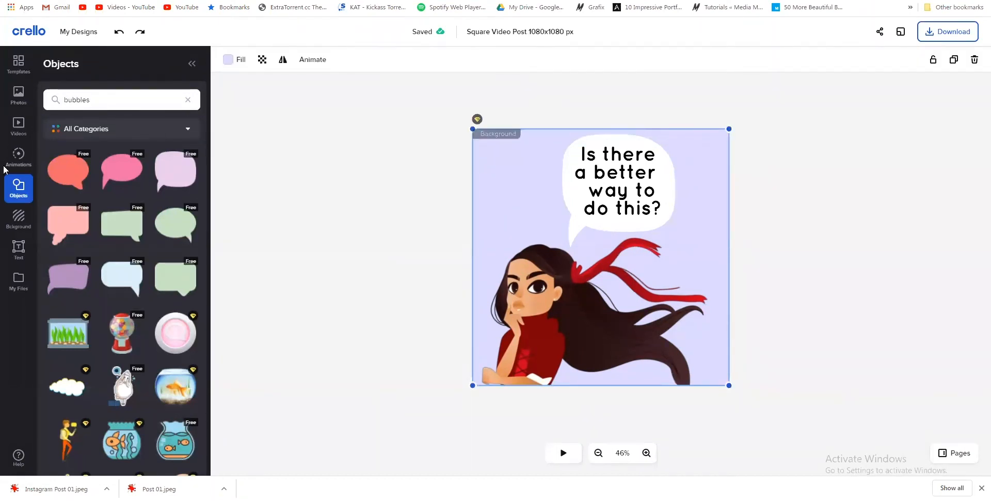
{"action": "left_click", "coordinate": [231, 61]}
{"action": "left_click_drag", "start_coordinate": [55, 107], "coordinate": [190, 111]}
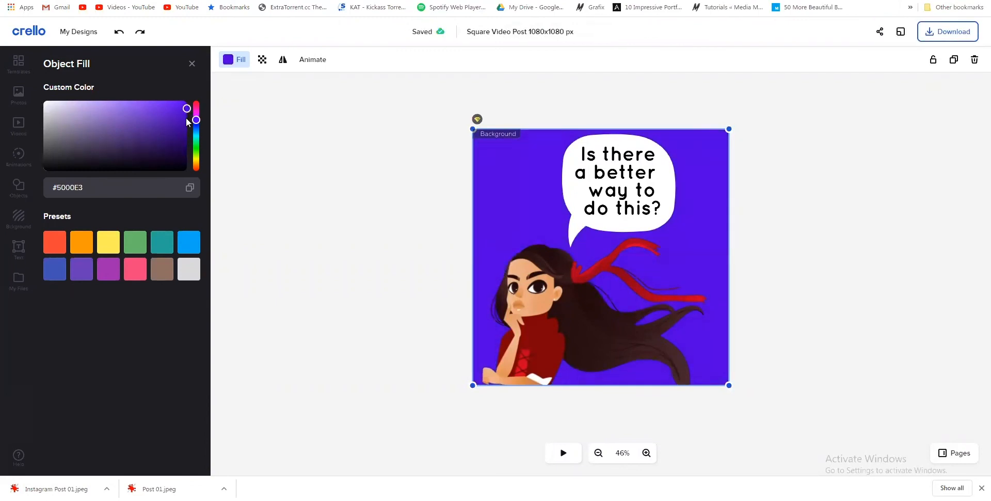
{"action": "left_click_drag", "start_coordinate": [196, 124], "coordinate": [195, 136]}
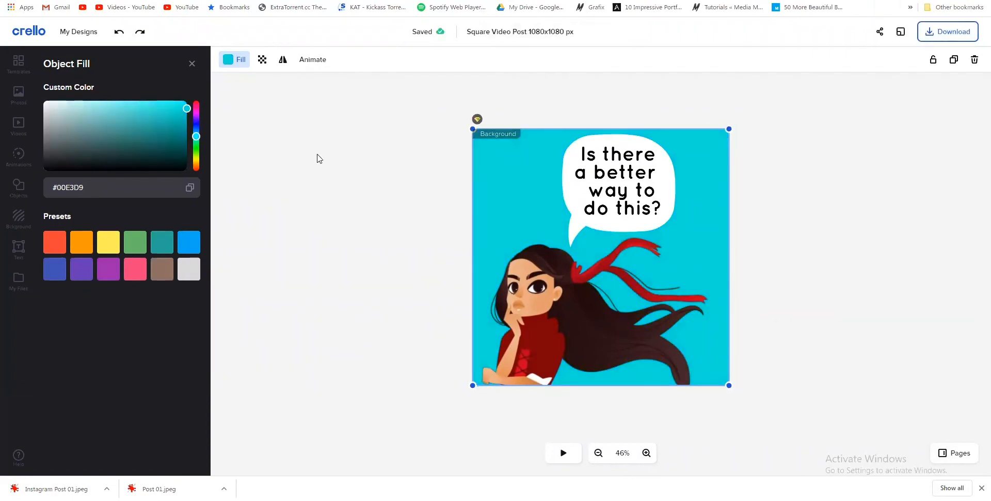
{"action": "left_click", "coordinate": [397, 233]}
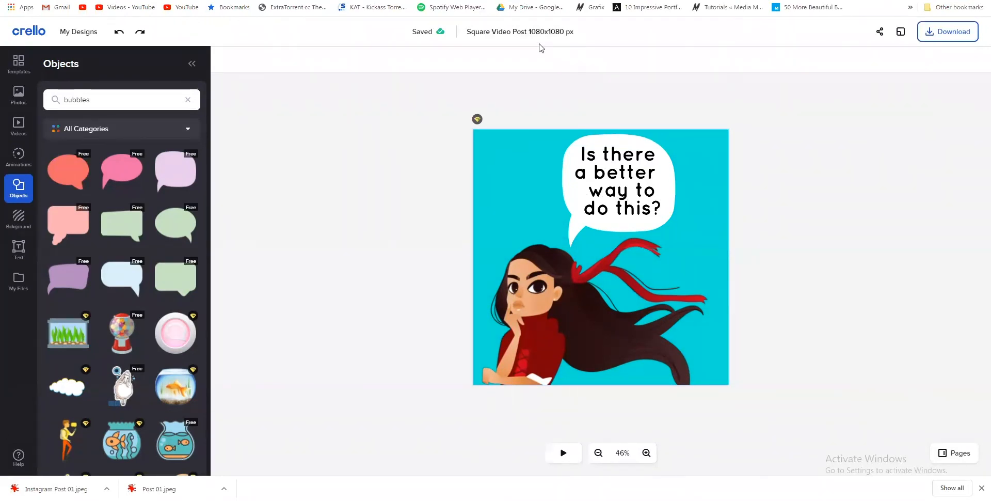
- Preview the animation and download the design as an MP4 named "Square Video Post 1080x1080 px"
{"action": "left_click", "coordinate": [557, 453]}
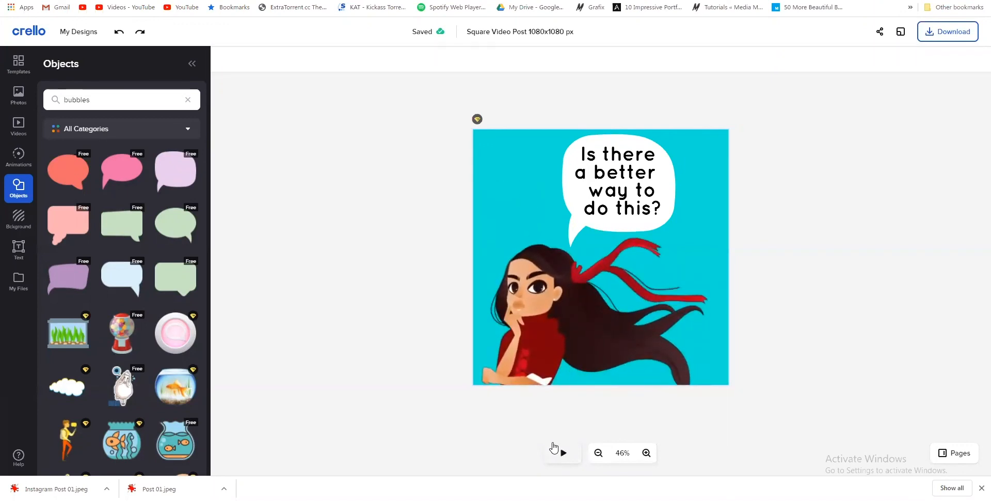
{"action": "left_click", "coordinate": [946, 33]}
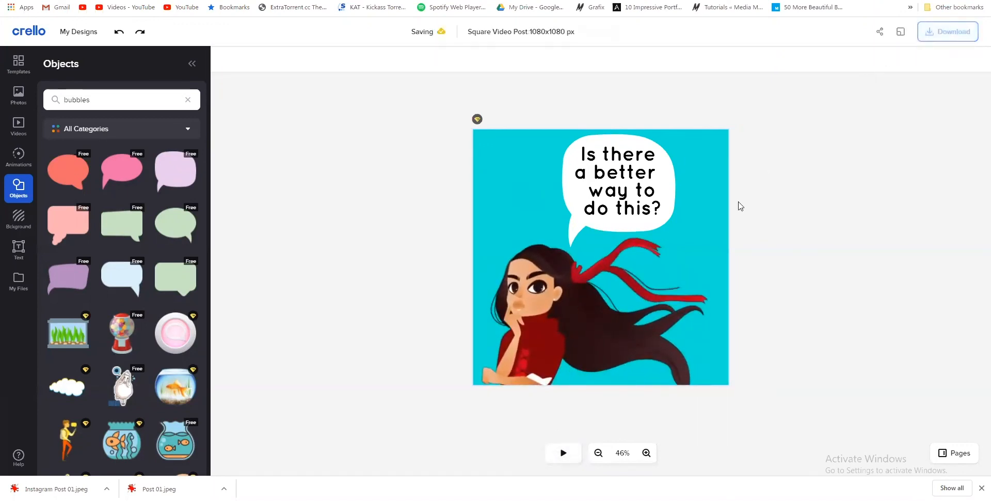
{"action": "left_click", "coordinate": [593, 240]}
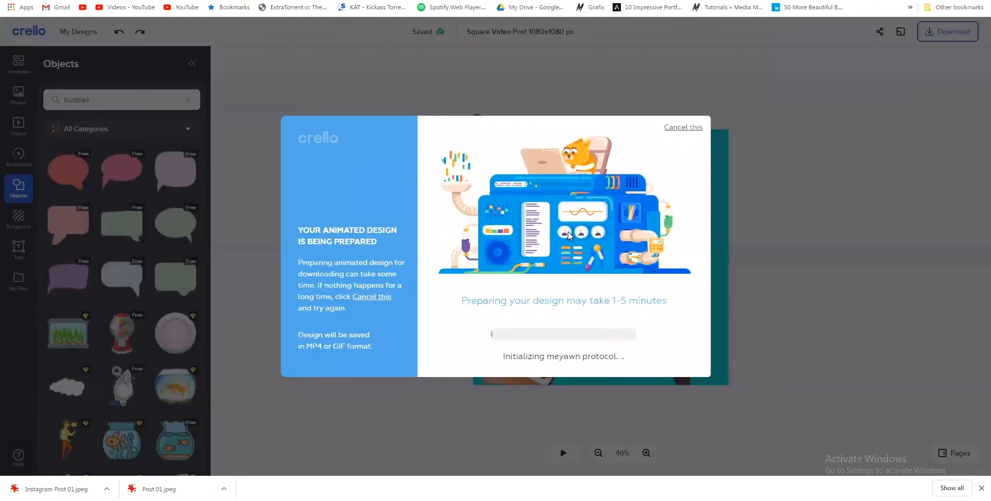
{"action": "left_click", "coordinate": [682, 128]}
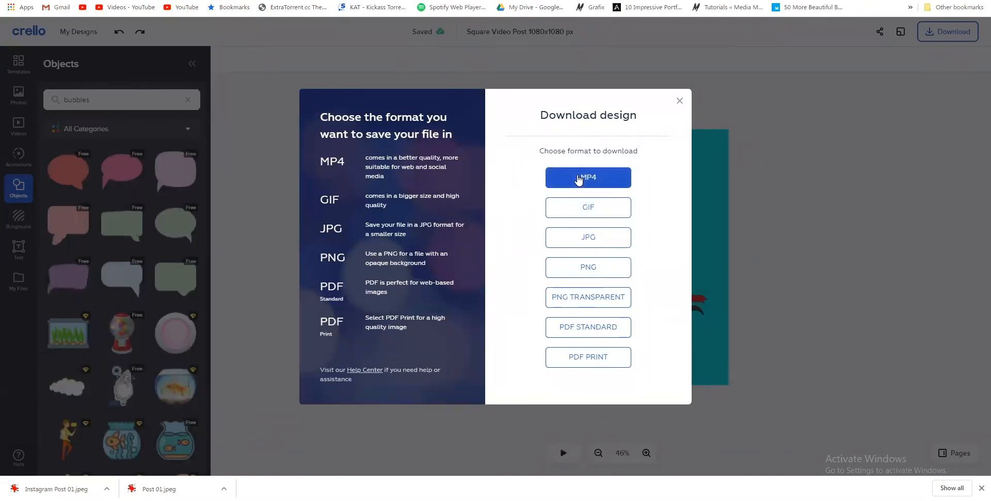
{"action": "left_click", "coordinate": [578, 179]}
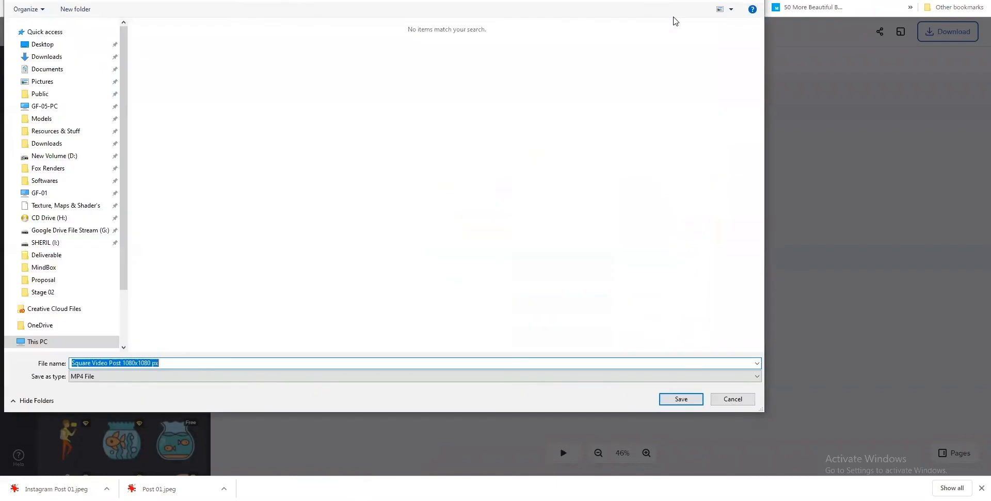
{"action": "left_click", "coordinate": [682, 399]}
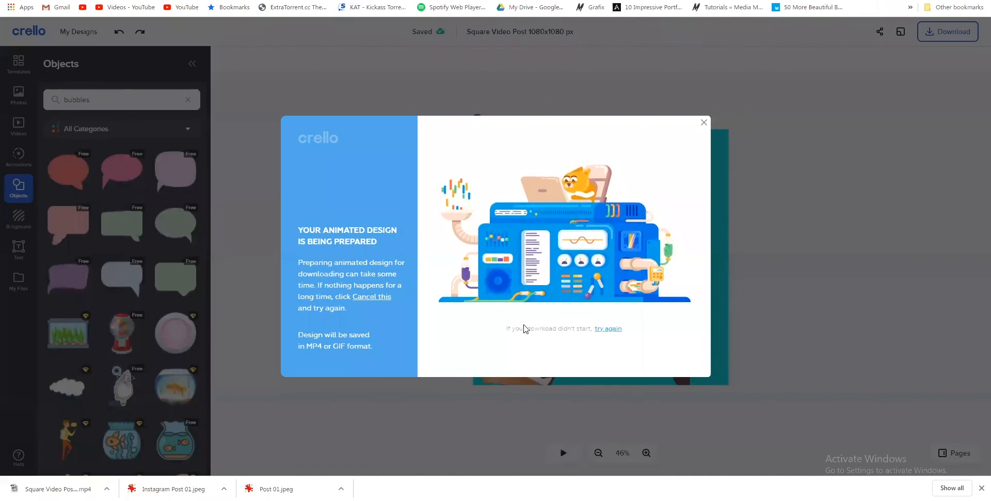
- Open the downloaded MP4 for viewing and dismiss the download dialog
{"action": "right_click", "coordinate": [99, 488]}
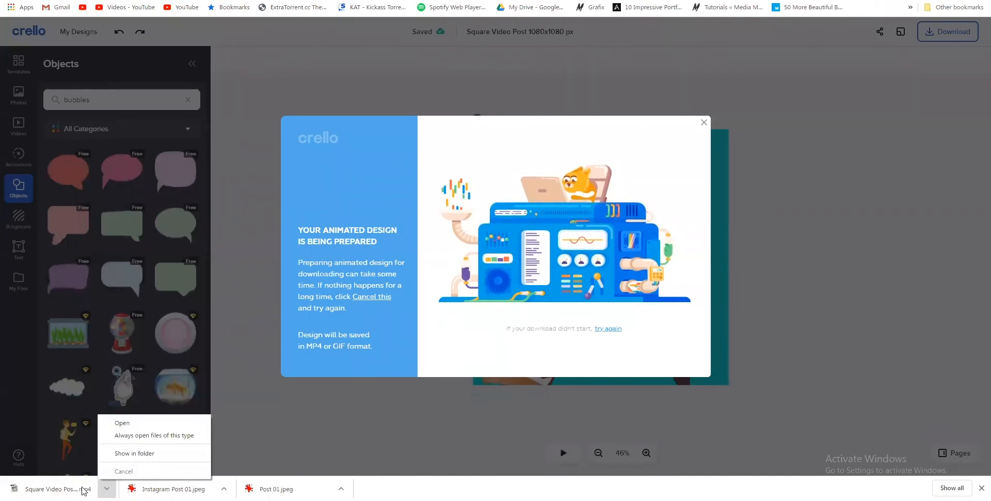
{"action": "left_click", "coordinate": [101, 487]}
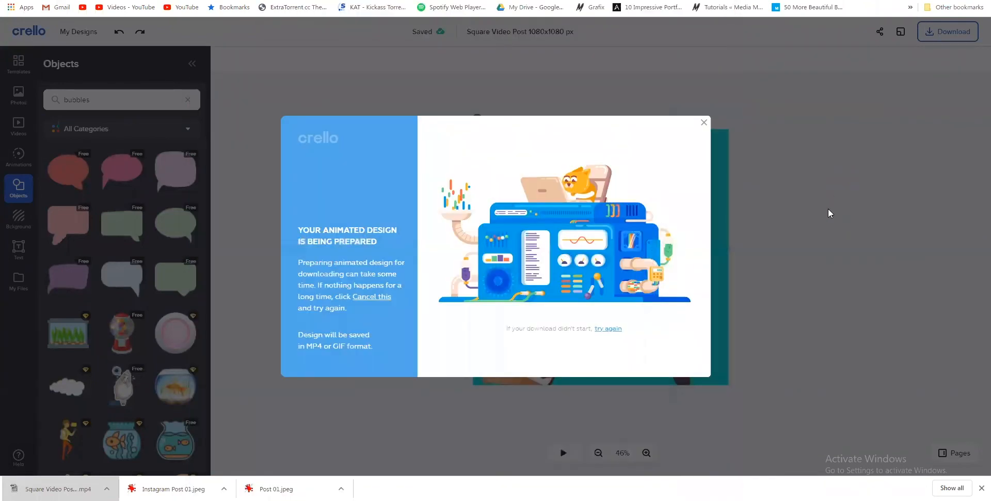
{"action": "left_click", "coordinate": [742, 255]}
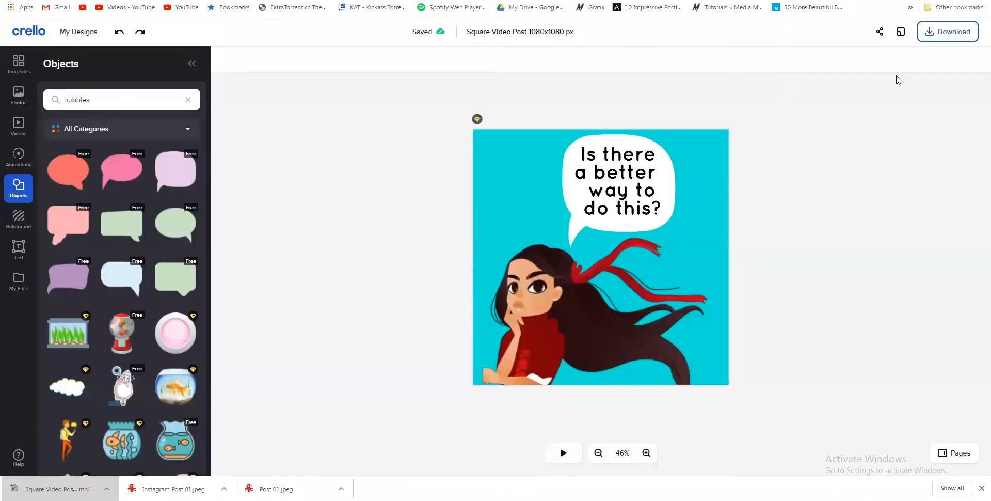
- Resize the design to Instagram Video Story (1080x1920) and enlarge the turquoise background over the white bands above and below it
{"action": "left_click", "coordinate": [901, 33]}
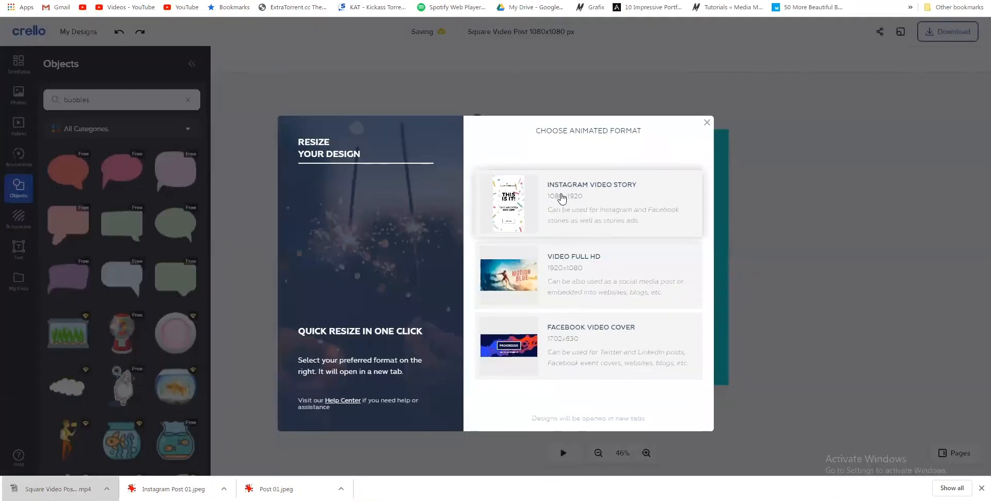
{"action": "left_click", "coordinate": [516, 207]}
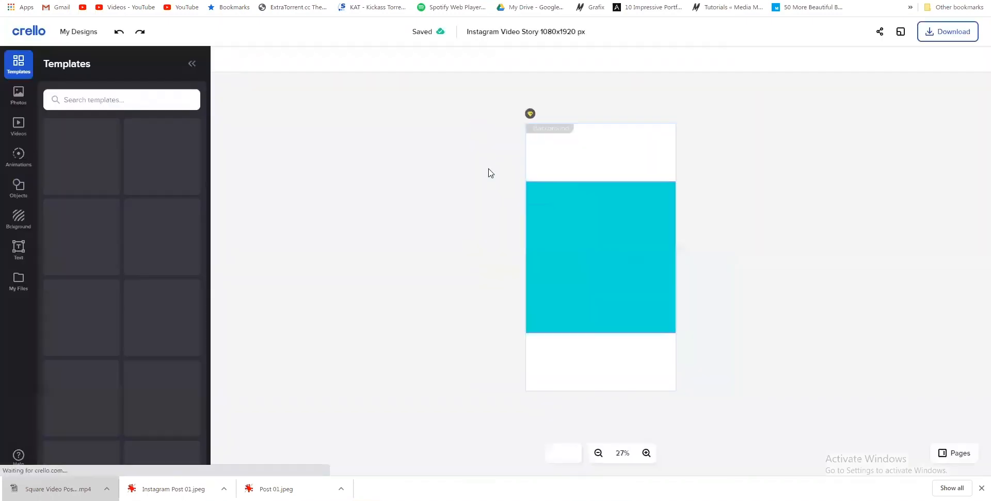
{"action": "left_click", "coordinate": [568, 185]}
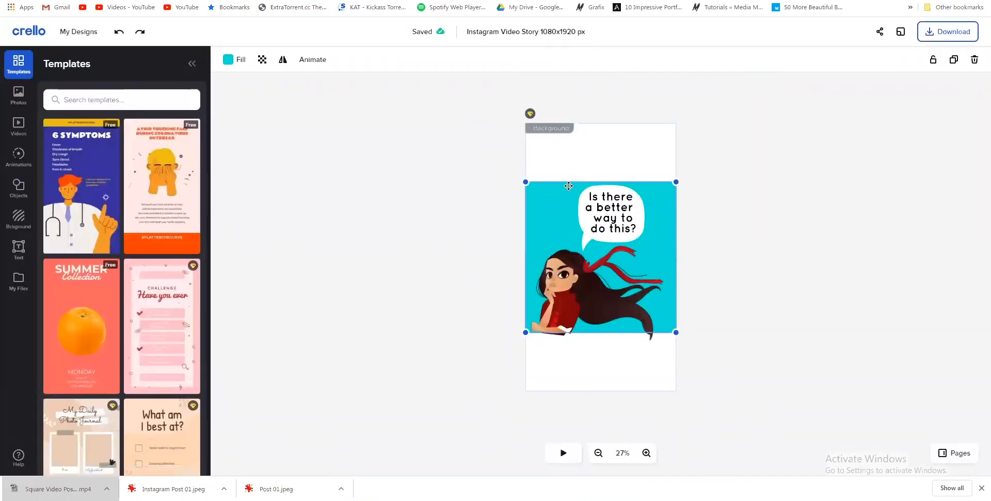
{"action": "left_click_drag", "start_coordinate": [527, 182], "coordinate": [492, 99]}
{"action": "left_click_drag", "start_coordinate": [676, 333], "coordinate": [717, 409]}
- Enlarge the woman animation and position it along the lower edge of the story
{"action": "left_click_drag", "start_coordinate": [584, 300], "coordinate": [613, 357]}
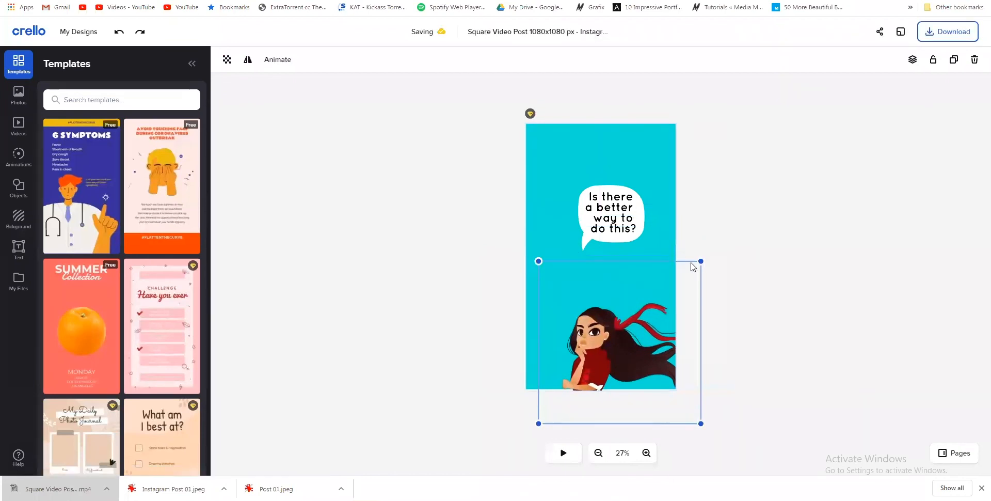
{"action": "left_click_drag", "start_coordinate": [701, 261], "coordinate": [771, 204]}
{"action": "left_click_drag", "start_coordinate": [613, 310], "coordinate": [586, 323]}
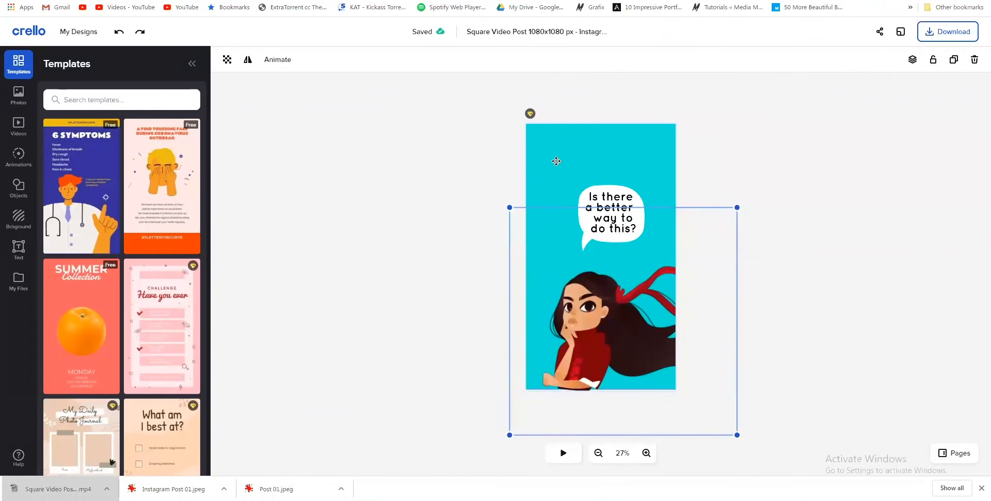
- Extend the background slightly past the story's lower edge and preview the animation
{"action": "left_click", "coordinate": [550, 136]}
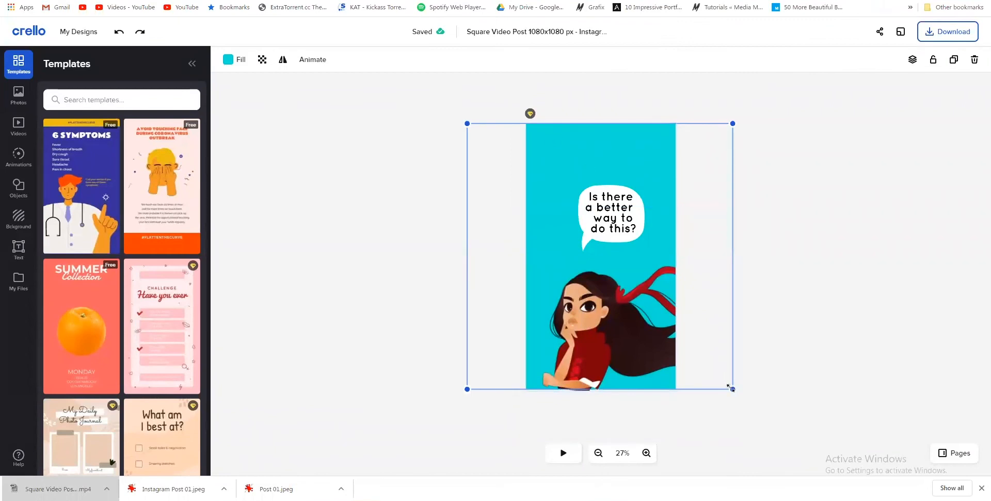
{"action": "left_click_drag", "start_coordinate": [732, 389], "coordinate": [737, 394]}
{"action": "left_click", "coordinate": [685, 419]}
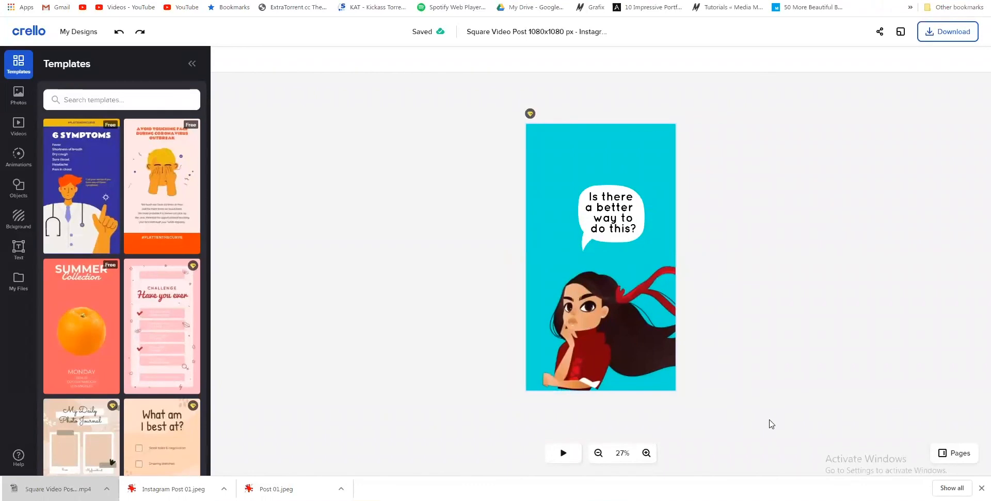
{"action": "left_click", "coordinate": [561, 452]}
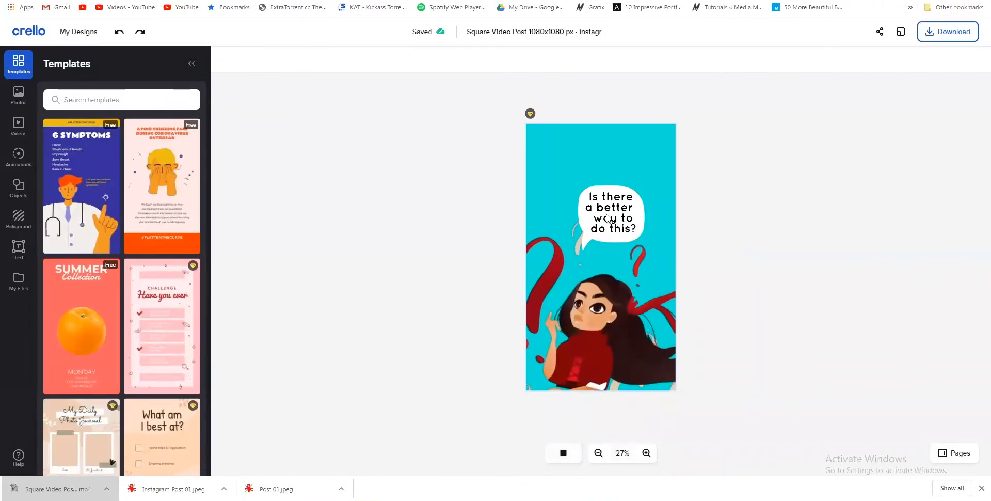
- Enlarge the speech bubble and centre it horizontally above the woman's head
{"action": "left_click", "coordinate": [606, 186]}
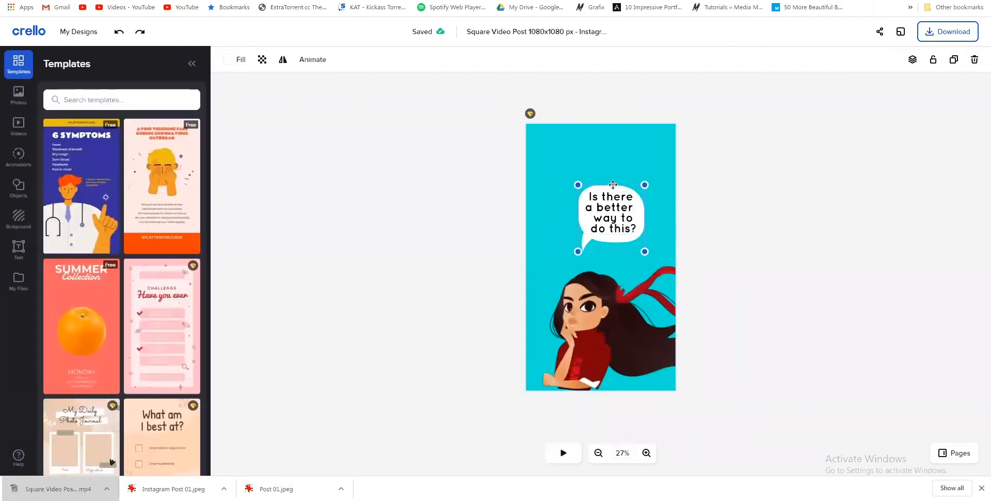
{"action": "left_click_drag", "start_coordinate": [644, 184], "coordinate": [680, 146]}
{"action": "left_click_drag", "start_coordinate": [628, 163], "coordinate": [602, 168]}
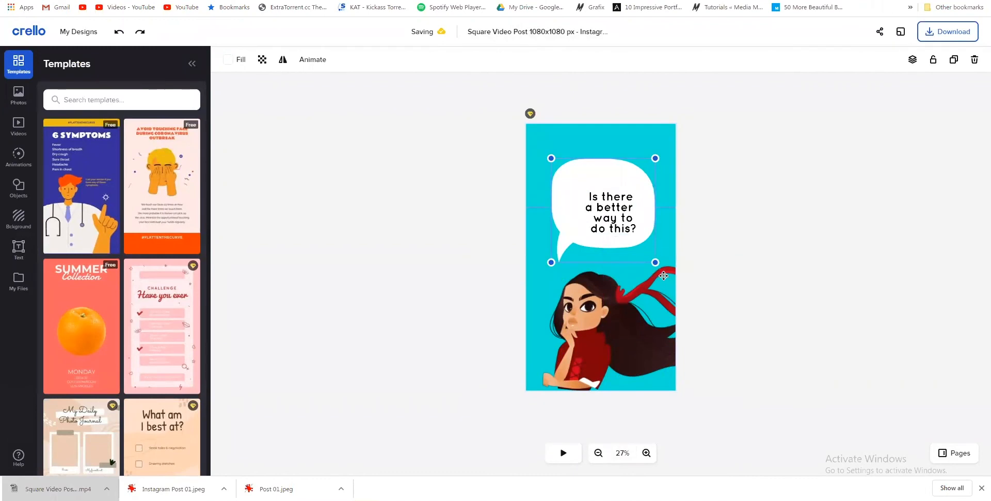
- Rotate the speech bubble so its tail points down at the woman's head, and enlarge and centre the text inside it
{"action": "left_click", "coordinate": [663, 275]}
{"action": "left_click", "coordinate": [626, 177]}
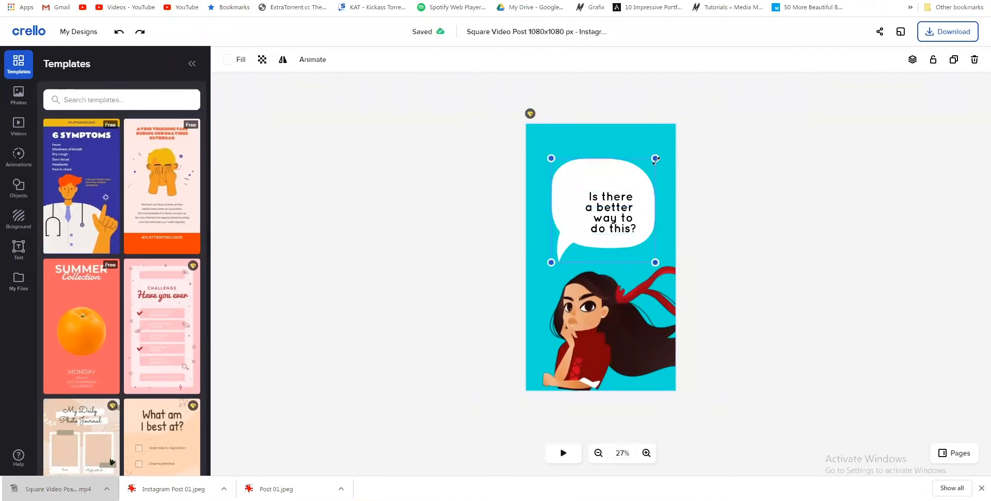
{"action": "left_click_drag", "start_coordinate": [661, 150], "coordinate": [650, 136]}
{"action": "left_click_drag", "start_coordinate": [580, 178], "coordinate": [642, 178]}
{"action": "left_click", "coordinate": [583, 184]}
{"action": "left_click", "coordinate": [598, 195]}
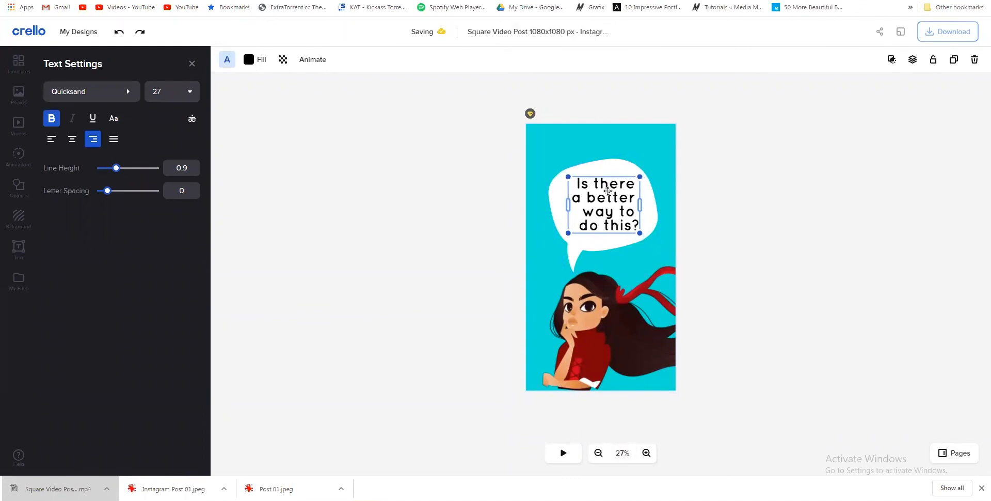
{"action": "left_click", "coordinate": [730, 199]}
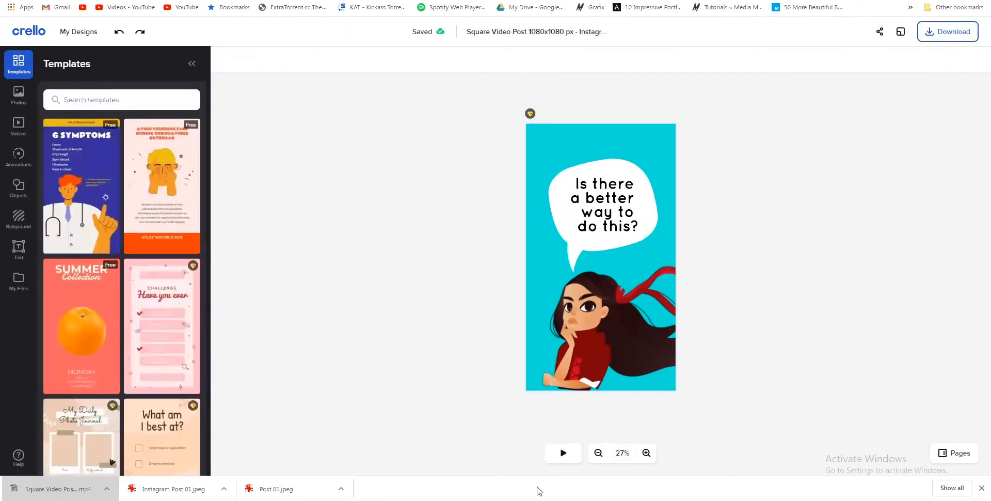
- Preview the animation and download the story as an MP4 named "Square Video Post 1080x1080 px - Instagram Video Story"
{"action": "left_click", "coordinate": [563, 454]}
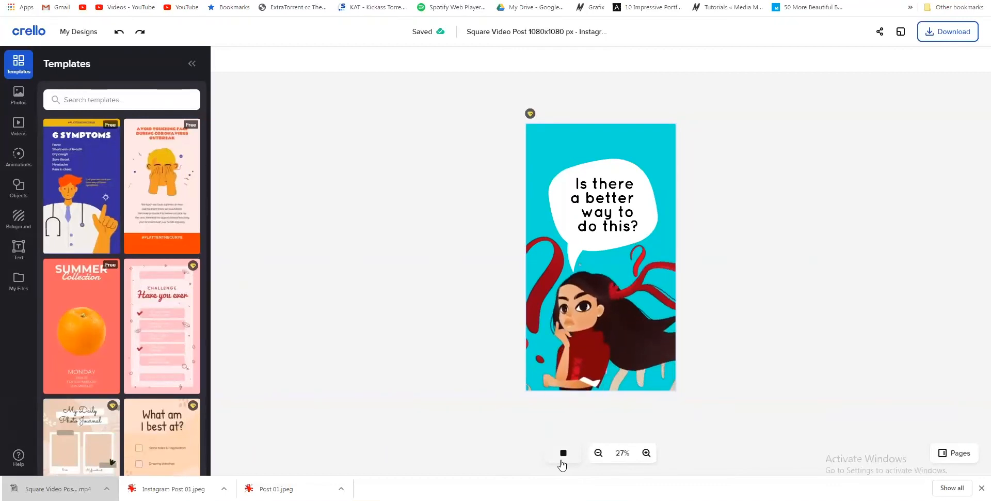
{"action": "left_click", "coordinate": [563, 461]}
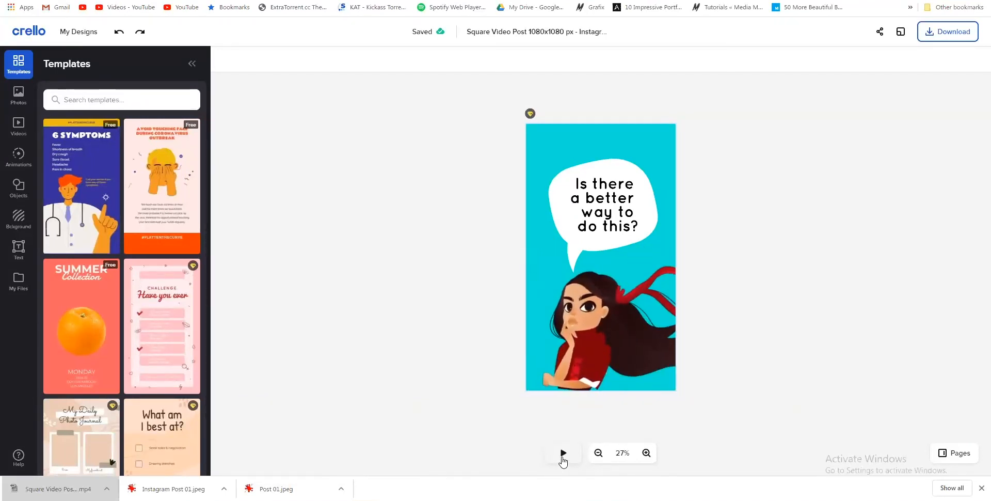
{"action": "left_click", "coordinate": [937, 31]}
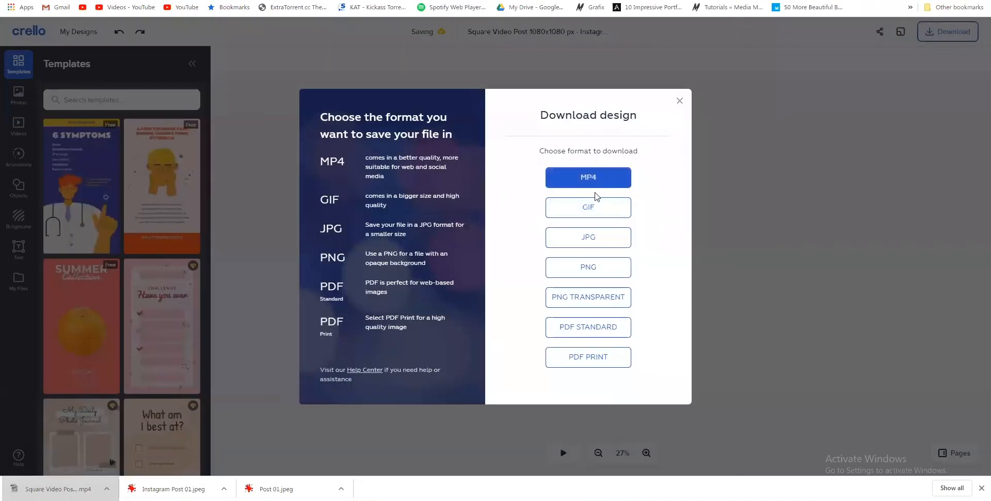
{"action": "left_click", "coordinate": [593, 182]}
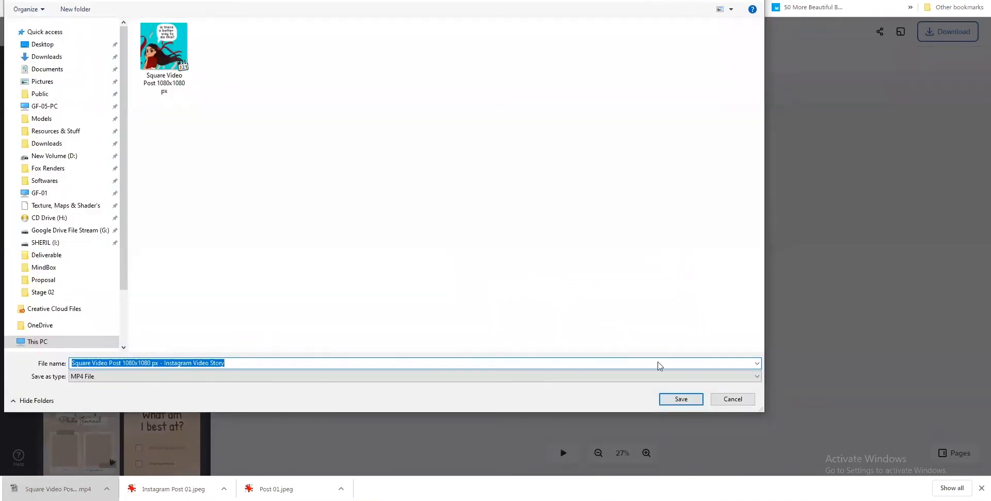
{"action": "left_click", "coordinate": [688, 401]}
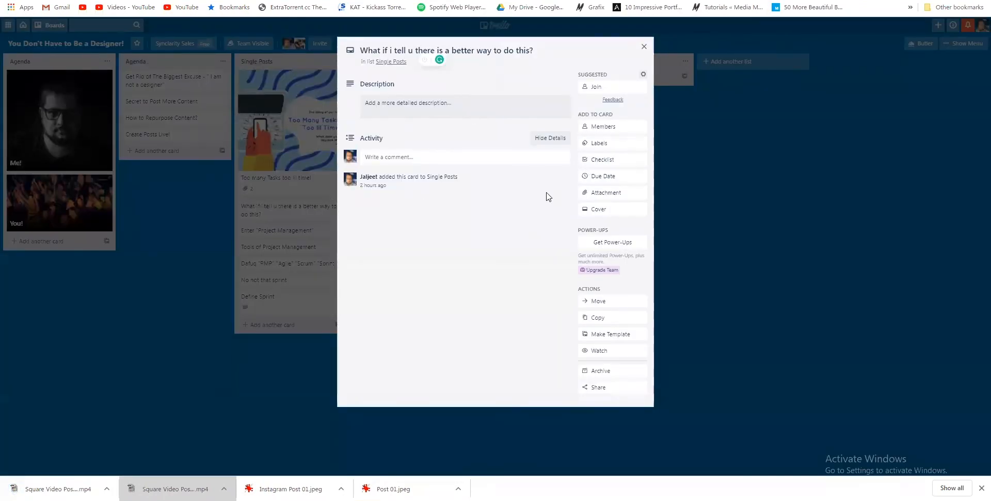
- Attach the square and Instagram story MP4 files to the Trello card "What if i tell u there is a better way to do this?"
{"action": "left_click", "coordinate": [601, 197]}
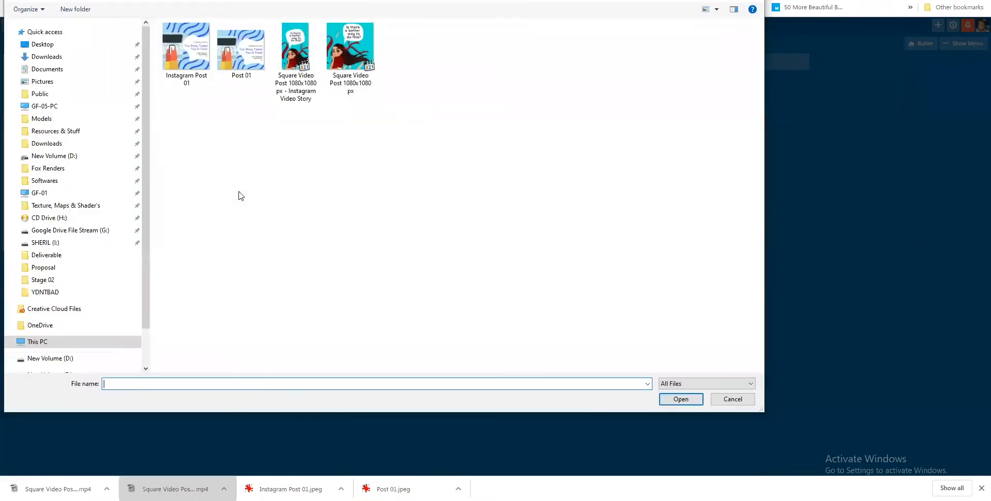
{"action": "left_click", "coordinate": [296, 62]}
{"action": "left_click", "coordinate": [350, 81], "text": "ctrl"}
{"action": "key", "text": "Return"}
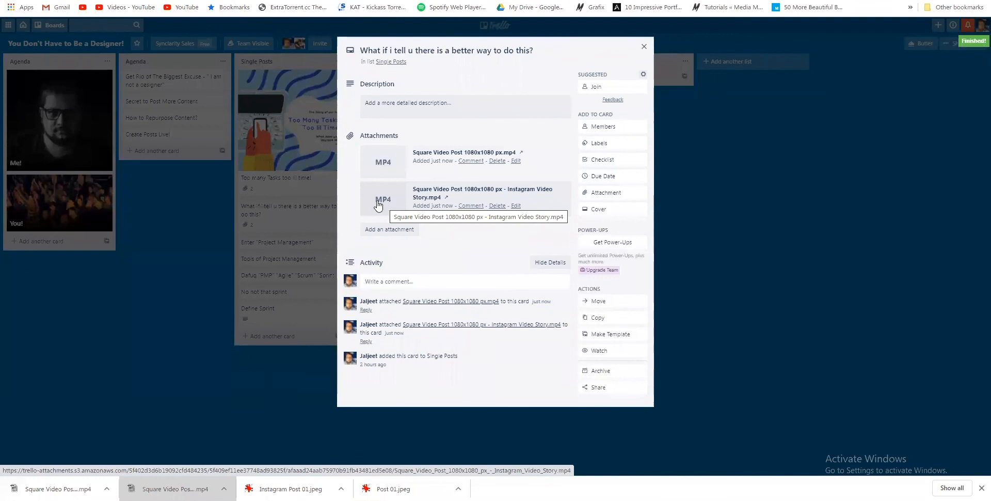
{"action": "left_click", "coordinate": [195, 226]}
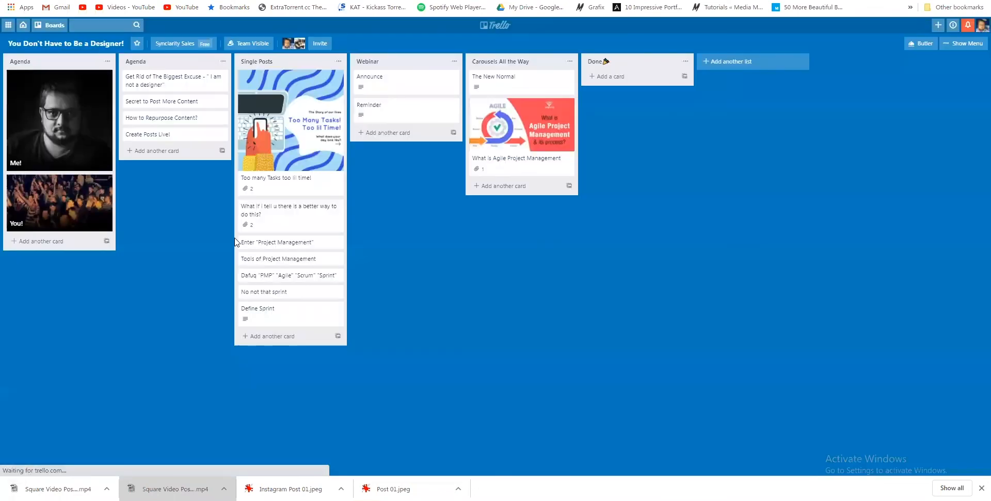
- Review the "Too many Tasks too lil time!" card's Instagram Post 01.jpeg attachment and the "Enter "Project Management"" card
{"action": "left_click", "coordinate": [258, 242]}
{"action": "left_click", "coordinate": [141, 212]}
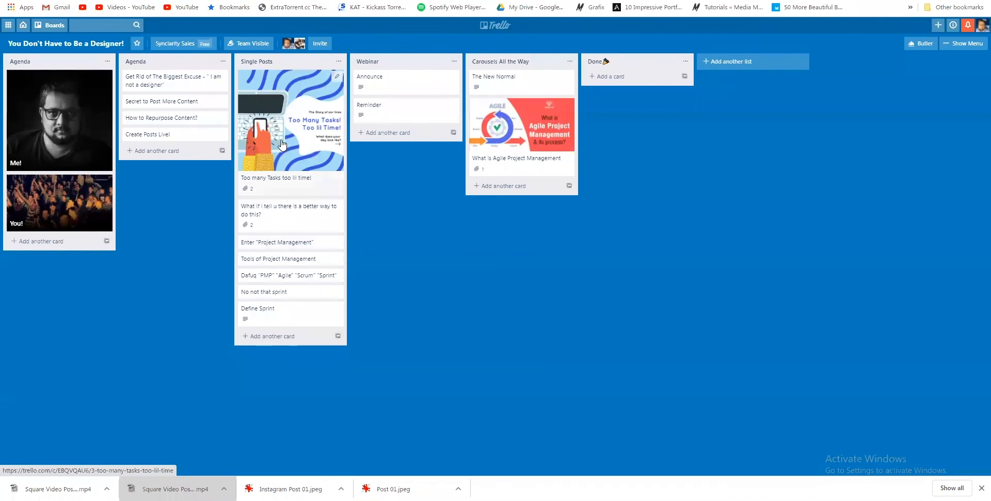
{"action": "left_click", "coordinate": [330, 176]}
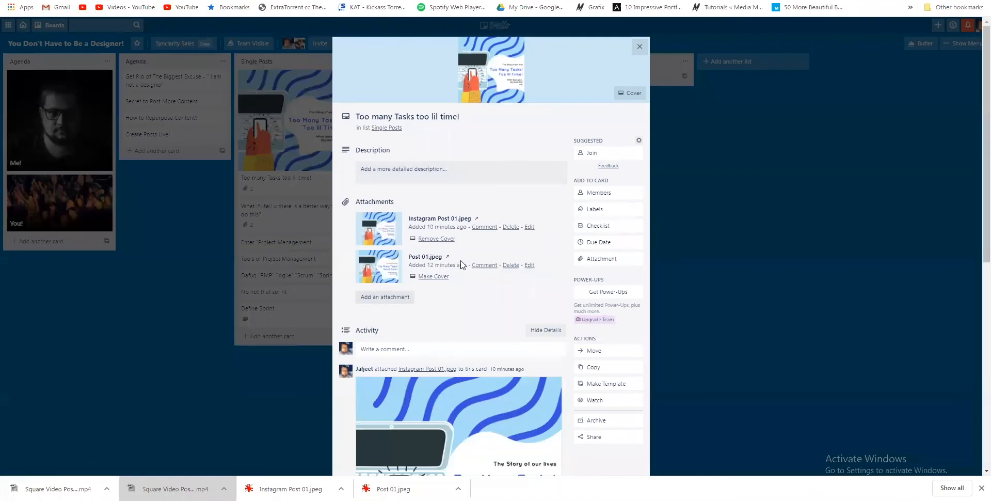
{"action": "left_click", "coordinate": [340, 279]}
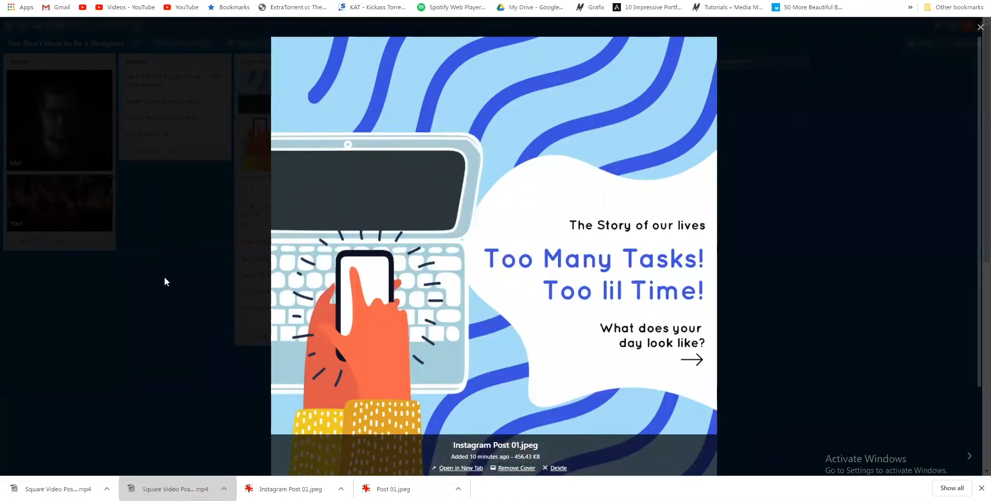
{"action": "left_click", "coordinate": [249, 226]}
{"action": "left_click", "coordinate": [287, 212]}
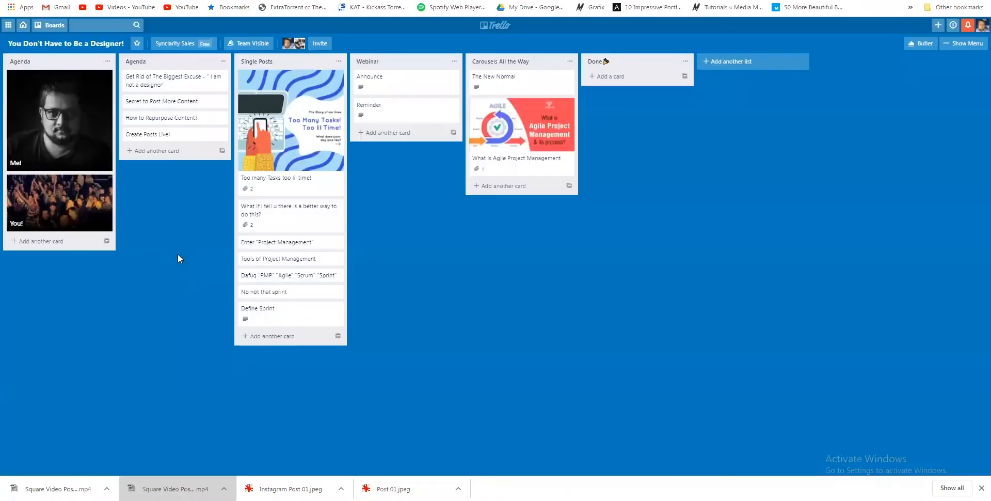
{"action": "key", "text": "Return"}
{"action": "left_click", "coordinate": [223, 208]}
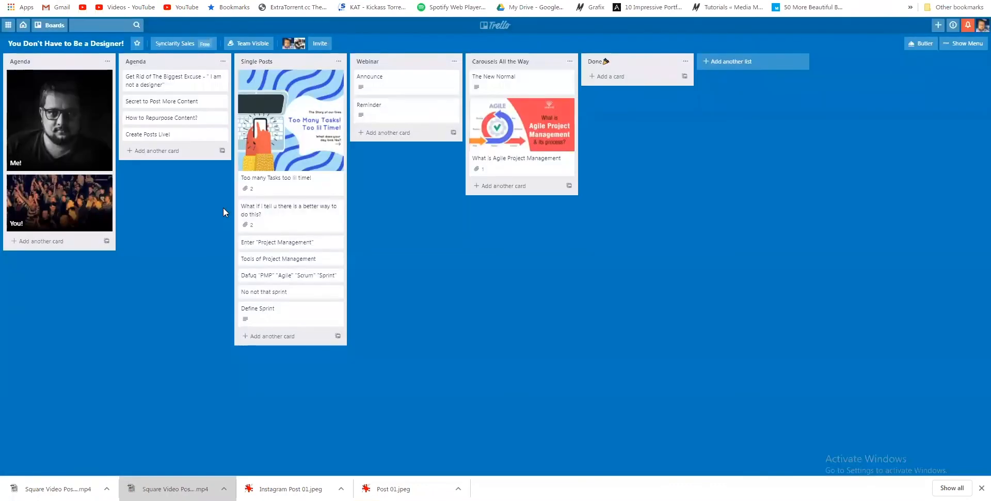
{"action": "left_click", "coordinate": [264, 246]}
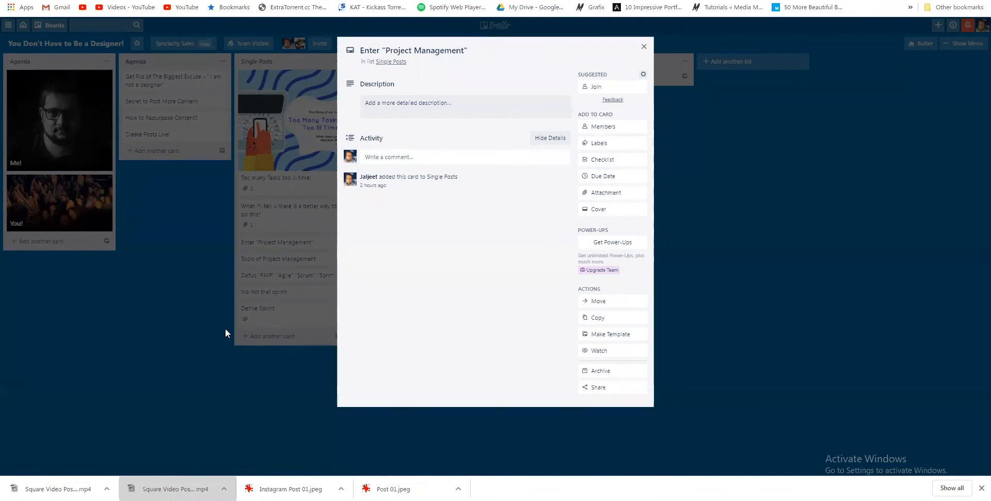
{"action": "left_click", "coordinate": [195, 329]}
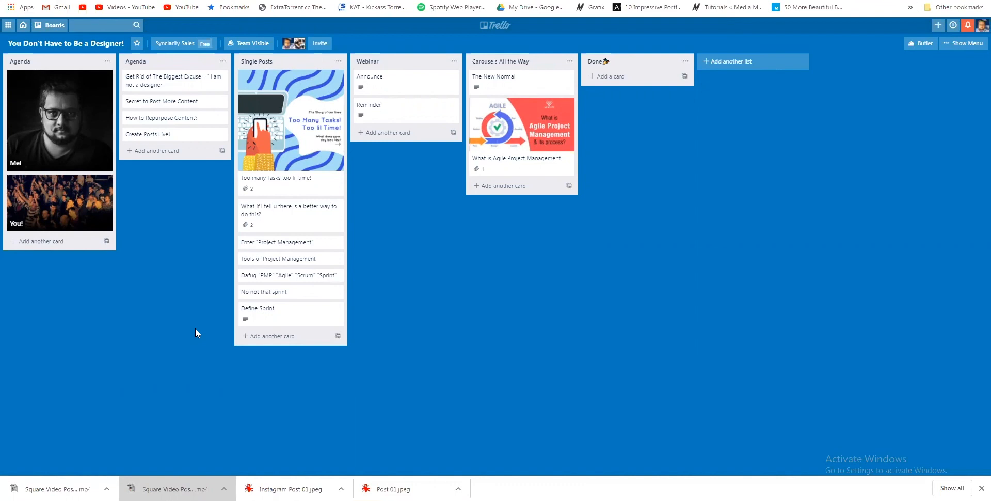
- Switch from the Trello board to Crello and open its home page
{"action": "key", "text": "ctrl+Tab"}
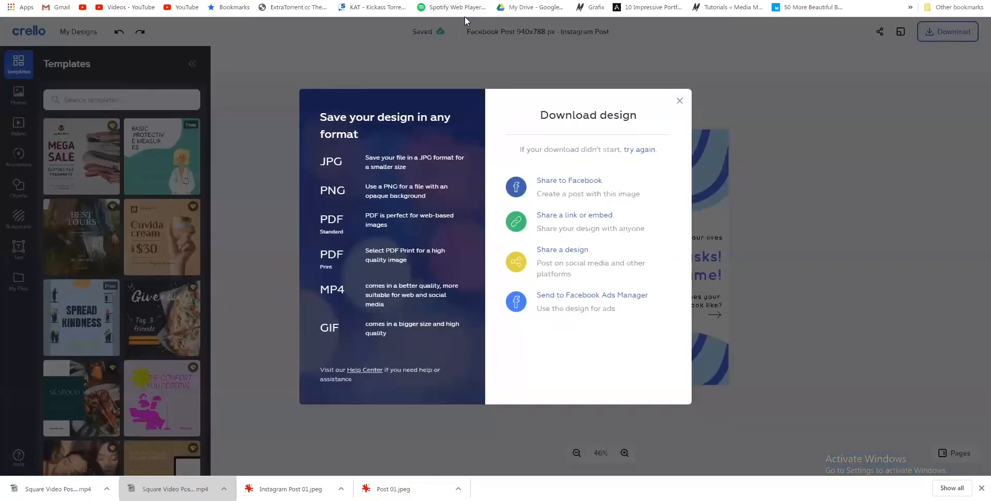
{"action": "key", "text": "ctrl+Tab"}
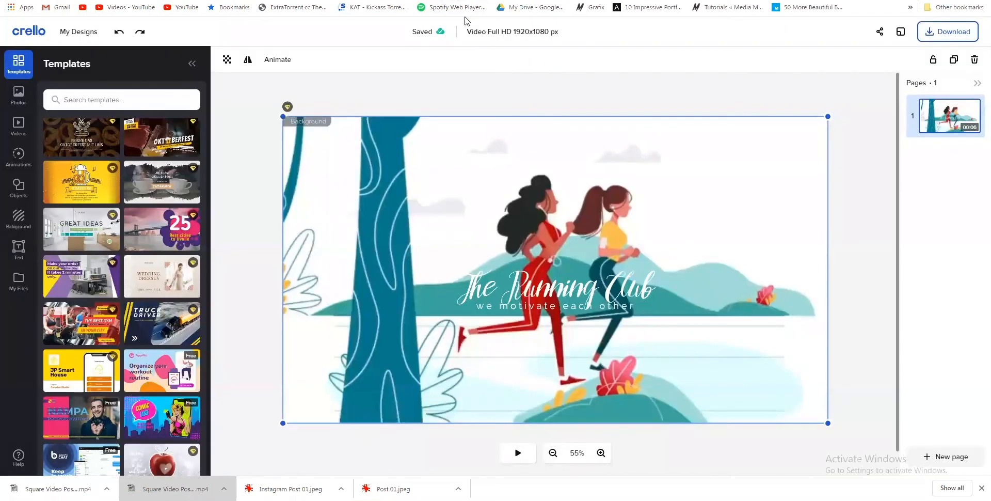
{"action": "key", "text": "ctrl+Tab"}
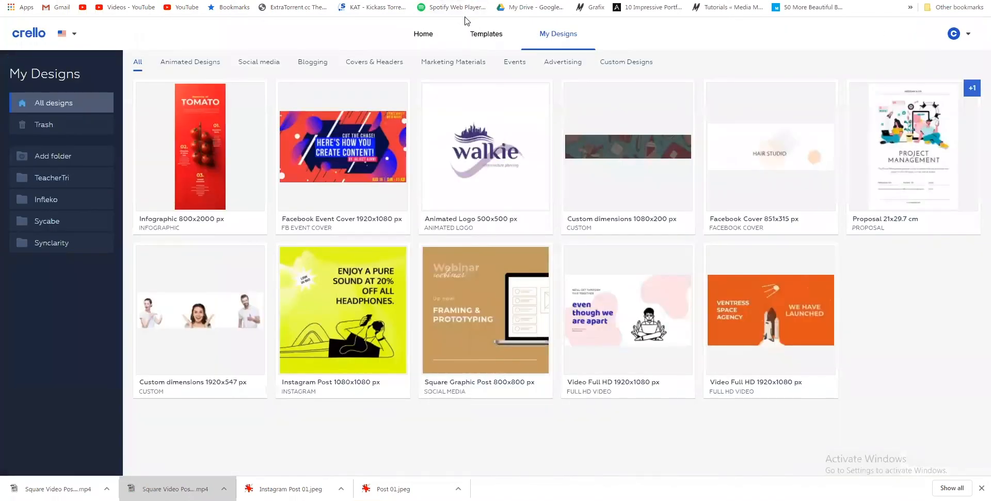
{"action": "key", "text": "ctrl+Tab"}
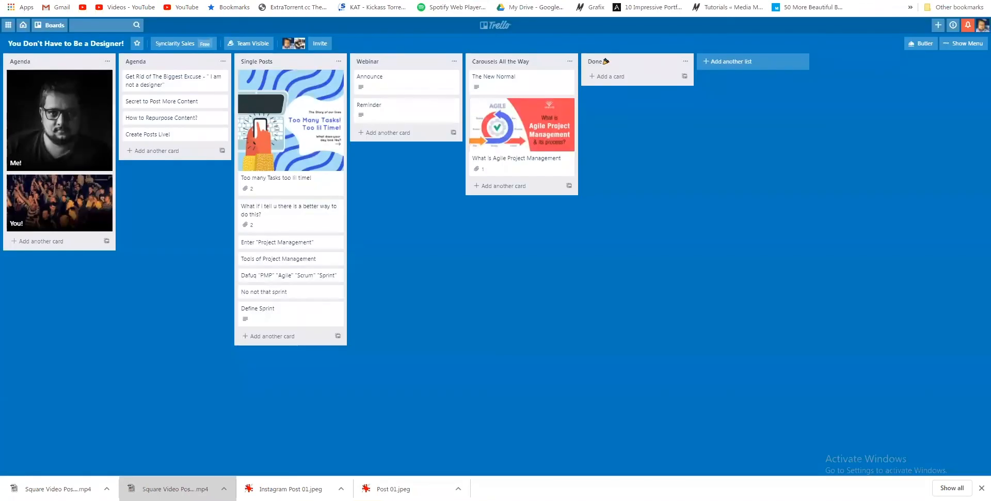
{"action": "key", "text": "ctrl+Tab"}
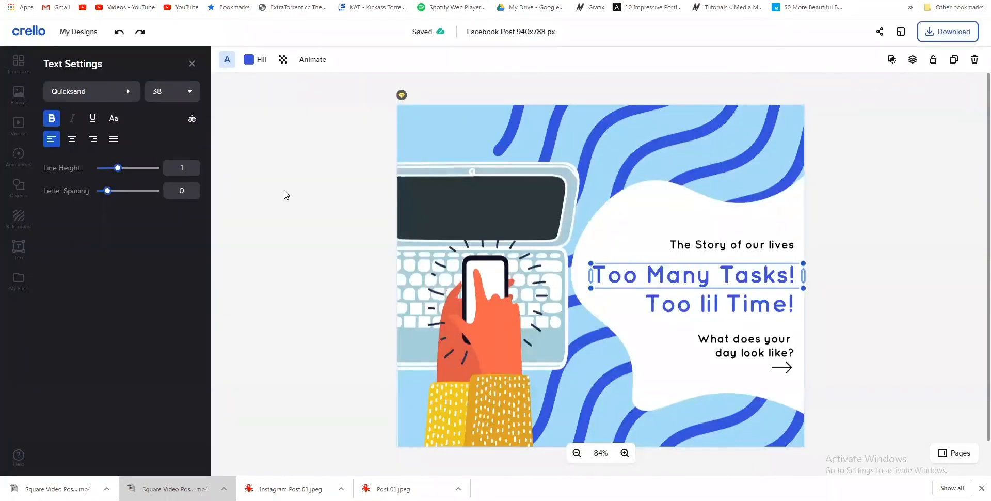
{"action": "key", "text": "ctrl+Tab"}
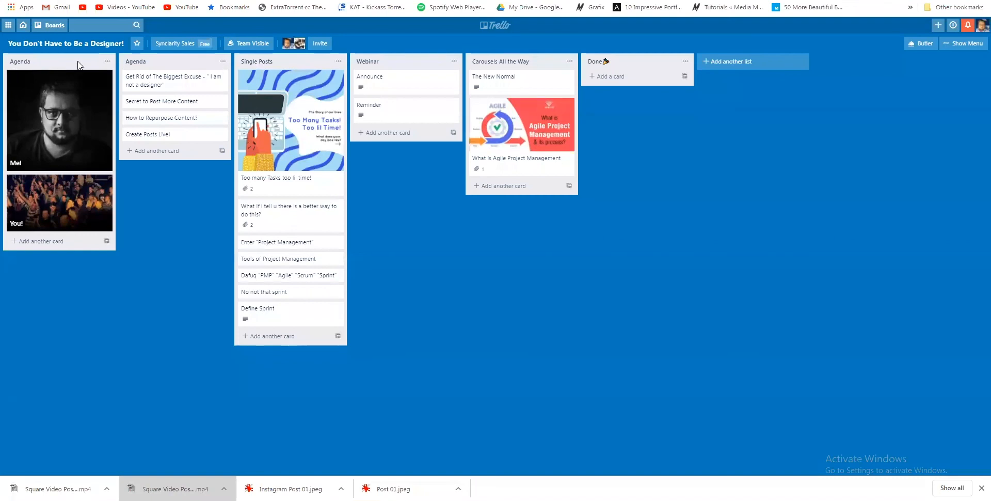
{"action": "key", "text": "ctrl+Tab"}
{"action": "left_click", "coordinate": [29, 33]}
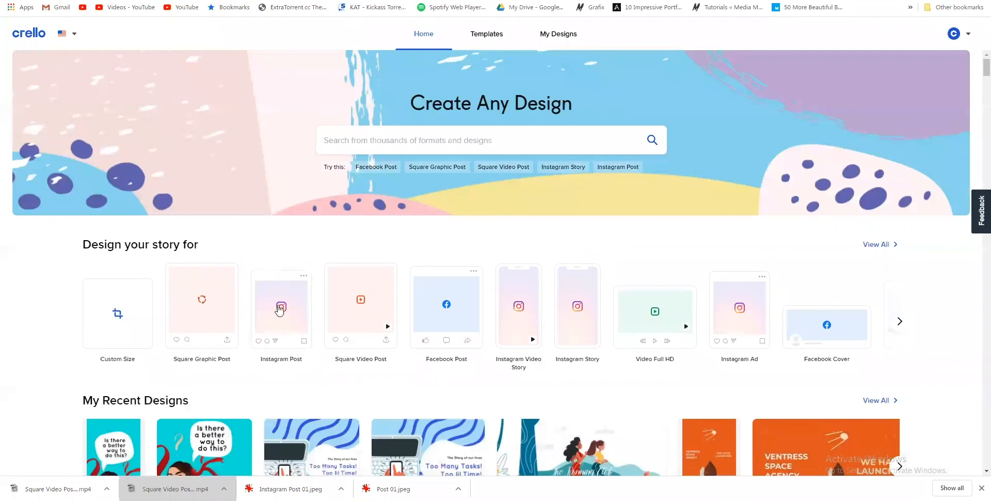
- Browse the recent designs, popular and newest templates and Instagram and Facebook post templates on the Crello home page, checking the Trello board in between
{"action": "scroll", "coordinate": [276, 357], "scroll_direction": "down", "scroll_amount": 3}
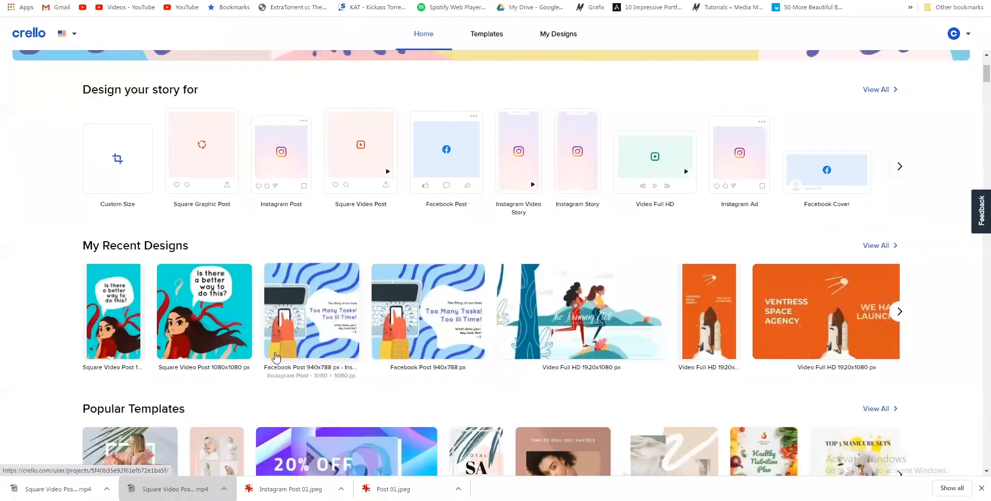
{"action": "scroll", "coordinate": [276, 357], "scroll_direction": "down", "scroll_amount": 9}
{"action": "scroll", "coordinate": [275, 351], "scroll_direction": "up", "scroll_amount": 8}
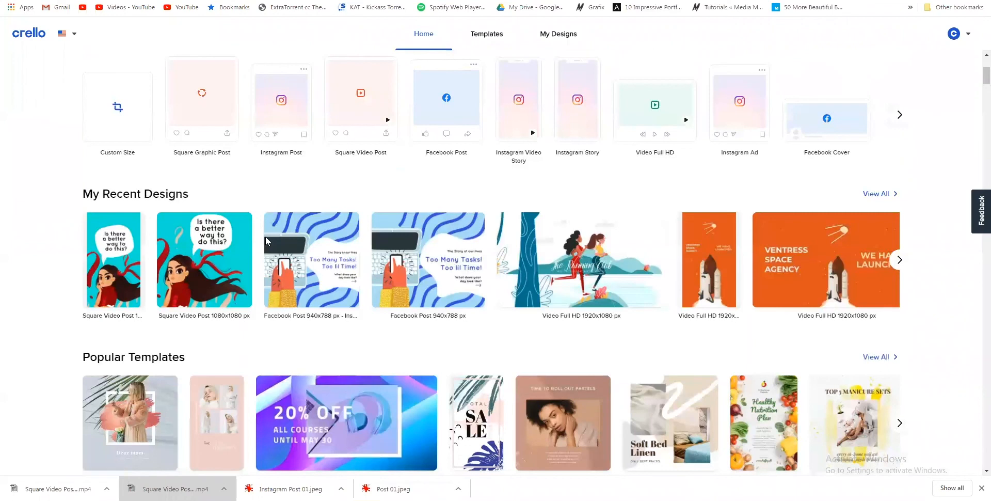
{"action": "key", "text": "ctrl+Tab"}
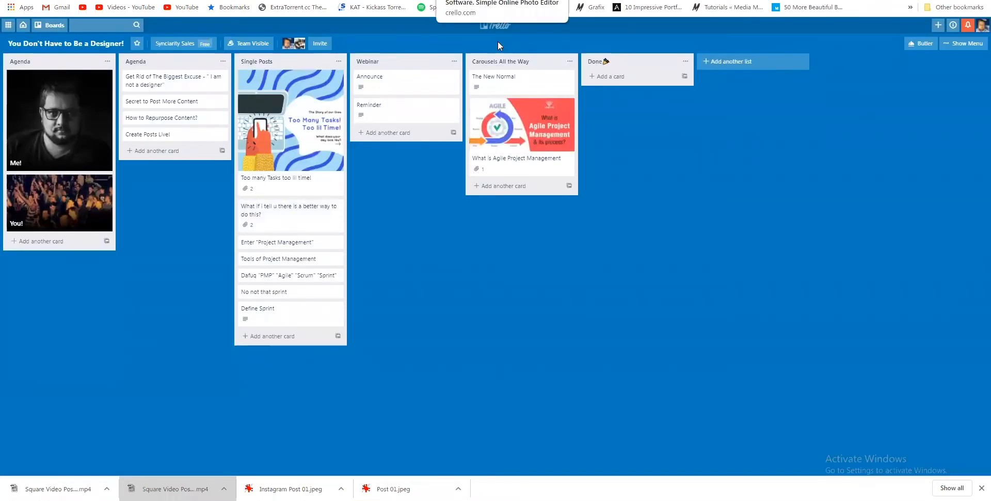
{"action": "key", "text": "ctrl+Tab"}
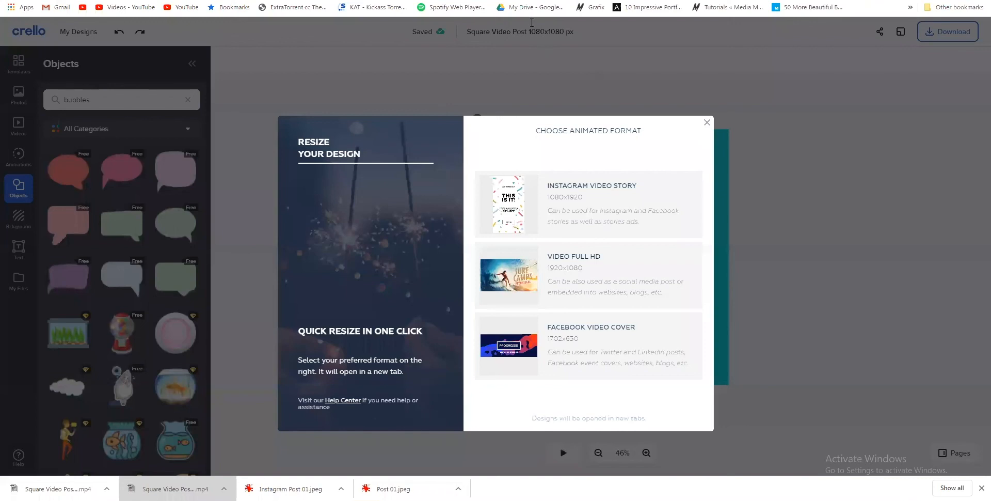
{"action": "key", "text": "Escape"}
{"action": "key", "text": "ctrl+Tab"}
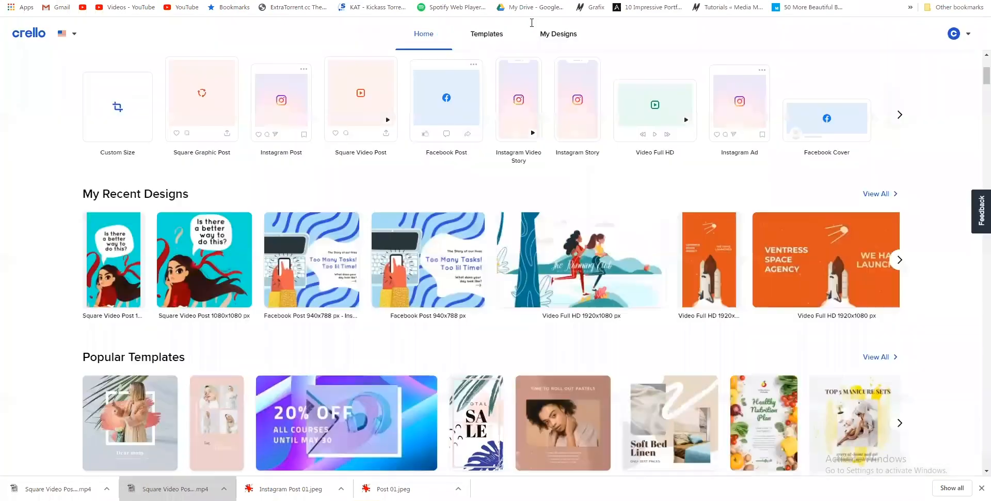
{"action": "scroll", "coordinate": [348, 256], "scroll_direction": "down", "scroll_amount": 2}
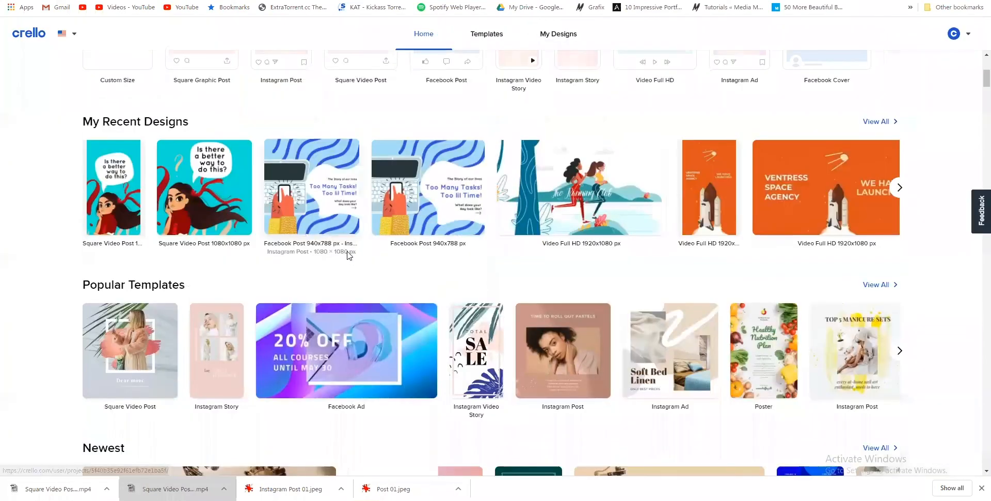
{"action": "scroll", "coordinate": [349, 255], "scroll_direction": "down", "scroll_amount": 3}
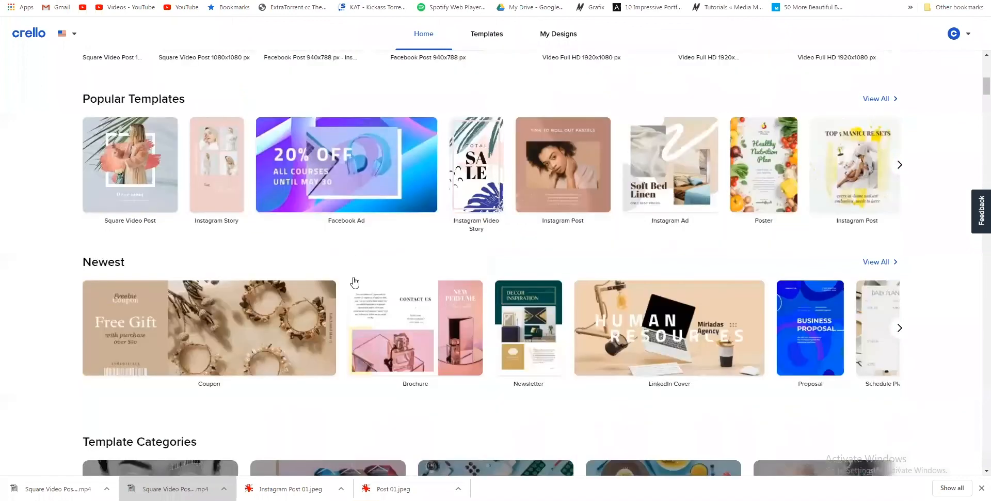
{"action": "scroll", "coordinate": [356, 282], "scroll_direction": "up", "scroll_amount": 2}
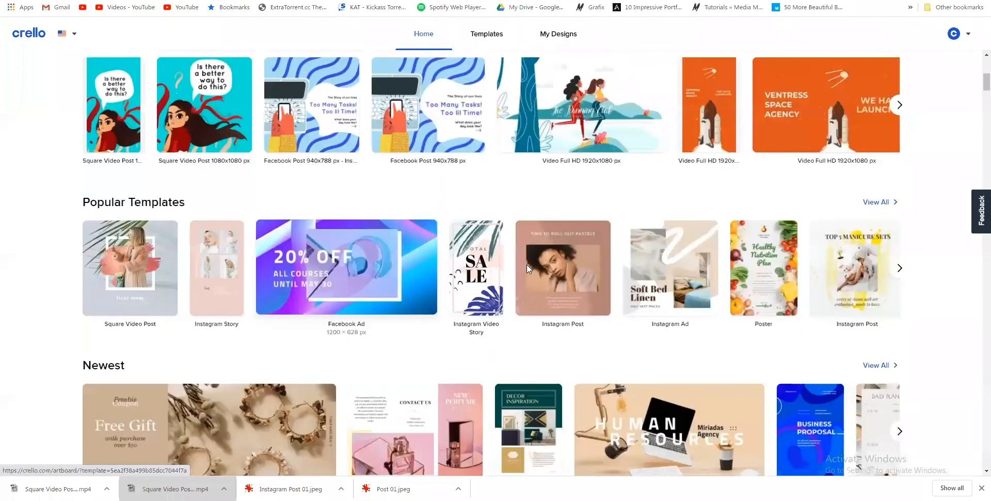
{"action": "scroll", "coordinate": [682, 323], "scroll_direction": "down", "scroll_amount": 8}
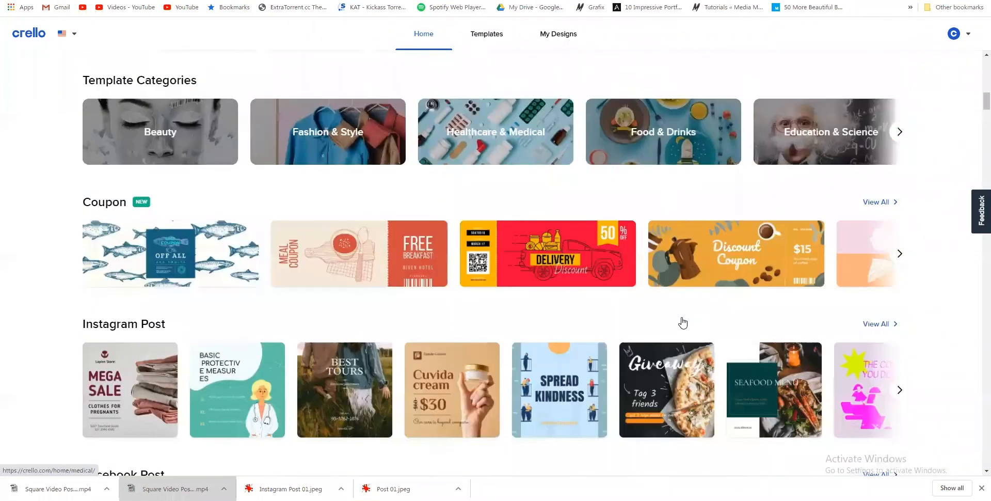
{"action": "scroll", "coordinate": [692, 305], "scroll_direction": "down", "scroll_amount": 4}
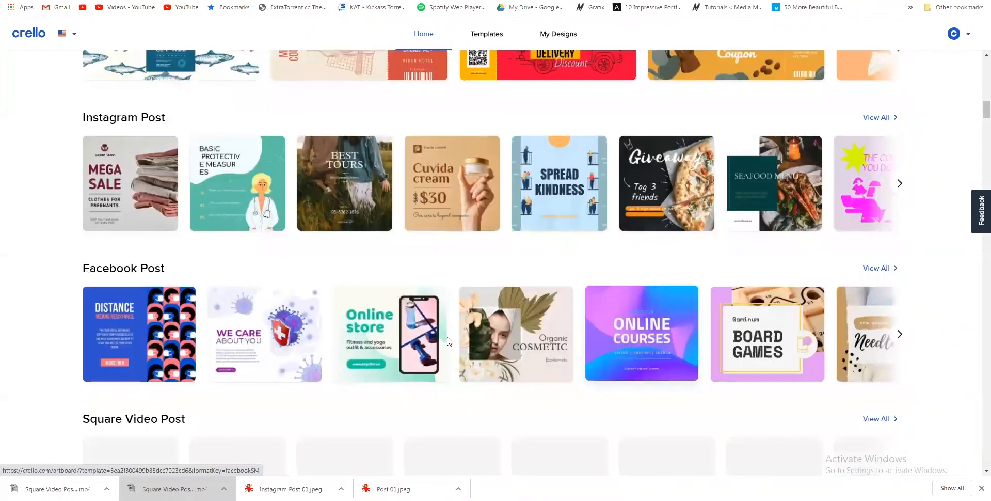
{"action": "scroll", "coordinate": [447, 340], "scroll_direction": "up", "scroll_amount": 5}
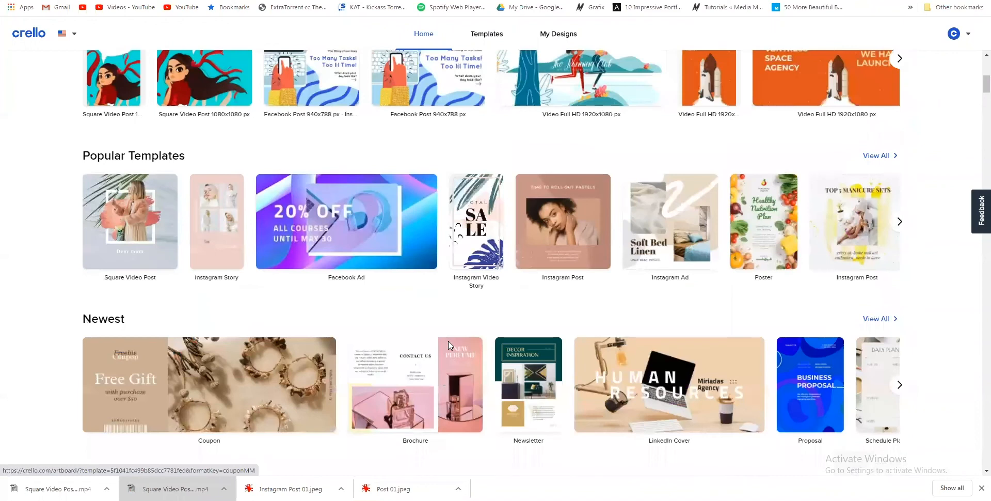
{"action": "scroll", "coordinate": [448, 341], "scroll_direction": "up", "scroll_amount": 4}
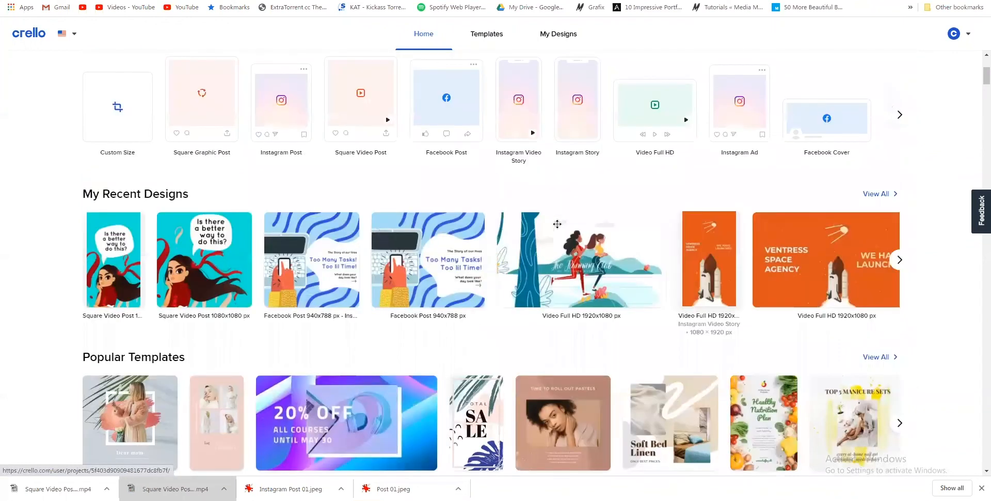
- Open the orange rocket Instagram Video Story from the recent designs and replace "VENTRESS SPACE AGENCY" with "ENTER PROJECT MANAGEMENT"
{"action": "left_click", "coordinate": [557, 224]}
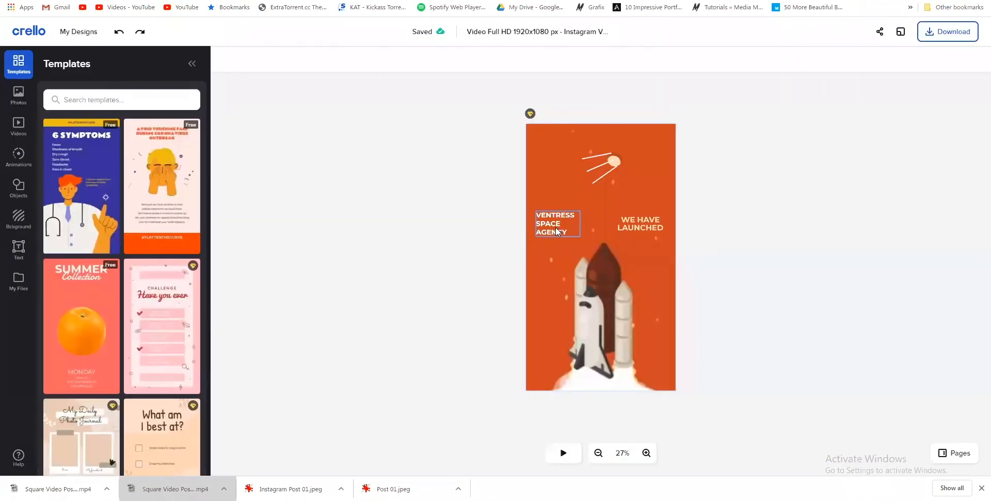
{"action": "left_click", "coordinate": [555, 227]}
{"action": "double_click", "coordinate": [555, 225]}
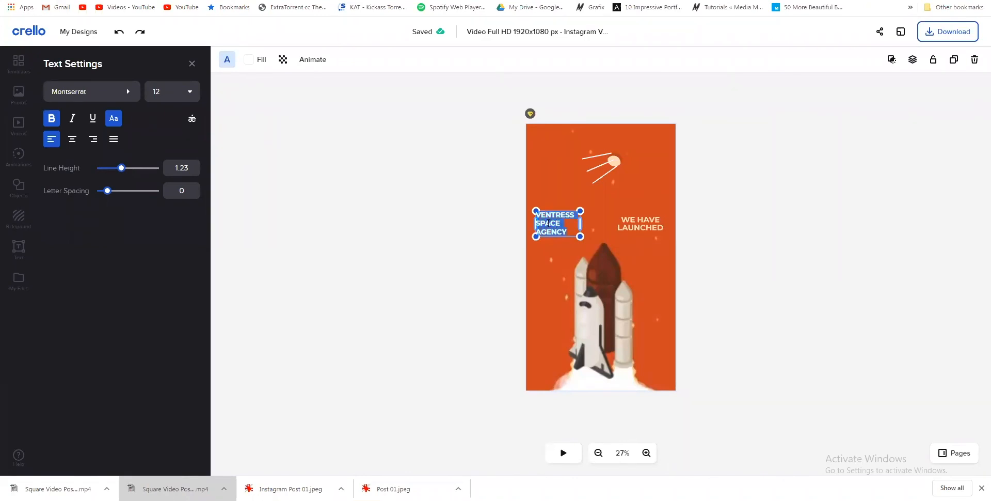
{"action": "type", "text": "ENE"}
{"action": "type", "text": "ER PROJ"}
{"action": "type", "text": "ECT"}
{"action": "type", "text": " MAN"}
{"action": "type", "text": "AGEME"}
{"action": "type", "text": "NT"}
- Center-align the new headline, set its font size to 36 and widen its text box so that each word fits on one line
{"action": "mouse_move", "coordinate": [581, 225]}
{"action": "left_mouse_down"}
{"action": "mouse_move", "coordinate": [627, 225]}
{"action": "mouse_move", "coordinate": [592, 223]}
{"action": "left_mouse_up"}
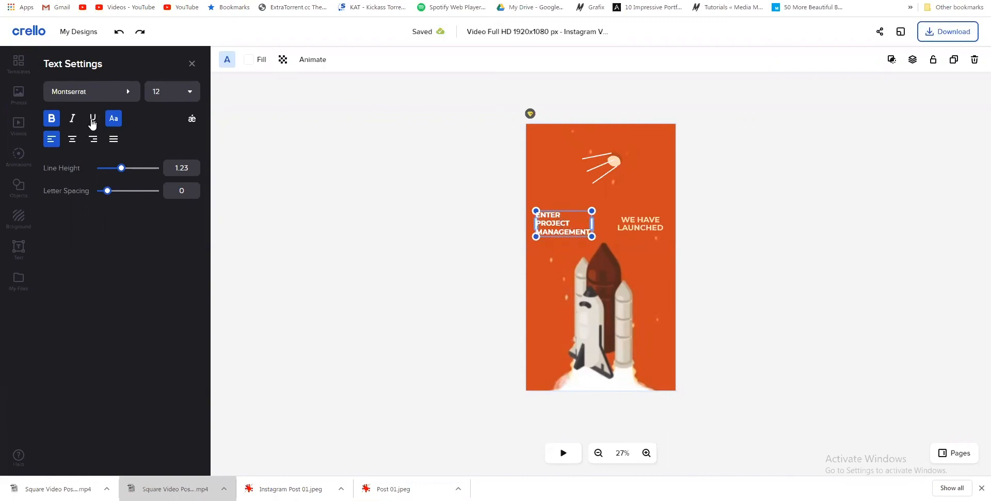
{"action": "left_click", "coordinate": [73, 144]}
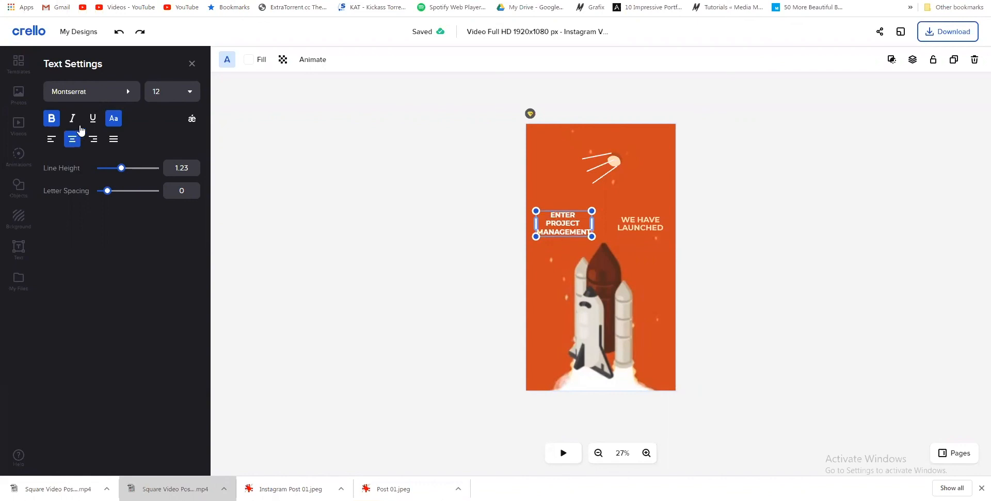
{"action": "left_click", "coordinate": [190, 95]}
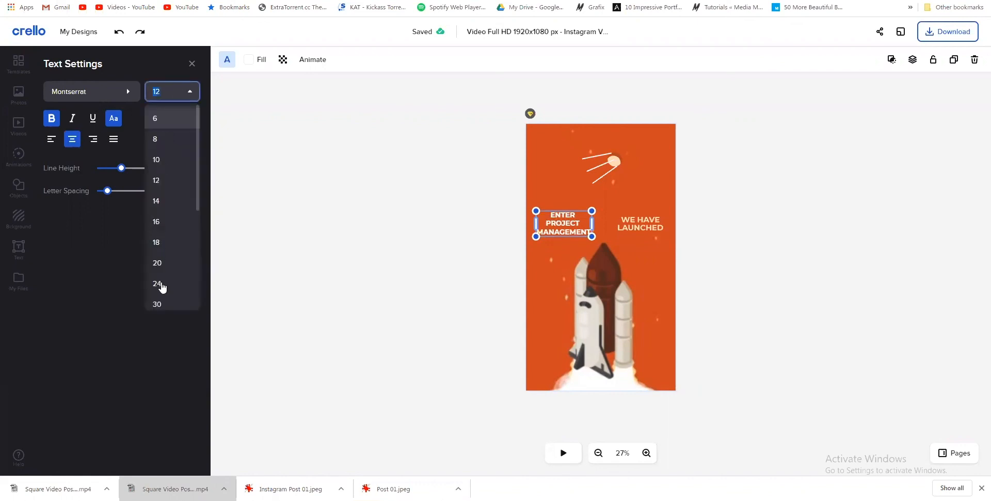
{"action": "scroll", "coordinate": [162, 268], "scroll_direction": "down", "scroll_amount": 3}
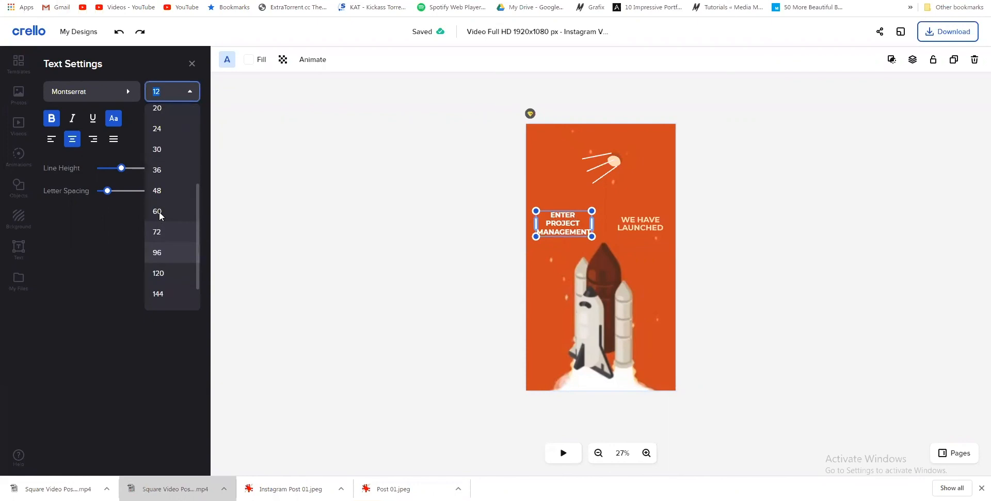
{"action": "left_click", "coordinate": [160, 214]}
{"action": "left_click", "coordinate": [189, 103]}
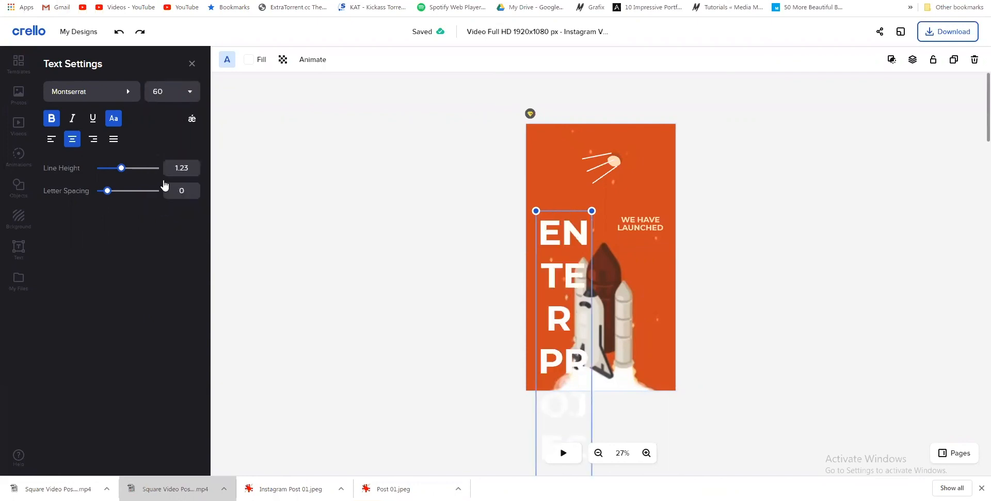
{"action": "scroll", "coordinate": [165, 176], "scroll_direction": "down", "scroll_amount": 3}
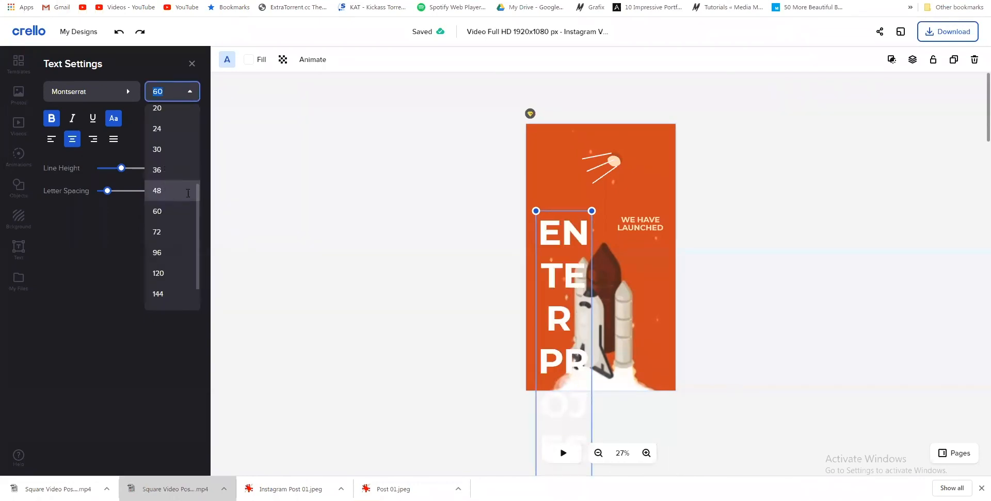
{"action": "type", "text": "36"}
{"action": "key", "text": "Return"}
{"action": "left_click_drag", "start_coordinate": [592, 313], "coordinate": [709, 302]}
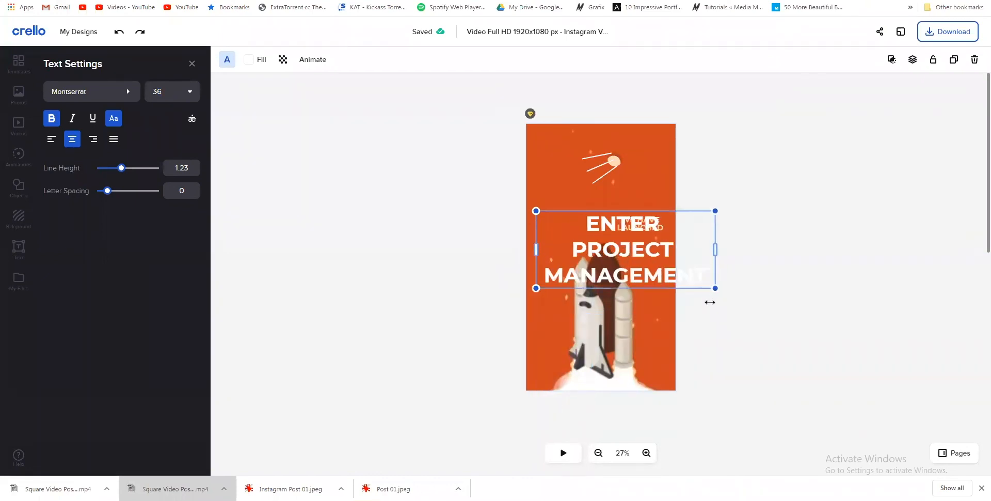
- Move the headline up above the rocket and delete the "WE HAVE LAUNCHED" text
{"action": "left_click_drag", "start_coordinate": [624, 243], "coordinate": [725, 236]}
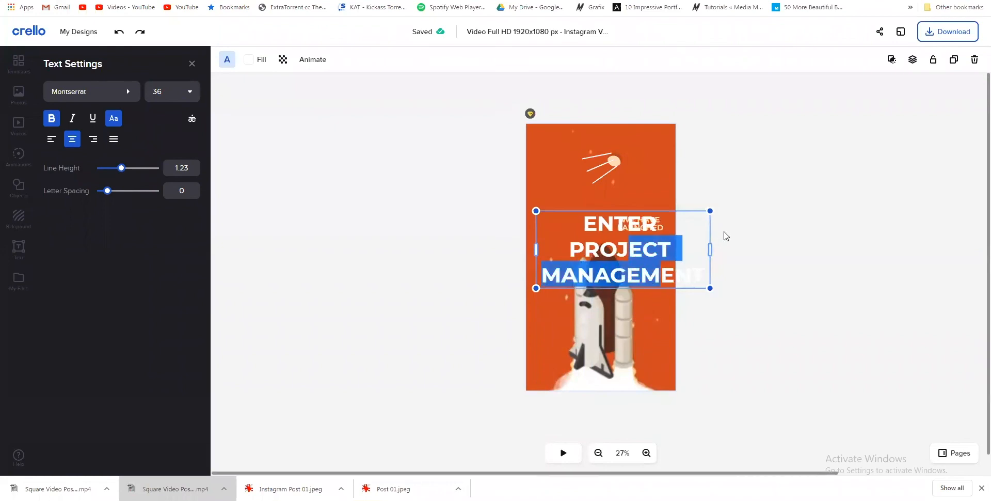
{"action": "left_click_drag", "start_coordinate": [630, 227], "coordinate": [604, 177]}
{"action": "left_click", "coordinate": [671, 227]}
{"action": "left_click", "coordinate": [672, 183]}
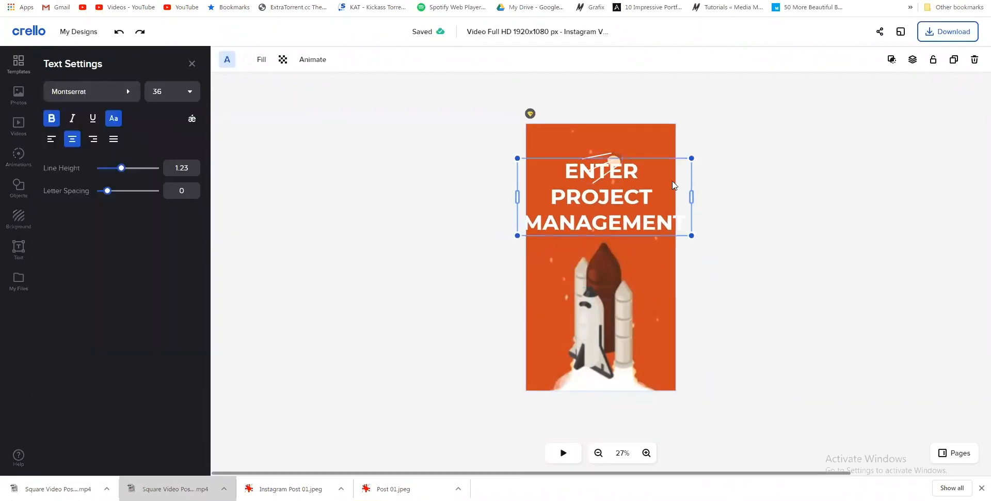
- Scale the headline down to font size 26, position it near the top of the story, and move the satellite to the rocket's upper left
{"action": "left_click_drag", "start_coordinate": [691, 159], "coordinate": [644, 179]}
{"action": "left_click_drag", "start_coordinate": [599, 207], "coordinate": [558, 239]}
{"action": "left_click_drag", "start_coordinate": [605, 192], "coordinate": [605, 177]}
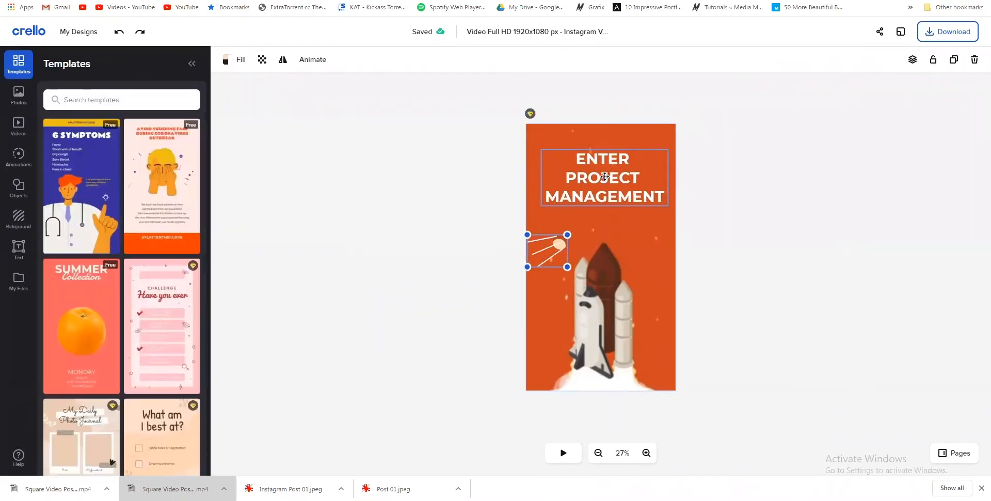
{"action": "left_click", "coordinate": [727, 192]}
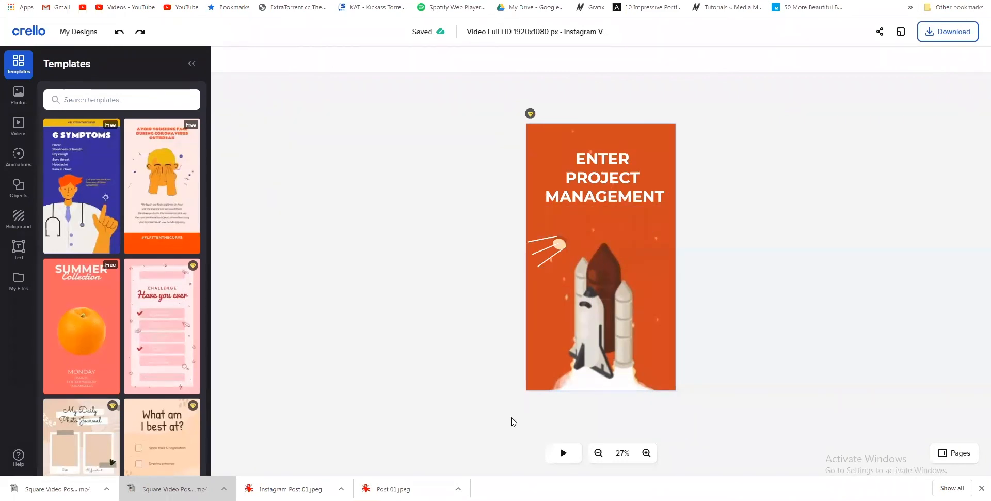
- Preview the story's animation and duplicate the "ENTER PROJECT MANAGEMENT" headline
{"action": "left_click", "coordinate": [564, 453]}
{"action": "left_click", "coordinate": [16, 192]}
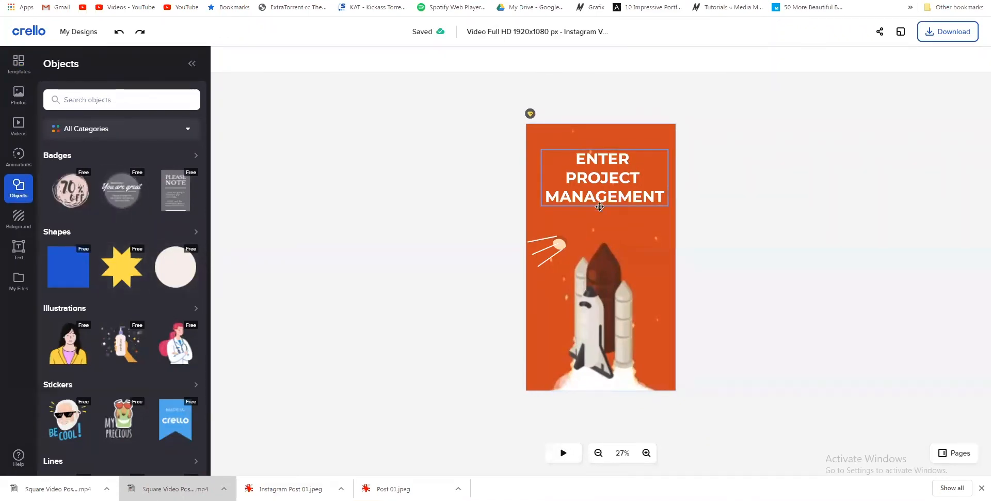
{"action": "left_click", "coordinate": [565, 203]}
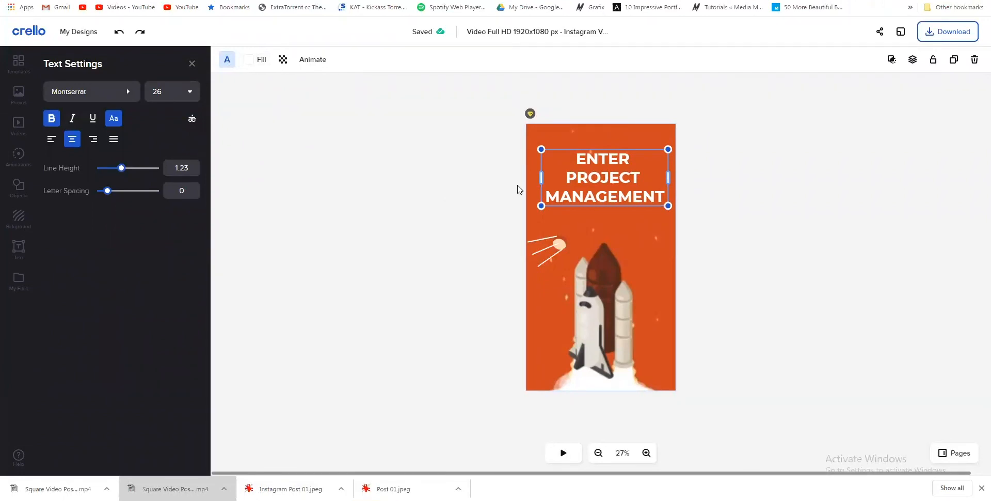
{"action": "left_click", "coordinate": [188, 119]}
{"action": "left_click", "coordinate": [156, 112]}
{"action": "left_click", "coordinate": [954, 59]}
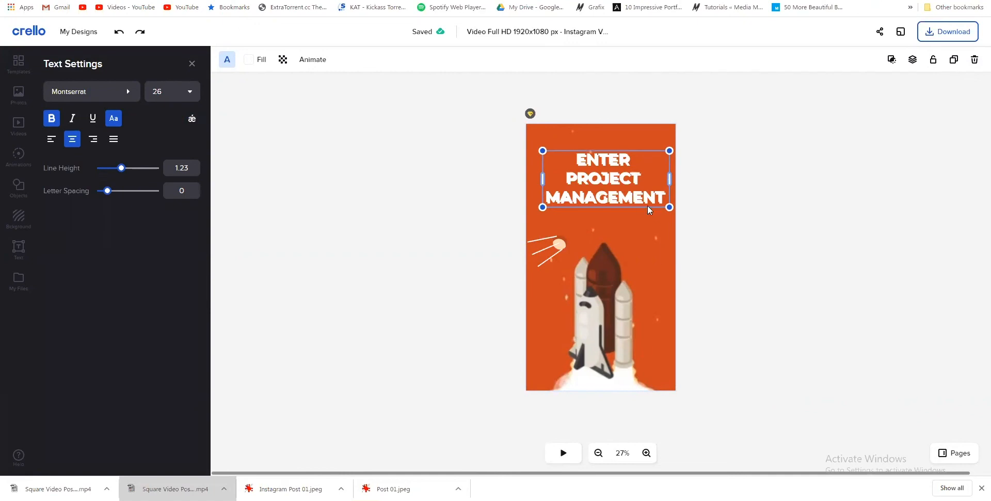
- Align the front "ENTER PROJECT MANAGEMENT" text with its copy beneath and check the layer order and page options
{"action": "left_click_drag", "start_coordinate": [634, 183], "coordinate": [633, 178]}
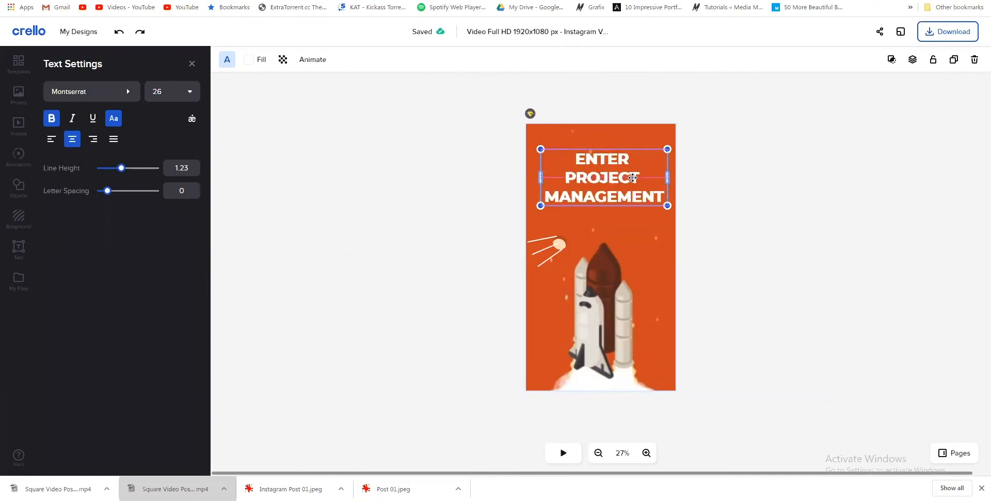
{"action": "left_click", "coordinate": [912, 60]}
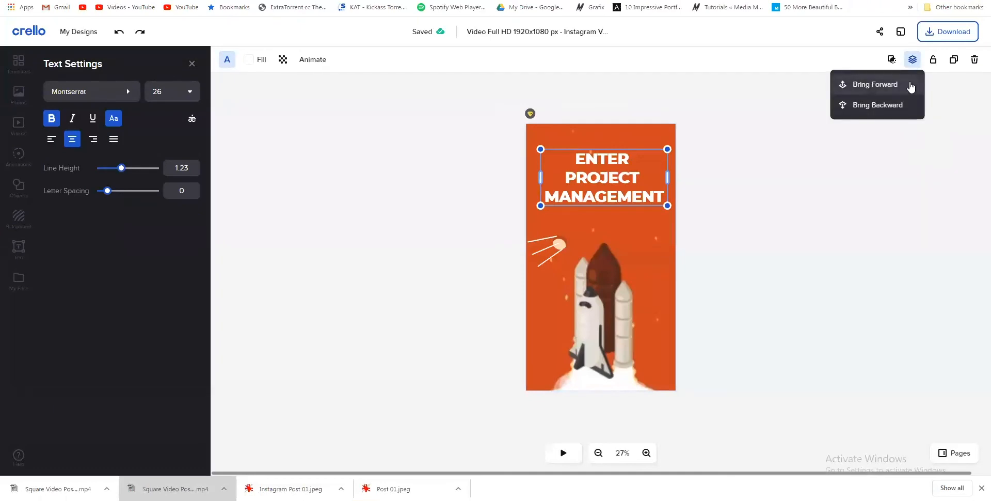
{"action": "left_click", "coordinate": [912, 60]}
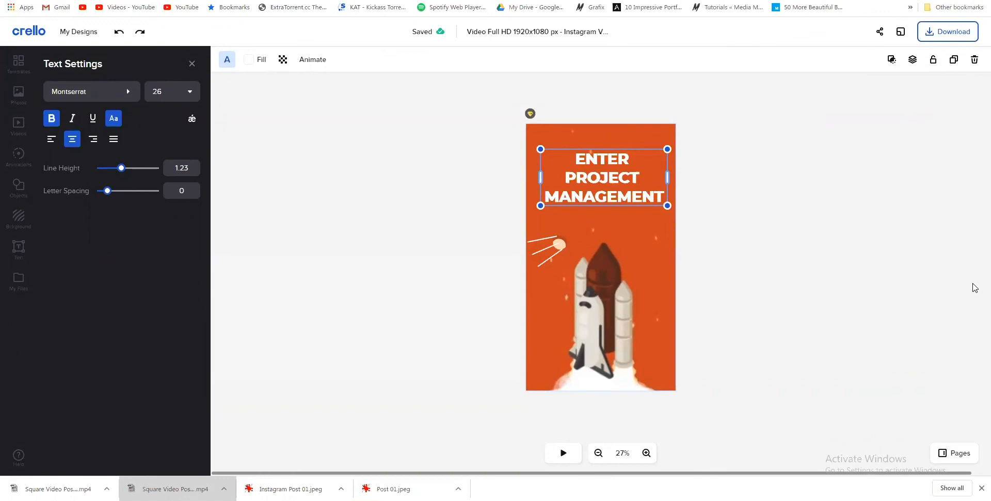
{"action": "left_click", "coordinate": [956, 449]}
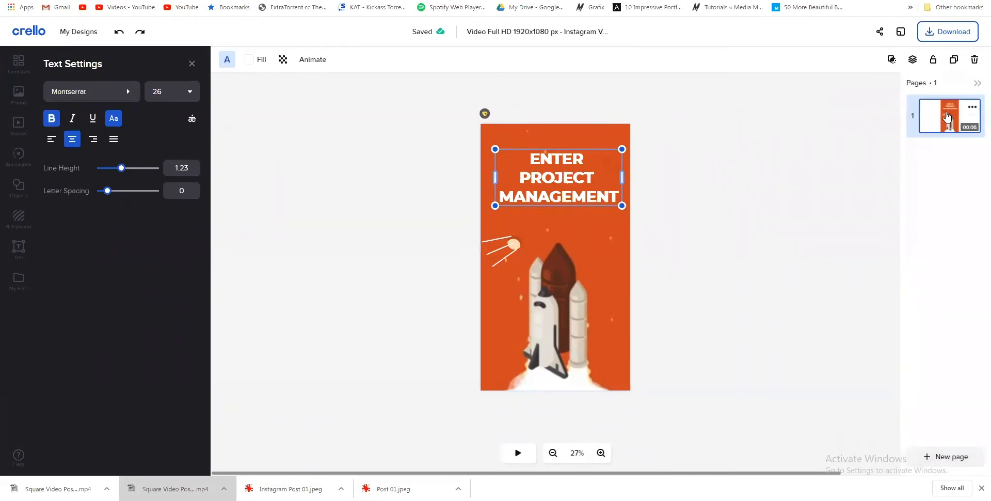
{"action": "left_click", "coordinate": [977, 83]}
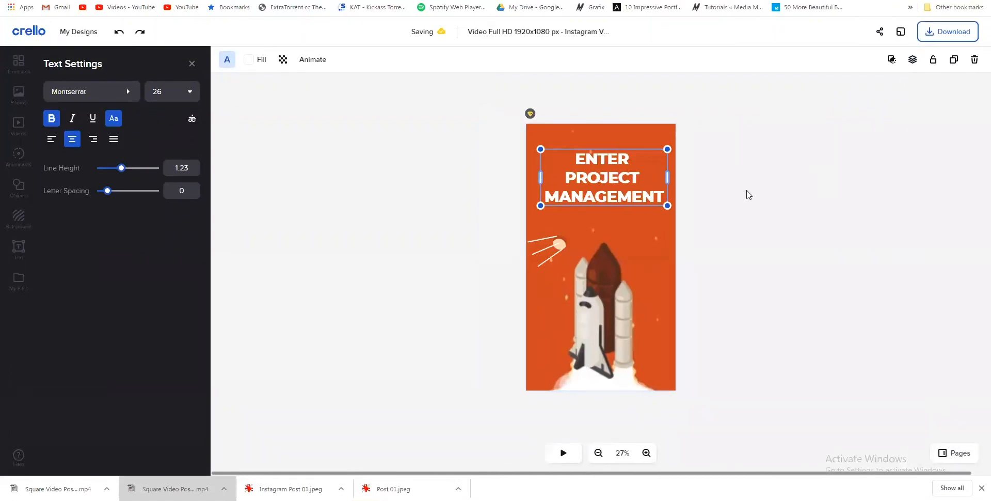
{"action": "left_click", "coordinate": [480, 152]}
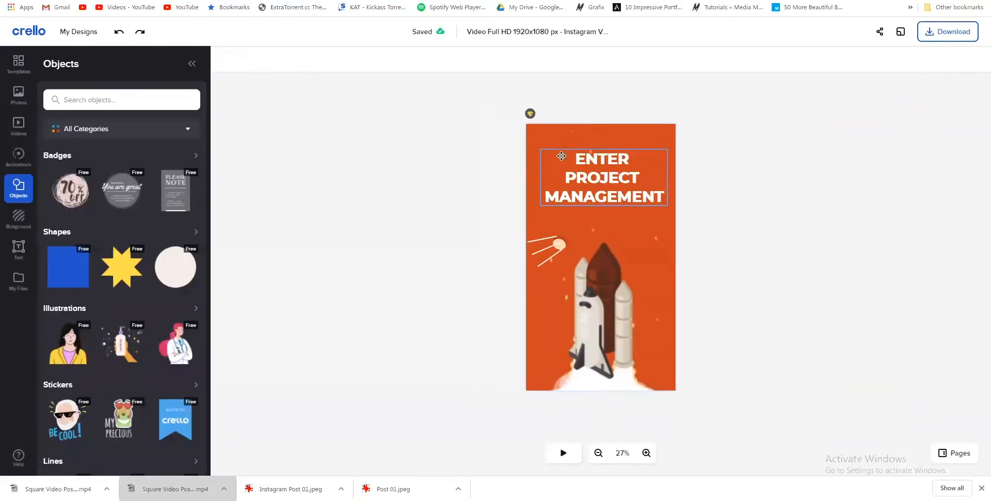
- Shift the front heading text aside and fill the copy beneath it with black
{"action": "mouse_move", "coordinate": [581, 160]}
{"action": "left_mouse_down"}
{"action": "mouse_move", "coordinate": [566, 162]}
{"action": "mouse_move", "coordinate": [580, 162]}
{"action": "left_mouse_up"}
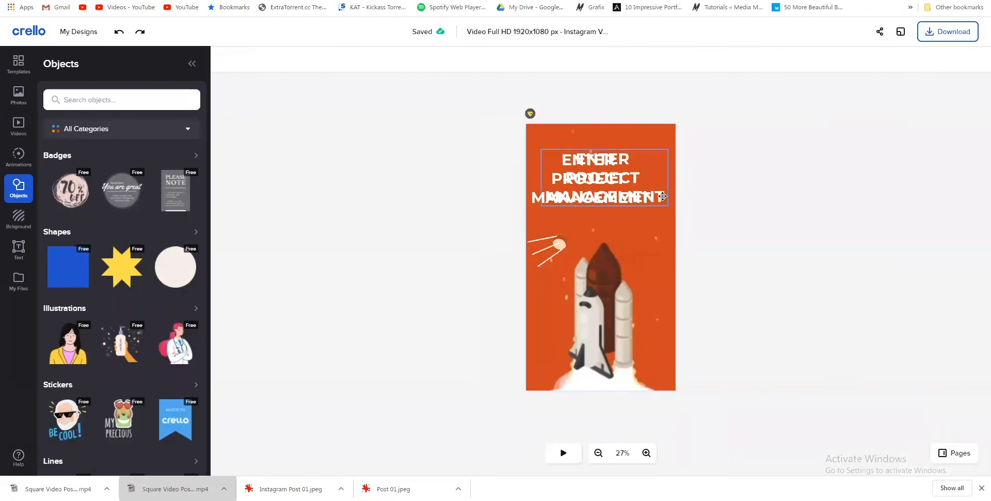
{"action": "left_click", "coordinate": [664, 200]}
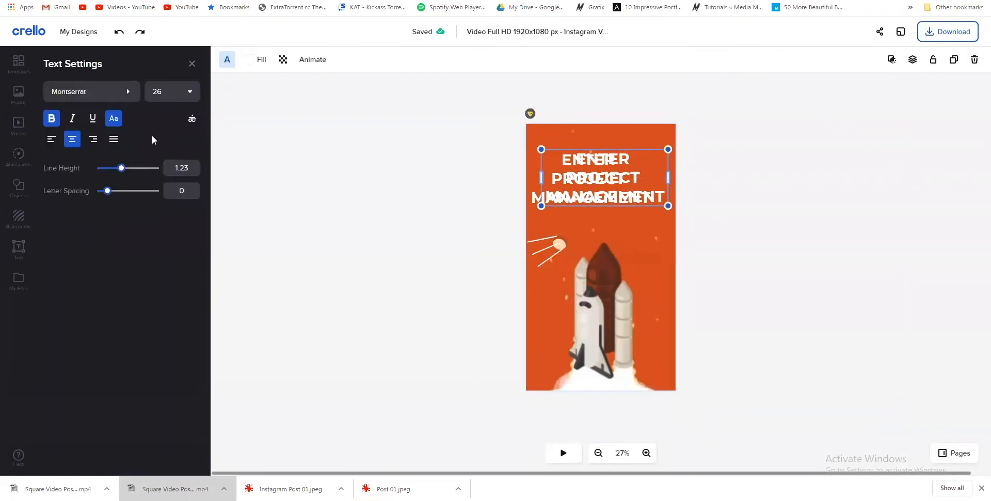
{"action": "left_click", "coordinate": [255, 60]}
{"action": "left_click_drag", "start_coordinate": [122, 144], "coordinate": [43, 171]}
{"action": "left_click", "coordinate": [440, 228]}
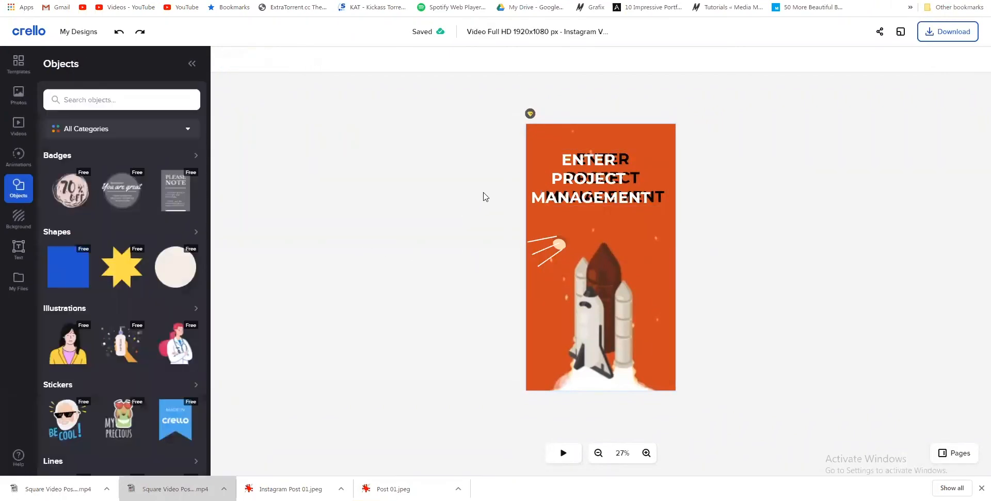
- Place the white heading back over the black copy, offset slightly to the left so the copy forms a drop shadow
{"action": "left_click_drag", "start_coordinate": [534, 197], "coordinate": [548, 196]}
{"action": "left_click", "coordinate": [700, 206]}
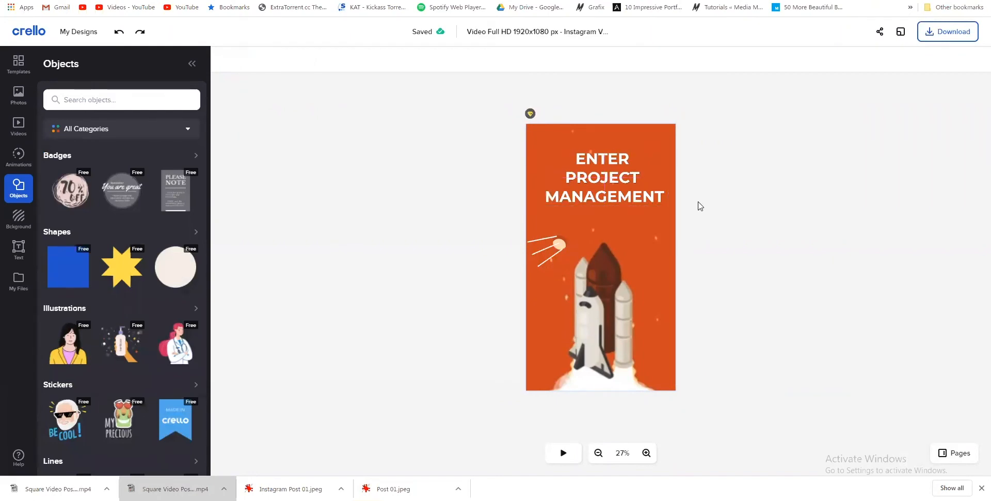
{"action": "left_click", "coordinate": [648, 197]}
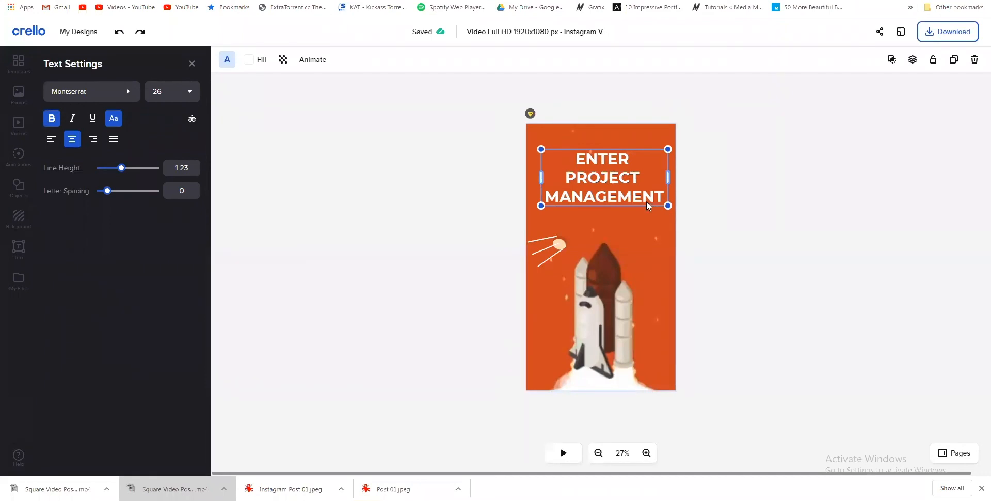
{"action": "left_click_drag", "start_coordinate": [644, 200], "coordinate": [642, 194]}
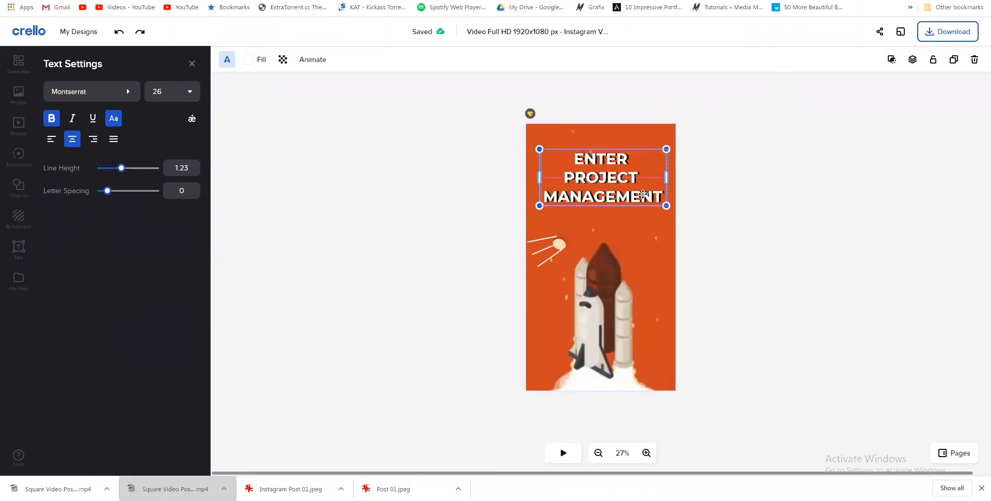
{"action": "left_click", "coordinate": [728, 212]}
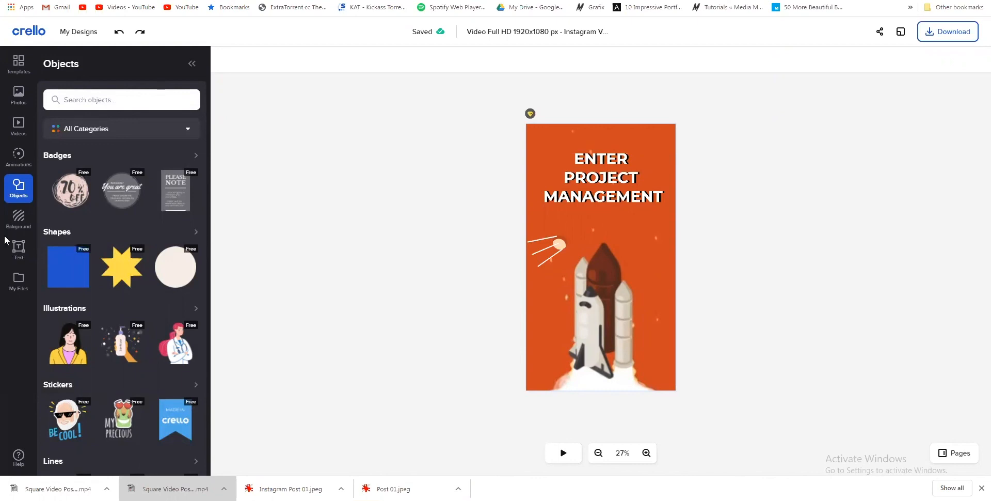
- Look through the preset text styles and the custom font upload option, cancelling the font file selection
{"action": "left_click", "coordinate": [18, 247]}
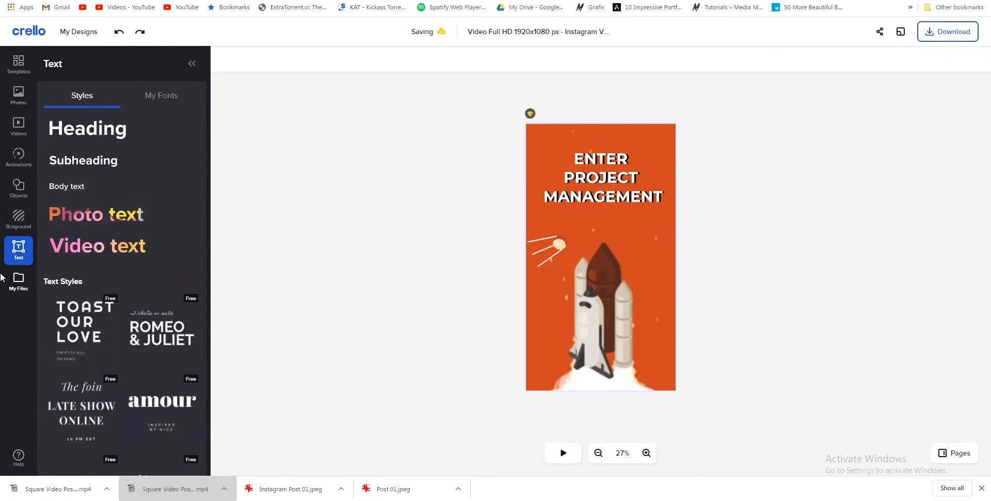
{"action": "scroll", "coordinate": [123, 263], "scroll_direction": "down", "scroll_amount": 1}
{"action": "scroll", "coordinate": [122, 263], "scroll_direction": "down", "scroll_amount": 5}
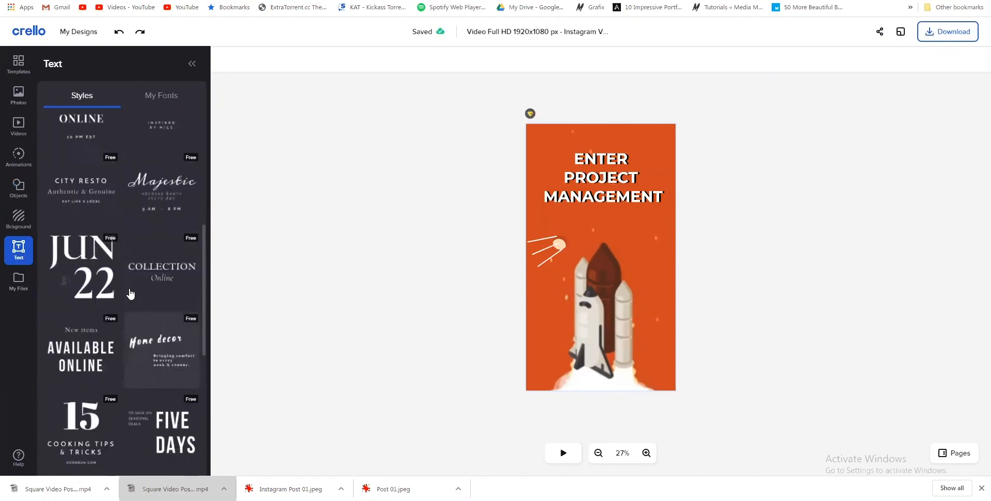
{"action": "scroll", "coordinate": [129, 289], "scroll_direction": "up", "scroll_amount": 6}
{"action": "left_click", "coordinate": [155, 98]}
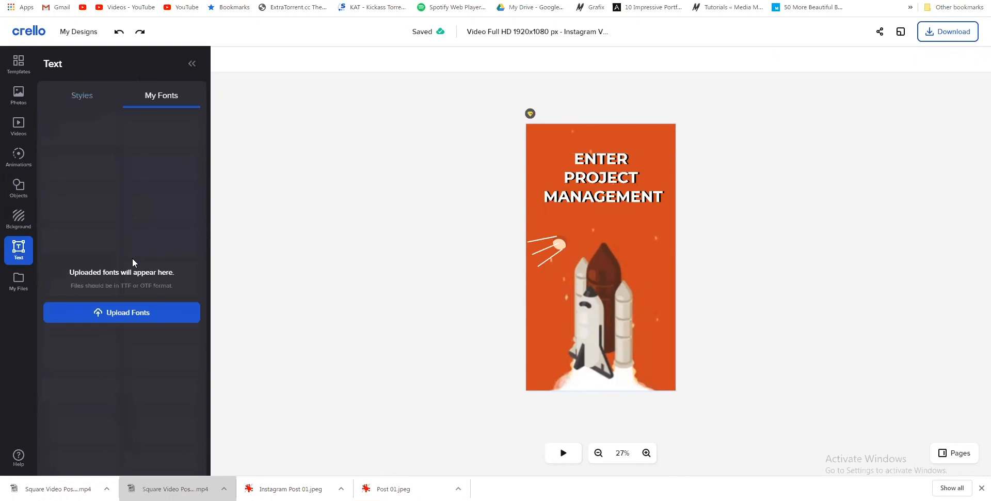
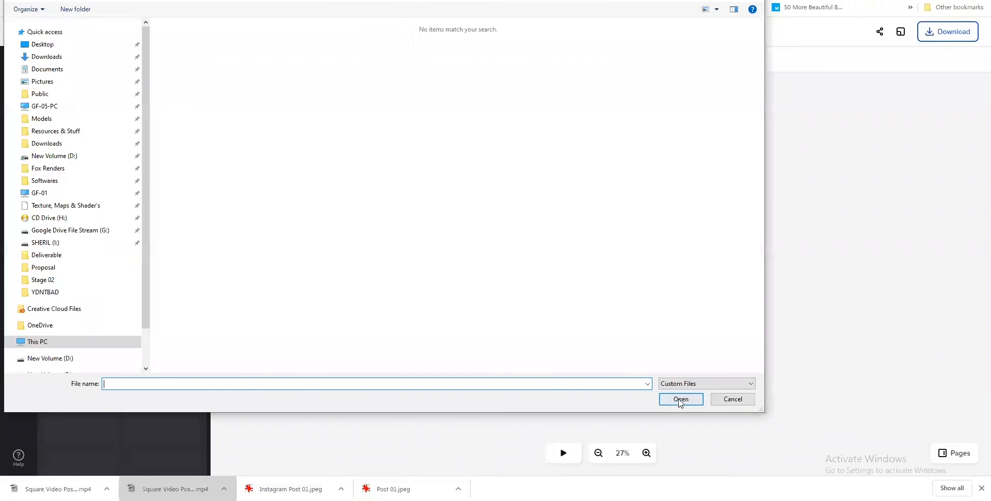
{"action": "left_click", "coordinate": [749, 403]}
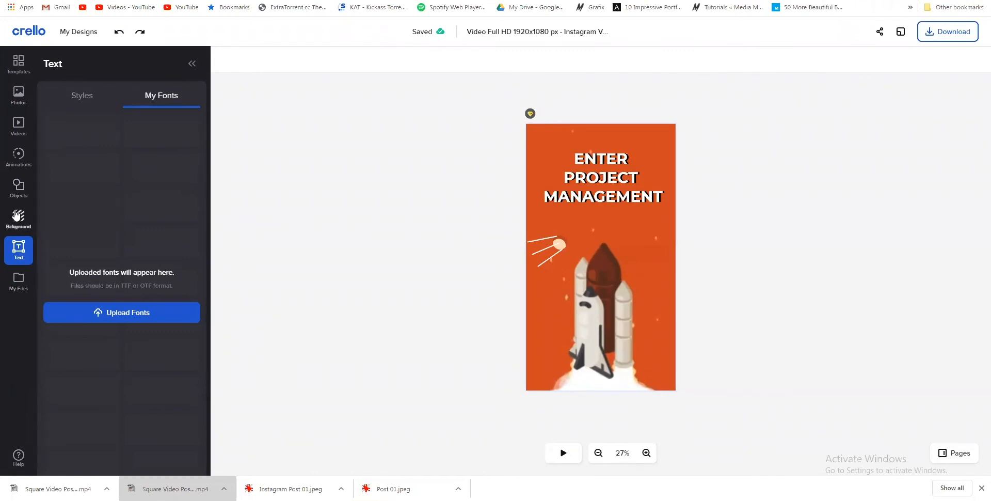
- Browse the preset text styles through to the end of the list
{"action": "left_click", "coordinate": [79, 99]}
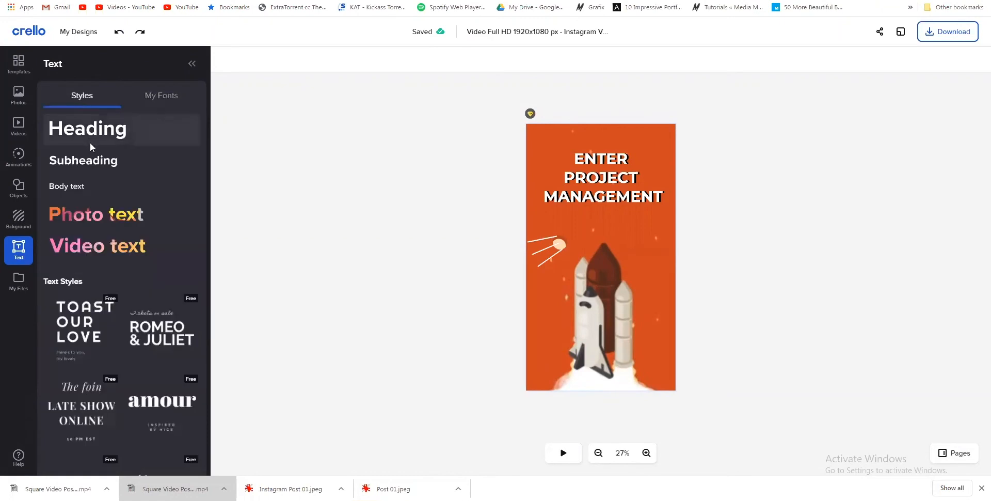
{"action": "scroll", "coordinate": [118, 207], "scroll_direction": "down", "scroll_amount": 5}
{"action": "scroll", "coordinate": [120, 206], "scroll_direction": "down", "scroll_amount": 8}
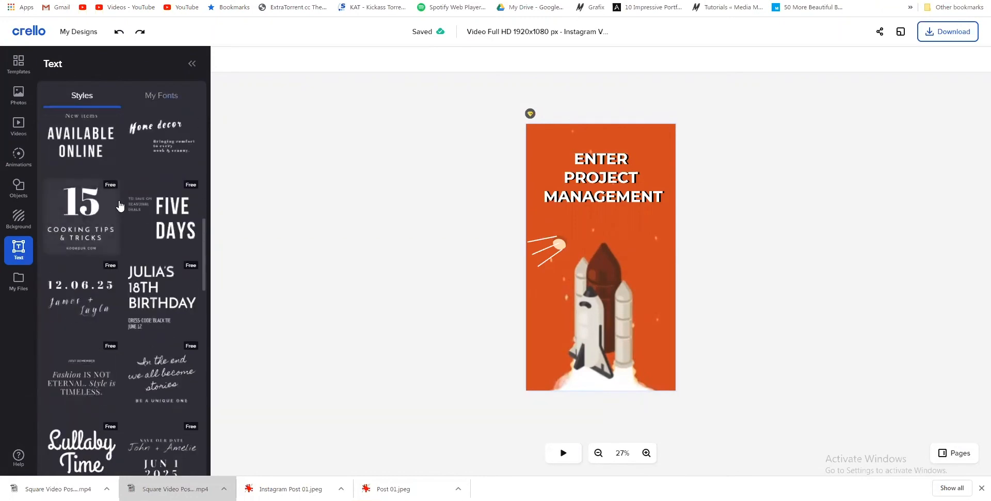
{"action": "scroll", "coordinate": [155, 235], "scroll_direction": "down", "scroll_amount": 2}
{"action": "scroll", "coordinate": [155, 235], "scroll_direction": "down", "scroll_amount": 6}
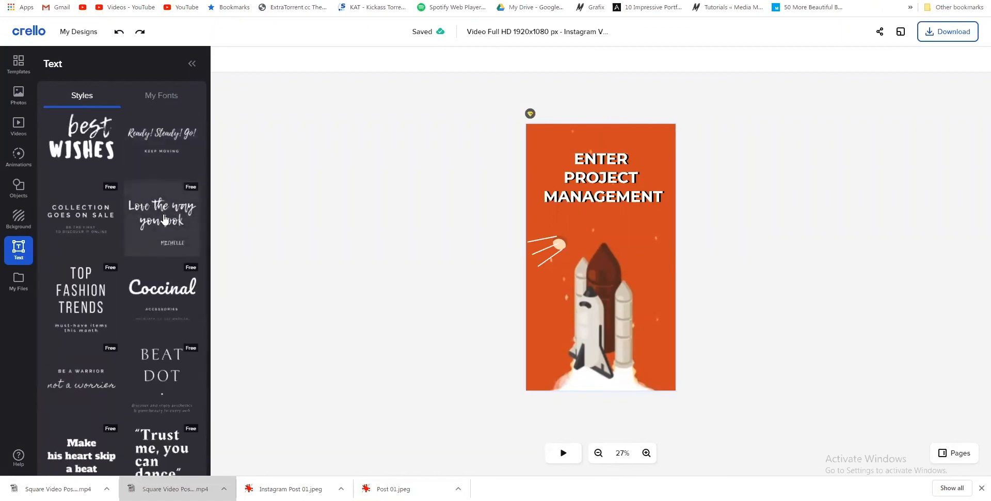
{"action": "scroll", "coordinate": [117, 315], "scroll_direction": "down", "scroll_amount": 4}
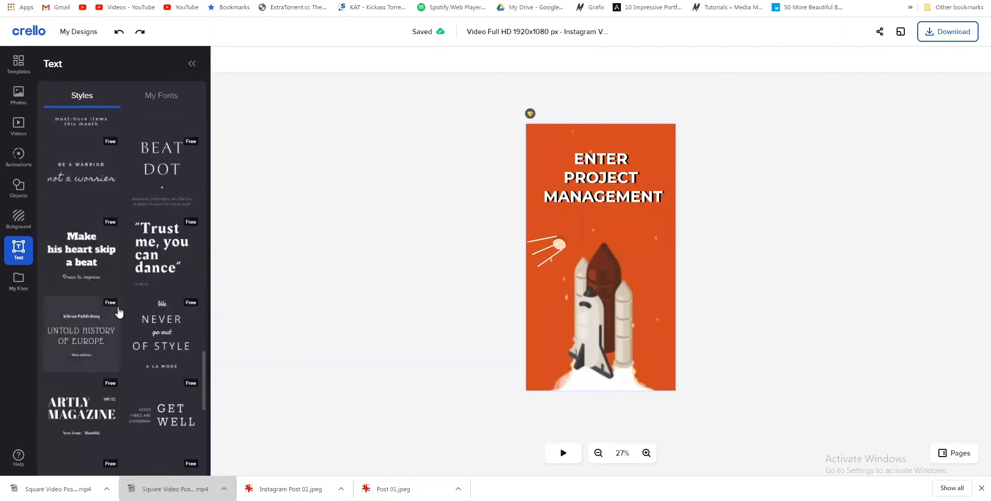
{"action": "scroll", "coordinate": [151, 303], "scroll_direction": "down", "scroll_amount": 4}
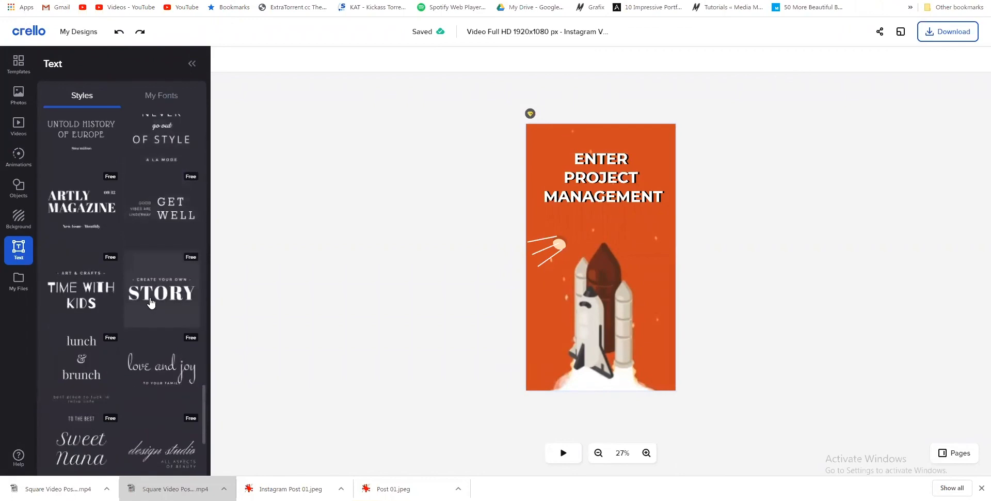
{"action": "scroll", "coordinate": [151, 303], "scroll_direction": "down", "scroll_amount": 4}
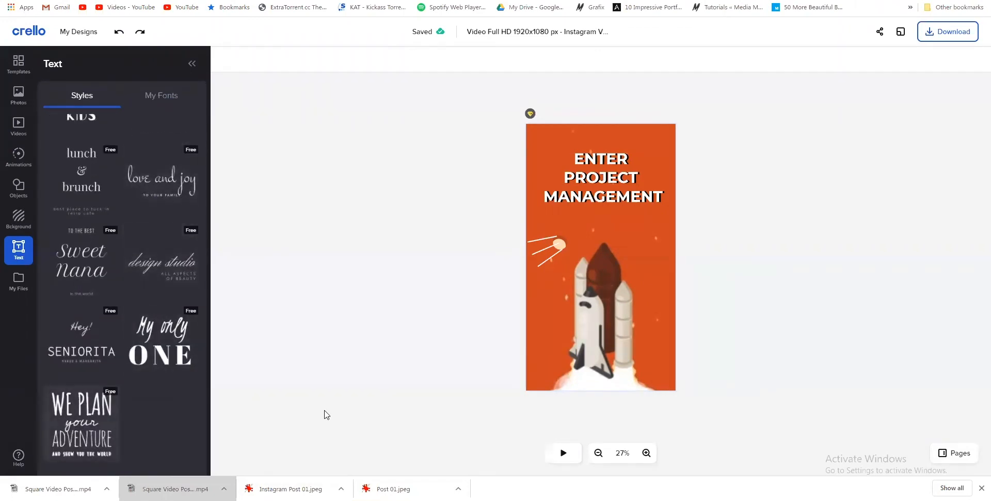
- Preview the animated story and download it as an MP4 named "Video Full HD 1920x1080 px - Instagram Video Story"
{"action": "left_click", "coordinate": [563, 453]}
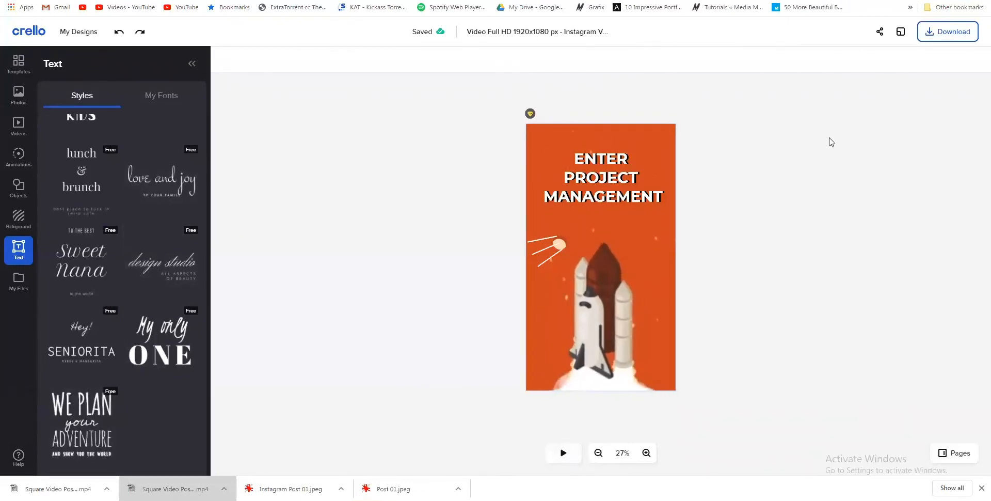
{"action": "left_click", "coordinate": [948, 31]}
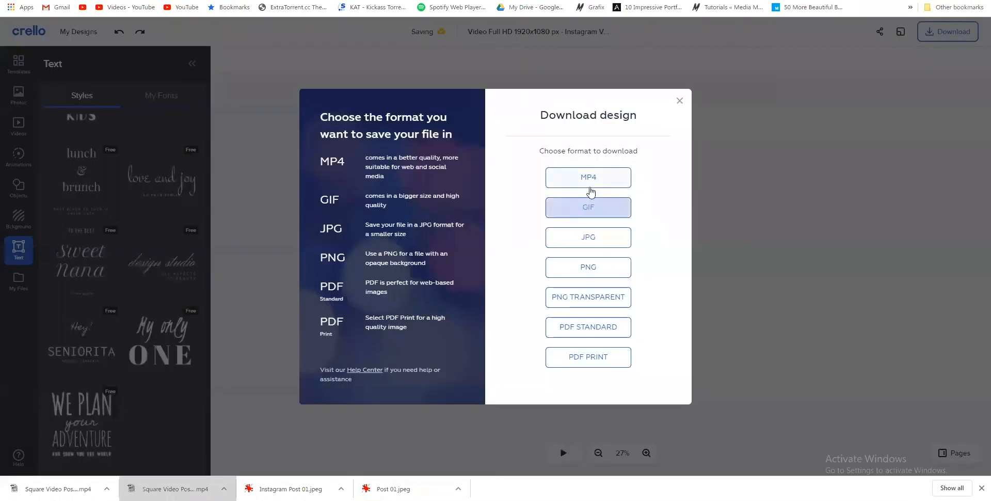
{"action": "left_click", "coordinate": [590, 178]}
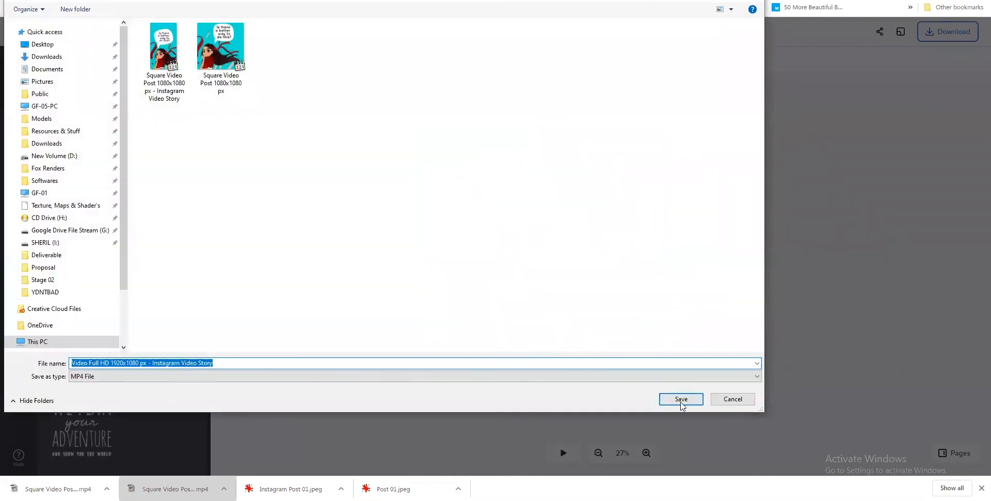
{"action": "left_click", "coordinate": [681, 400]}
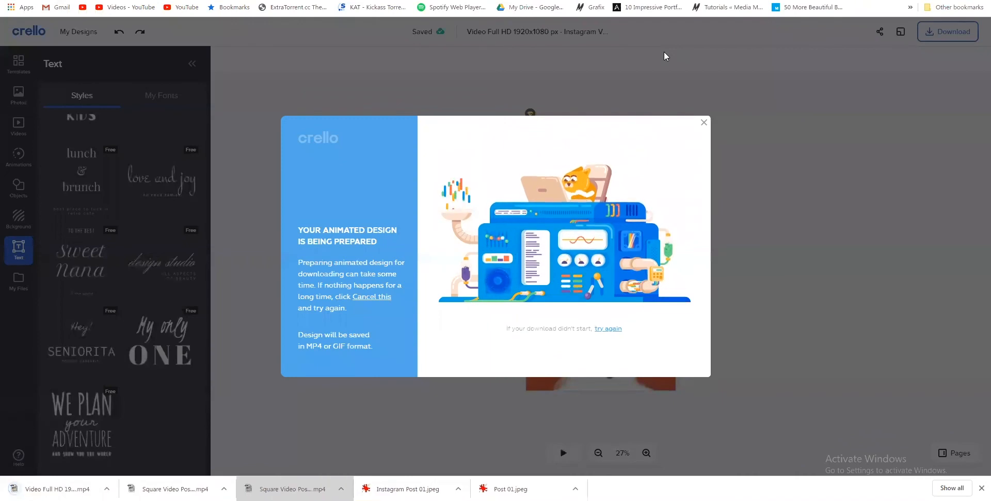
- Switch to the Trello board and attach the "Video Full HD 1920x1080 px - Instagram Video Story" MP4 to the Enter "Project Management" card
{"action": "left_click", "coordinate": [666, 1]}
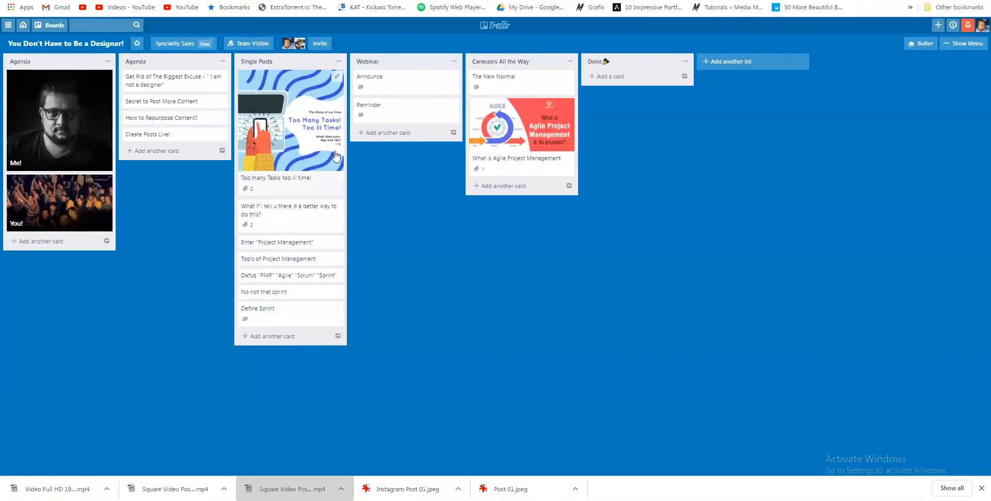
{"action": "left_click", "coordinate": [301, 245]}
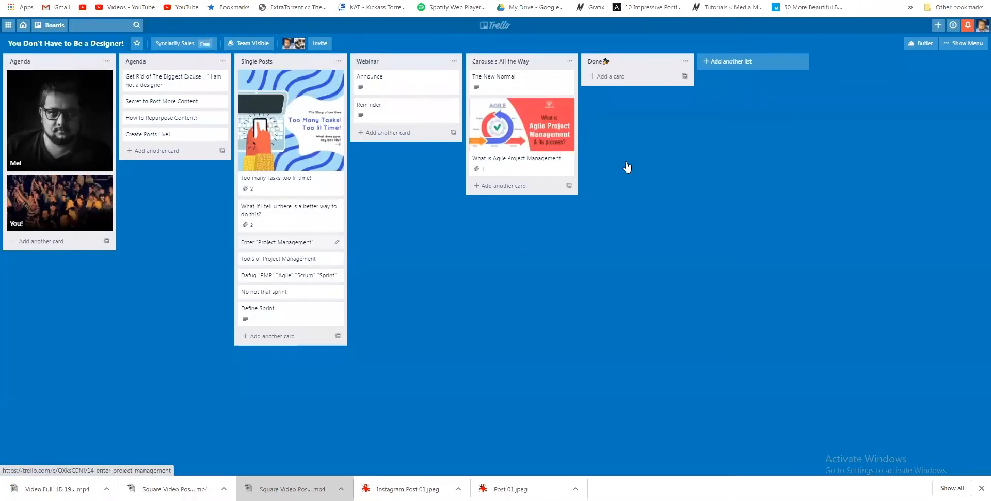
{"action": "left_click", "coordinate": [605, 193]}
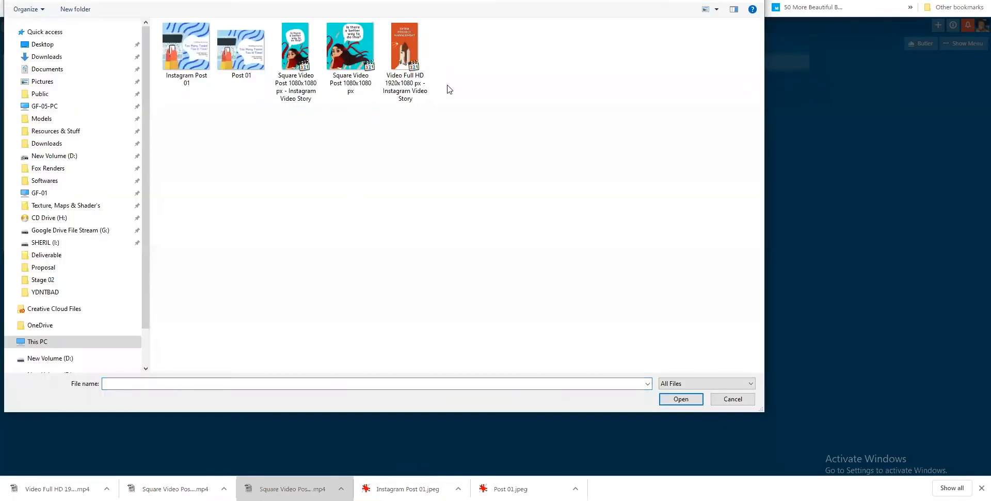
{"action": "double_click", "coordinate": [421, 88]}
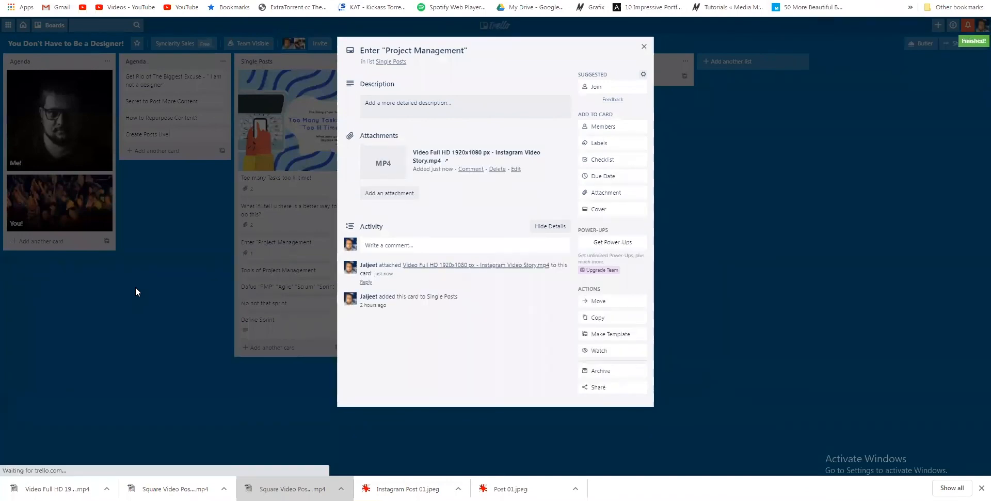
{"action": "left_click", "coordinate": [136, 287]}
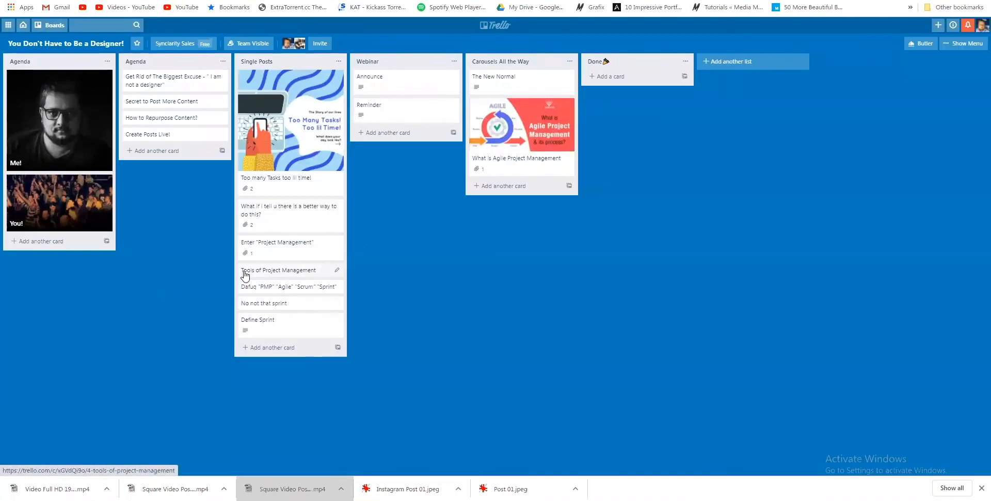
- Review the "Tools of Project Management" card in the Single Posts list and close it
{"action": "left_click", "coordinate": [245, 274]}
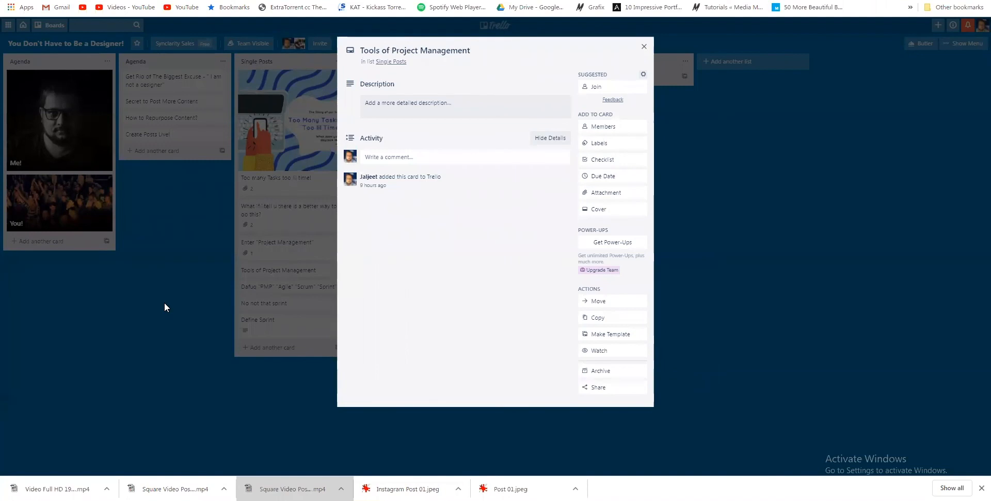
{"action": "left_click", "coordinate": [164, 303]}
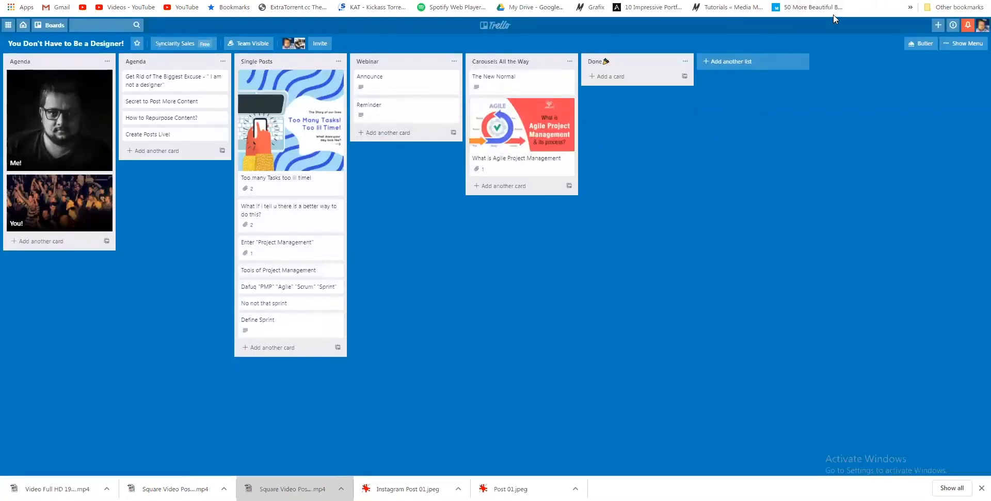
- Search Google in a new tab for "tools of project management" and read the featured list of project management tools
{"action": "key", "text": "ctrl+t"}
{"action": "type", "text": "tp"}
{"action": "key", "text": "BackSpace"}
{"action": "type", "text": "ools"}
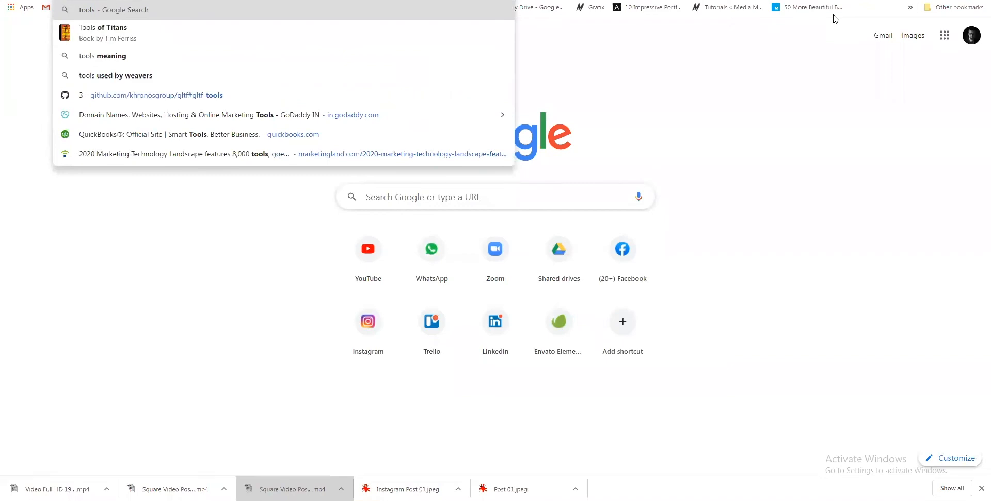
{"action": "type", "text": " of project"}
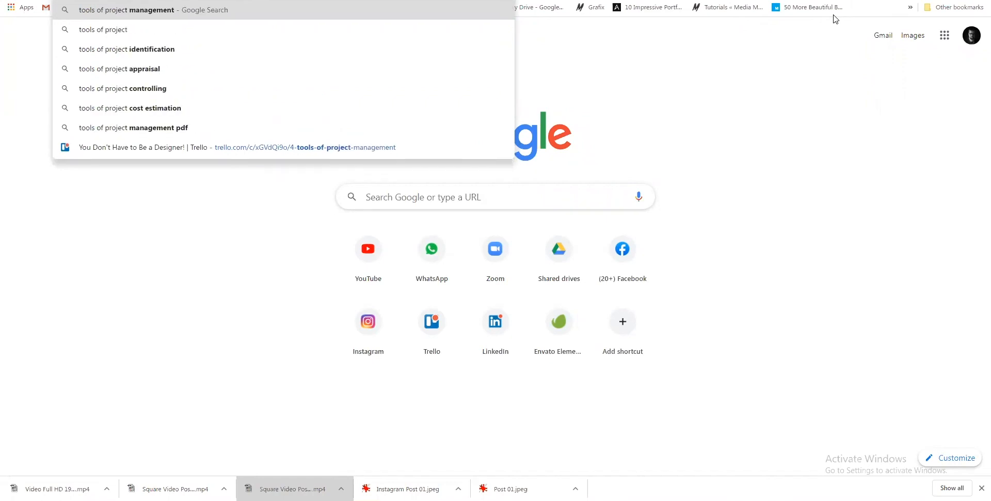
{"action": "key", "text": "Return"}
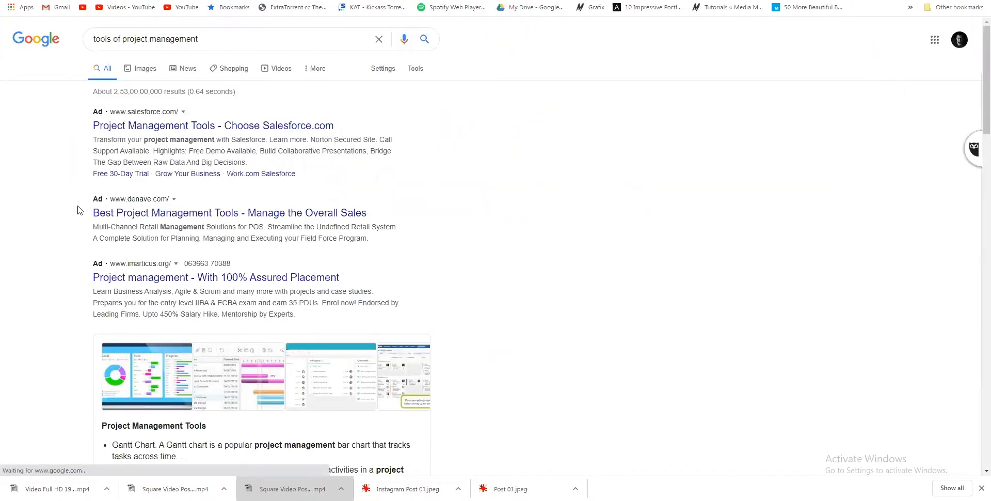
{"action": "scroll", "coordinate": [81, 209], "scroll_direction": "down", "scroll_amount": 6}
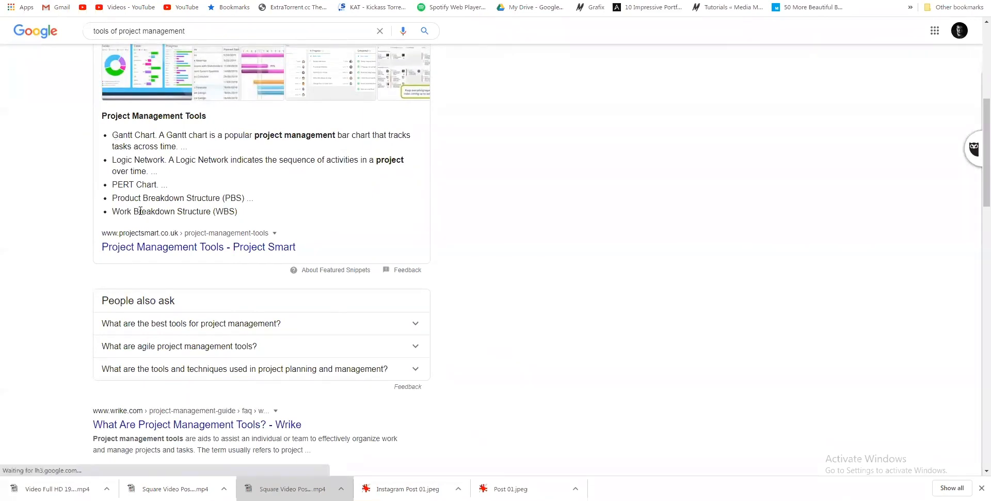
{"action": "left_click_drag", "start_coordinate": [134, 136], "coordinate": [150, 196]}
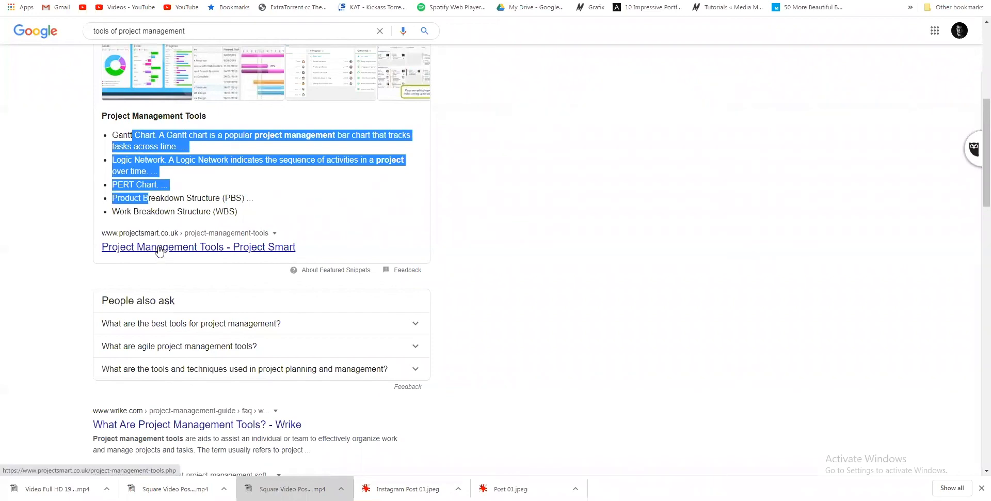
{"action": "scroll", "coordinate": [57, 186], "scroll_direction": "up", "scroll_amount": 6}
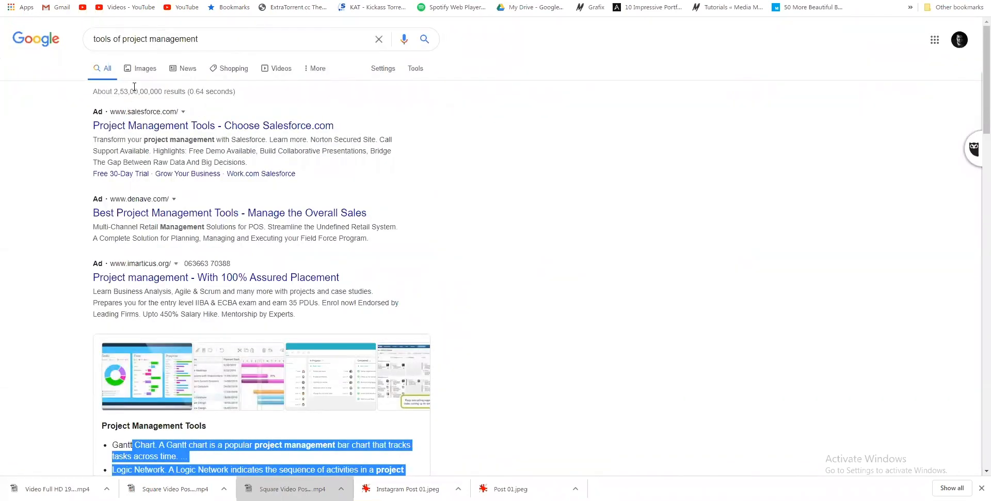
- Switch to the image results, preview the "9 Best Project Management Tools" picture and open its Planio article
{"action": "left_click", "coordinate": [140, 68]}
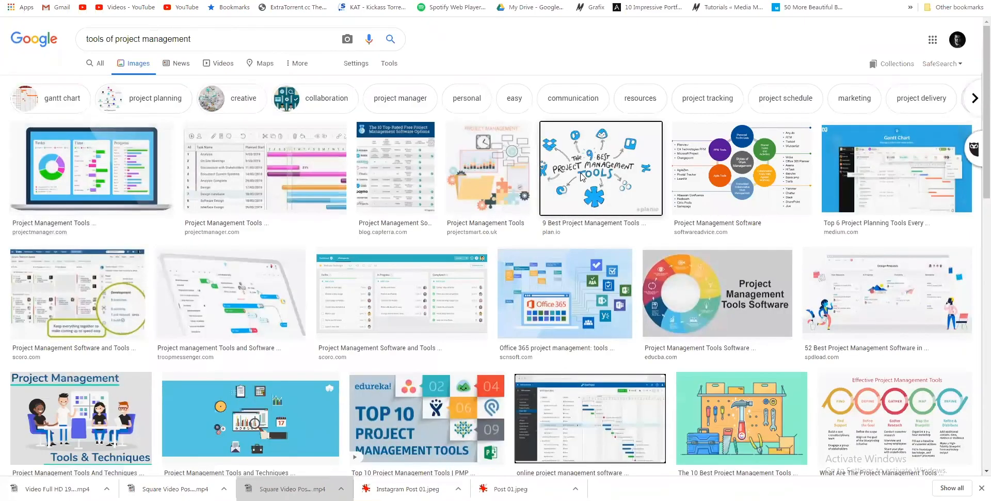
{"action": "left_click", "coordinate": [582, 176]}
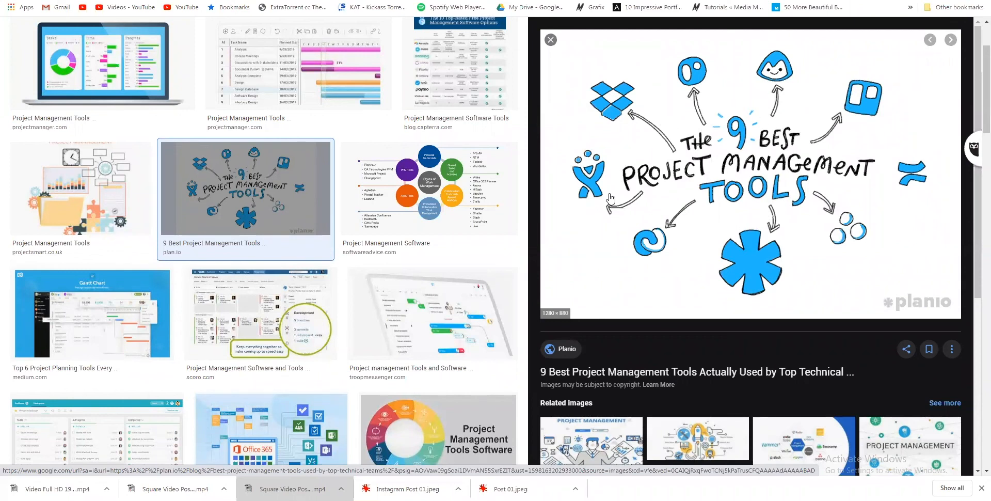
{"action": "scroll", "coordinate": [616, 191], "scroll_direction": "down", "scroll_amount": 1}
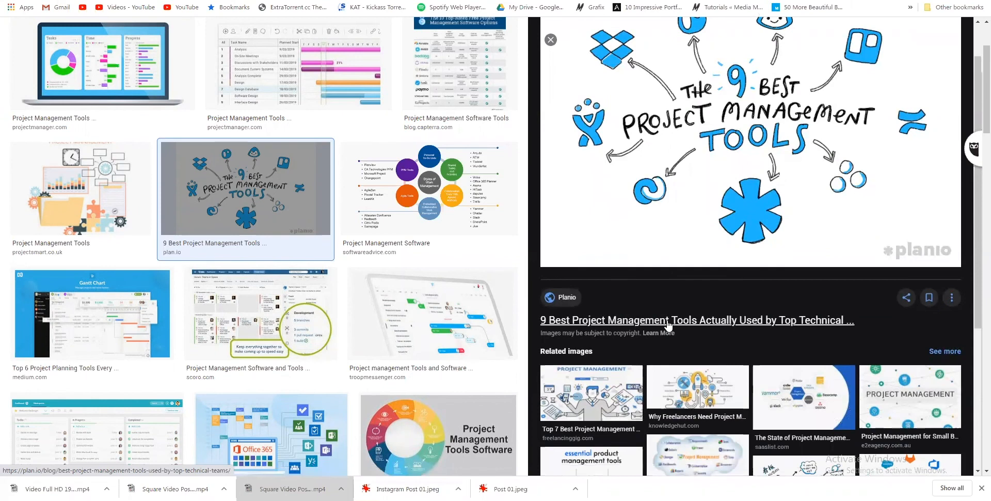
{"action": "left_click", "coordinate": [650, 301]}
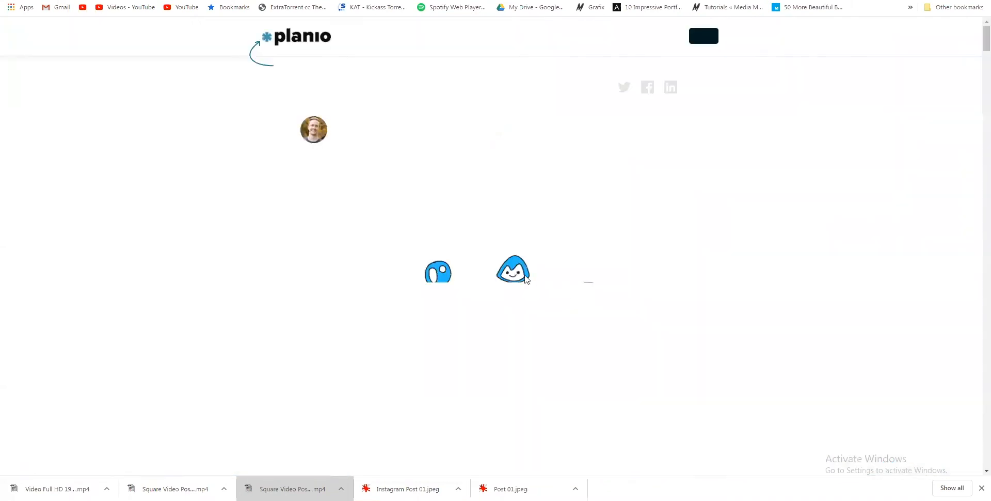
- Examine the Planio article's list of the 9 best project management tools and the companies using them
{"action": "scroll", "coordinate": [206, 310], "scroll_direction": "down", "scroll_amount": 4}
{"action": "scroll", "coordinate": [205, 310], "scroll_direction": "down", "scroll_amount": 1}
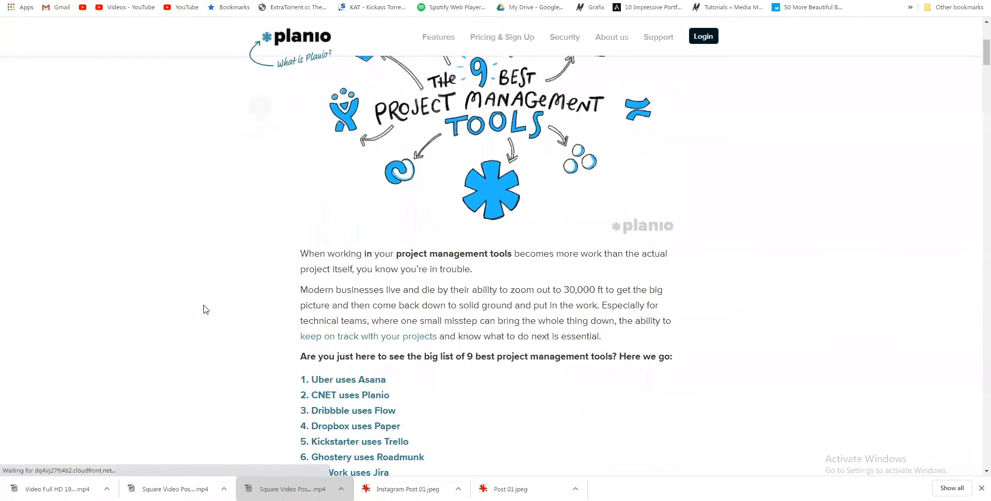
{"action": "scroll", "coordinate": [206, 309], "scroll_direction": "down", "scroll_amount": 3}
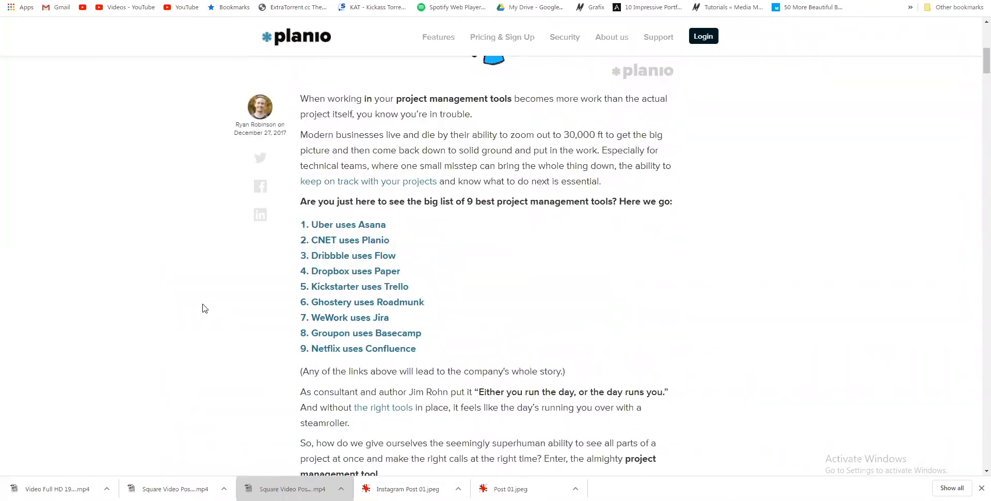
{"action": "scroll", "coordinate": [205, 308], "scroll_direction": "down", "scroll_amount": 2}
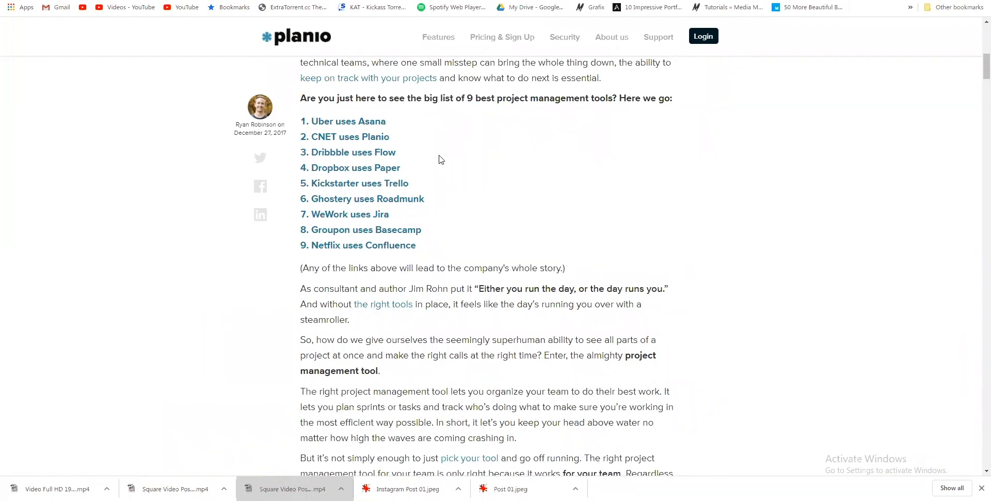
{"action": "left_click_drag", "start_coordinate": [326, 110], "coordinate": [445, 237]}
{"action": "left_click", "coordinate": [347, 102]}
{"action": "left_click_drag", "start_coordinate": [431, 242], "coordinate": [319, 116]}
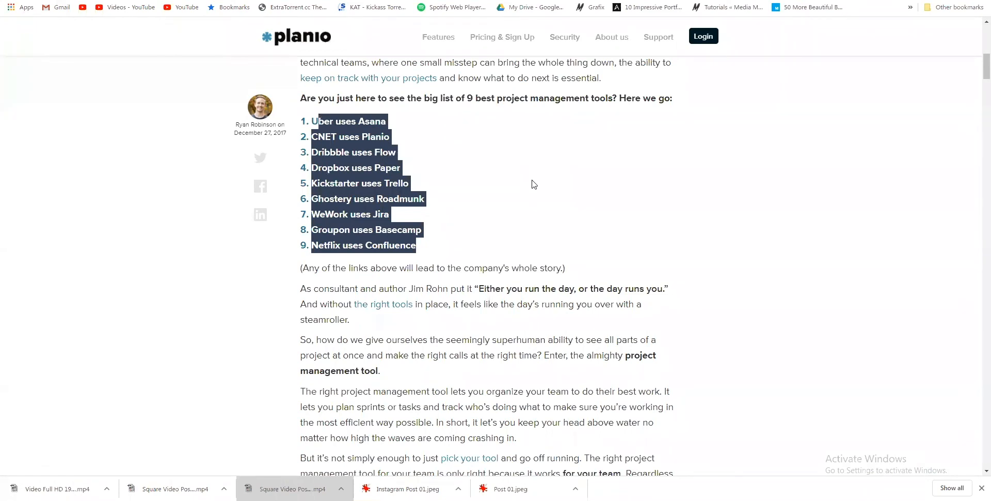
{"action": "left_click", "coordinate": [458, 206]}
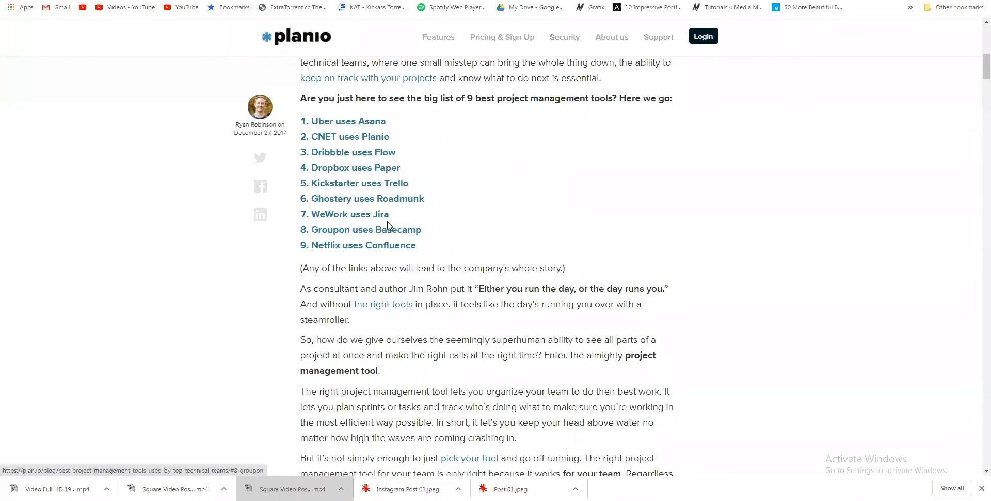
{"action": "left_click_drag", "start_coordinate": [426, 253], "coordinate": [320, 116]}
{"action": "left_click", "coordinate": [312, 114]}
{"action": "scroll", "coordinate": [487, 239], "scroll_direction": "down", "scroll_amount": 2}
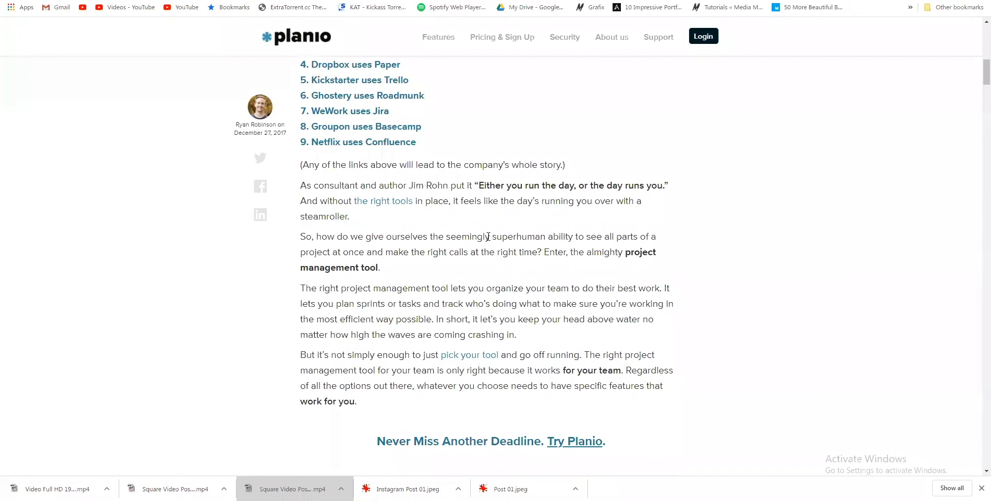
{"action": "scroll", "coordinate": [487, 238], "scroll_direction": "up", "scroll_amount": 3}
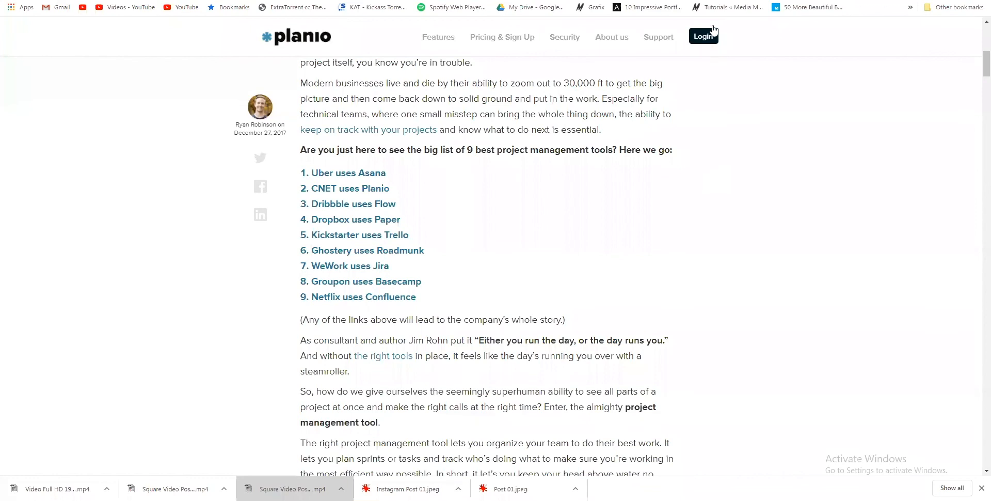
- Search Google in a new tab for "trello png logo" and show the image results
{"action": "key", "text": "ctrl+t"}
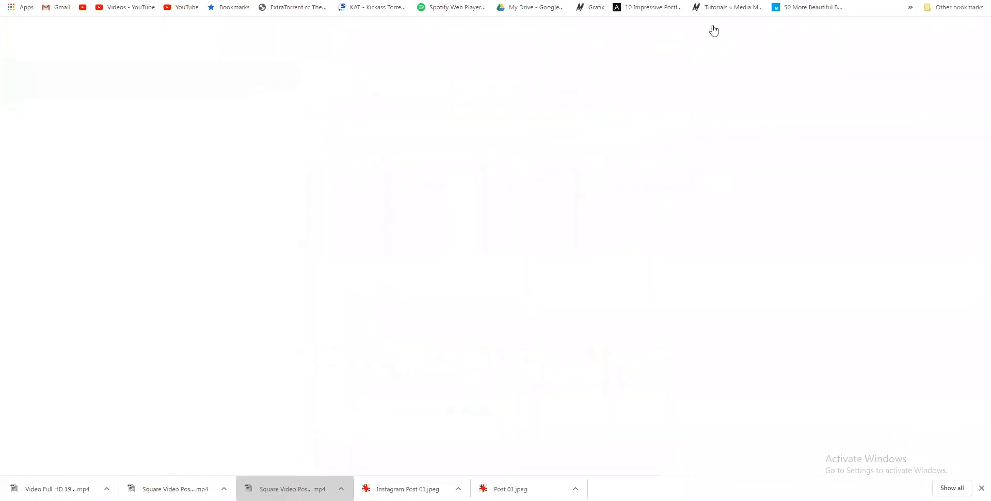
{"action": "type", "text": "trello png"}
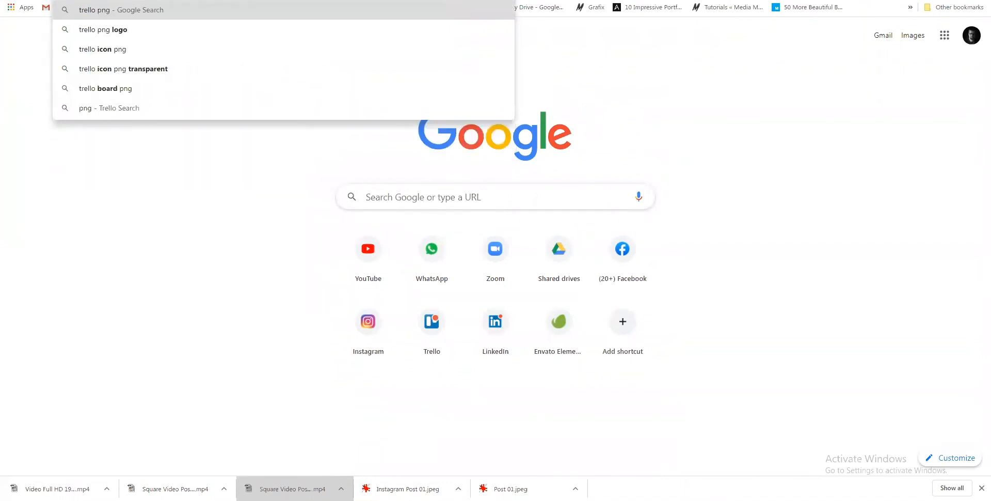
{"action": "left_click", "coordinate": [129, 30]}
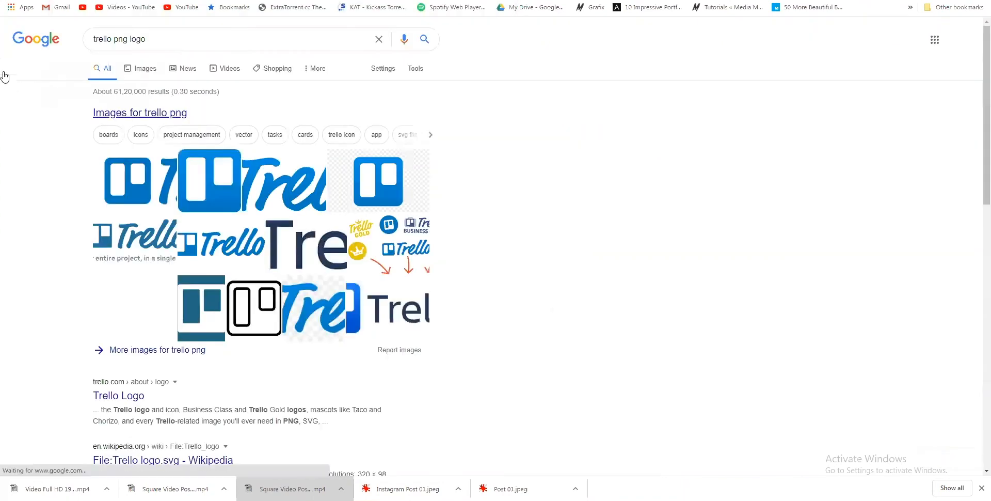
{"action": "left_click", "coordinate": [132, 68]}
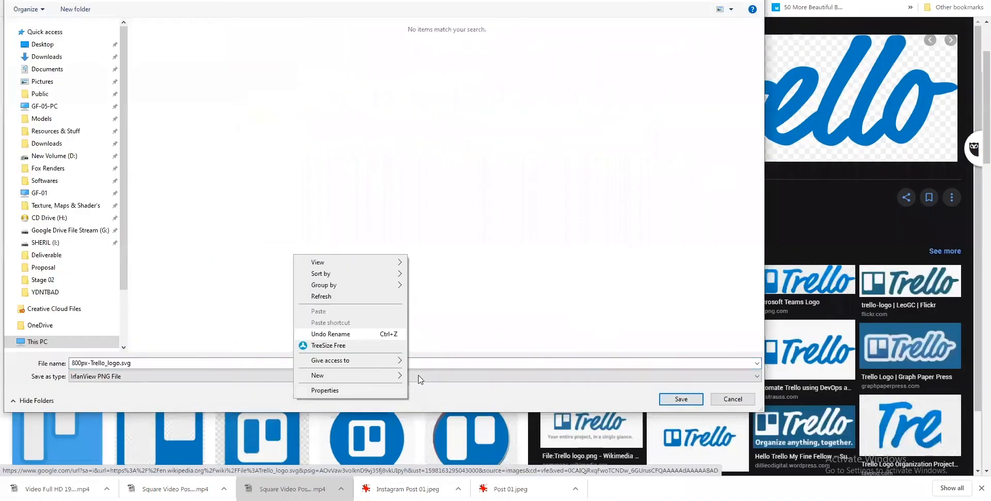
- Save the Wikipedia Trello logo as the PNG "800px-Trello_logo.svg" in a new folder named "Resources", and close the image viewer
{"action": "mouse_move", "coordinate": [400, 376]}
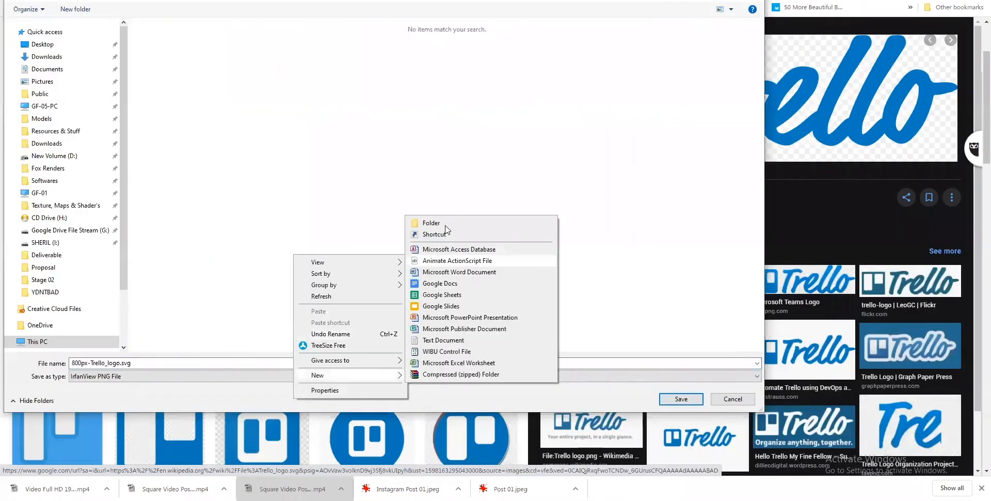
{"action": "left_click", "coordinate": [445, 226]}
{"action": "type", "text": "Resources"}
{"action": "key", "text": "Return"}
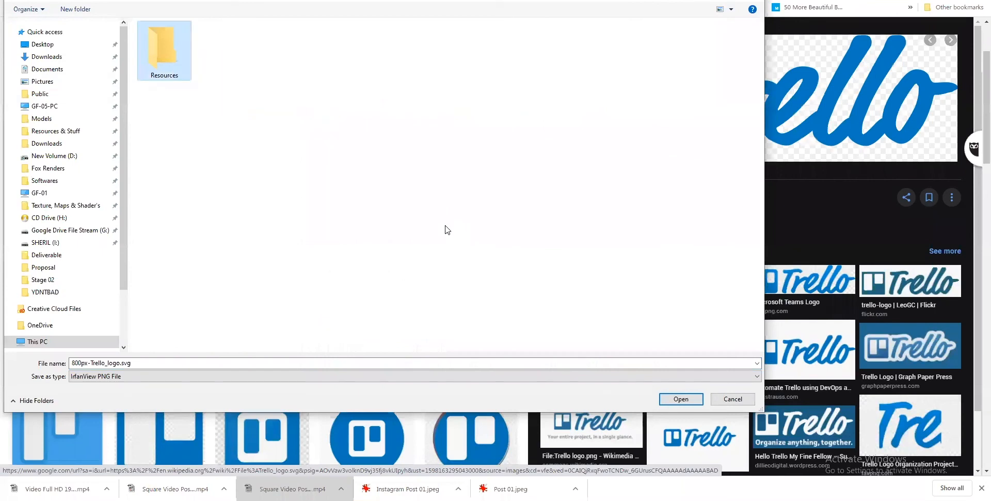
{"action": "key", "text": "Return"}
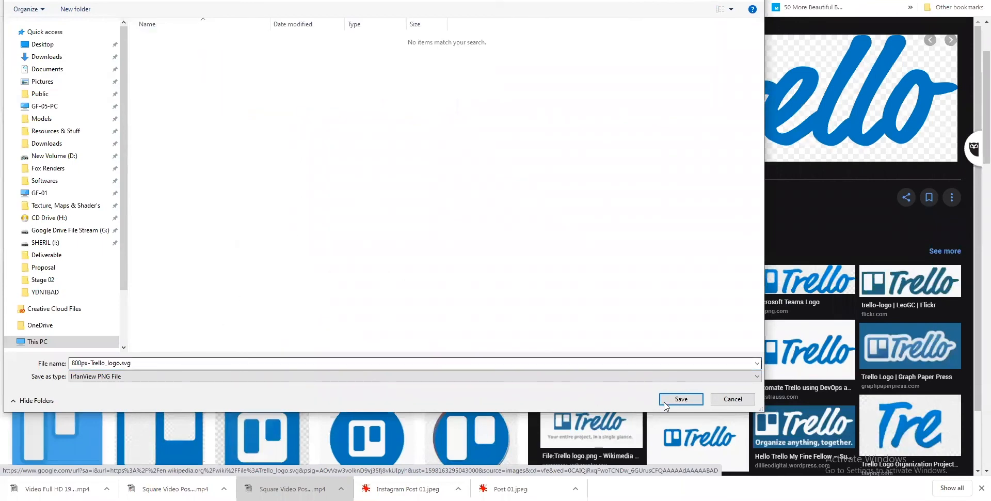
{"action": "left_click", "coordinate": [867, 52]}
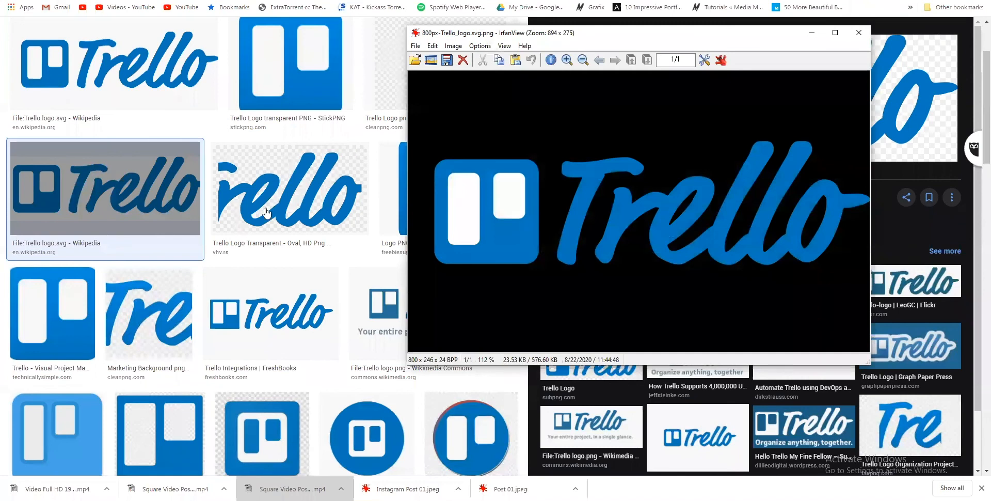
{"action": "key", "text": "Escape"}
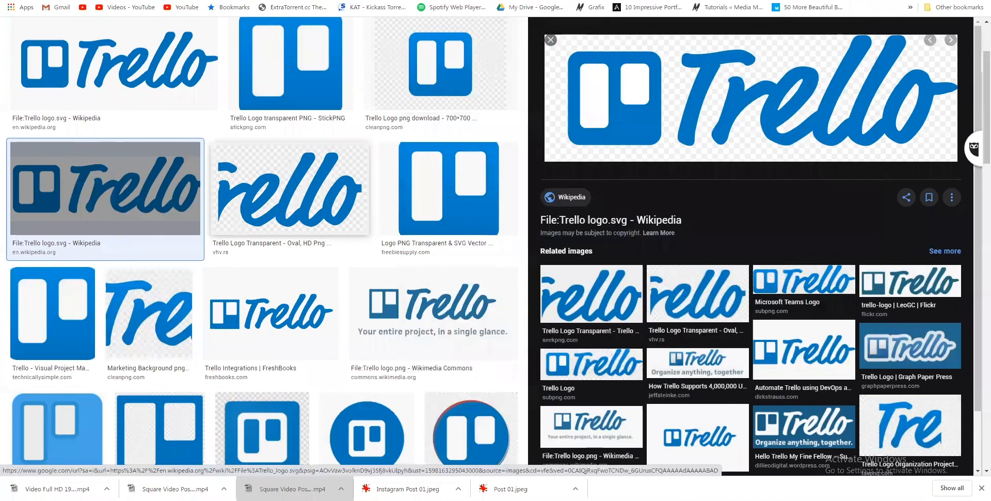
- Switch to Crello, go to its home page and look through the template rows for the different post and story formats
{"action": "left_click", "coordinate": [240, 176]}
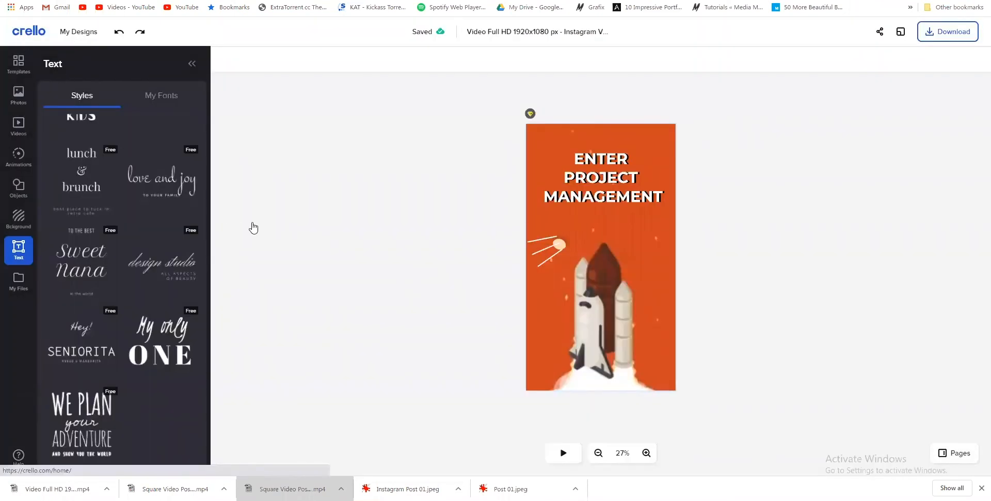
{"action": "left_click", "coordinate": [253, 228]}
{"action": "scroll", "coordinate": [253, 227], "scroll_direction": "down", "scroll_amount": 8}
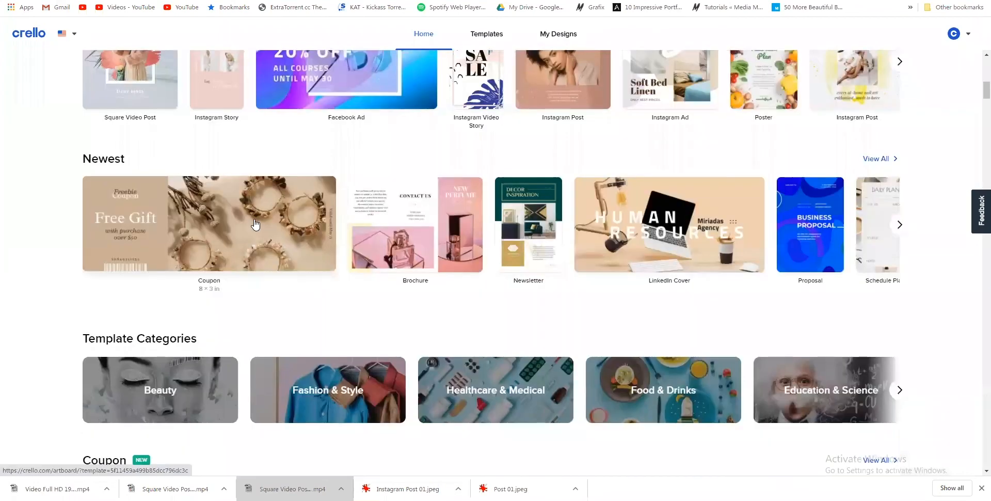
{"action": "scroll", "coordinate": [259, 218], "scroll_direction": "down", "scroll_amount": 6}
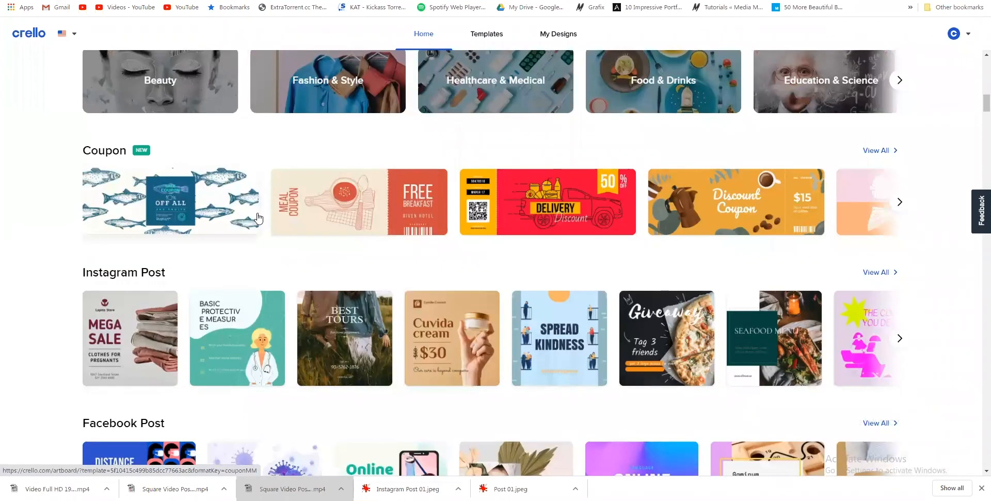
{"action": "scroll", "coordinate": [259, 218], "scroll_direction": "down", "scroll_amount": 5}
{"action": "scroll", "coordinate": [259, 218], "scroll_direction": "down", "scroll_amount": 3}
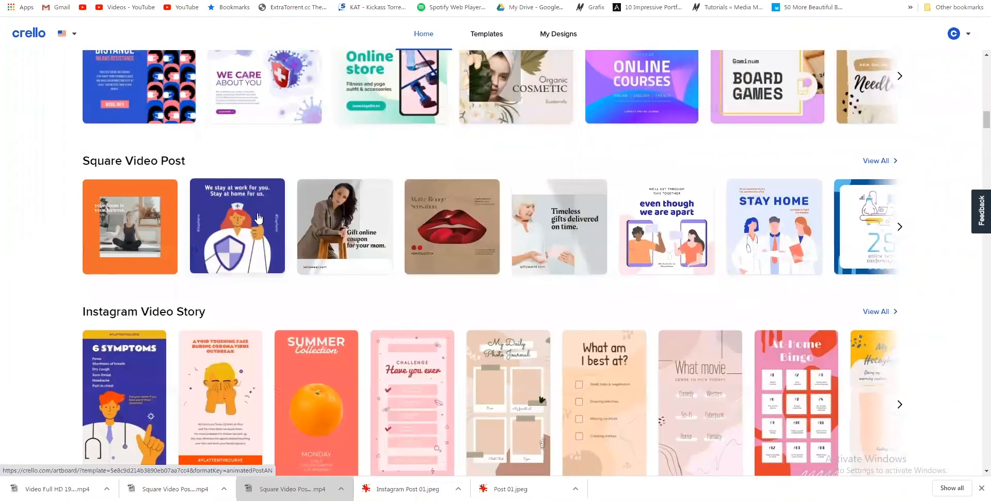
{"action": "scroll", "coordinate": [259, 218], "scroll_direction": "down", "scroll_amount": 5}
{"action": "scroll", "coordinate": [259, 219], "scroll_direction": "down", "scroll_amount": 2}
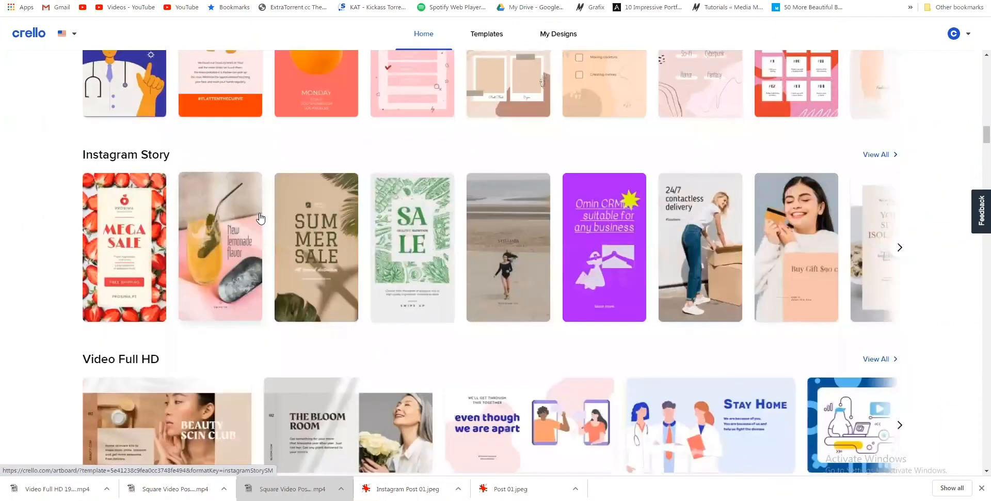
{"action": "scroll", "coordinate": [714, 235], "scroll_direction": "down", "scroll_amount": 2}
{"action": "scroll", "coordinate": [903, 151], "scroll_direction": "up", "scroll_amount": 2}
{"action": "scroll", "coordinate": [510, 241], "scroll_direction": "up", "scroll_amount": 2}
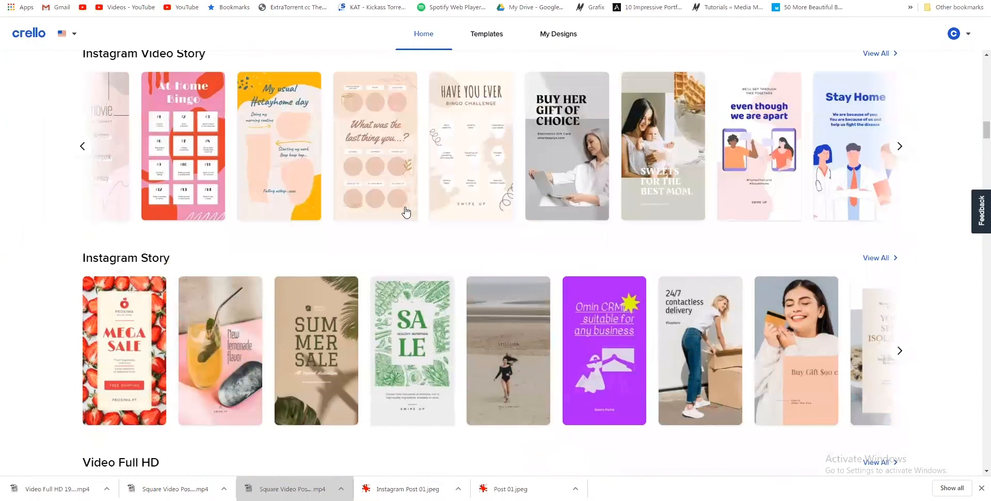
{"action": "scroll", "coordinate": [406, 212], "scroll_direction": "up", "scroll_amount": 10}
{"action": "scroll", "coordinate": [258, 165], "scroll_direction": "up", "scroll_amount": 5}
{"action": "scroll", "coordinate": [260, 103], "scroll_direction": "up", "scroll_amount": 5}
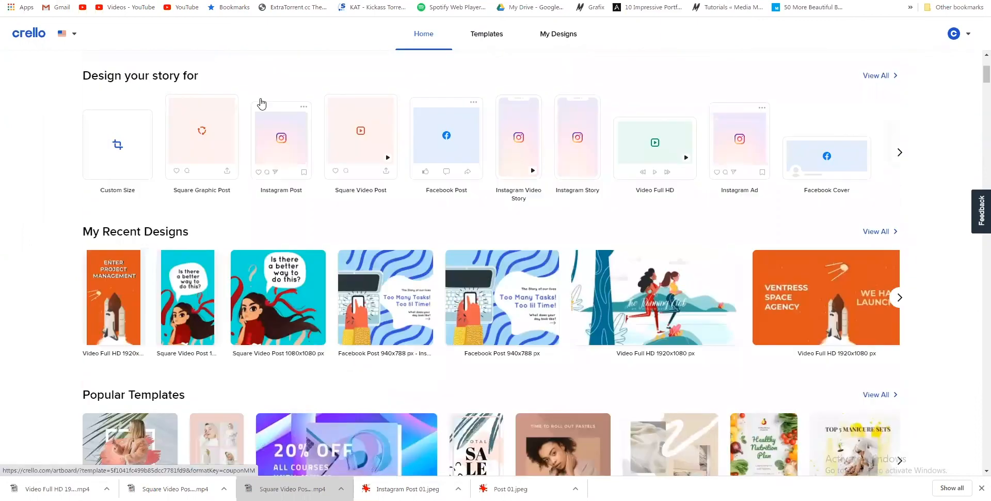
- Start a blank 1080x1080 px Instagram Post design and look through the templates offered for it
{"action": "left_click", "coordinate": [262, 103]}
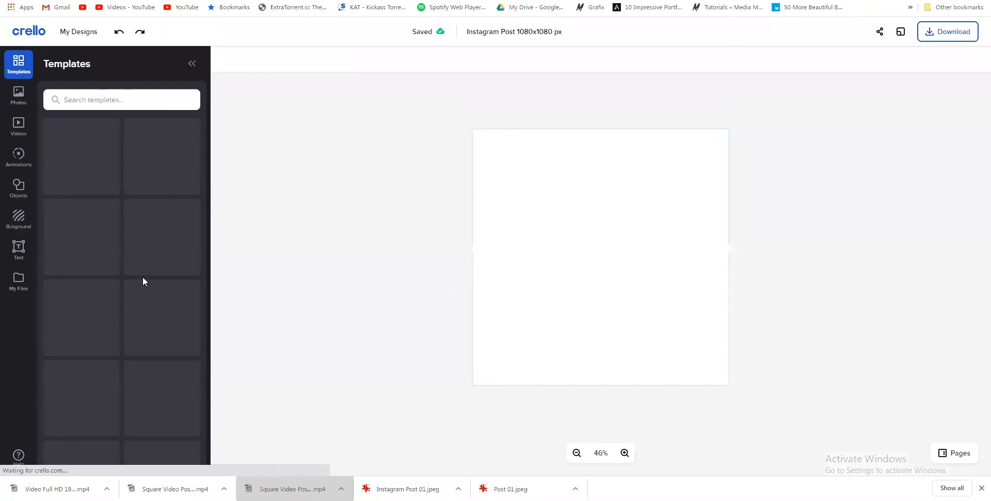
{"action": "scroll", "coordinate": [143, 281], "scroll_direction": "down", "scroll_amount": 4}
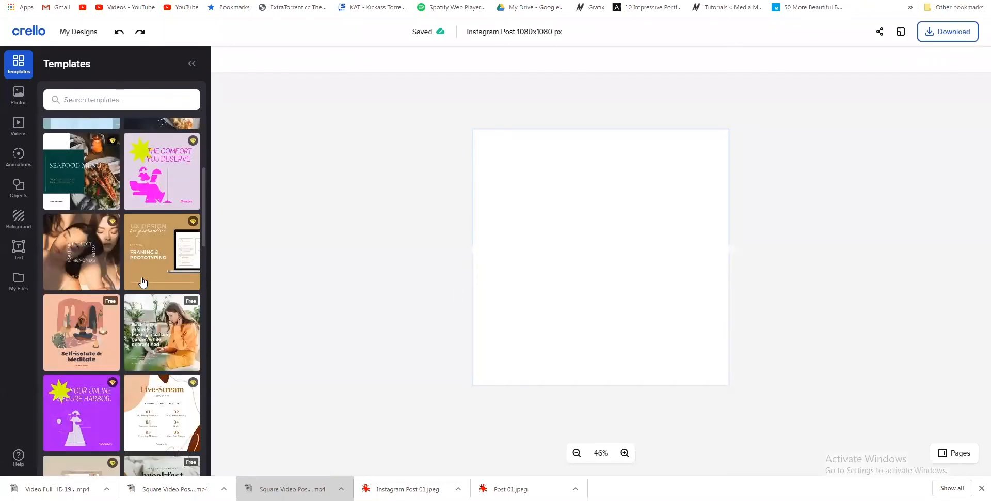
{"action": "scroll", "coordinate": [143, 282], "scroll_direction": "down", "scroll_amount": 6}
{"action": "scroll", "coordinate": [143, 282], "scroll_direction": "down", "scroll_amount": 2}
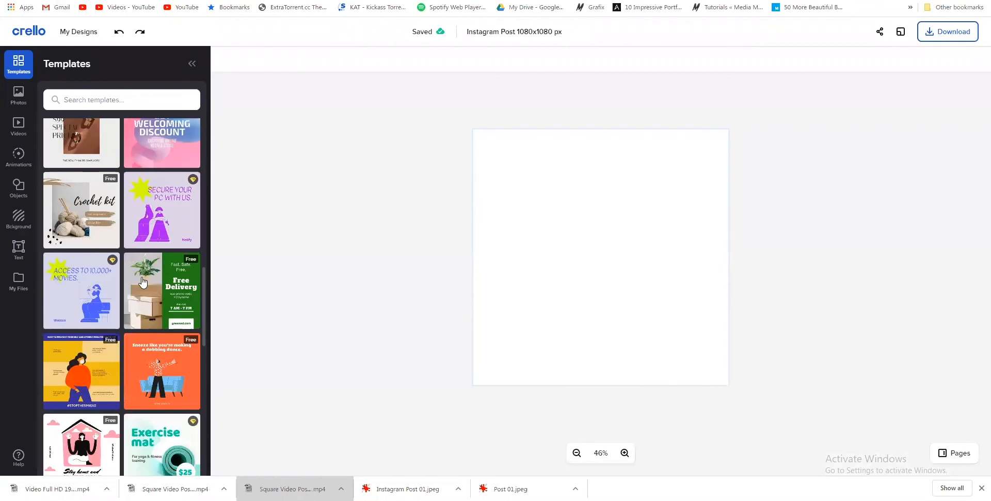
{"action": "scroll", "coordinate": [143, 282], "scroll_direction": "down", "scroll_amount": 2}
{"action": "scroll", "coordinate": [143, 282], "scroll_direction": "down", "scroll_amount": 3}
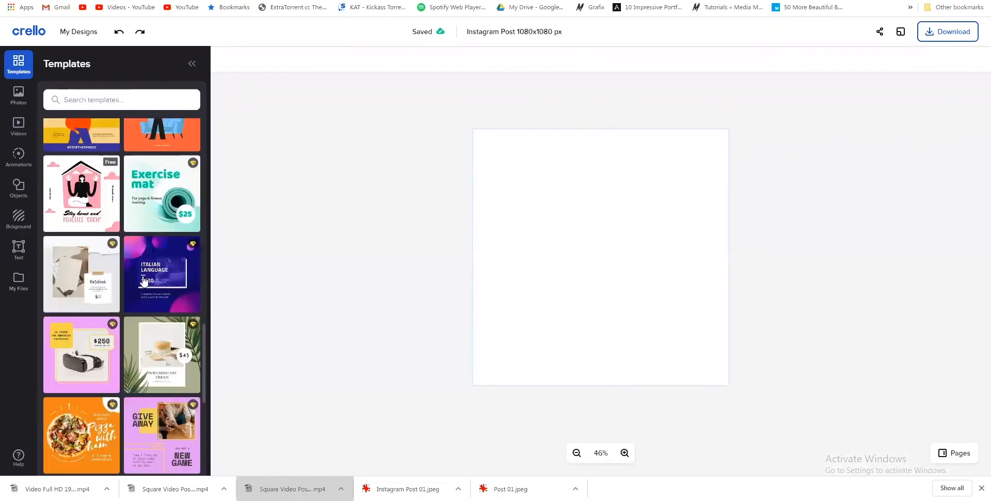
{"action": "scroll", "coordinate": [144, 280], "scroll_direction": "down", "scroll_amount": 2}
{"action": "scroll", "coordinate": [144, 281], "scroll_direction": "down", "scroll_amount": 2}
{"action": "scroll", "coordinate": [144, 281], "scroll_direction": "down", "scroll_amount": 5}
{"action": "scroll", "coordinate": [144, 281], "scroll_direction": "down", "scroll_amount": 7}
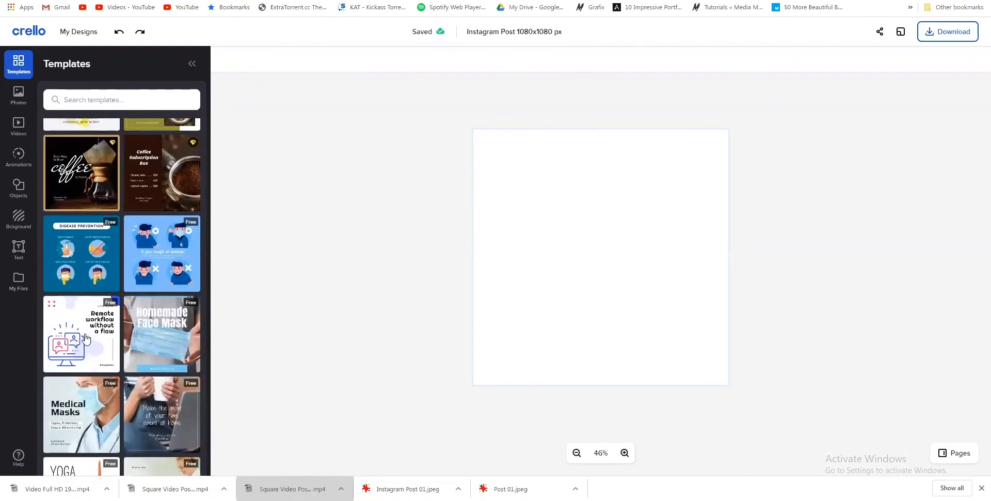
{"action": "scroll", "coordinate": [87, 338], "scroll_direction": "down", "scroll_amount": 8}
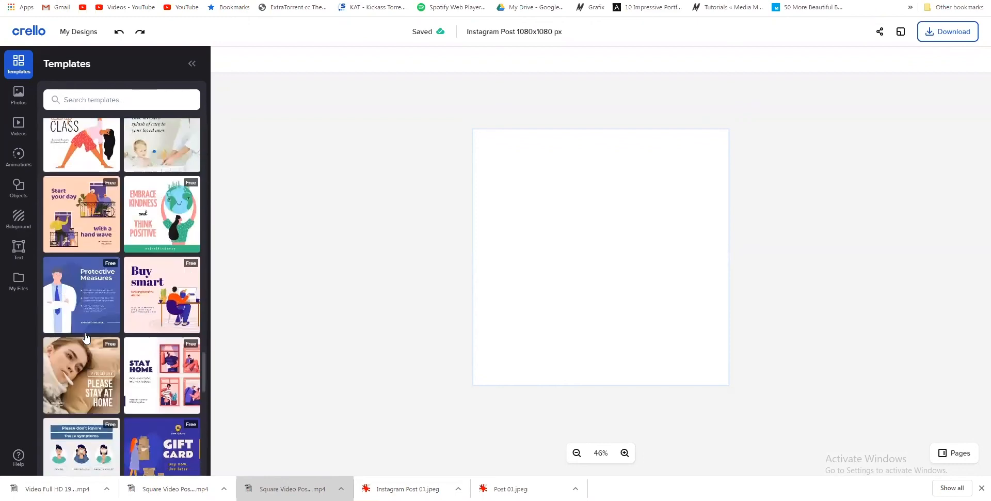
{"action": "scroll", "coordinate": [85, 338], "scroll_direction": "down", "scroll_amount": 1}
{"action": "scroll", "coordinate": [79, 335], "scroll_direction": "down", "scroll_amount": 2}
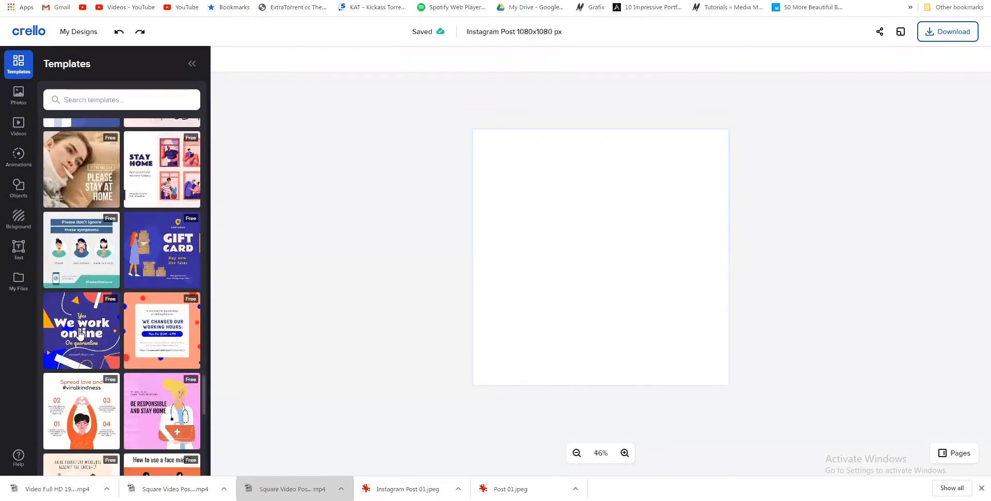
{"action": "scroll", "coordinate": [78, 335], "scroll_direction": "down", "scroll_amount": 8}
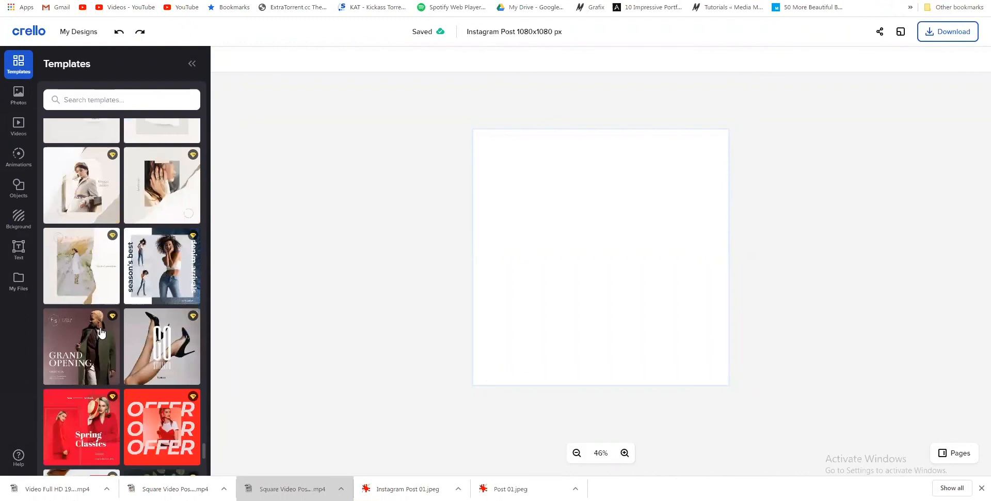
- Find the "How to Start a Podcast" template and apply it to the Instagram post
{"action": "scroll", "coordinate": [102, 332], "scroll_direction": "down", "scroll_amount": 6}
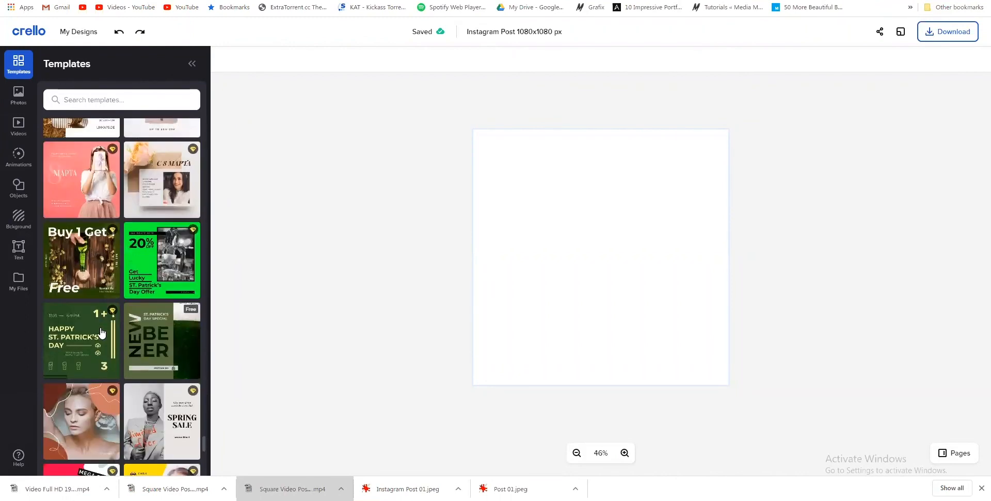
{"action": "scroll", "coordinate": [101, 332], "scroll_direction": "down", "scroll_amount": 10}
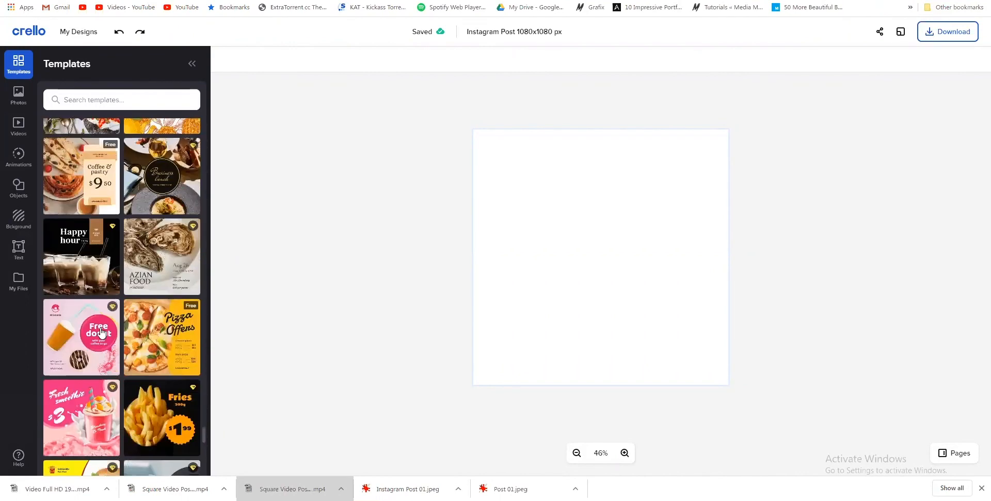
{"action": "scroll", "coordinate": [101, 332], "scroll_direction": "down", "scroll_amount": 10}
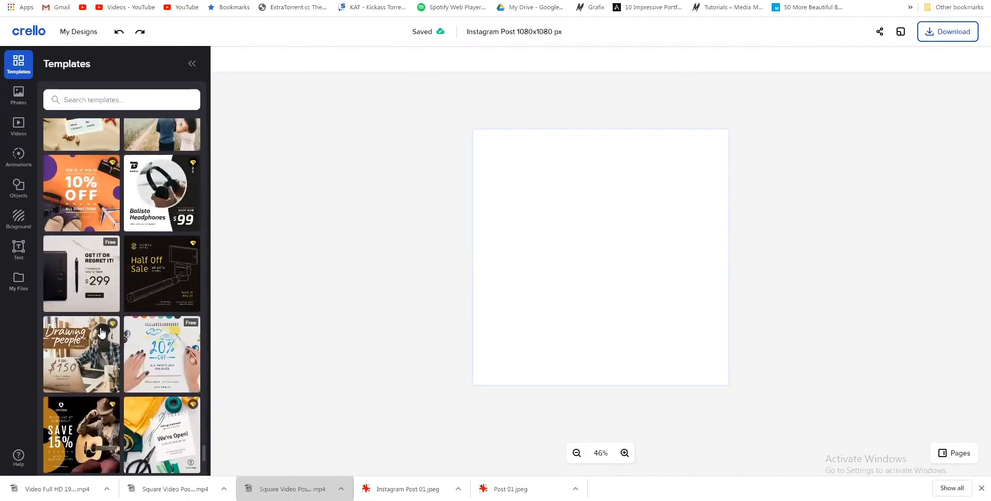
{"action": "scroll", "coordinate": [101, 332], "scroll_direction": "down", "scroll_amount": 3}
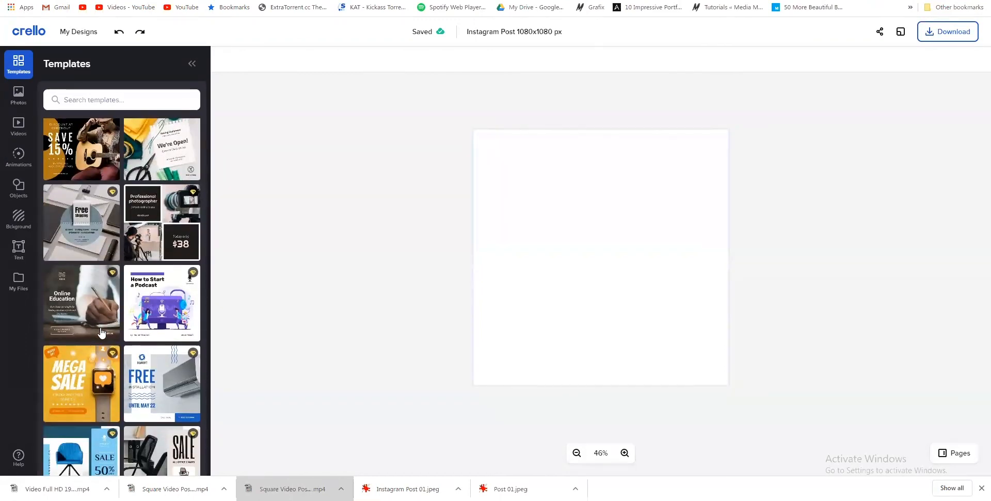
{"action": "scroll", "coordinate": [102, 332], "scroll_direction": "down", "scroll_amount": 1}
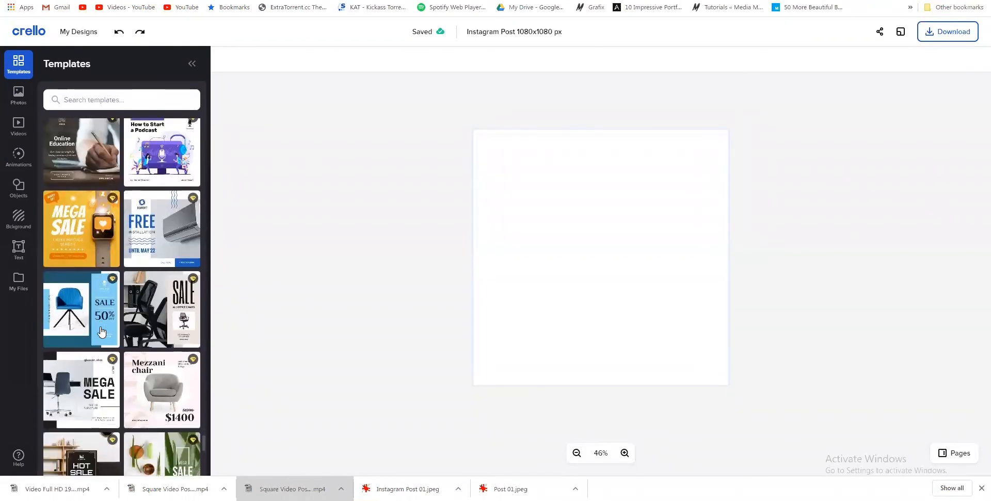
{"action": "left_click", "coordinate": [164, 175]}
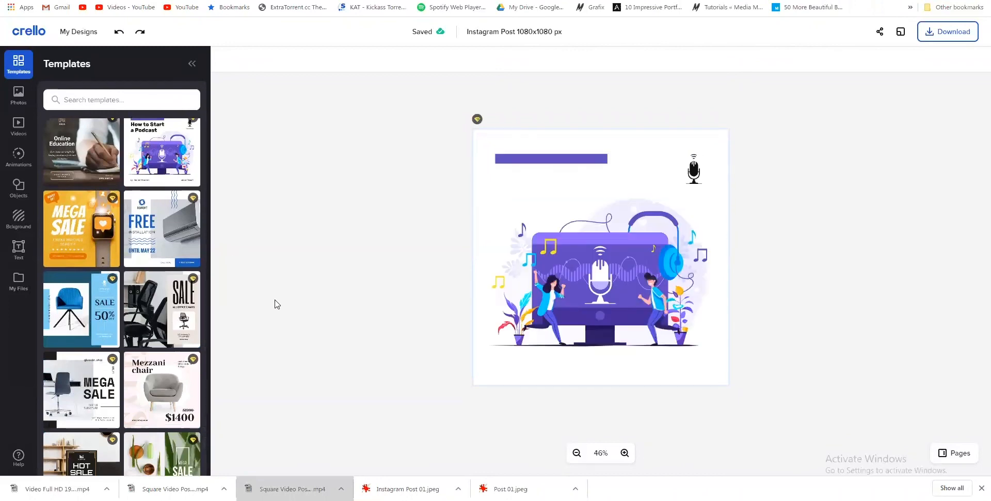
- Try moving the podcast illustration sideways out of the layout, and undo the move
{"action": "left_click", "coordinate": [535, 278]}
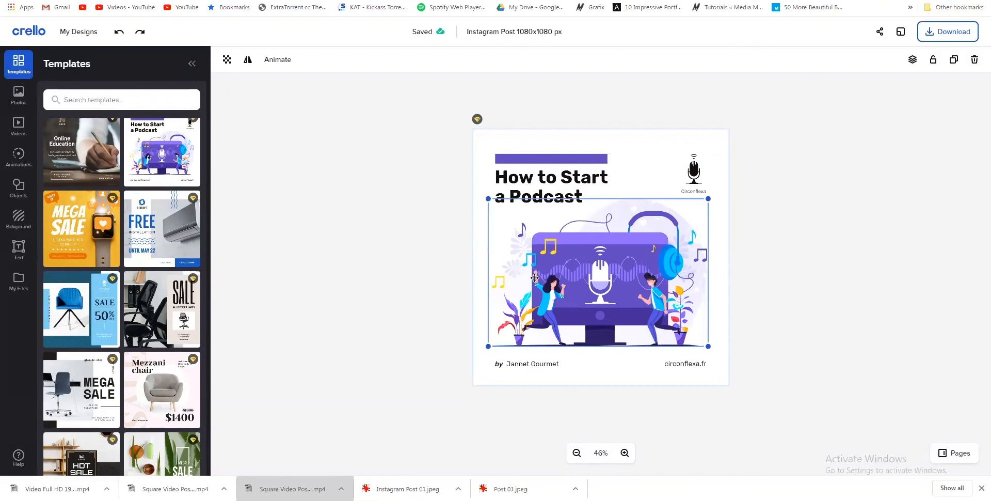
{"action": "left_click_drag", "start_coordinate": [535, 278], "coordinate": [422, 278]}
{"action": "key", "text": "ctrl+z"}
- Look further through the Instagram post templates, including those found by searching for "computer"
{"action": "scroll", "coordinate": [156, 308], "scroll_direction": "down", "scroll_amount": 3}
{"action": "scroll", "coordinate": [156, 308], "scroll_direction": "down", "scroll_amount": 15}
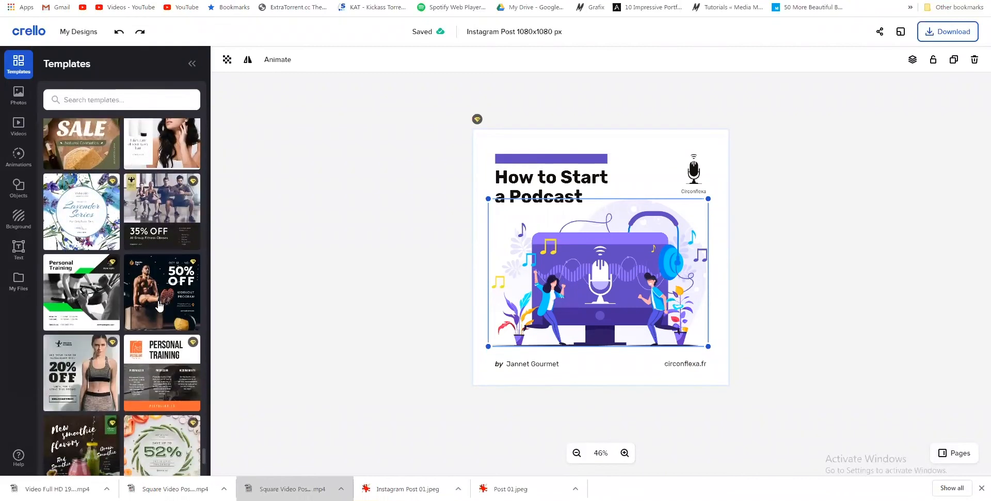
{"action": "scroll", "coordinate": [159, 306], "scroll_direction": "down", "scroll_amount": 15}
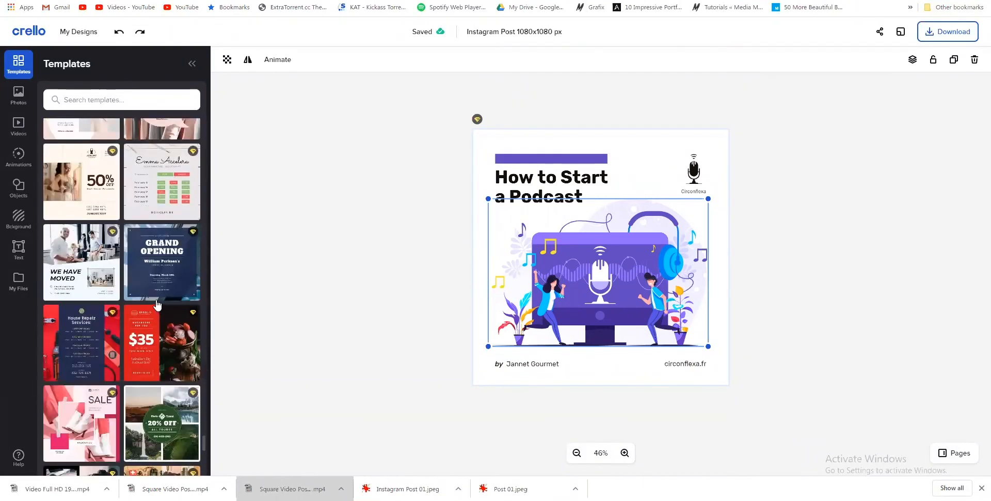
{"action": "left_click", "coordinate": [139, 91]}
{"action": "type", "text": "computer"}
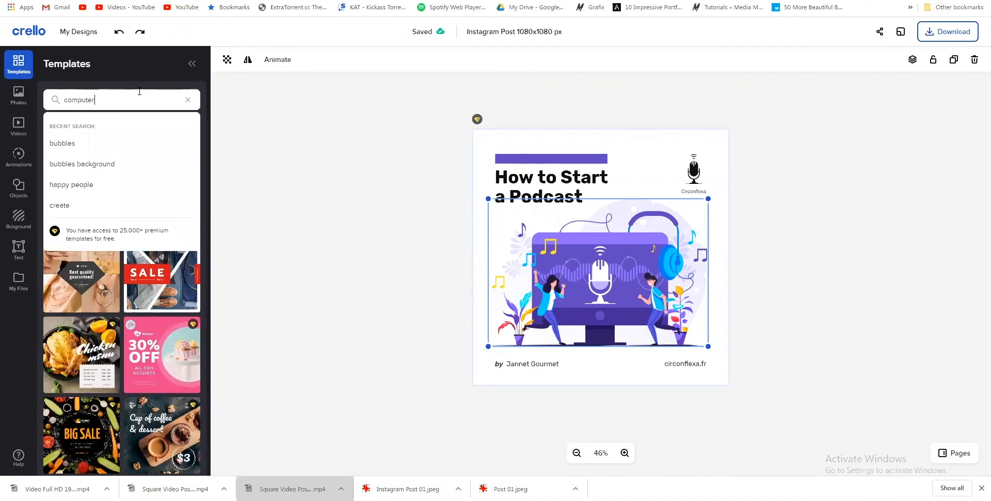
{"action": "key", "text": "Return"}
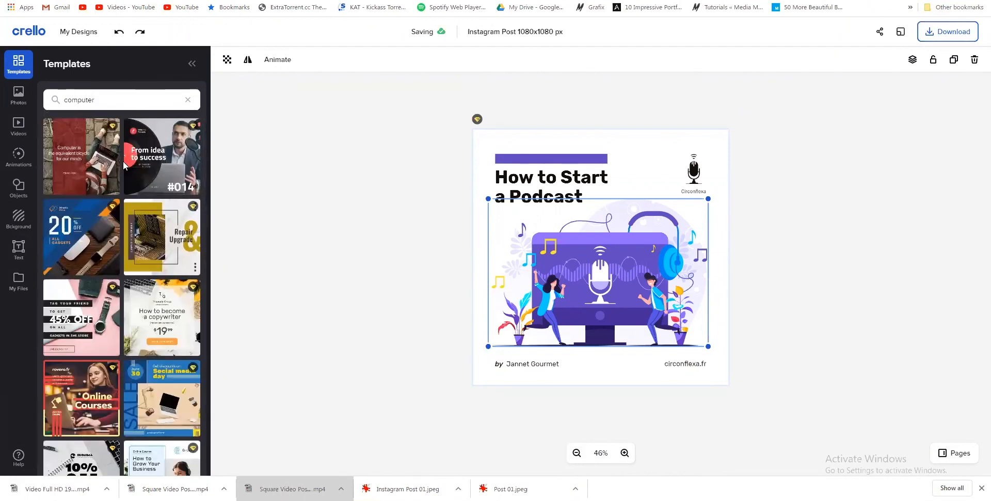
{"action": "scroll", "coordinate": [124, 165], "scroll_direction": "down", "scroll_amount": 10}
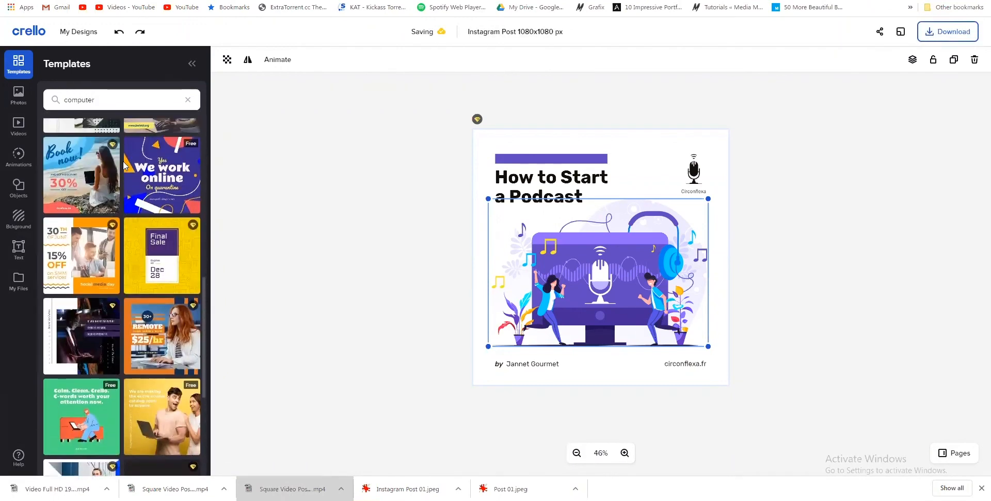
- Search the editor's templates for "ads" instead
{"action": "double_click", "coordinate": [106, 96]}
{"action": "type", "text": "ads"}
{"action": "key", "text": "Return"}
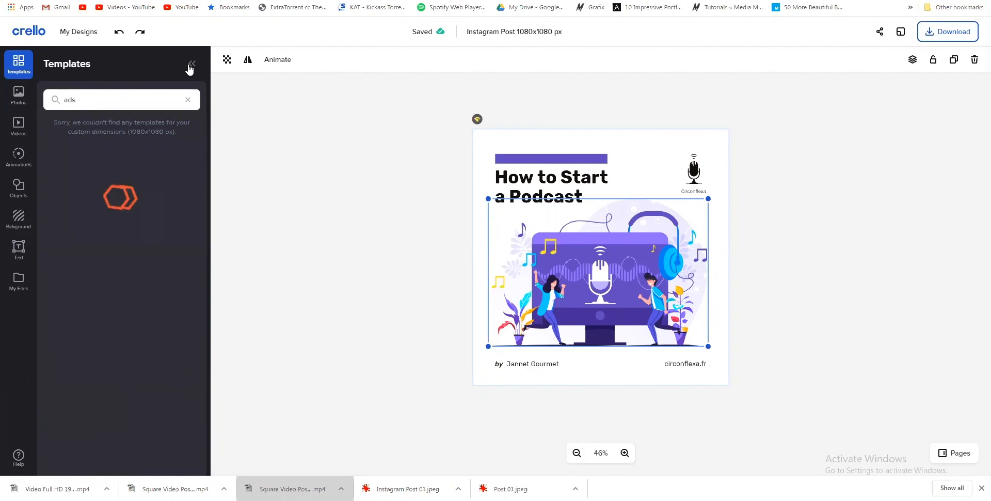
- Return to the Crello home page, search all designs for "ads" and look through the matching ad templates
{"action": "left_click", "coordinate": [27, 32]}
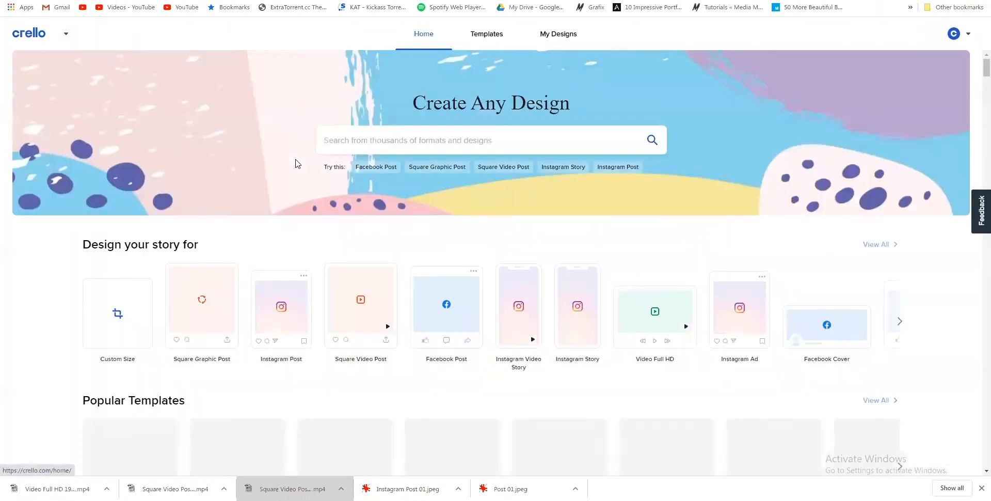
{"action": "scroll", "coordinate": [173, 194], "scroll_direction": "down", "scroll_amount": 5}
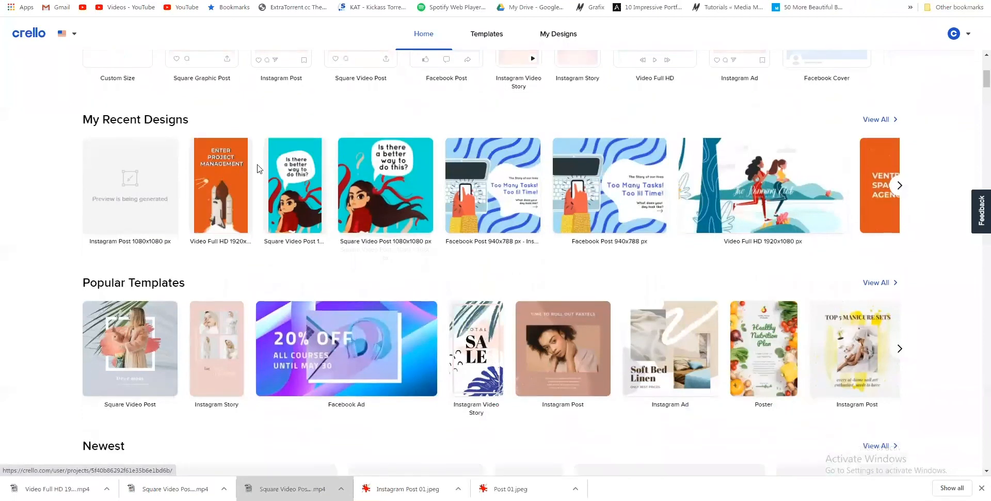
{"action": "scroll", "coordinate": [260, 169], "scroll_direction": "down", "scroll_amount": 5}
{"action": "scroll", "coordinate": [333, 139], "scroll_direction": "down", "scroll_amount": 5}
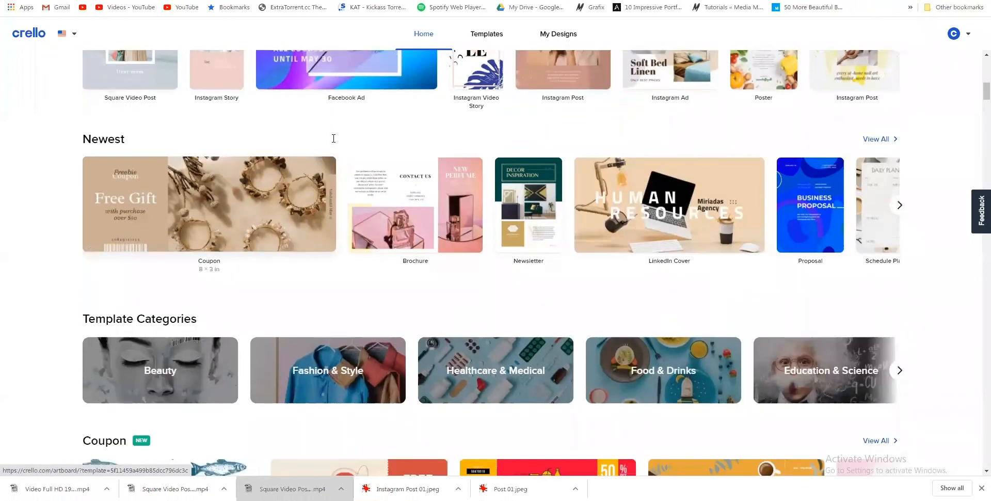
{"action": "scroll", "coordinate": [333, 139], "scroll_direction": "up", "scroll_amount": 8}
{"action": "scroll", "coordinate": [338, 173], "scroll_direction": "up", "scroll_amount": 7}
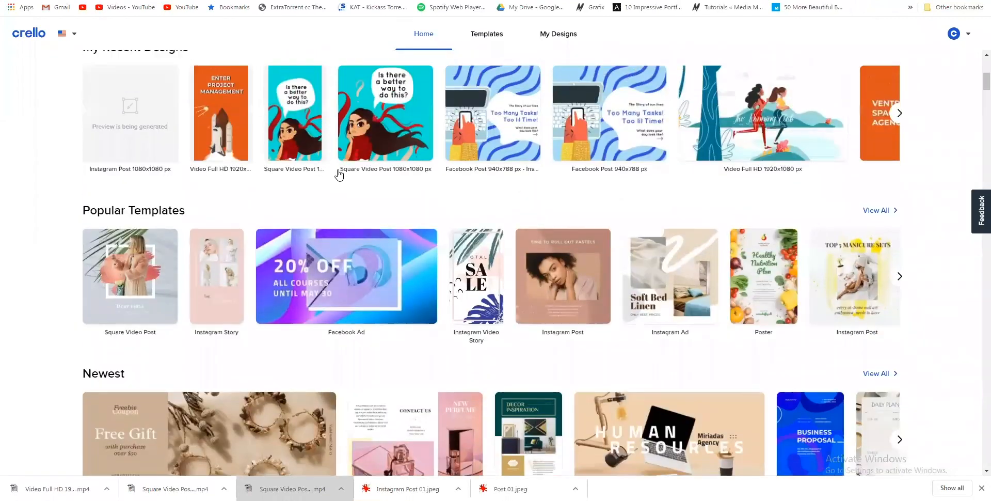
{"action": "type", "text": "ads"}
{"action": "key", "text": "Return"}
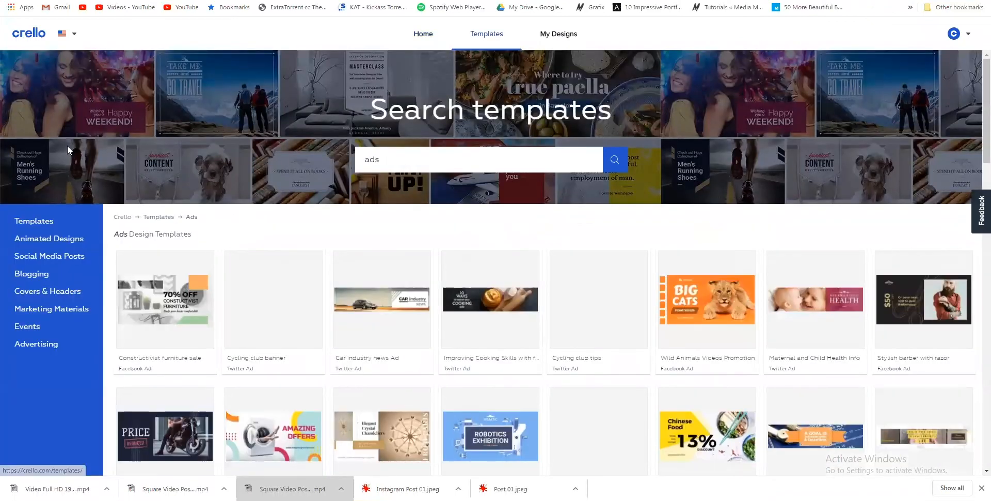
{"action": "scroll", "coordinate": [67, 134], "scroll_direction": "down", "scroll_amount": 3}
{"action": "scroll", "coordinate": [413, 302], "scroll_direction": "down", "scroll_amount": 3}
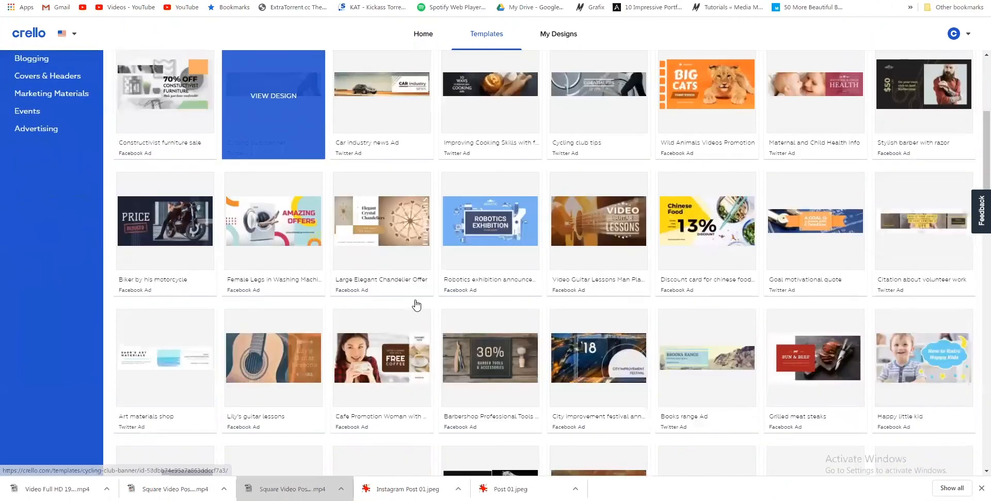
{"action": "scroll", "coordinate": [404, 286], "scroll_direction": "up", "scroll_amount": 3}
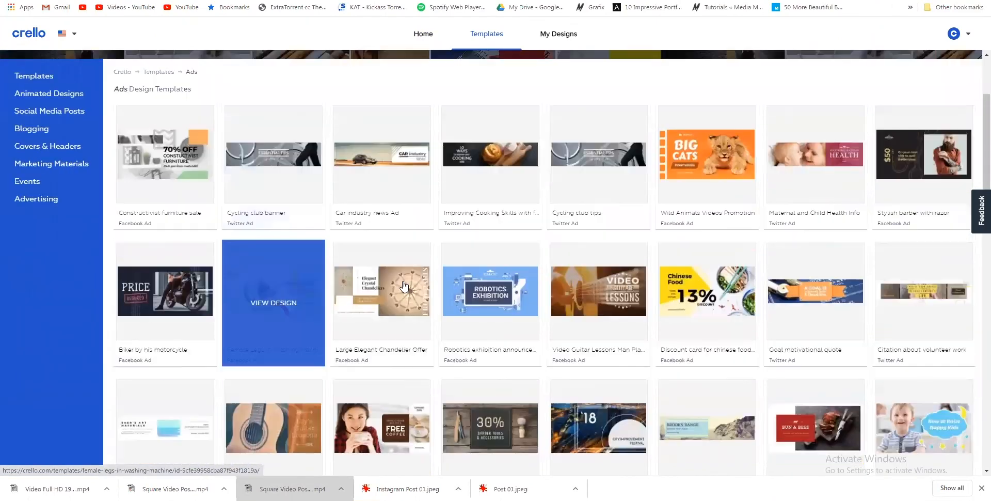
- Clear the ads search by showing all design templates, and look through them
{"action": "left_click", "coordinate": [159, 113]}
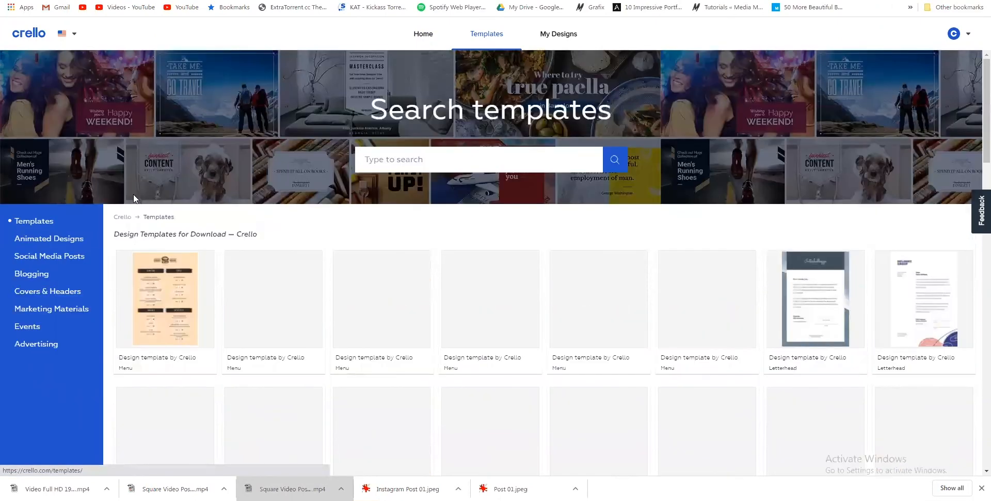
{"action": "scroll", "coordinate": [62, 210], "scroll_direction": "down", "scroll_amount": 2}
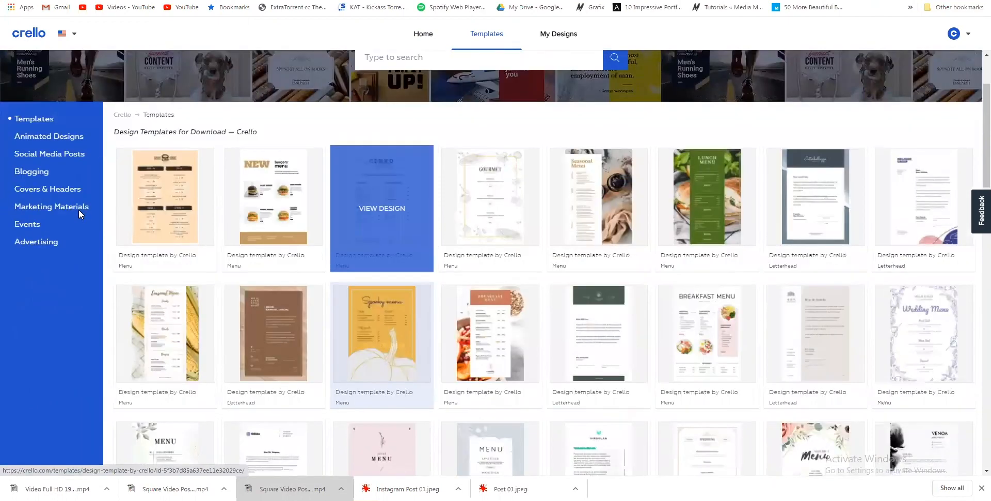
{"action": "scroll", "coordinate": [292, 279], "scroll_direction": "down", "scroll_amount": 3}
{"action": "scroll", "coordinate": [292, 279], "scroll_direction": "up", "scroll_amount": 4}
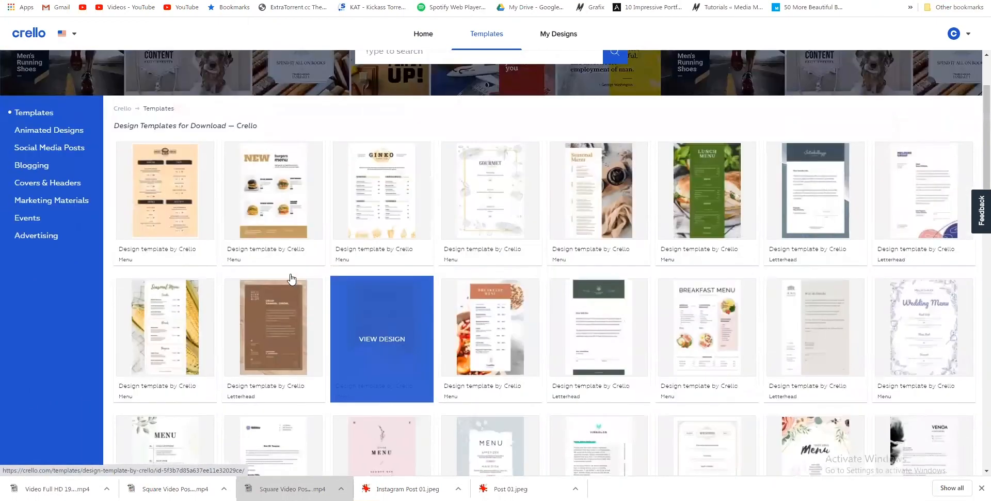
- Look through the Social Media Posts template category and continue on its page 3
{"action": "scroll", "coordinate": [291, 279], "scroll_direction": "down", "scroll_amount": 20}
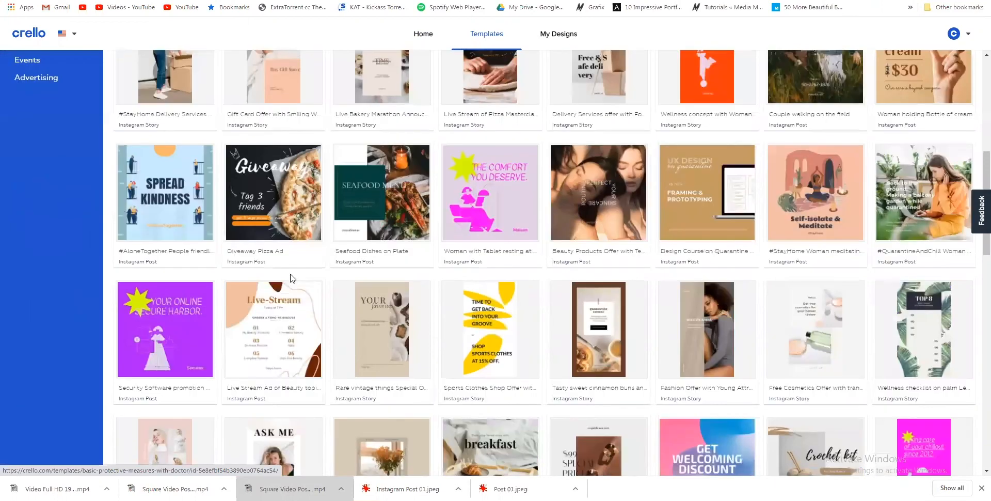
{"action": "scroll", "coordinate": [515, 306], "scroll_direction": "up", "scroll_amount": 4}
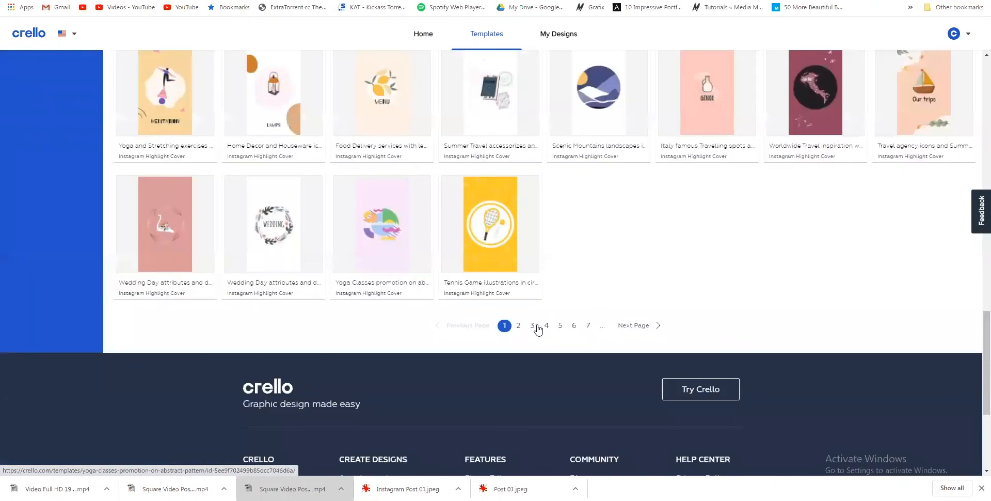
{"action": "left_click", "coordinate": [535, 326]}
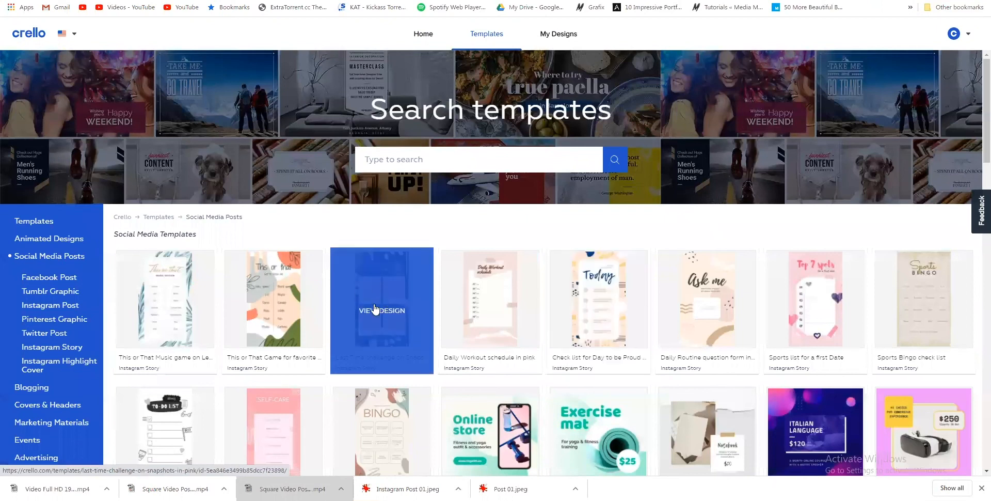
{"action": "scroll", "coordinate": [361, 324], "scroll_direction": "down", "scroll_amount": 2}
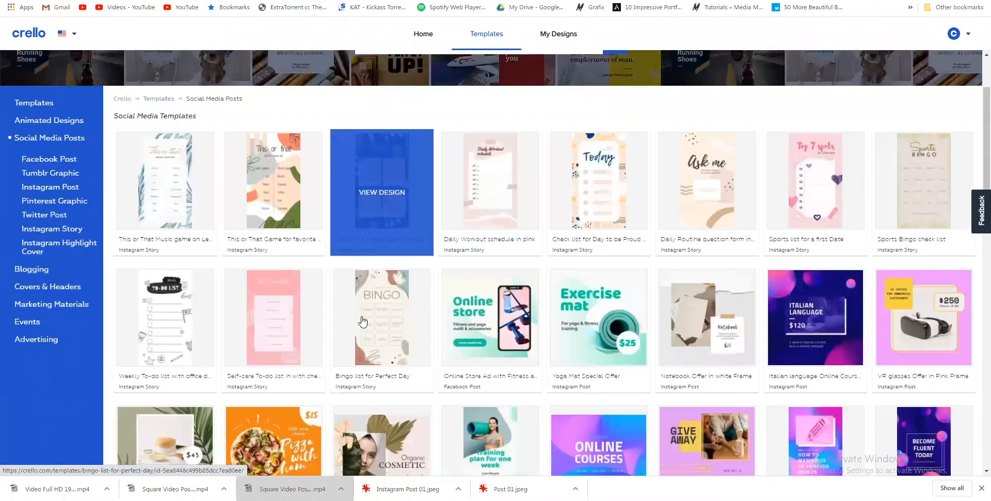
- Find the "My Quarantine in photos Form" Instagram Story template on this page of results and open it for editing
{"action": "scroll", "coordinate": [363, 322], "scroll_direction": "down", "scroll_amount": 3}
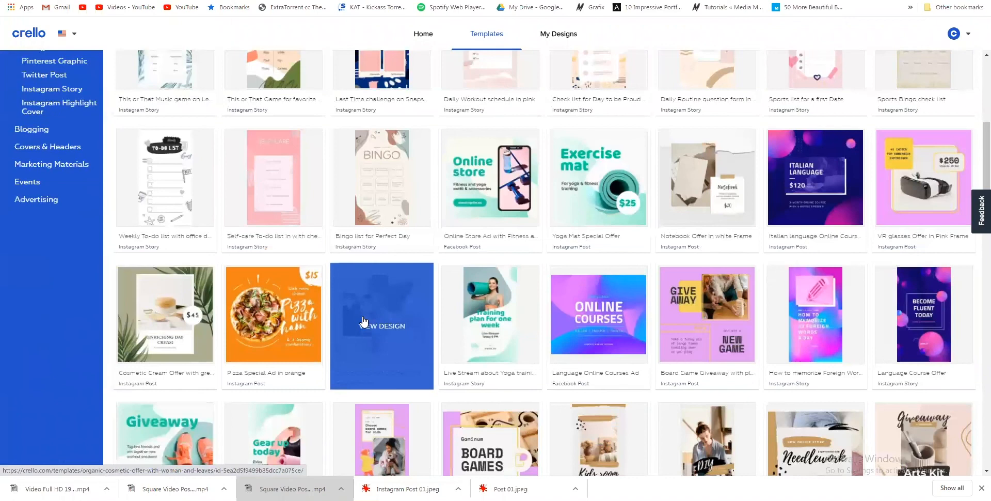
{"action": "scroll", "coordinate": [790, 167], "scroll_direction": "down", "scroll_amount": 3}
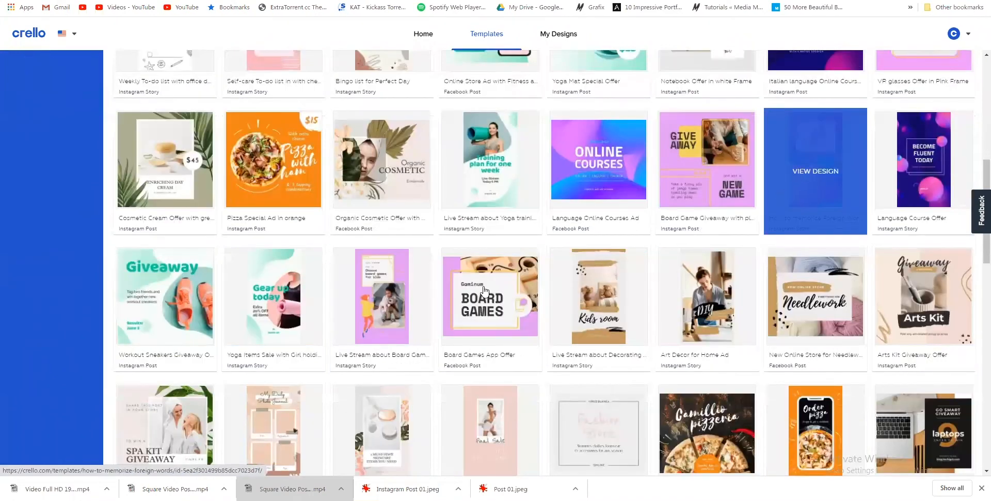
{"action": "scroll", "coordinate": [484, 291], "scroll_direction": "down", "scroll_amount": 1}
{"action": "scroll", "coordinate": [483, 281], "scroll_direction": "down", "scroll_amount": 3}
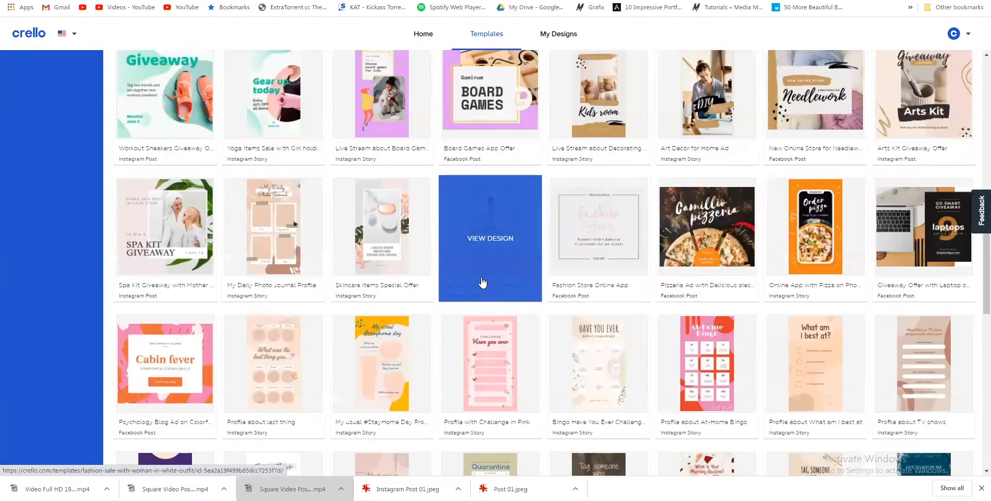
{"action": "scroll", "coordinate": [483, 282], "scroll_direction": "down", "scroll_amount": 5}
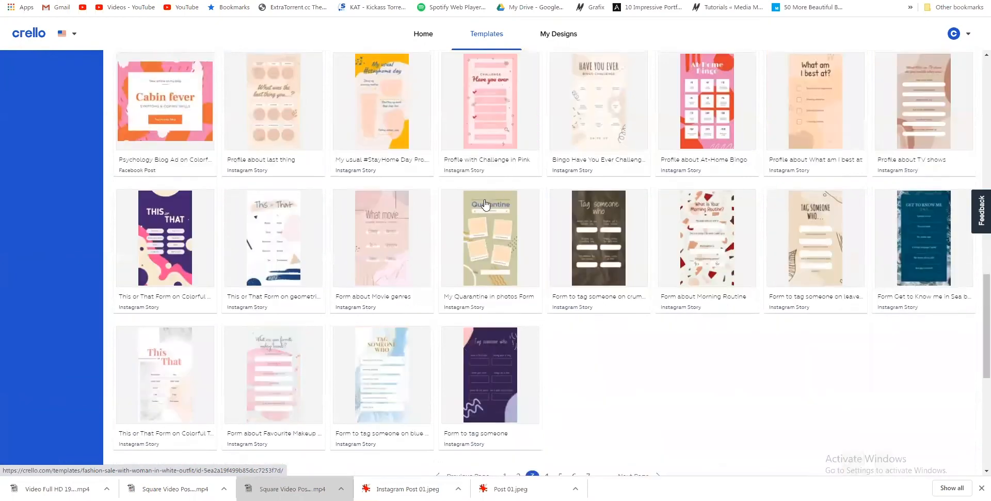
{"action": "left_click", "coordinate": [483, 273]}
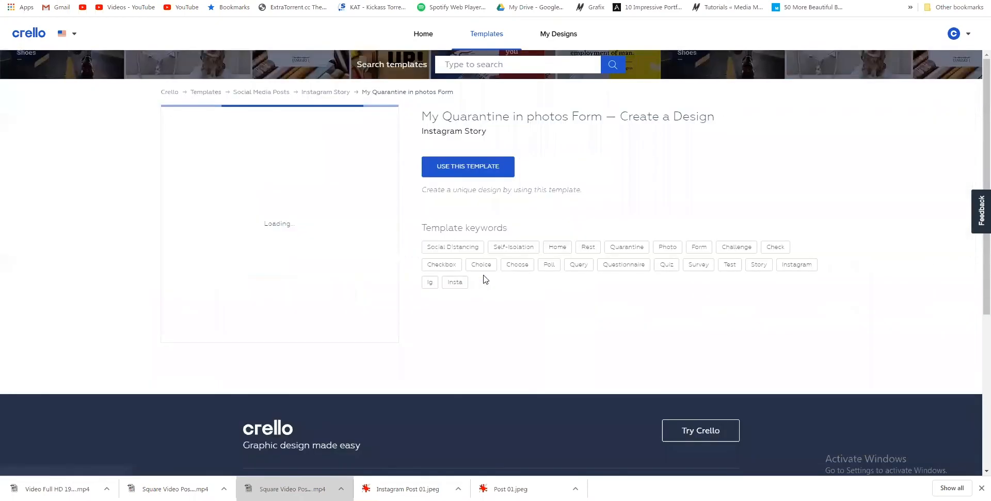
{"action": "left_click", "coordinate": [444, 169]}
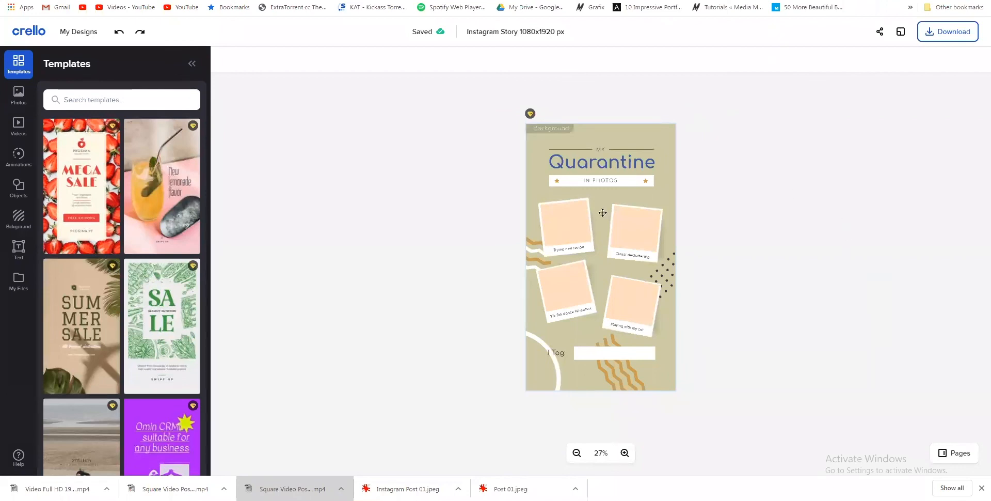
{"action": "left_click", "coordinate": [561, 213]}
{"action": "mouse_move", "coordinate": [564, 213]}
{"action": "left_mouse_down"}
{"action": "mouse_move", "coordinate": [540, 206]}
{"action": "mouse_move", "coordinate": [564, 213]}
{"action": "left_mouse_up"}
{"action": "left_click", "coordinate": [701, 202]}
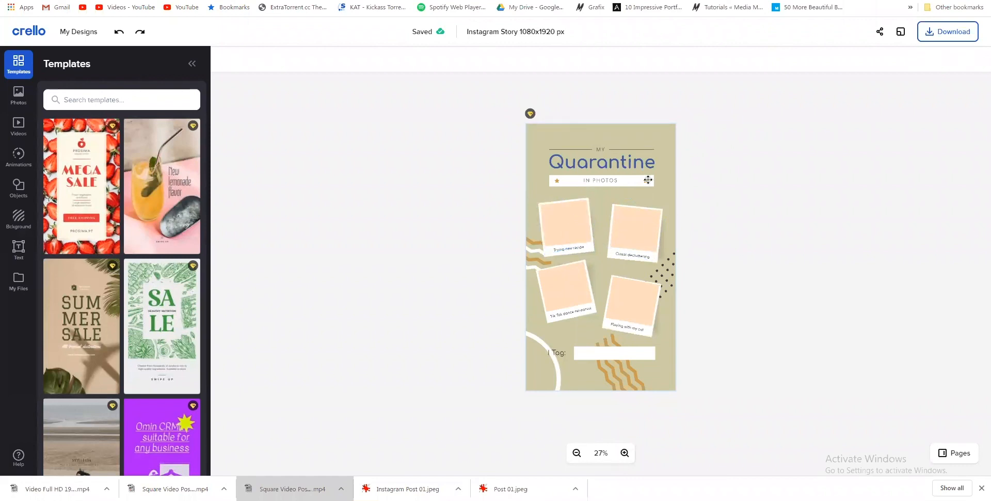
{"action": "left_click", "coordinate": [607, 163]}
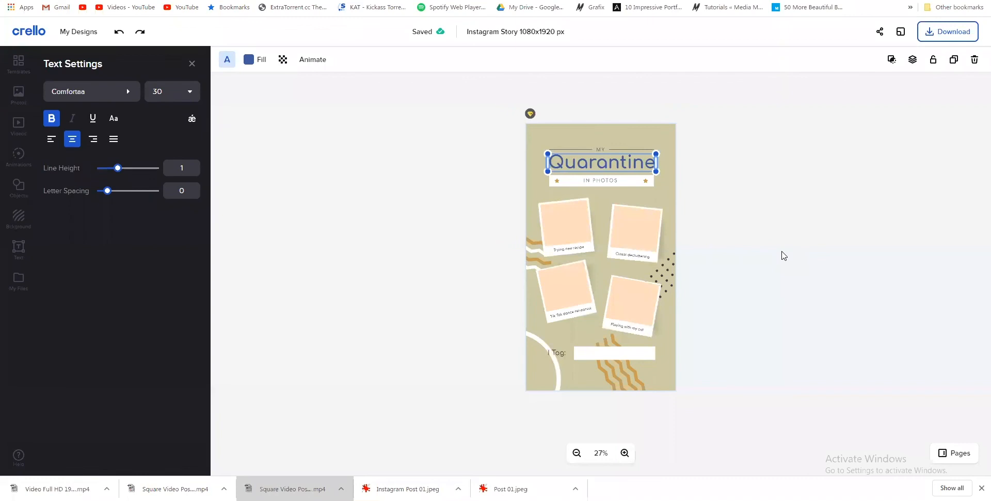
- Check the post's topic on the Trello board, then replace "MY" above the heading with "TOOLS" and widen its text box to one line
{"action": "left_click", "coordinate": [601, 149]}
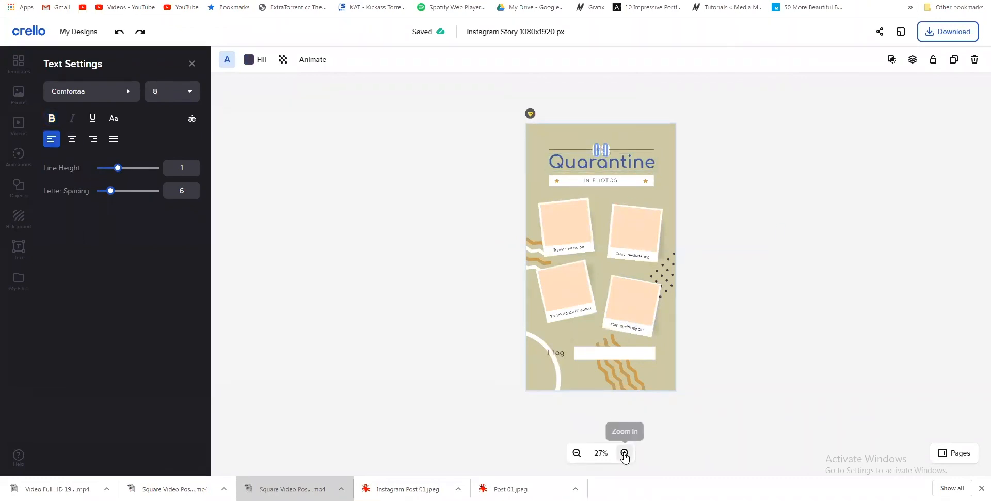
{"action": "left_click", "coordinate": [624, 453]}
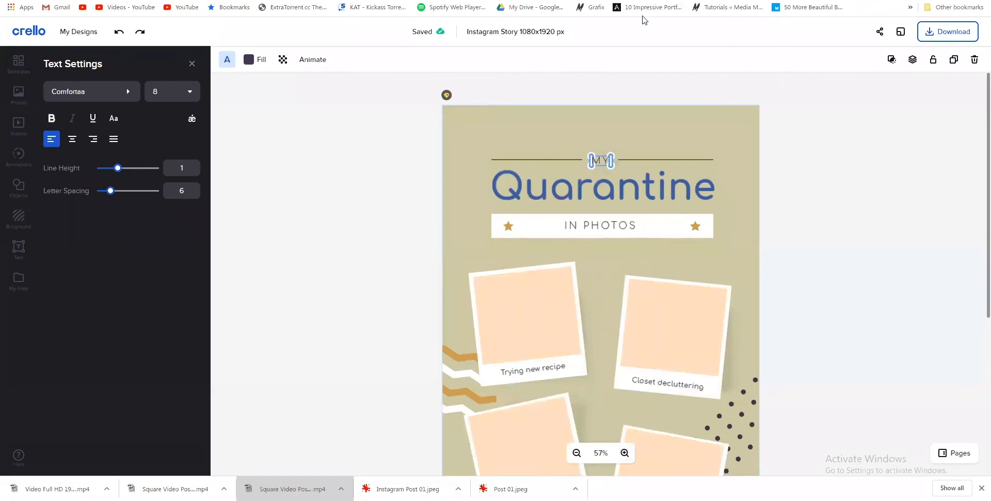
{"action": "key", "text": "ctrl+Tab"}
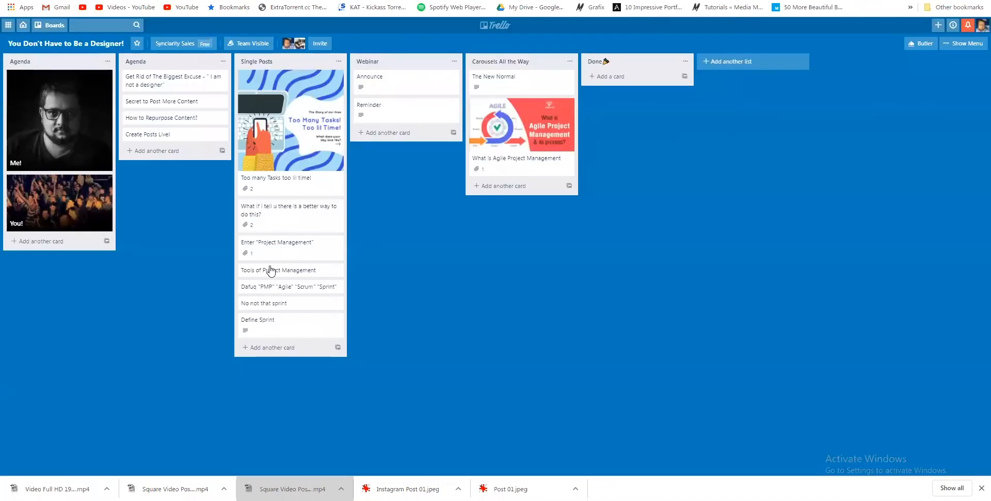
{"action": "key", "text": "ctrl+shift+Tab"}
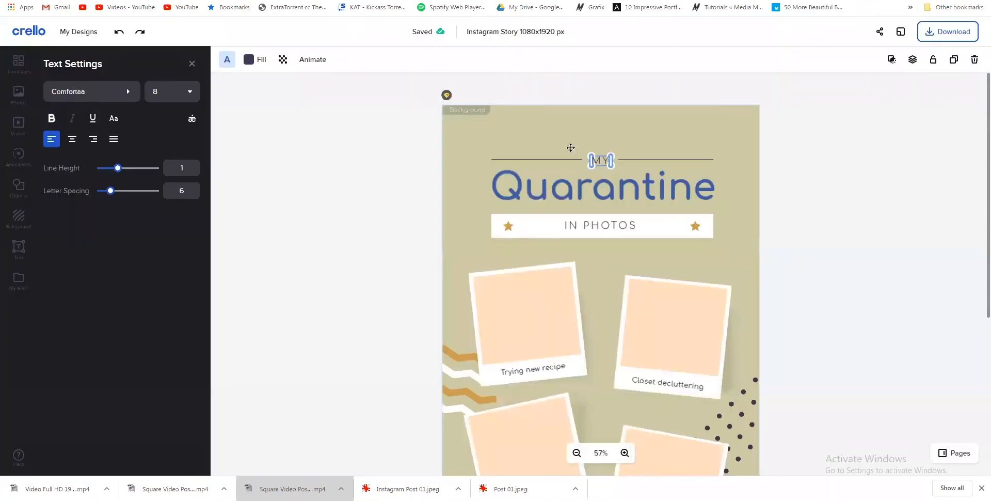
{"action": "double_click", "coordinate": [600, 162]}
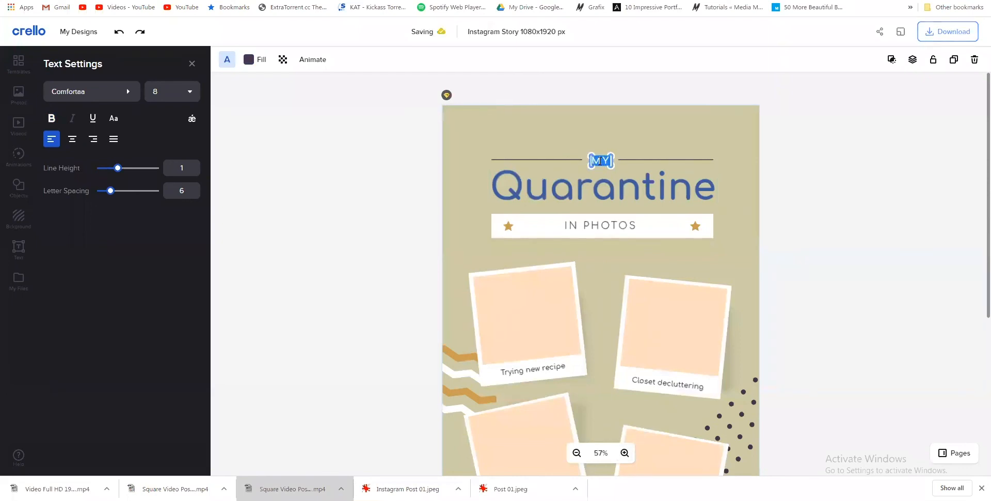
{"action": "key", "text": "BackSpace"}
{"action": "type", "text": "POLS"}
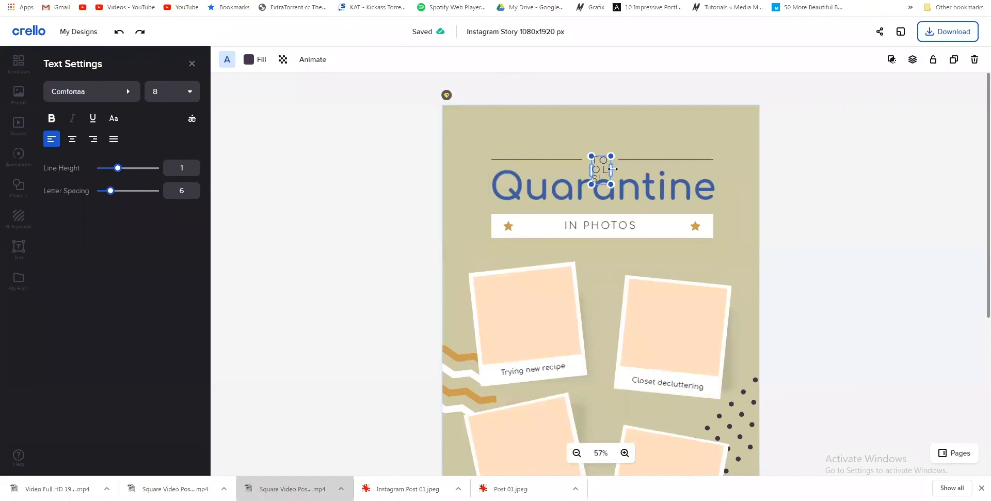
{"action": "left_click_drag", "start_coordinate": [612, 169], "coordinate": [653, 165]}
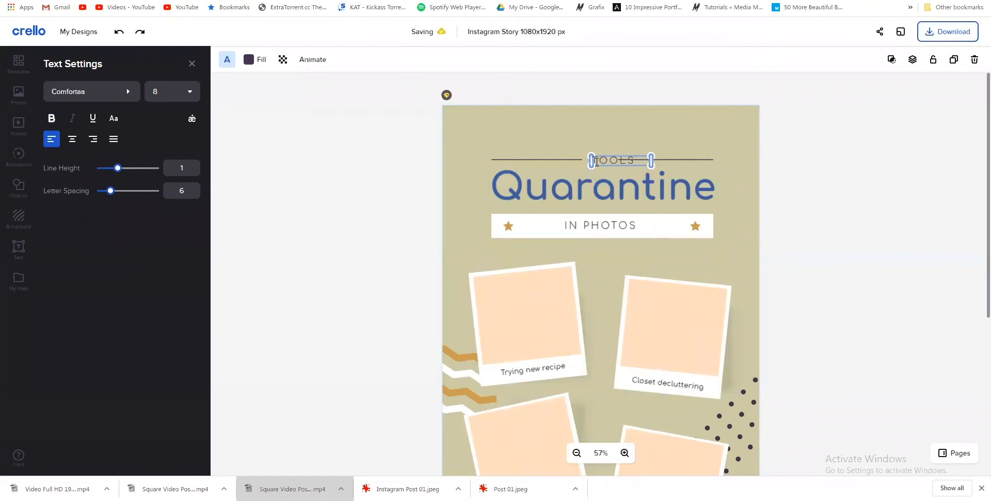
- Shorten the two thin lines on either side of "TOOLS" and place the word in the gap between them
{"action": "left_click", "coordinate": [573, 159]}
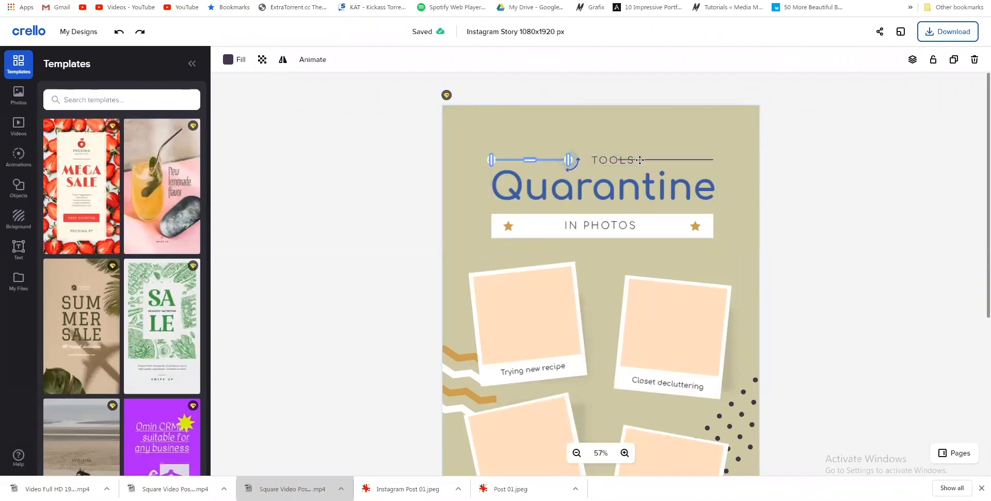
{"action": "left_click", "coordinate": [666, 160]}
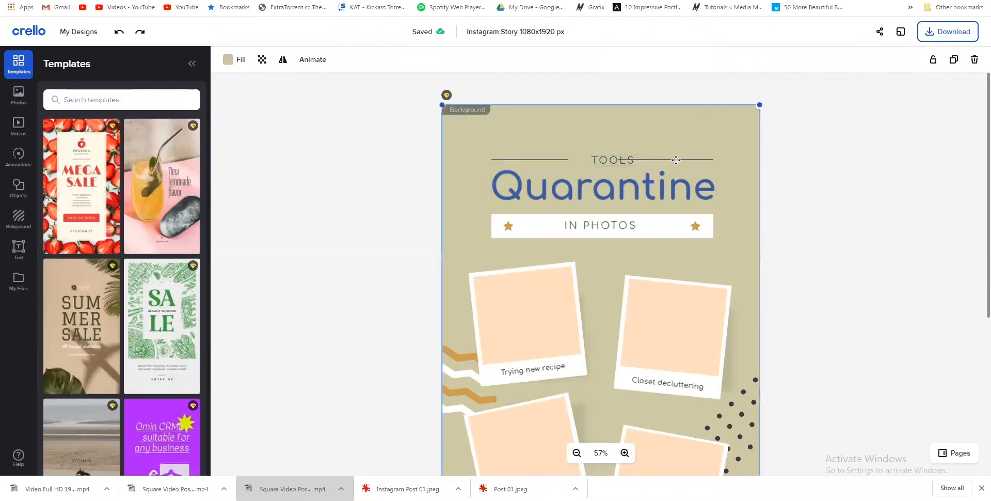
{"action": "left_click", "coordinate": [668, 160]}
{"action": "mouse_move", "coordinate": [618, 160]}
{"action": "left_mouse_down"}
{"action": "mouse_move", "coordinate": [636, 160]}
{"action": "mouse_move", "coordinate": [600, 160]}
{"action": "mouse_move", "coordinate": [631, 160]}
{"action": "left_mouse_up"}
{"action": "left_click", "coordinate": [818, 186]}
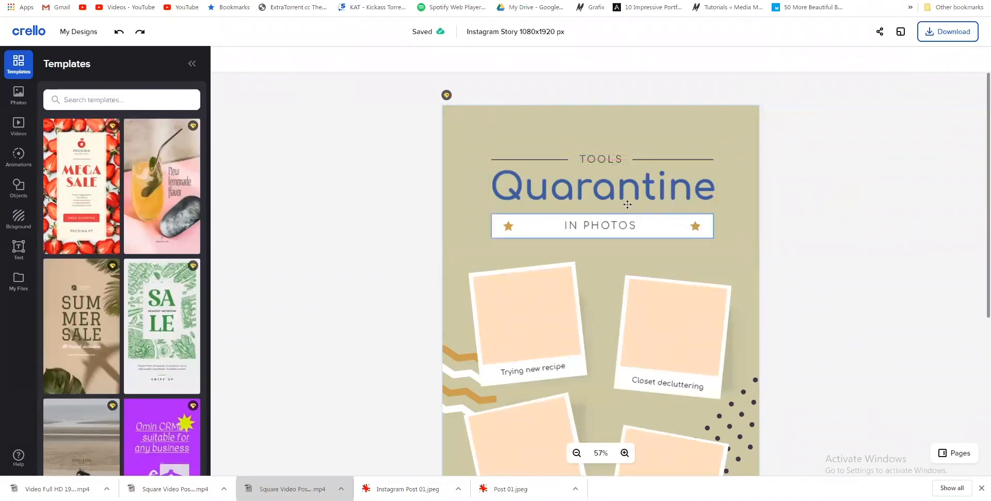
- Replace the large "Quarantine" heading with "PROJECT"
{"action": "left_click", "coordinate": [613, 194]}
{"action": "left_click", "coordinate": [612, 194]}
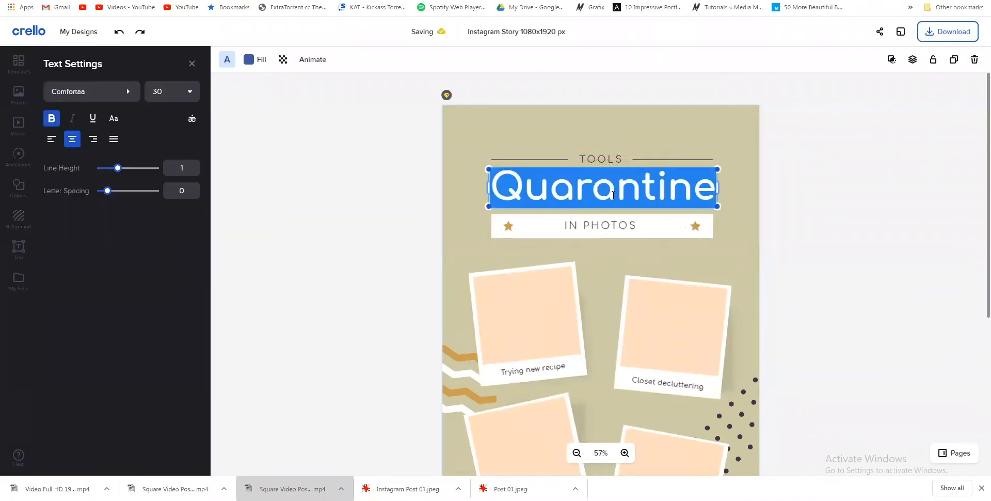
{"action": "type", "text": "PROJE"}
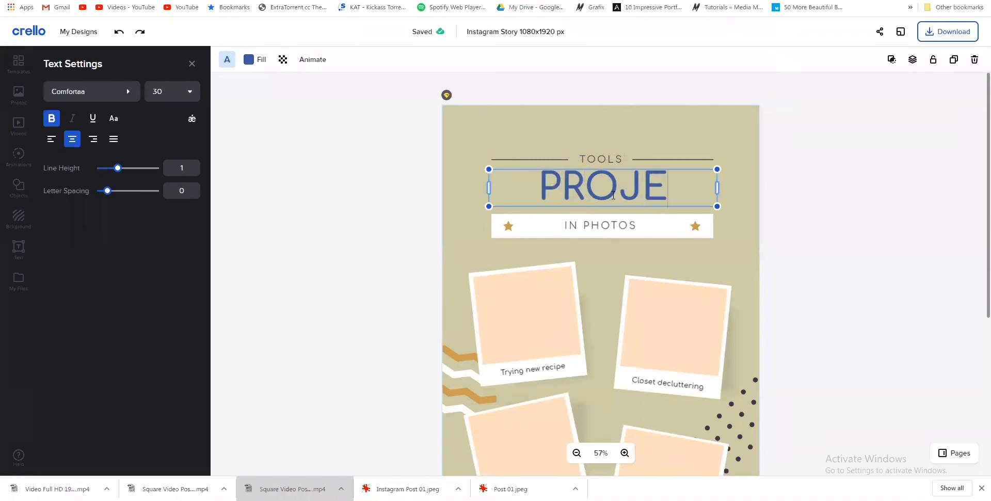
{"action": "type", "text": "CT"}
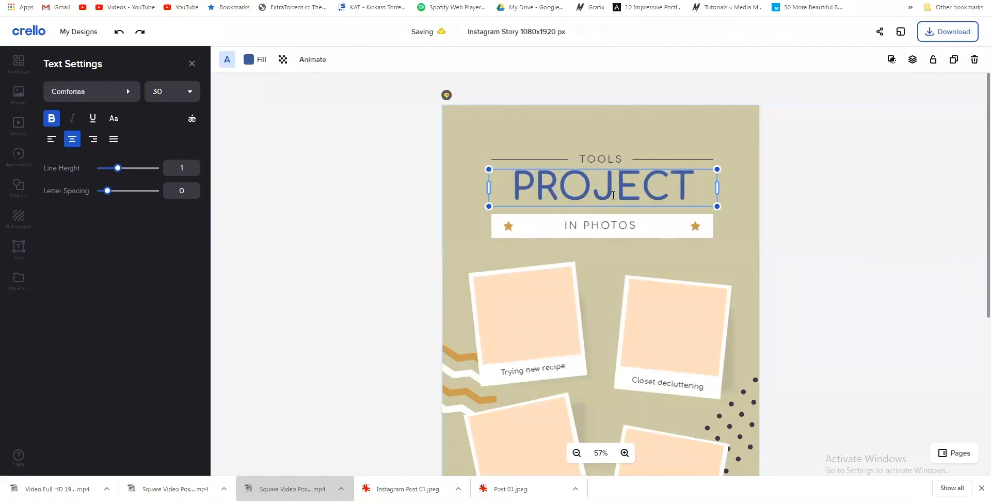
- Replace "IN PHOTOS" in the white banner with "MANAGEMENT", widen its text box to one line and centre it between the stars
{"action": "left_click", "coordinate": [607, 224]}
{"action": "left_click", "coordinate": [606, 223]}
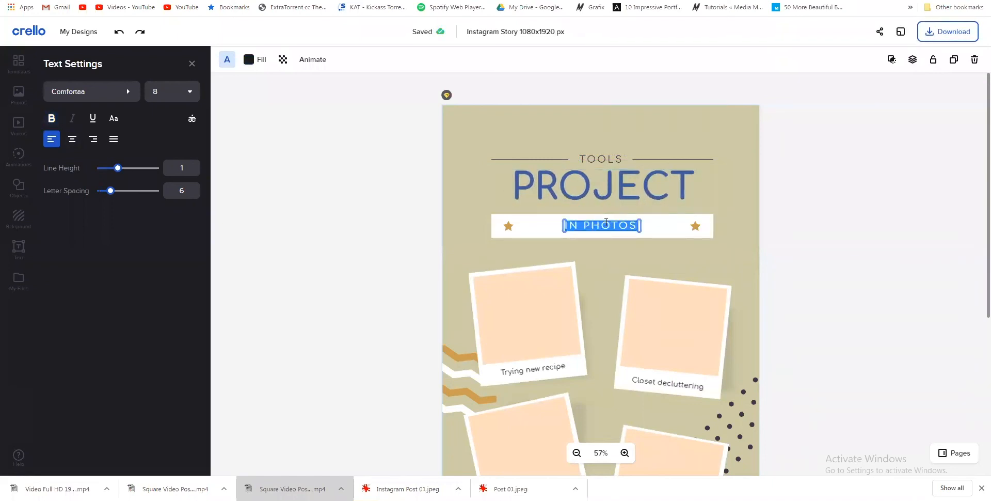
{"action": "type", "text": "MANAGEMENT"}
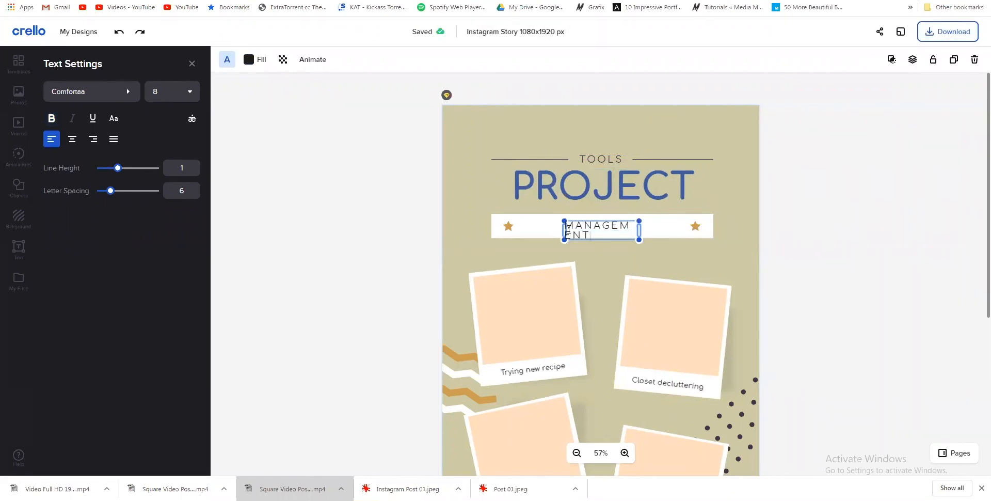
{"action": "left_click_drag", "start_coordinate": [560, 228], "coordinate": [543, 226]}
{"action": "left_click_drag", "start_coordinate": [610, 220], "coordinate": [619, 220]}
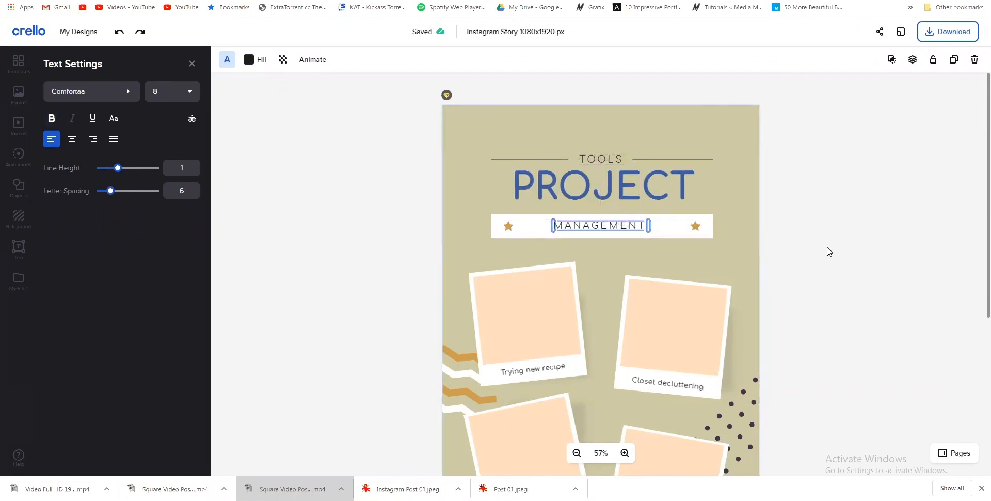
{"action": "left_click", "coordinate": [829, 252]}
- Narrow the "TOOLS" text box to fit the word and recentre it between the two thin lines
{"action": "scroll", "coordinate": [779, 288], "scroll_direction": "down", "scroll_amount": 2}
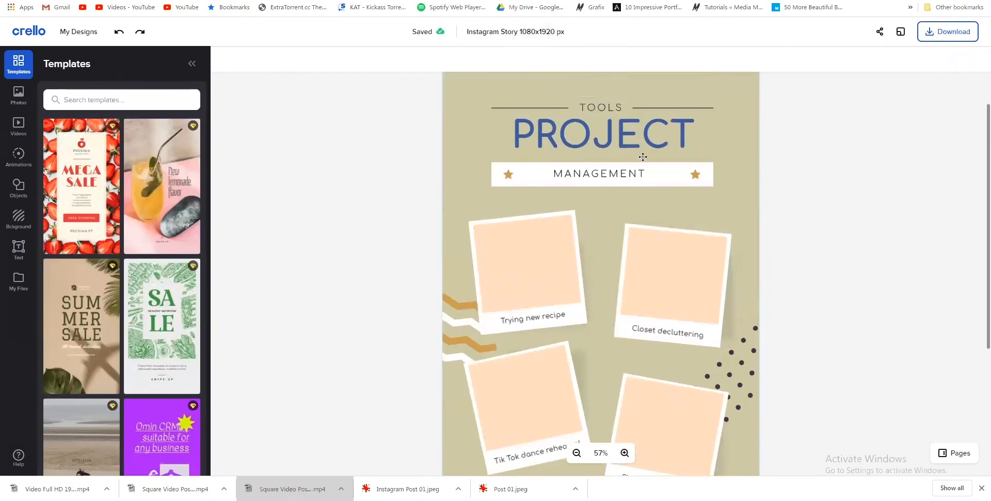
{"action": "left_click", "coordinate": [605, 107]}
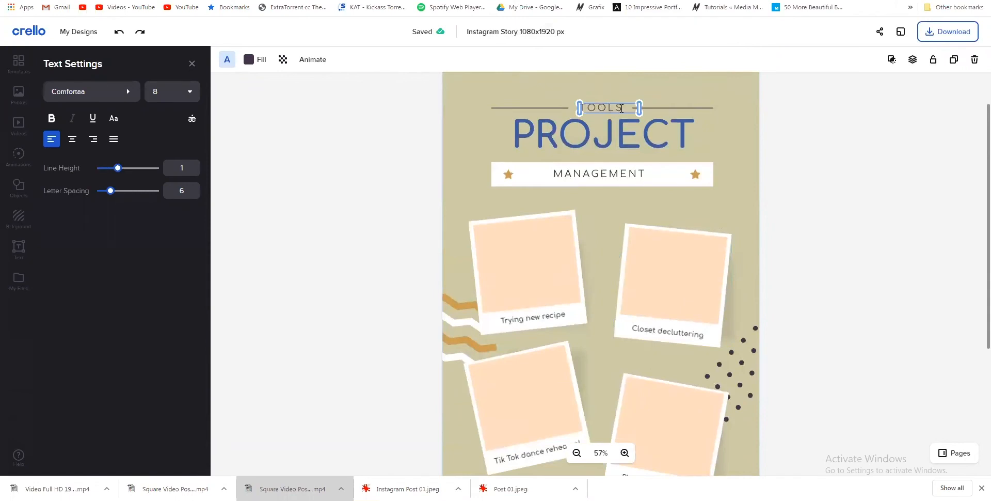
{"action": "left_click_drag", "start_coordinate": [639, 106], "coordinate": [627, 107]}
{"action": "key", "text": "Escape"}
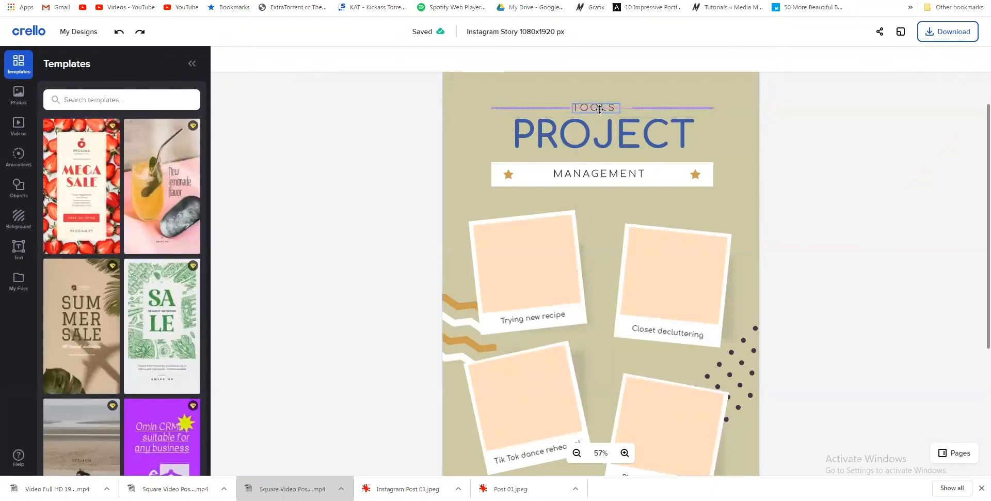
{"action": "left_click_drag", "start_coordinate": [602, 109], "coordinate": [596, 85]}
{"action": "scroll", "coordinate": [608, 112], "scroll_direction": "down", "scroll_amount": 1}
{"action": "scroll", "coordinate": [812, 223], "scroll_direction": "up", "scroll_amount": 3}
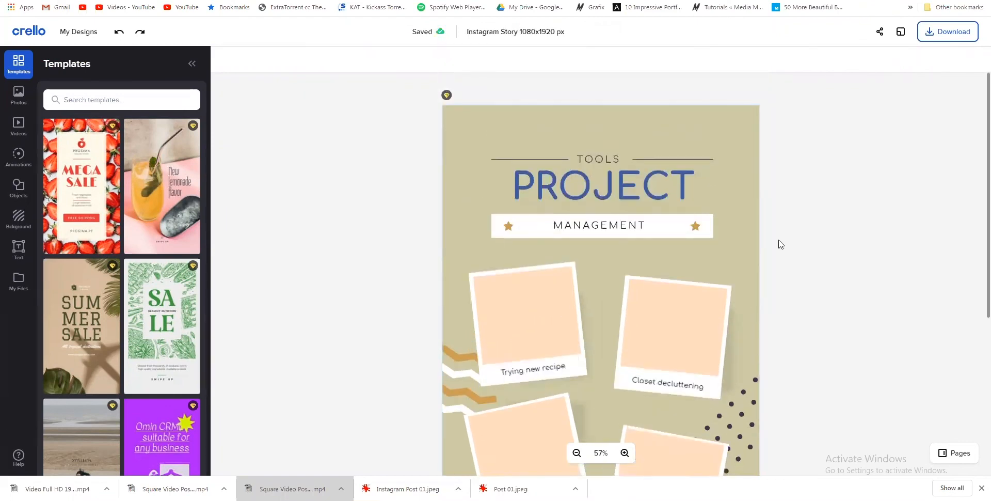
- Replace the "Trying new recipe" photo caption with "TRELLO" and centre-align it
{"action": "left_click_drag", "start_coordinate": [537, 369], "coordinate": [537, 370]}
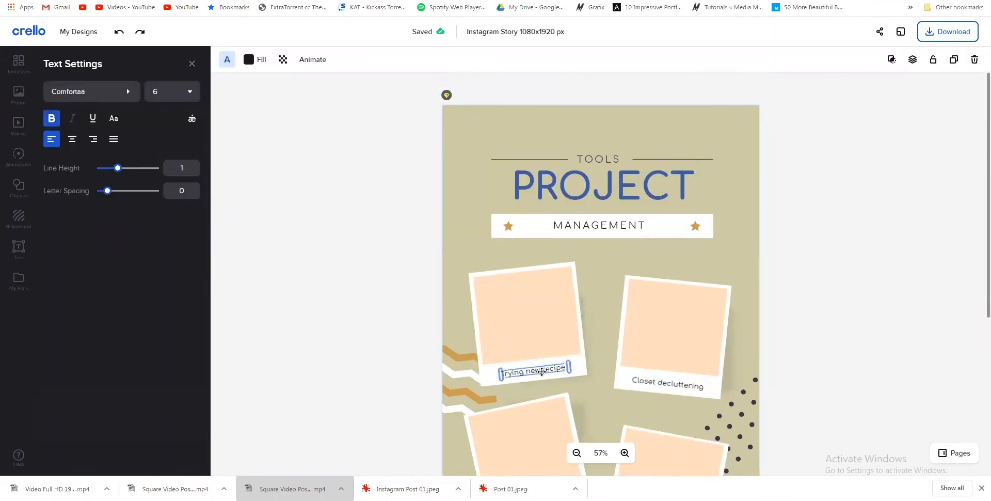
{"action": "double_click", "coordinate": [543, 368]}
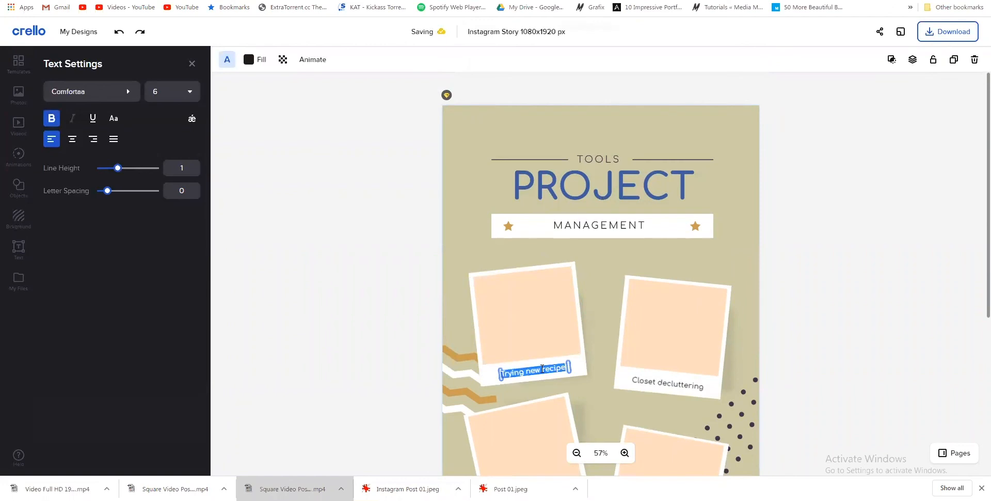
{"action": "type", "text": "TRELLO"}
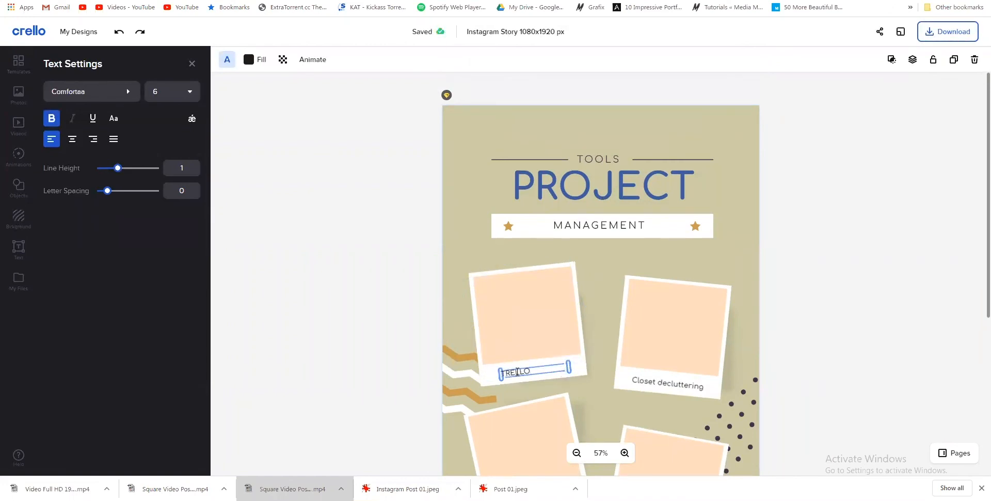
{"action": "left_click", "coordinate": [73, 141]}
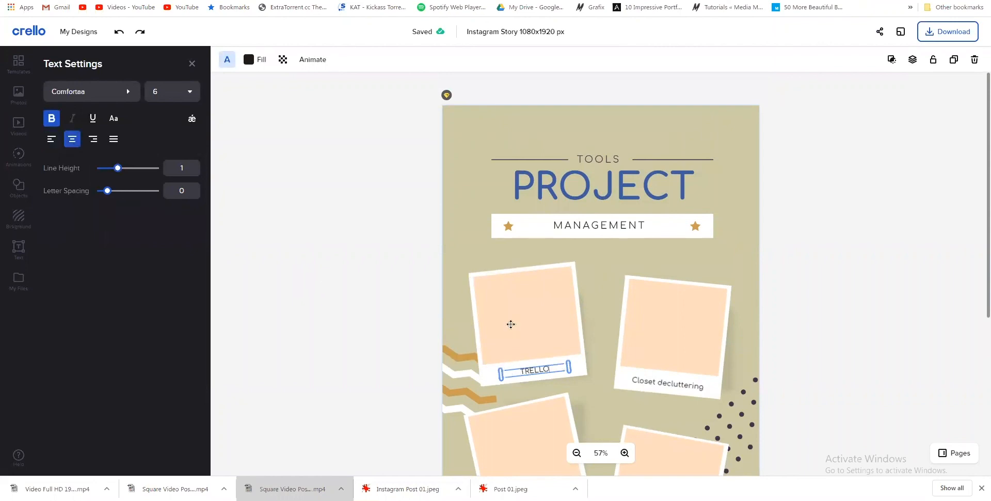
- Replace the "Closet decluttering" photo caption with "BASECAMP" and centre-align it
{"action": "double_click", "coordinate": [668, 384]}
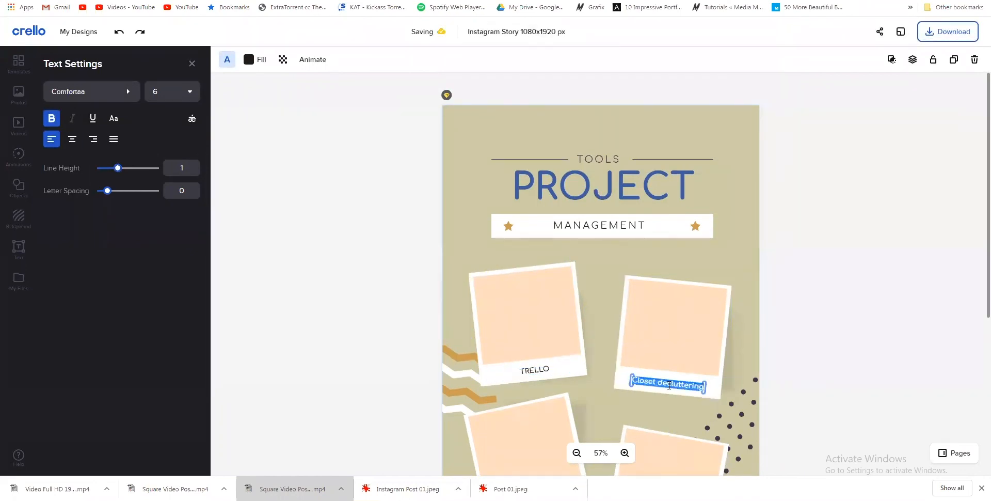
{"action": "type", "text": "BASECAMP"}
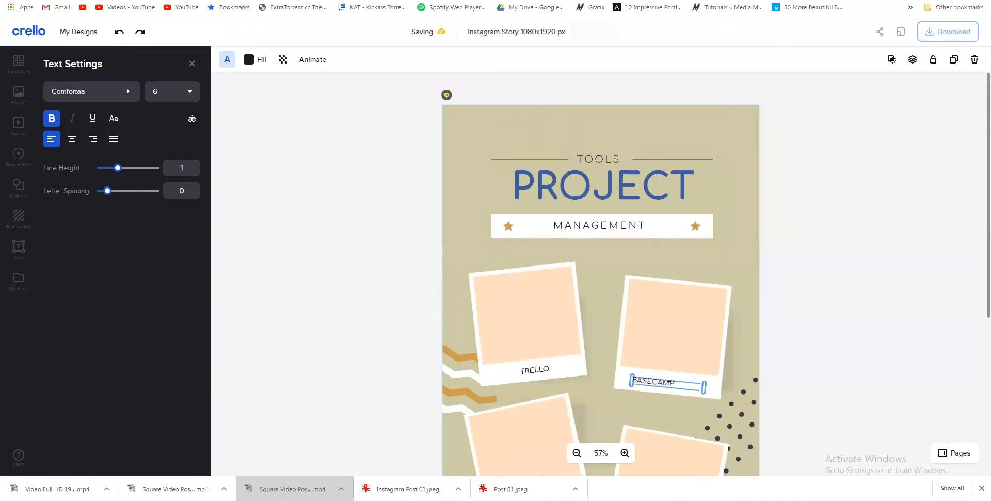
{"action": "left_click", "coordinate": [73, 138]}
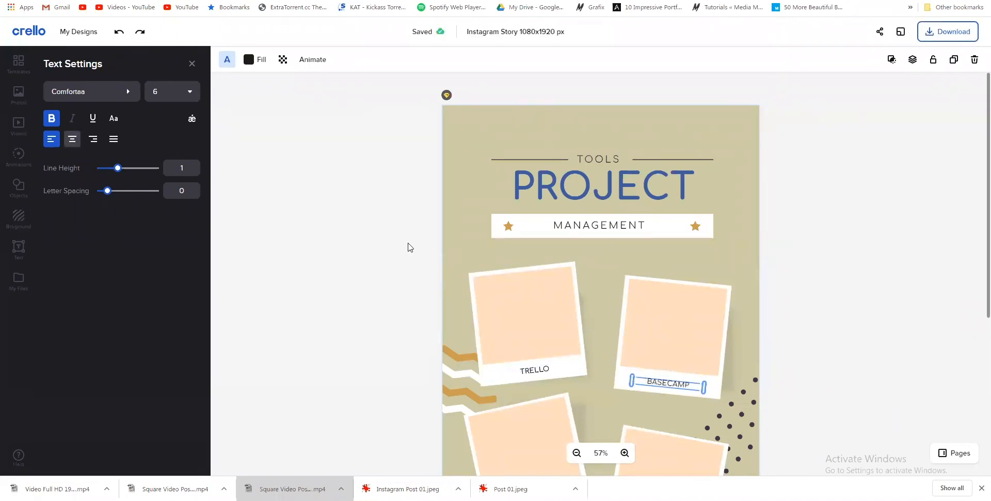
- Replace the "Tik Tok dance rehearsal" photo caption with "ASANA" and centre-align it
{"action": "scroll", "coordinate": [537, 279], "scroll_direction": "down", "scroll_amount": 5}
{"action": "left_click", "coordinate": [535, 246]}
{"action": "double_click", "coordinate": [535, 246]}
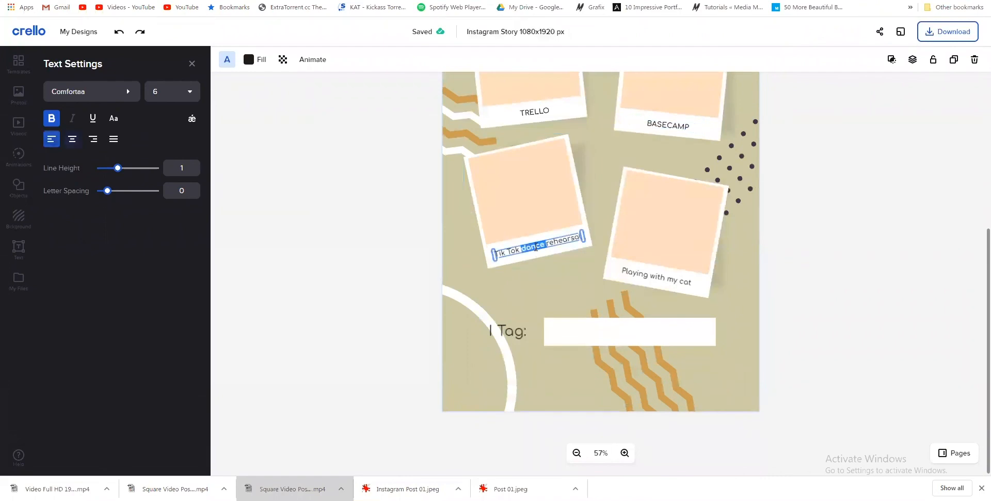
{"action": "type", "text": "ASANA"}
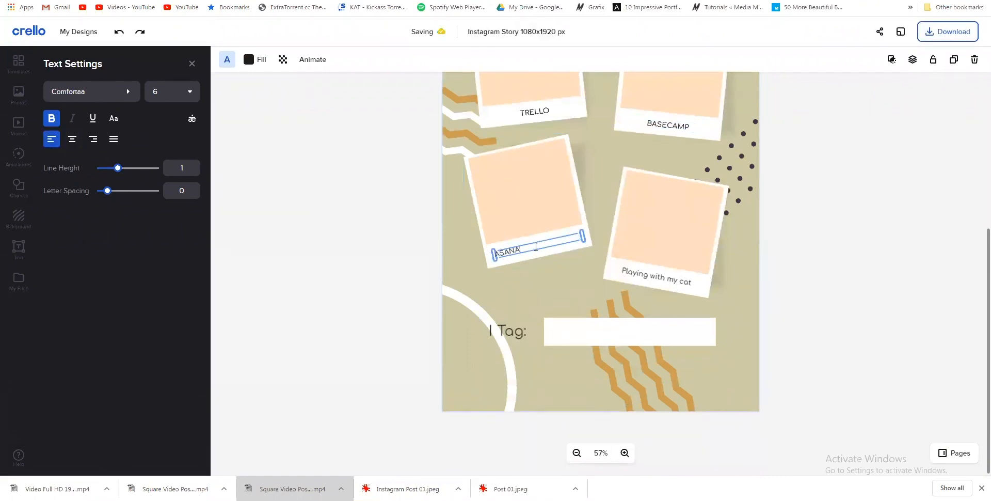
{"action": "left_click", "coordinate": [72, 139]}
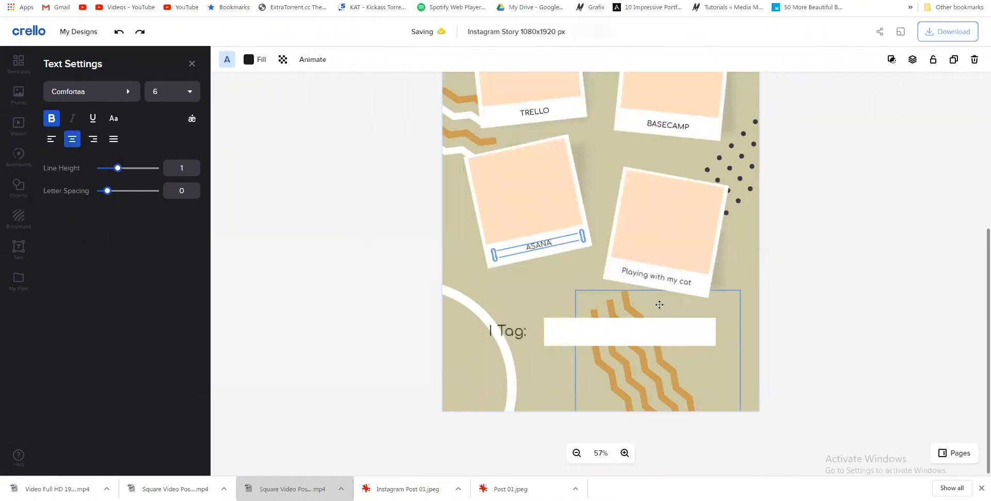
- Check the article's list of project management tools, replace the "Playing with my cat" caption with "JIRA" and centre-align it
{"action": "double_click", "coordinate": [669, 279]}
{"action": "key", "text": "ctrl+Tab"}
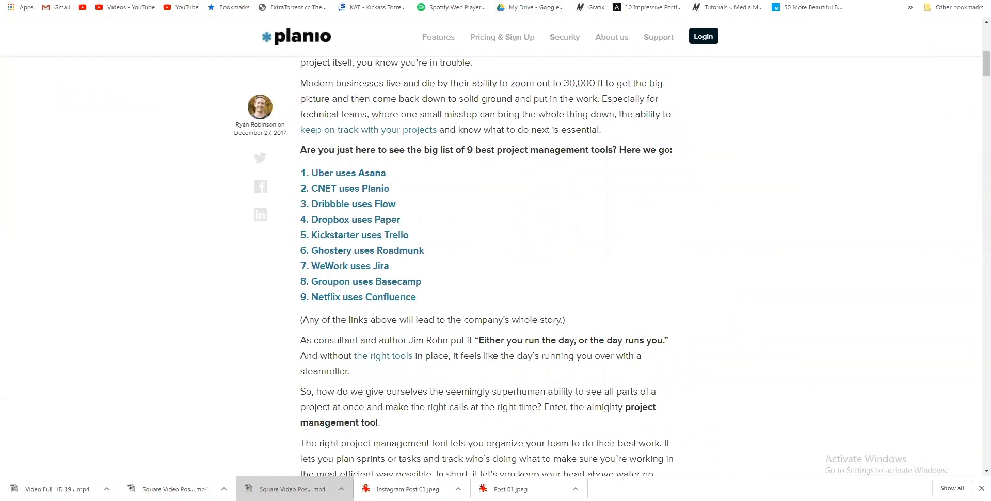
{"action": "key", "text": "ctrl+Tab"}
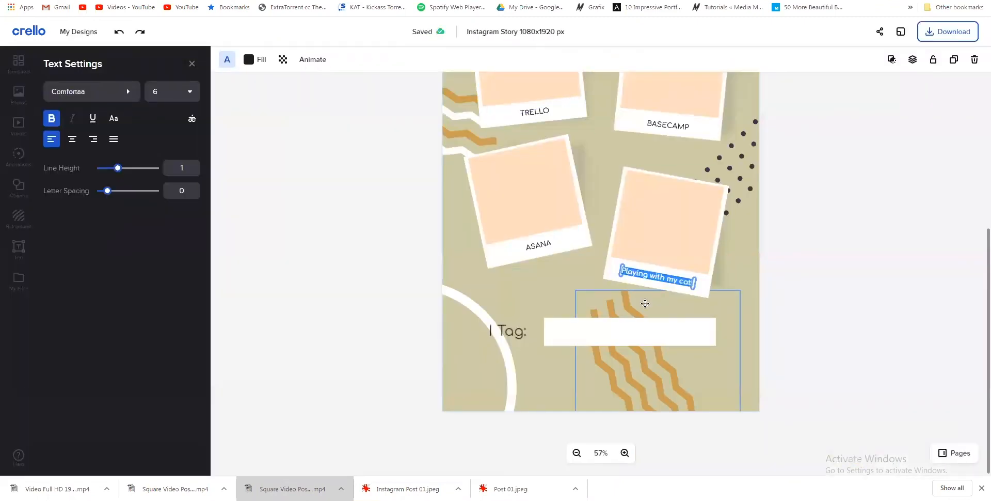
{"action": "type", "text": "JIRA"}
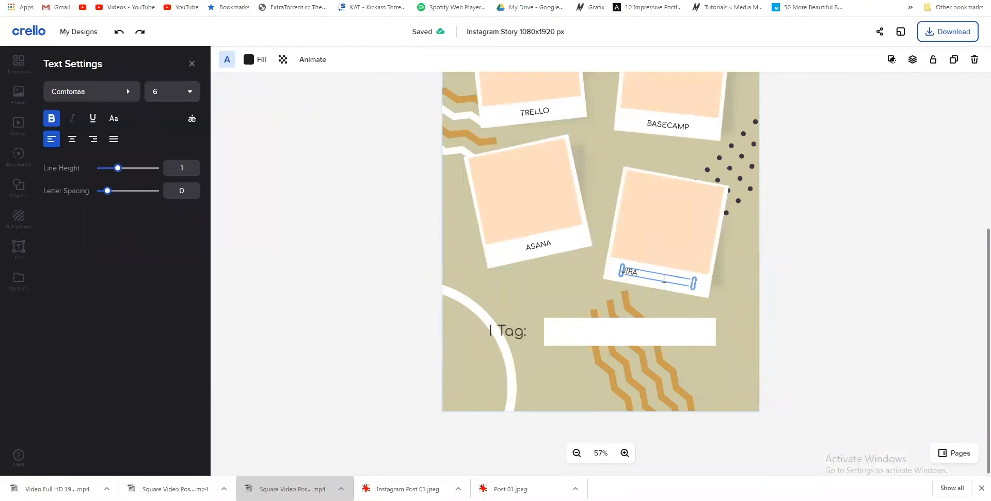
{"action": "left_click", "coordinate": [72, 139]}
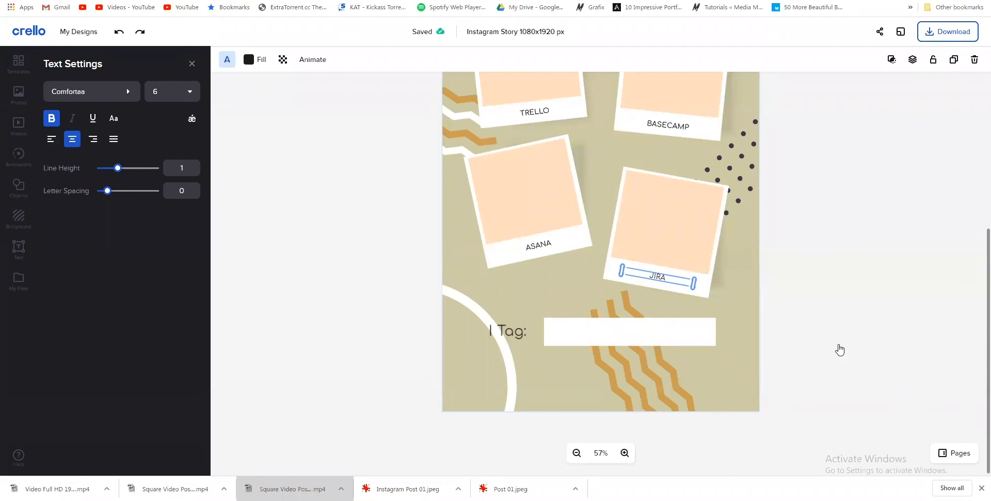
{"action": "left_click", "coordinate": [809, 254]}
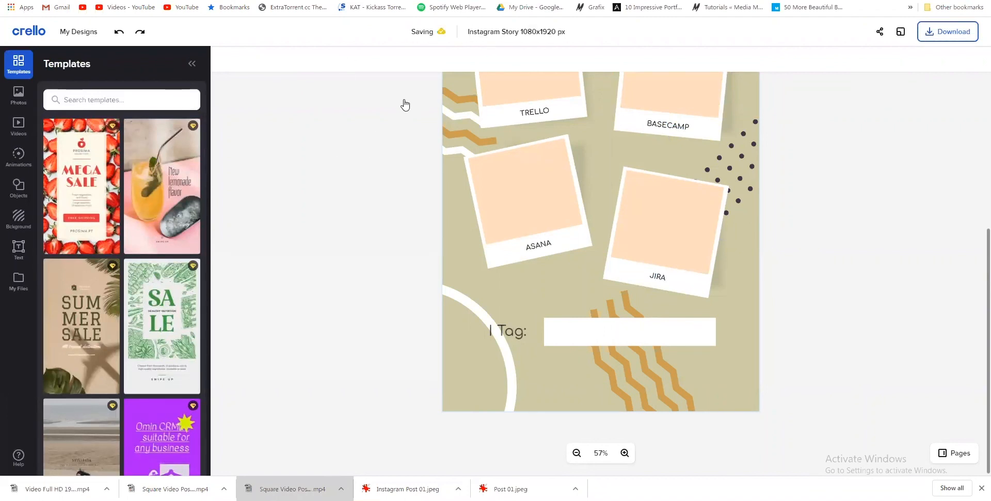
- Try to copy the CleanPNG Trello logo from the image results and paste it into the photo frame captioned "TRELLO"
{"action": "key", "text": "ctrl+Tab"}
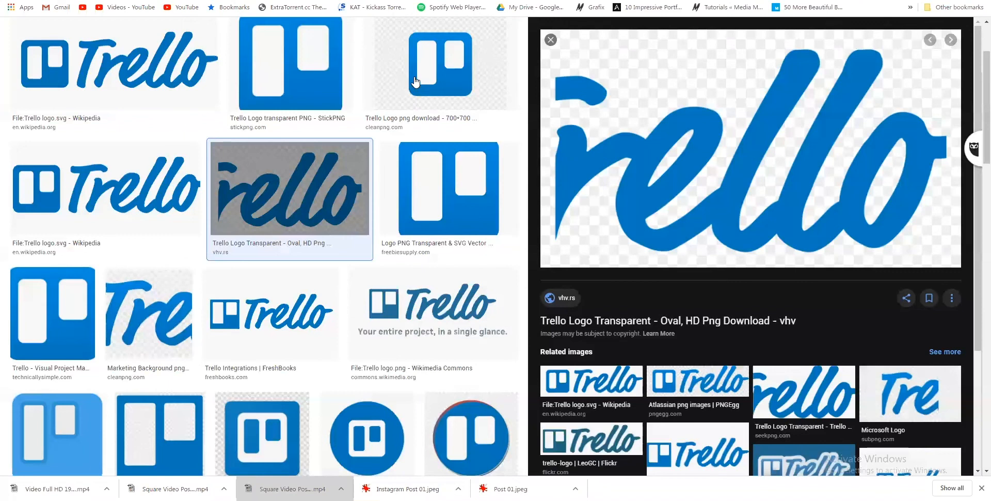
{"action": "left_click", "coordinate": [415, 81]}
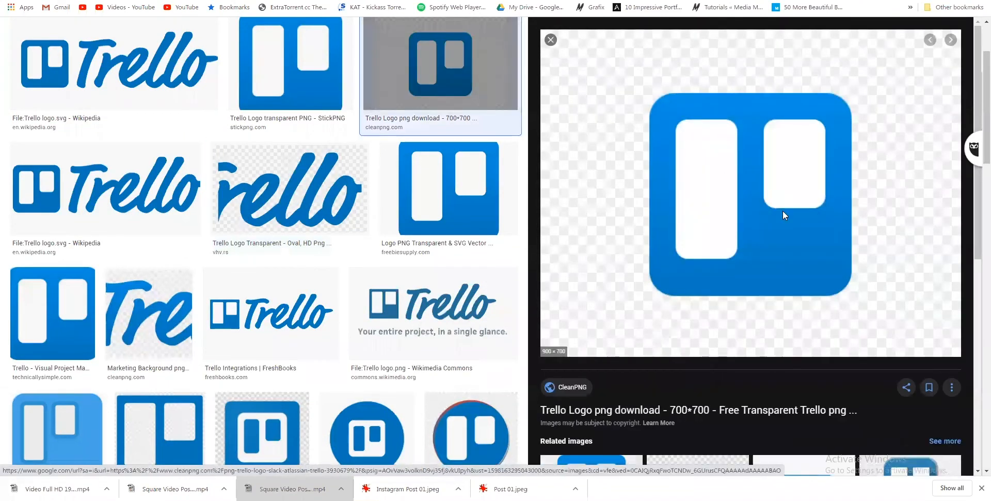
{"action": "right_click", "coordinate": [803, 262]}
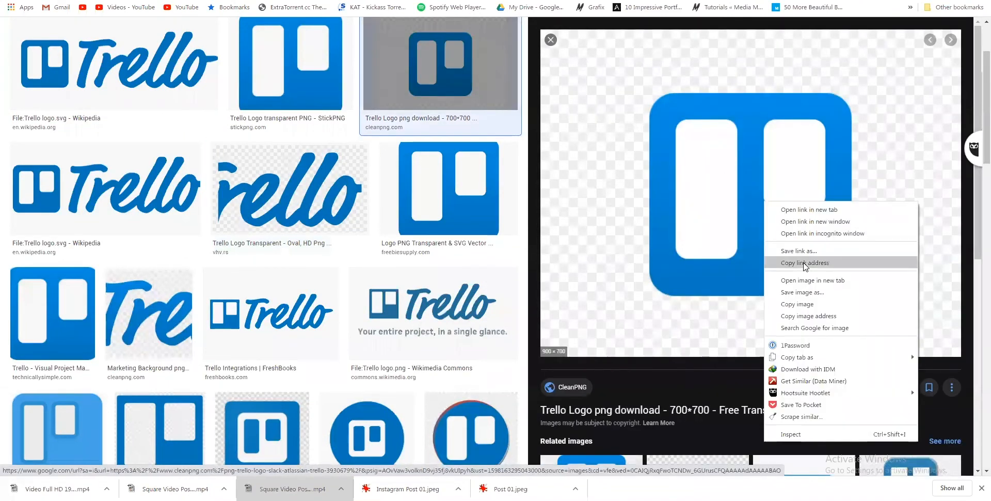
{"action": "left_click", "coordinate": [780, 305]}
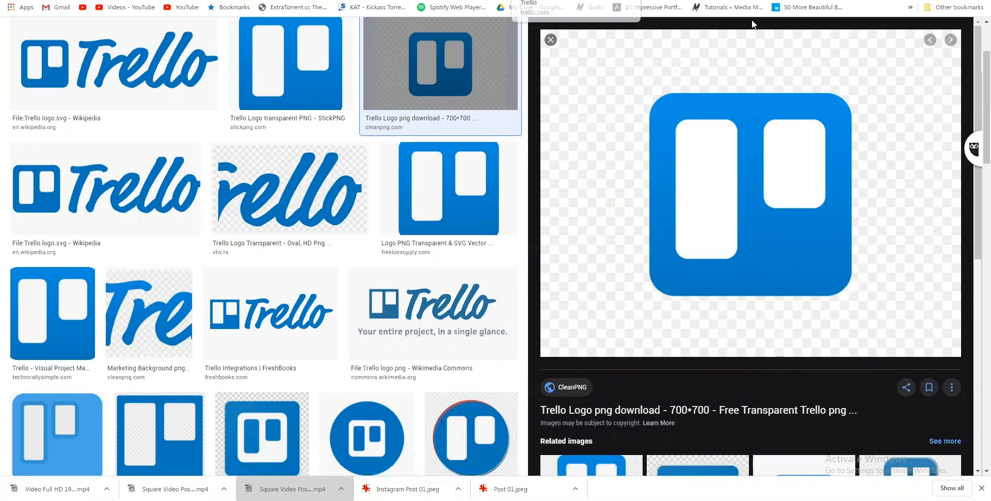
{"action": "left_click", "coordinate": [483, 1]}
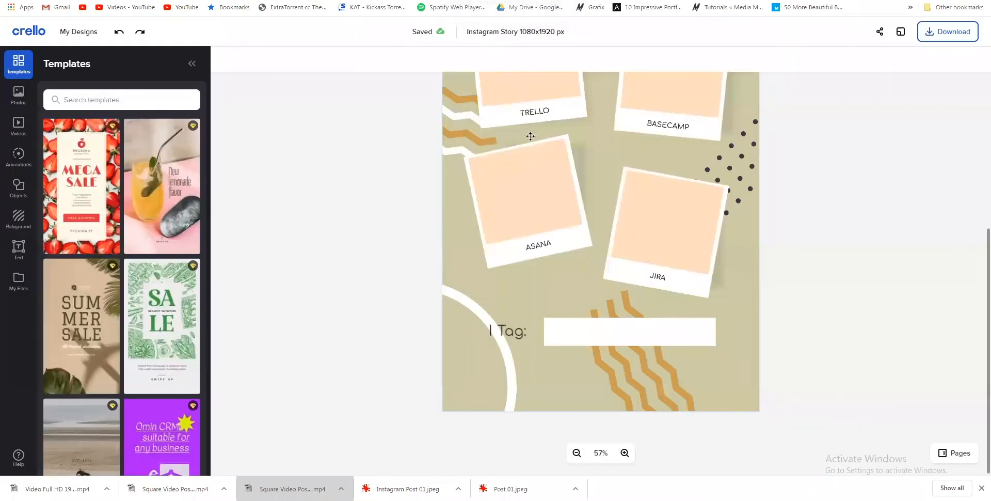
{"action": "scroll", "coordinate": [527, 202], "scroll_direction": "up", "scroll_amount": 3}
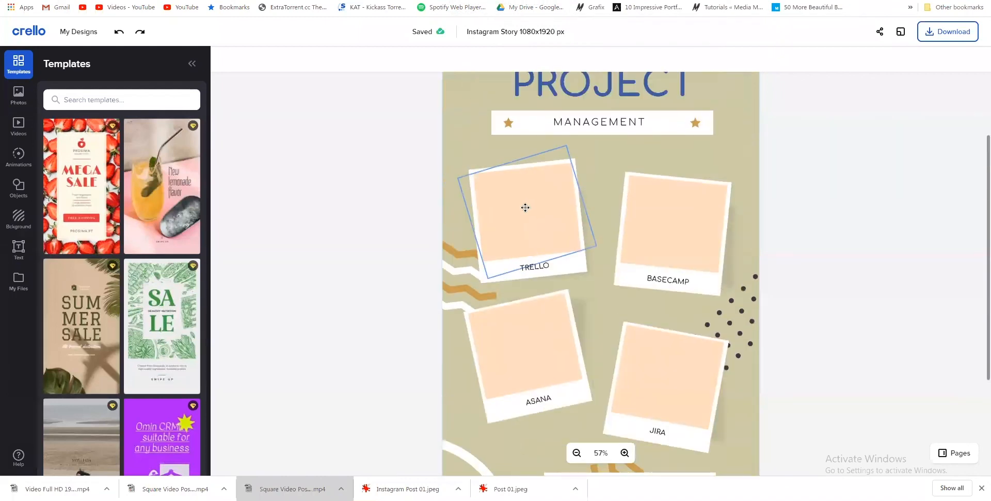
{"action": "left_click", "coordinate": [525, 208]}
{"action": "right_click", "coordinate": [533, 216]}
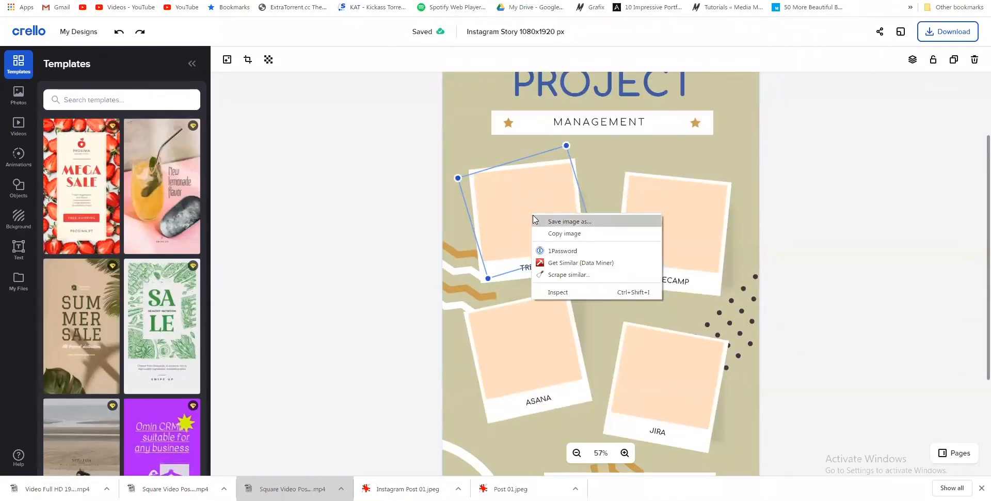
{"action": "left_click", "coordinate": [861, 167]}
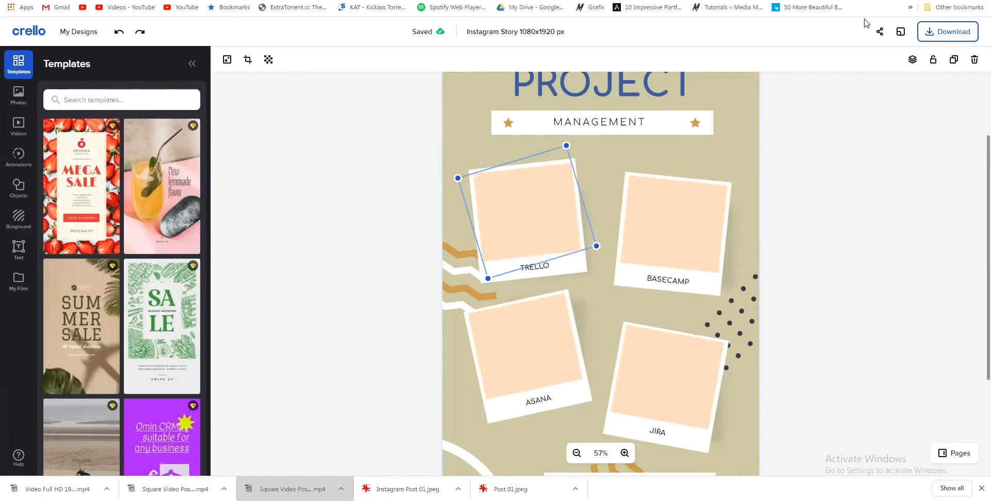
{"action": "key", "text": "ctrl+Tab"}
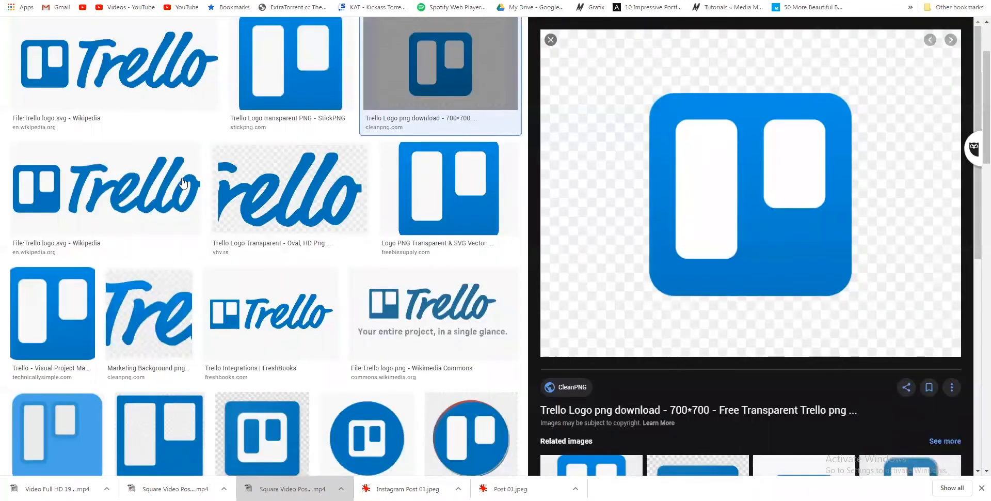
{"action": "scroll", "coordinate": [184, 181], "scroll_direction": "down", "scroll_amount": 1}
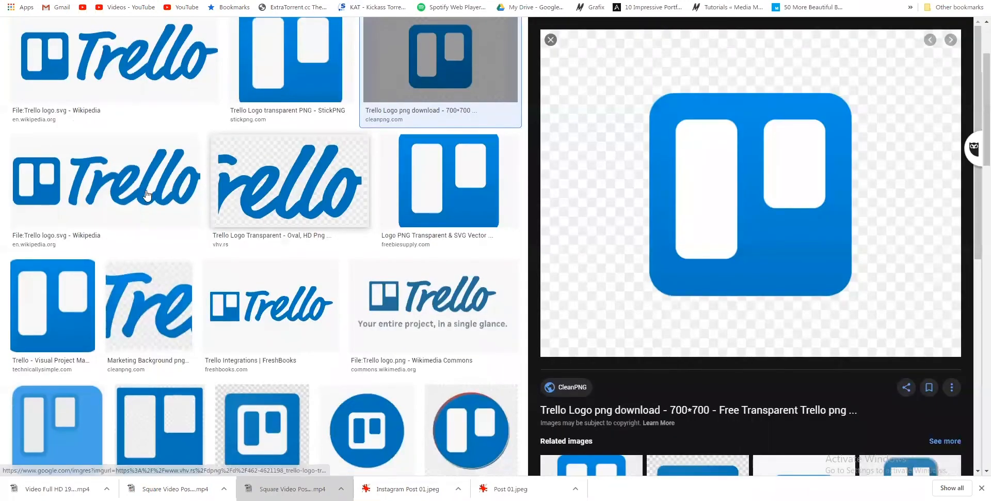
{"action": "scroll", "coordinate": [152, 191], "scroll_direction": "down", "scroll_amount": 2}
{"action": "scroll", "coordinate": [173, 191], "scroll_direction": "down", "scroll_amount": 3}
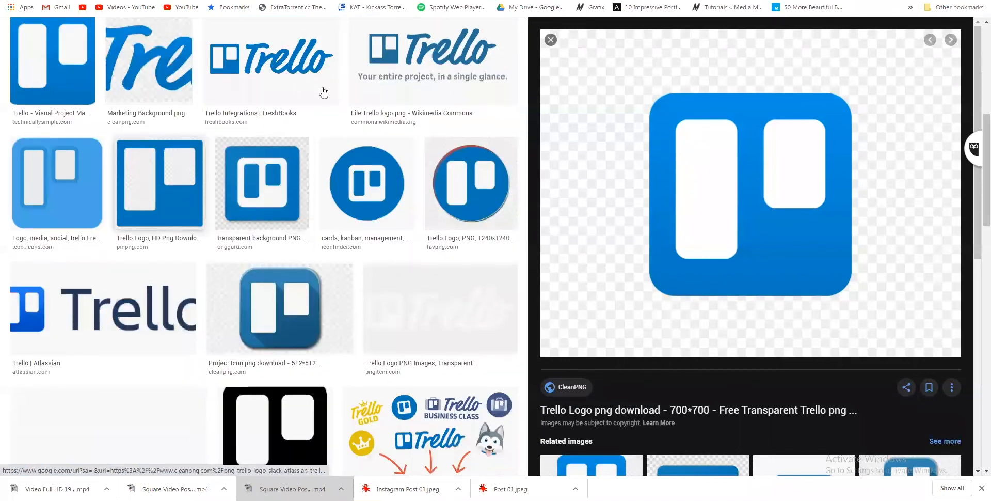
{"action": "scroll", "coordinate": [661, 136], "scroll_direction": "up", "scroll_amount": 2}
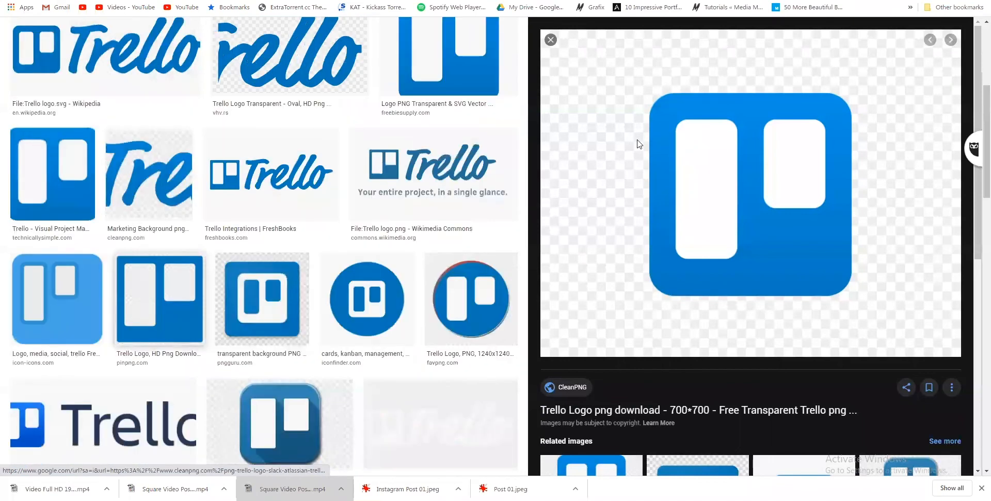
{"action": "key", "text": "Right"}
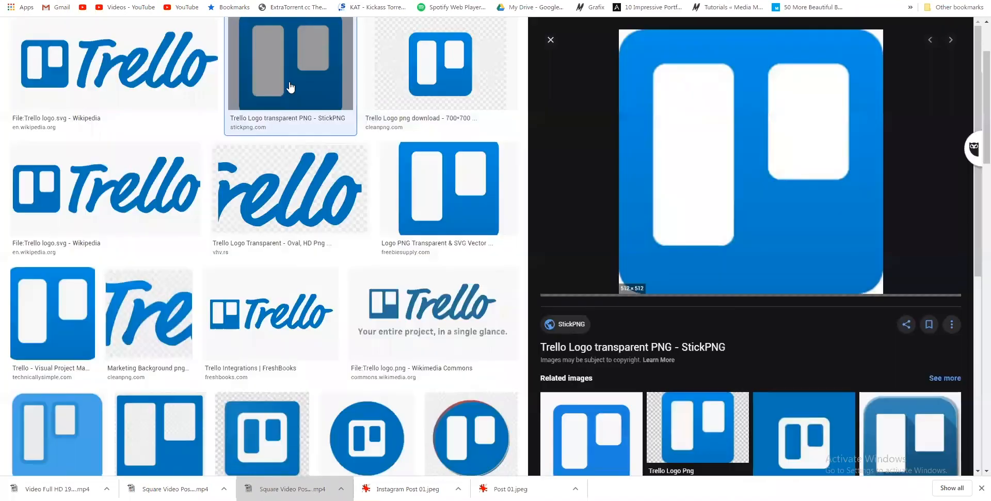
{"action": "right_click", "coordinate": [295, 87]}
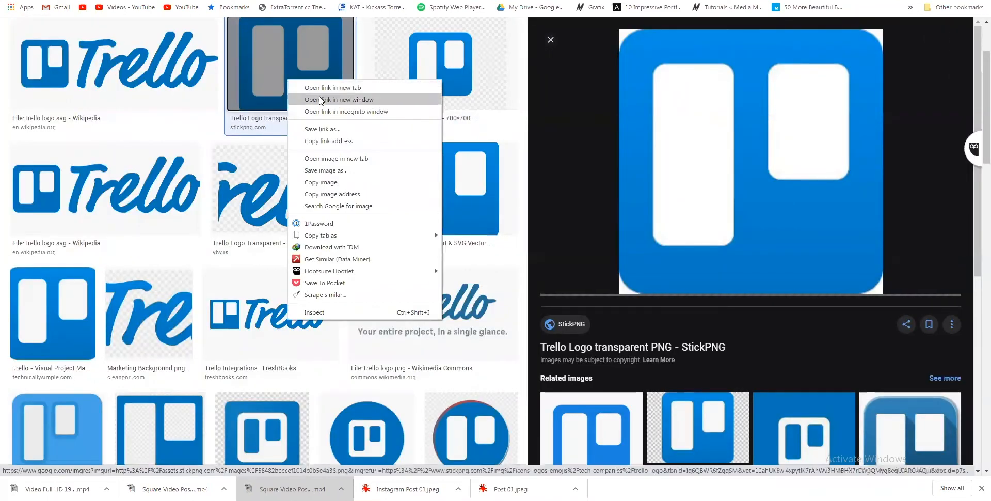
{"action": "left_click", "coordinate": [338, 170]}
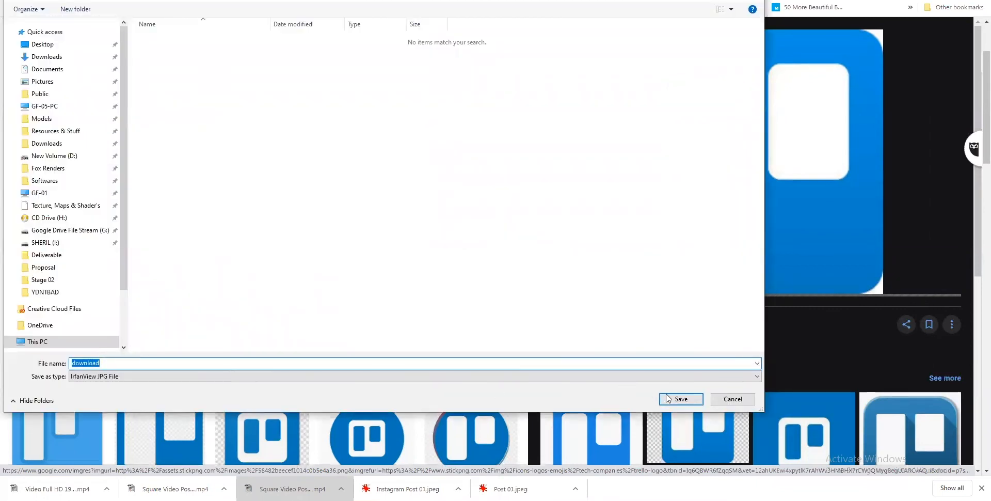
{"action": "left_click", "coordinate": [731, 399]}
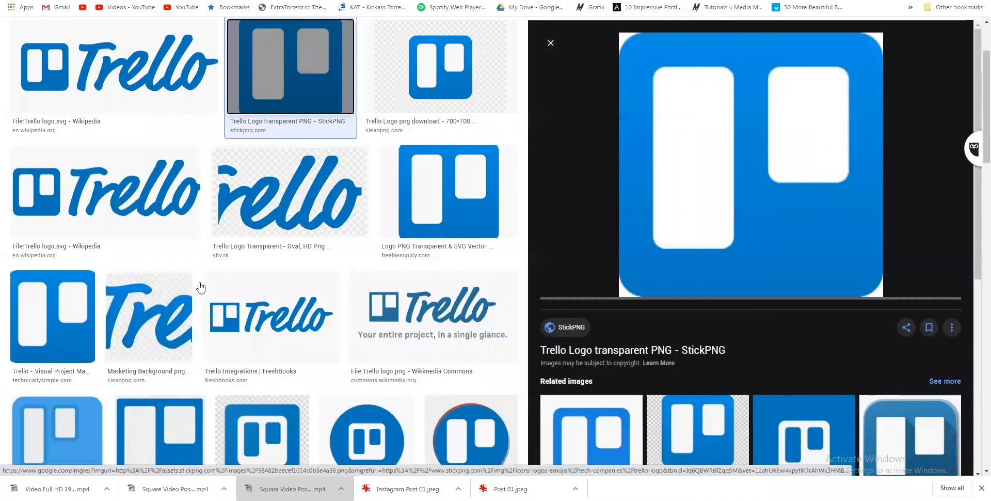
- Save the Freebie Supply Trello logo from the image results as the PNG file "trello-logo"
{"action": "scroll", "coordinate": [200, 286], "scroll_direction": "up", "scroll_amount": 2}
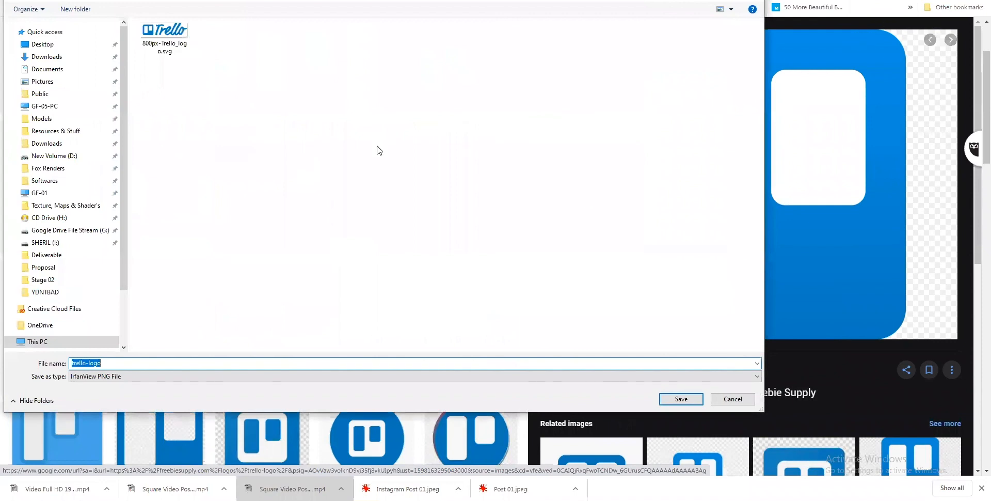
{"action": "key", "text": "Return"}
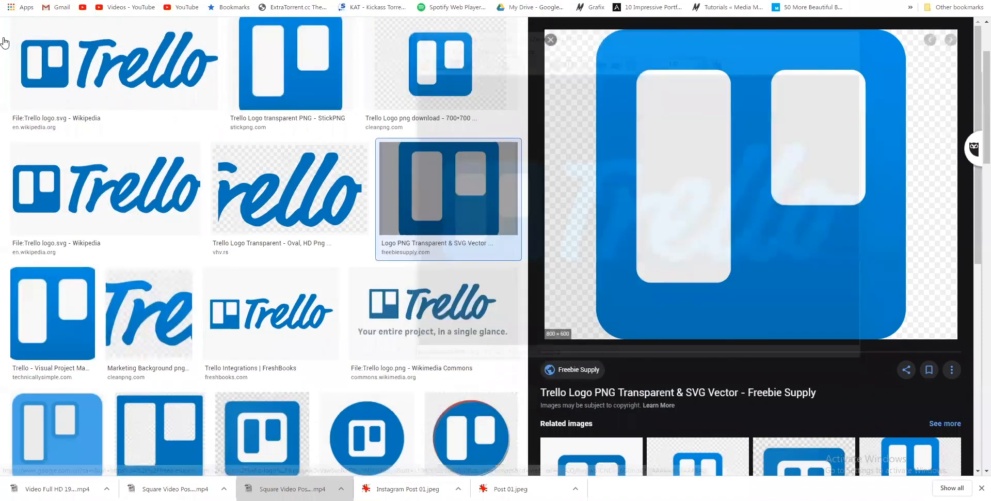
- Replace the Trello image search with a Google Images search for "basecamp logo png"
{"action": "scroll", "coordinate": [4, 42], "scroll_direction": "up", "scroll_amount": 2}
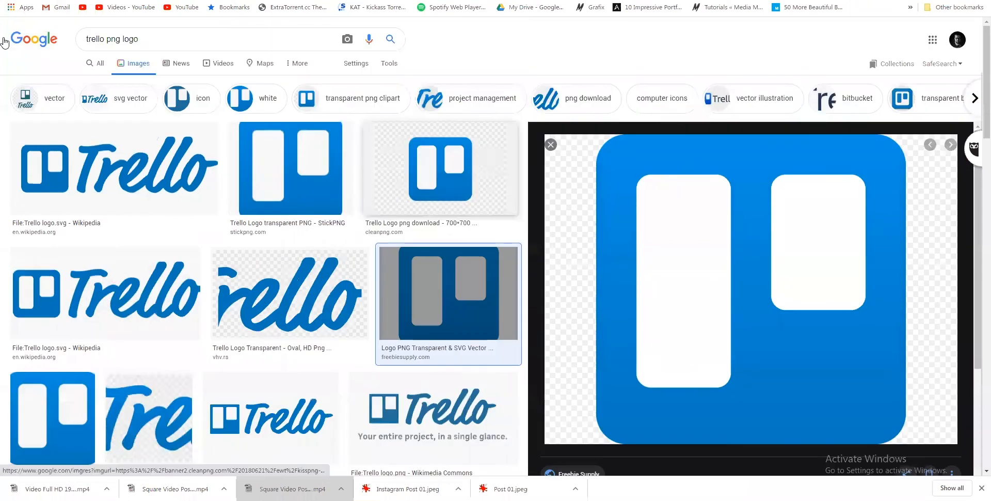
{"action": "triple_click", "coordinate": [124, 39]}
{"action": "type", "text": "basecamp"}
{"action": "key", "text": "Down"}
{"action": "key", "text": "Return"}
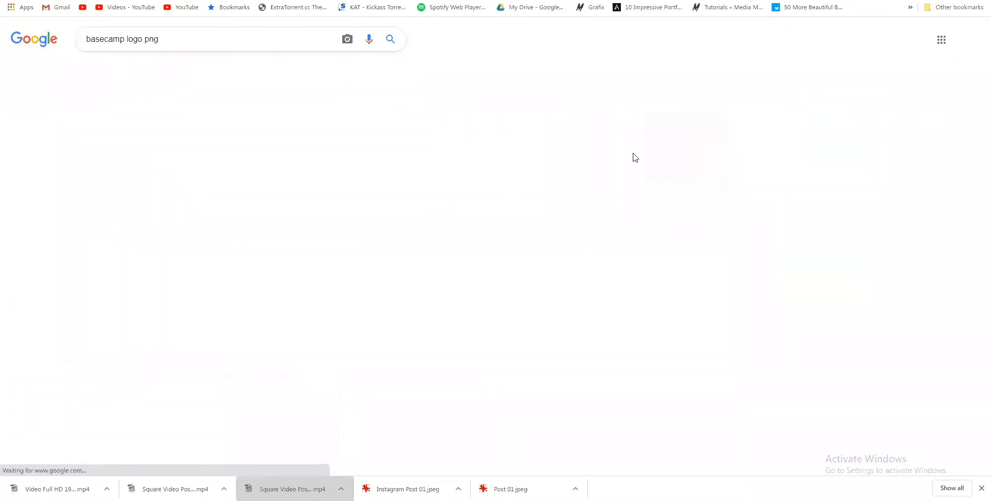
- Preview the PNGWing Basecamp Classic logo with the green smiling mountain and save the image to the computer
{"action": "left_click", "coordinate": [732, 203]}
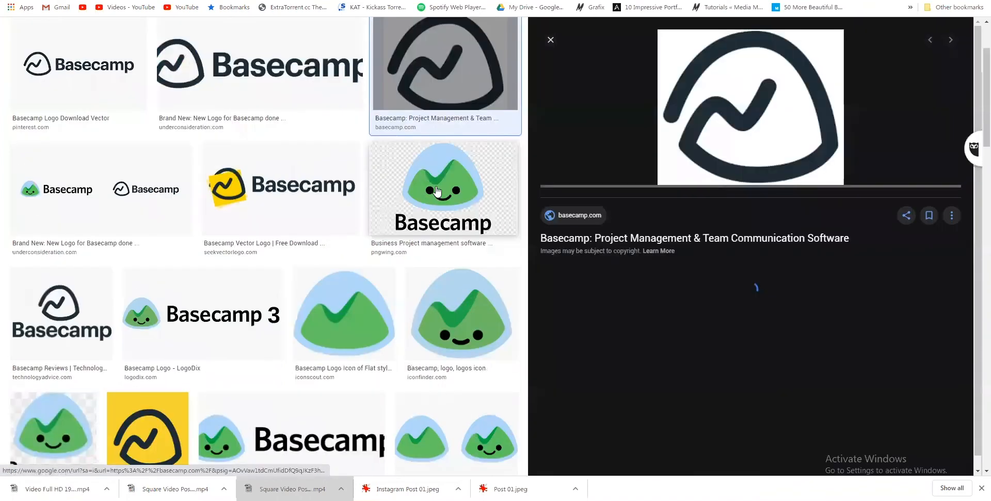
{"action": "right_click", "coordinate": [714, 166]}
{"action": "left_click", "coordinate": [442, 191]}
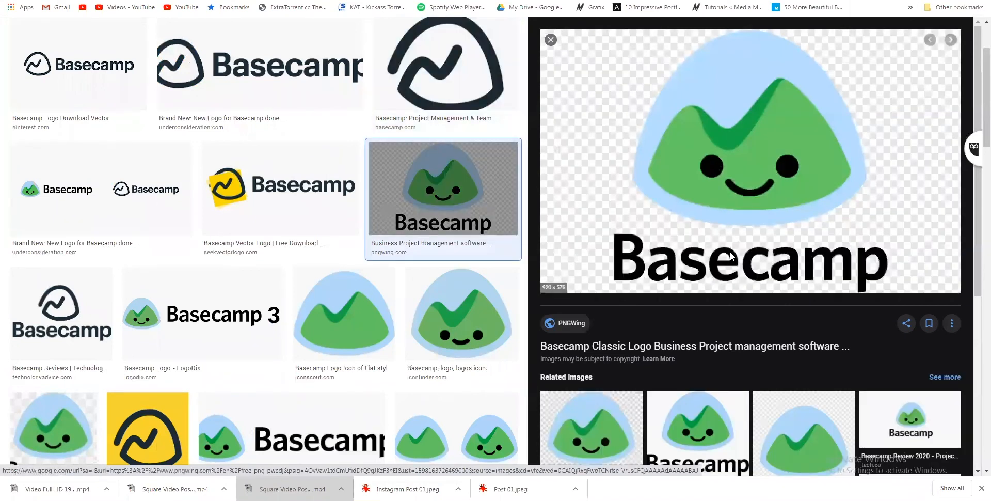
{"action": "right_click", "coordinate": [715, 161]}
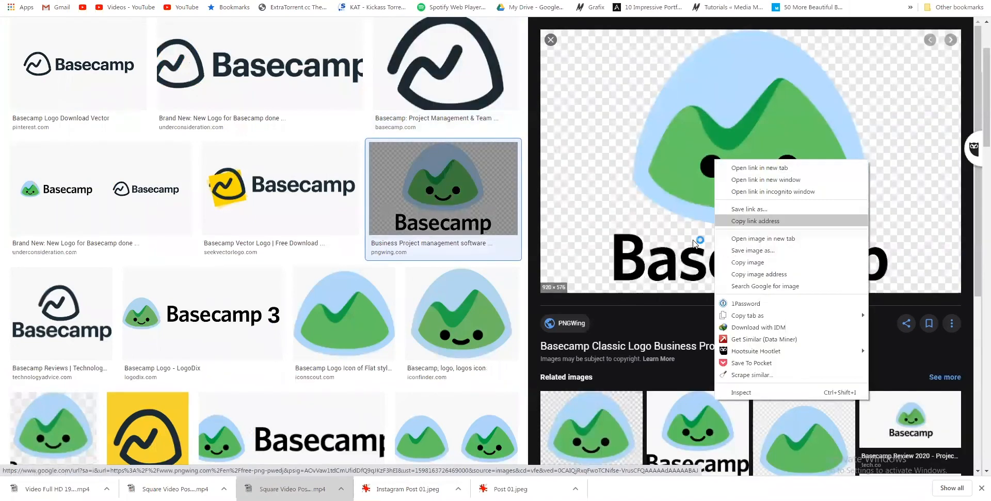
{"action": "key", "text": "Down"}
{"action": "key", "text": "Down"}
{"action": "key", "text": "Return"}
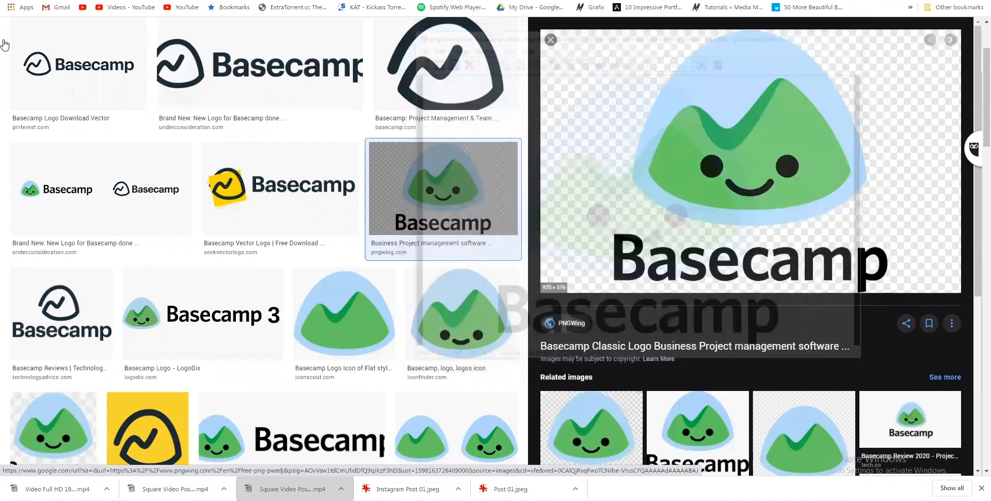
- Search the images for "jira logo png" and preview the Atlassian "Jira | Issue & Project Tracking" logo
{"action": "type", "text": "jira logo png"}
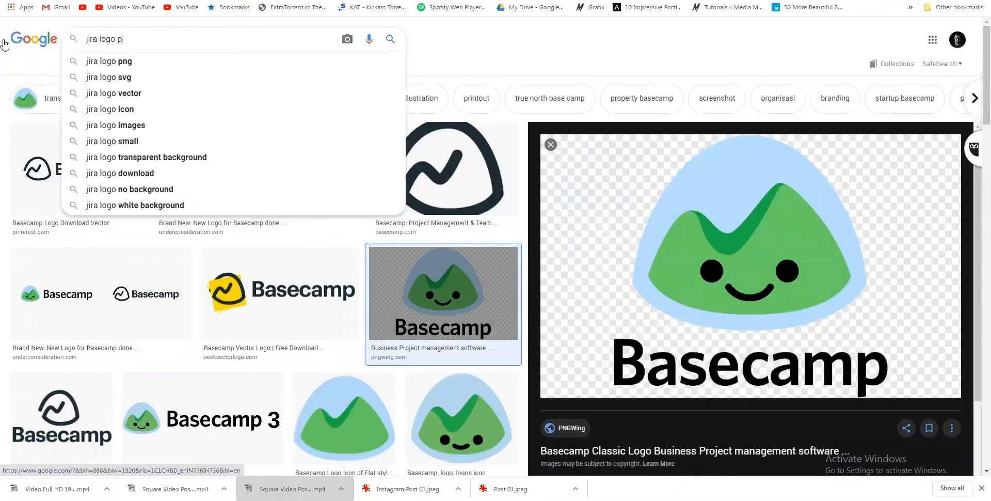
{"action": "key", "text": "Return"}
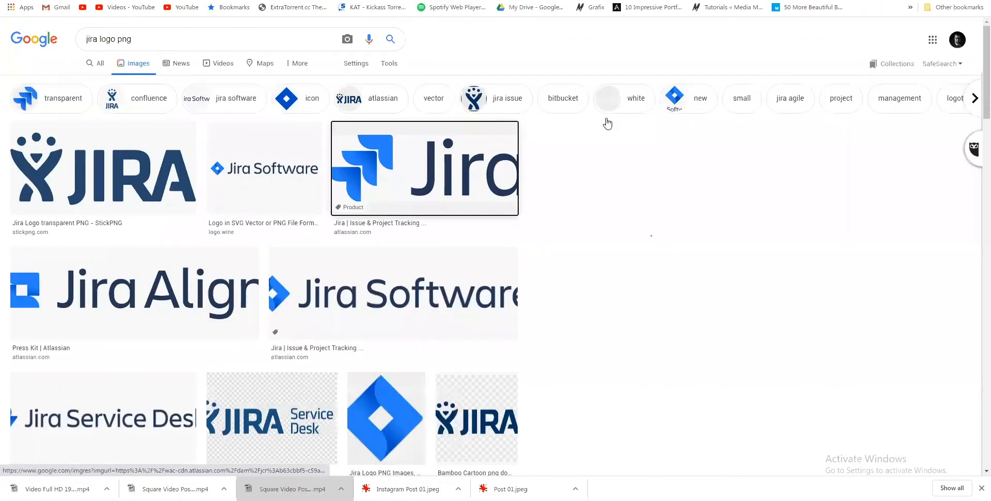
{"action": "left_click", "coordinate": [424, 168]}
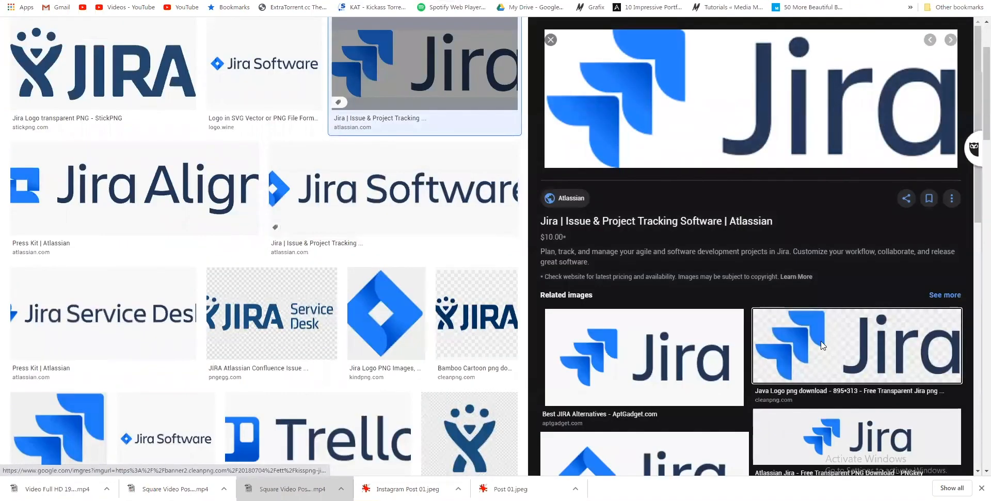
{"action": "left_click", "coordinate": [823, 345]}
{"action": "right_click", "coordinate": [624, 105]}
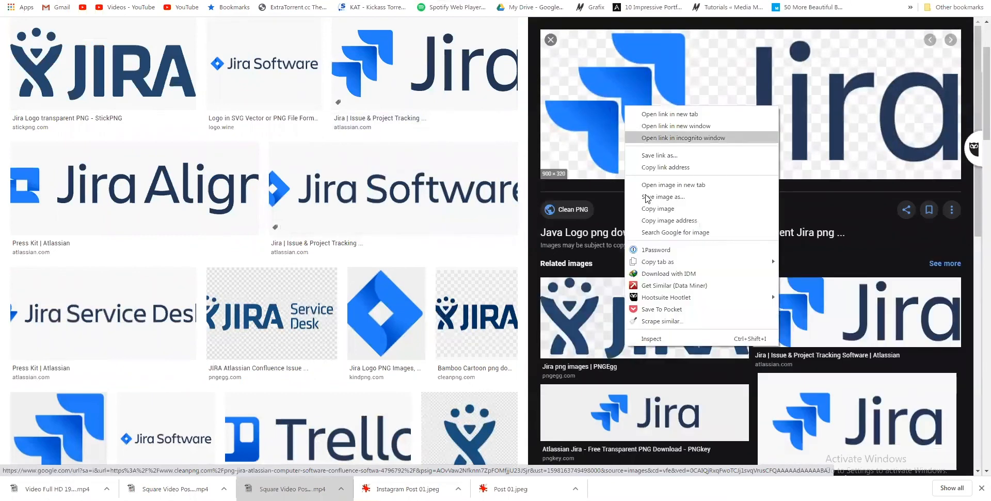
{"action": "left_click", "coordinate": [649, 195]}
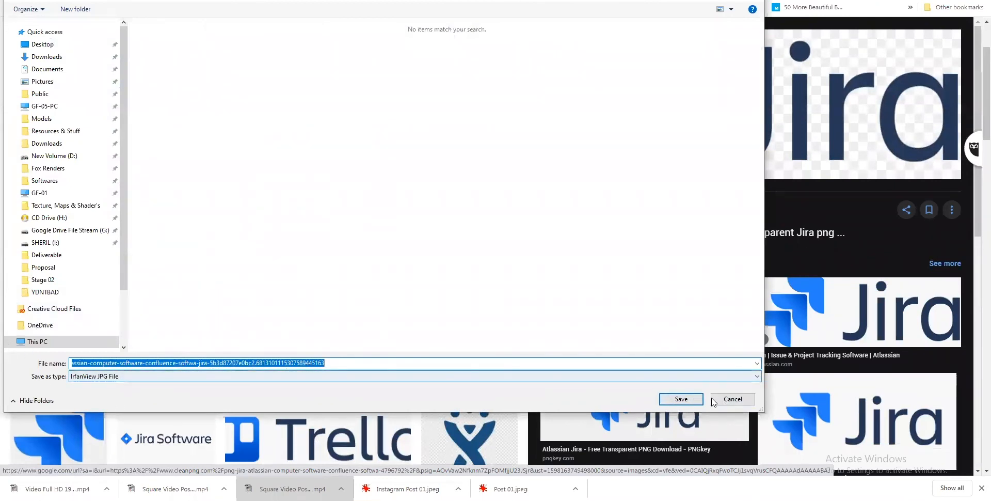
{"action": "left_click", "coordinate": [733, 398]}
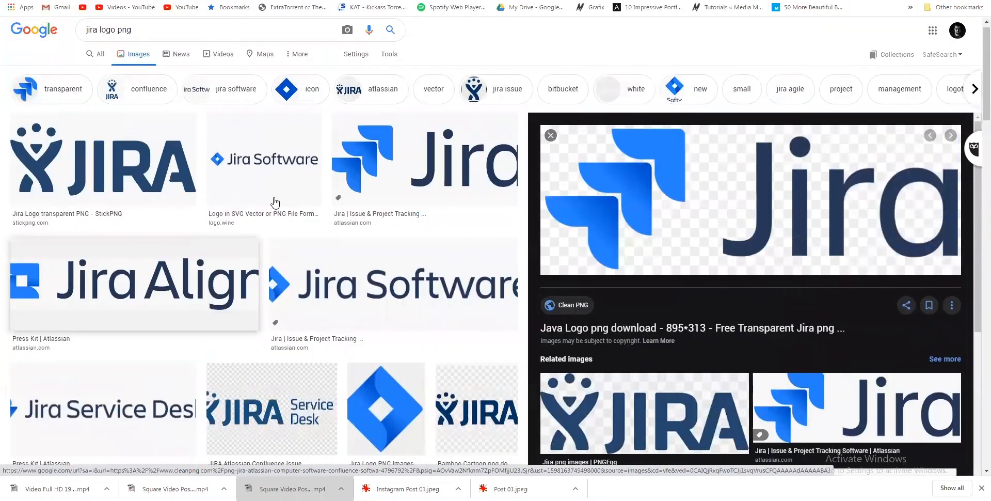
- Browse the Jira logo results, preview the Logo.wine Jira Software logo with the blue diamond and save the image to the computer
{"action": "scroll", "coordinate": [274, 258], "scroll_direction": "down", "scroll_amount": 1}
{"action": "scroll", "coordinate": [415, 306], "scroll_direction": "down", "scroll_amount": 2}
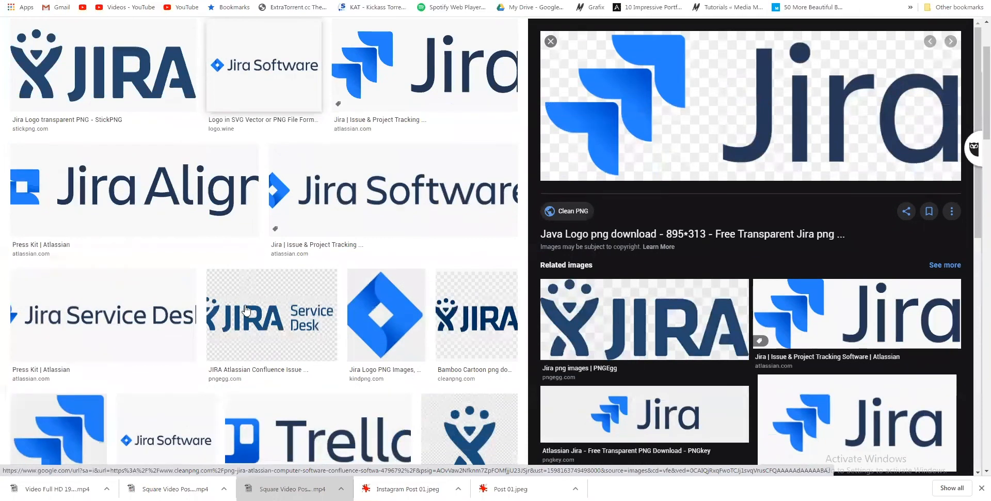
{"action": "scroll", "coordinate": [247, 305], "scroll_direction": "down", "scroll_amount": 3}
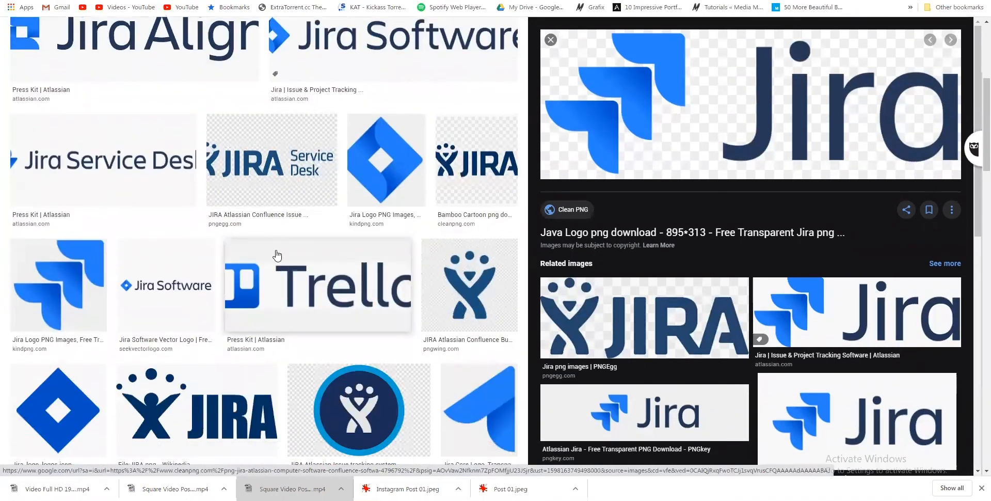
{"action": "left_click", "coordinate": [469, 284]}
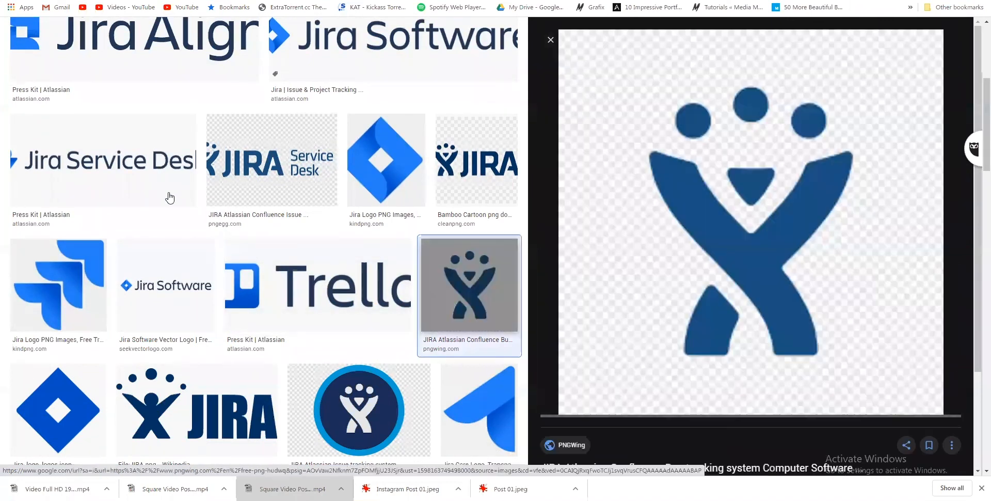
{"action": "scroll", "coordinate": [312, 244], "scroll_direction": "up", "scroll_amount": 5}
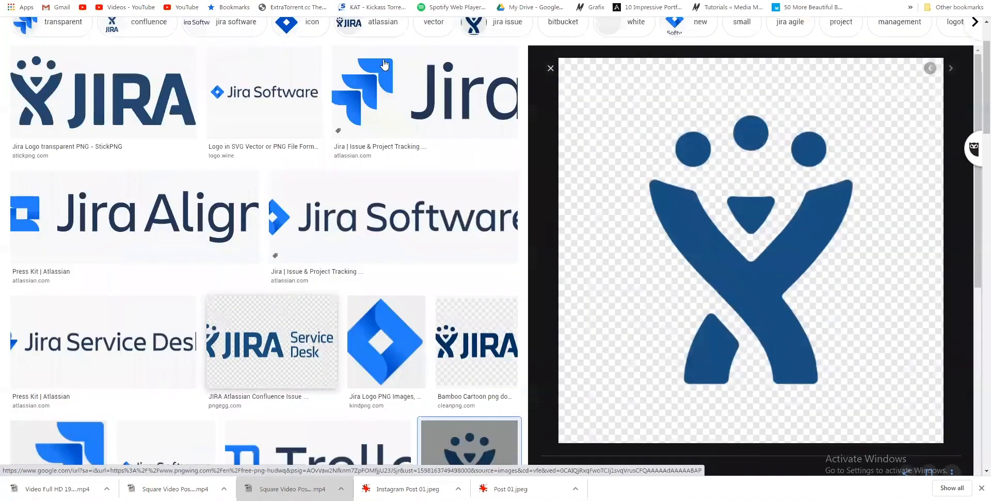
{"action": "scroll", "coordinate": [273, 63], "scroll_direction": "up", "scroll_amount": 2}
{"action": "left_click", "coordinate": [251, 172]}
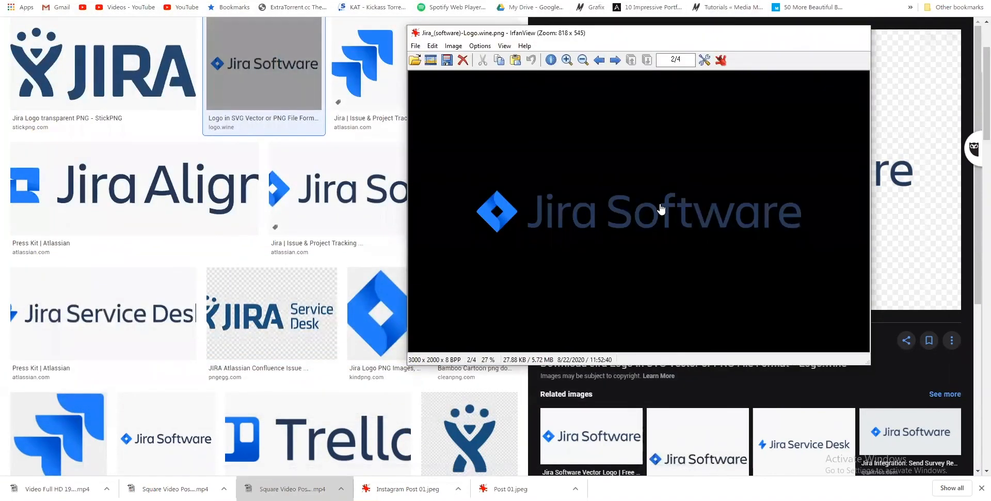
{"action": "key", "text": "Escape"}
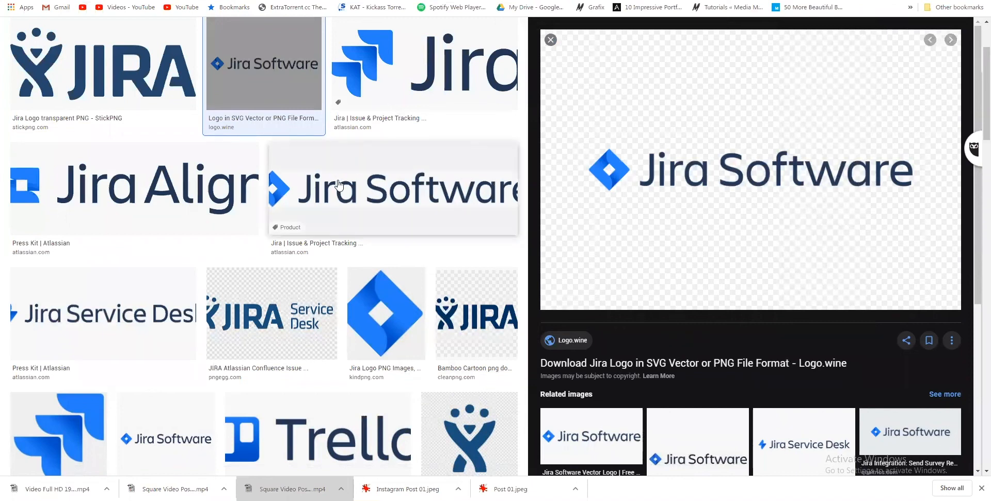
- Check the Planio list of project management tools, and replace the Jira image search with "asana logo png"
{"action": "scroll", "coordinate": [339, 184], "scroll_direction": "up", "scroll_amount": 3}
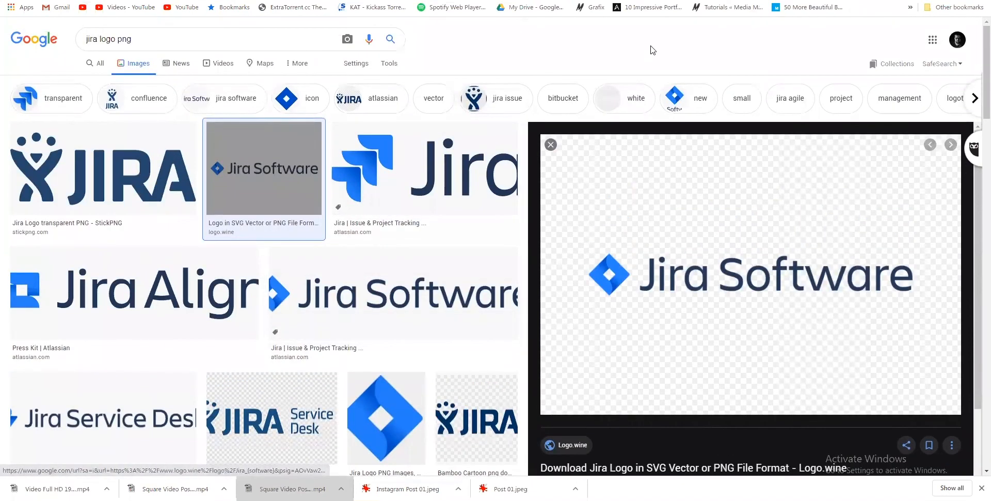
{"action": "key", "text": "ctrl+Tab"}
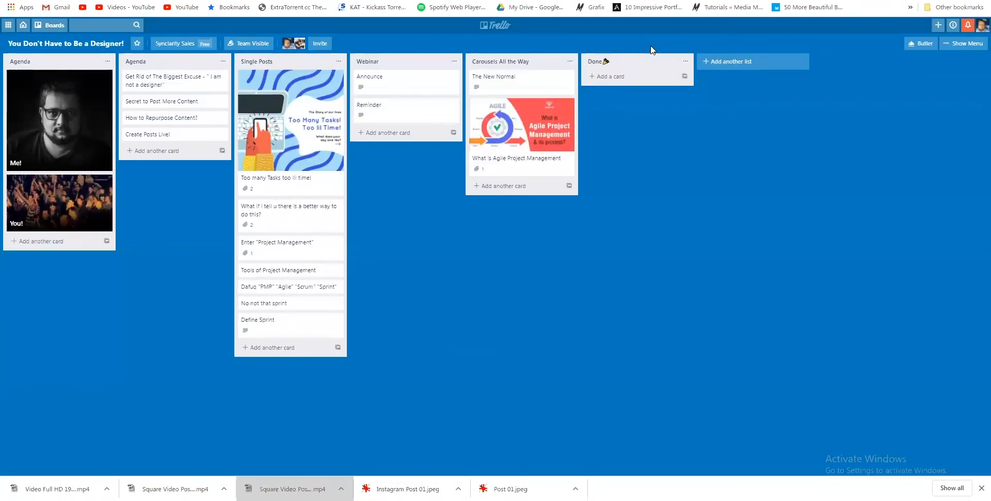
{"action": "key", "text": "ctrl+Tab"}
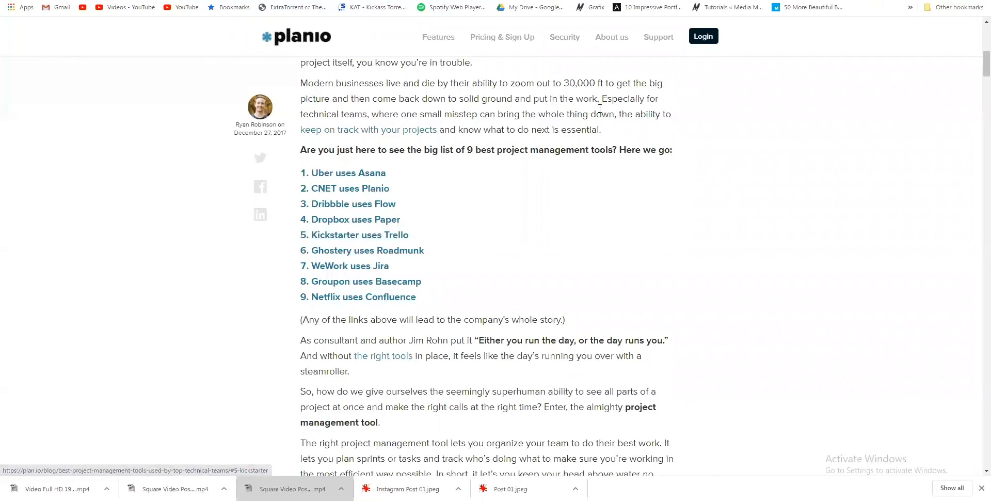
{"action": "key", "text": "alt+Left"}
{"action": "type", "text": "asana"}
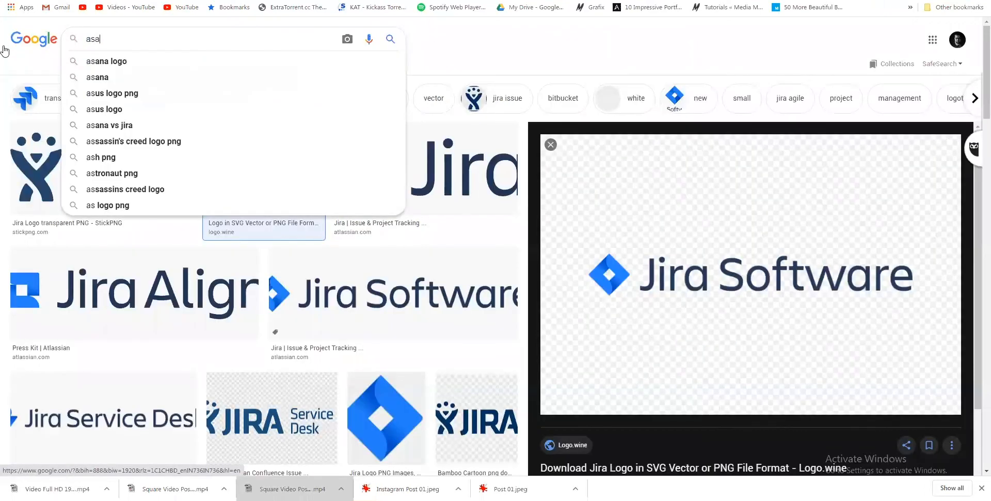
{"action": "key", "text": "Down"}
{"action": "key", "text": "Down"}
{"action": "key", "text": "Return"}
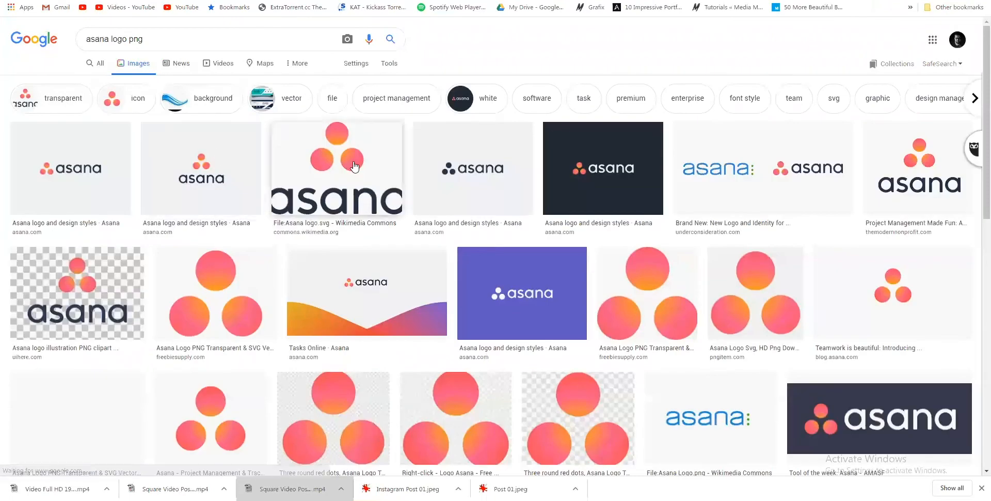
- Preview the asana.com logo with the three dots stacked above the wordmark and save the image to the computer
{"action": "left_click", "coordinate": [354, 166]}
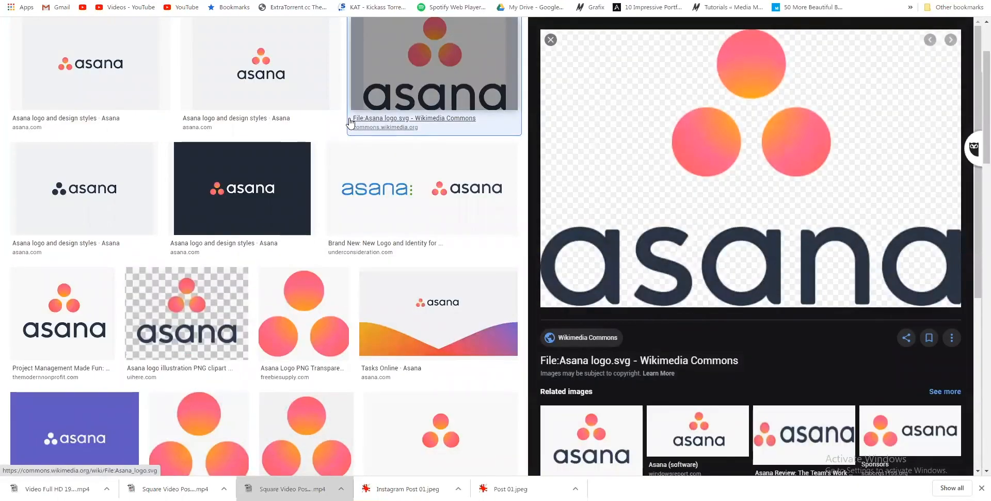
{"action": "left_click", "coordinate": [261, 82]}
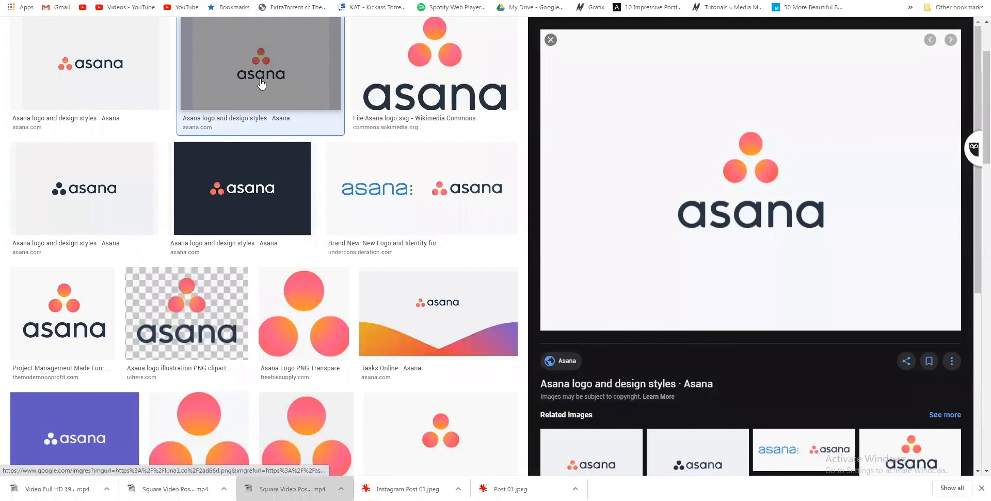
{"action": "right_click", "coordinate": [679, 158]}
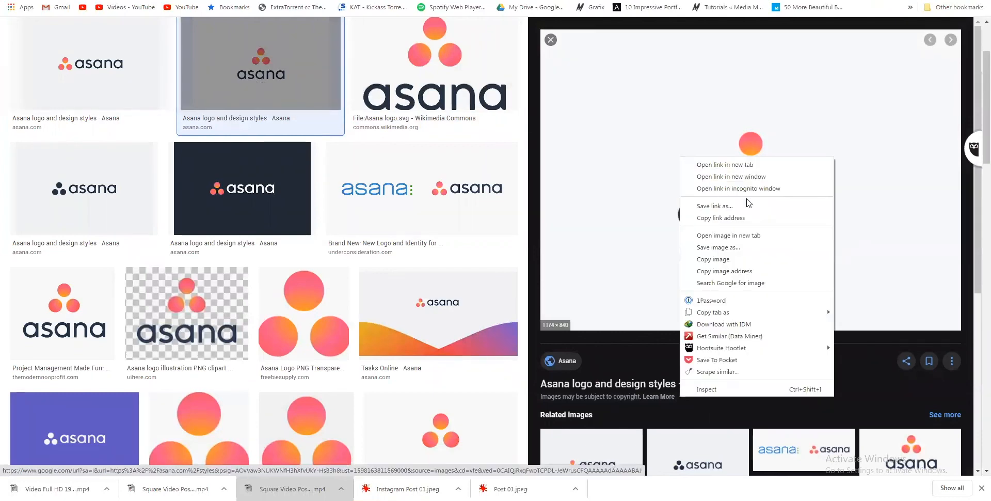
{"action": "left_click", "coordinate": [729, 247]}
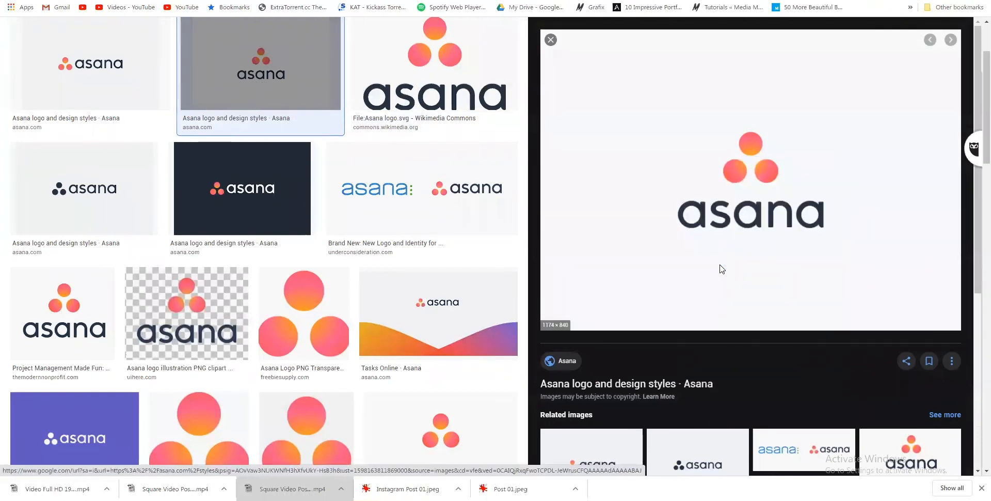
{"action": "key", "text": "Return"}
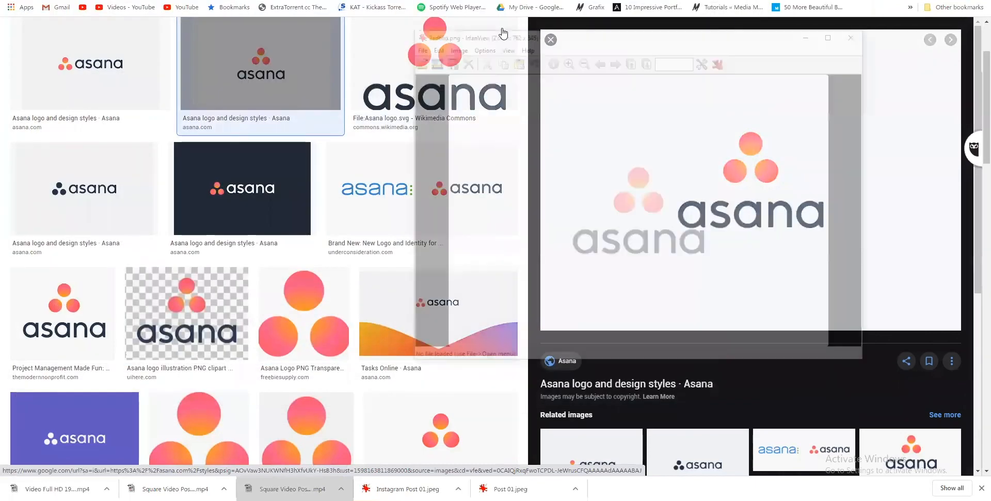
{"action": "key", "text": "Escape"}
- Switch to the Crello Instagram Story design and select the peach placeholder in the Trello photo frame
{"action": "key", "text": "ctrl+Tab"}
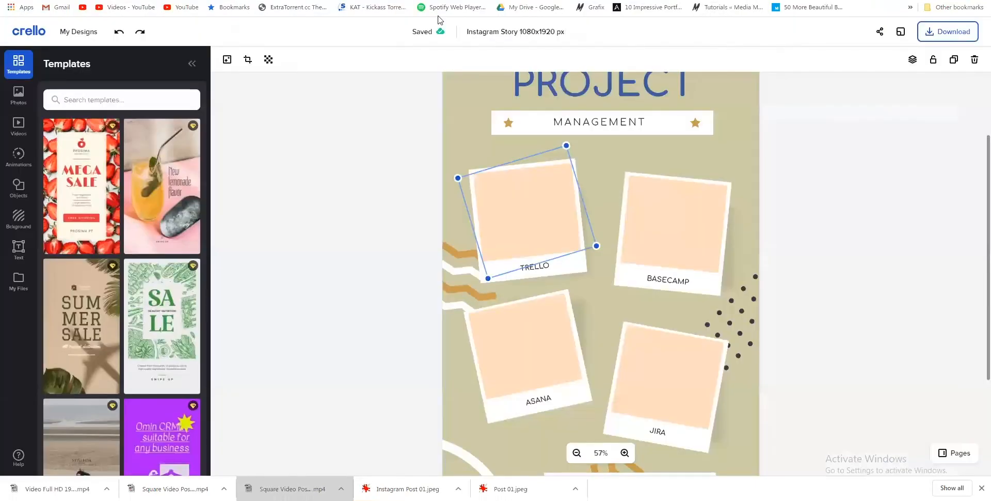
{"action": "right_click", "coordinate": [544, 217]}
{"action": "left_click", "coordinate": [538, 216]}
{"action": "left_click", "coordinate": [248, 95]}
{"action": "left_click", "coordinate": [513, 223]}
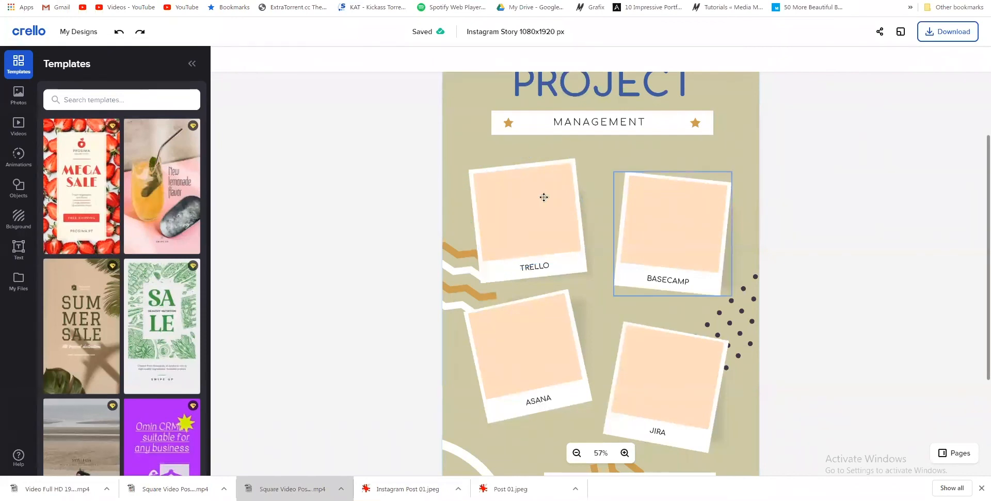
- Upload the Asana, Jira, Basecamp and both Trello logo images from the Resources folder to the design's files
{"action": "left_click", "coordinate": [19, 280]}
{"action": "left_click", "coordinate": [118, 124]}
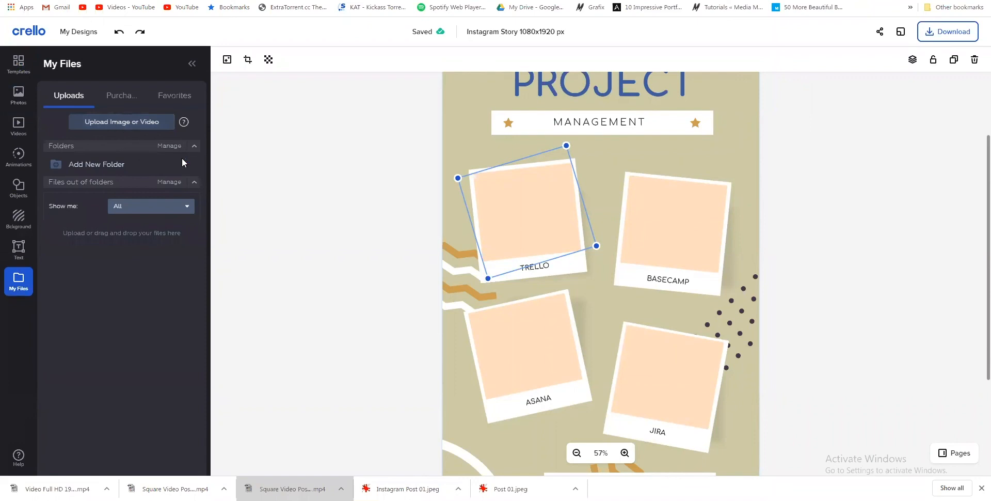
{"action": "double_click", "coordinate": [187, 57]}
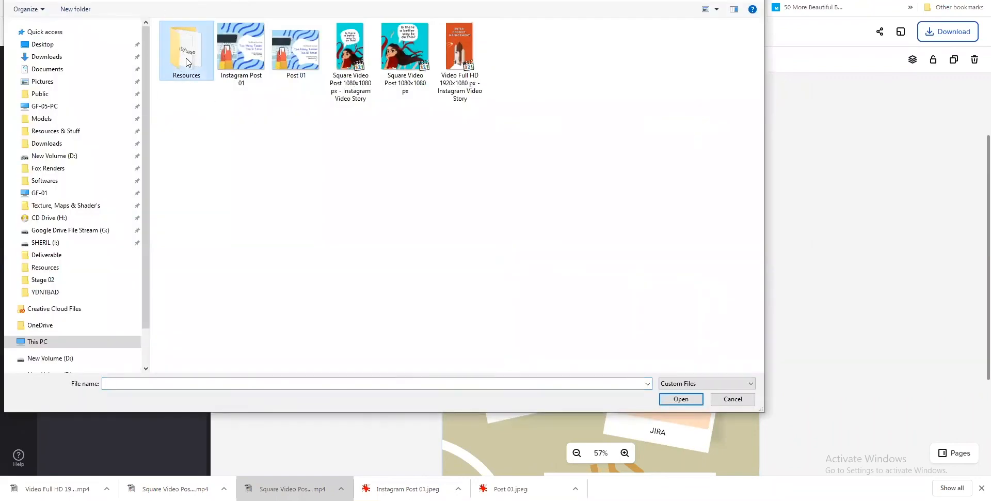
{"action": "left_click", "coordinate": [183, 64]}
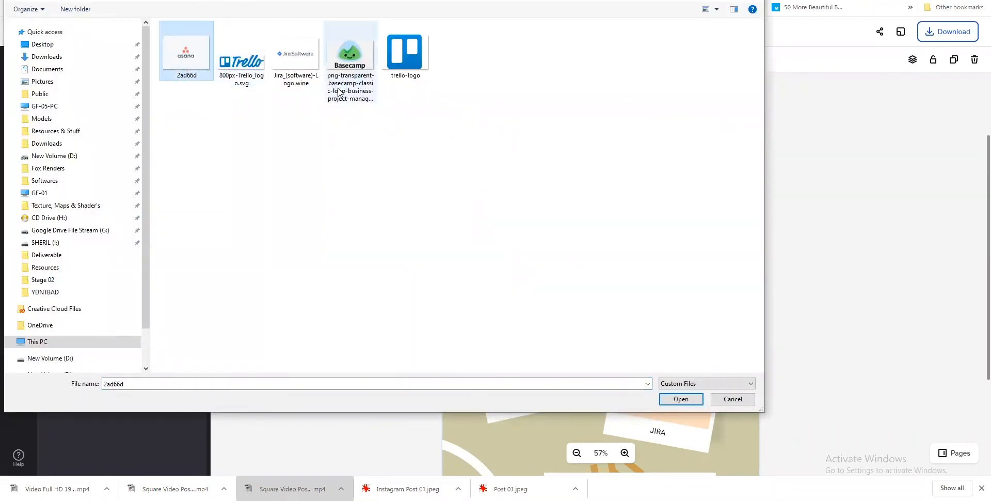
{"action": "left_click", "coordinate": [391, 70], "text": "shift"}
{"action": "left_click", "coordinate": [255, 70], "text": "ctrl"}
{"action": "left_click", "coordinate": [236, 69], "text": "ctrl"}
{"action": "key", "text": "Return"}
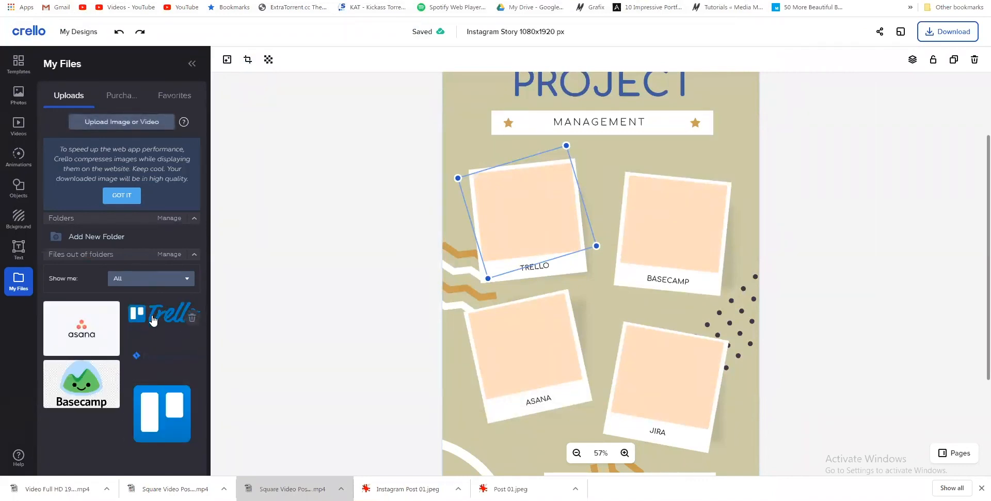
- Place the Trello wordmark logo in the Trello photo frame, shrinking and tilting it to match the frame
{"action": "left_click_drag", "start_coordinate": [151, 314], "coordinate": [516, 202]}
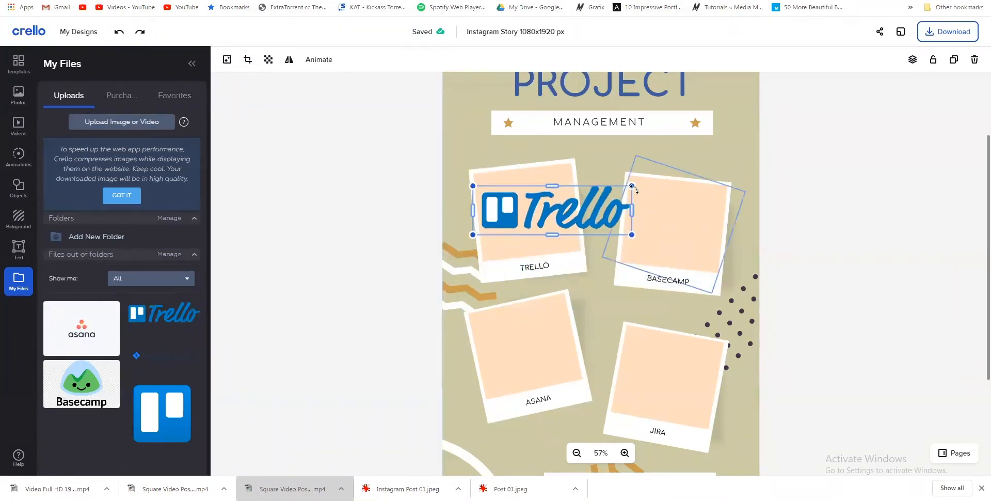
{"action": "left_click_drag", "start_coordinate": [631, 185], "coordinate": [543, 210]}
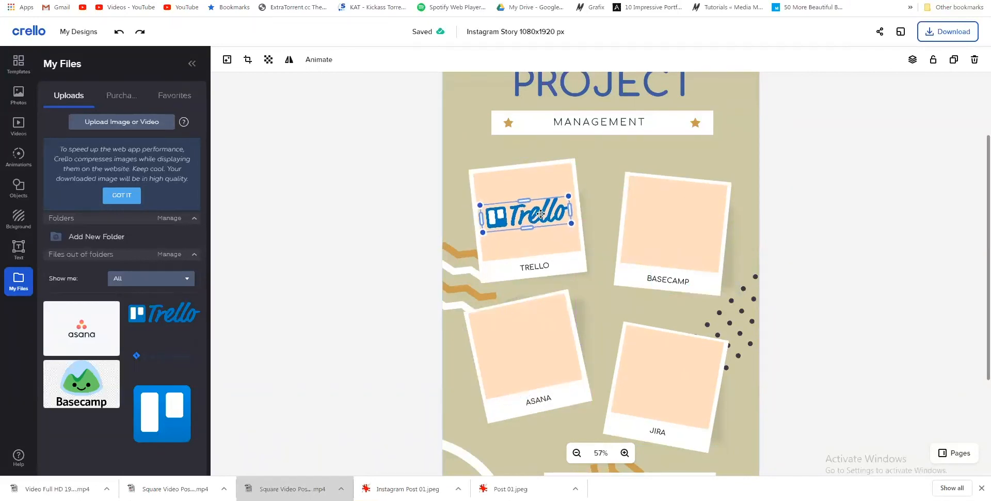
- Place the Asana logo over the Asana photo frame, tilting and shrinking it to fit inside the white border
{"action": "left_click_drag", "start_coordinate": [485, 287], "coordinate": [607, 289]}
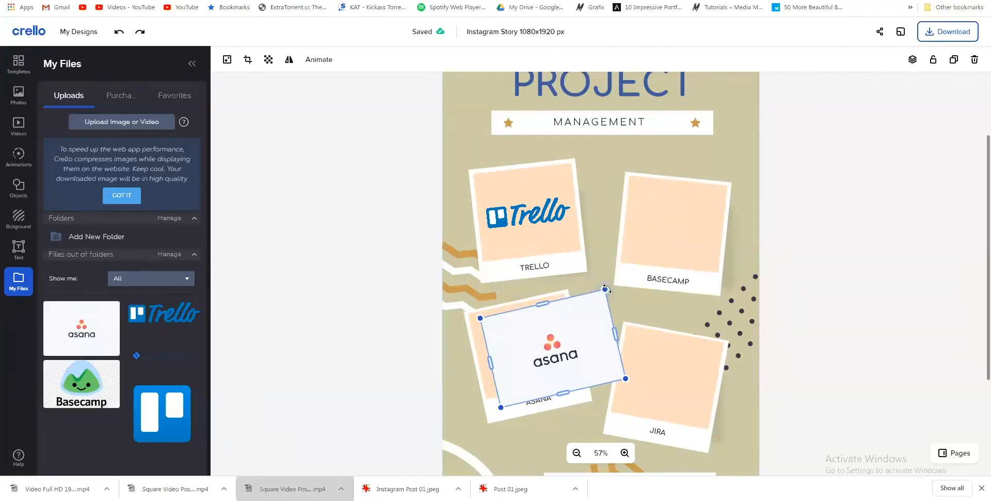
{"action": "left_click_drag", "start_coordinate": [570, 326], "coordinate": [555, 326]}
{"action": "left_click_drag", "start_coordinate": [610, 376], "coordinate": [586, 374]}
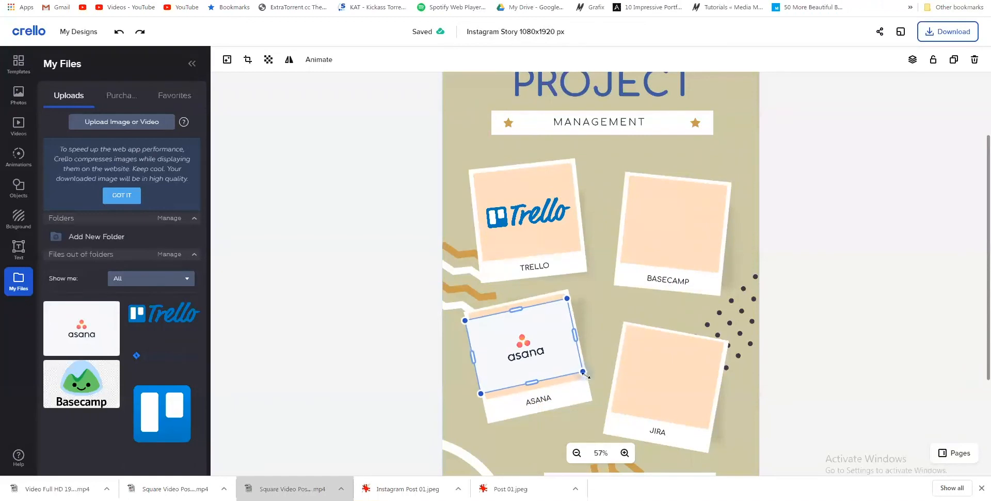
{"action": "left_click_drag", "start_coordinate": [567, 298], "coordinate": [567, 299]}
{"action": "left_click_drag", "start_coordinate": [465, 321], "coordinate": [471, 324]}
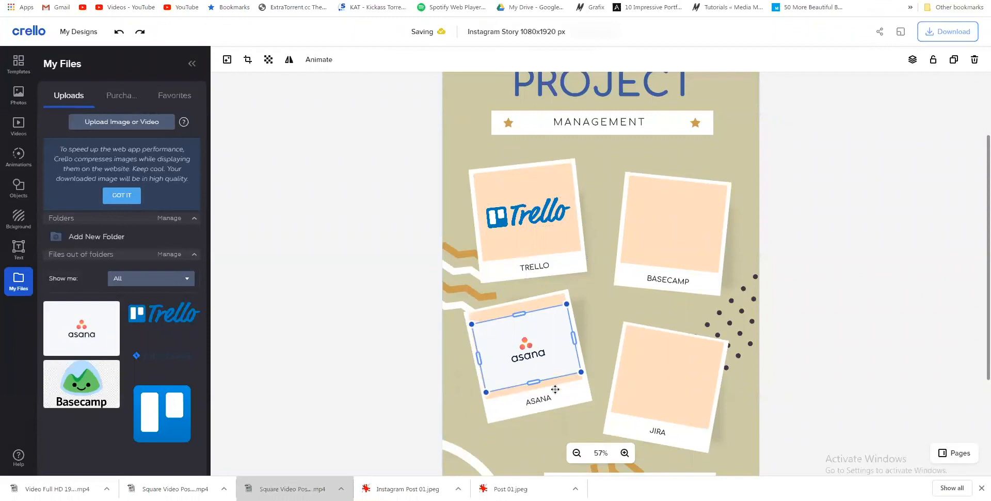
{"action": "left_click", "coordinate": [595, 332]}
{"action": "left_click", "coordinate": [564, 341]}
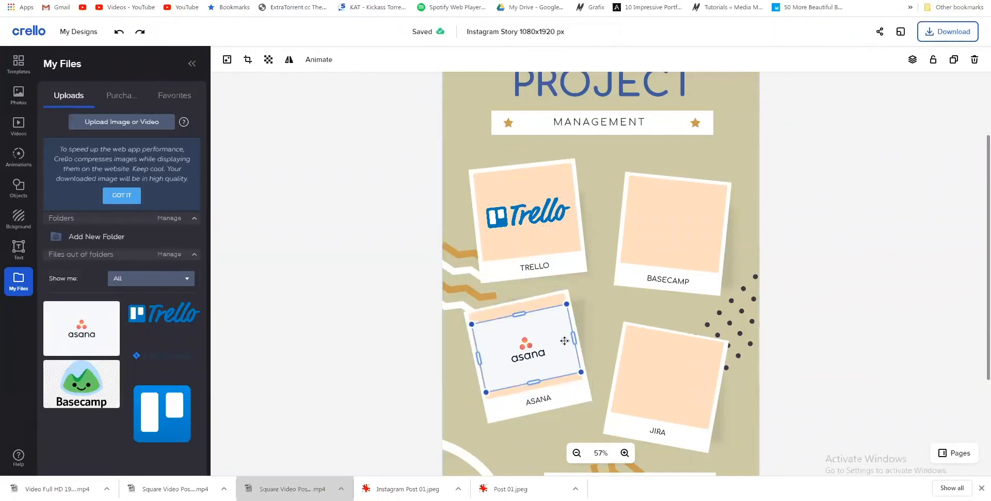
- Fine-tune the Asana logo's size and position so its edges line up with the sides of the peach placeholder
{"action": "left_click", "coordinate": [625, 453]}
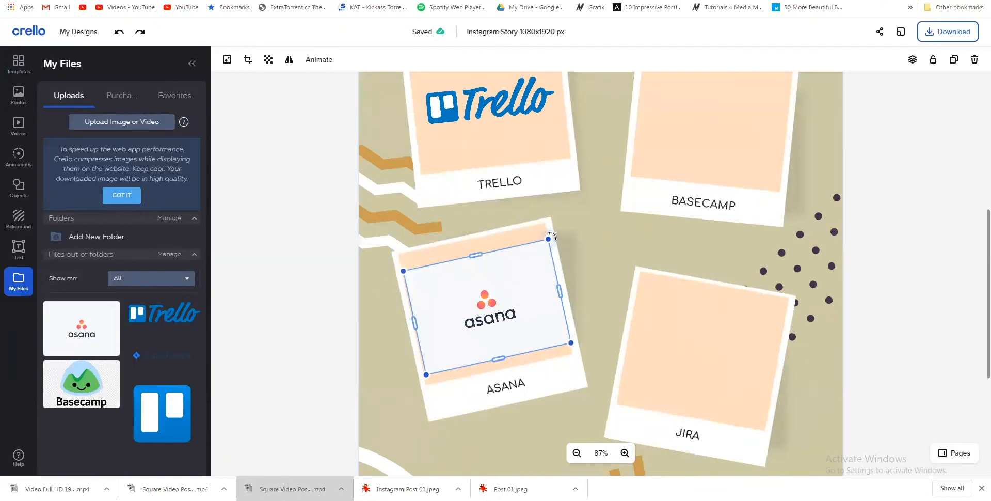
{"action": "left_click_drag", "start_coordinate": [514, 275], "coordinate": [514, 275]}
{"action": "left_click_drag", "start_coordinate": [546, 240], "coordinate": [548, 239]}
{"action": "left_click", "coordinate": [578, 261]}
{"action": "left_click", "coordinate": [495, 315]}
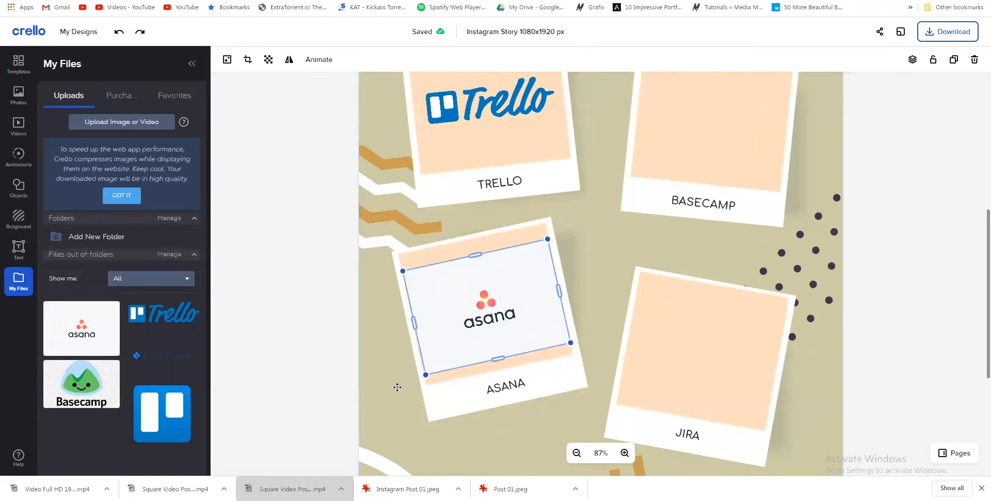
{"action": "left_click_drag", "start_coordinate": [426, 375], "coordinate": [425, 378]}
{"action": "left_click", "coordinate": [557, 273]}
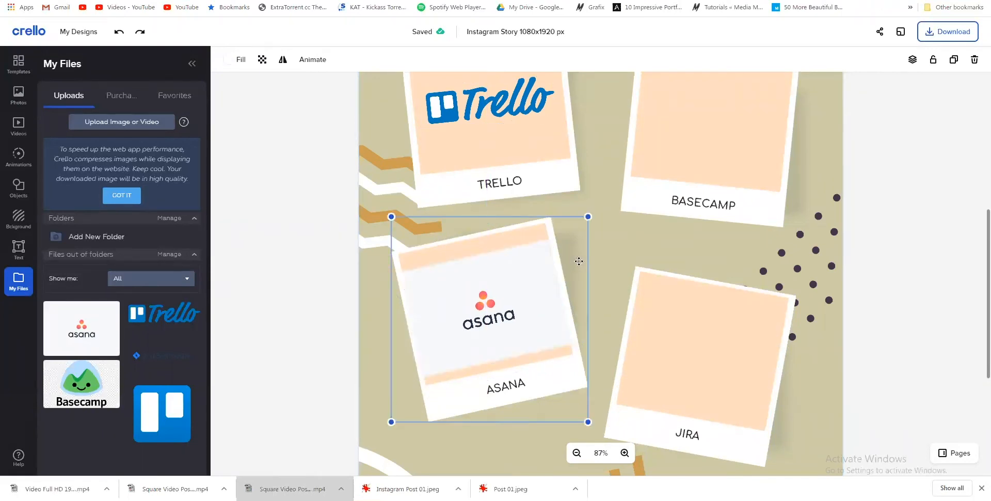
{"action": "left_click", "coordinate": [536, 278]}
{"action": "left_click_drag", "start_coordinate": [549, 238], "coordinate": [549, 238]}
{"action": "left_click", "coordinate": [615, 256]}
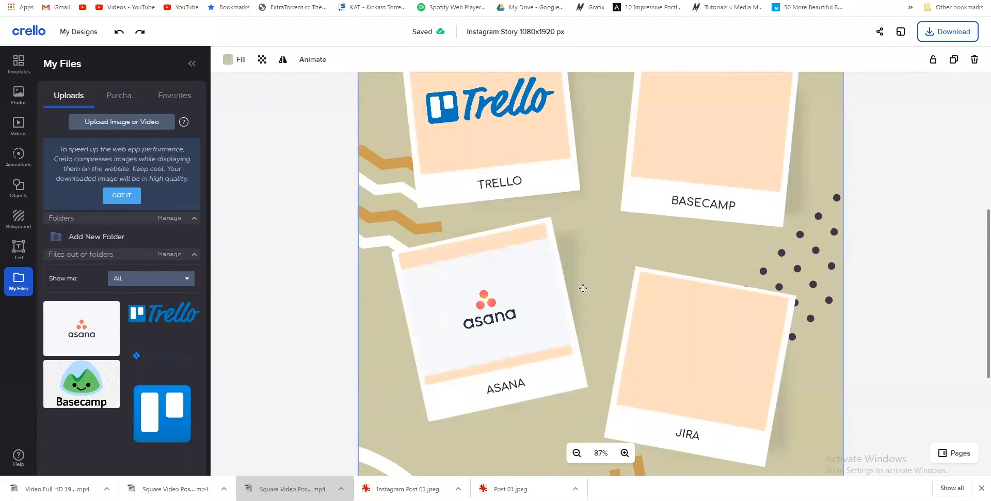
- Move the Asana logo lower in its photo frame so it covers the bottom strip of the peach placeholder
{"action": "left_click", "coordinate": [554, 303]}
{"action": "left_click_drag", "start_coordinate": [571, 344], "coordinate": [571, 342]}
{"action": "left_click_drag", "start_coordinate": [529, 271], "coordinate": [533, 282]}
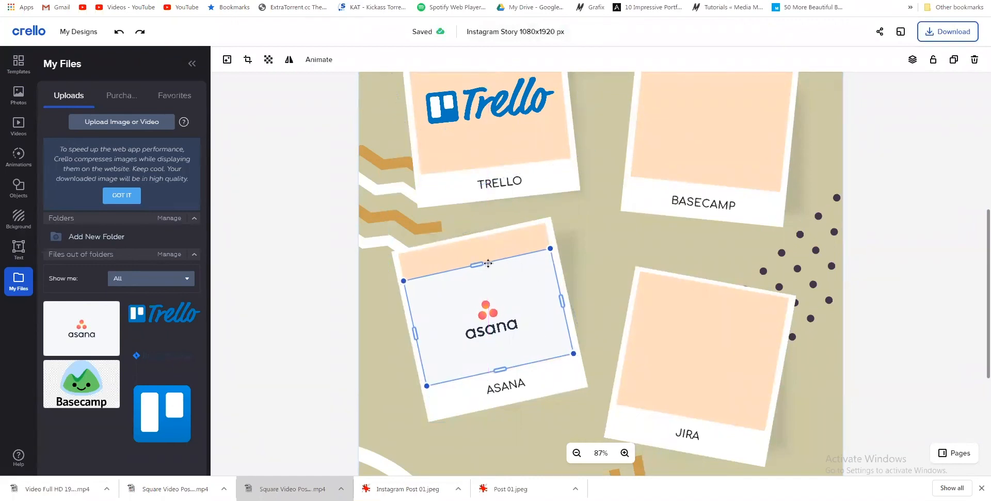
{"action": "left_click_drag", "start_coordinate": [550, 249], "coordinate": [549, 248]}
{"action": "left_click", "coordinate": [515, 246]}
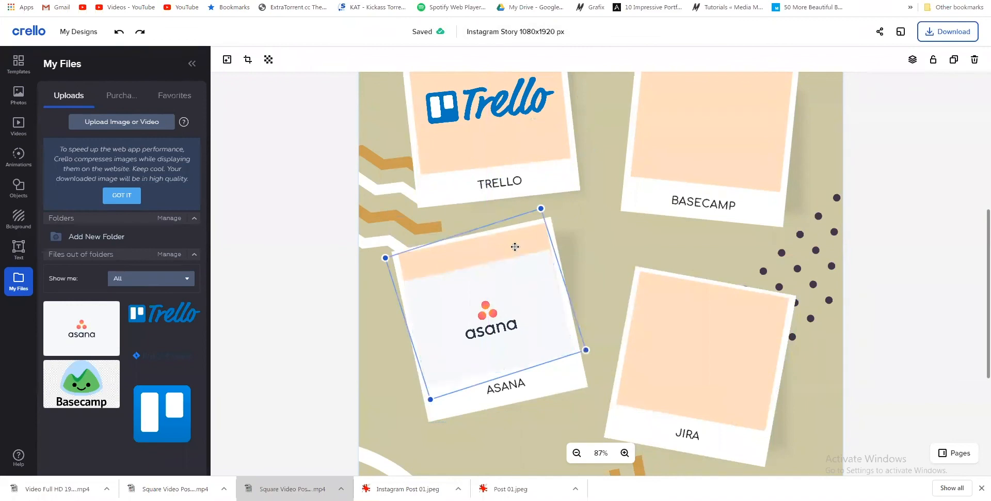
{"action": "right_click", "coordinate": [515, 247]}
{"action": "left_click", "coordinate": [501, 249]}
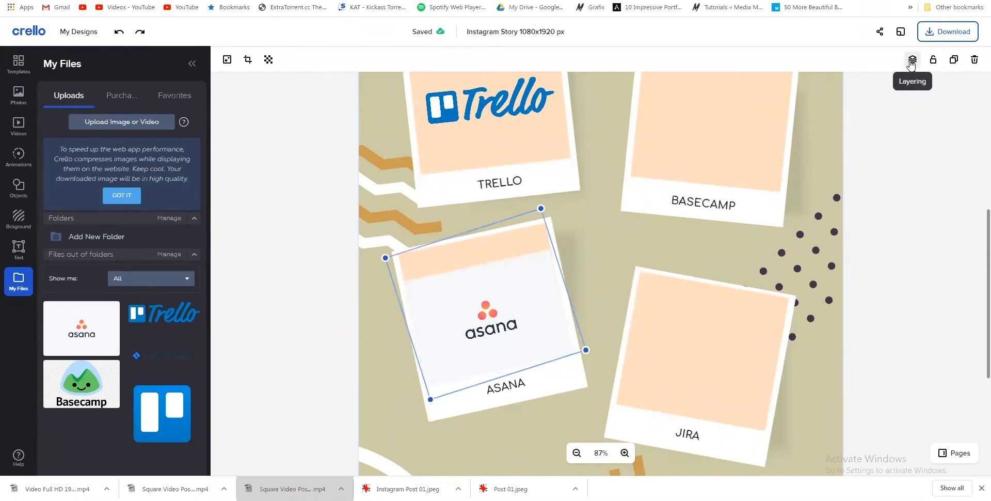
{"action": "left_click", "coordinate": [957, 456]}
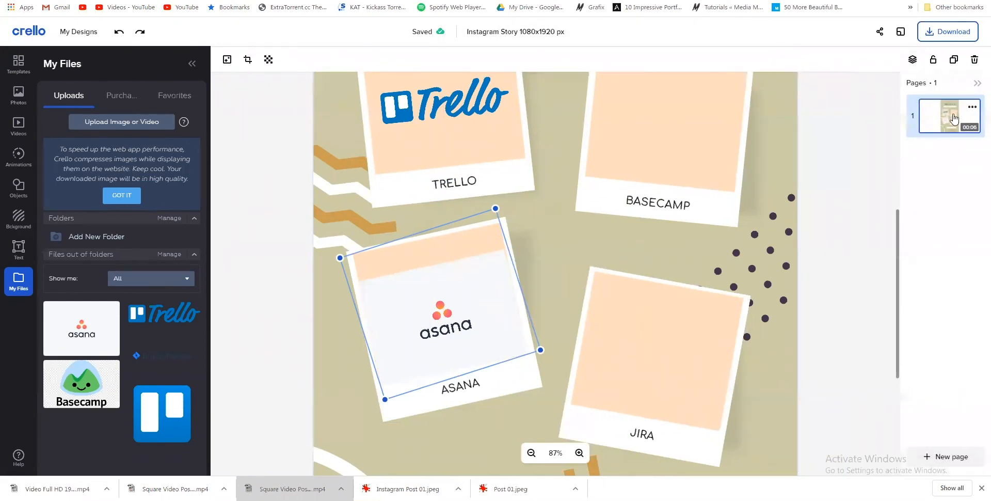
{"action": "left_click", "coordinate": [977, 83]}
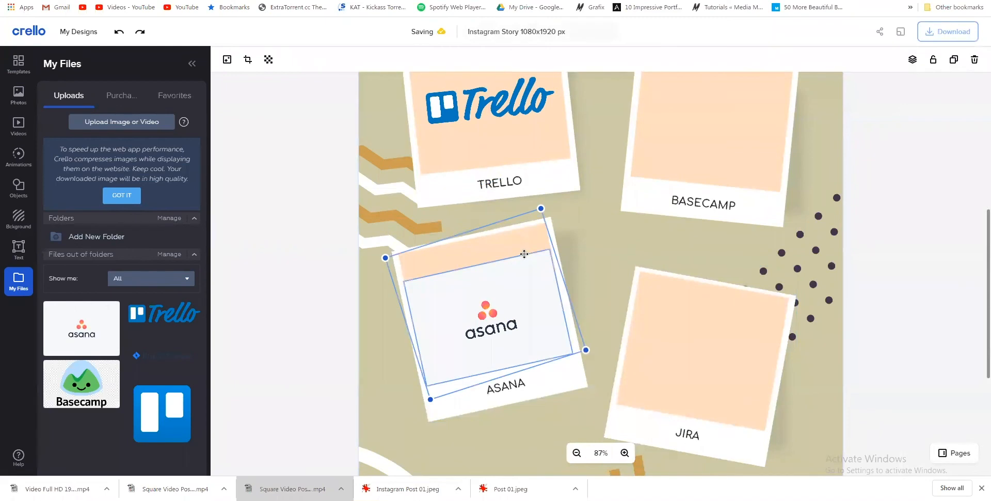
- Move the peach placeholder out of the Asana frame toward the Jira frame
{"action": "left_click_drag", "start_coordinate": [449, 247], "coordinate": [853, 284]}
{"action": "key", "text": "ctrl+z"}
- Narrow the Asana logo slightly and enlarge the image inside its crop area
{"action": "left_click", "coordinate": [529, 292]}
{"action": "left_click_drag", "start_coordinate": [560, 300], "coordinate": [558, 299]}
{"action": "double_click", "coordinate": [528, 296]}
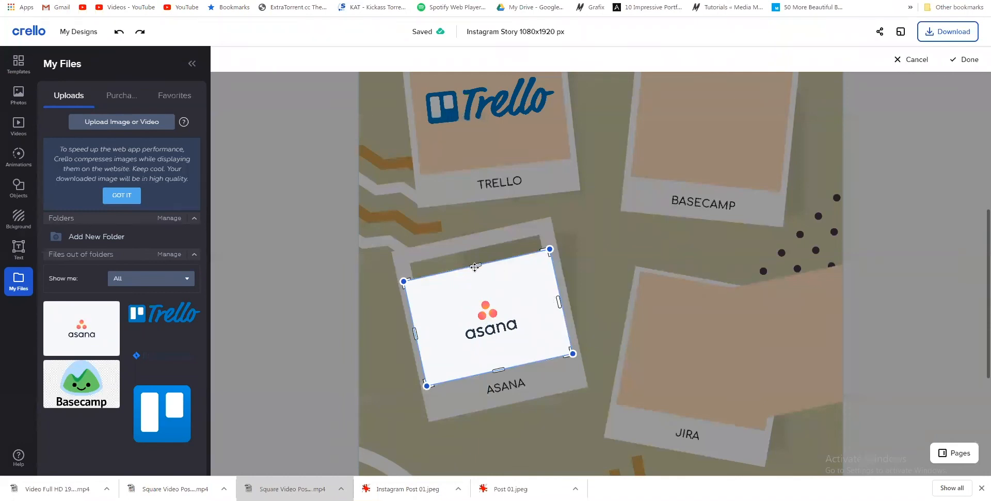
{"action": "left_click_drag", "start_coordinate": [550, 250], "coordinate": [567, 227]}
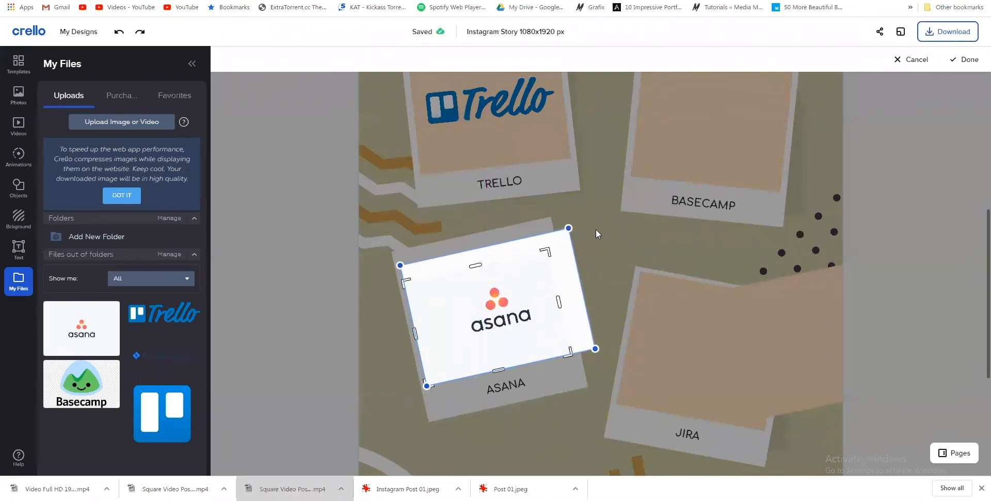
{"action": "key", "text": "Return"}
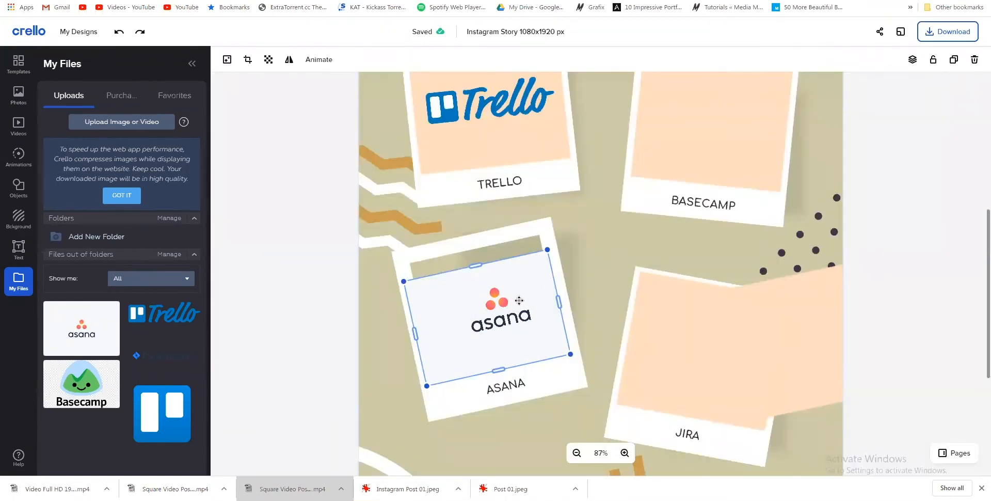
- Enlarge the Asana logo, trim its right side and move it back over the Asana photo frame
{"action": "left_click_drag", "start_coordinate": [549, 250], "coordinate": [578, 214]}
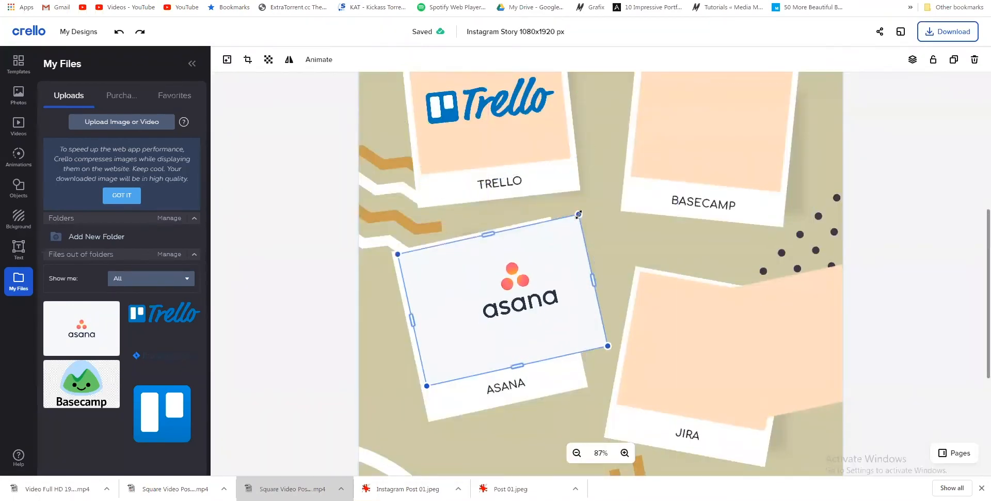
{"action": "double_click", "coordinate": [529, 265]}
{"action": "left_click_drag", "start_coordinate": [577, 219], "coordinate": [560, 237]}
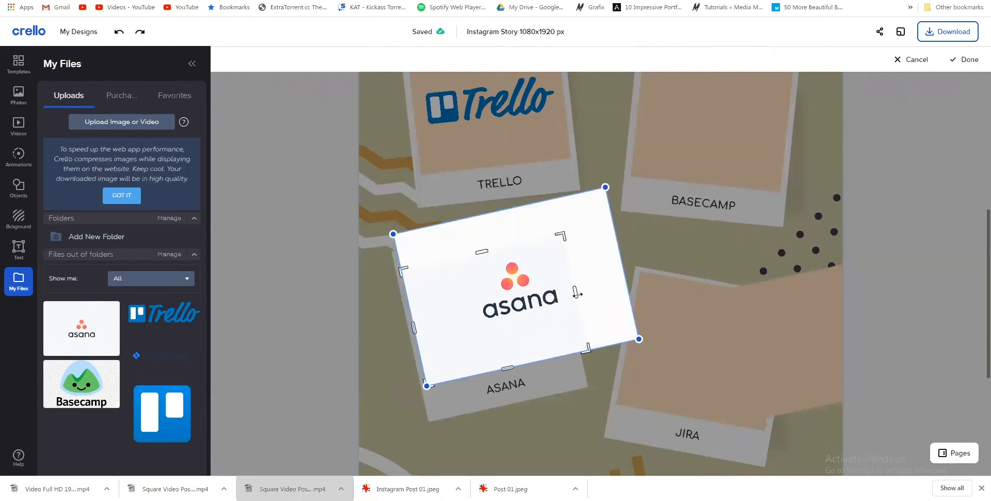
{"action": "key", "text": "Escape"}
{"action": "left_click_drag", "start_coordinate": [515, 316], "coordinate": [533, 299]}
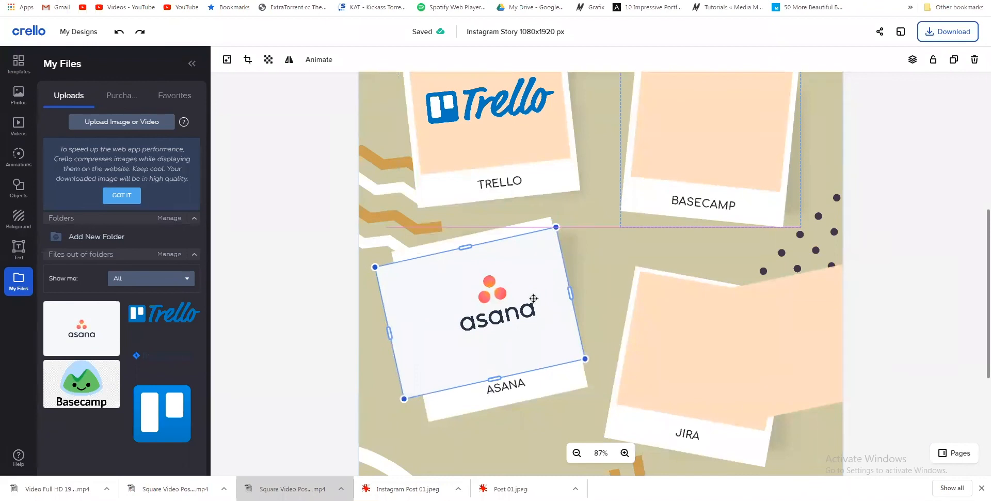
- Crop both sides of the Asana logo to fit inside the frame's white border and nudge it into place
{"action": "double_click", "coordinate": [516, 293]}
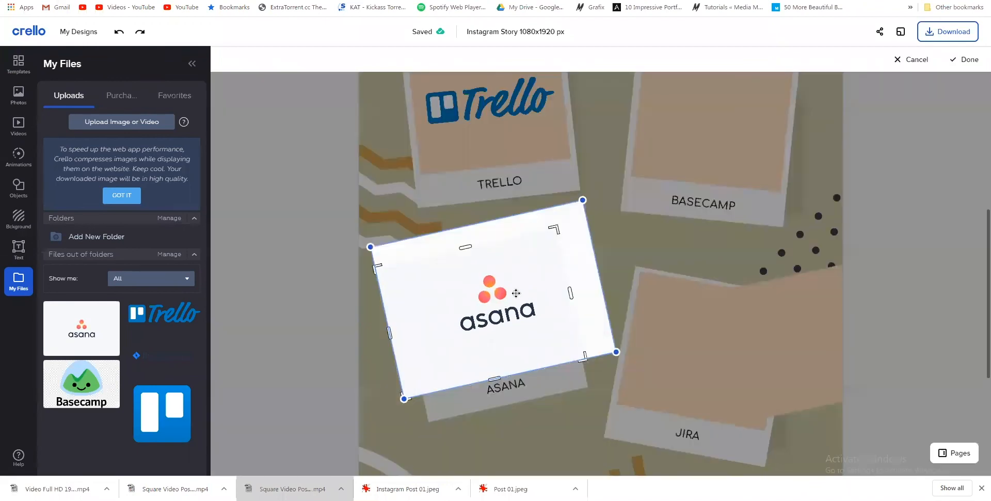
{"action": "mouse_move", "coordinate": [566, 293]}
{"action": "left_mouse_down"}
{"action": "mouse_move", "coordinate": [544, 297]}
{"action": "mouse_move", "coordinate": [552, 296]}
{"action": "left_mouse_up"}
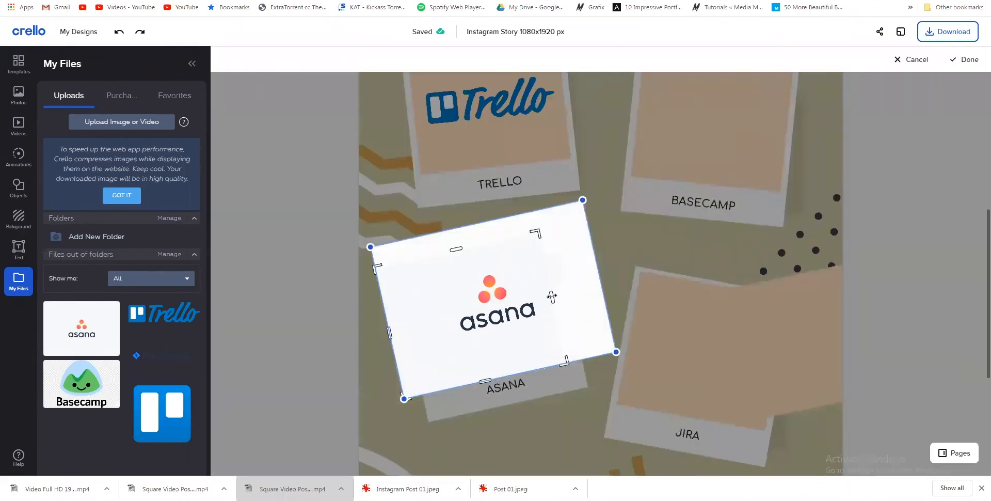
{"action": "left_click_drag", "start_coordinate": [388, 333], "coordinate": [417, 326]}
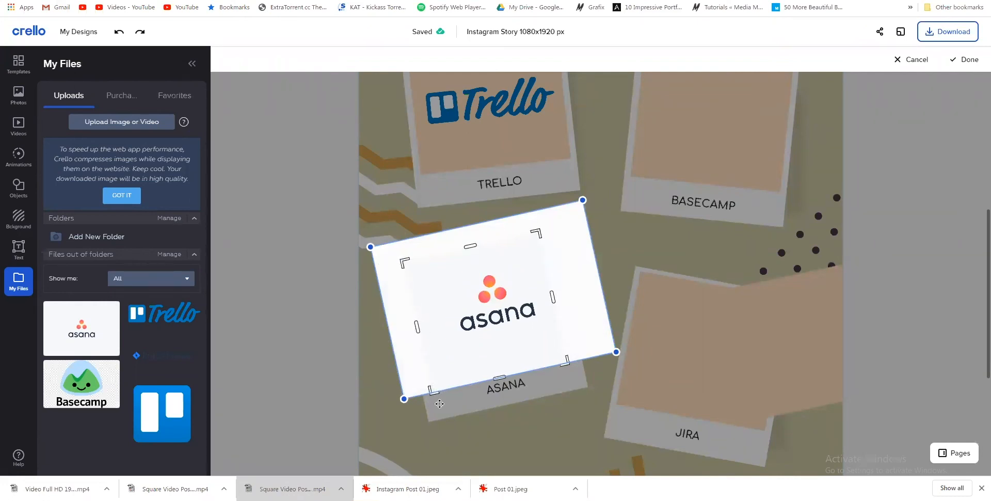
{"action": "left_click", "coordinate": [455, 404]}
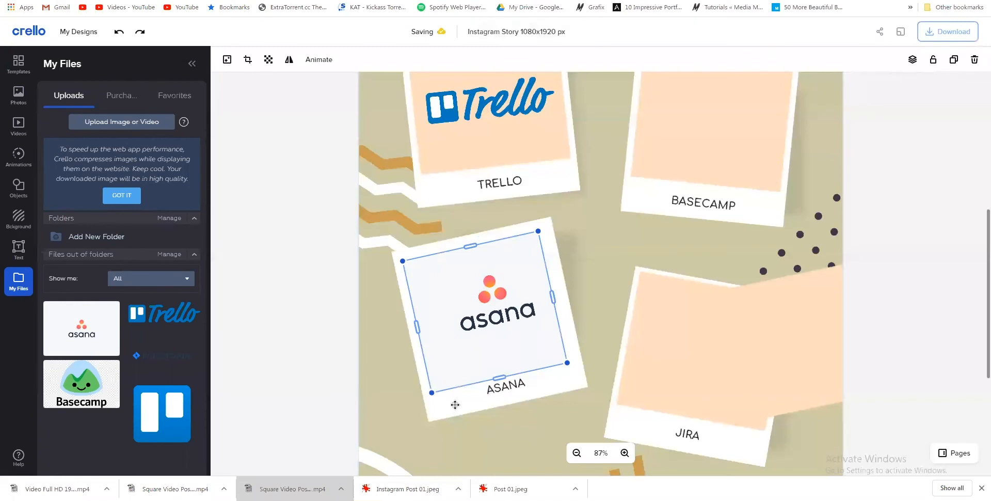
{"action": "left_click", "coordinate": [618, 383]}
{"action": "left_click", "coordinate": [518, 320]}
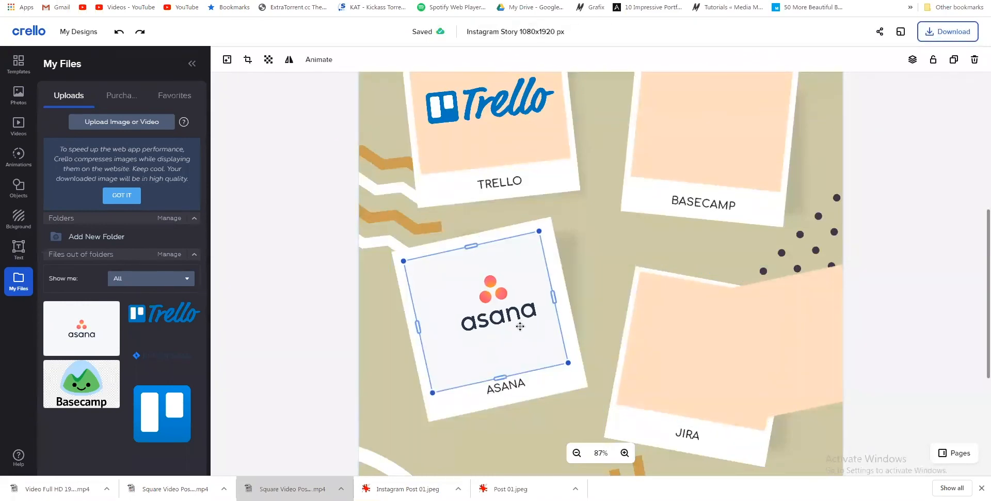
- Delete the peach placeholder lying over the Jira frame and nudge the Asana logo into place
{"action": "left_click", "coordinate": [806, 332]}
{"action": "key", "text": "Delete"}
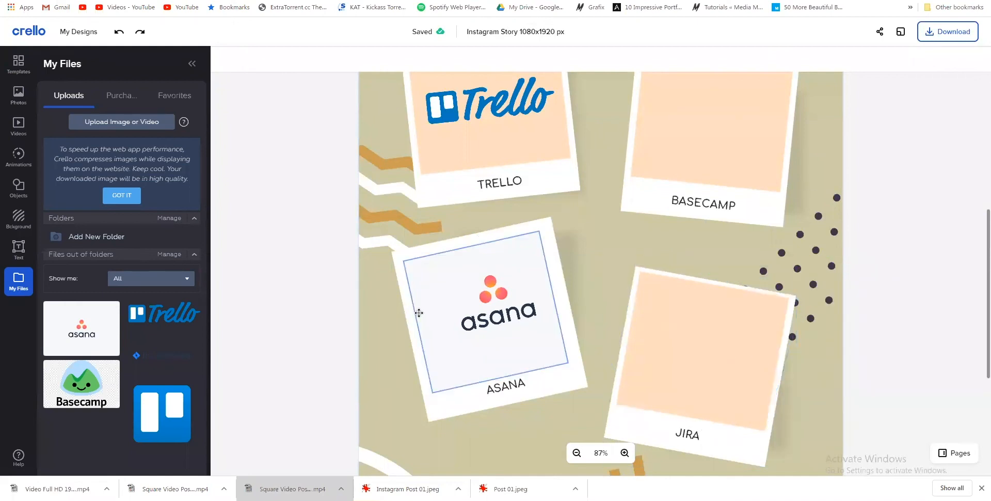
{"action": "left_click", "coordinate": [468, 320]}
{"action": "left_click", "coordinate": [557, 407]}
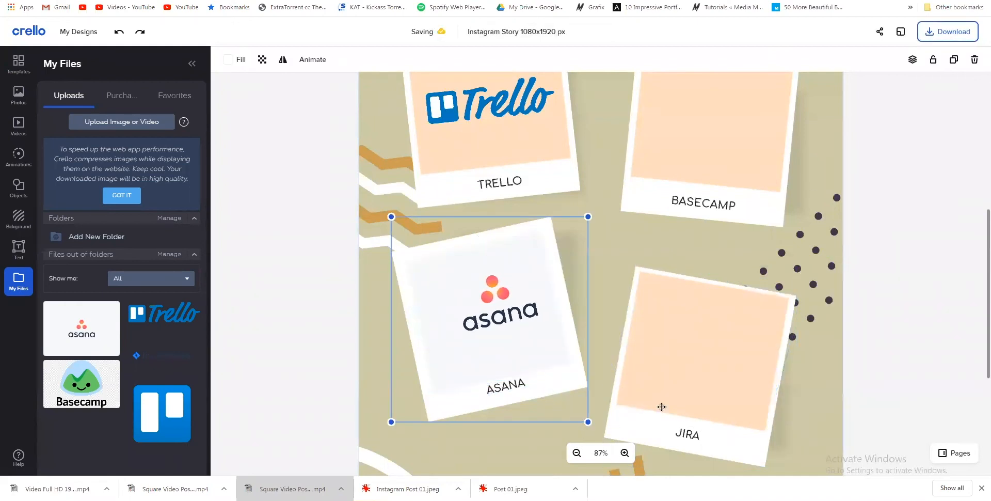
- Shift the Asana image within its crop area so the logo sits centered in the photo frame
{"action": "scroll", "coordinate": [544, 355], "scroll_direction": "up", "scroll_amount": 2}
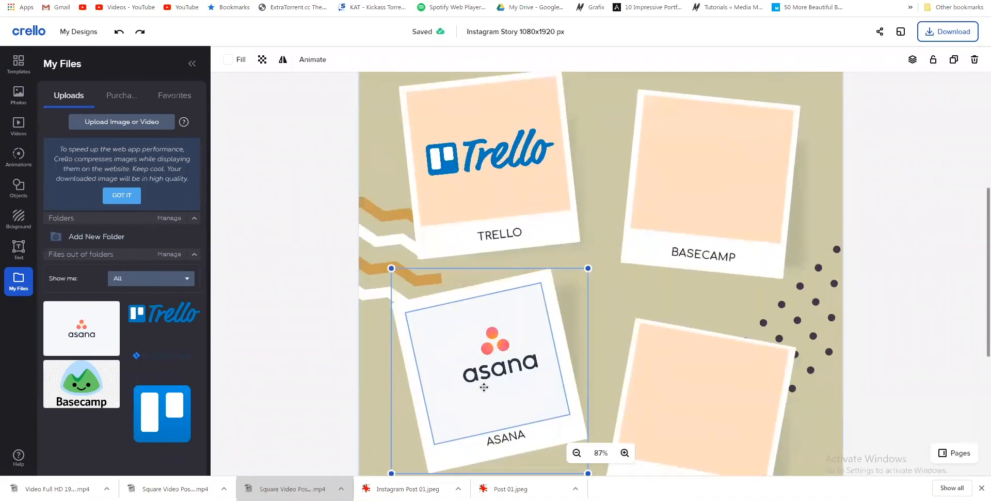
{"action": "double_click", "coordinate": [493, 368]}
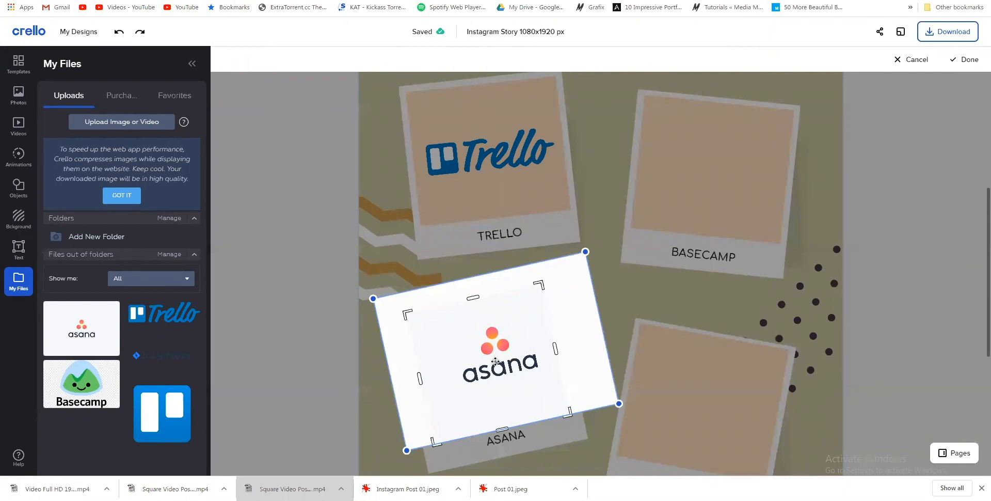
{"action": "left_click_drag", "start_coordinate": [494, 348], "coordinate": [487, 359]}
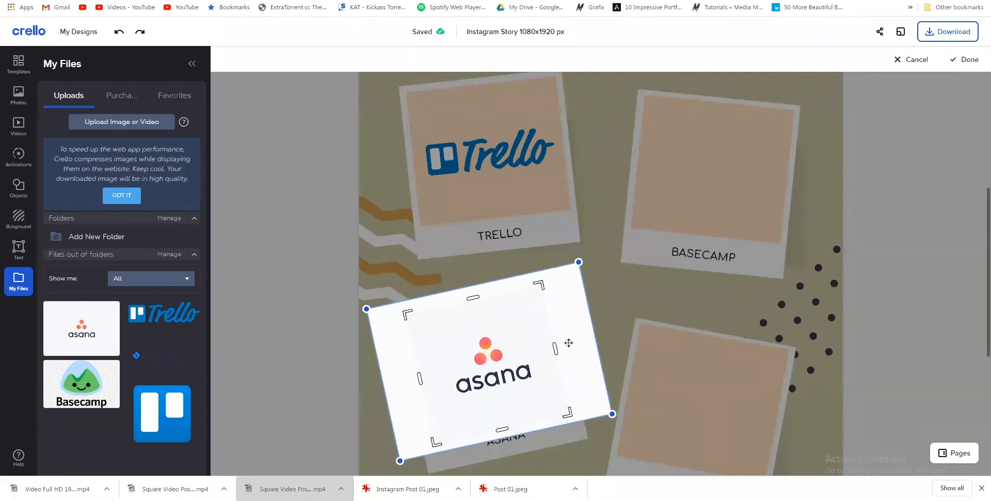
{"action": "left_click", "coordinate": [627, 303]}
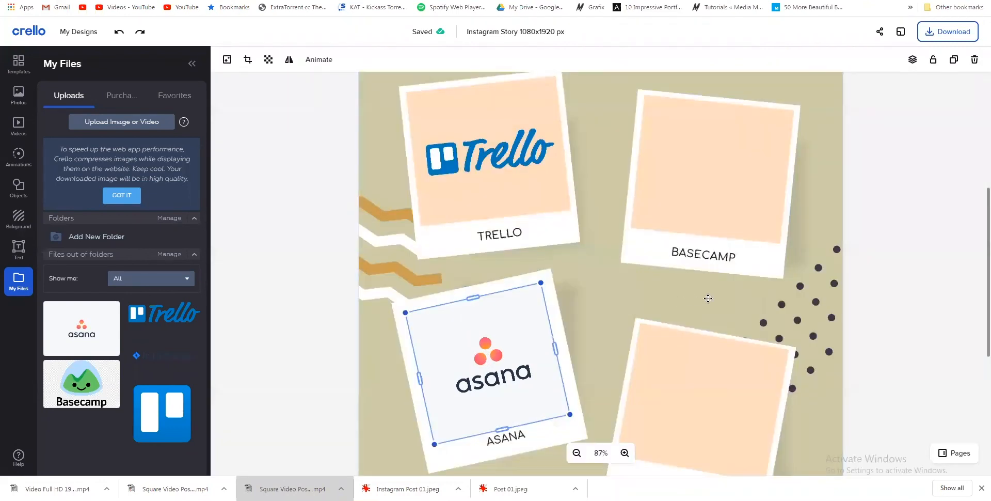
{"action": "left_click", "coordinate": [833, 298]}
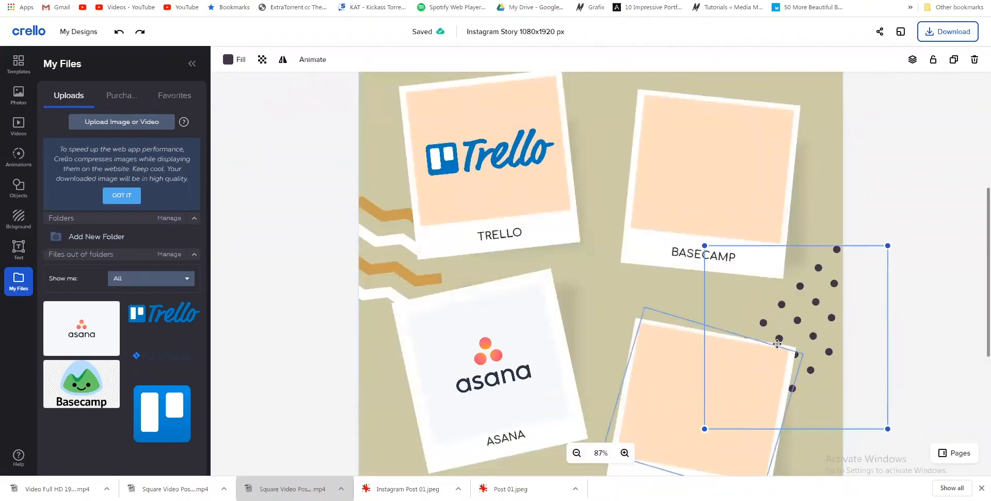
{"action": "scroll", "coordinate": [776, 343], "scroll_direction": "down", "scroll_amount": 1}
{"action": "scroll", "coordinate": [767, 326], "scroll_direction": "up", "scroll_amount": 1}
{"action": "left_click", "coordinate": [667, 415]}
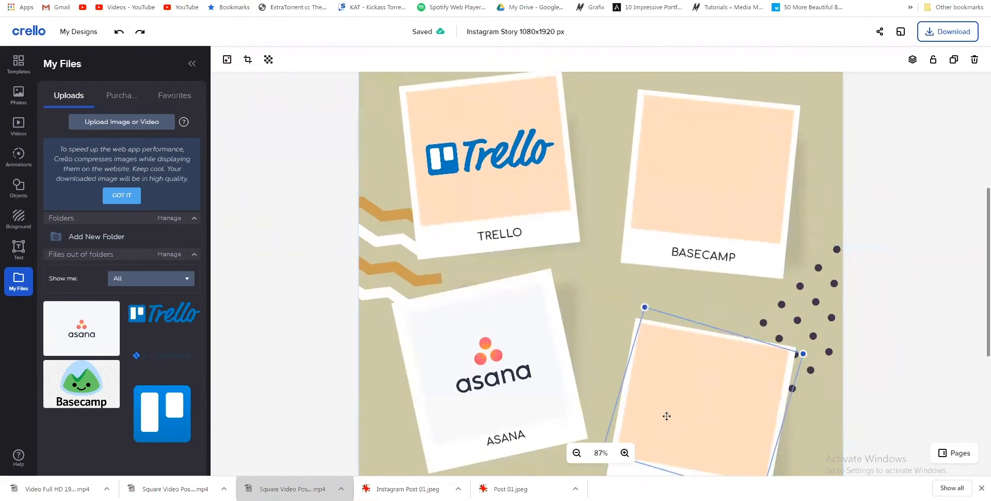
{"action": "scroll", "coordinate": [668, 399], "scroll_direction": "down", "scroll_amount": 2}
{"action": "left_click", "coordinate": [108, 398]}
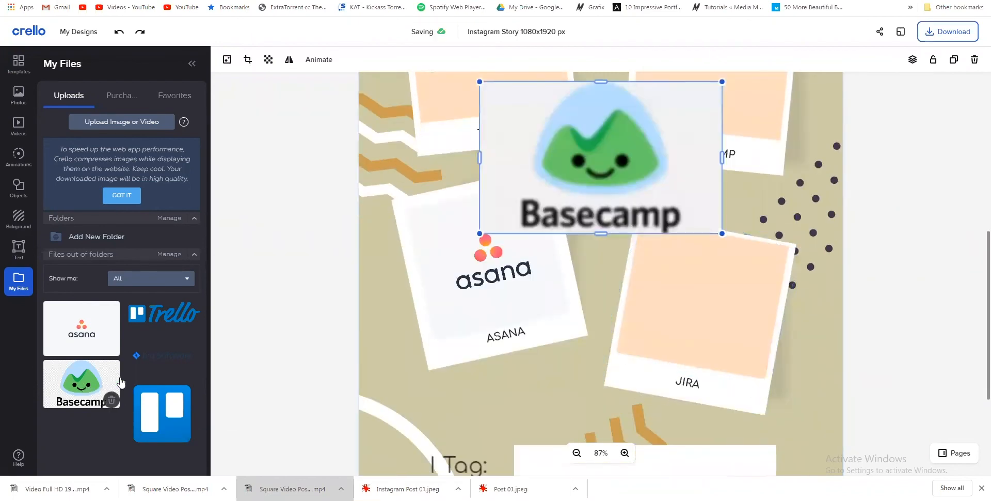
{"action": "left_click_drag", "start_coordinate": [628, 199], "coordinate": [498, 239]}
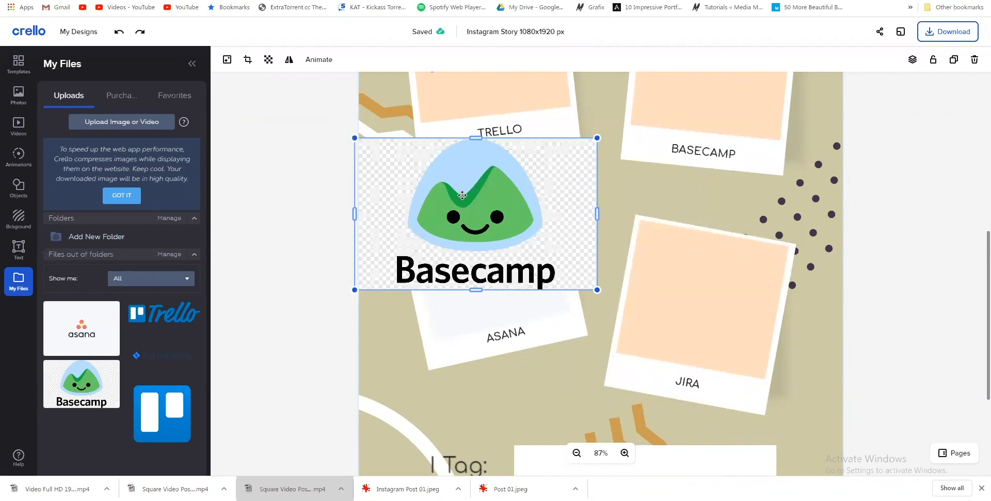
{"action": "key", "text": "Delete"}
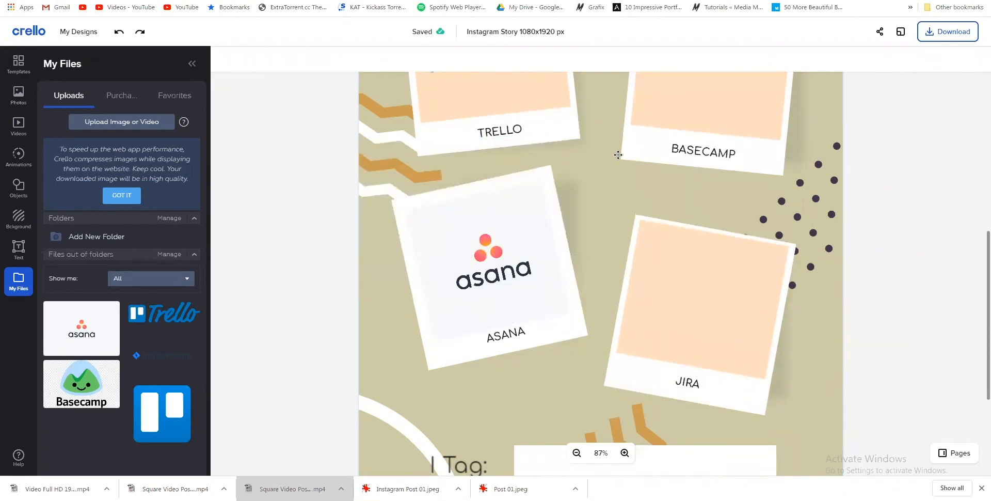
- Search for removebg in a new browser tab and open the remove.bg website
{"action": "key", "text": "ctrl+t"}
{"action": "type", "text": "remov"}
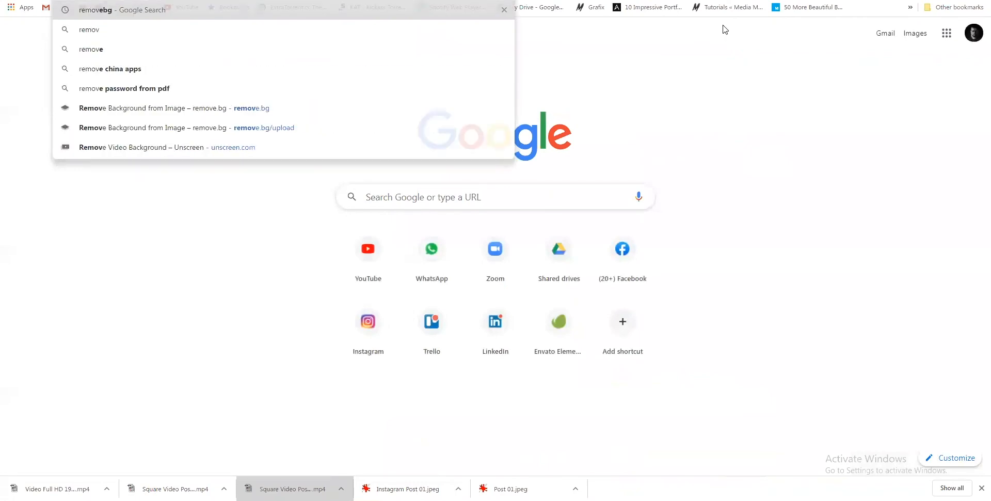
{"action": "key", "text": "Return"}
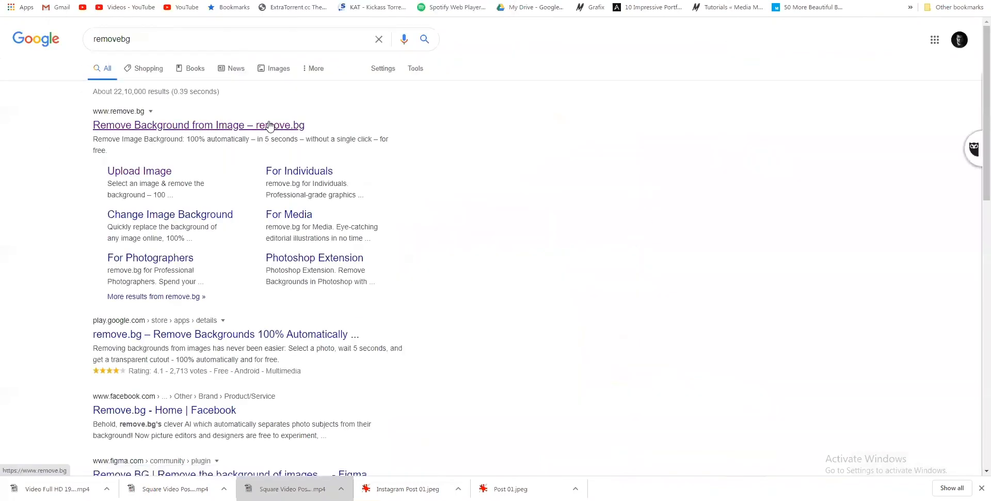
{"action": "left_click", "coordinate": [269, 125]}
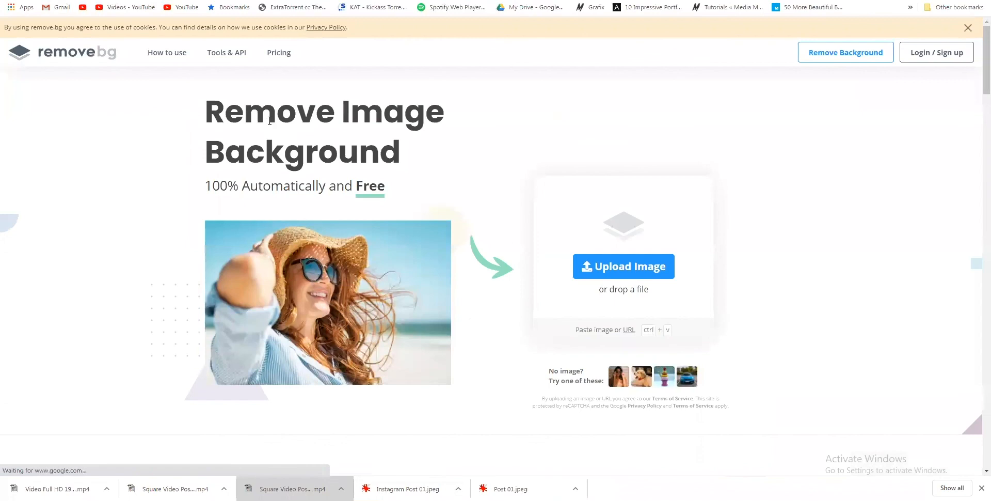
- Remove the Basecamp logo's background, download the preview-size image and return to the Crello design
{"action": "left_click", "coordinate": [639, 286]}
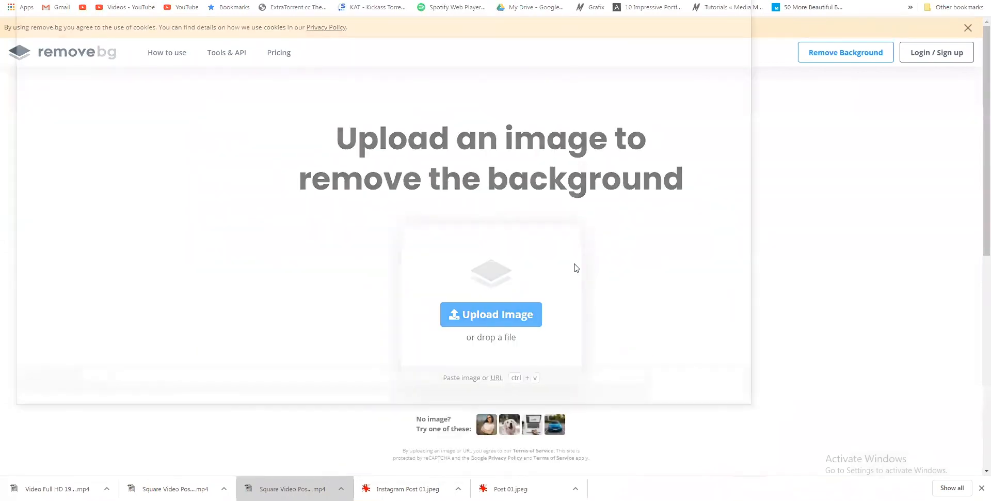
{"action": "left_click", "coordinate": [362, 70]}
{"action": "double_click", "coordinate": [351, 101]}
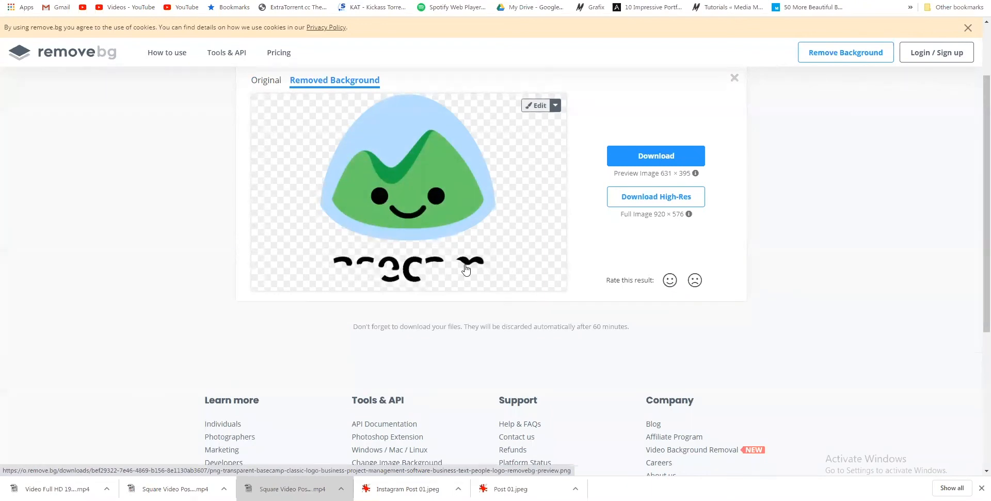
{"action": "left_click", "coordinate": [630, 159]}
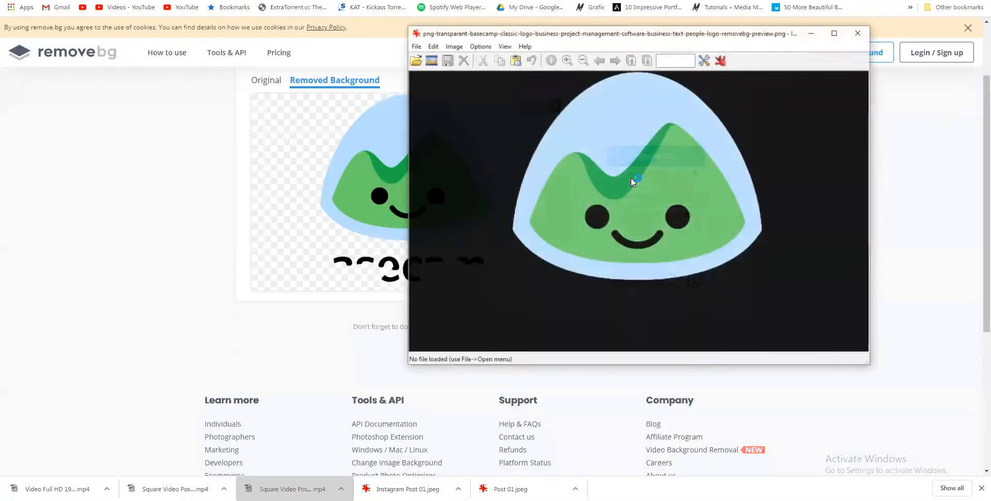
{"action": "left_click", "coordinate": [857, 33]}
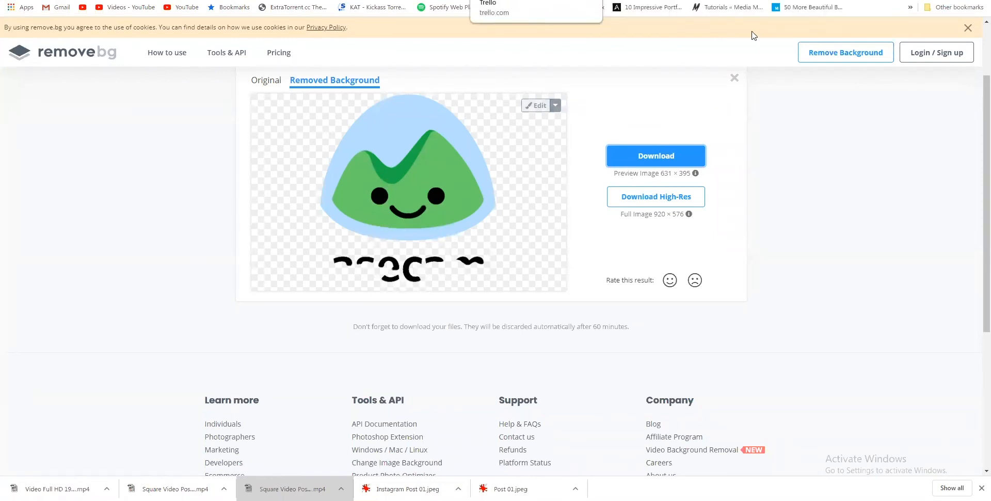
{"action": "left_click", "coordinate": [446, 1]}
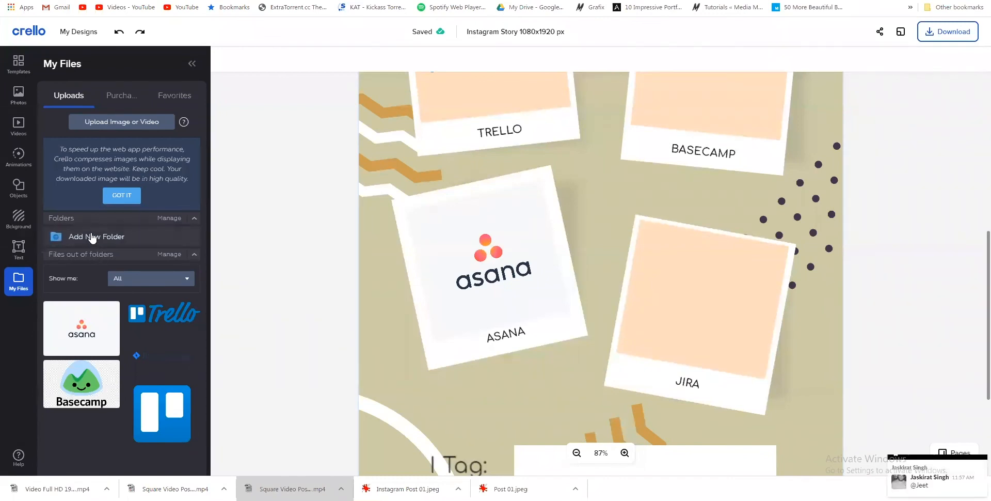
- Upload the background-free Basecamp logo from the Downloads folder, add it to the design and place it over the Basecamp photo frame
{"action": "left_click", "coordinate": [115, 122]}
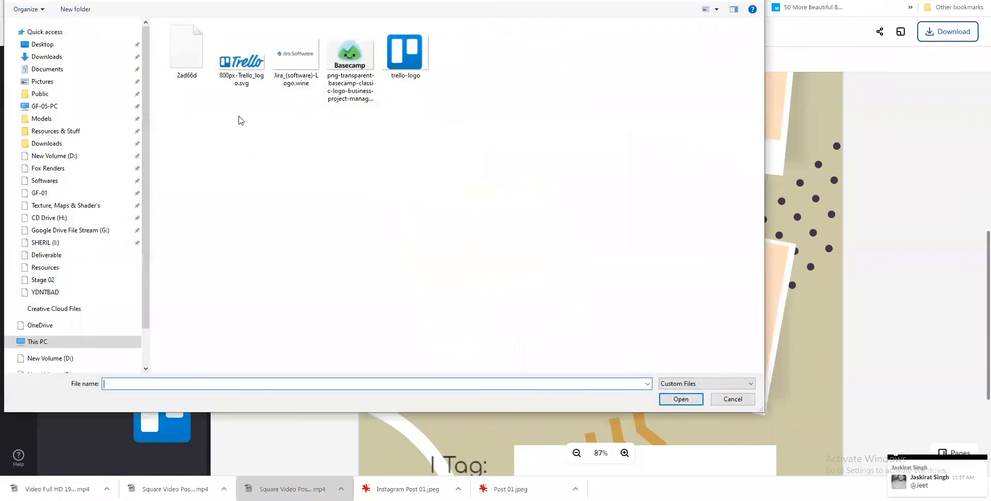
{"action": "left_click", "coordinate": [55, 57]}
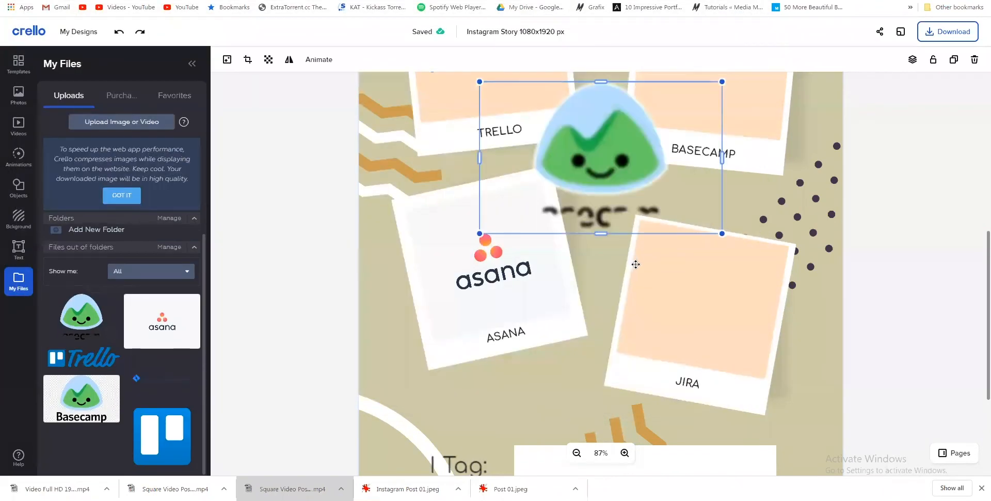
{"action": "left_click_drag", "start_coordinate": [662, 167], "coordinate": [721, 289]}
{"action": "scroll", "coordinate": [722, 258], "scroll_direction": "up", "scroll_amount": 5}
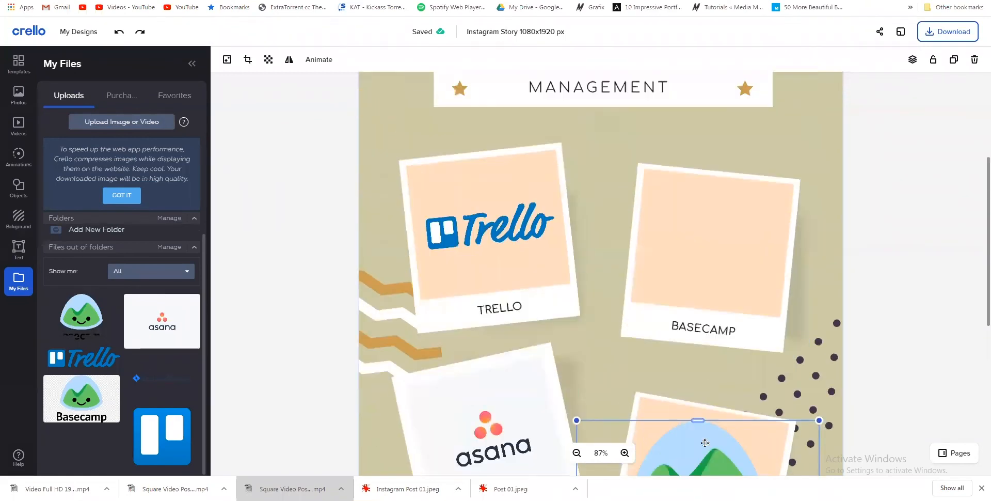
{"action": "scroll", "coordinate": [839, 157], "scroll_direction": "down", "scroll_amount": 1}
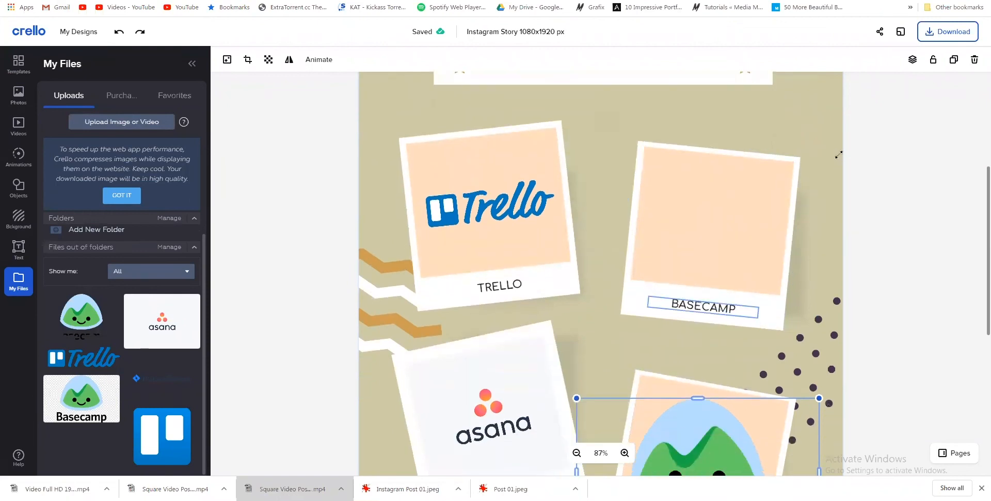
{"action": "left_click_drag", "start_coordinate": [672, 469], "coordinate": [689, 226]}
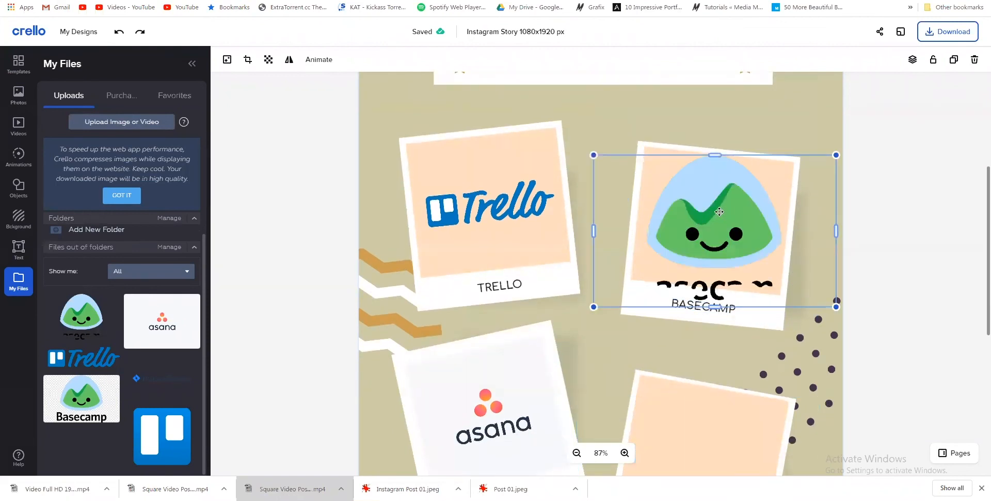
- Scale down the Basecamp logo and center it in the peach area of its photo frame
{"action": "left_click_drag", "start_coordinate": [836, 154], "coordinate": [775, 193]}
{"action": "left_click_drag", "start_coordinate": [685, 249], "coordinate": [714, 234]}
{"action": "double_click", "coordinate": [714, 234]}
{"action": "key", "text": "Escape"}
{"action": "double_click", "coordinate": [714, 234]}
{"action": "key", "text": "Escape"}
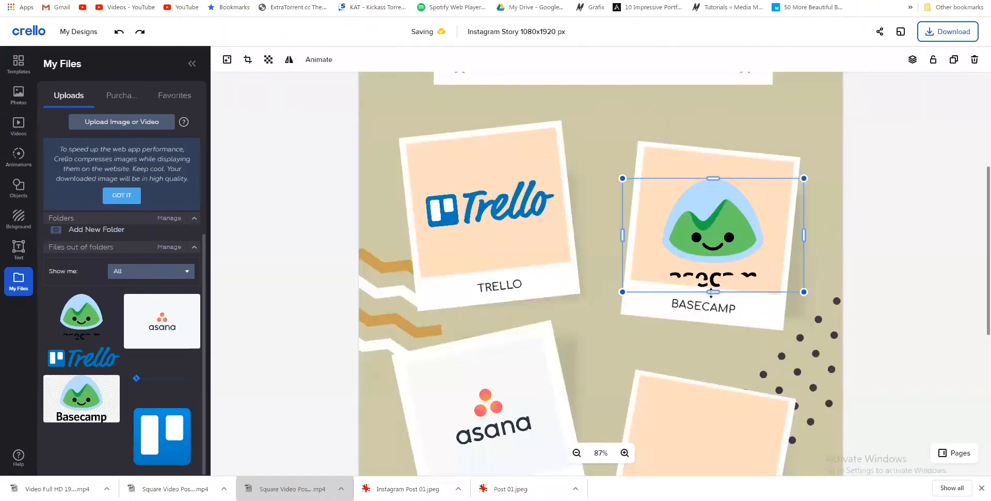
- Crop the Basecamp logo to just the smiling mountain symbol and tilt it to match the frame's angle
{"action": "double_click", "coordinate": [712, 267]}
{"action": "left_click_drag", "start_coordinate": [712, 267], "coordinate": [713, 269]}
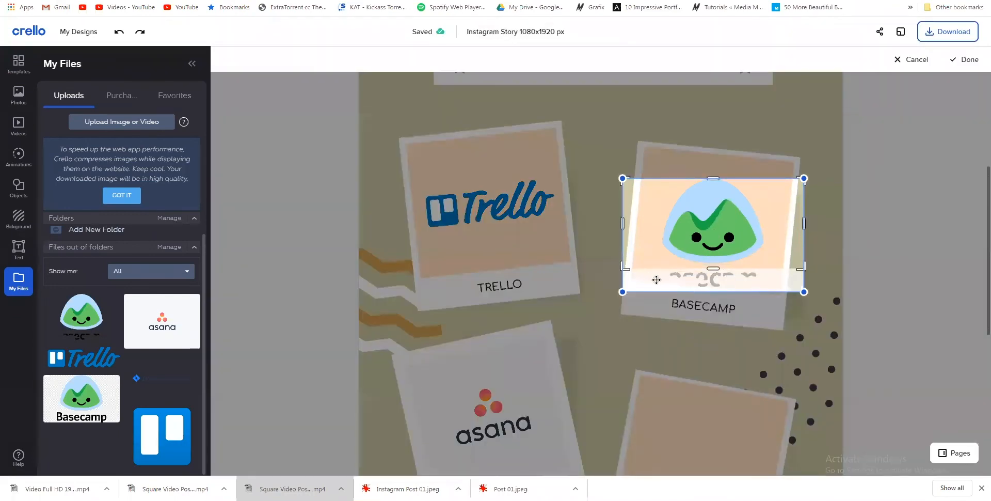
{"action": "left_click_drag", "start_coordinate": [804, 223], "coordinate": [781, 223]}
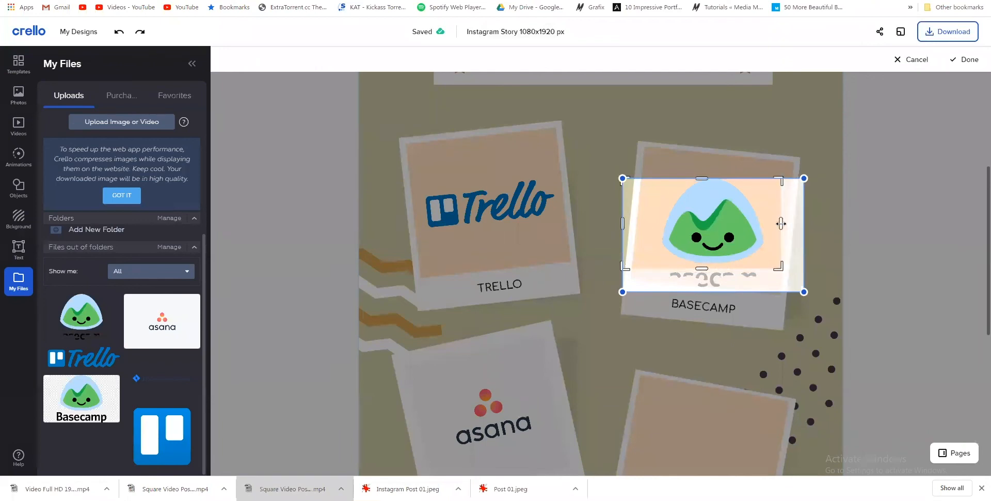
{"action": "left_click_drag", "start_coordinate": [623, 224], "coordinate": [647, 226]}
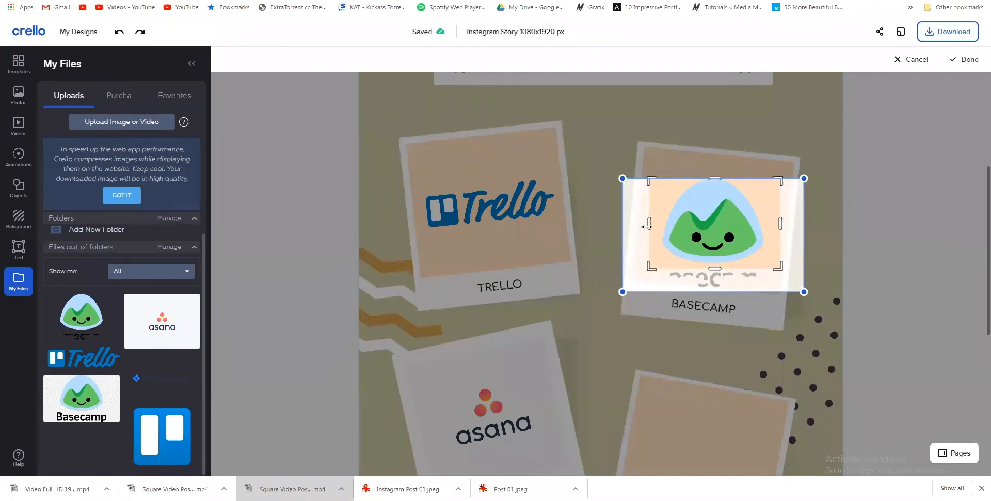
{"action": "left_click", "coordinate": [540, 264]}
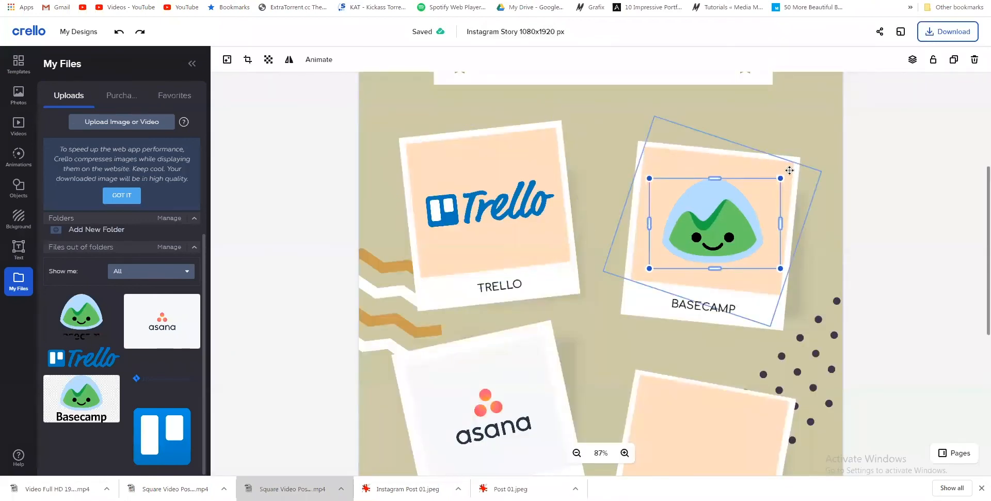
{"action": "left_click_drag", "start_coordinate": [783, 175], "coordinate": [788, 184]}
{"action": "left_click", "coordinate": [854, 192]}
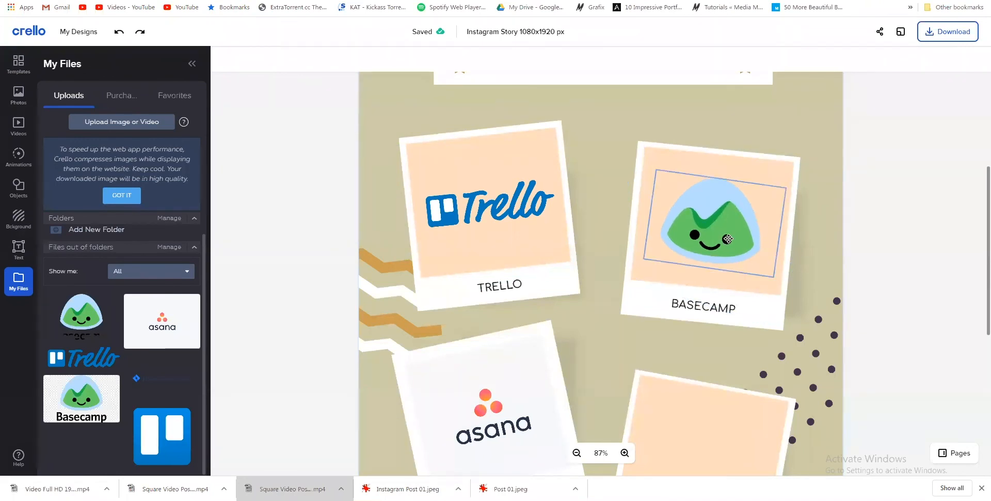
- Add the uploaded Jira Software logo to the design and move it over the Jira photo frame
{"action": "scroll", "coordinate": [725, 239], "scroll_direction": "down", "scroll_amount": 5}
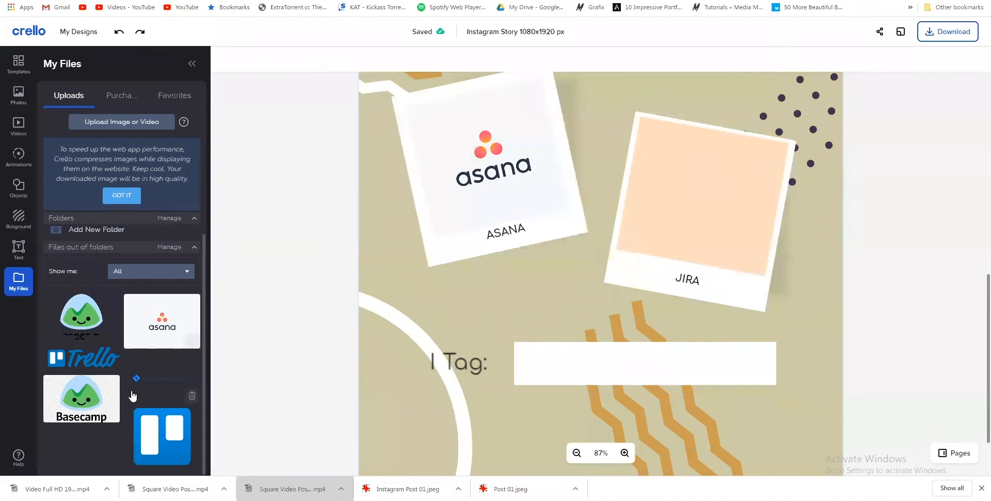
{"action": "left_click", "coordinate": [153, 382]}
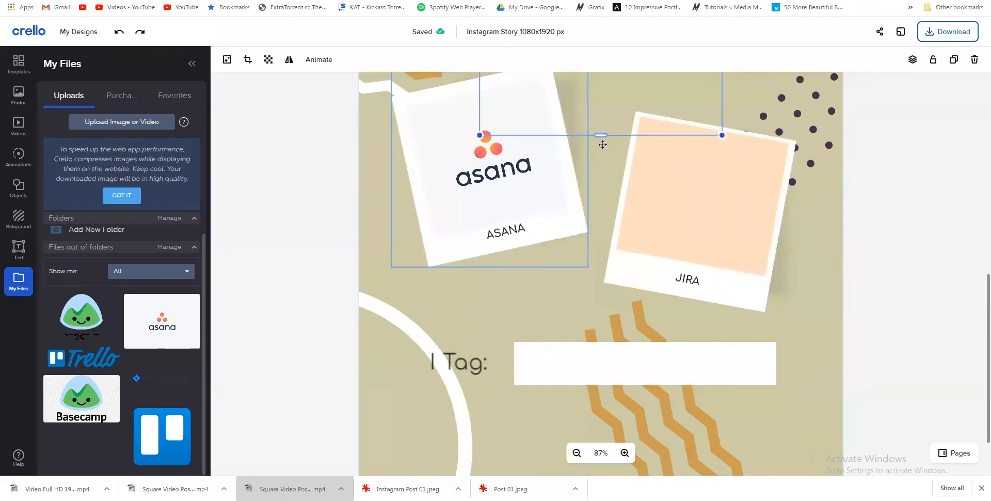
{"action": "scroll", "coordinate": [605, 175], "scroll_direction": "up", "scroll_amount": 4}
{"action": "scroll", "coordinate": [605, 175], "scroll_direction": "down", "scroll_amount": 3}
{"action": "left_click_drag", "start_coordinate": [548, 169], "coordinate": [693, 302]}
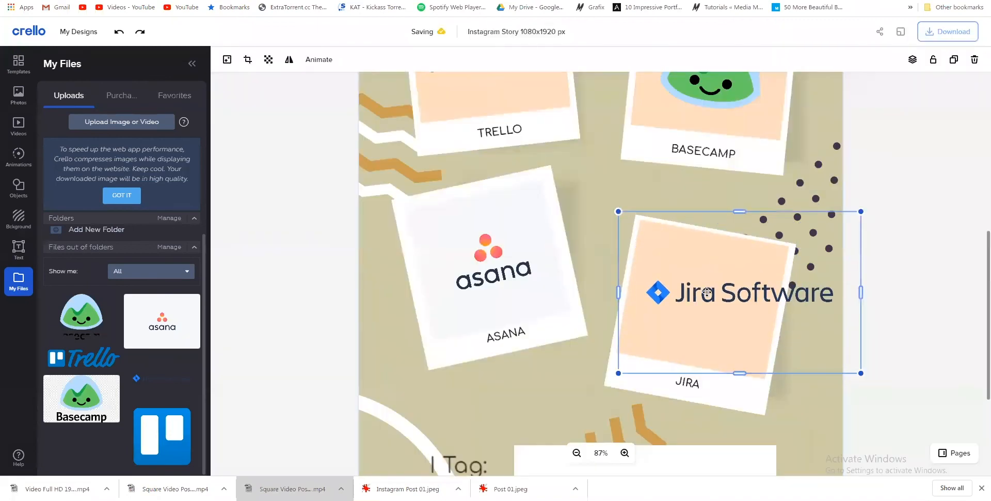
- Crop the Jira Software logo tightly around its blue diamond symbol, leaving out the wordmark
{"action": "double_click", "coordinate": [789, 296]}
{"action": "left_click_drag", "start_coordinate": [861, 292], "coordinate": [672, 293]}
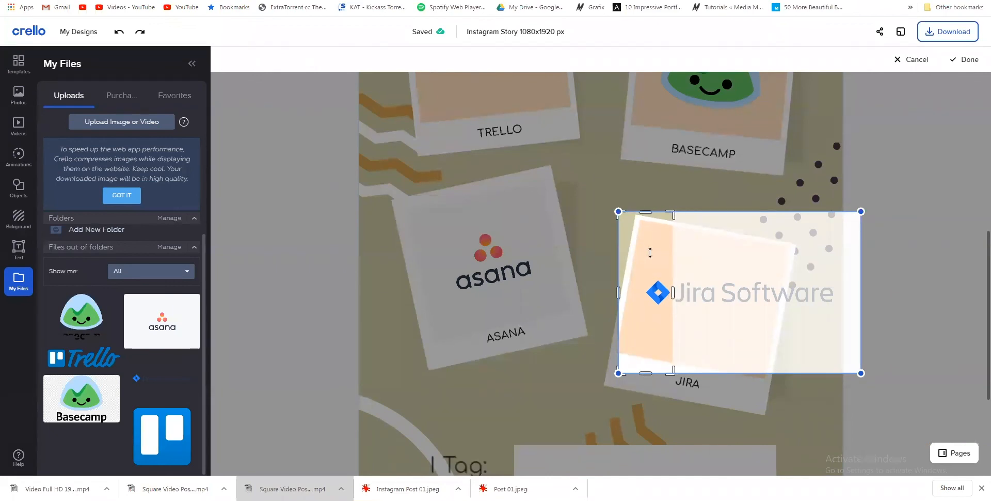
{"action": "left_click_drag", "start_coordinate": [649, 253], "coordinate": [646, 271]}
{"action": "left_click_drag", "start_coordinate": [646, 372], "coordinate": [640, 293]}
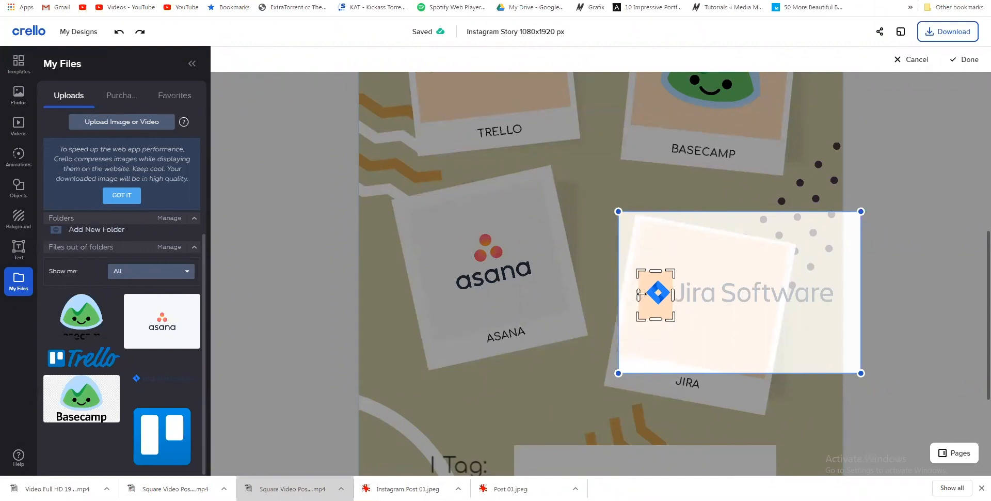
{"action": "left_click", "coordinate": [717, 310]}
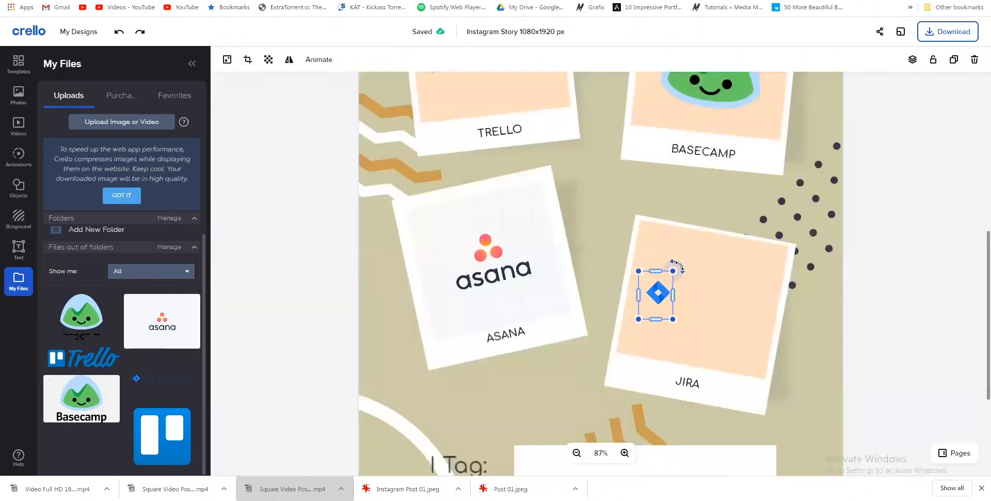
- Enlarge the Jira symbol, rotate it to match the tilt of its photo frame and center it in the peach area
{"action": "left_click_drag", "start_coordinate": [684, 279], "coordinate": [675, 271]}
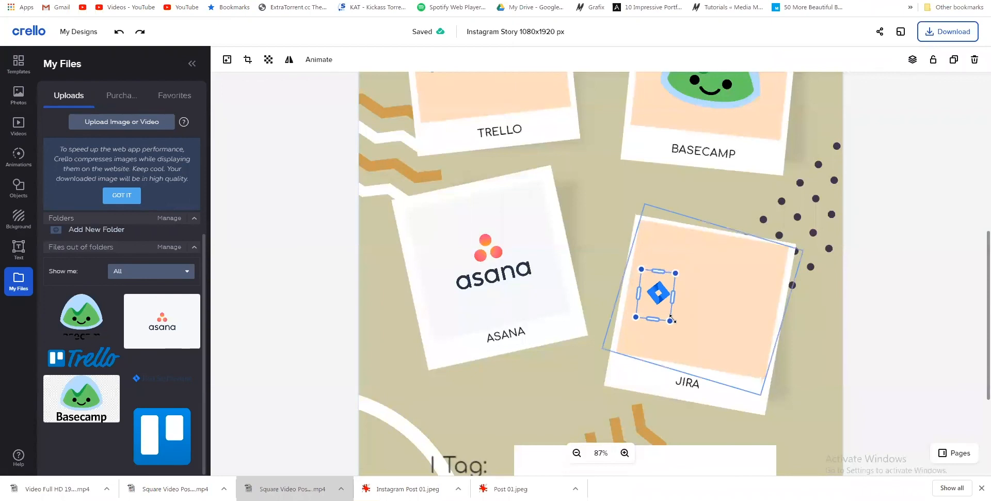
{"action": "left_click_drag", "start_coordinate": [697, 352], "coordinate": [720, 377]}
{"action": "left_click_drag", "start_coordinate": [686, 325], "coordinate": [710, 312]}
{"action": "left_click_drag", "start_coordinate": [728, 372], "coordinate": [741, 395]}
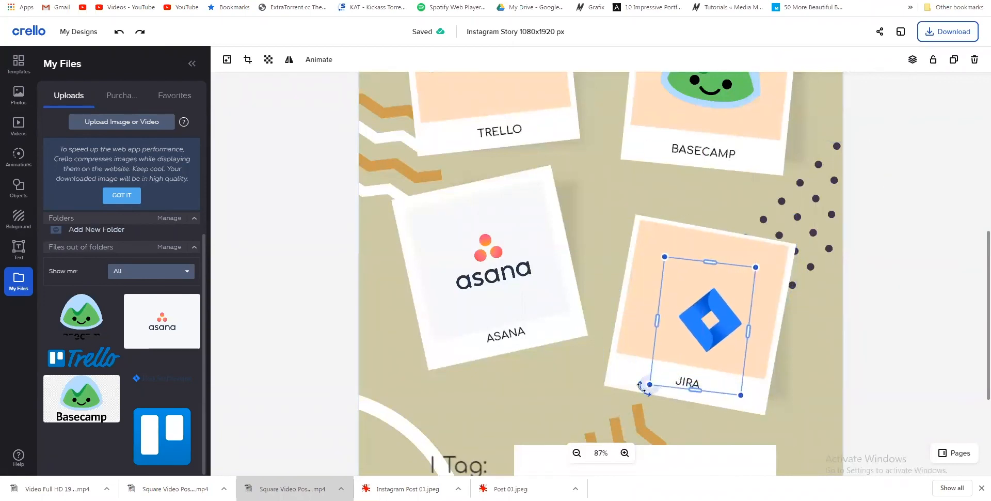
{"action": "mouse_move", "coordinate": [648, 388]}
{"action": "left_mouse_down"}
{"action": "mouse_move", "coordinate": [643, 376]}
{"action": "mouse_move", "coordinate": [651, 382]}
{"action": "left_mouse_up"}
{"action": "left_click_drag", "start_coordinate": [701, 339], "coordinate": [690, 328]}
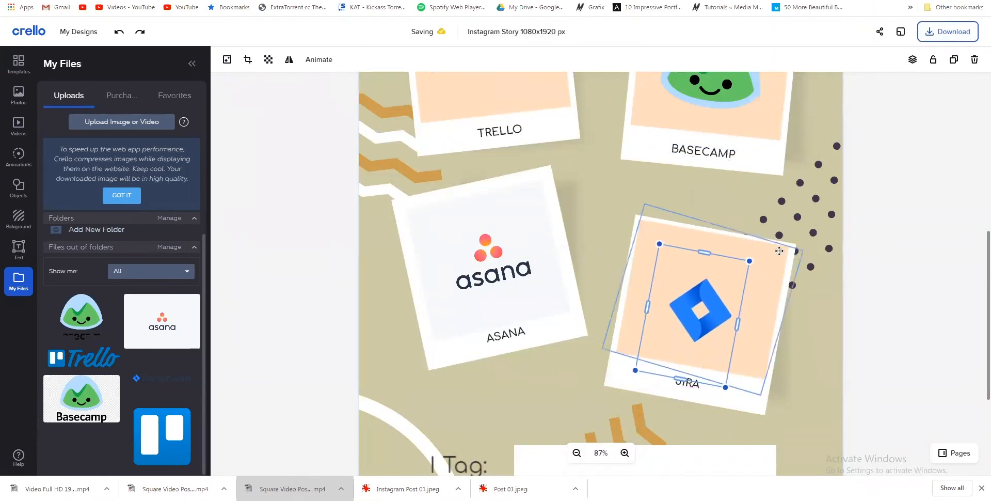
{"action": "left_click_drag", "start_coordinate": [749, 261], "coordinate": [784, 228]}
{"action": "left_click_drag", "start_coordinate": [713, 305], "coordinate": [691, 314]}
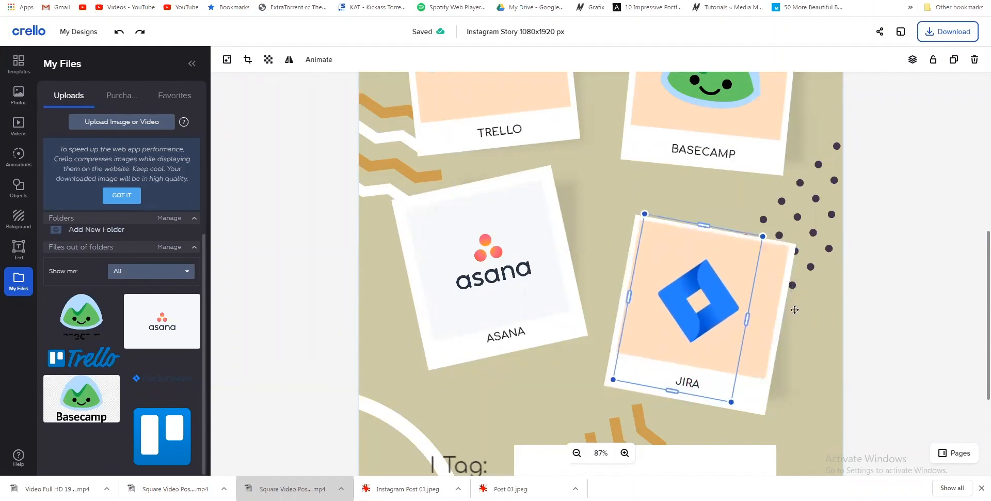
{"action": "left_click", "coordinate": [900, 279]}
- Delete the "I Tag:" text and shift the white bar left toward the middle of the page
{"action": "scroll", "coordinate": [826, 282], "scroll_direction": "down", "scroll_amount": 3}
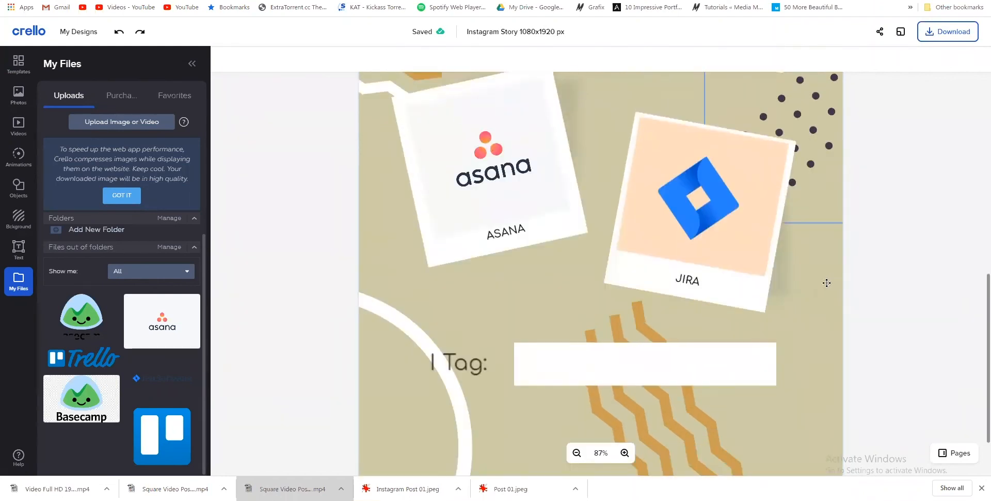
{"action": "scroll", "coordinate": [826, 282], "scroll_direction": "up", "scroll_amount": 3}
{"action": "scroll", "coordinate": [466, 345], "scroll_direction": "down", "scroll_amount": 4}
{"action": "left_click", "coordinate": [476, 342]}
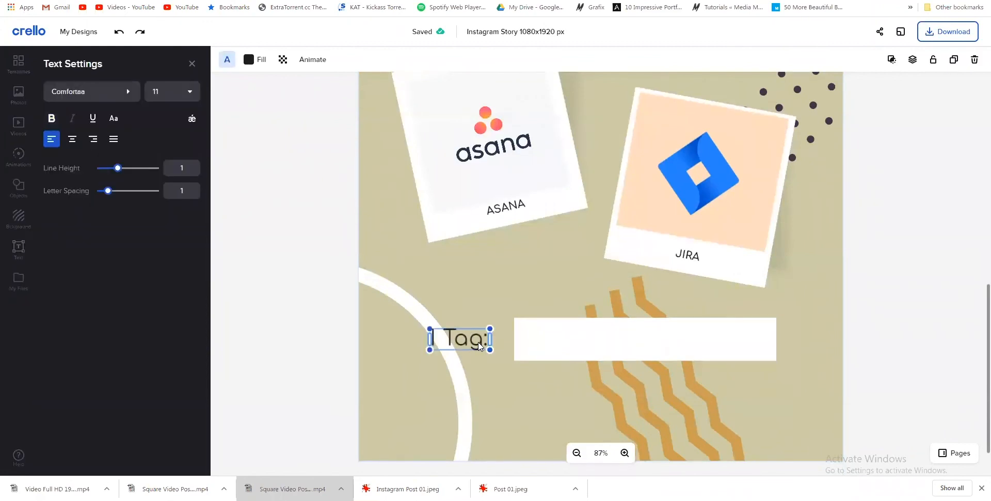
{"action": "key", "text": "Delete"}
{"action": "left_click", "coordinate": [542, 330]}
{"action": "left_click_drag", "start_coordinate": [553, 342], "coordinate": [525, 343]}
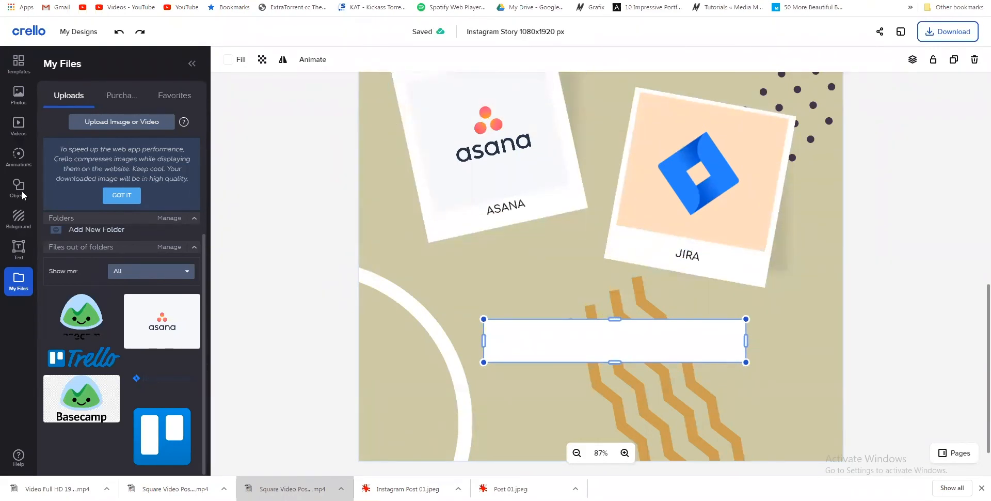
- Add a body text element and position it on the white bar below the photo frames
{"action": "left_click", "coordinate": [25, 250]}
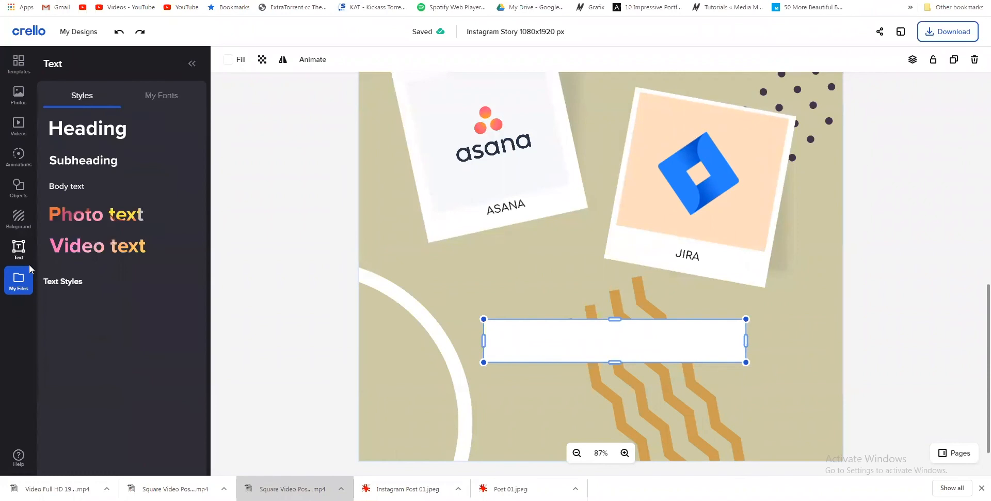
{"action": "left_click", "coordinate": [67, 187]}
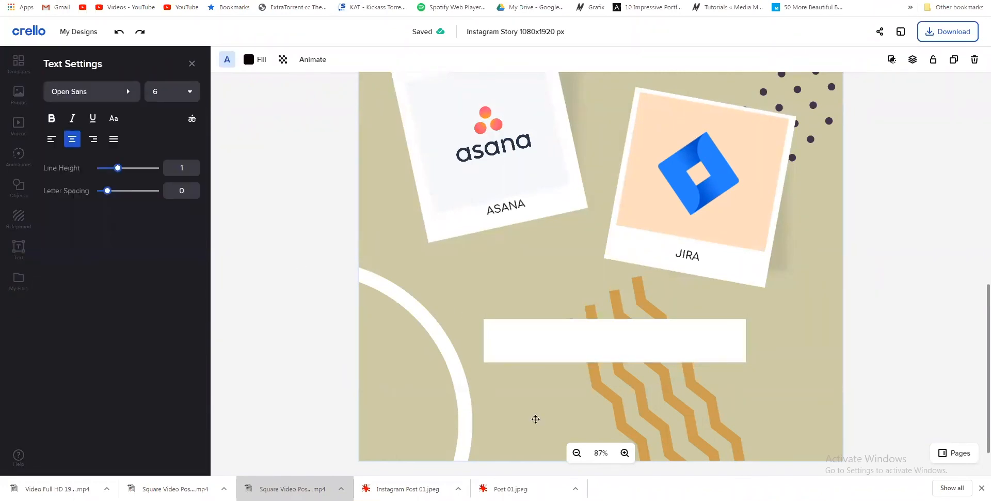
{"action": "left_click", "coordinate": [576, 452]}
{"action": "left_click", "coordinate": [576, 453]}
{"action": "left_click", "coordinate": [576, 453]}
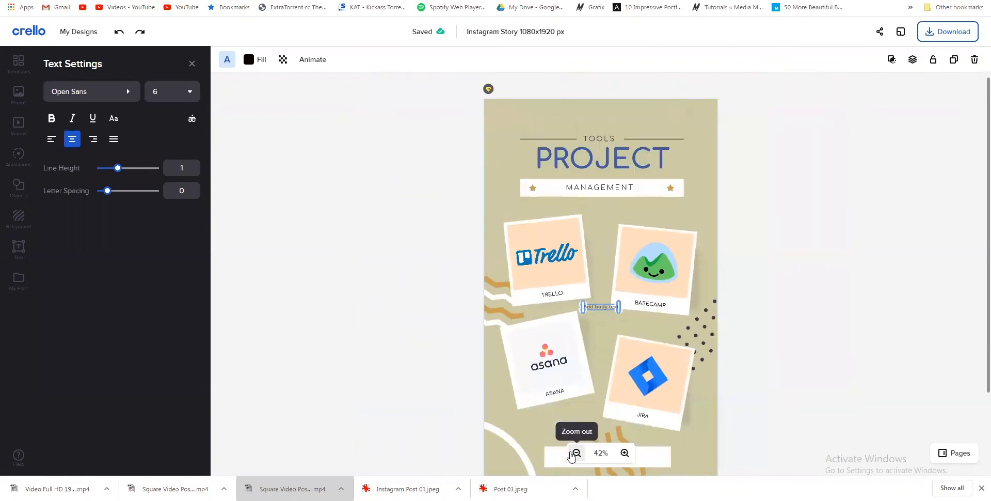
{"action": "left_click_drag", "start_coordinate": [591, 320], "coordinate": [573, 453]}
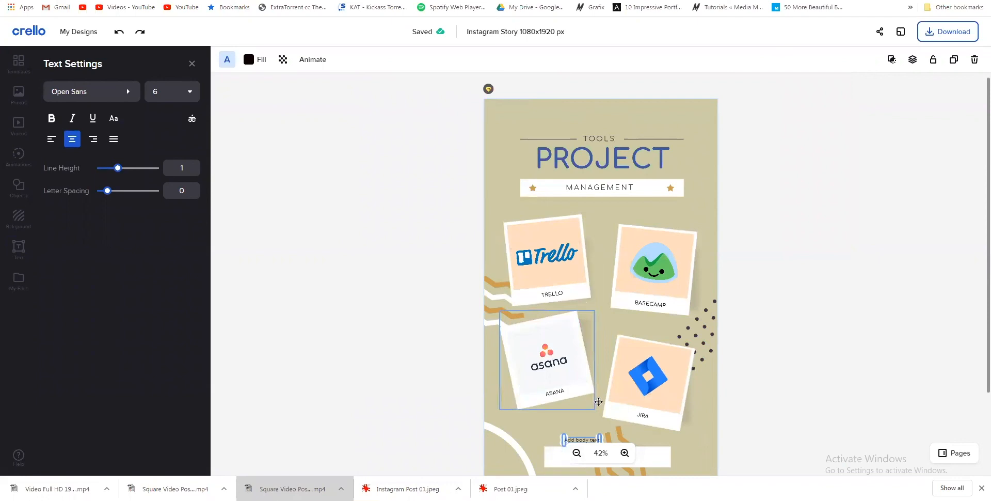
{"action": "left_click", "coordinate": [624, 453]}
{"action": "left_click", "coordinate": [623, 453]}
{"action": "left_click", "coordinate": [624, 453]}
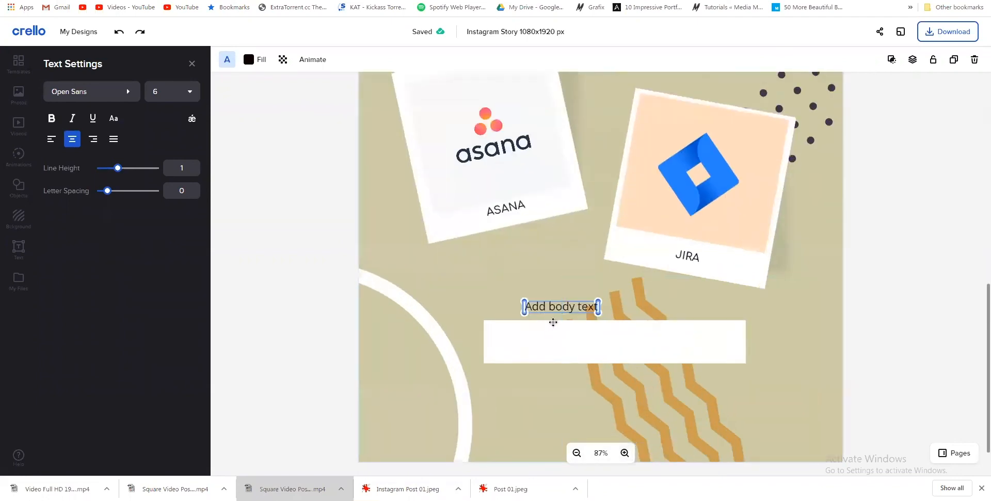
{"action": "left_click_drag", "start_coordinate": [552, 316], "coordinate": [562, 353]}
- Replace the placeholder body text on the white bar with "Whats your tool of choice?"
{"action": "double_click", "coordinate": [564, 344]}
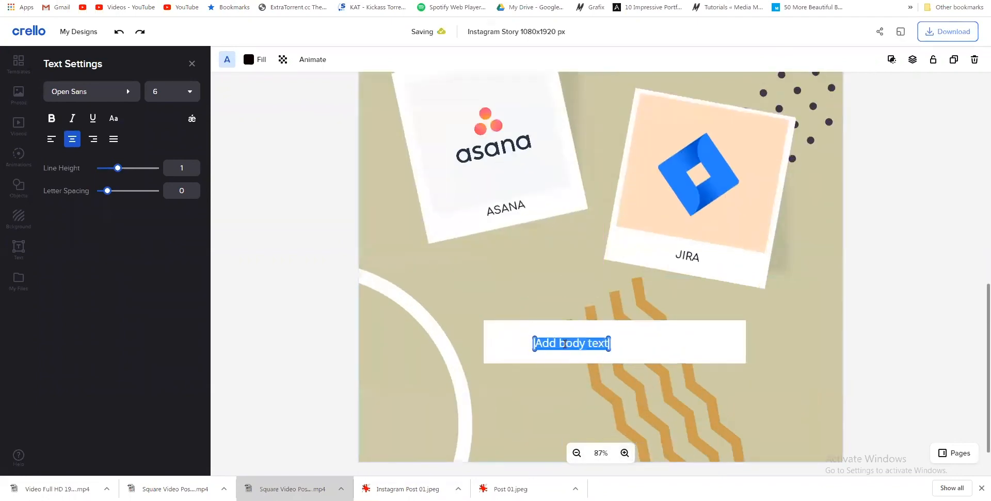
{"action": "type", "text": "Whats y"}
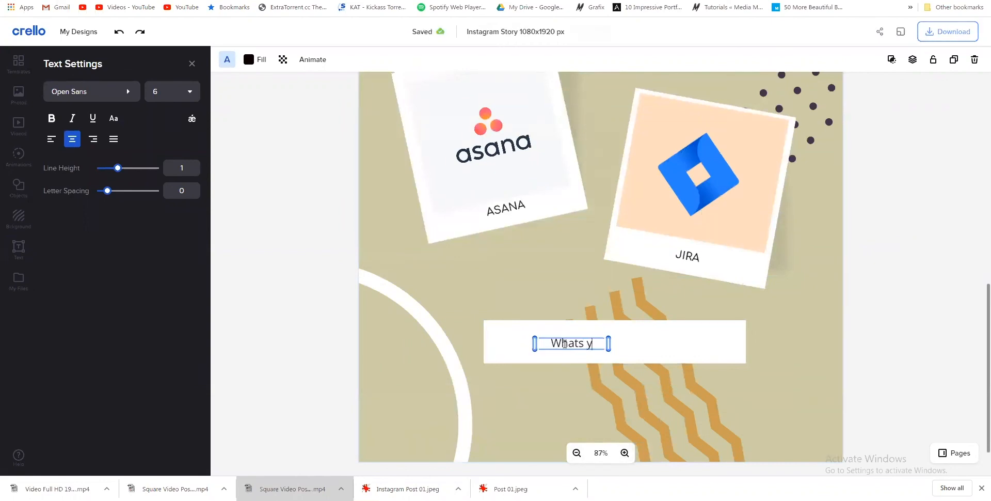
{"action": "type", "text": "our tool of c"}
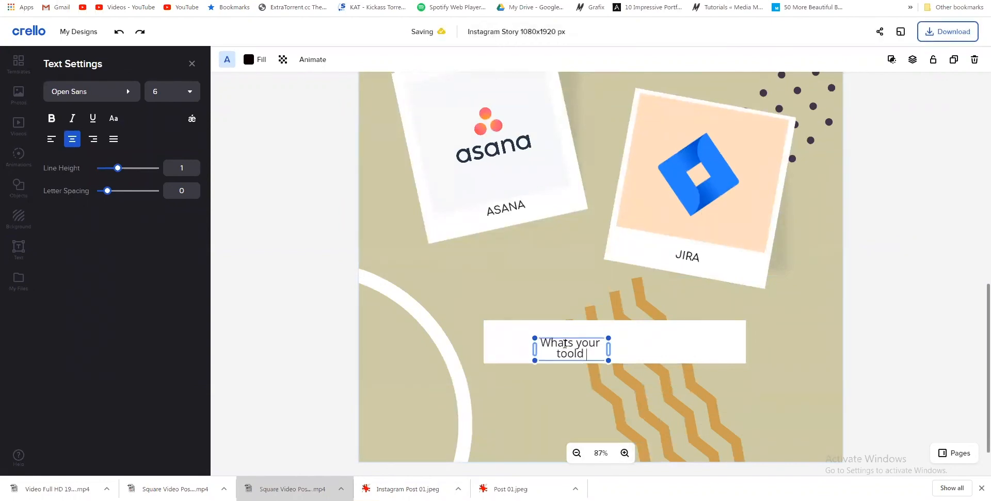
{"action": "type", "text": "hoice?"}
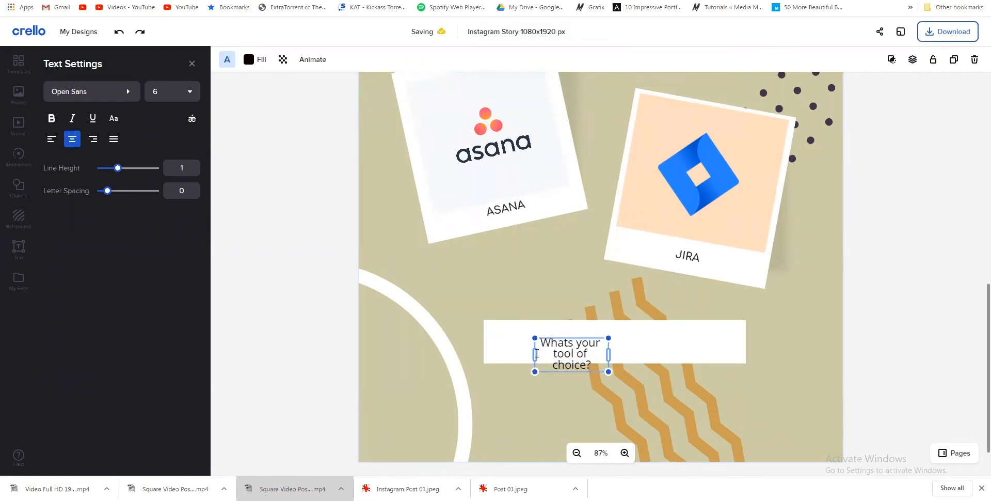
- Widen the question's text box on both sides so the sentence fits on a single line within the white bar
{"action": "left_click_drag", "start_coordinate": [536, 353], "coordinate": [514, 351]}
{"action": "left_click_drag", "start_coordinate": [506, 350], "coordinate": [501, 344]}
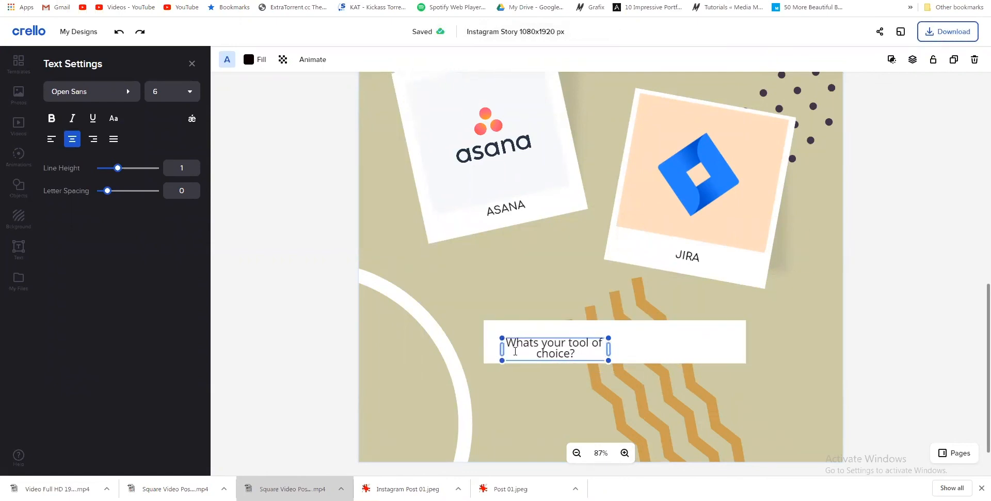
{"action": "left_click_drag", "start_coordinate": [608, 345], "coordinate": [715, 340]}
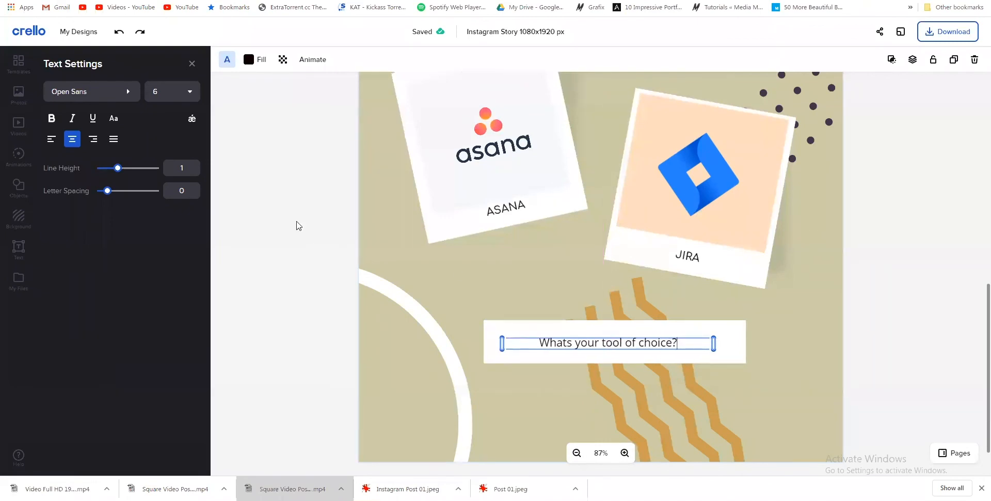
- Set the question text's font size to 16 and enlarge the white bar so it frames both lines of the question
{"action": "left_click", "coordinate": [172, 91]}
{"action": "left_click", "coordinate": [159, 223]}
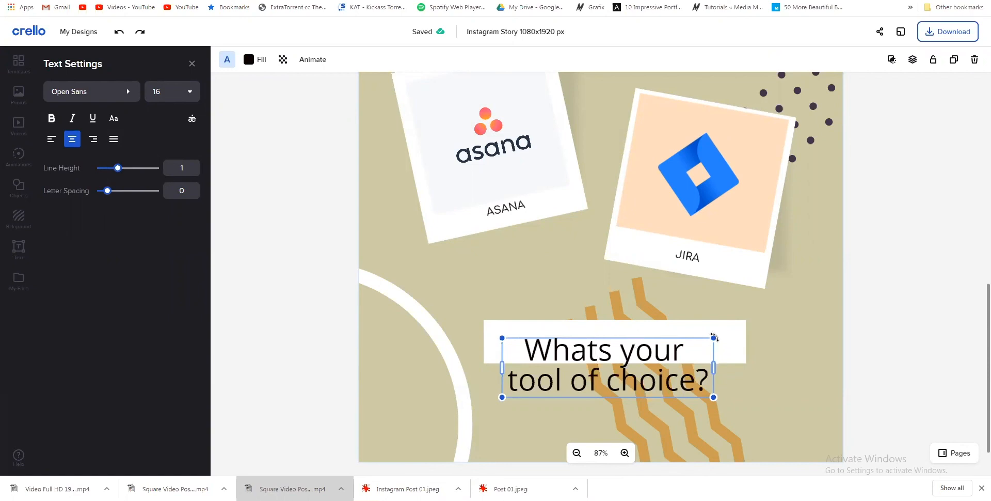
{"action": "left_click", "coordinate": [698, 326]}
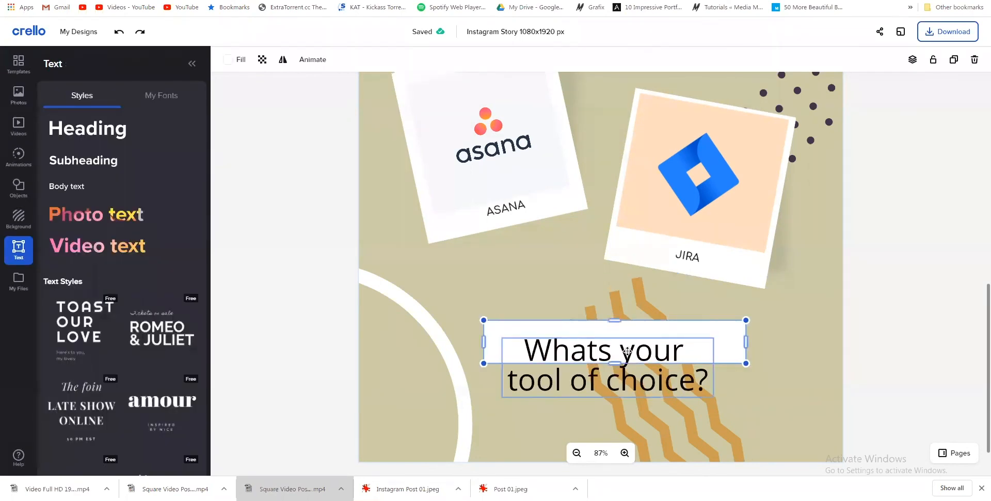
{"action": "left_click_drag", "start_coordinate": [615, 378], "coordinate": [615, 406]}
{"action": "left_click_drag", "start_coordinate": [711, 330], "coordinate": [698, 336]}
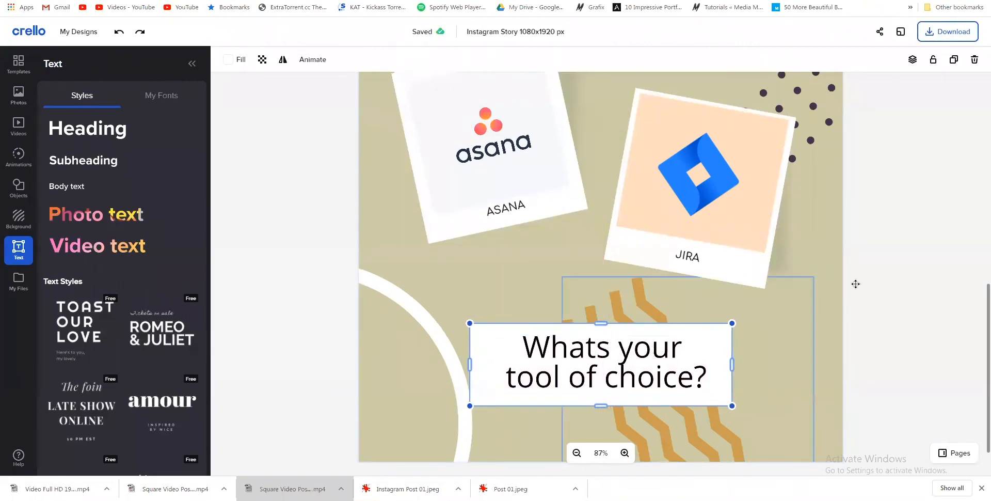
{"action": "left_click", "coordinate": [887, 266]}
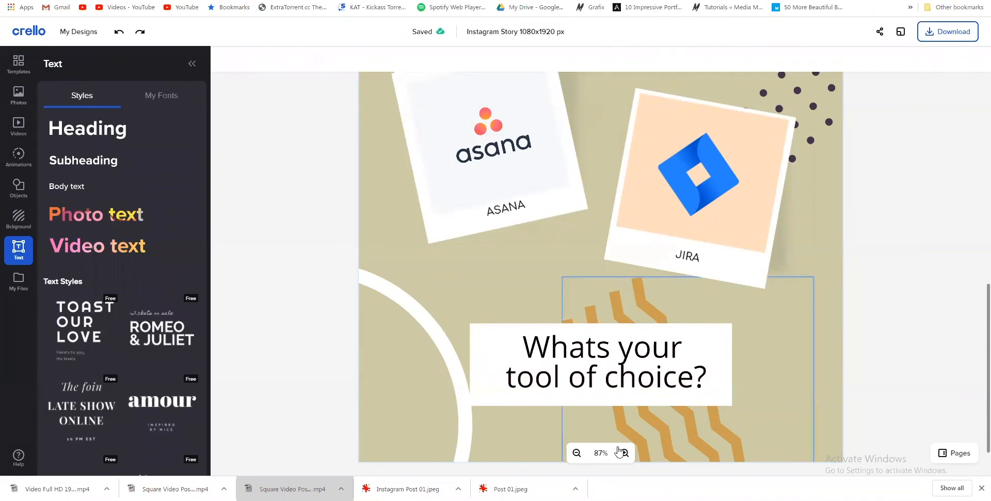
- Change the page background's fill to the yellow preset #FFEE58
{"action": "left_click", "coordinate": [577, 453]}
{"action": "left_click", "coordinate": [577, 453]}
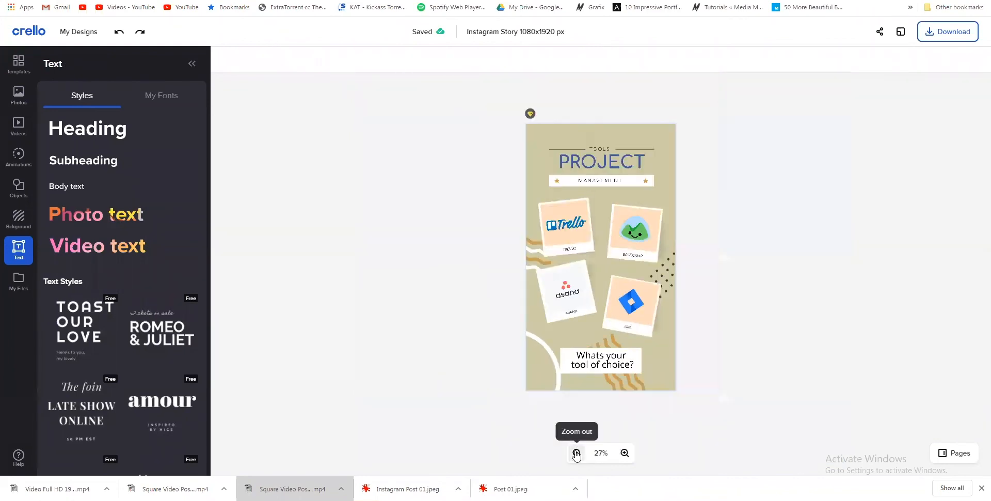
{"action": "left_click", "coordinate": [646, 129]}
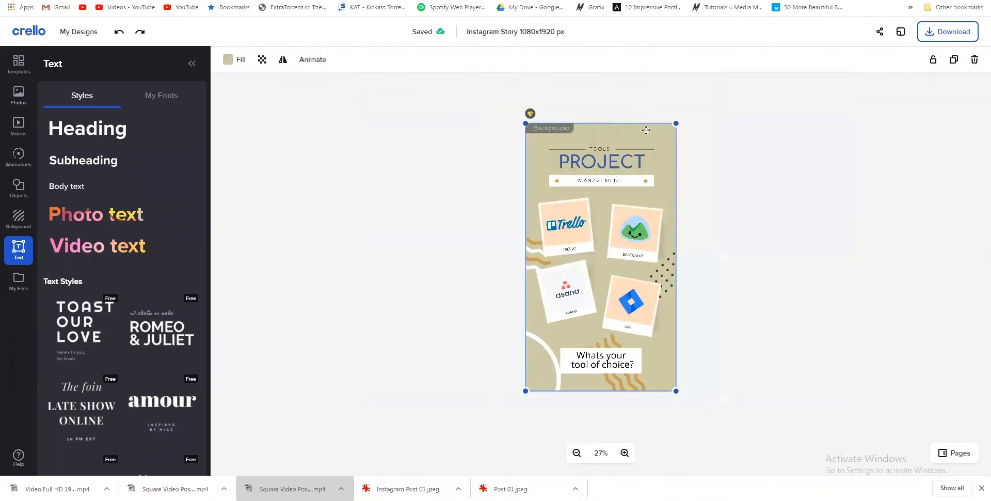
{"action": "left_click_drag", "start_coordinate": [645, 130], "coordinate": [516, 136]}
{"action": "left_click", "coordinate": [8, 209]}
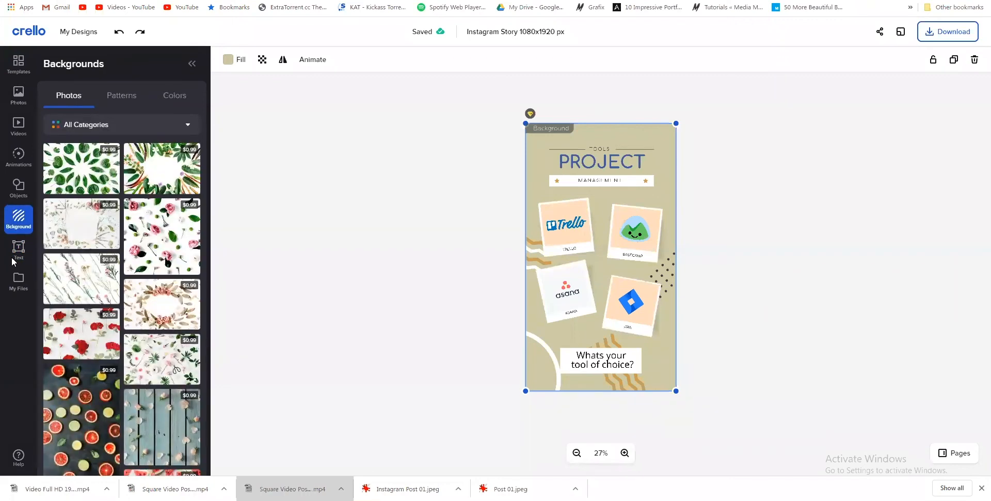
{"action": "left_click", "coordinate": [226, 60]}
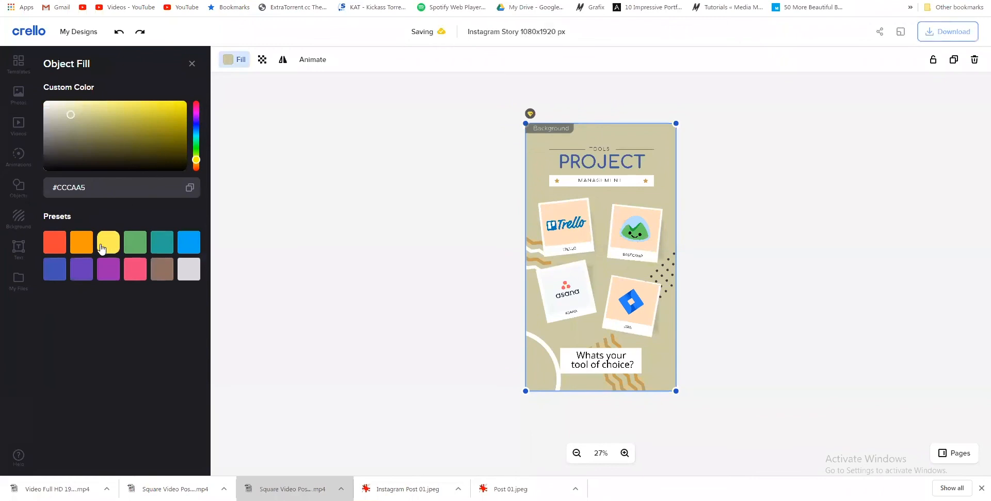
{"action": "left_click", "coordinate": [102, 249]}
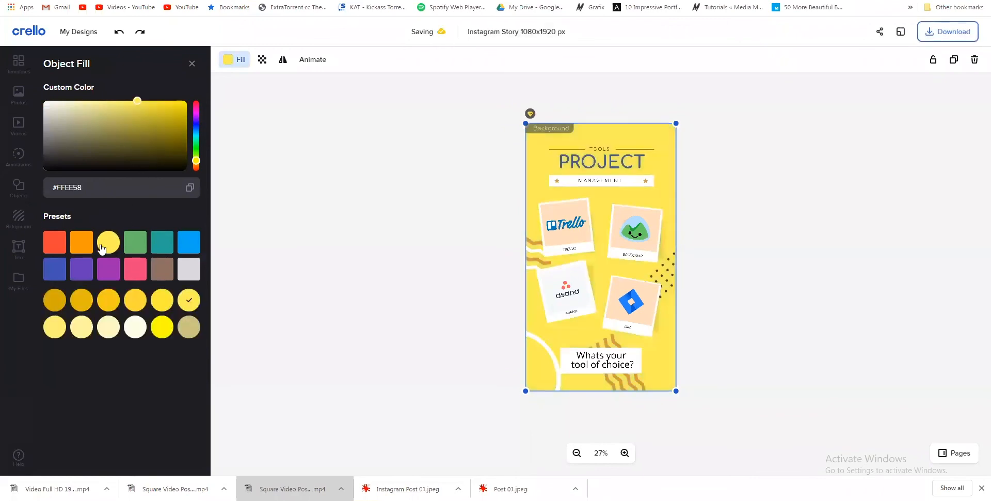
{"action": "left_click", "coordinate": [273, 209]}
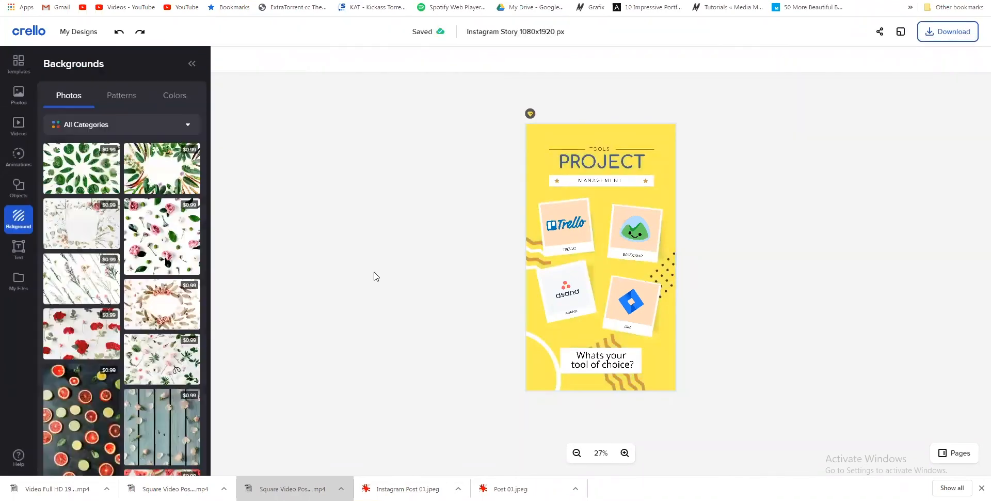
{"action": "left_click", "coordinate": [538, 317]}
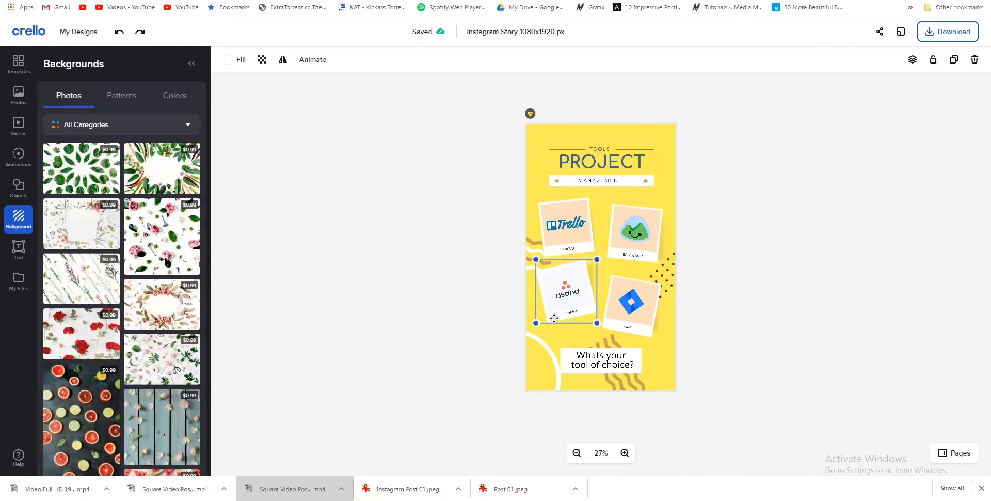
{"action": "left_click", "coordinate": [486, 338]}
{"action": "left_click", "coordinate": [624, 453]}
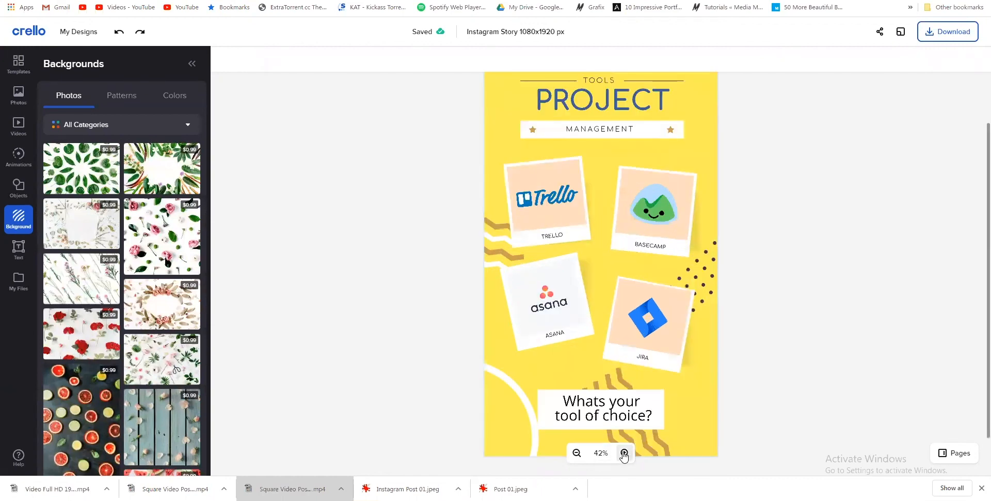
{"action": "left_click", "coordinate": [624, 453]}
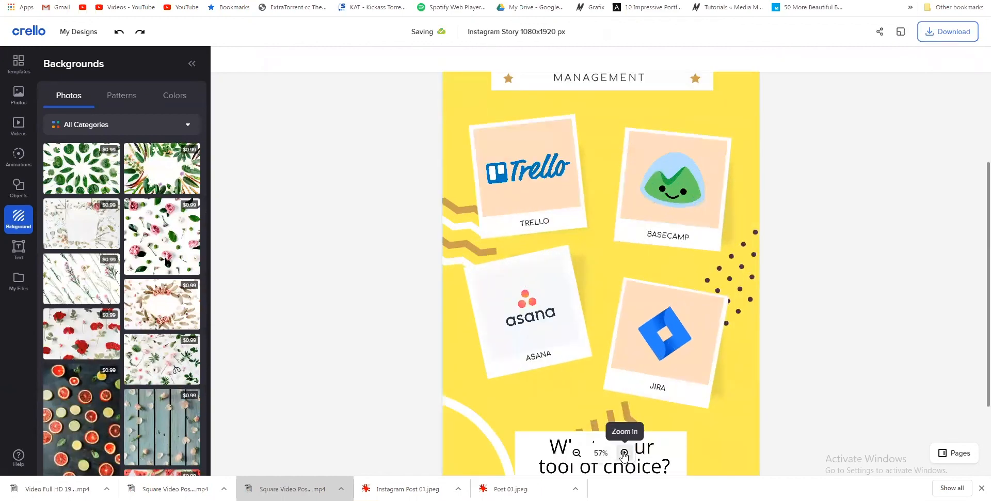
{"action": "left_click", "coordinate": [577, 453]}
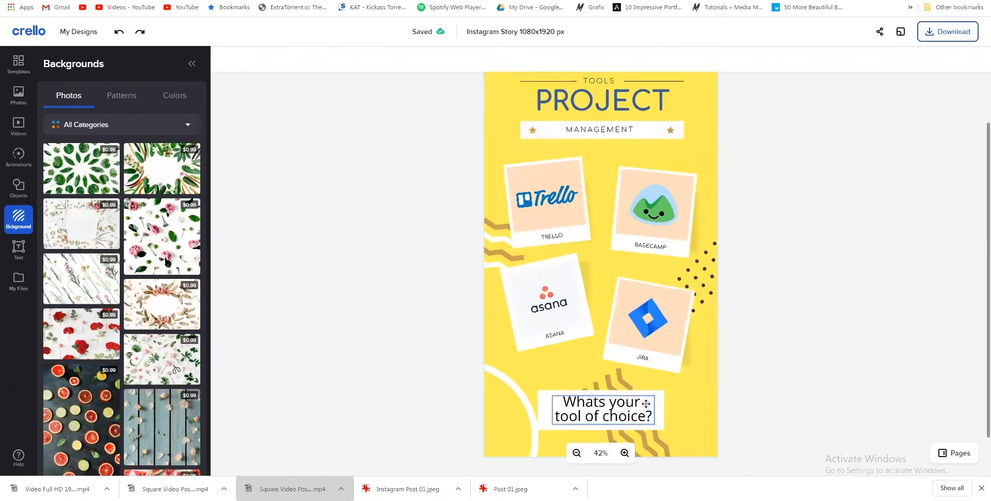
{"action": "left_click", "coordinate": [659, 394]}
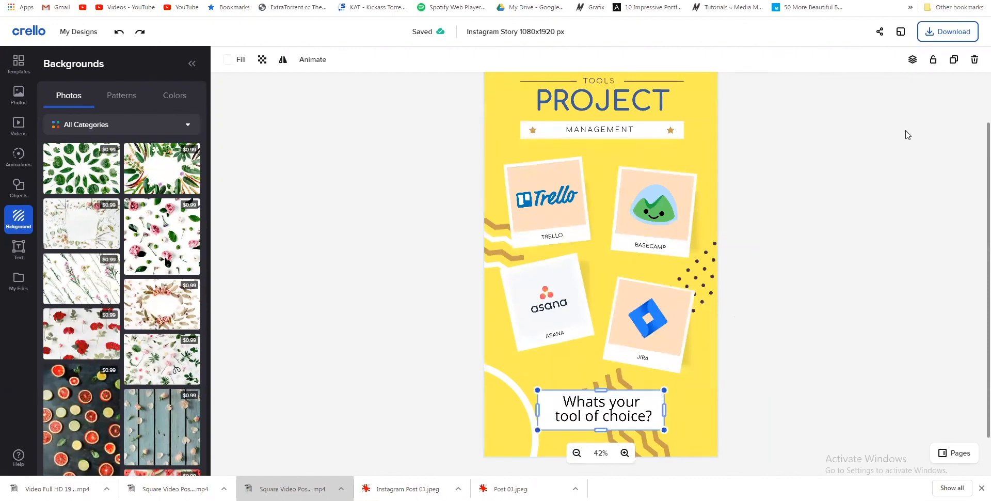
- Download the story as a JPG named "Instagram Story 1080x1920 px" and close the download dialog
{"action": "left_click", "coordinate": [945, 32]}
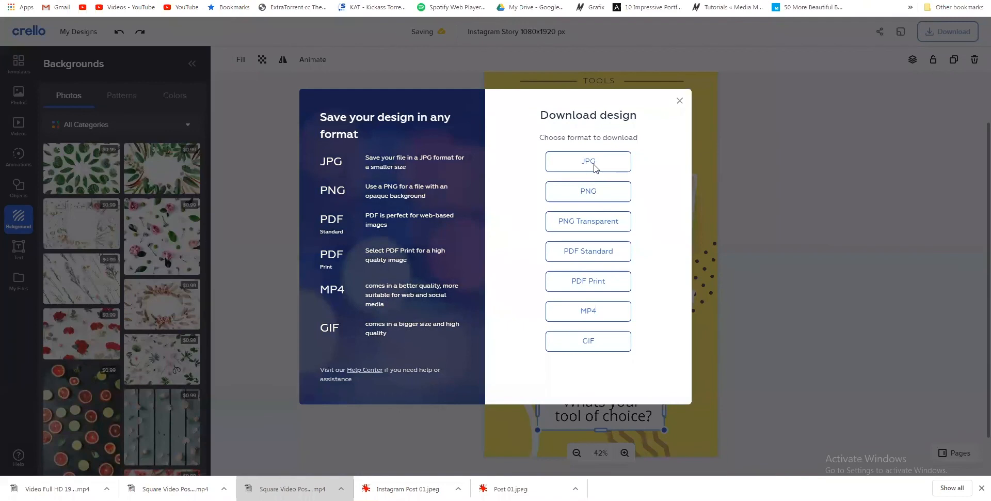
{"action": "left_click", "coordinate": [591, 201]}
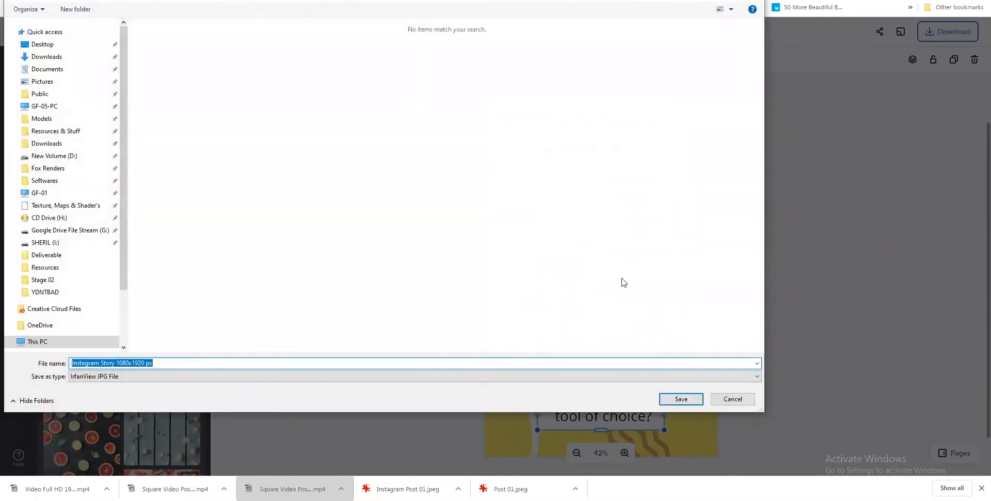
{"action": "left_click", "coordinate": [681, 400]}
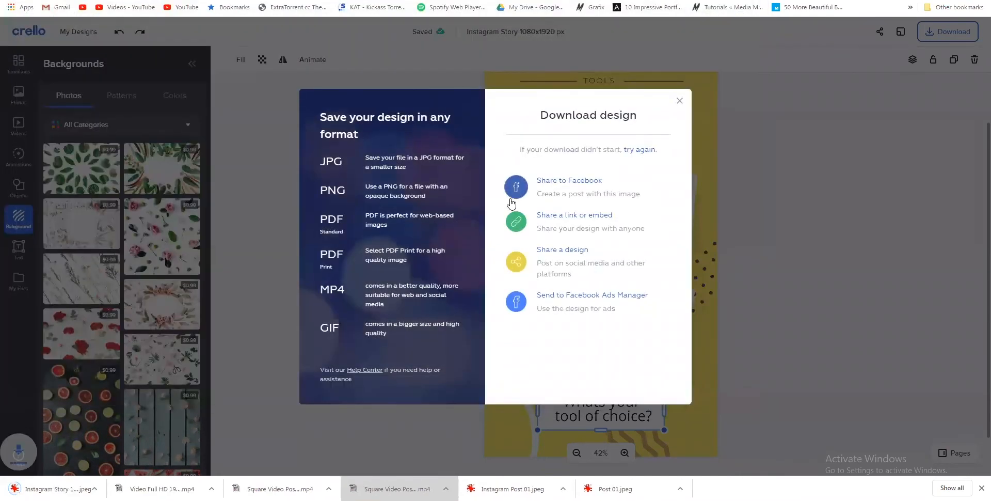
{"action": "left_click", "coordinate": [680, 101]}
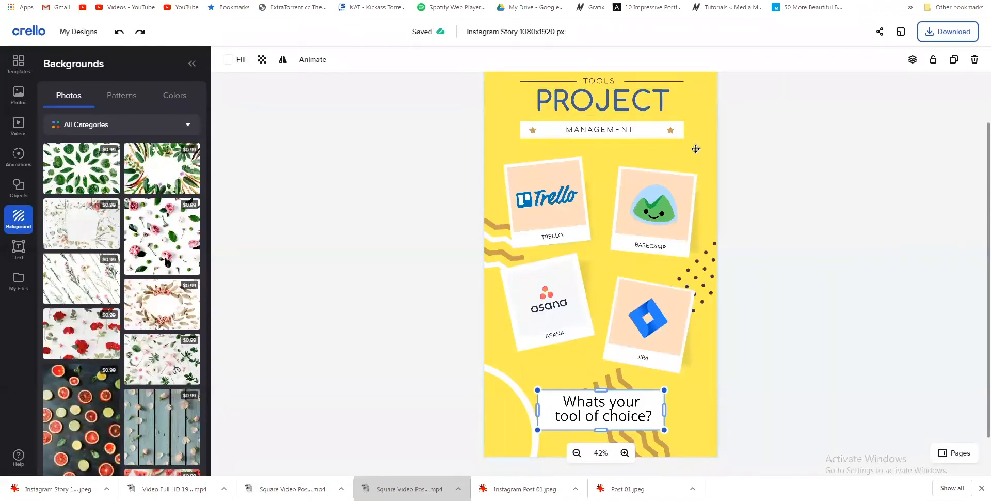
- Change the "PROJECT" heading's text fill to black
{"action": "scroll", "coordinate": [659, 95], "scroll_direction": "up", "scroll_amount": 2}
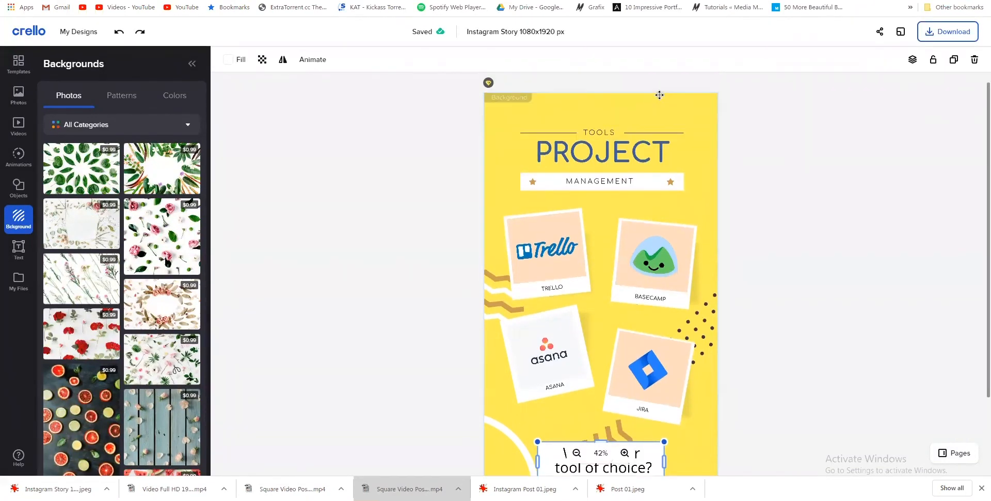
{"action": "scroll", "coordinate": [660, 95], "scroll_direction": "down", "scroll_amount": 2}
{"action": "left_click", "coordinate": [662, 99]}
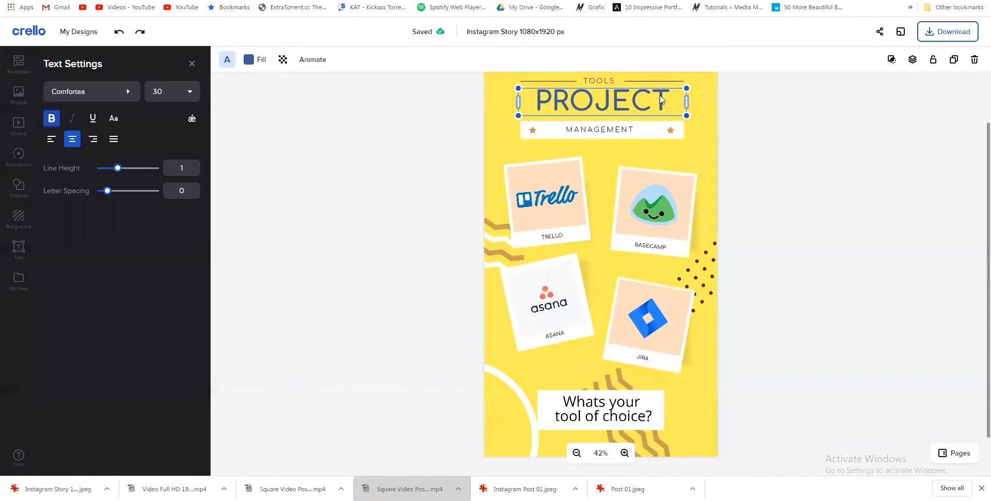
{"action": "left_click", "coordinate": [258, 60]}
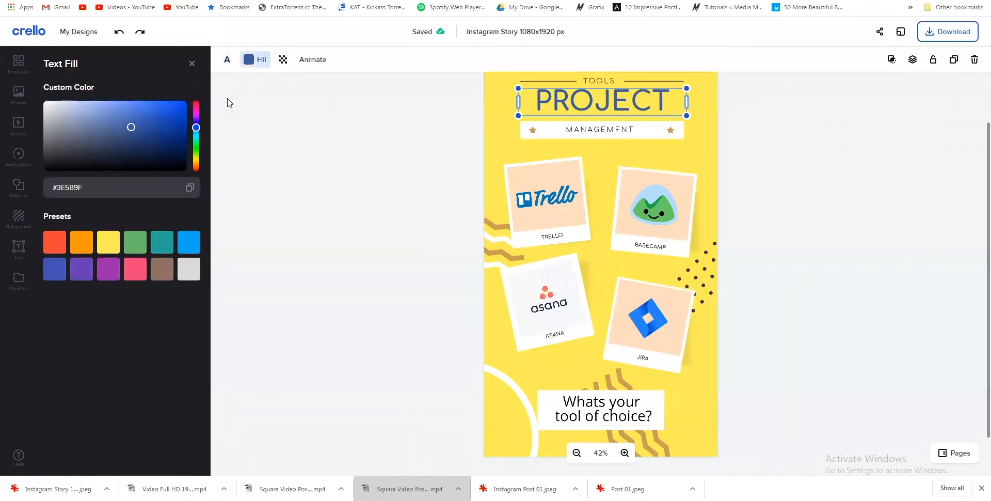
{"action": "left_click_drag", "start_coordinate": [157, 135], "coordinate": [265, 193]}
{"action": "left_click", "coordinate": [317, 197]}
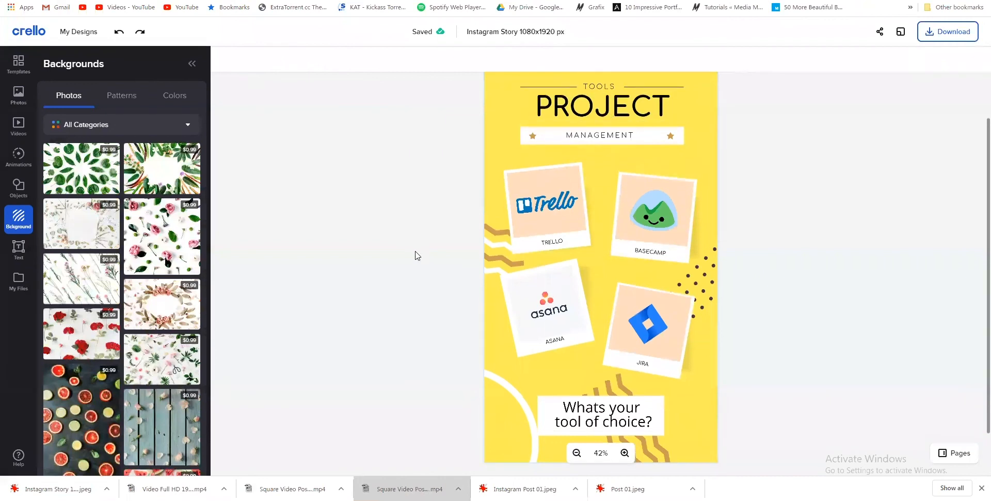
- Download the recoloured story as a JPG named "Instagram Story 1080x1920 px (1)" and close the download dialog
{"action": "scroll", "coordinate": [423, 258], "scroll_direction": "up", "scroll_amount": 2}
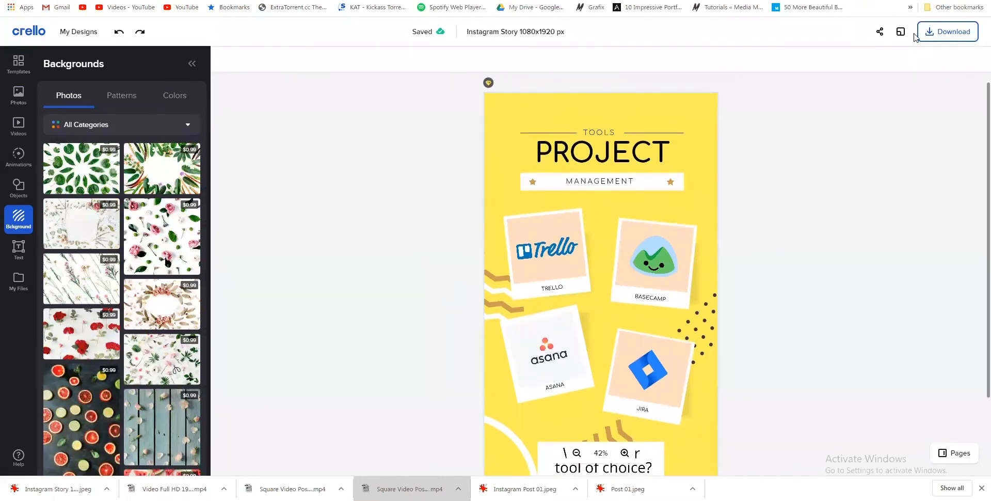
{"action": "left_click_drag", "start_coordinate": [944, 42], "coordinate": [926, 41]}
{"action": "scroll", "coordinate": [559, 139], "scroll_direction": "down", "scroll_amount": 2}
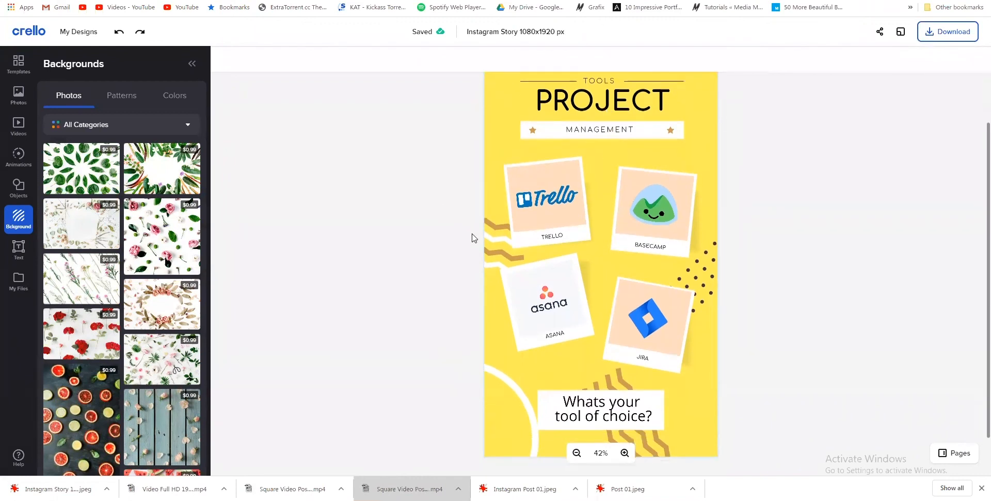
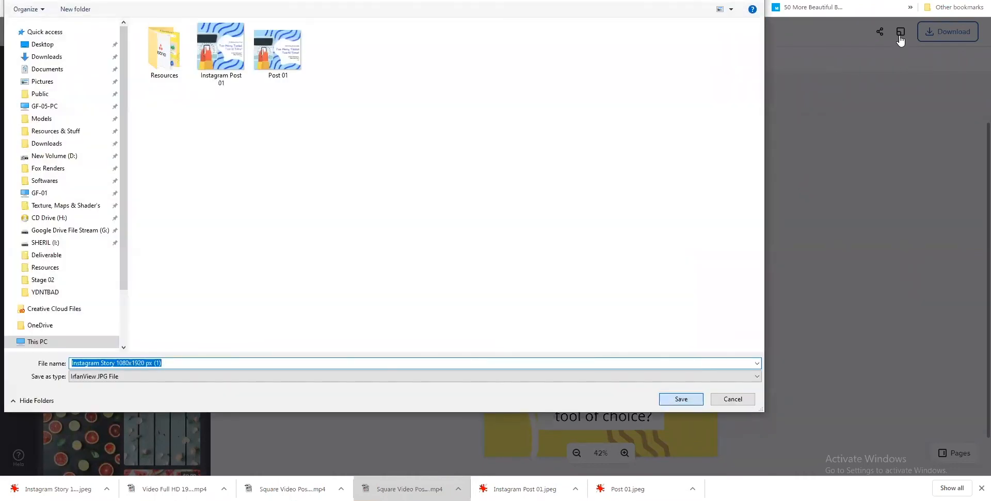
{"action": "key", "text": "Return"}
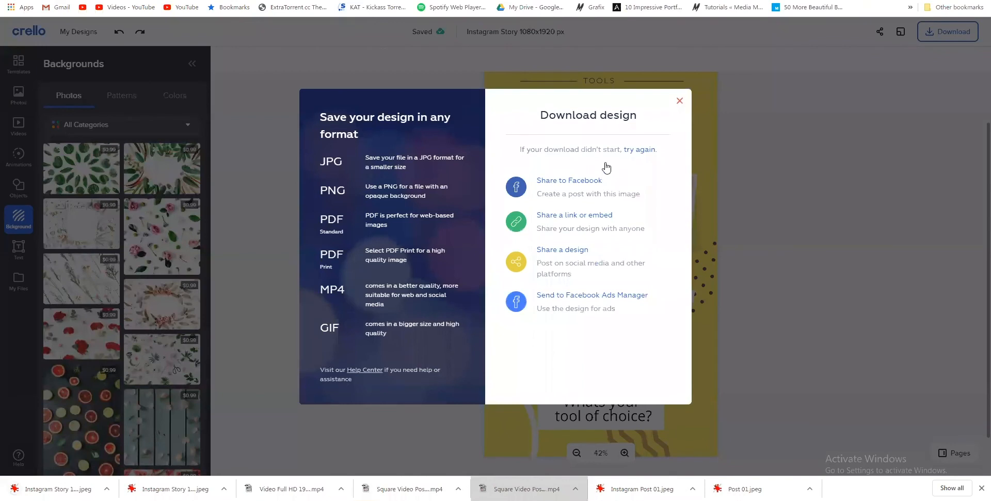
{"action": "key", "text": "Escape"}
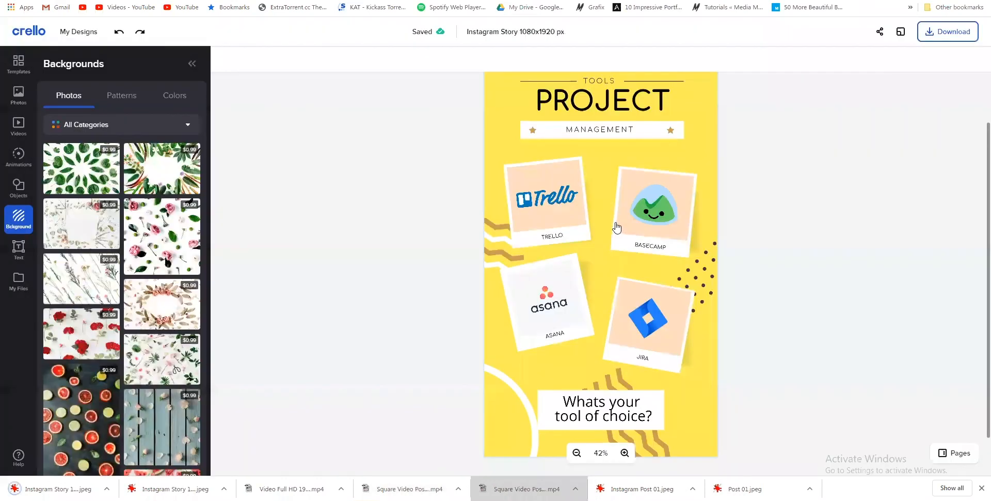
- Resize the design to the Square Graphic Post format and stretch its yellow background over the whole square canvas
{"action": "left_click", "coordinate": [638, 162]}
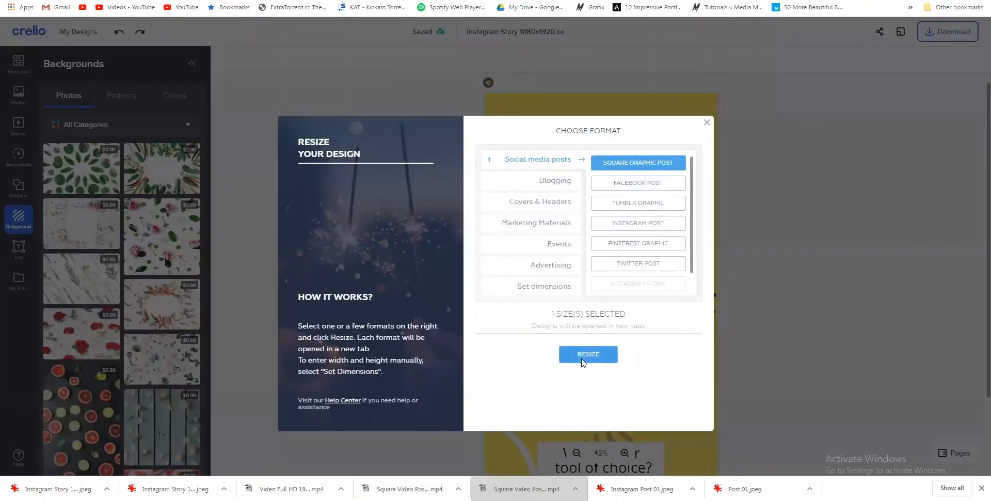
{"action": "left_click", "coordinate": [582, 361]}
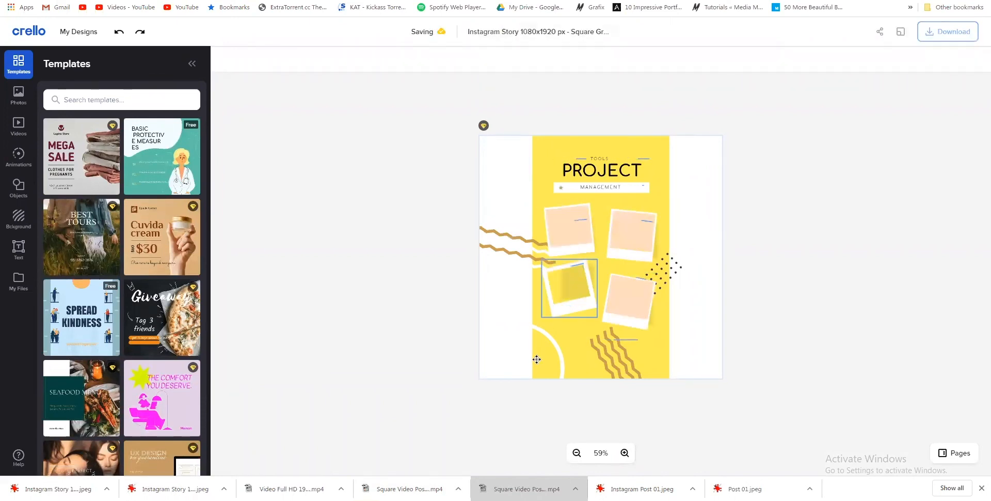
{"action": "left_click", "coordinate": [533, 297]}
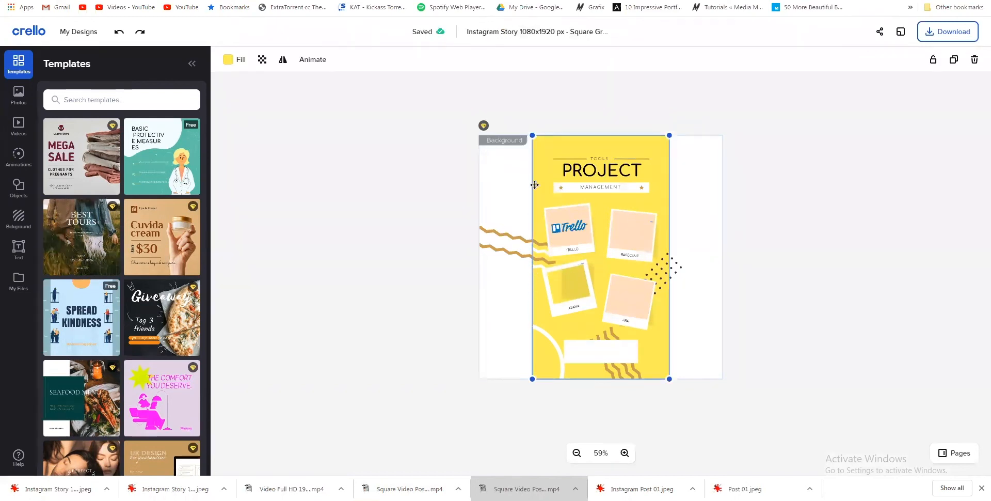
{"action": "left_click_drag", "start_coordinate": [532, 135], "coordinate": [388, 103]}
{"action": "left_click_drag", "start_coordinate": [670, 379], "coordinate": [783, 453]}
{"action": "left_click", "coordinate": [647, 245]}
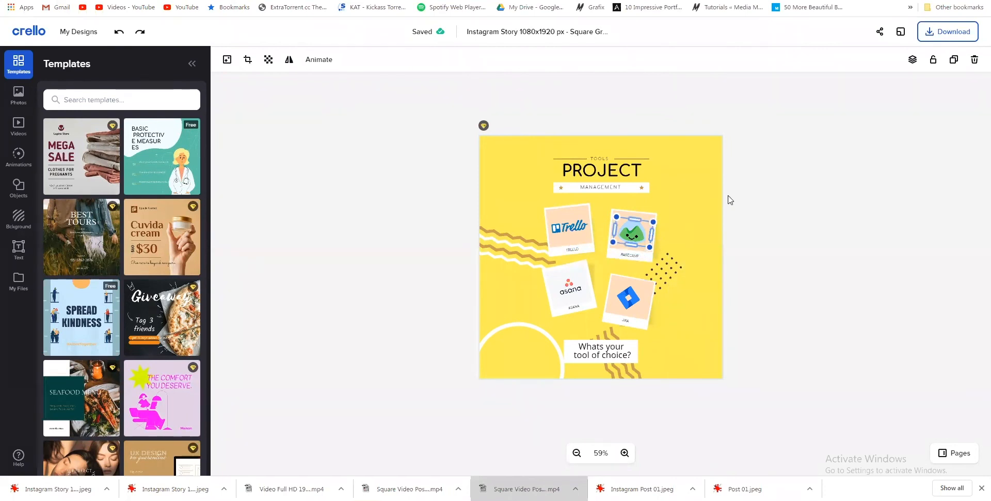
- Undo the latest stretches of the square post's yellow background and redo the one toward the canvas's left edge
{"action": "left_click_drag", "start_coordinate": [491, 309], "coordinate": [796, 230]}
{"action": "left_click", "coordinate": [762, 212]}
{"action": "key", "text": "ctrl+z"}
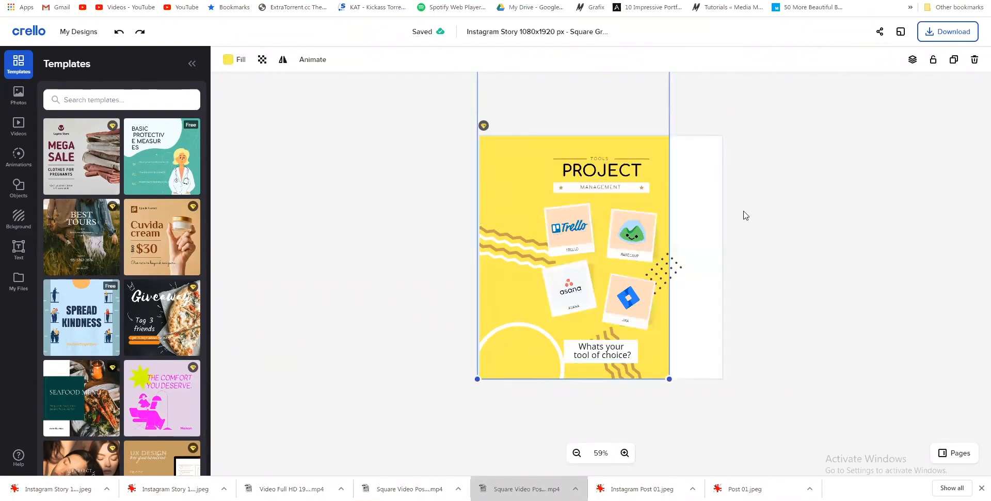
{"action": "key", "text": "ctrl+z"}
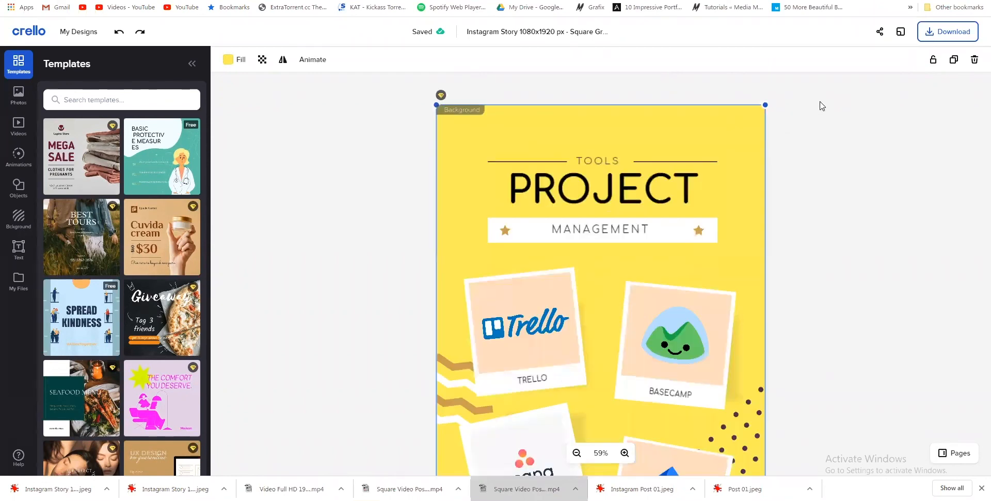
{"action": "key", "text": "ctrl+shift+z"}
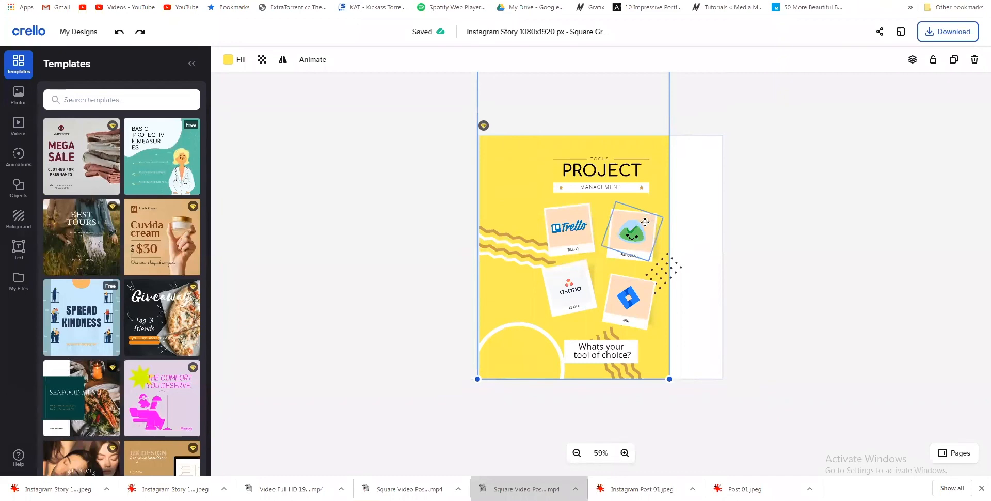
- Remove the stretched yellow background shape, then enlarge all remaining elements together and reposition them over the square canvas
{"action": "left_click", "coordinate": [645, 222]}
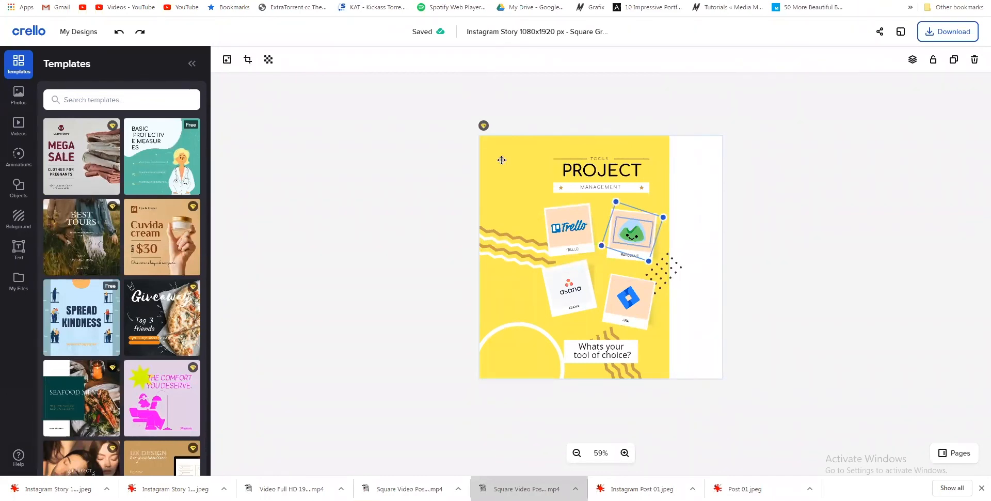
{"action": "key", "text": "ctrl+z"}
{"action": "left_click_drag", "start_coordinate": [436, 145], "coordinate": [763, 389]}
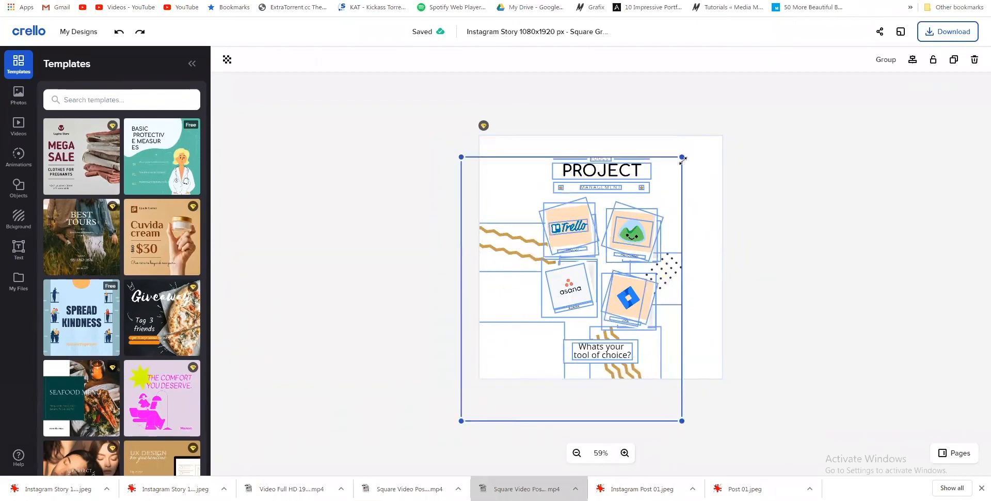
{"action": "left_click_drag", "start_coordinate": [725, 144], "coordinate": [746, 131]}
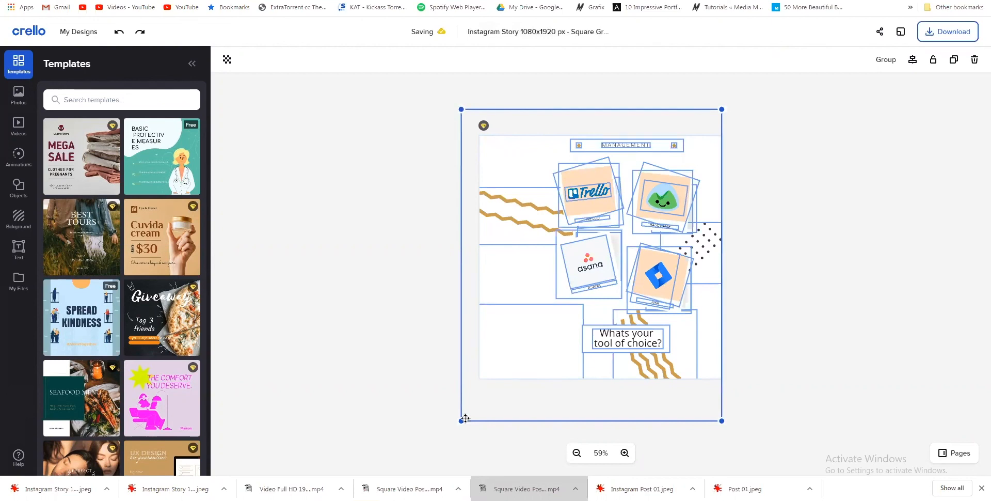
{"action": "left_click_drag", "start_coordinate": [421, 438], "coordinate": [420, 442]}
{"action": "left_click_drag", "start_coordinate": [647, 204], "coordinate": [644, 232]}
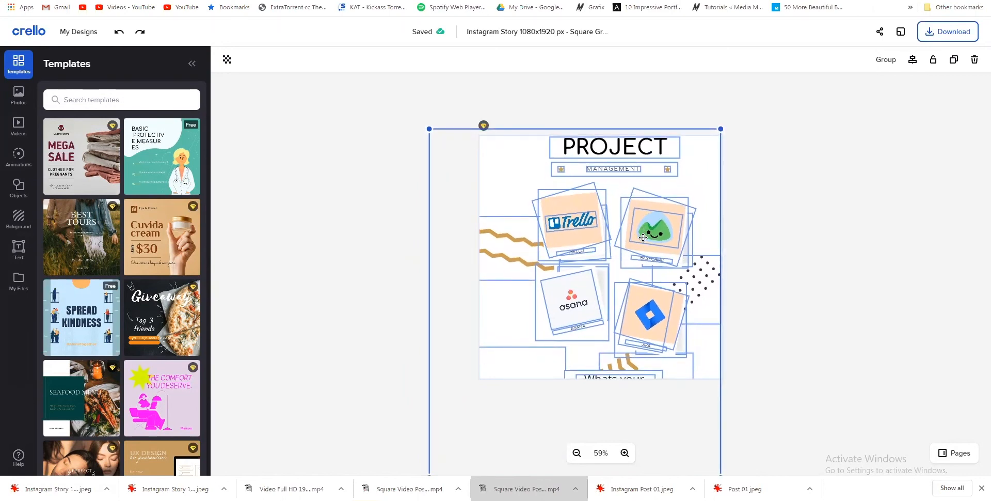
{"action": "left_click", "coordinate": [825, 192]}
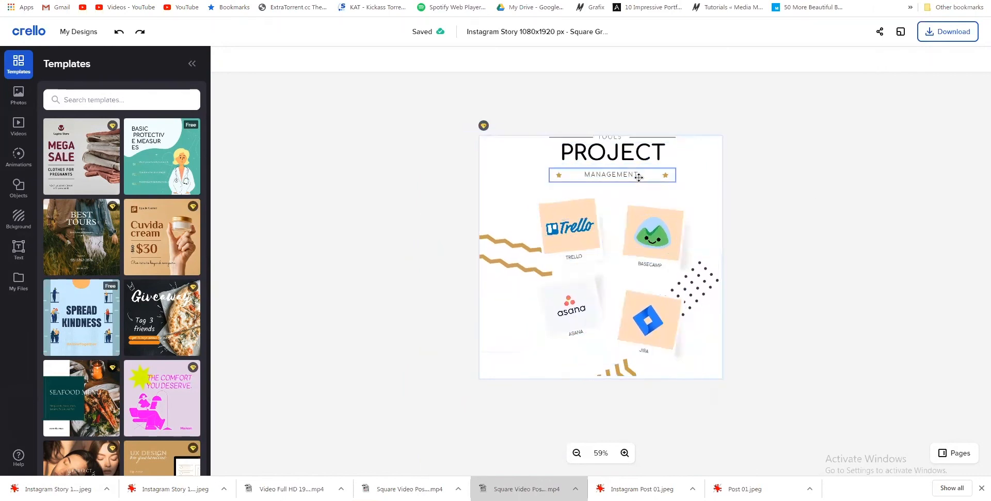
- Move the whole "TOOLS PROJECT MANAGEMENT" heading block slightly down and centre it horizontally near the canvas's upper edge
{"action": "left_click", "coordinate": [624, 154]}
{"action": "left_click", "coordinate": [613, 139], "text": "shift"}
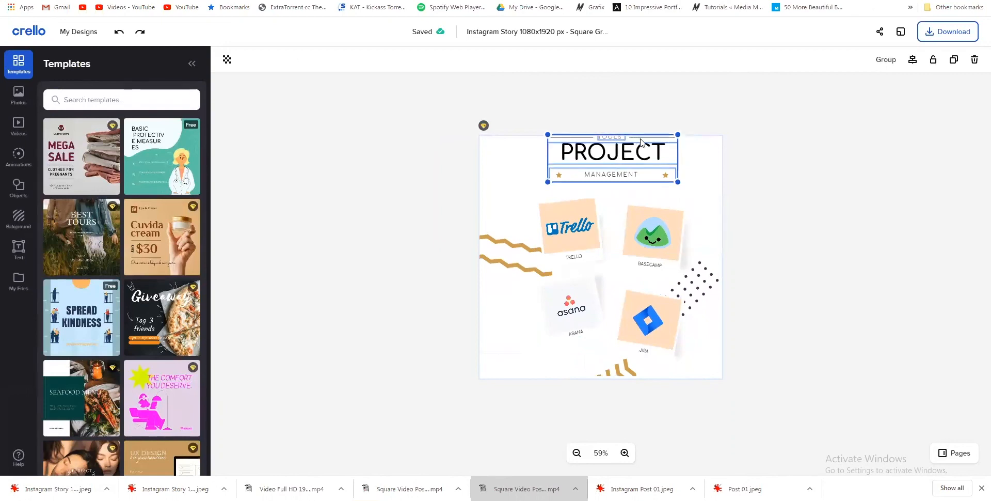
{"action": "left_click_drag", "start_coordinate": [669, 119], "coordinate": [553, 182]}
{"action": "left_click_drag", "start_coordinate": [608, 151], "coordinate": [604, 163]}
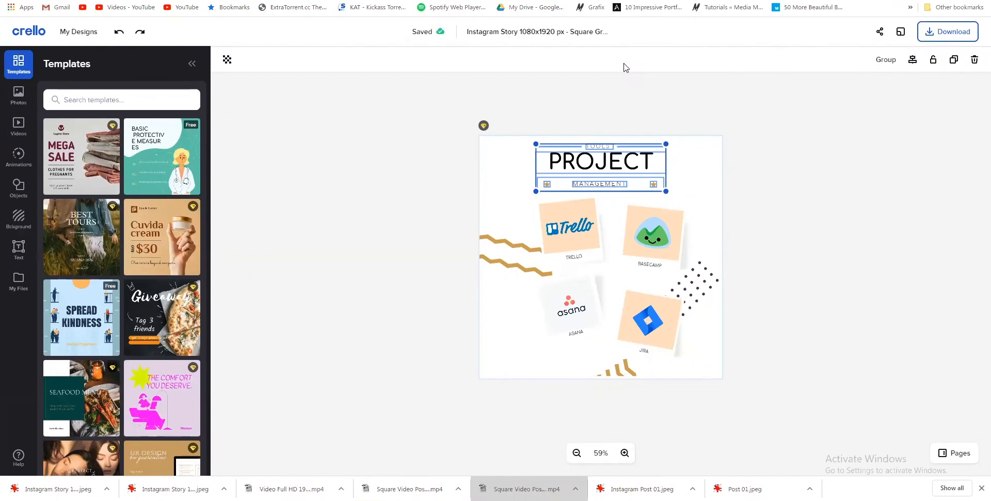
- Shift the four tool cards and surrounding decorations slightly left, and move the dotted pattern to the canvas's right edge
{"action": "left_click", "coordinate": [586, 218]}
{"action": "left_click", "coordinate": [571, 203], "text": "shift"}
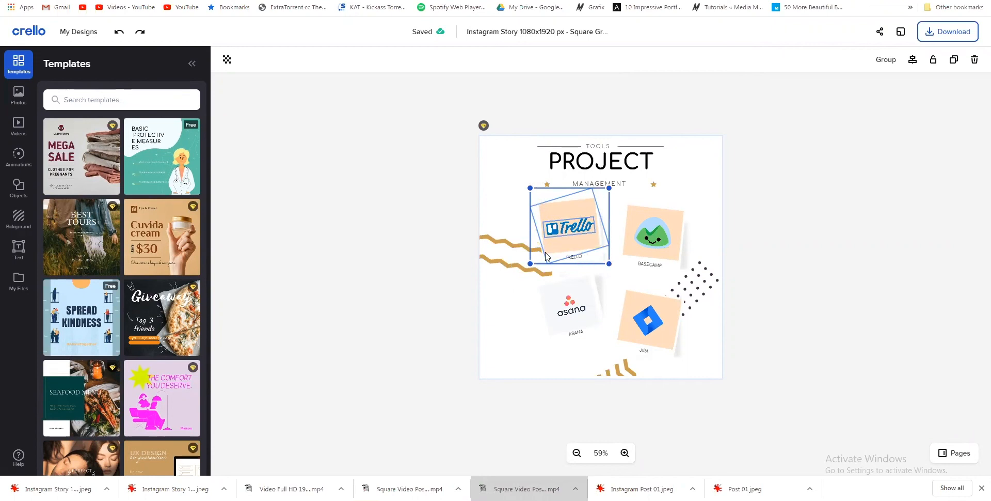
{"action": "left_click", "coordinate": [481, 216]}
{"action": "left_click_drag", "start_coordinate": [431, 193], "coordinate": [738, 361]}
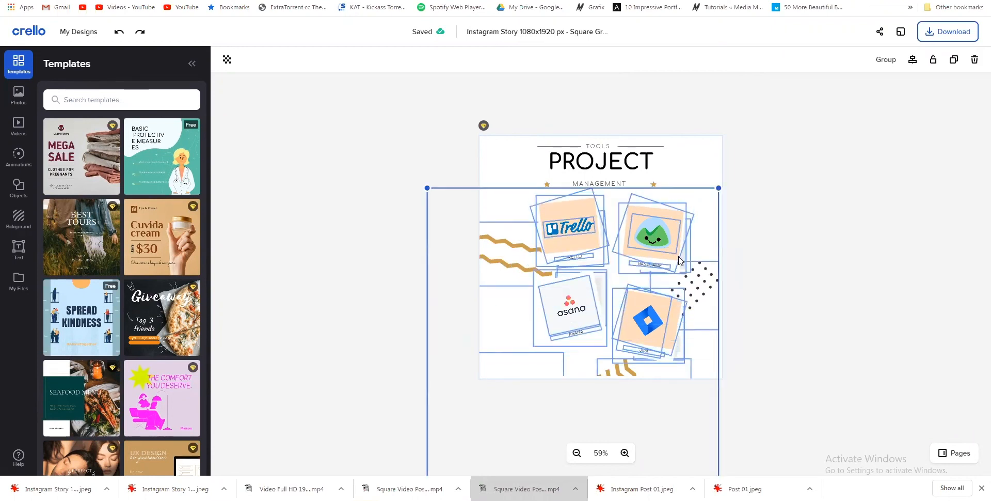
{"action": "mouse_move", "coordinate": [667, 255]}
{"action": "left_mouse_down"}
{"action": "mouse_move", "coordinate": [645, 249]}
{"action": "mouse_move", "coordinate": [662, 252]}
{"action": "left_mouse_up"}
{"action": "left_click", "coordinate": [759, 245]}
{"action": "left_click_drag", "start_coordinate": [705, 274], "coordinate": [719, 268]}
{"action": "left_click", "coordinate": [789, 202]}
- Set the square post's page background to the yellow colour #FFEE58
{"action": "left_click", "coordinate": [28, 219]}
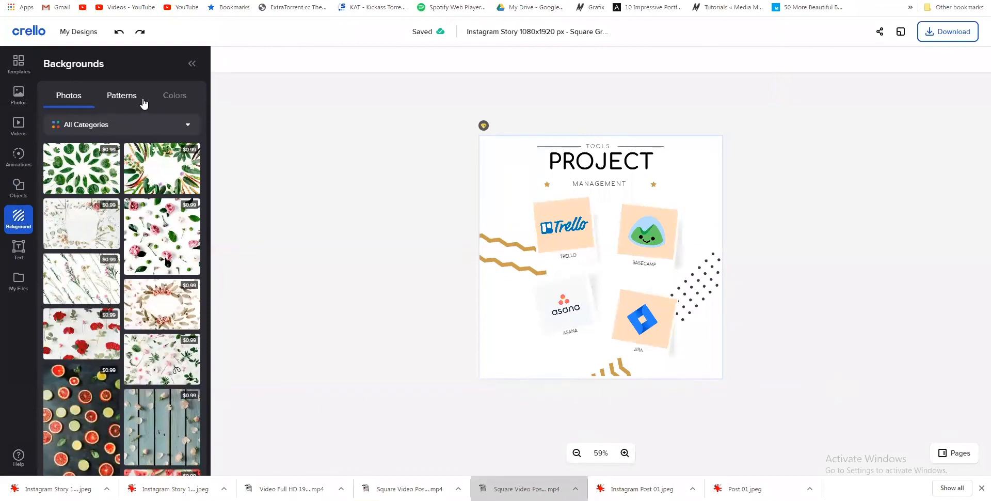
{"action": "left_click", "coordinate": [174, 95]}
{"action": "left_click", "coordinate": [109, 275]}
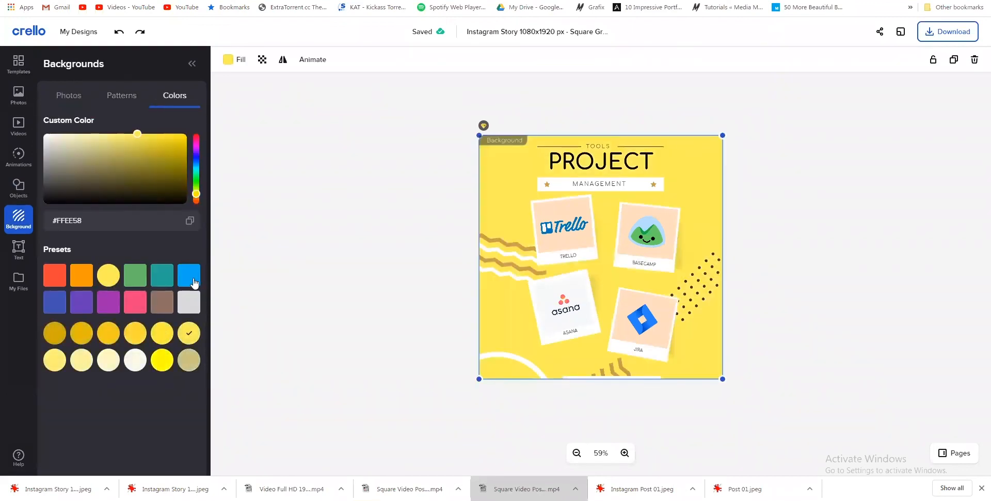
{"action": "left_click", "coordinate": [328, 257]}
- Move the brown wavy lines from the canvas's bottom edge to its lower-right corner, beside the Jira card
{"action": "left_click_drag", "start_coordinate": [570, 376], "coordinate": [553, 403]}
{"action": "left_click_drag", "start_coordinate": [495, 420], "coordinate": [671, 381]}
{"action": "mouse_move", "coordinate": [582, 380]}
{"action": "left_mouse_down"}
{"action": "mouse_move", "coordinate": [581, 332]}
{"action": "mouse_move", "coordinate": [582, 380]}
{"action": "left_mouse_up"}
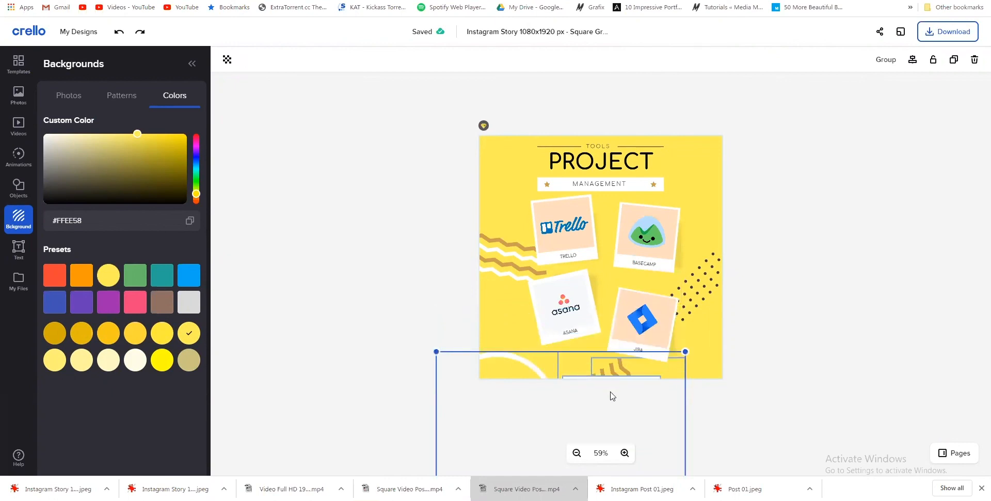
{"action": "left_click", "coordinate": [705, 388]}
{"action": "left_click_drag", "start_coordinate": [668, 363], "coordinate": [722, 335]}
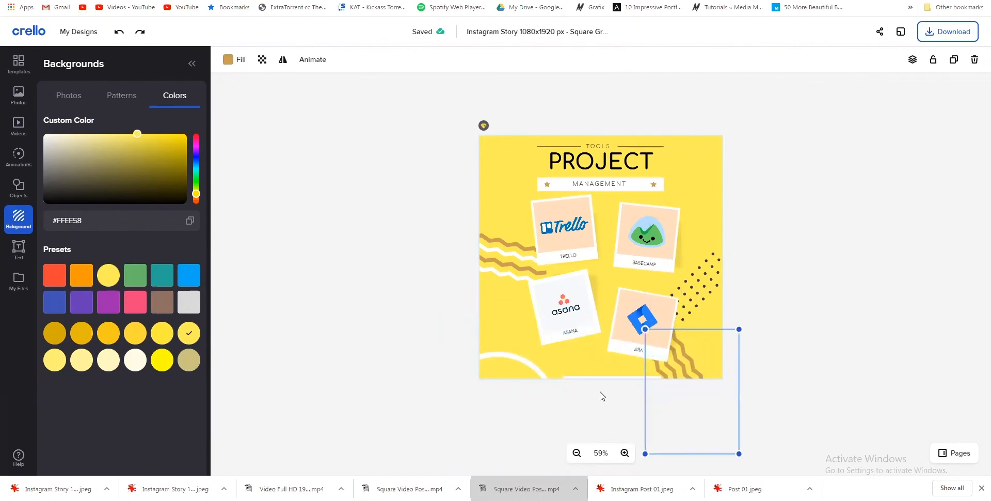
- Remove the cut-off question box at the canvas's bottom edge and reposition the white circle in the lower-left corner
{"action": "left_click", "coordinate": [600, 396]}
{"action": "left_click_drag", "start_coordinate": [578, 381], "coordinate": [502, 343]}
{"action": "left_click", "coordinate": [590, 394]}
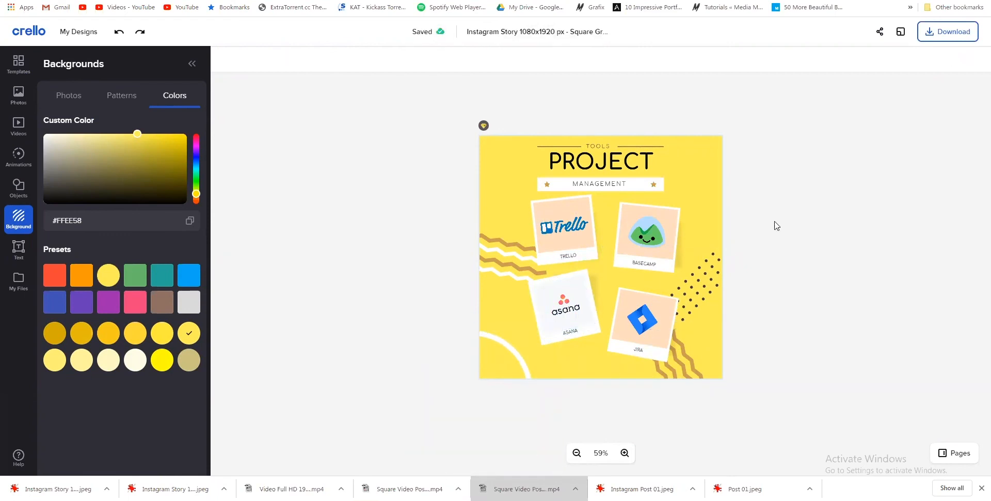
- Download the square post as a JPG named "Instagram Story 1080x1920 px - Square Graphic Post"
{"action": "left_click", "coordinate": [932, 34]}
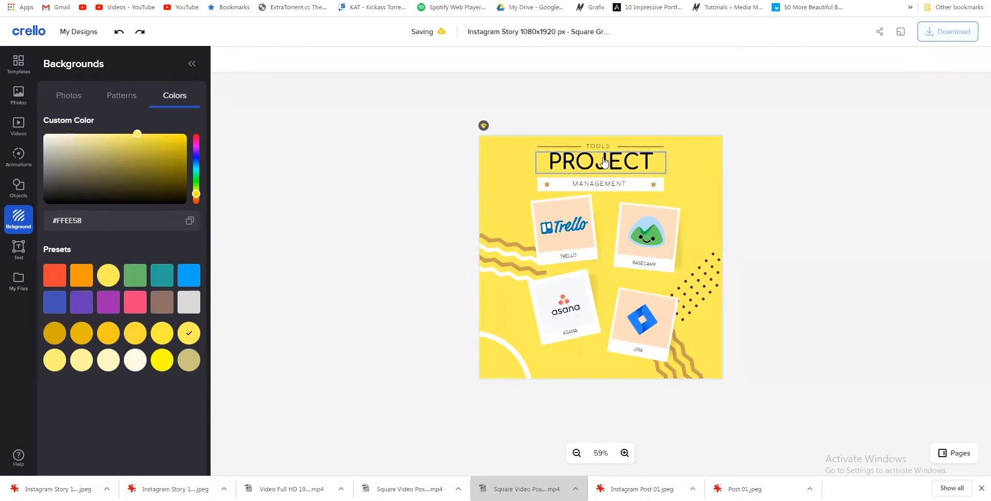
{"action": "left_click", "coordinate": [574, 168]}
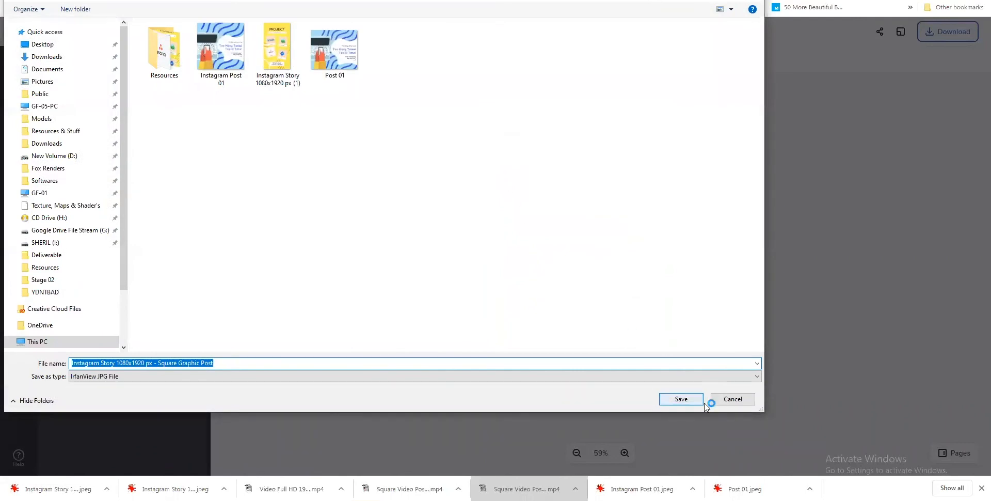
{"action": "left_click", "coordinate": [686, 404]}
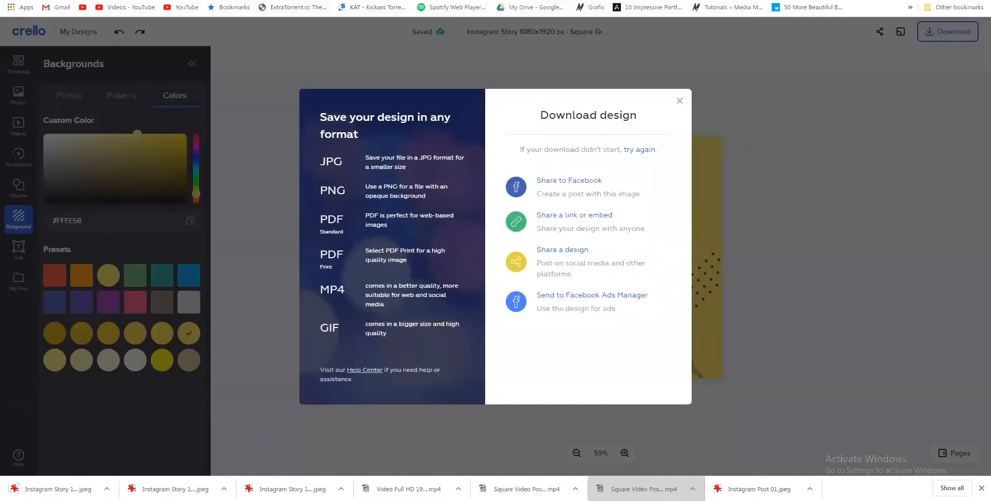
- Switch to Trello and attach the JPGs "Instagram Story 1080x1920 px (1)" and "Instagram Story 1080x1920 px - Square Graphic Post" to the "Tools of Project Management" card
{"action": "key", "text": "ctrl+Tab"}
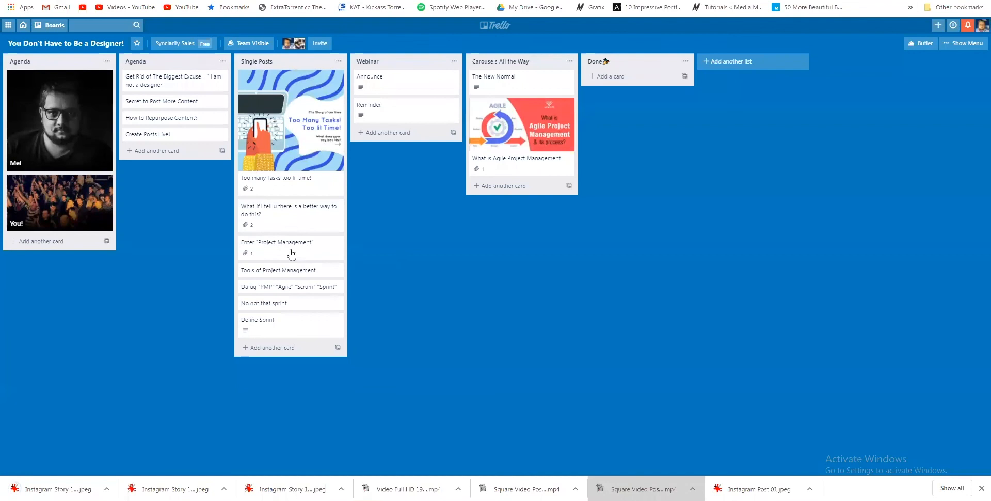
{"action": "left_click", "coordinate": [297, 271]}
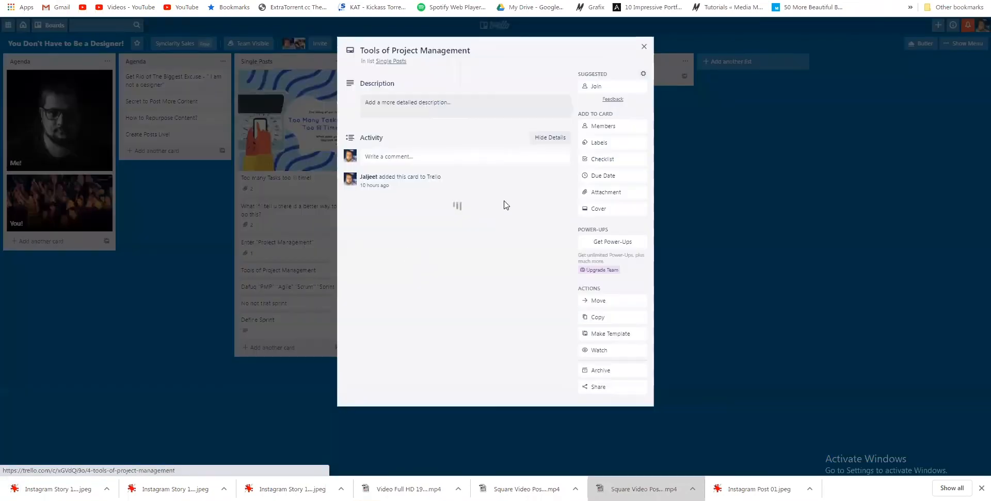
{"action": "left_click", "coordinate": [599, 193]}
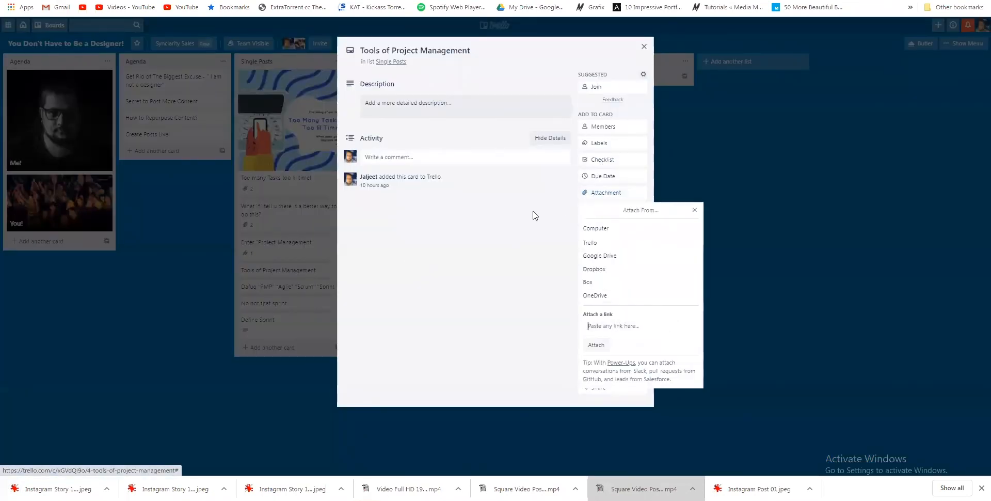
{"action": "left_click", "coordinate": [581, 228]}
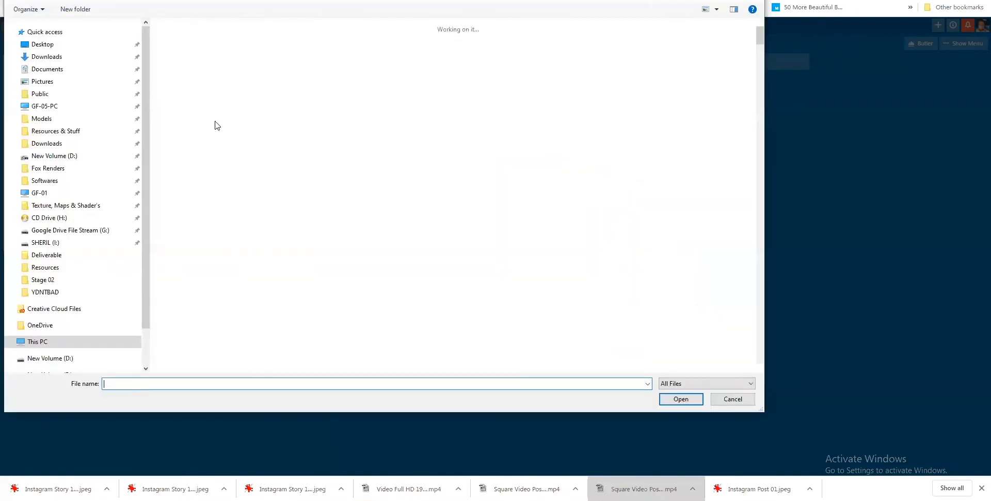
{"action": "left_click", "coordinate": [77, 157]}
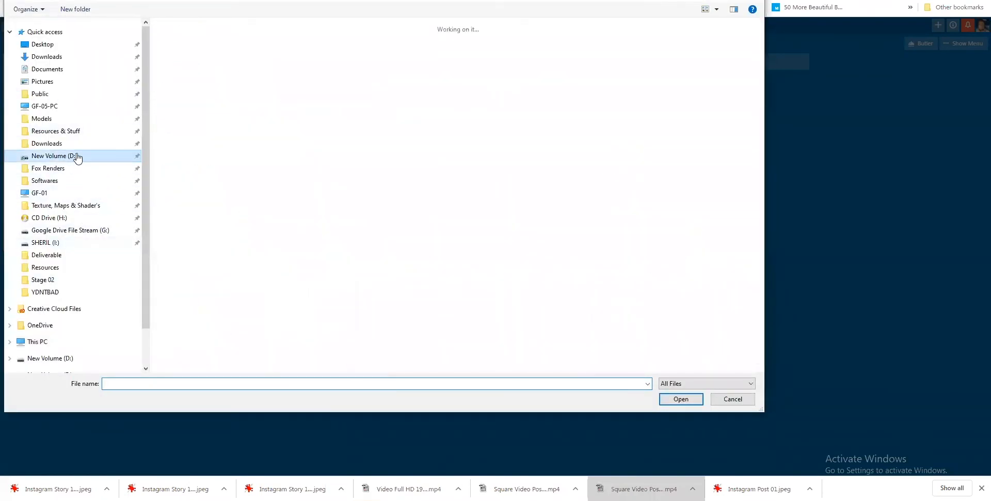
{"action": "double_click", "coordinate": [258, 54]}
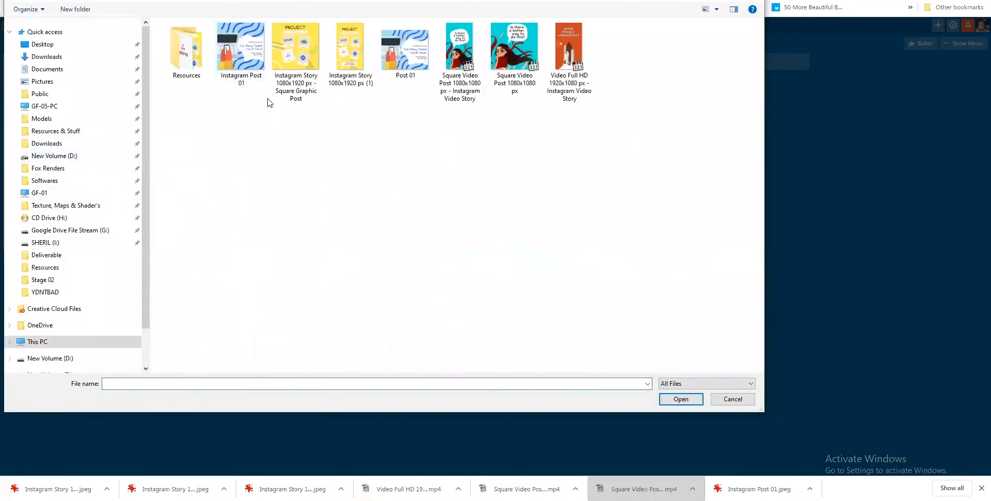
{"action": "left_click", "coordinate": [273, 98]}
{"action": "left_click", "coordinate": [354, 80], "text": "ctrl"}
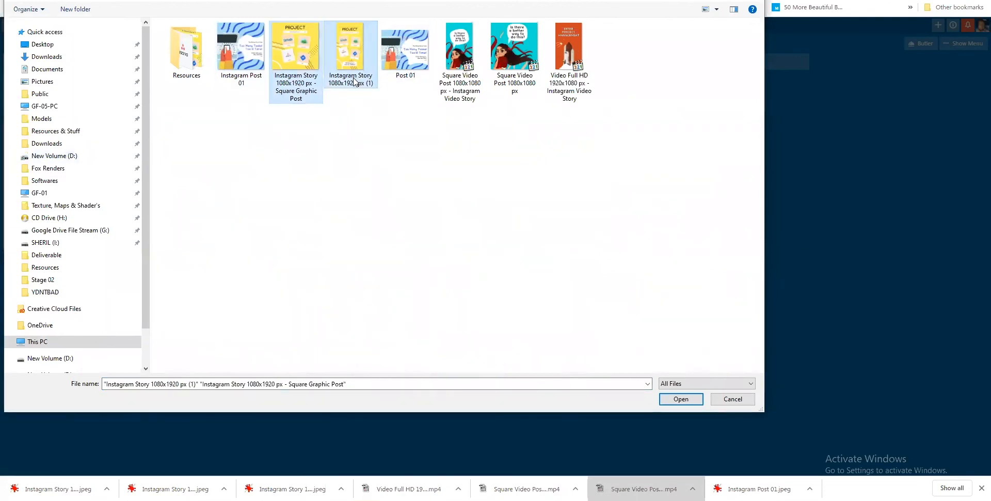
{"action": "key", "text": "Return"}
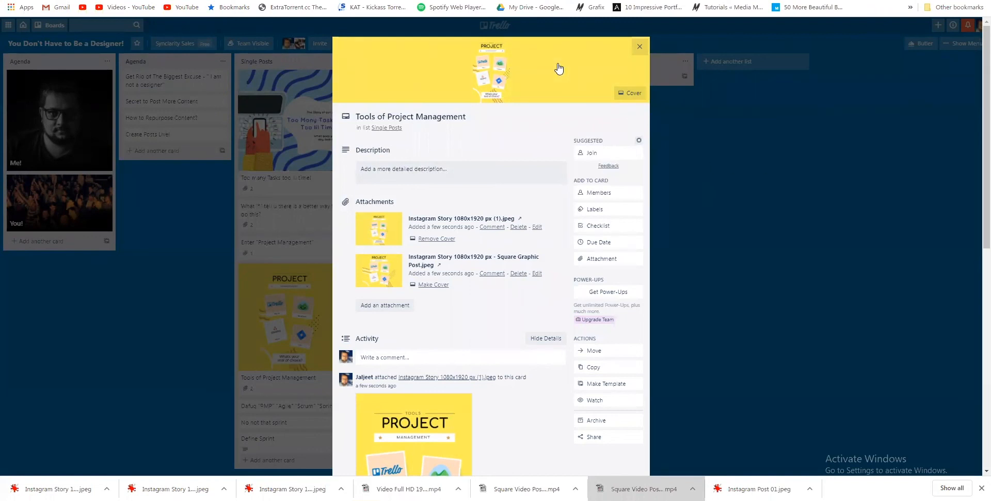
{"action": "left_click", "coordinate": [712, 218]}
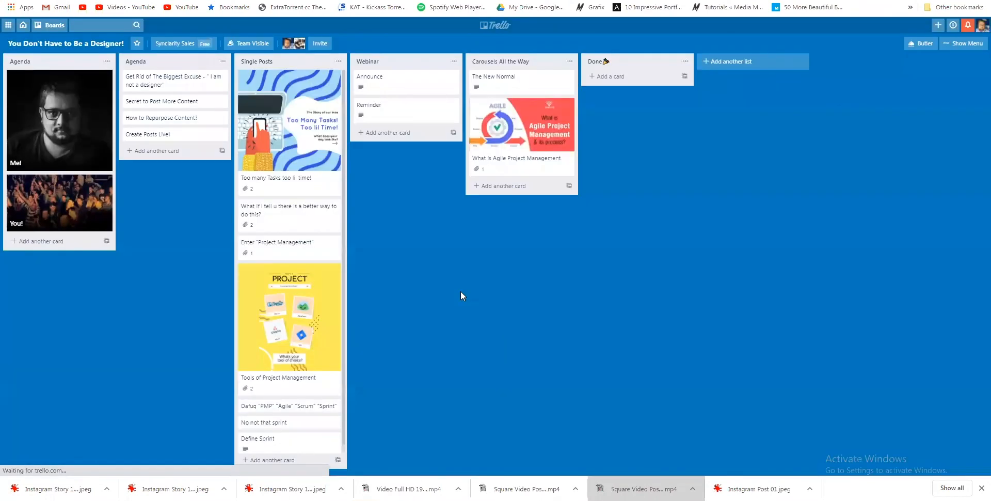
- Dismiss the browser's downloads bar, switch back to Crello, close the download dialog and show the uploaded files
{"action": "scroll", "coordinate": [305, 343], "scroll_direction": "down", "scroll_amount": 1}
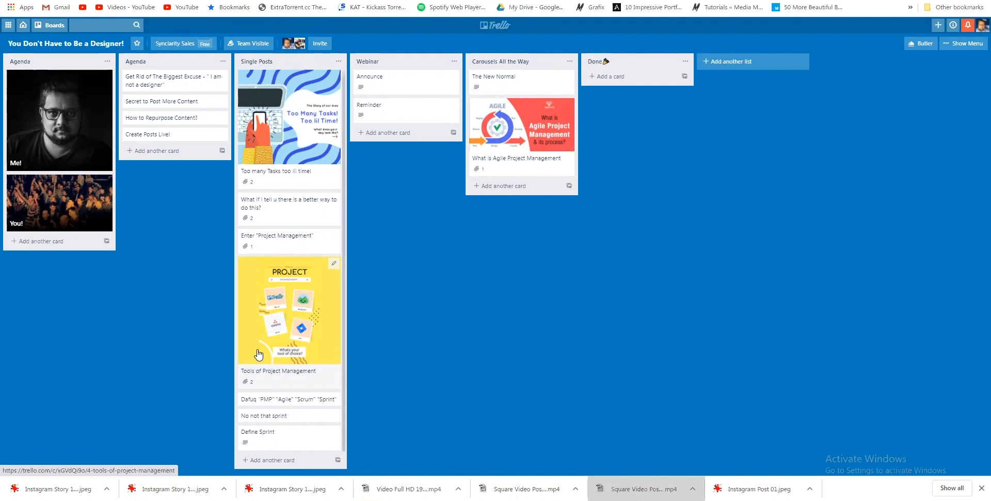
{"action": "left_click", "coordinate": [981, 488]}
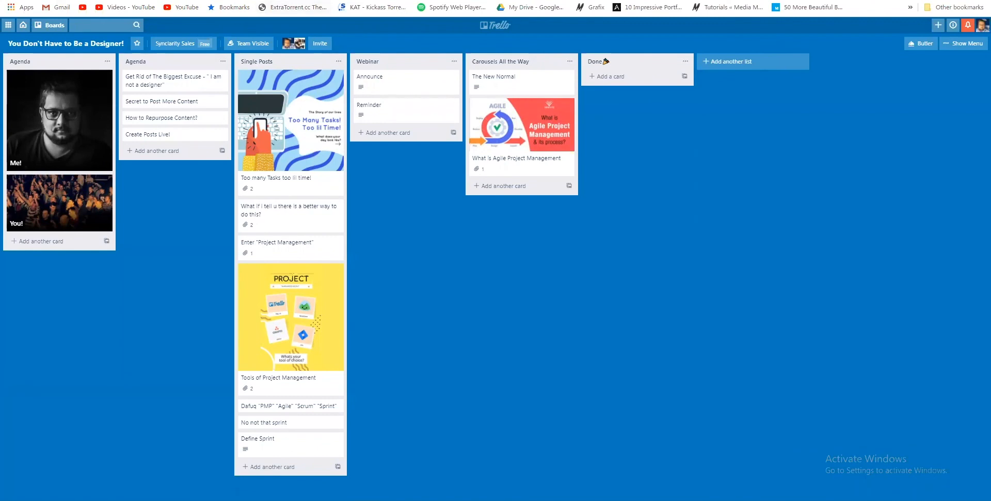
{"action": "left_click", "coordinate": [217, 1]}
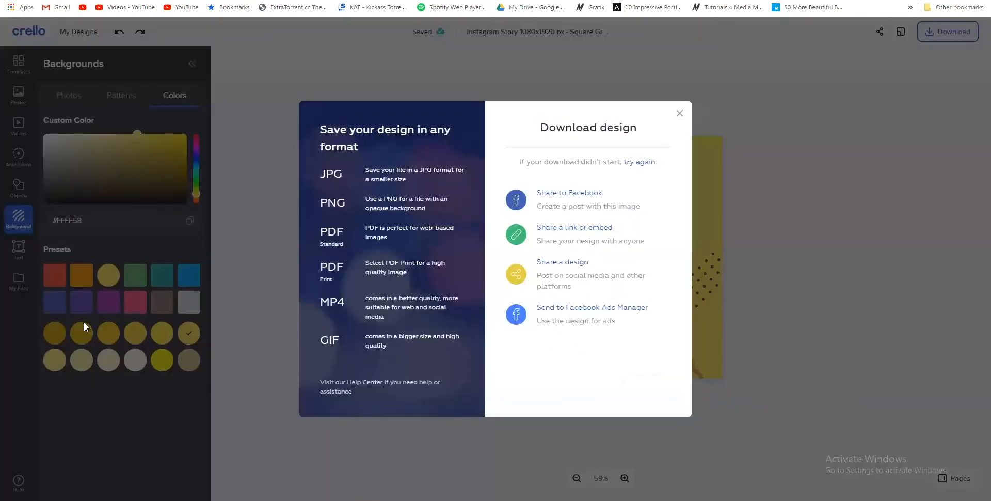
{"action": "left_click", "coordinate": [17, 283]}
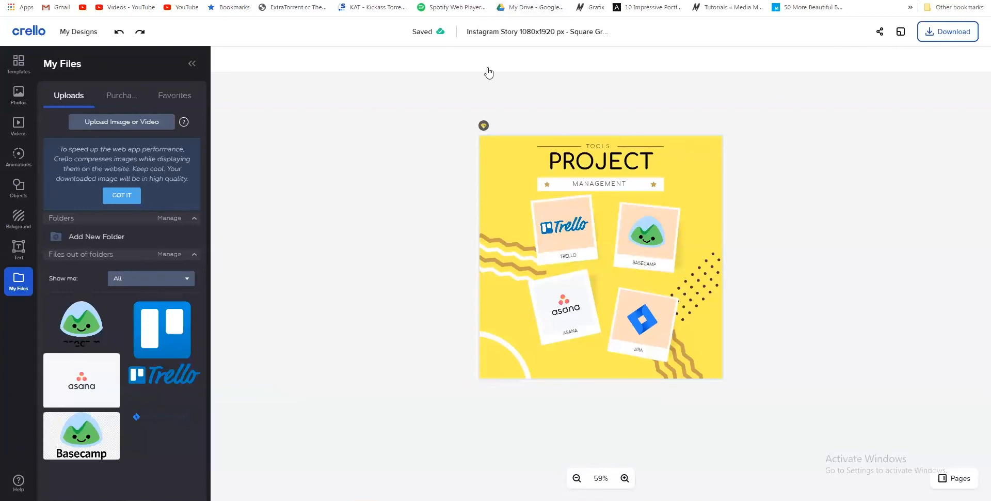
{"action": "key", "text": "ctrl+Tab"}
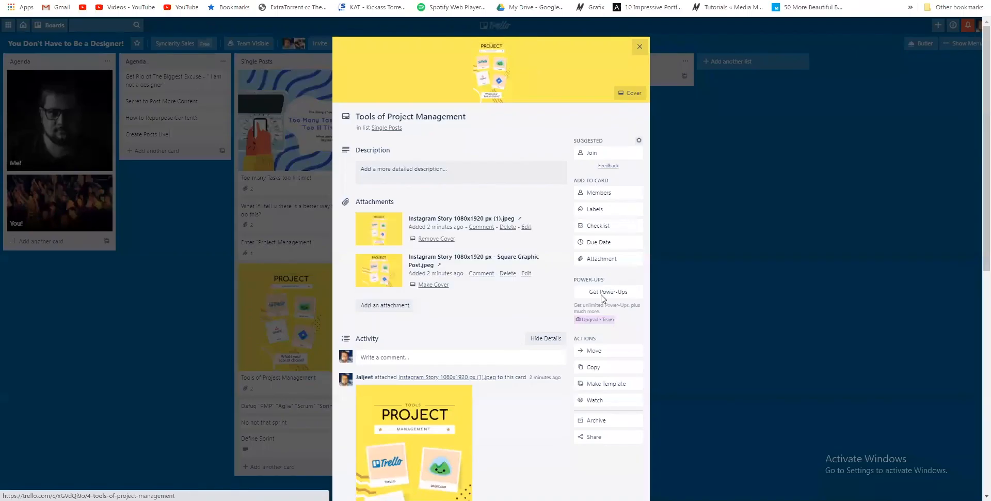
{"action": "left_click", "coordinate": [602, 258]}
{"action": "left_click", "coordinate": [596, 297]}
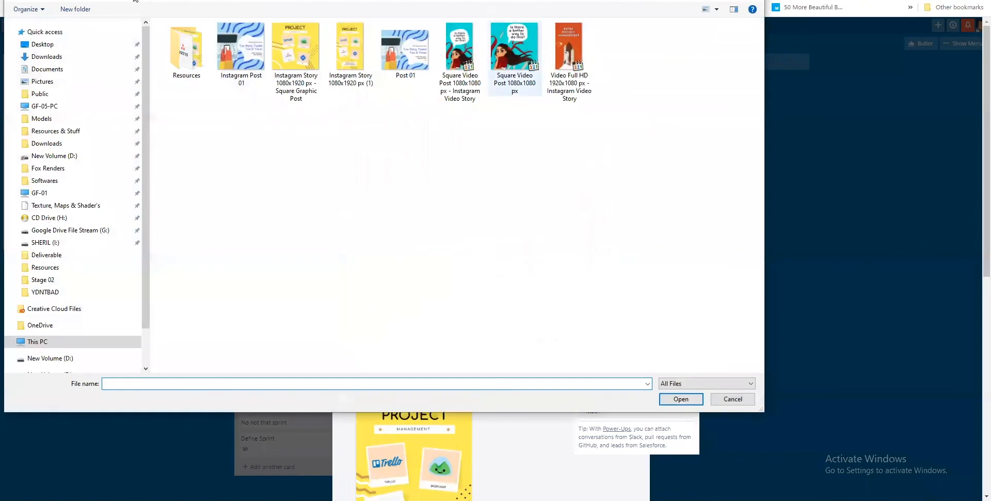
{"action": "left_click", "coordinate": [715, 401]}
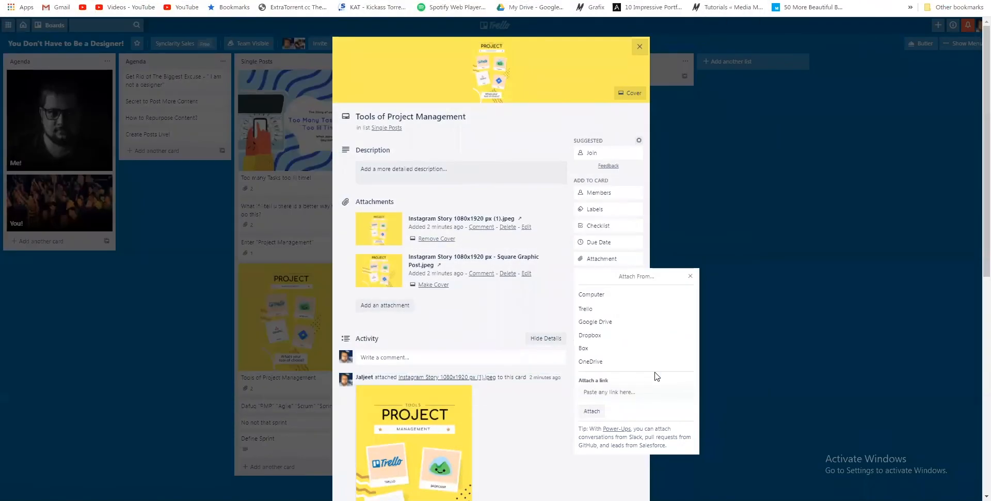
{"action": "left_click", "coordinate": [220, 339]}
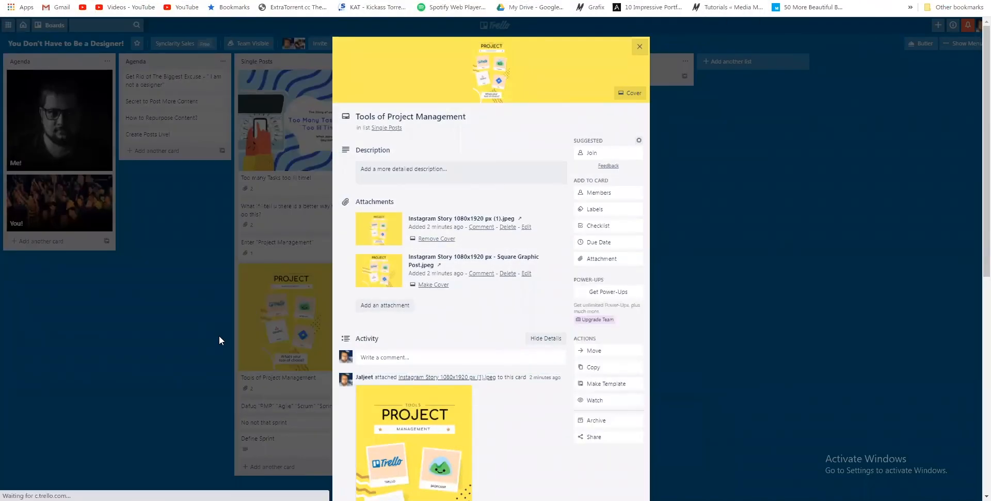
{"action": "left_click", "coordinate": [219, 337]}
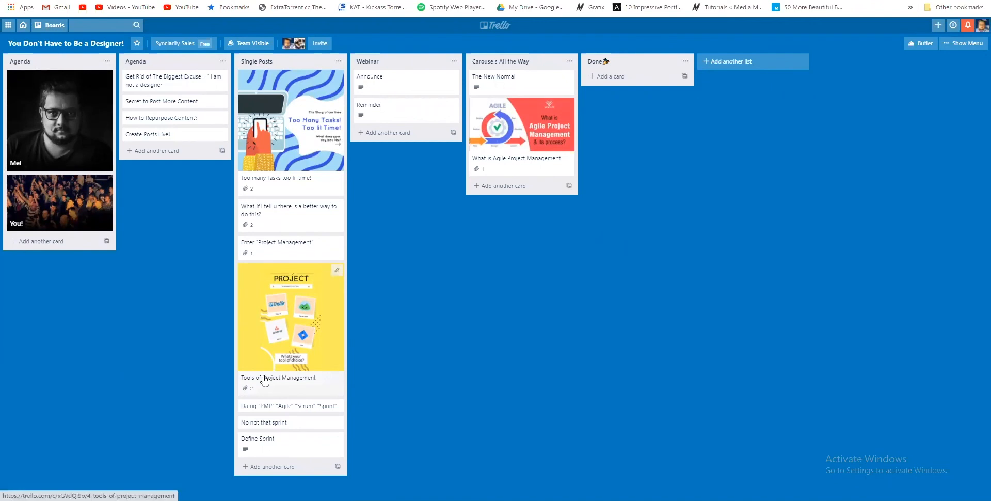
- Review the card titled 'Dafuq "PMP" "Agile" "Scrum" "Sprint"', switch to the remove.bg page's tab and search Google Images for "confused meme"
{"action": "left_click", "coordinate": [282, 409]}
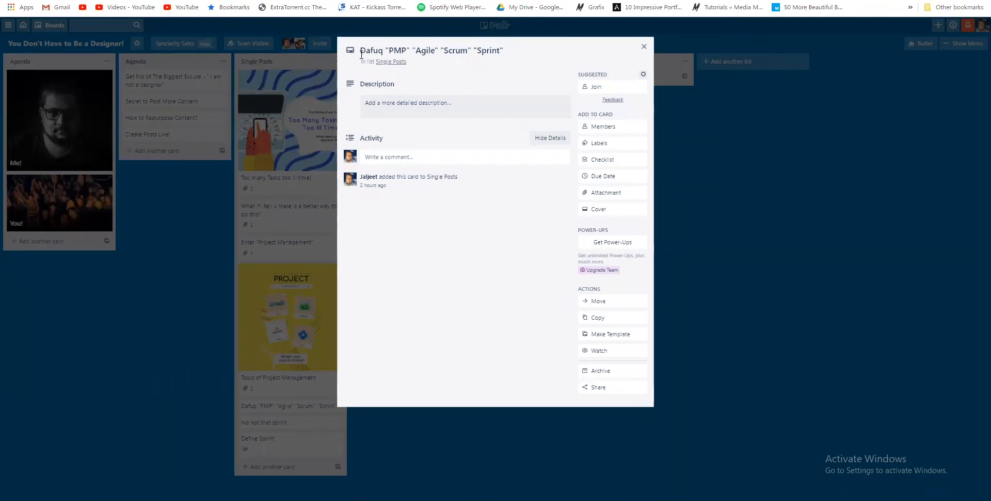
{"action": "left_click", "coordinate": [290, 407]}
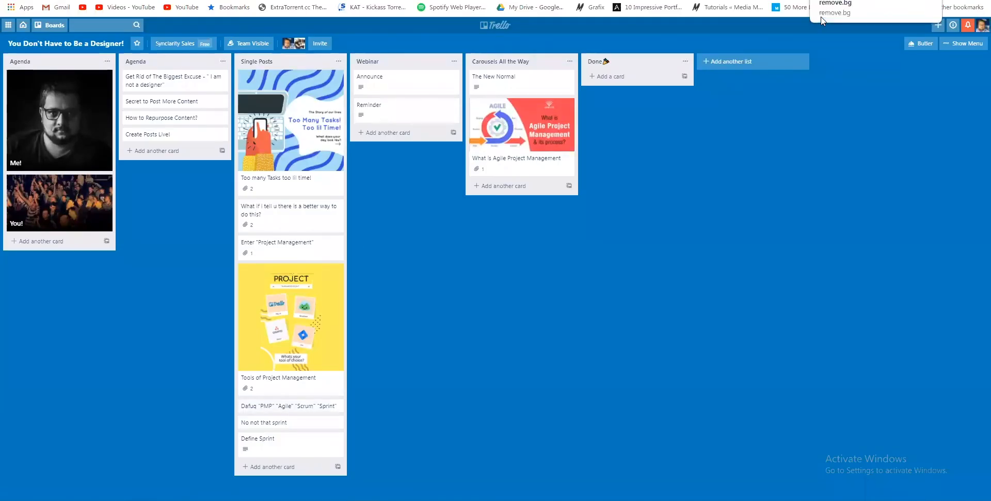
{"action": "left_click", "coordinate": [821, 17]}
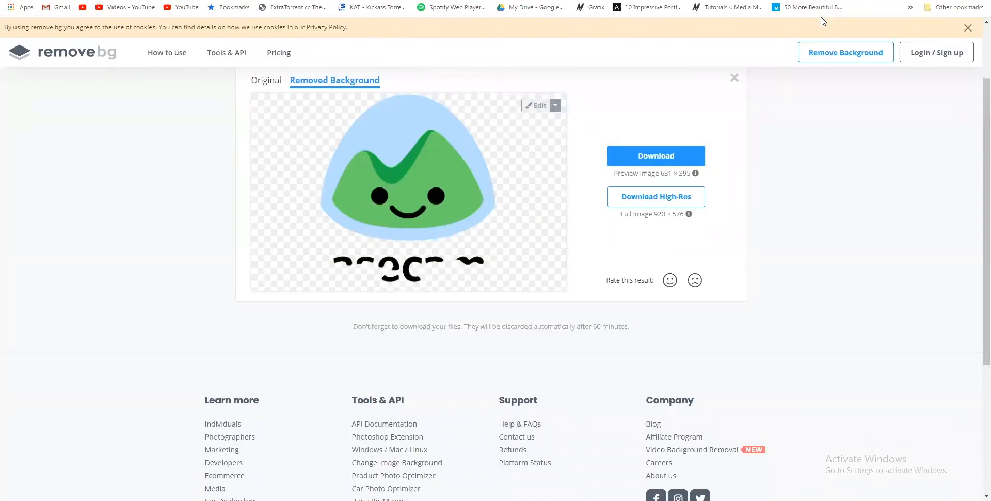
{"action": "key", "text": "ctrl+l"}
{"action": "type", "text": "confused meme"}
{"action": "key", "text": "Return"}
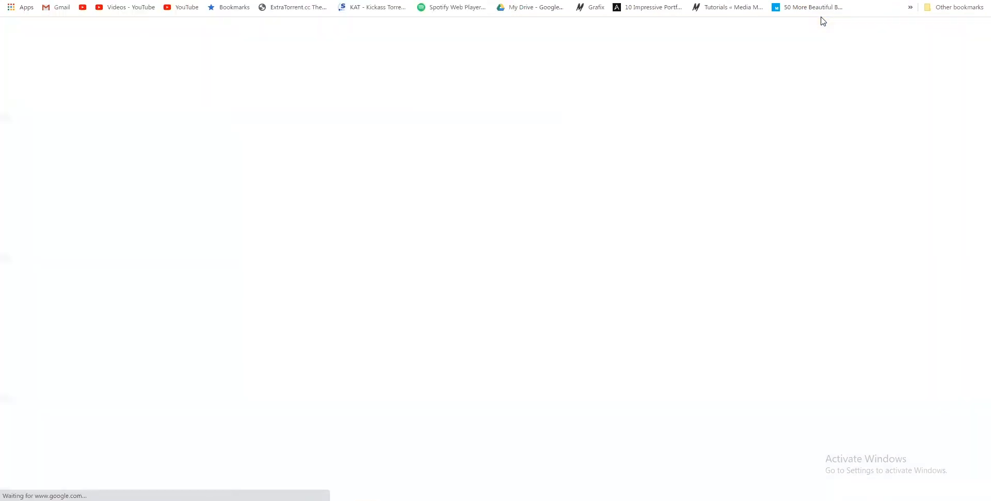
{"action": "left_click", "coordinate": [137, 63]}
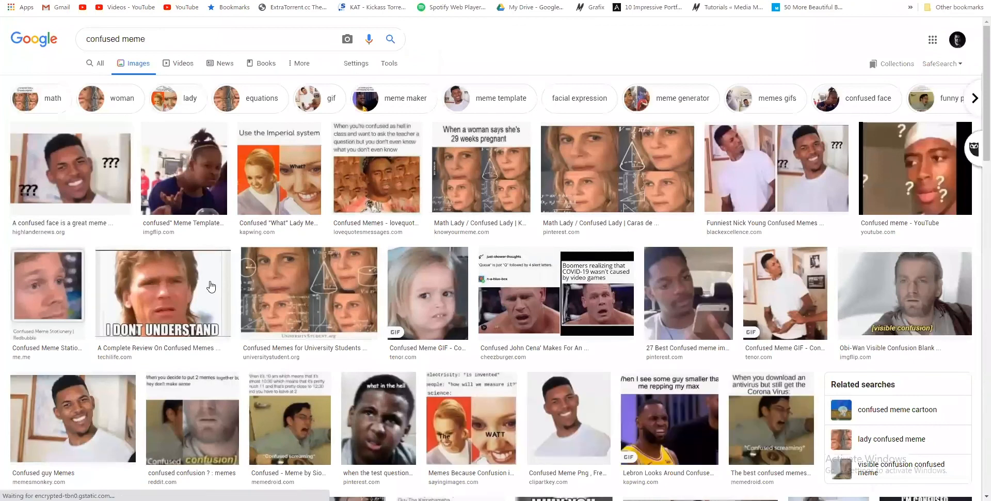
- Browse the confused meme image results for a suitable picture and preview the four-panel confused math meme from Twitter
{"action": "scroll", "coordinate": [214, 285], "scroll_direction": "down", "scroll_amount": 2}
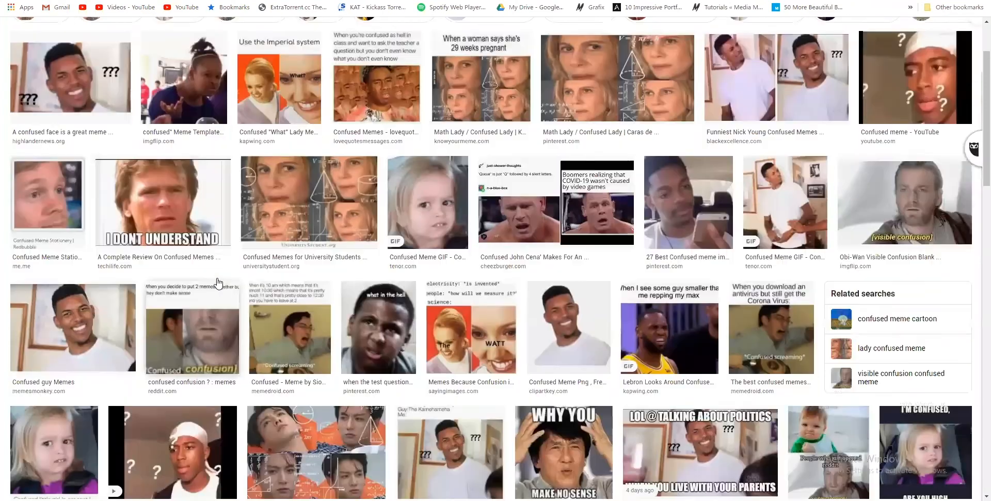
{"action": "scroll", "coordinate": [227, 287], "scroll_direction": "down", "scroll_amount": 4}
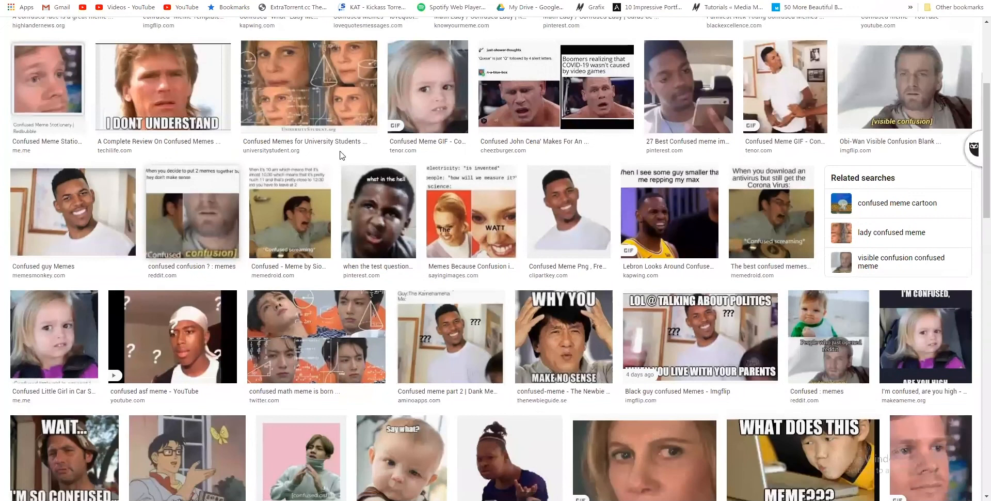
{"action": "scroll", "coordinate": [662, 176], "scroll_direction": "down", "scroll_amount": 2}
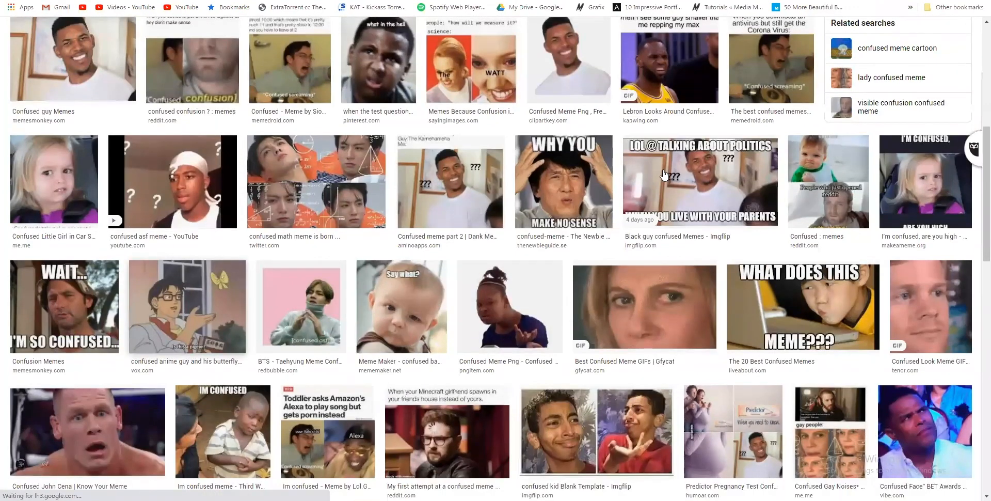
{"action": "left_click", "coordinate": [316, 180]}
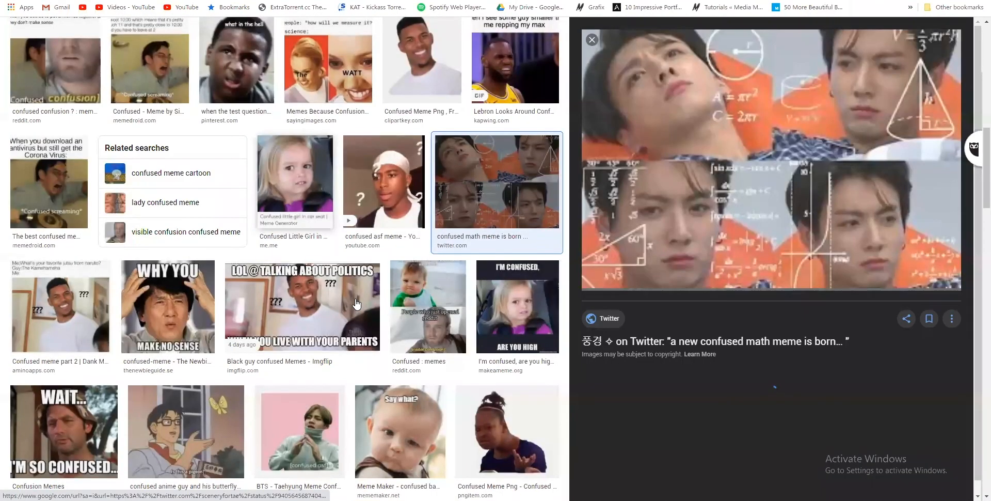
{"action": "scroll", "coordinate": [98, 67], "scroll_direction": "down", "scroll_amount": 3}
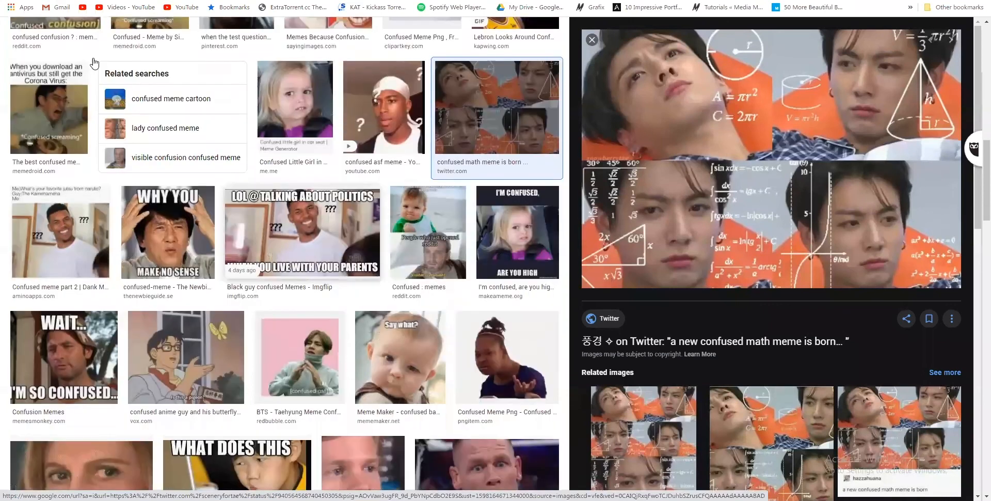
{"action": "scroll", "coordinate": [60, 41], "scroll_direction": "up", "scroll_amount": 10}
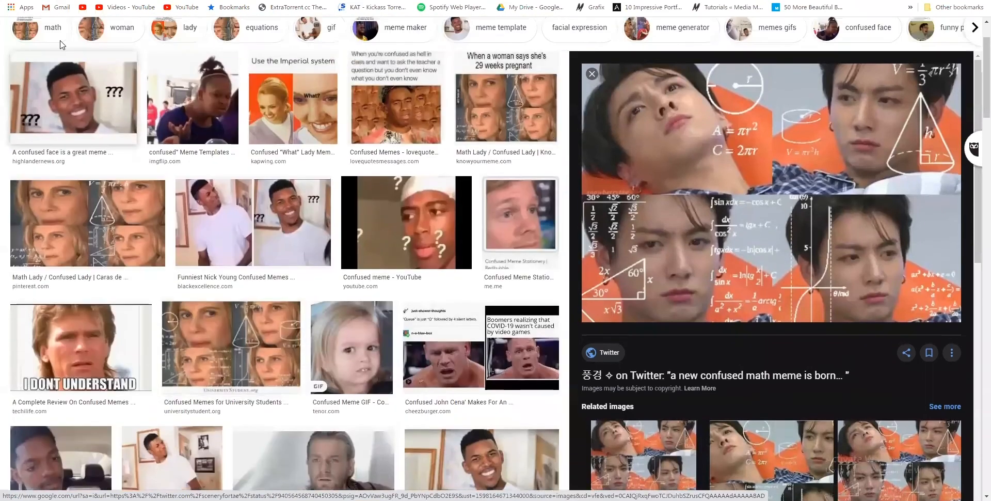
- Leave the image results and run a Google web search for "meme templates"
{"action": "key", "text": "alt+Left"}
{"action": "type", "text": "meme"}
{"action": "key", "text": "Down"}
{"action": "key", "text": "Down"}
{"action": "key", "text": "Down"}
{"action": "key", "text": "Down"}
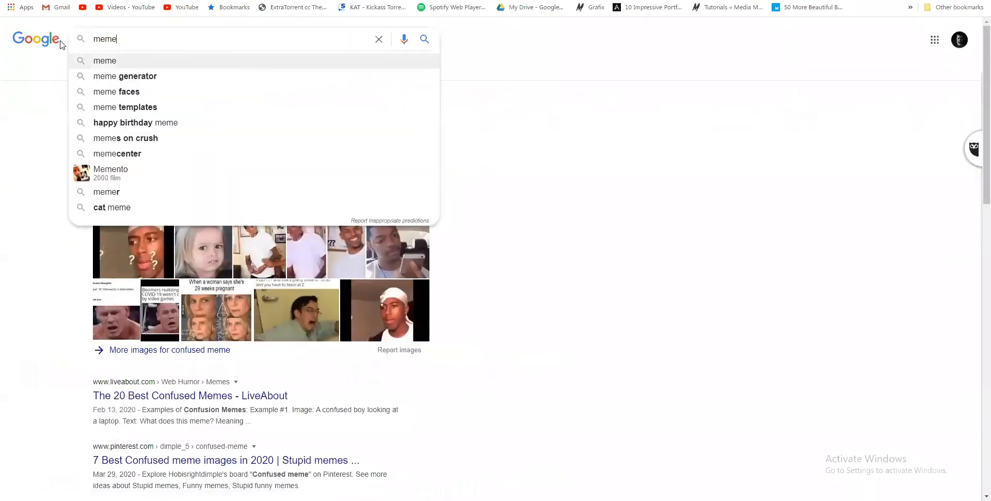
{"action": "key", "text": "Return"}
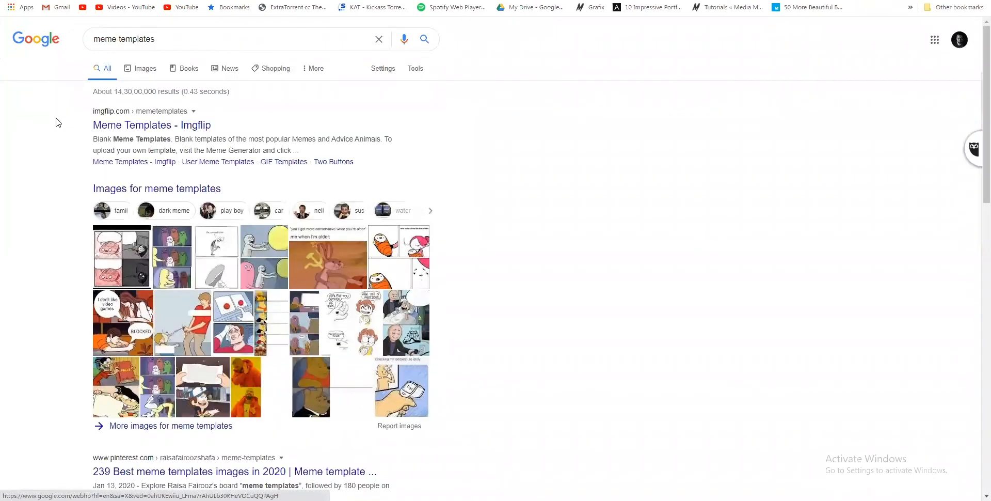
- Search Google for "meme generator" and open the Imgflip Meme Generator result
{"action": "left_click", "coordinate": [217, 43]}
{"action": "key", "text": "ctrl+shift+Left"}
{"action": "type", "text": "ge"}
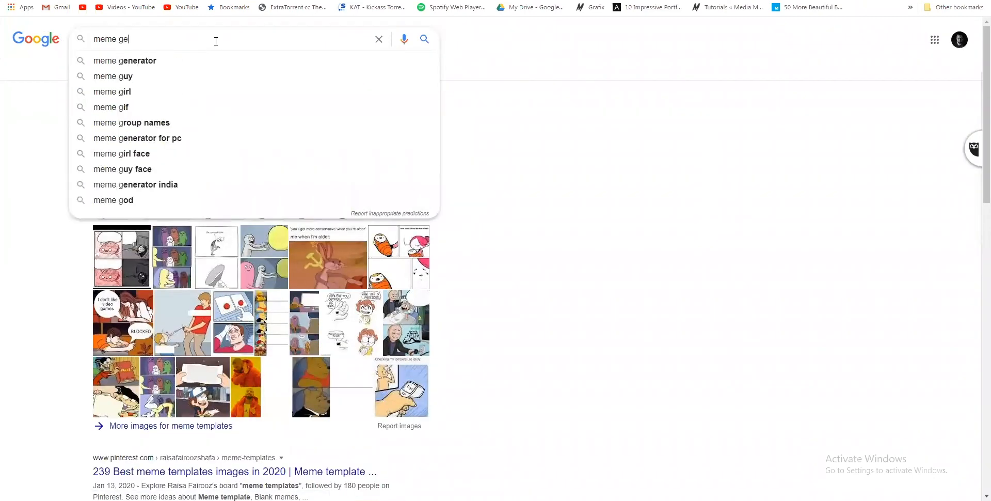
{"action": "type", "text": "nerator"}
{"action": "key", "text": "Return"}
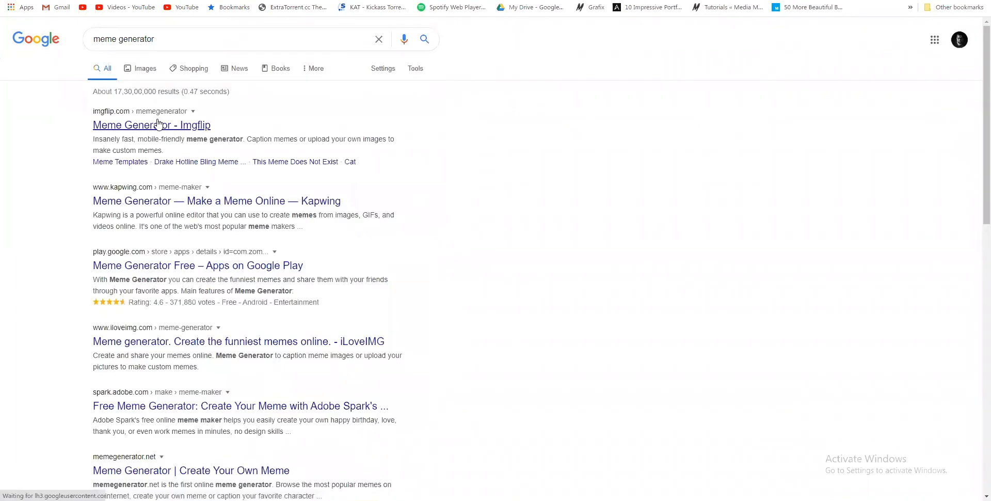
{"action": "left_click", "coordinate": [157, 133]}
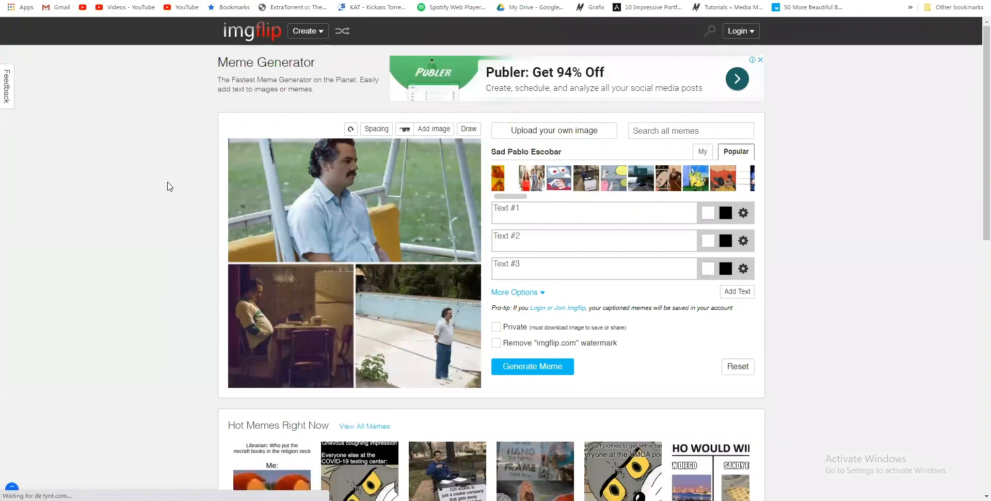
{"action": "scroll", "coordinate": [169, 187], "scroll_direction": "down", "scroll_amount": 3}
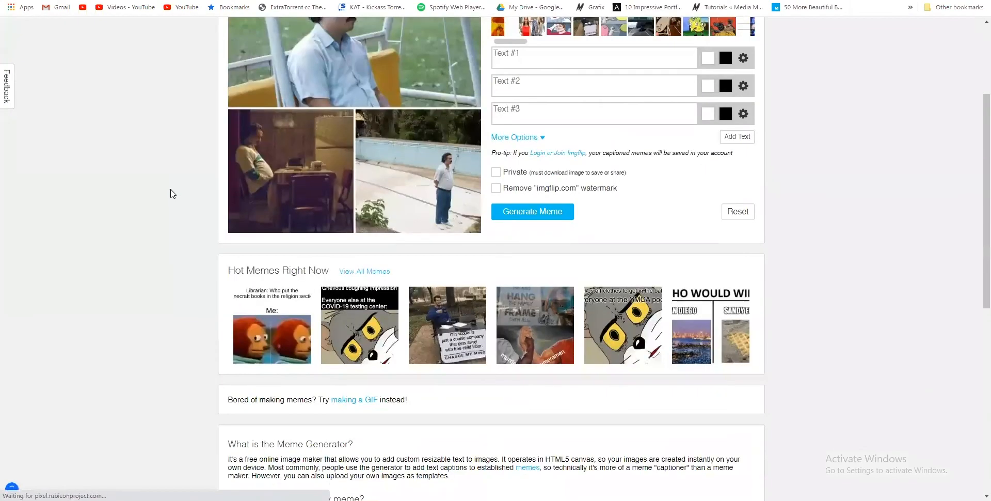
{"action": "scroll", "coordinate": [173, 194], "scroll_direction": "up", "scroll_amount": 3}
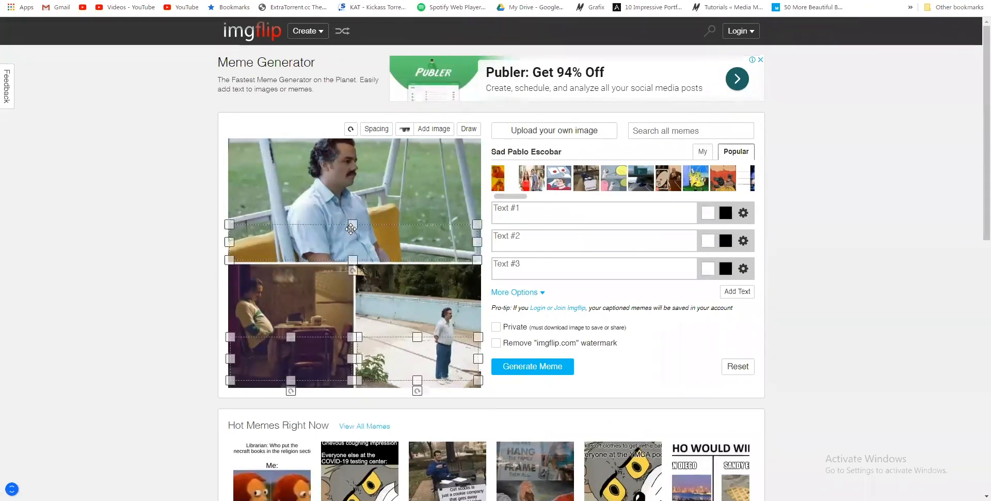
- Caption the first panel of the Sad Pablo Escobar meme "What the heck is Project Management?"
{"action": "left_click", "coordinate": [539, 214]}
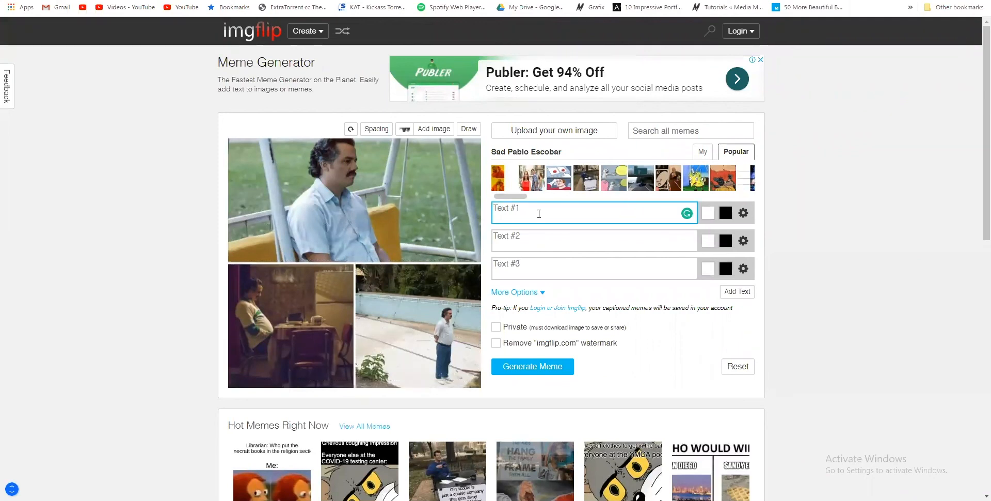
{"action": "type", "text": "Wjat"}
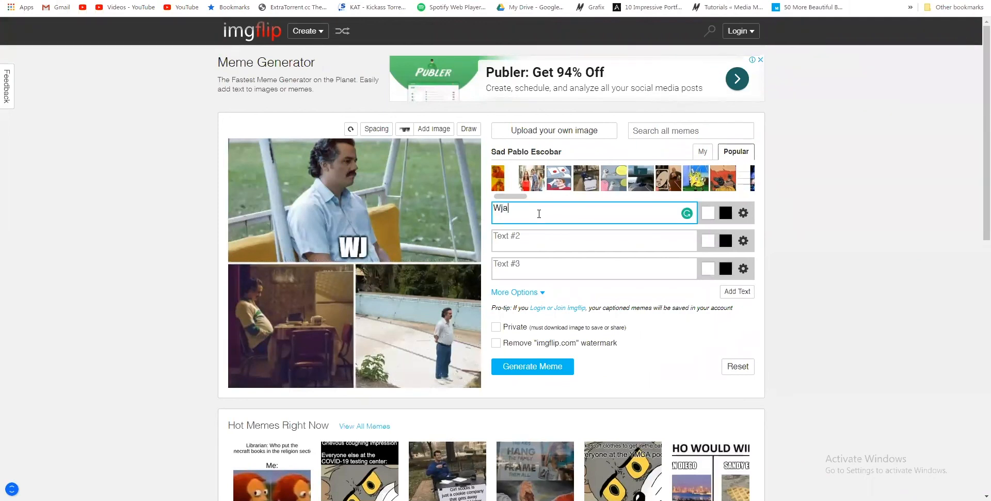
{"action": "key", "text": "BackSpace"}
{"action": "key", "text": "BackSpace"}
{"action": "key", "text": "BackSpace"}
{"action": "type", "text": "hat the "}
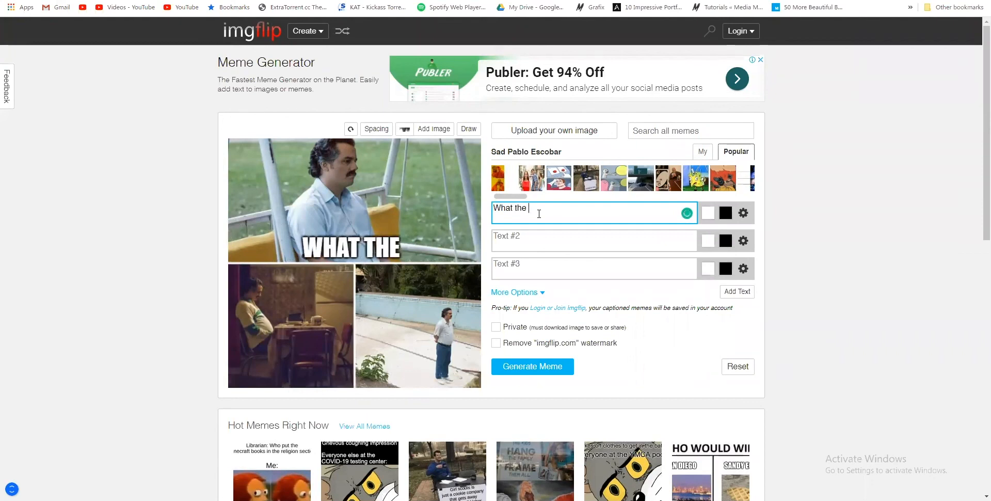
{"action": "type", "text": "heck is Pro"}
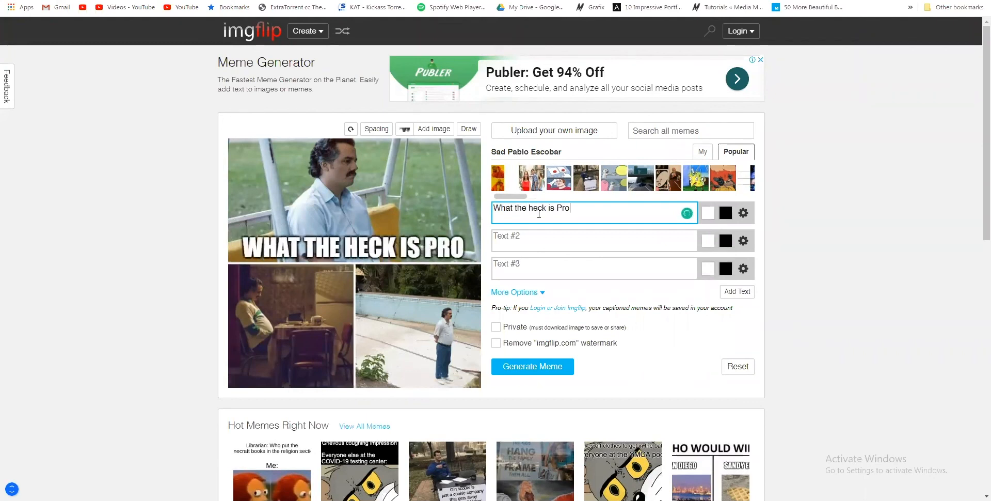
{"action": "type", "text": "ject Mana"}
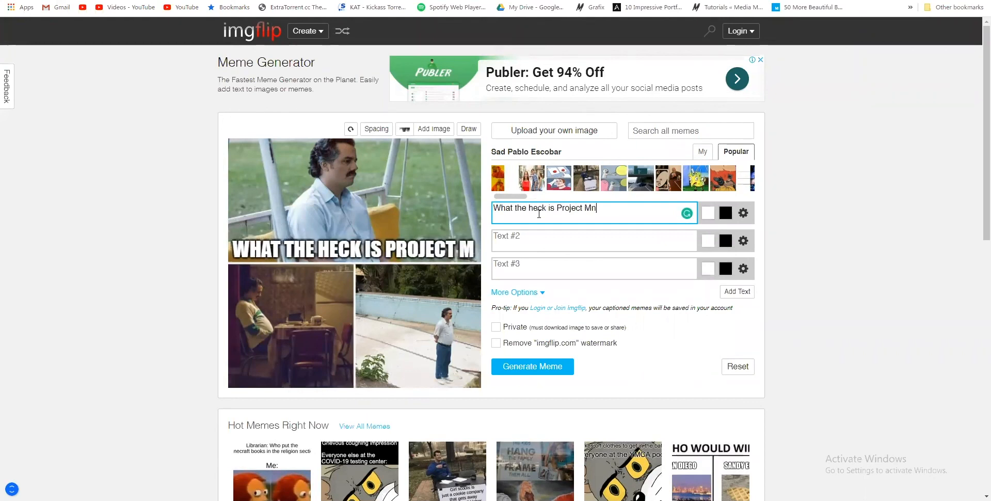
{"action": "key", "text": "BackSpace"}
{"action": "key", "text": "BackSpace"}
{"action": "type", "text": "anagement"}
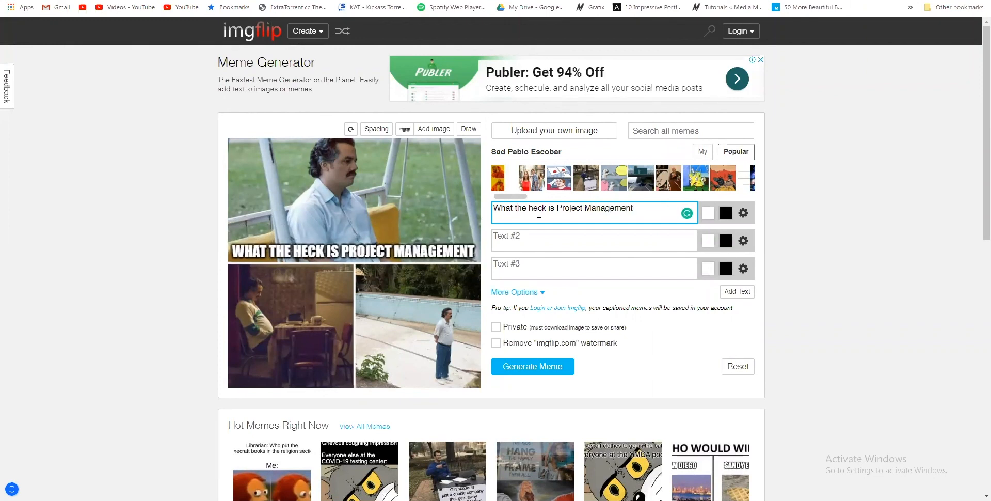
{"action": "type", "text": "!"}
{"action": "key", "text": "BackSpace"}
{"action": "type", "text": "?"}
- Caption the second panel of the meme "So many Tasks!"
{"action": "left_click", "coordinate": [522, 241]}
{"action": "type", "text": "So"}
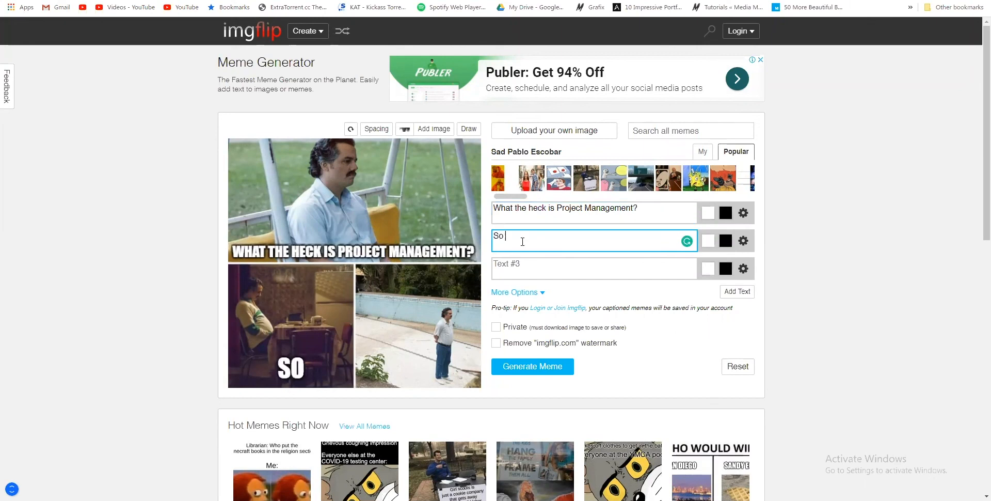
{"action": "type", "text": " m"}
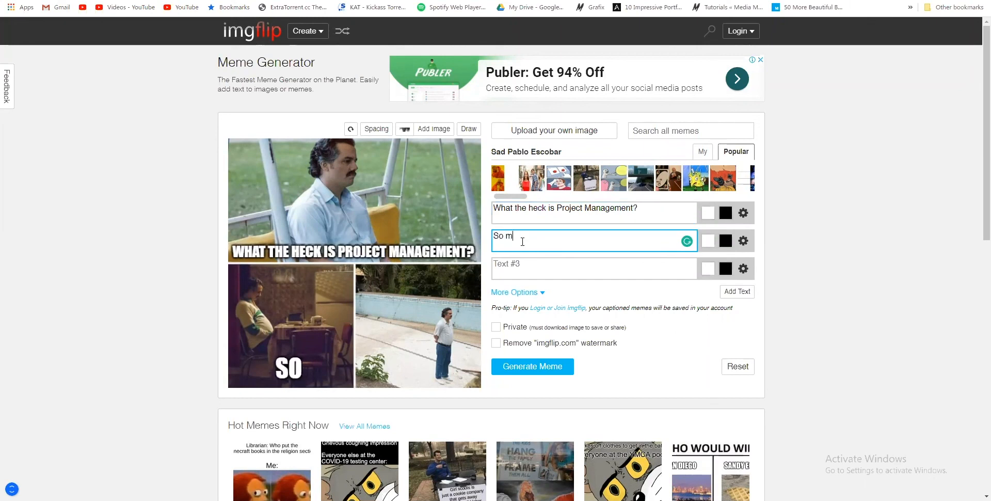
{"action": "type", "text": "any Tasks!"}
- Caption the third panel "Am i a noob?" and generate the meme
{"action": "left_click", "coordinate": [524, 268]}
{"action": "type", "text": "Am i am"}
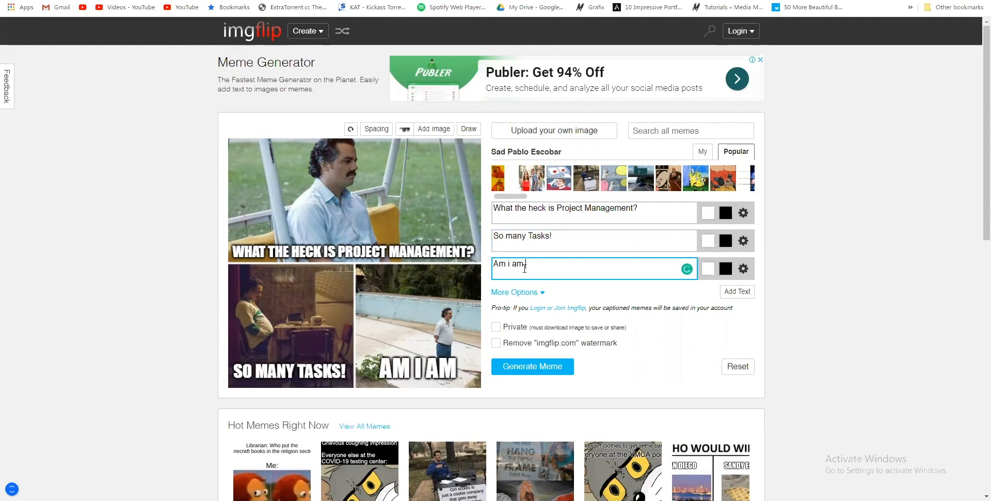
{"action": "key", "text": "BackSpace"}
{"action": "type", "text": "noob"}
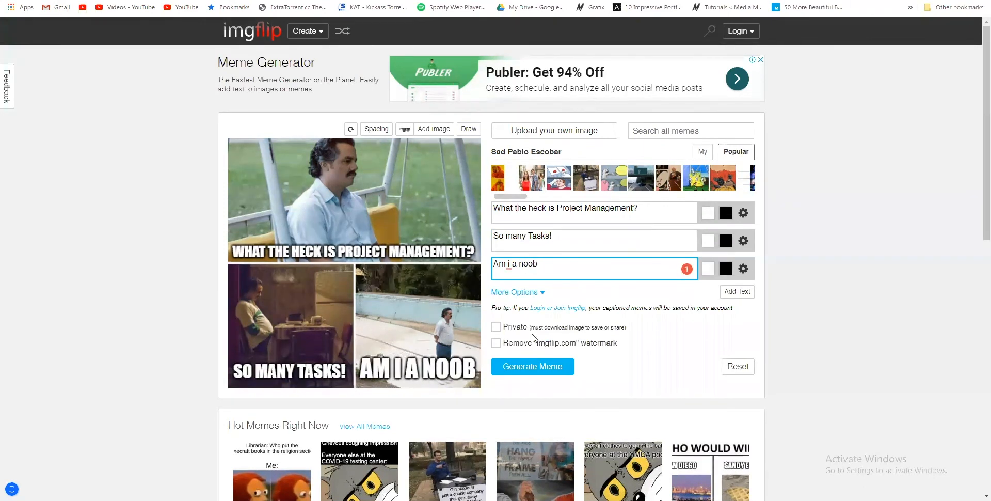
{"action": "type", "text": "?"}
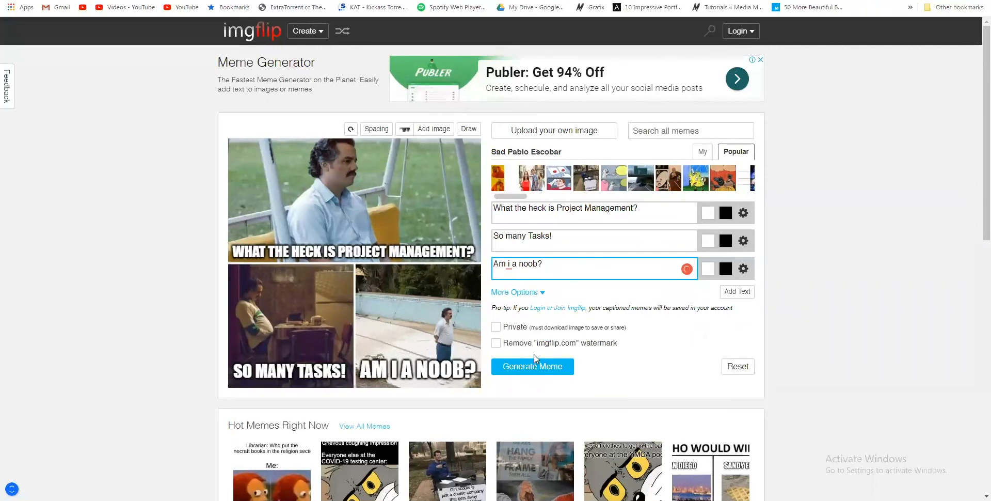
{"action": "left_click", "coordinate": [533, 362]}
{"action": "left_click", "coordinate": [516, 368]}
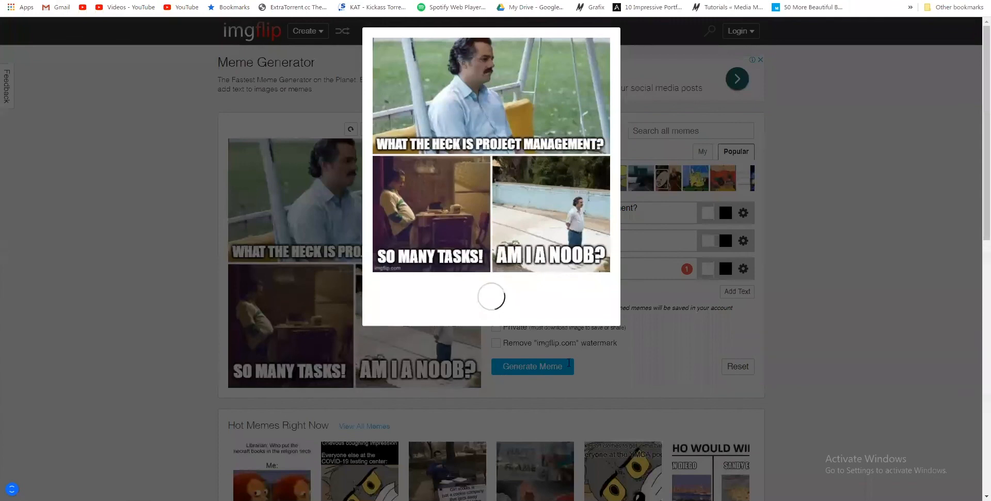
- Open the generated meme image in its own tab and save it as the JPG file 4cbeho
{"action": "right_click", "coordinate": [492, 175]}
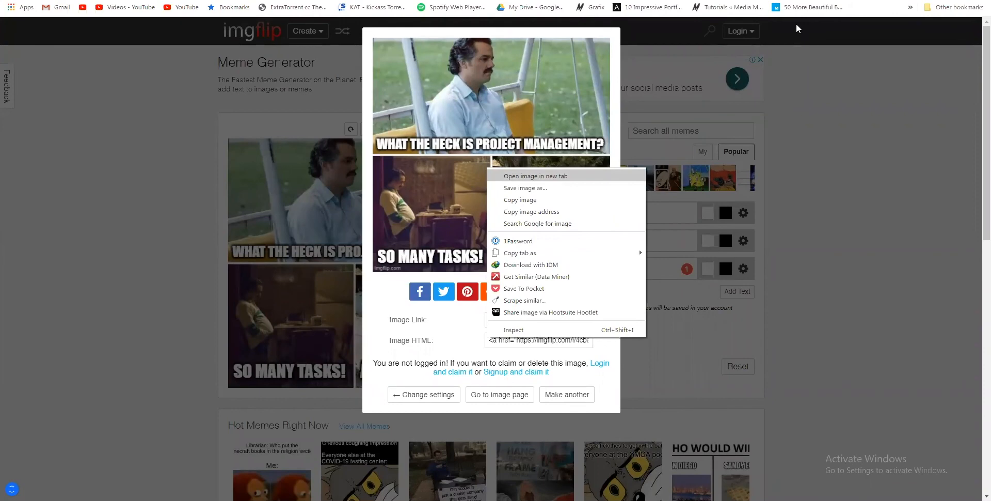
{"action": "left_click", "coordinate": [534, 223]}
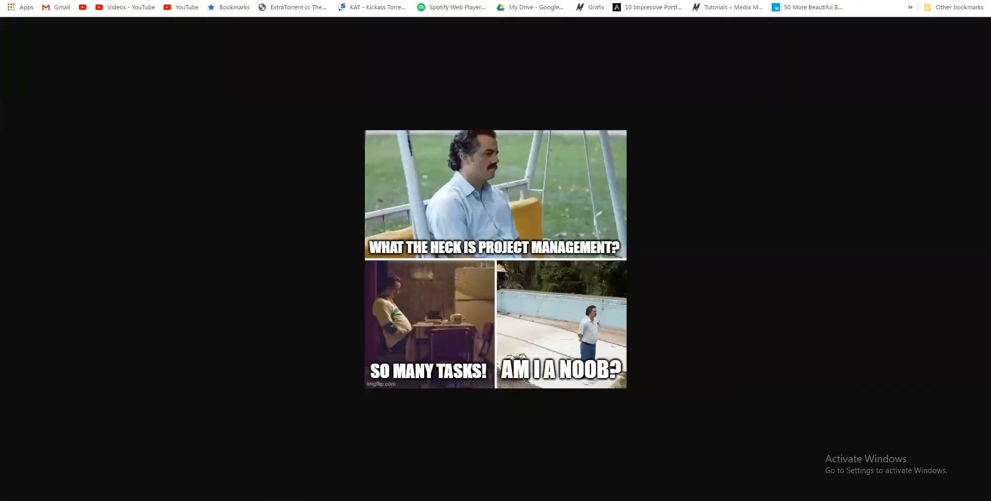
{"action": "key", "text": "ctrl+s"}
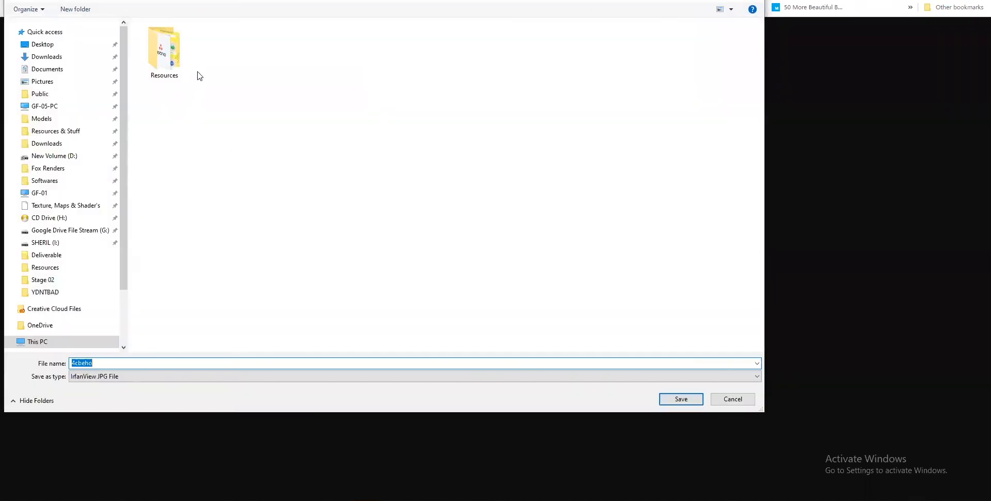
{"action": "left_click", "coordinate": [687, 398]}
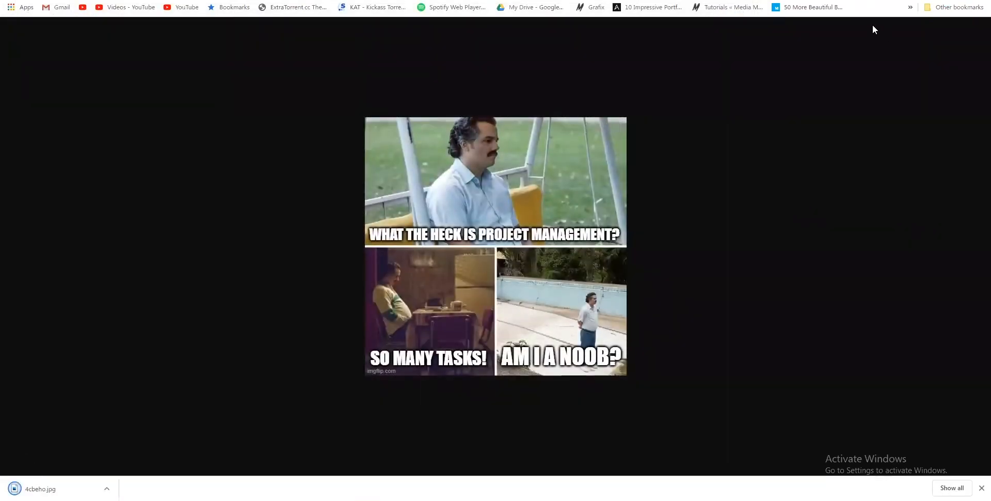
{"action": "key", "text": "ctrl+w"}
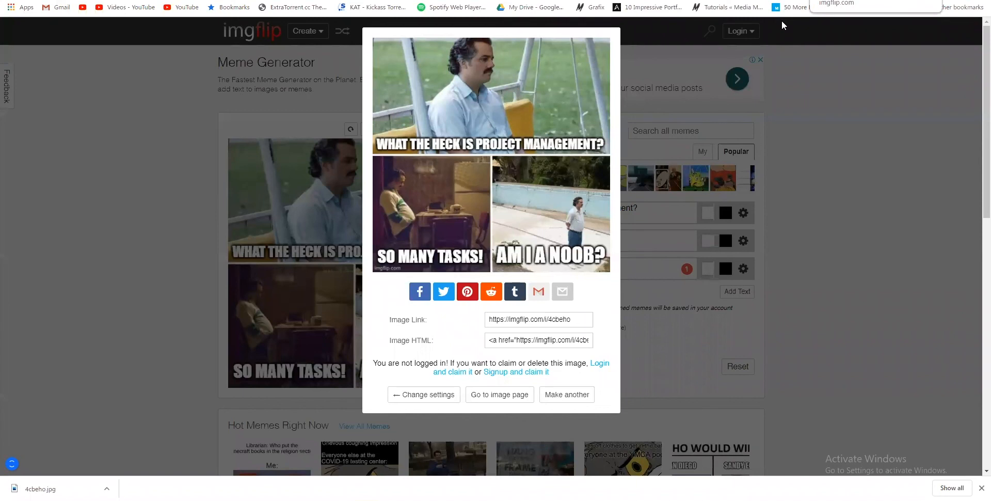
- Switch to the Trello board and open the Dafuq "PMP" "Agile" "Scrum" "Sprint" card in the Single Posts list
{"action": "key", "text": "ctrl+Tab"}
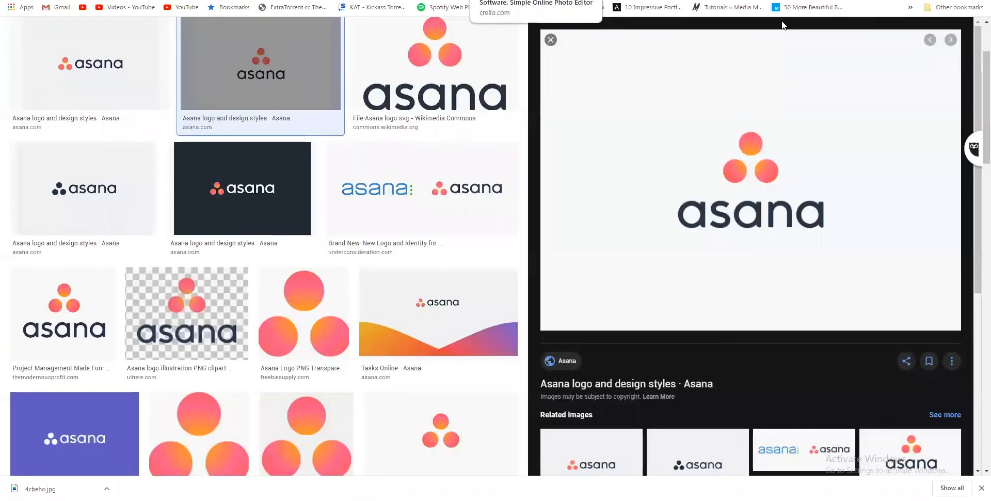
{"action": "key", "text": "ctrl+Tab"}
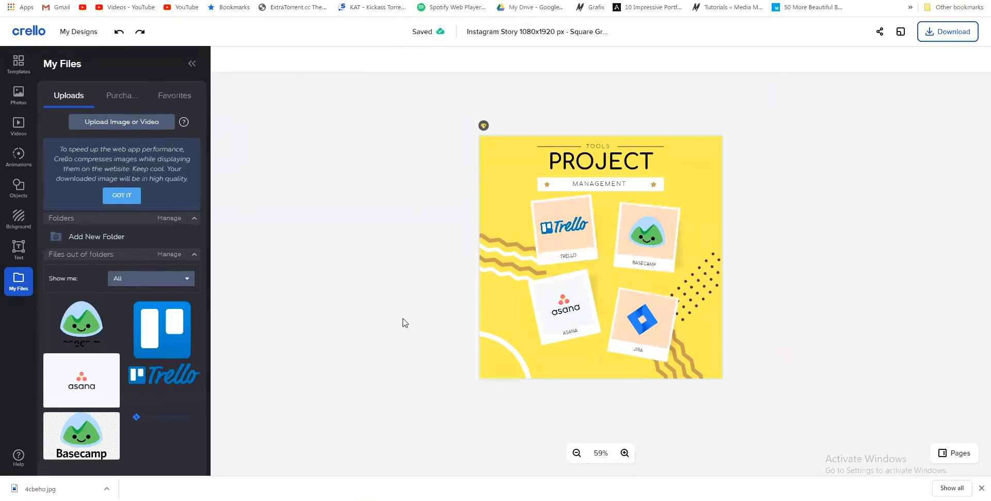
{"action": "key", "text": "alt+Tab"}
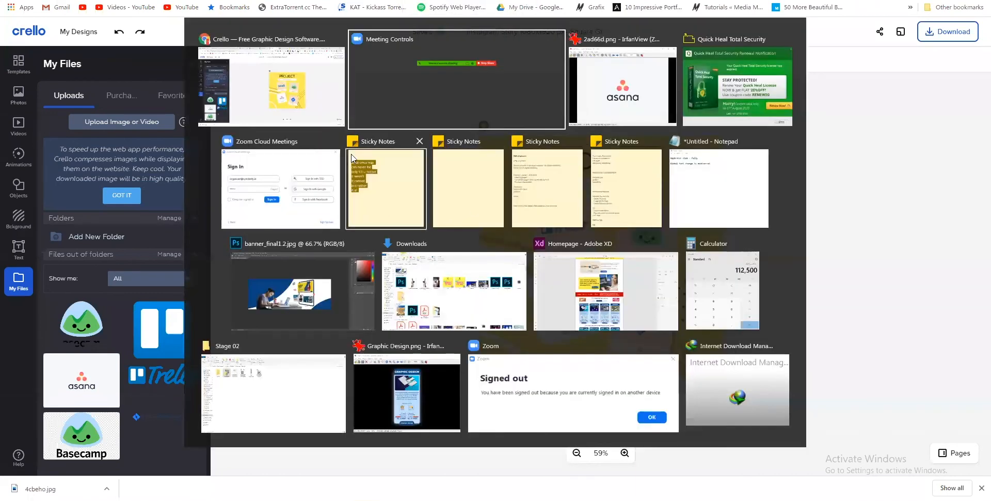
{"action": "left_click", "coordinate": [298, 115]}
{"action": "left_click", "coordinate": [382, 1]}
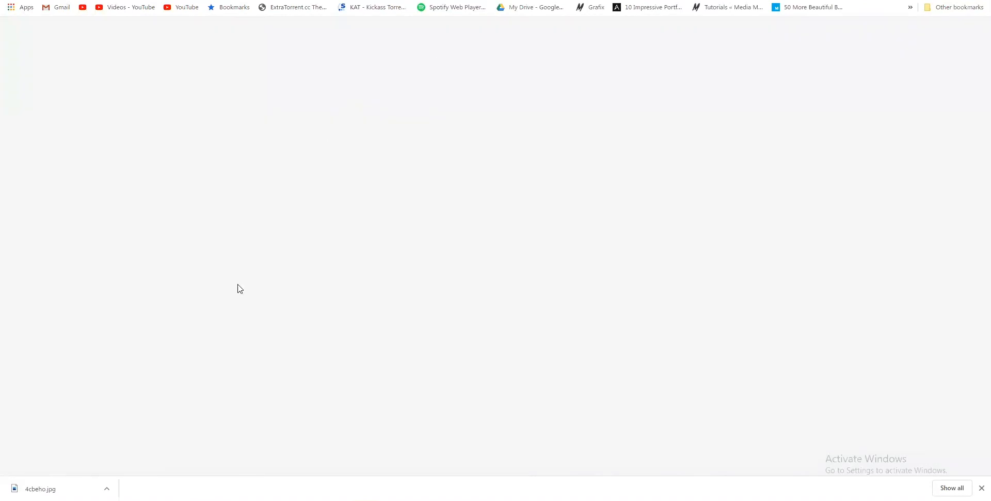
{"action": "scroll", "coordinate": [277, 408], "scroll_direction": "down", "scroll_amount": 1}
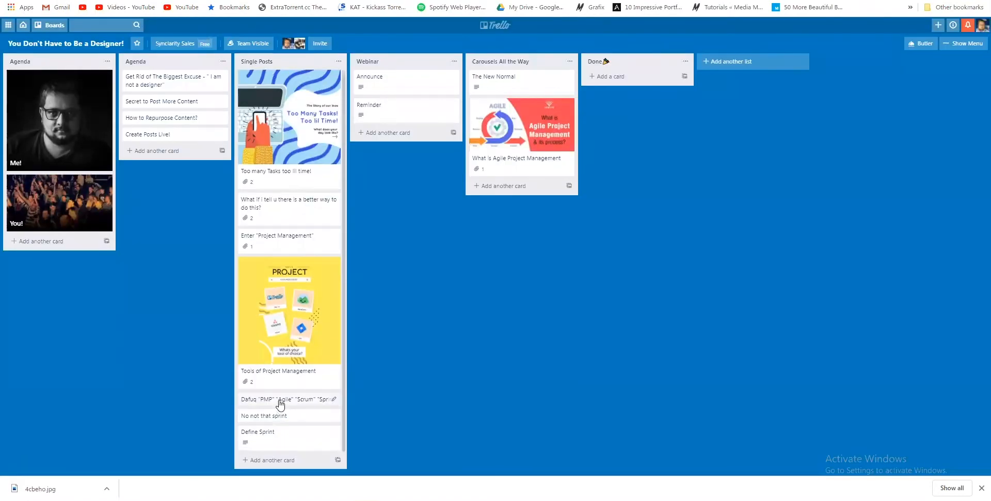
{"action": "left_click", "coordinate": [278, 400]}
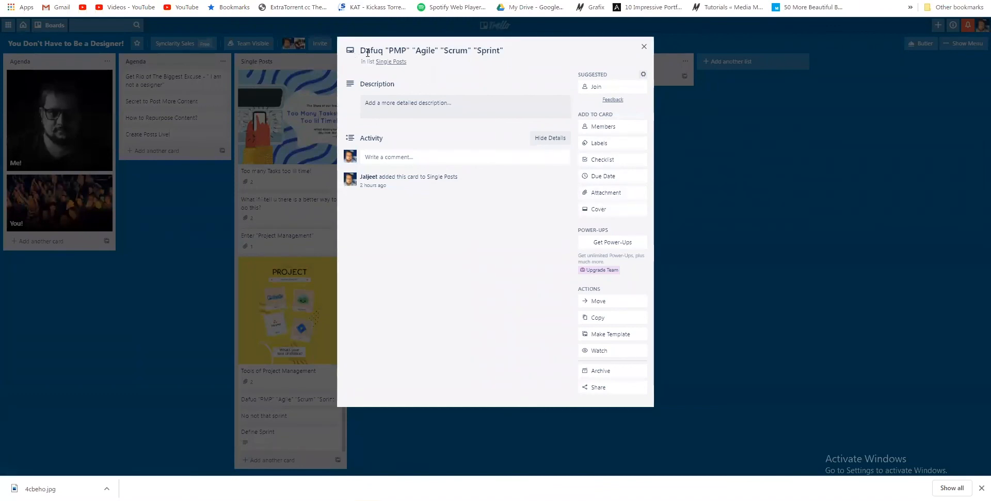
- Attach the 4cbeho meme image from the computer to the card and close the card
{"action": "left_click", "coordinate": [594, 192]}
{"action": "left_click", "coordinate": [597, 226]}
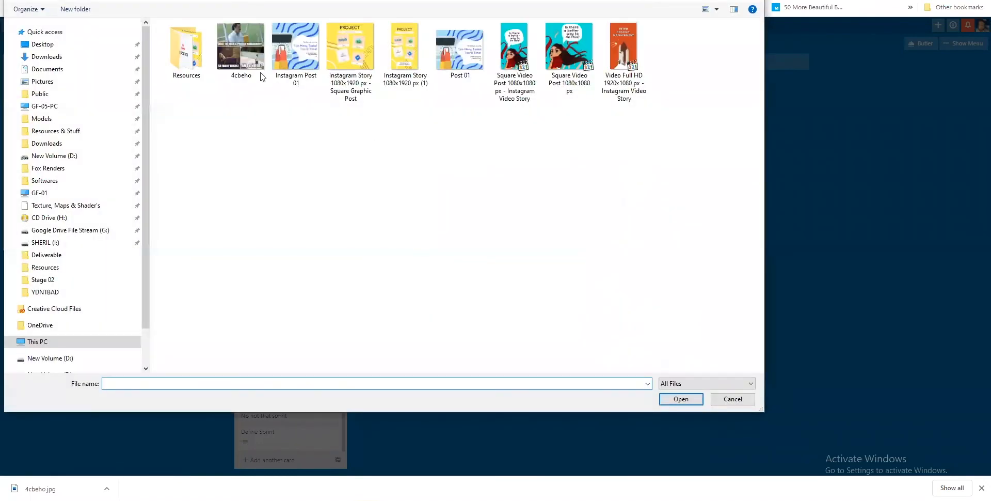
{"action": "left_click", "coordinate": [258, 74]}
{"action": "double_click", "coordinate": [243, 77]}
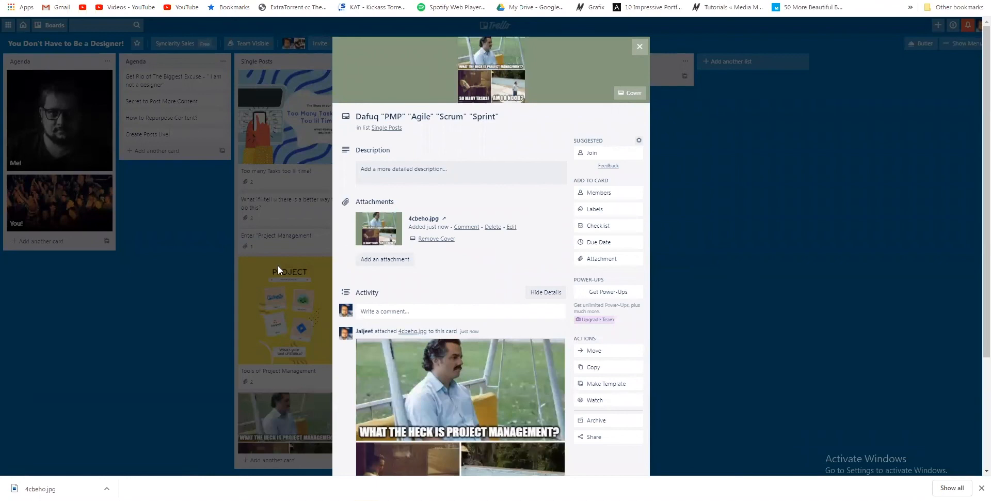
{"action": "left_click", "coordinate": [199, 328]}
{"action": "scroll", "coordinate": [276, 336], "scroll_direction": "down", "scroll_amount": 2}
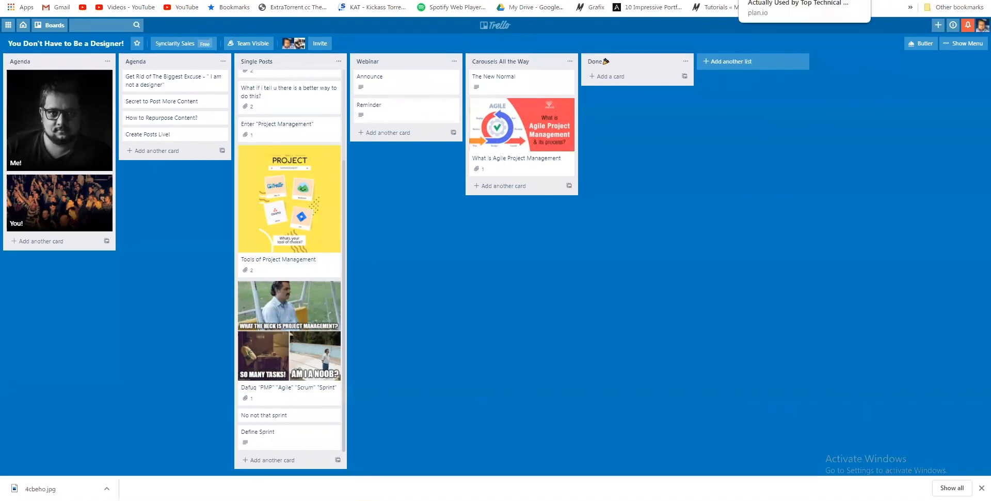
- Search Google Images for "sprint" and open the Men's Journal photo of a sprinting runner, "How to Sprint Off Your Weight"
{"action": "key", "text": "ctrl+Tab"}
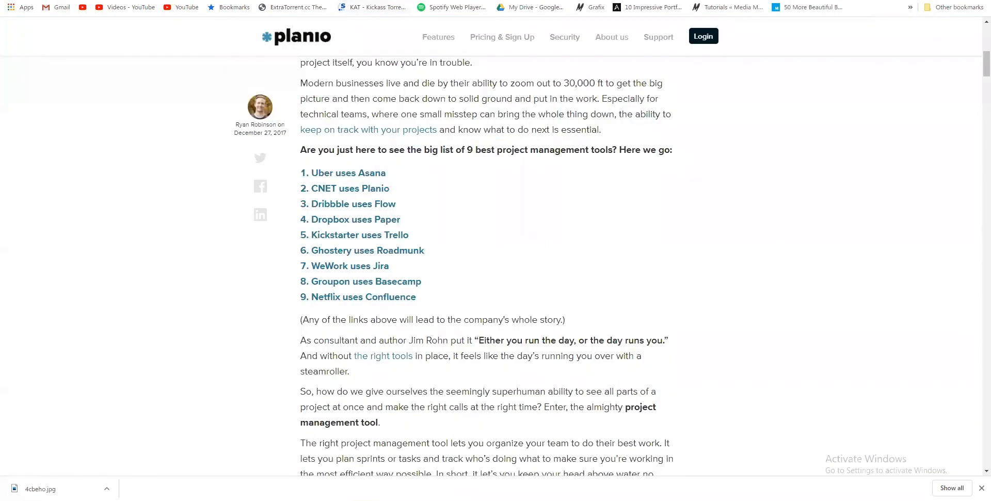
{"action": "type", "text": "sprint"}
{"action": "key", "text": "Return"}
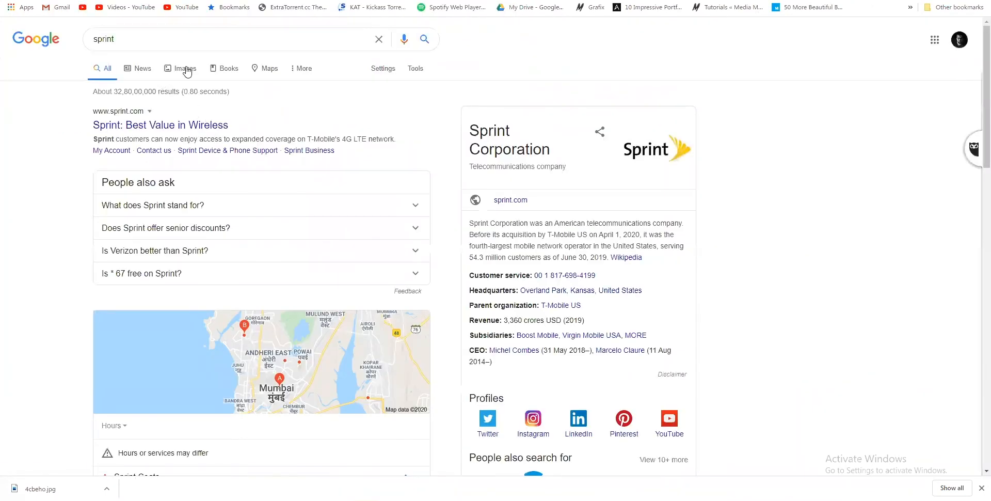
{"action": "left_click", "coordinate": [186, 69]}
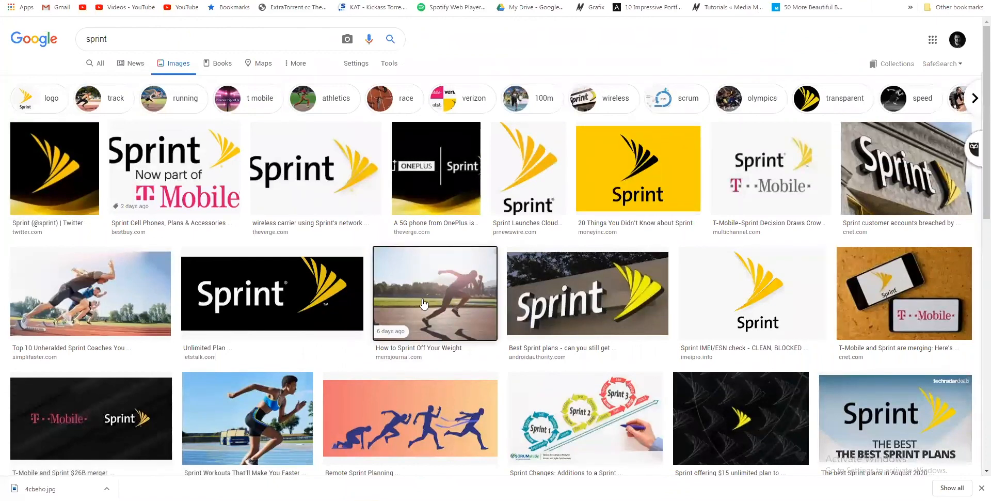
{"action": "left_click", "coordinate": [447, 304]}
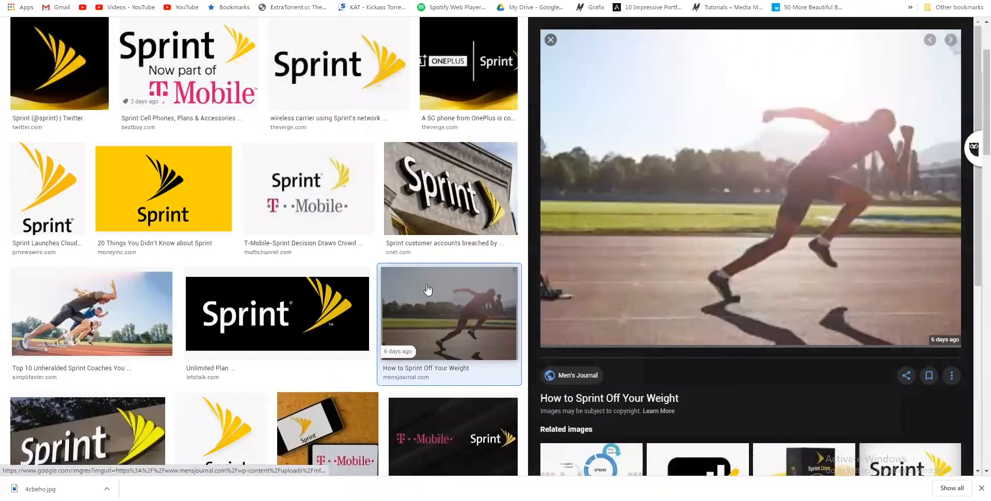
{"action": "key", "text": "Left"}
{"action": "key", "text": "Right"}
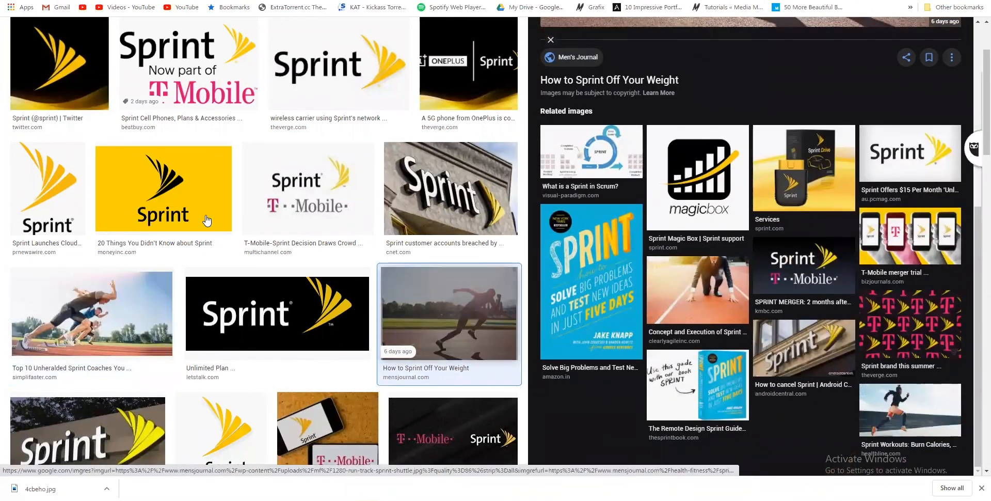
{"action": "scroll", "coordinate": [81, 215], "scroll_direction": "down", "scroll_amount": 1}
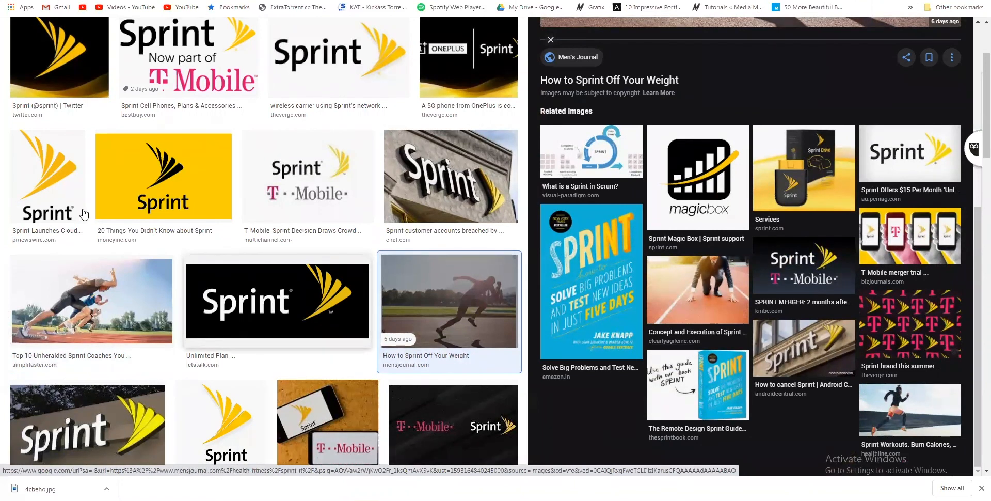
{"action": "scroll", "coordinate": [124, 227], "scroll_direction": "down", "scroll_amount": 5}
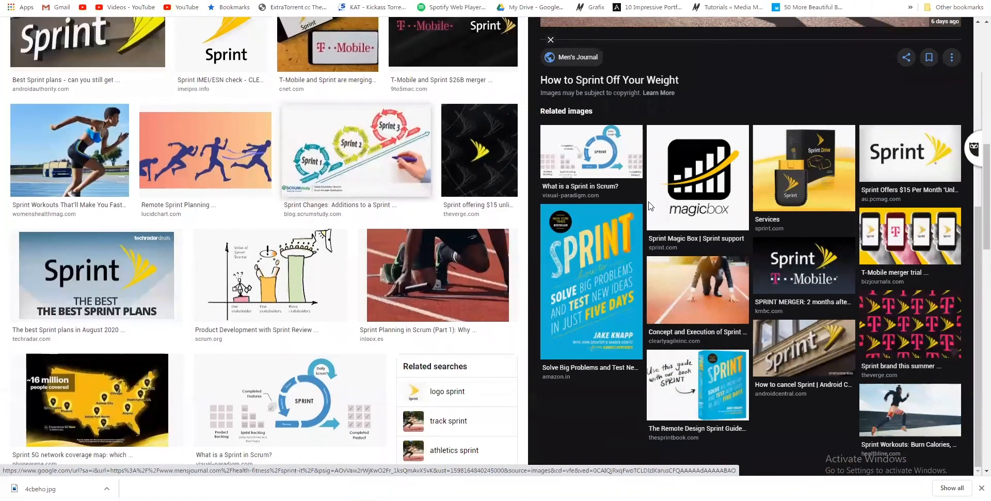
{"action": "key", "text": "alt+Left"}
{"action": "right_click", "coordinate": [661, 217]}
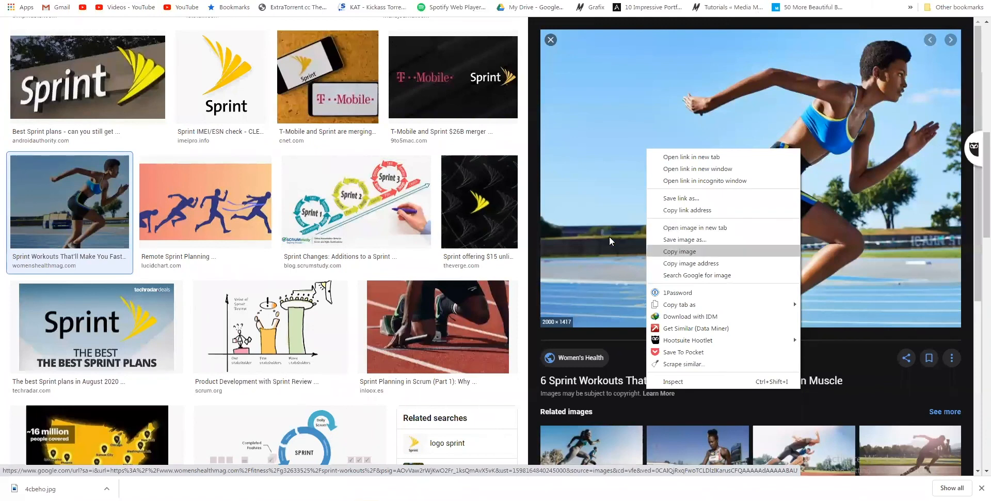
{"action": "left_click", "coordinate": [671, 240]}
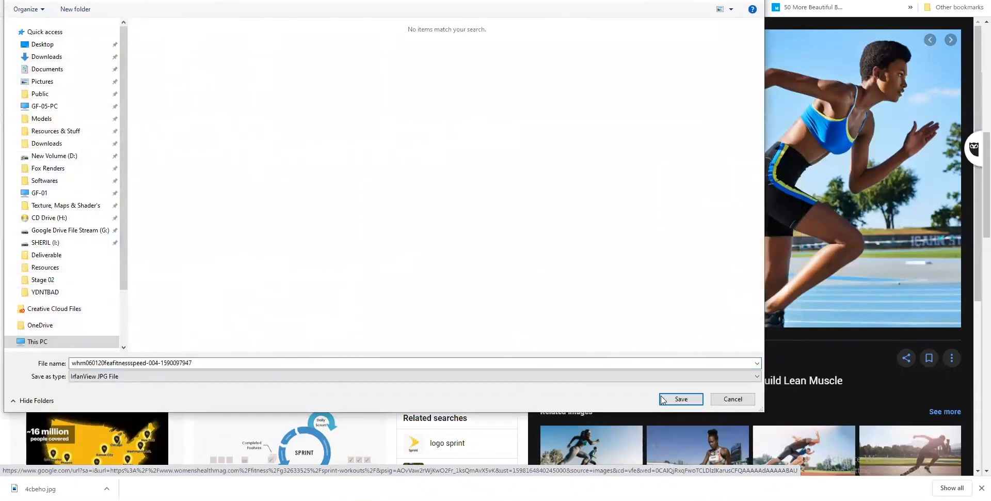
{"action": "left_click", "coordinate": [683, 400]}
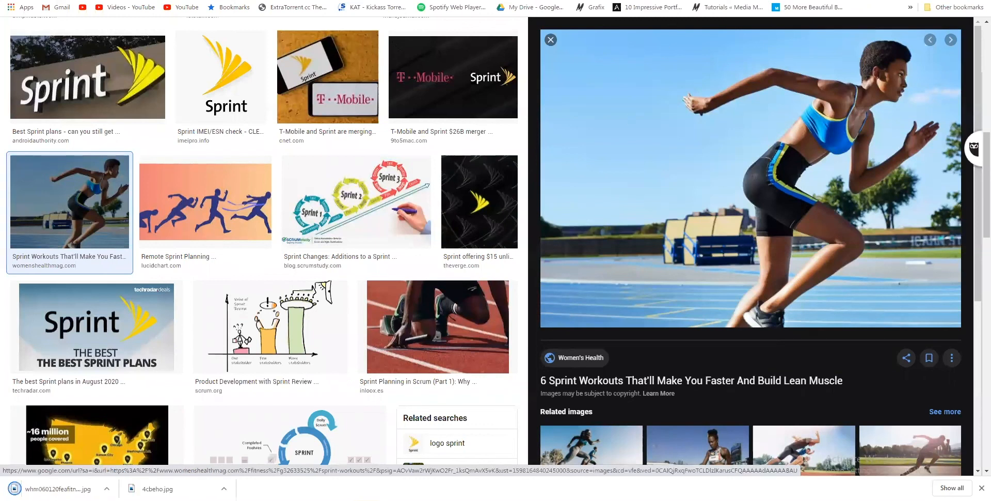
- Compare the Men's Journal and Women's Health sprinting photos by viewing their enlarged previews alternately
{"action": "scroll", "coordinate": [343, 252], "scroll_direction": "up", "scroll_amount": 2}
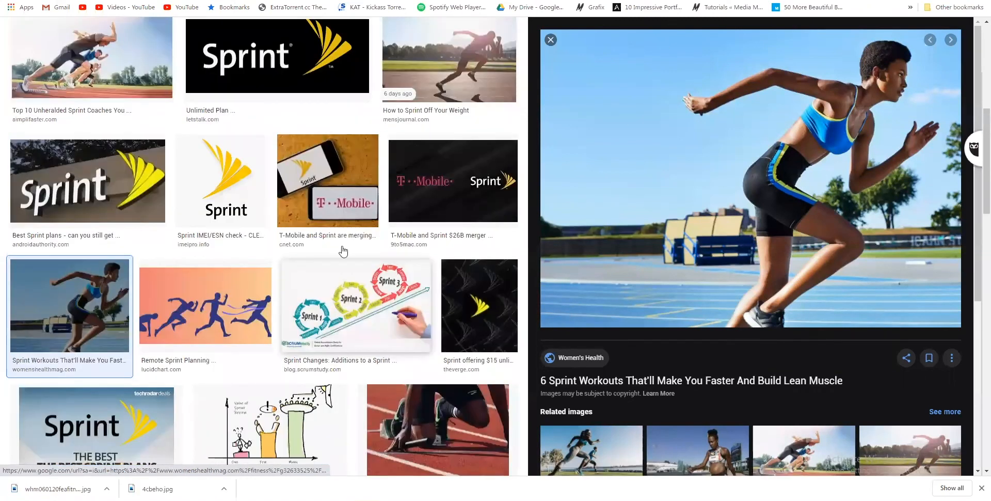
{"action": "scroll", "coordinate": [693, 263], "scroll_direction": "up", "scroll_amount": 5}
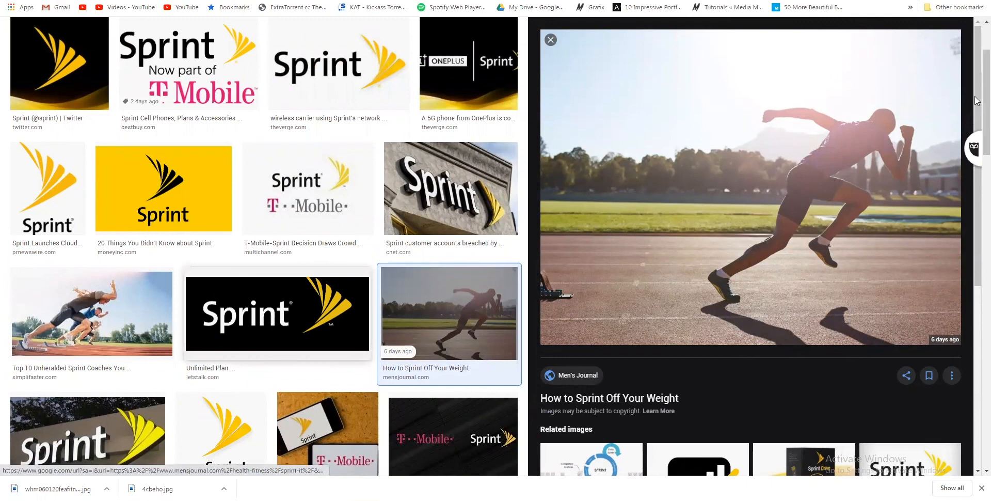
{"action": "scroll", "coordinate": [273, 236], "scroll_direction": "down", "scroll_amount": 4}
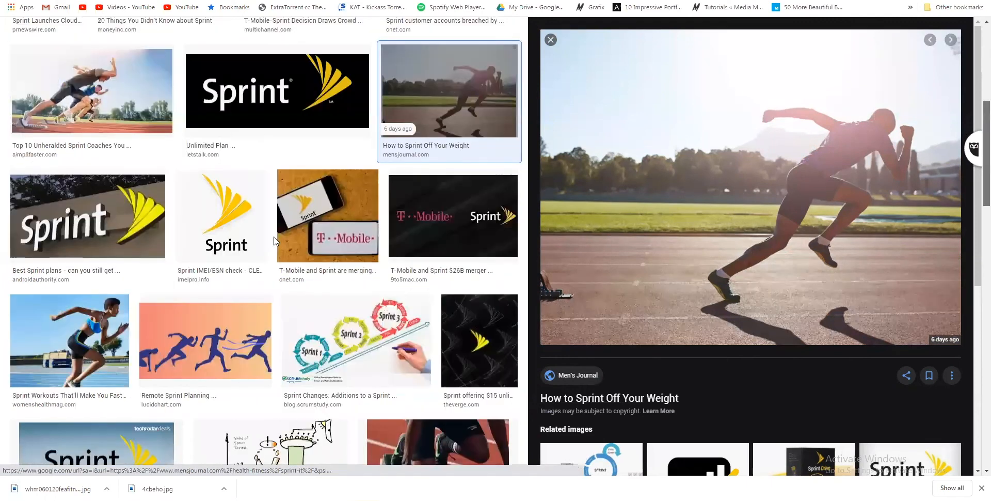
{"action": "scroll", "coordinate": [74, 229], "scroll_direction": "down", "scroll_amount": 2}
{"action": "left_click", "coordinate": [99, 251]}
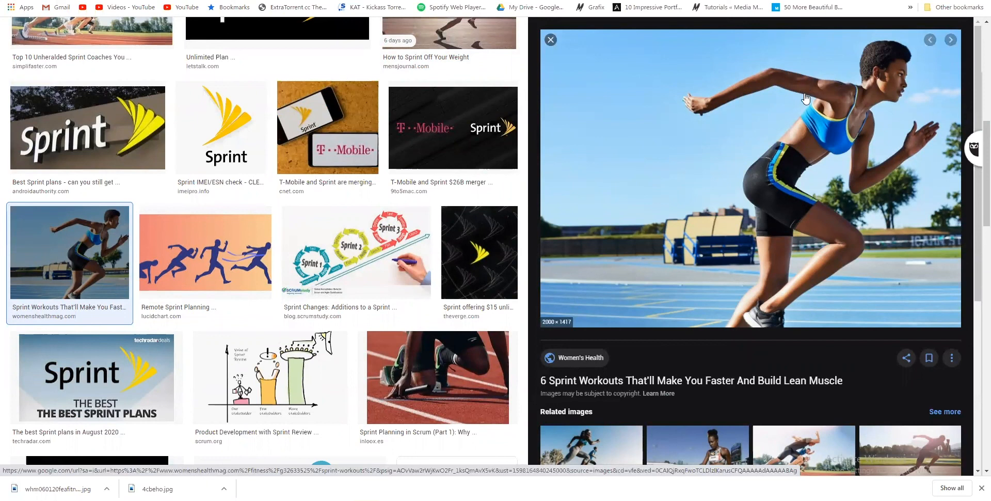
{"action": "scroll", "coordinate": [805, 98], "scroll_direction": "up", "scroll_amount": 2}
{"action": "left_click", "coordinate": [454, 114]}
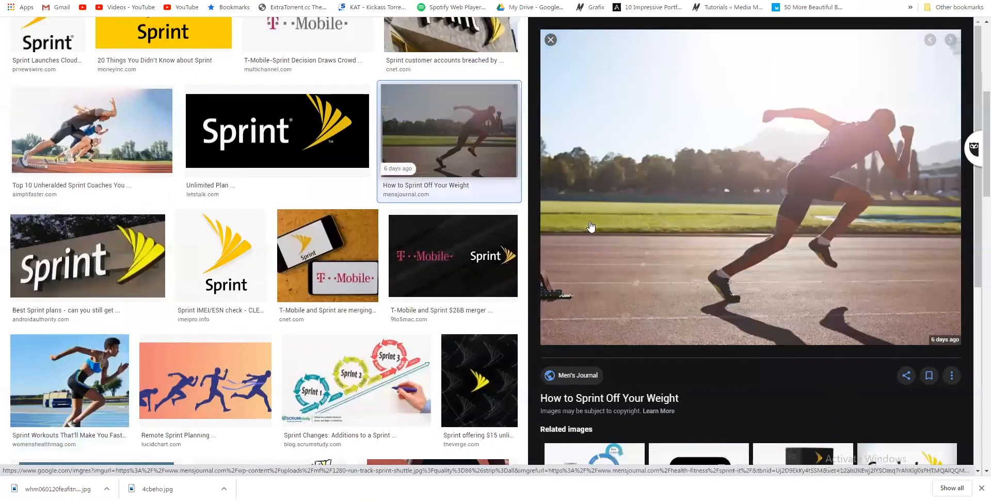
{"action": "left_click", "coordinate": [81, 382]}
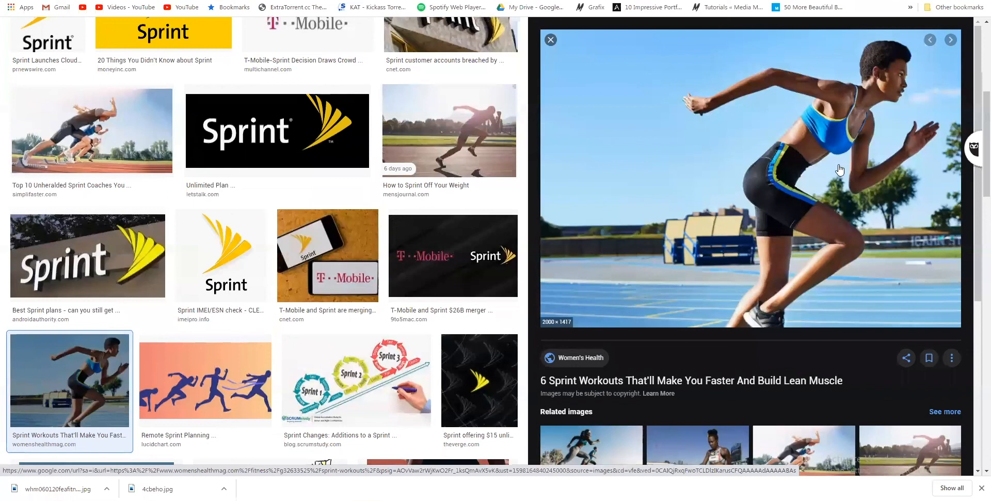
{"action": "key", "text": "alt+Left"}
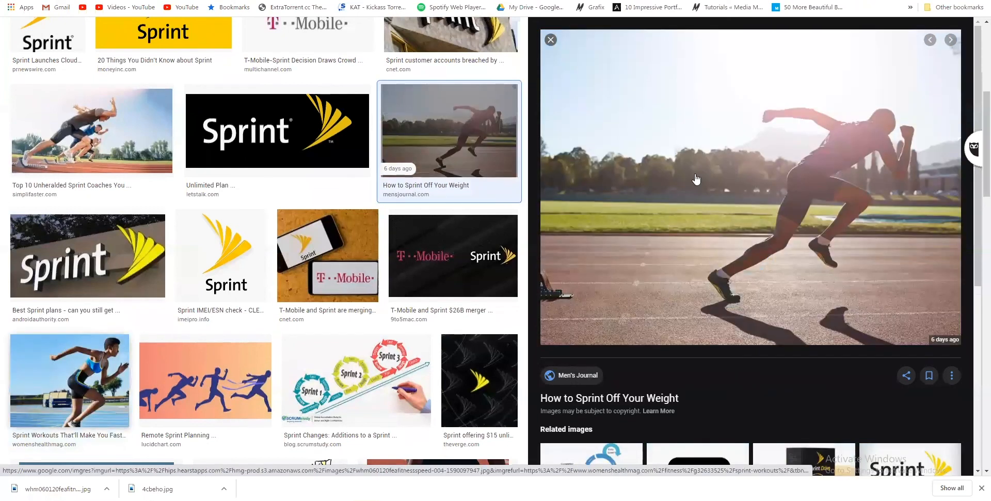
{"action": "key", "text": "alt+Right"}
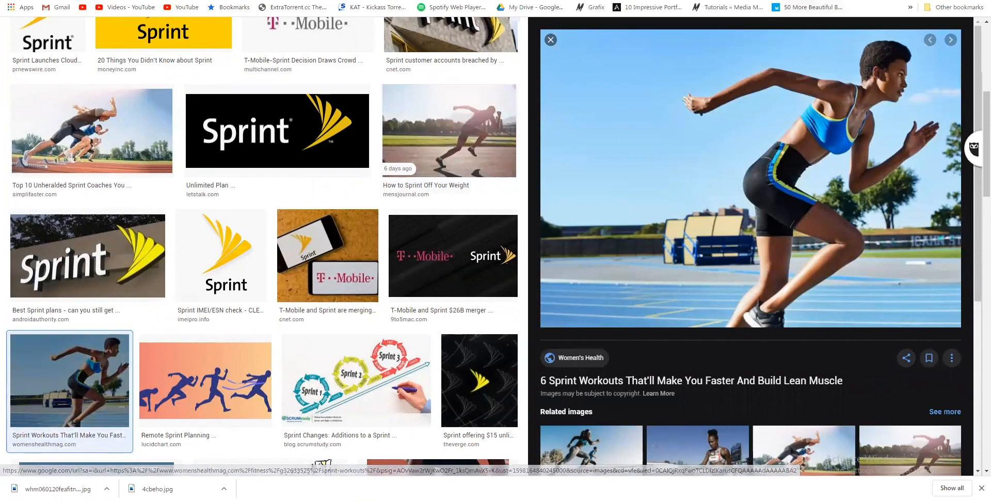
- Switch to Crello, start a blank 1080x1080 px Instagram Post, and place the uploaded Women's Health runner photo on it
{"action": "left_click", "coordinate": [408, 1]}
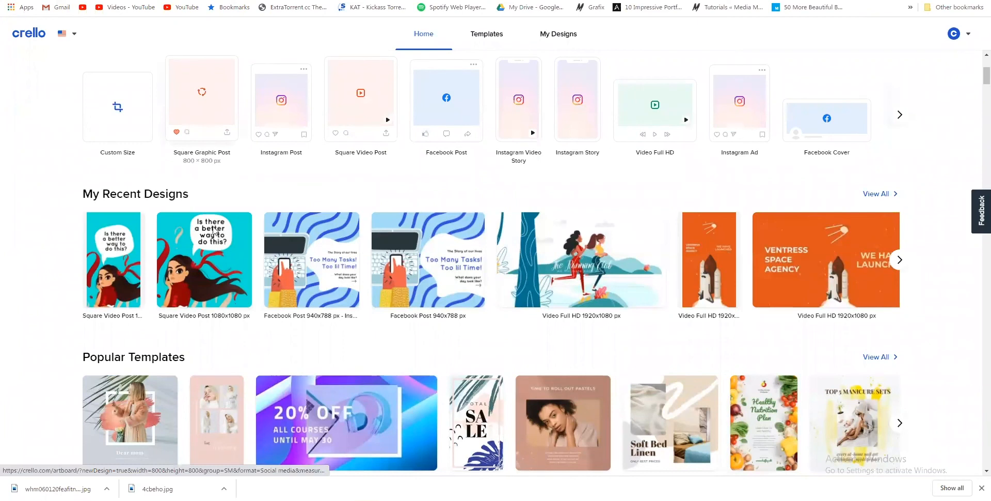
{"action": "left_click", "coordinate": [213, 231]}
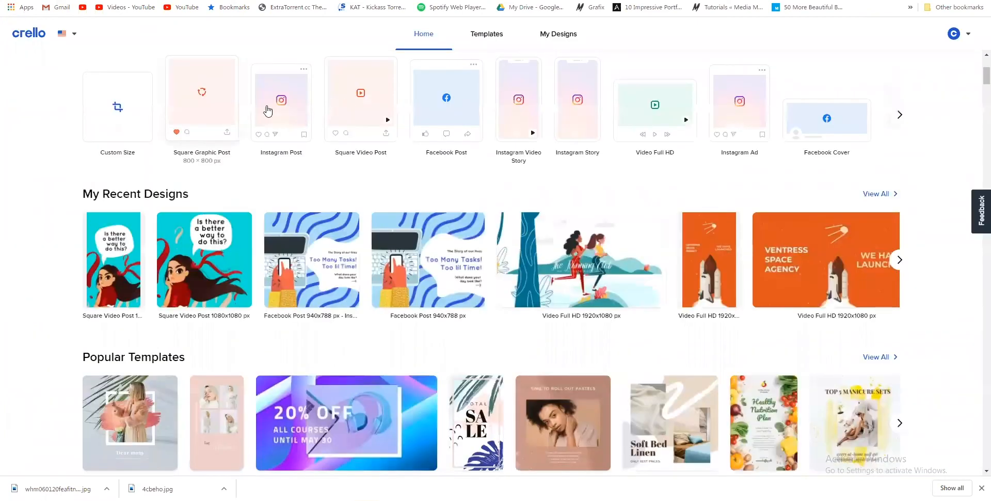
{"action": "left_click", "coordinate": [234, 127]}
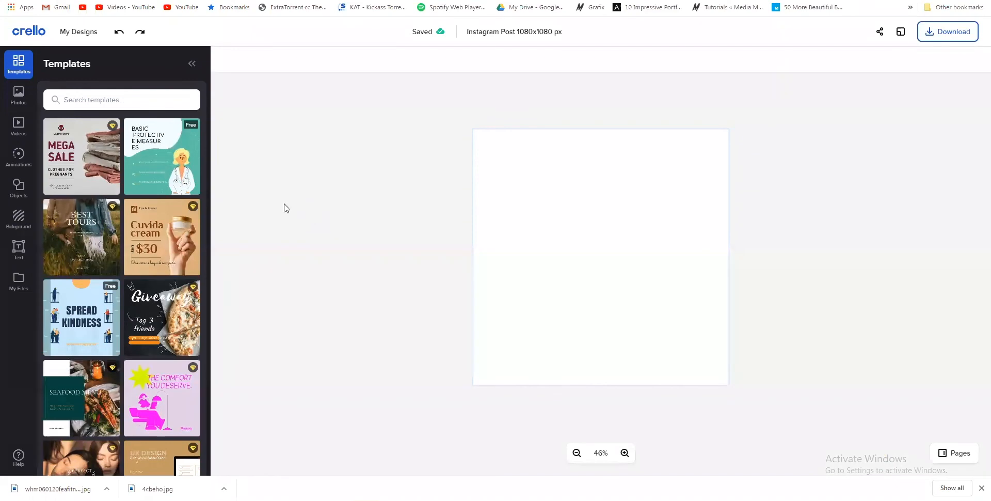
{"action": "left_click", "coordinate": [121, 122]}
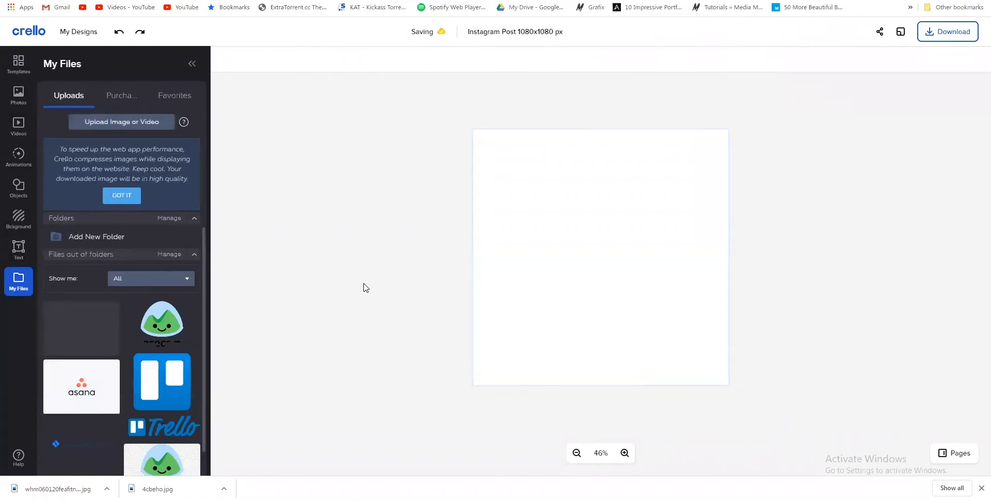
{"action": "left_click", "coordinate": [85, 316]}
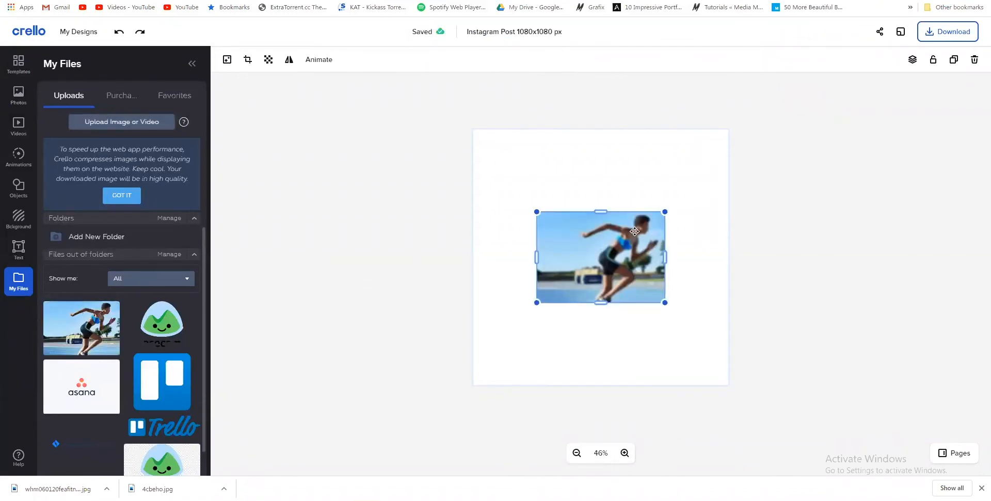
- Enlarge and reposition the runner photo so it covers the whole square canvas with the runner's head and torso in frame
{"action": "left_click_drag", "start_coordinate": [663, 211], "coordinate": [767, 111]}
{"action": "left_click_drag", "start_coordinate": [684, 191], "coordinate": [629, 191]}
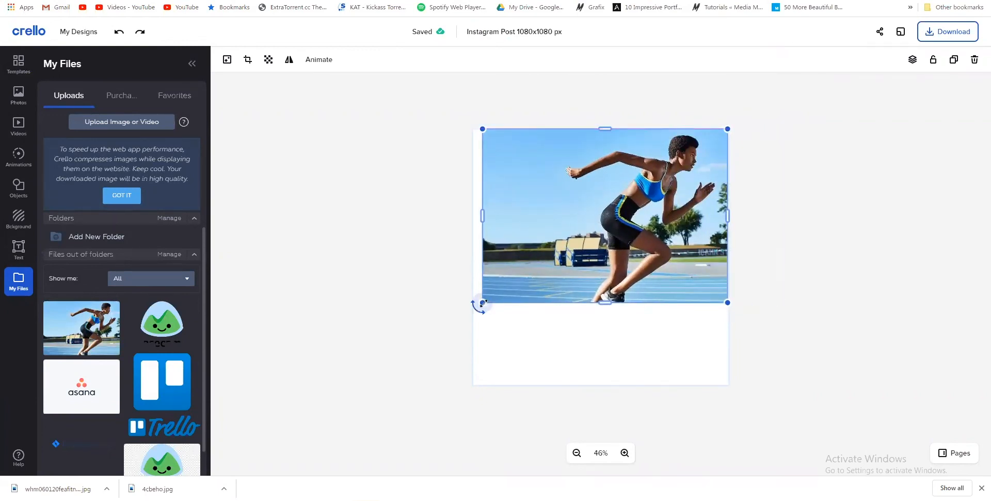
{"action": "left_click_drag", "start_coordinate": [481, 303], "coordinate": [365, 385]}
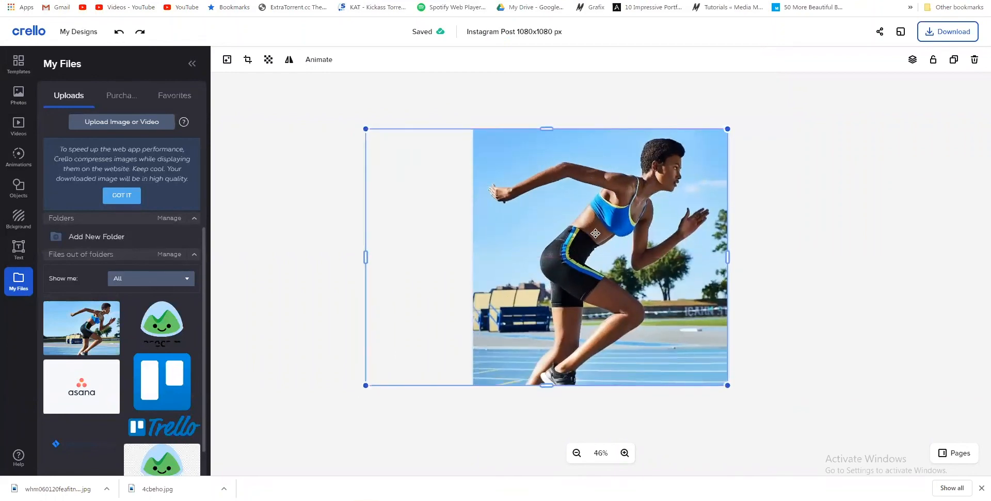
{"action": "left_click_drag", "start_coordinate": [640, 187], "coordinate": [639, 207]}
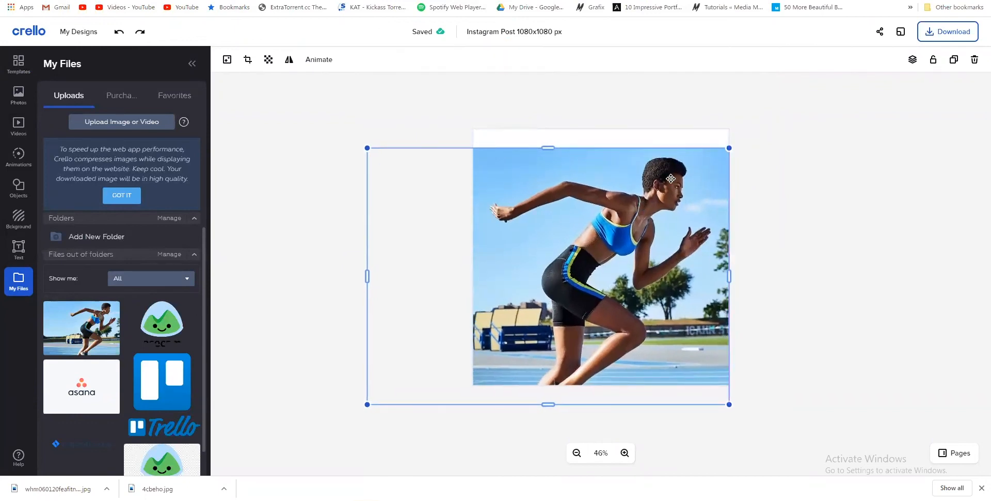
{"action": "left_click_drag", "start_coordinate": [729, 148], "coordinate": [754, 131]}
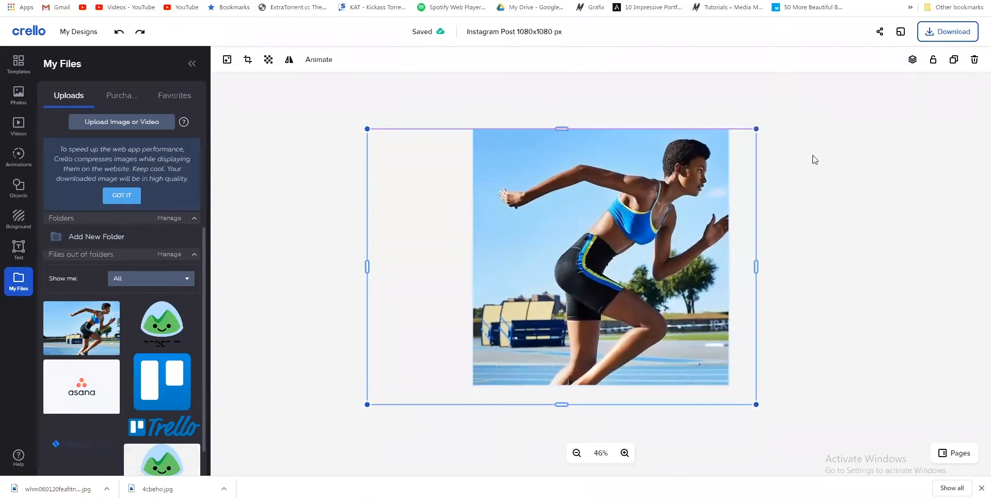
{"action": "left_click", "coordinate": [782, 172]}
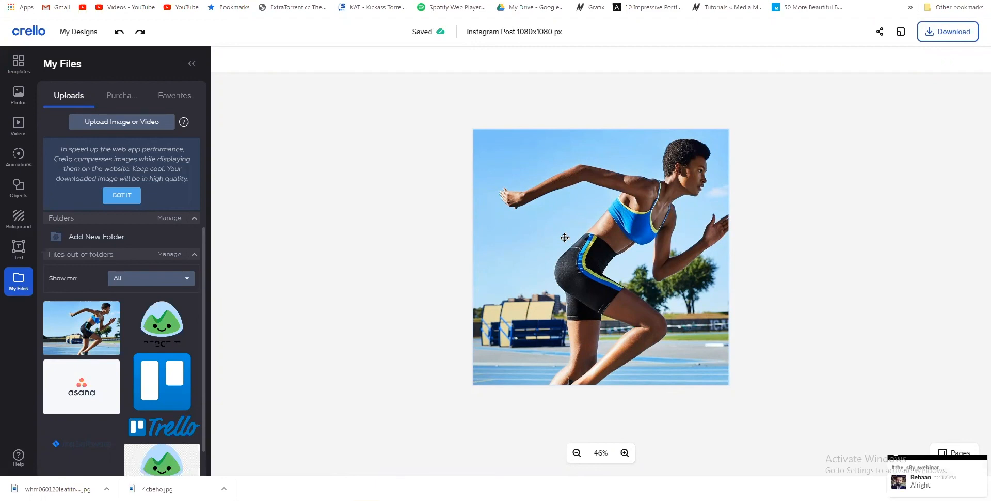
{"action": "right_click", "coordinate": [861, 319]}
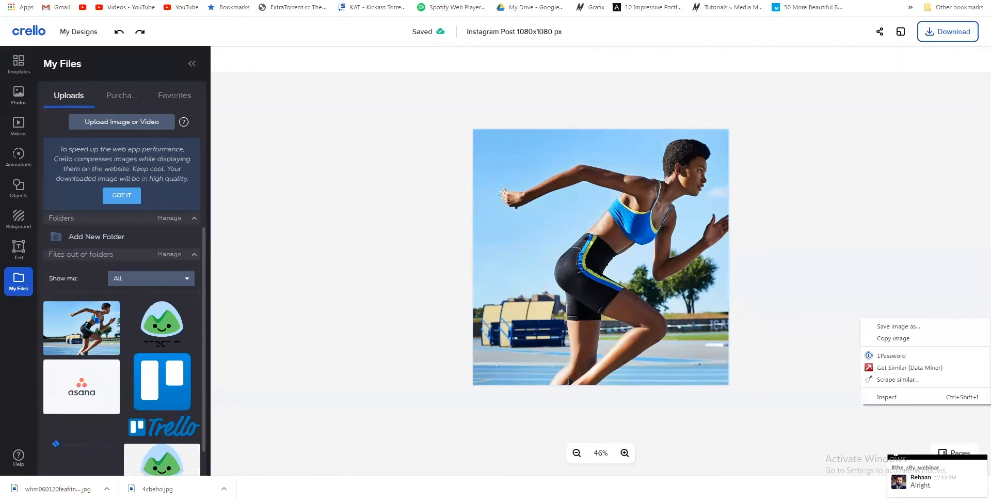
{"action": "left_click", "coordinate": [294, 347]}
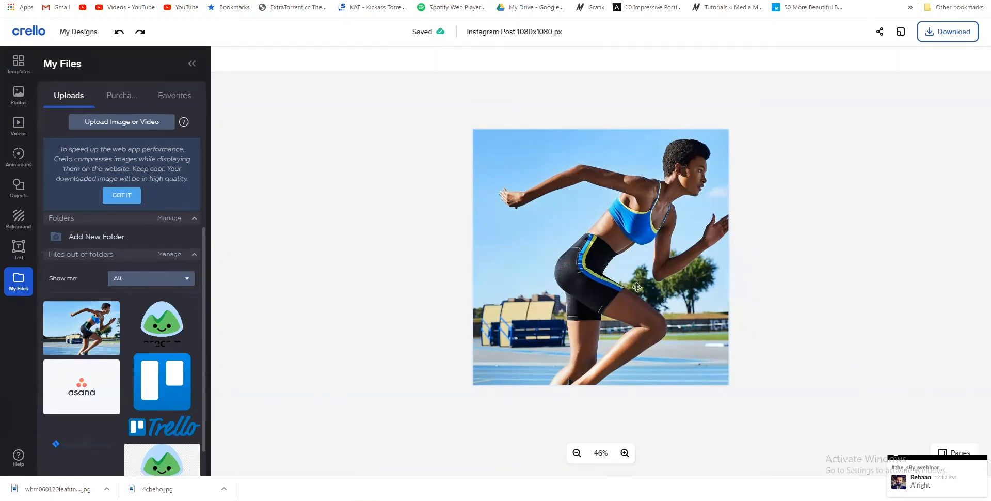
- Download the runner design in JPG format as Instagram Post 1080x1080 px and close the download dialog
{"action": "left_click", "coordinate": [944, 31]}
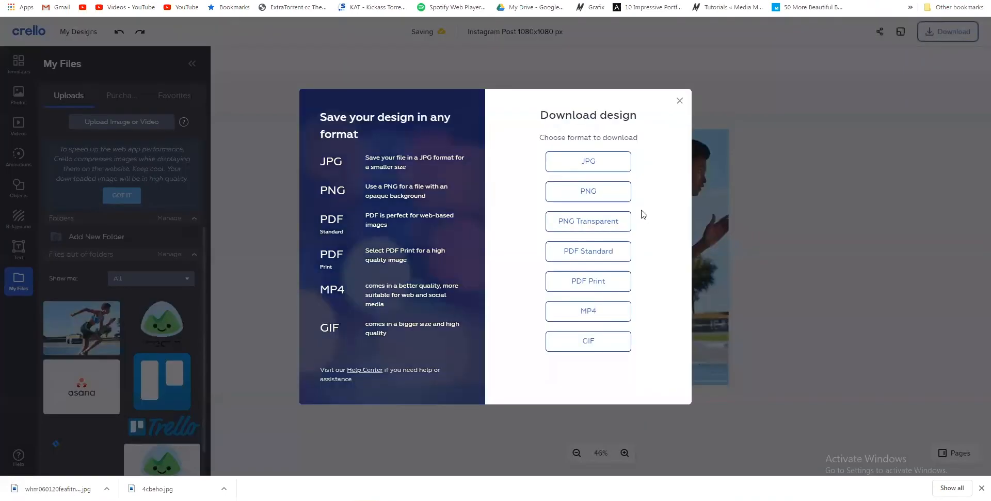
{"action": "left_click", "coordinate": [617, 164]}
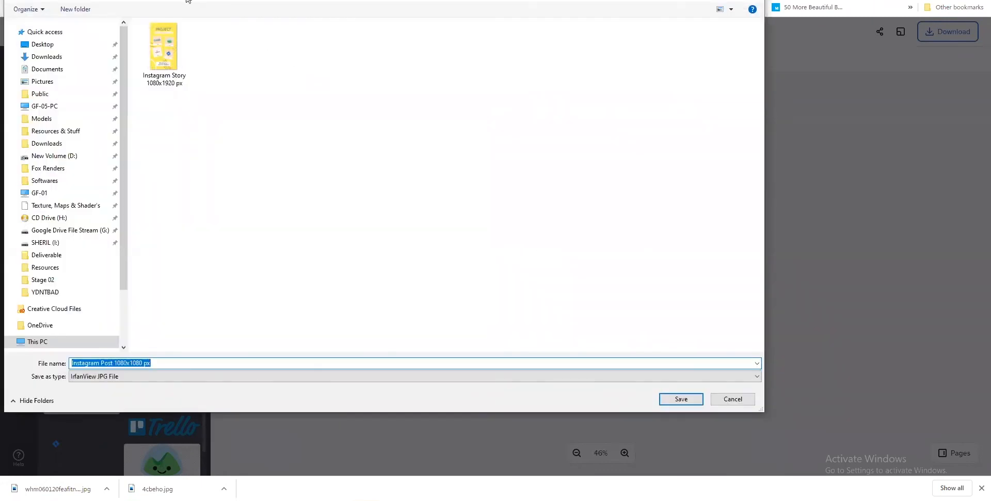
{"action": "left_click", "coordinate": [675, 400]}
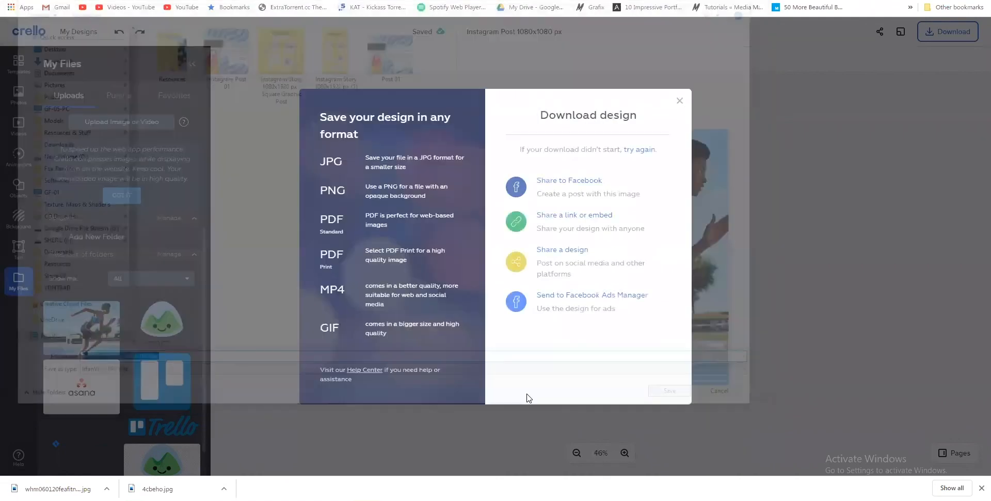
{"action": "left_click", "coordinate": [679, 101]}
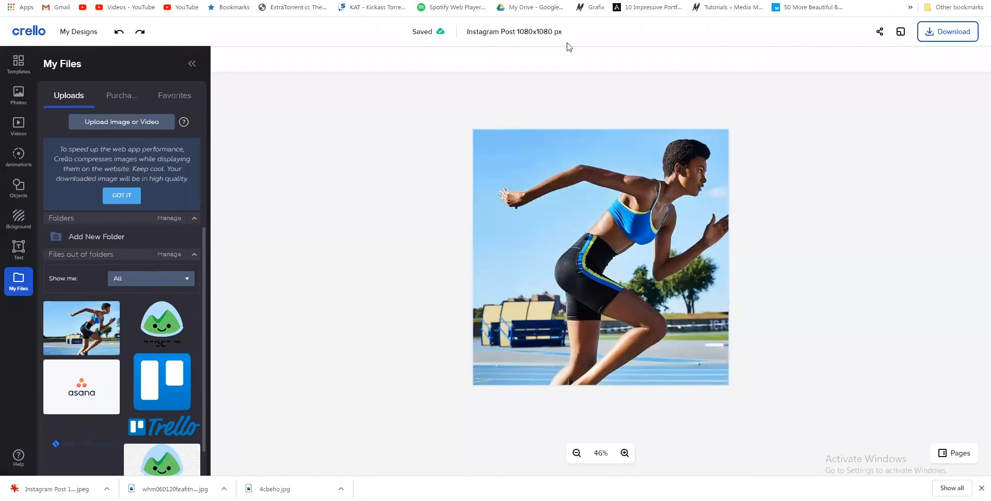
- On the Trello board, attach whm060120feafitnessspeed-004-1590097947.jpg to the "No not that sprint" card and end its title with an exclamation mark
{"action": "left_click", "coordinate": [593, 0]}
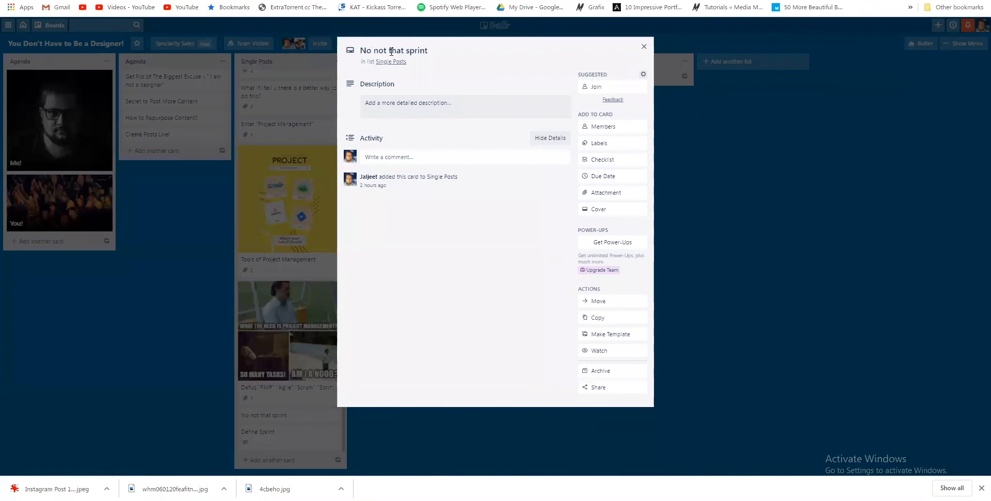
{"action": "left_click", "coordinate": [599, 193]}
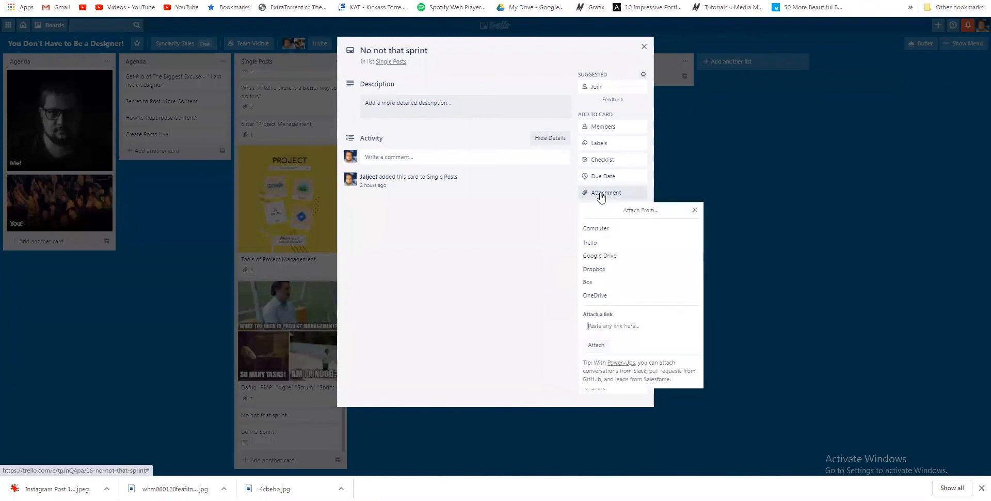
{"action": "left_click", "coordinate": [595, 228]}
{"action": "left_click", "coordinate": [509, 90]}
{"action": "double_click", "coordinate": [509, 90]}
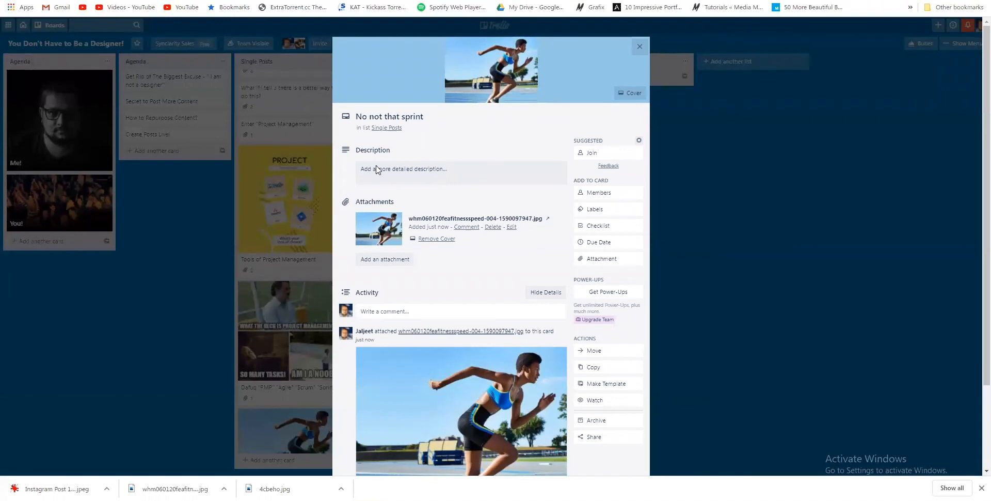
{"action": "left_click", "coordinate": [431, 118]}
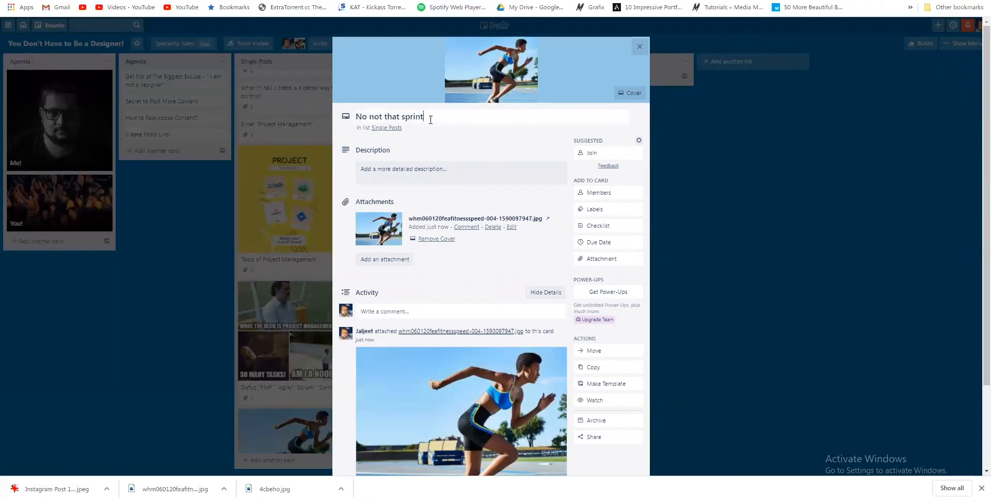
{"action": "left_click", "coordinate": [160, 330]}
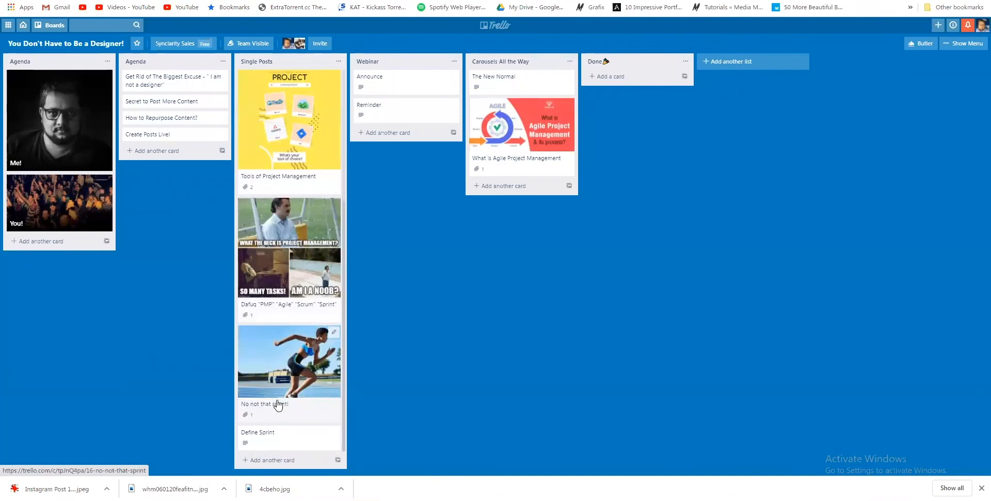
- Delete the whm060120feafitnessspeed-004-1590097947.jpg attachment from the "No not that sprint!" card
{"action": "left_click", "coordinate": [278, 402]}
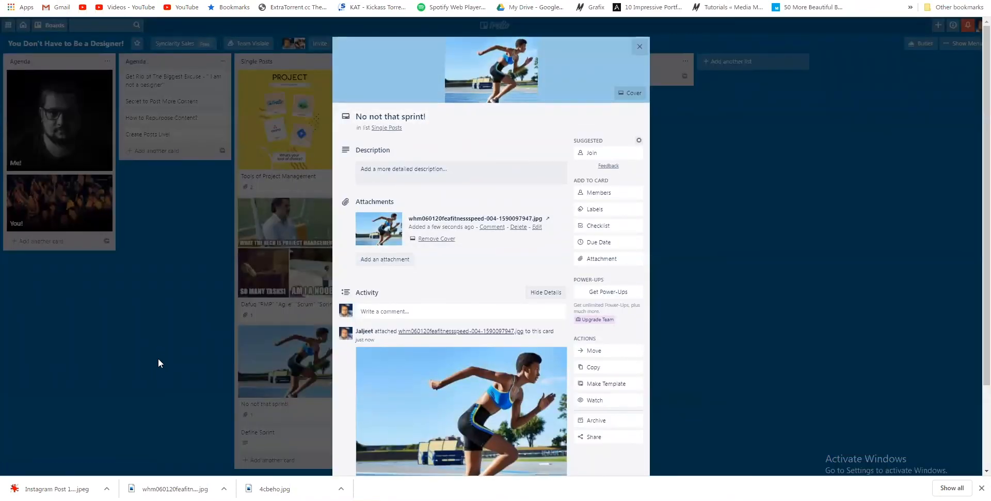
{"action": "left_click", "coordinate": [518, 227]}
{"action": "left_click", "coordinate": [528, 283]}
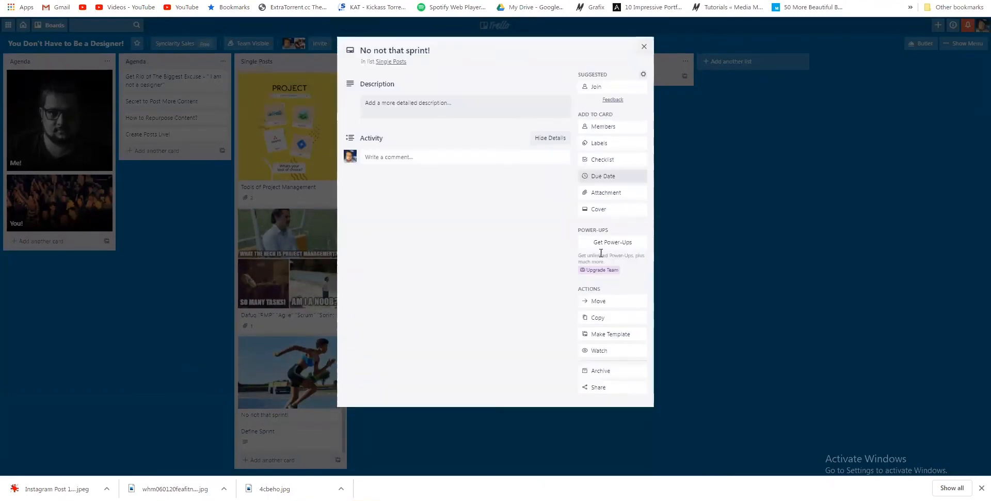
- Attach the downloaded Instagram Post 1080x1080 px.jpeg to the "No not that sprint!" card and close the card
{"action": "left_click", "coordinate": [607, 195]}
{"action": "left_click", "coordinate": [608, 226]}
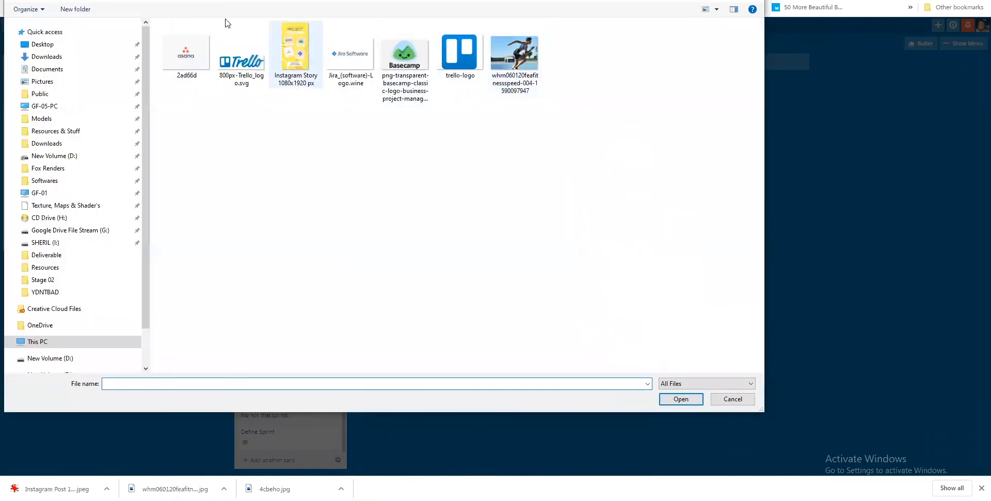
{"action": "left_click", "coordinate": [185, 2]}
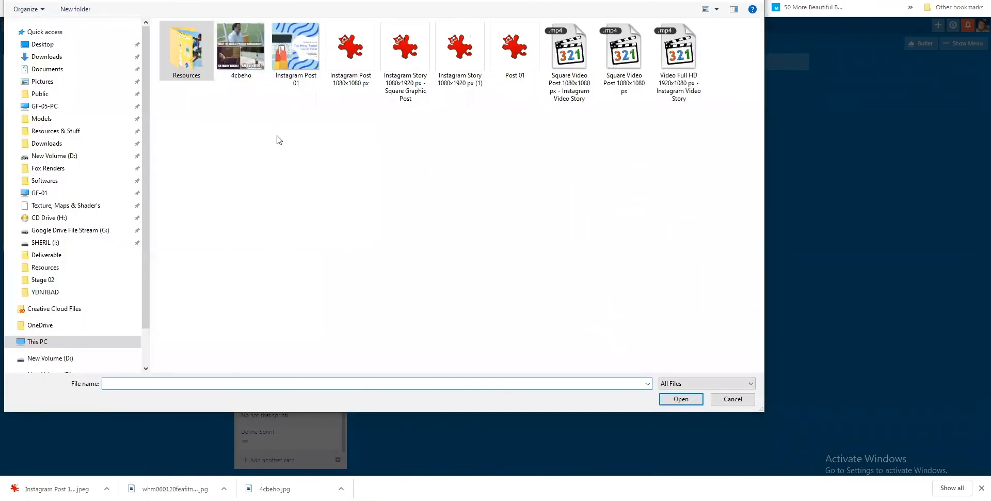
{"action": "double_click", "coordinate": [357, 57]}
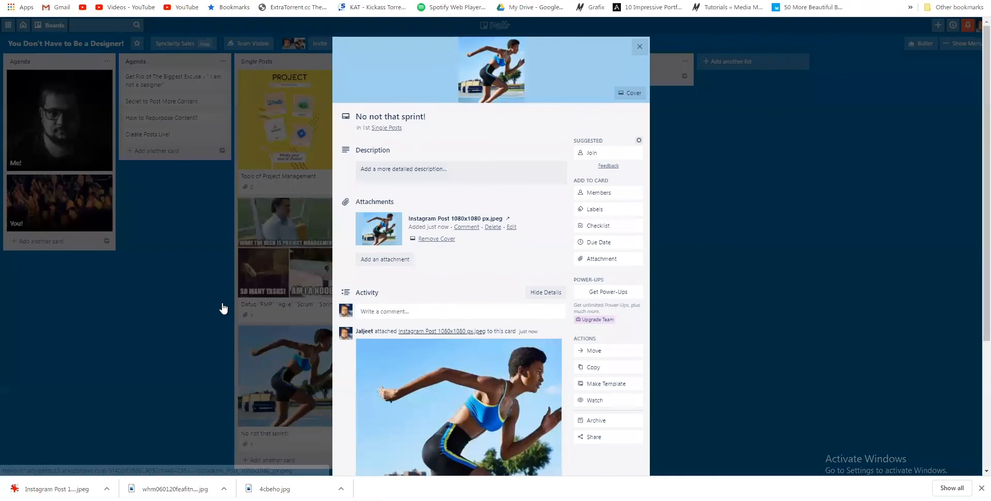
{"action": "left_click", "coordinate": [274, 312]}
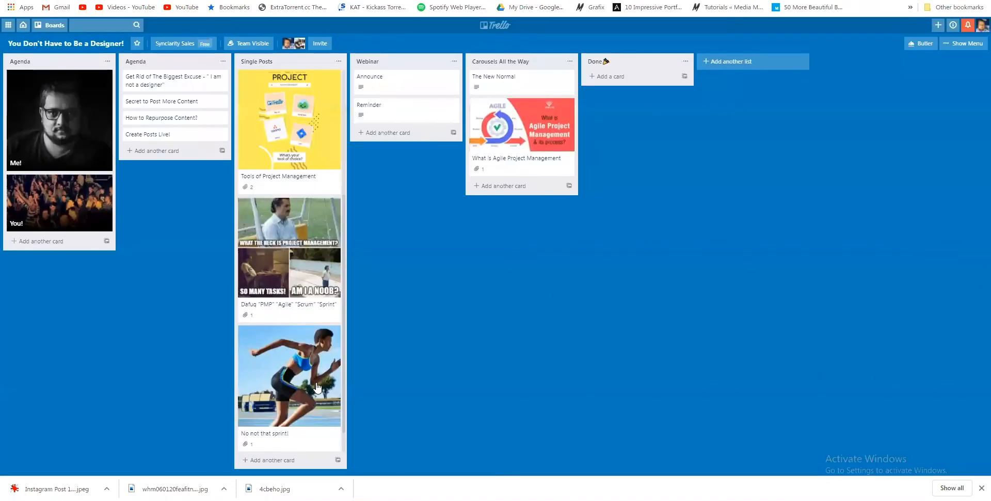
{"action": "scroll", "coordinate": [318, 387], "scroll_direction": "down", "scroll_amount": 1}
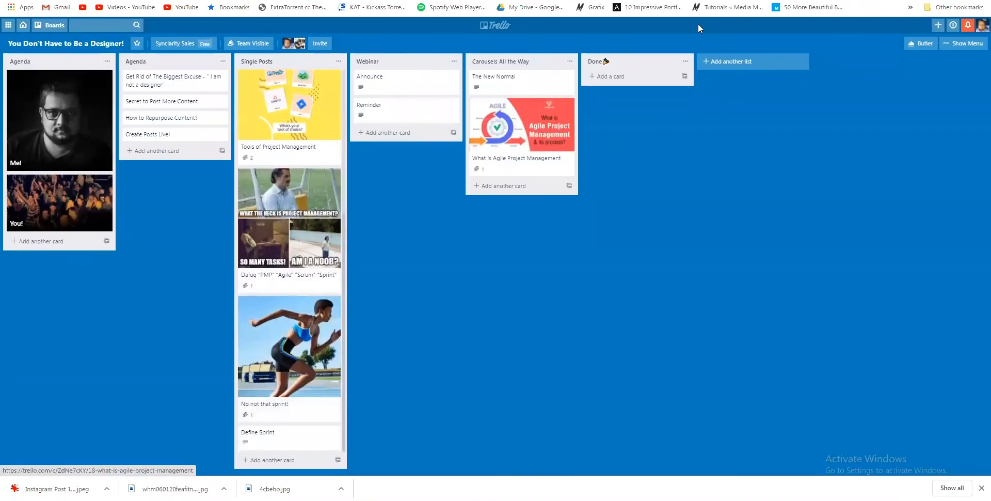
- Switch to Crello, add the "Romeo & Juliet" text style to the runner design, and move it to the canvas's left side
{"action": "key", "text": "ctrl+Tab"}
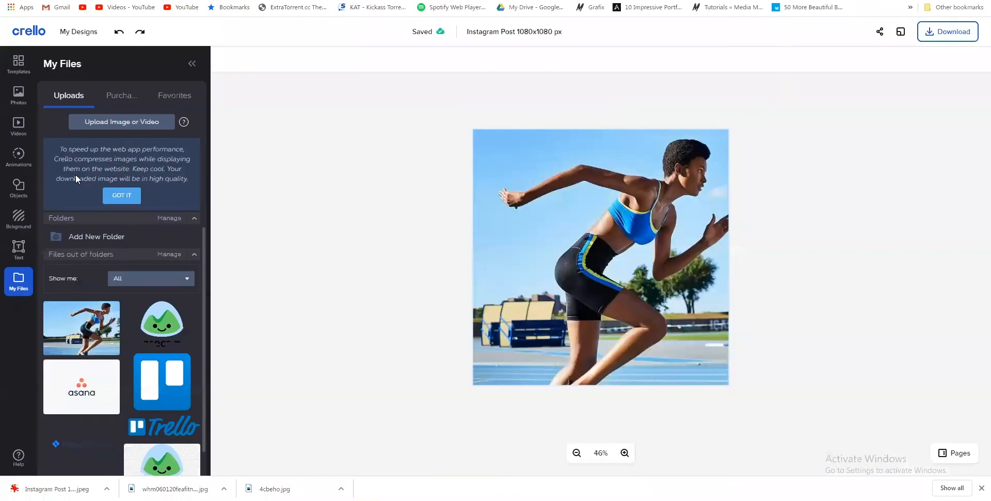
{"action": "left_click_drag", "start_coordinate": [66, 186], "coordinate": [517, 148]}
{"action": "key", "text": "Delete"}
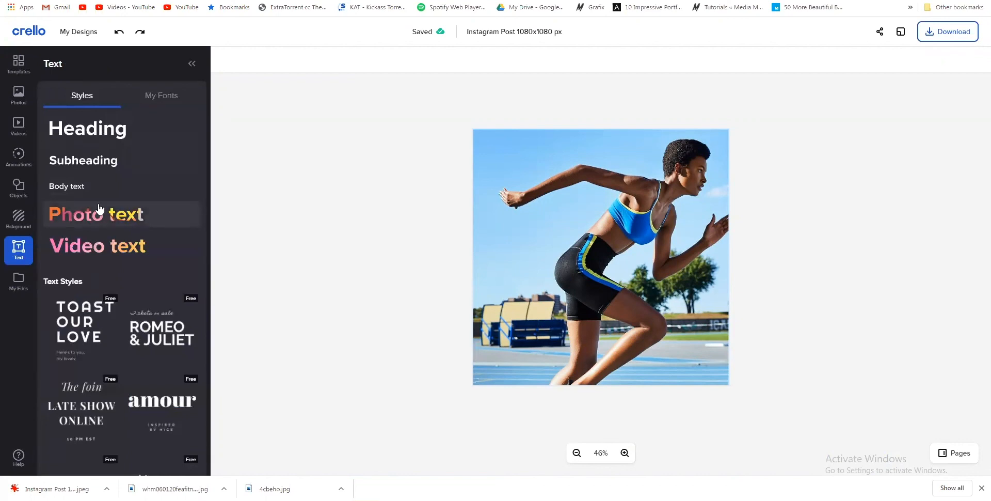
{"action": "scroll", "coordinate": [155, 343], "scroll_direction": "down", "scroll_amount": 6}
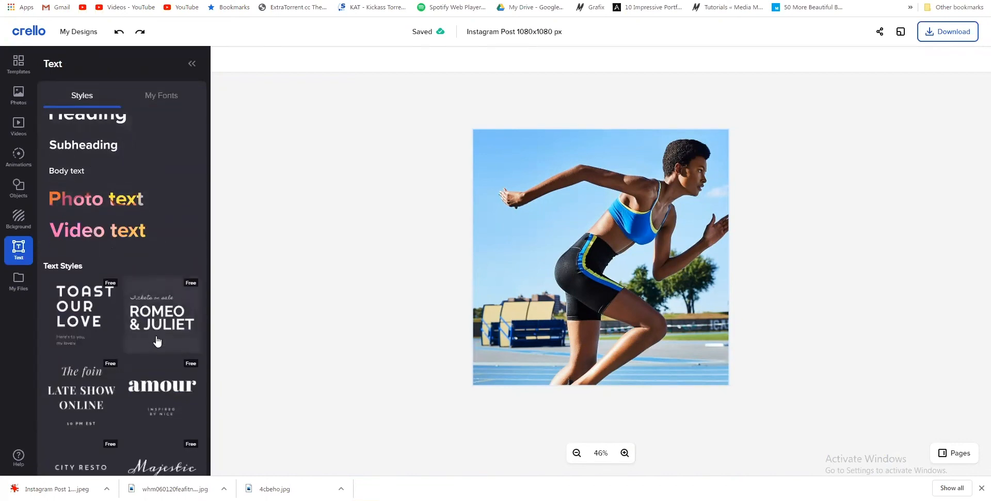
{"action": "scroll", "coordinate": [157, 258], "scroll_direction": "up", "scroll_amount": 3}
{"action": "left_click", "coordinate": [164, 190]}
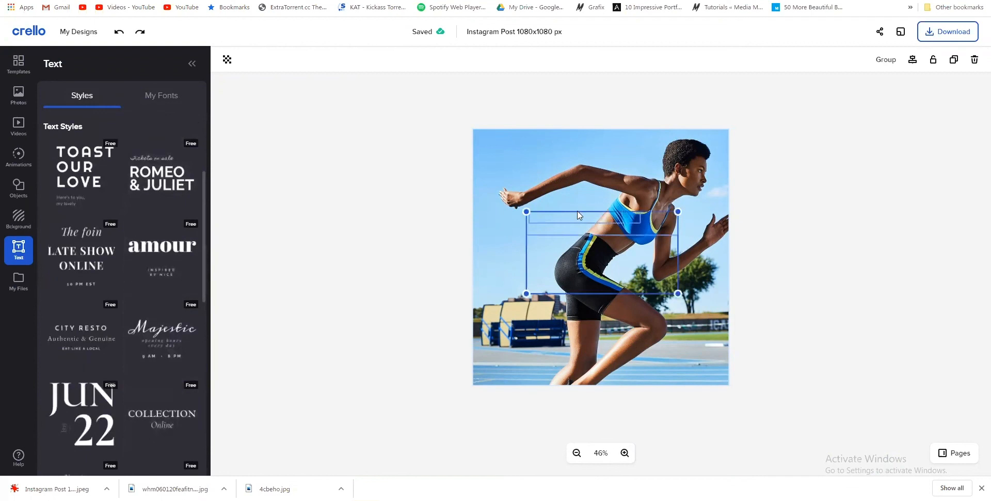
{"action": "left_click_drag", "start_coordinate": [567, 247], "coordinate": [524, 249]}
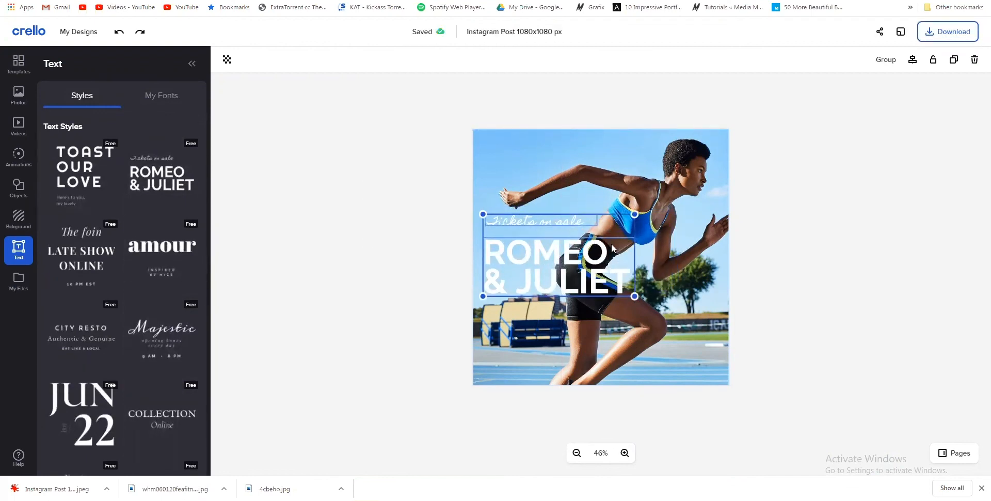
{"action": "left_click", "coordinate": [738, 315]}
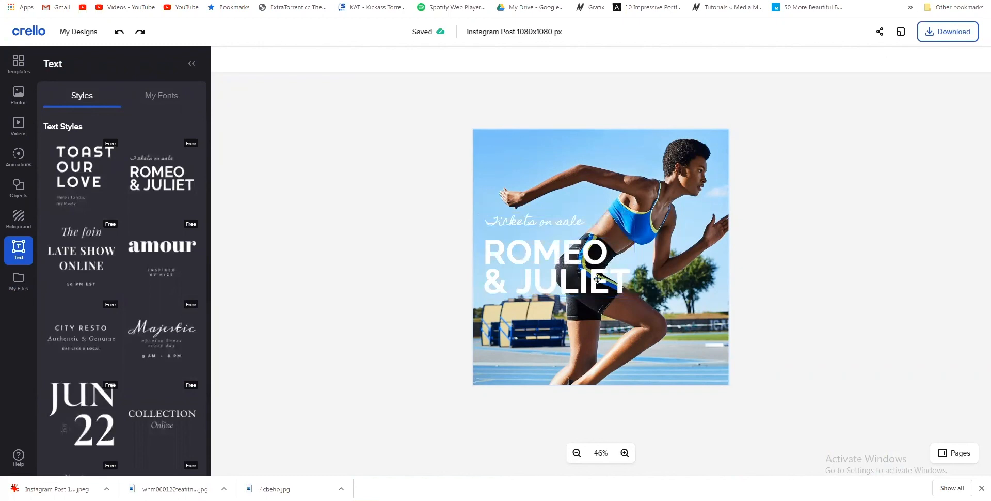
- Delete the "Tickets on sale" script line from the text group on the runner design
{"action": "left_click", "coordinate": [544, 266]}
{"action": "left_click", "coordinate": [556, 225]}
{"action": "left_click", "coordinate": [557, 226]}
{"action": "key", "text": "Delete"}
- Replace the "Romeo & Juliet" headline with "NO! NOT THIS SPRINT", putting a line break after "NO!"
{"action": "left_click", "coordinate": [549, 254]}
{"action": "left_click", "coordinate": [549, 254]}
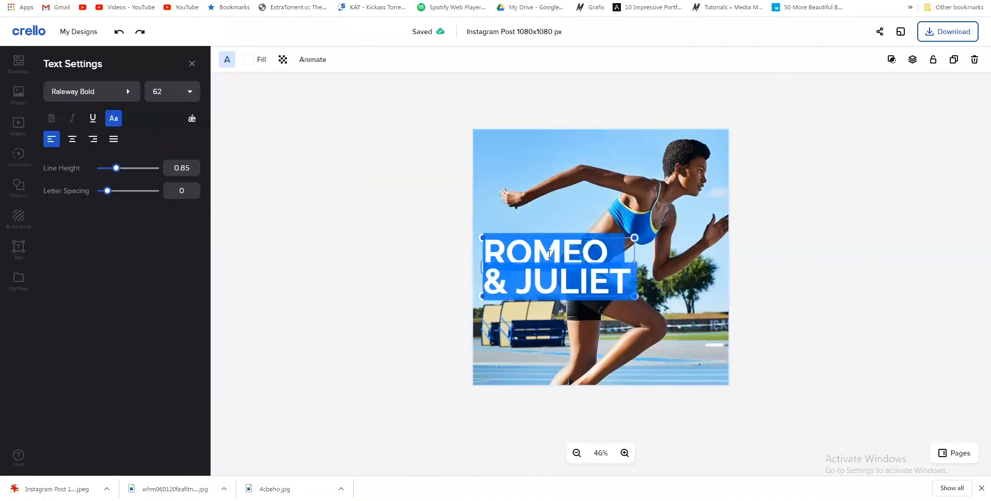
{"action": "type", "text": "NO@"}
{"action": "key", "text": "BackSpace"}
{"action": "type", "text": "!"}
{"action": "key", "text": "Return"}
{"action": "type", "text": "NOT TH"}
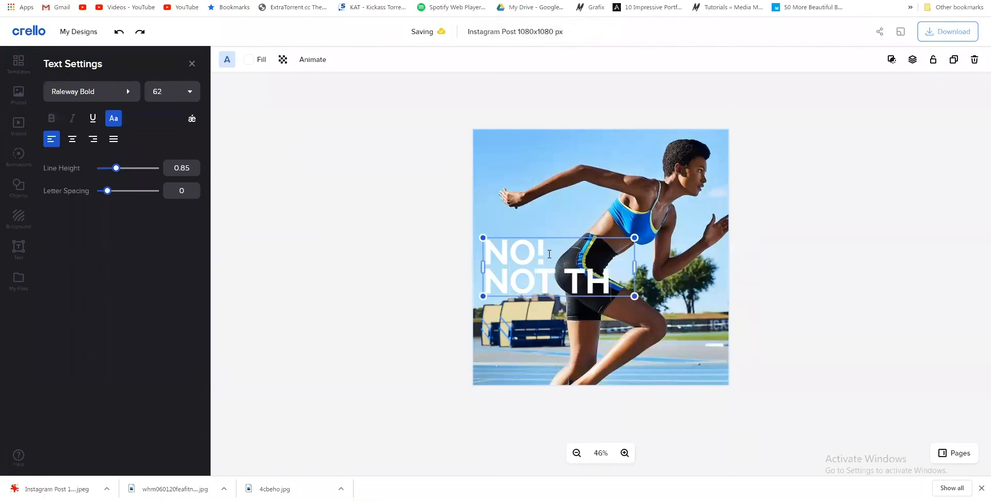
{"action": "type", "text": "IS S"}
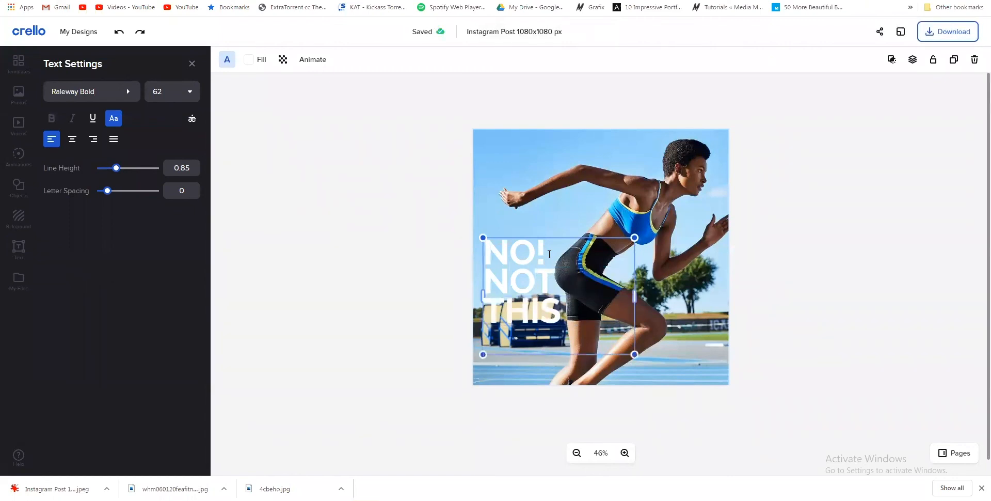
{"action": "type", "text": "PRINT"}
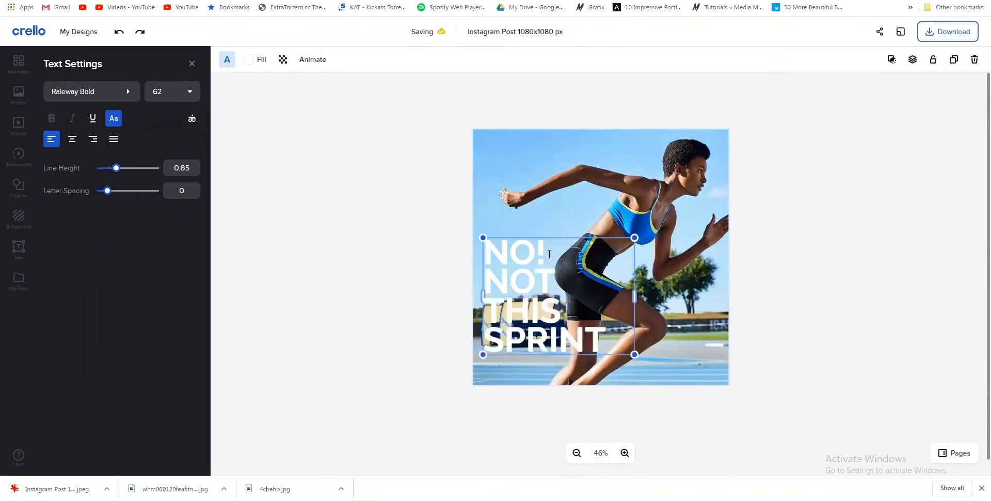
- Change the whole headline's text fill to red #FF0000
{"action": "left_click_drag", "start_coordinate": [488, 252], "coordinate": [609, 349]}
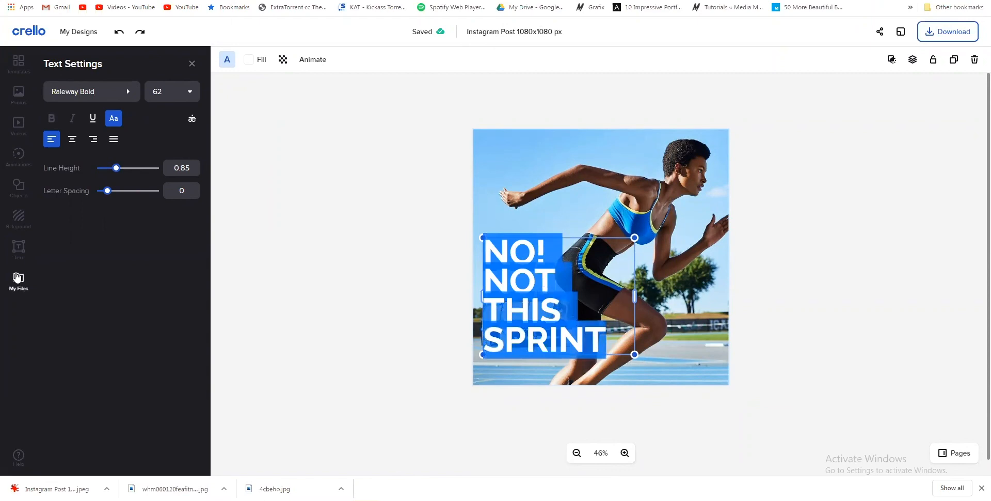
{"action": "left_click", "coordinate": [250, 61]}
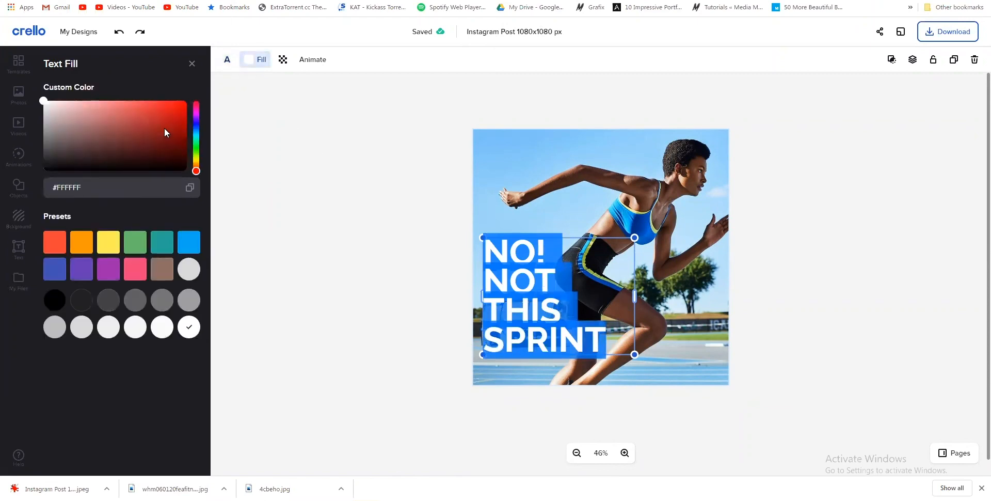
{"action": "left_click_drag", "start_coordinate": [164, 133], "coordinate": [197, 88]}
{"action": "left_click", "coordinate": [326, 239]}
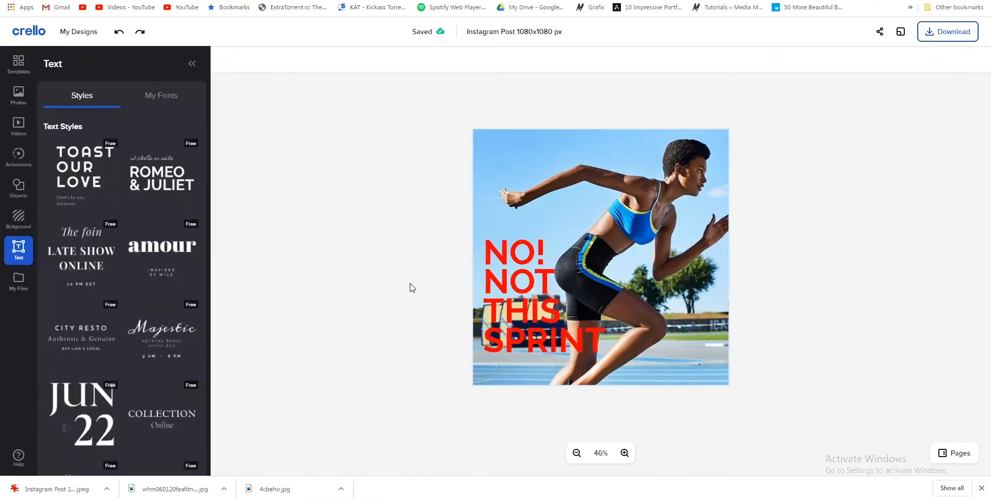
- Enlarge the headline to about font size 91 and place it in the lower-left part of the canvas
{"action": "left_click", "coordinate": [539, 345]}
{"action": "left_click_drag", "start_coordinate": [679, 214], "coordinate": [706, 181]}
{"action": "left_click_drag", "start_coordinate": [577, 287], "coordinate": [570, 314]}
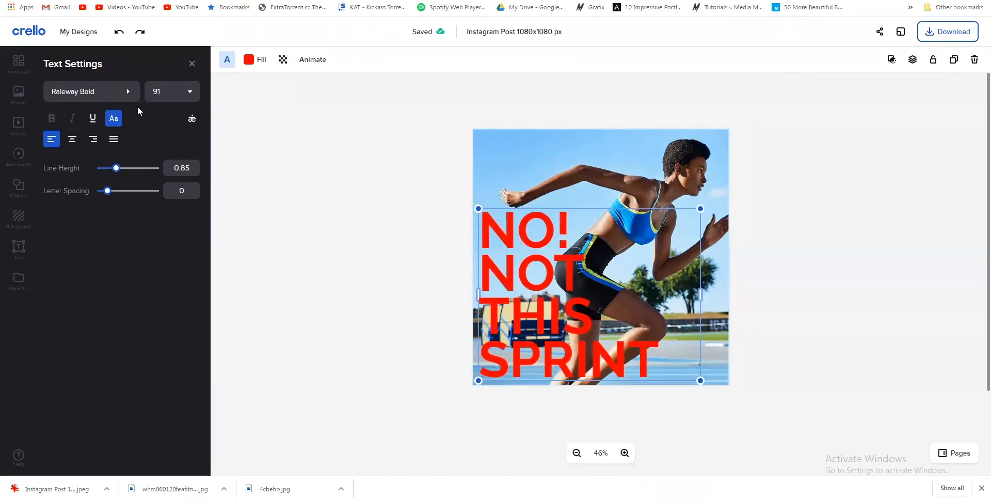
- Set the headline's text fill to white #FFFFFF
{"action": "left_click", "coordinate": [254, 60]}
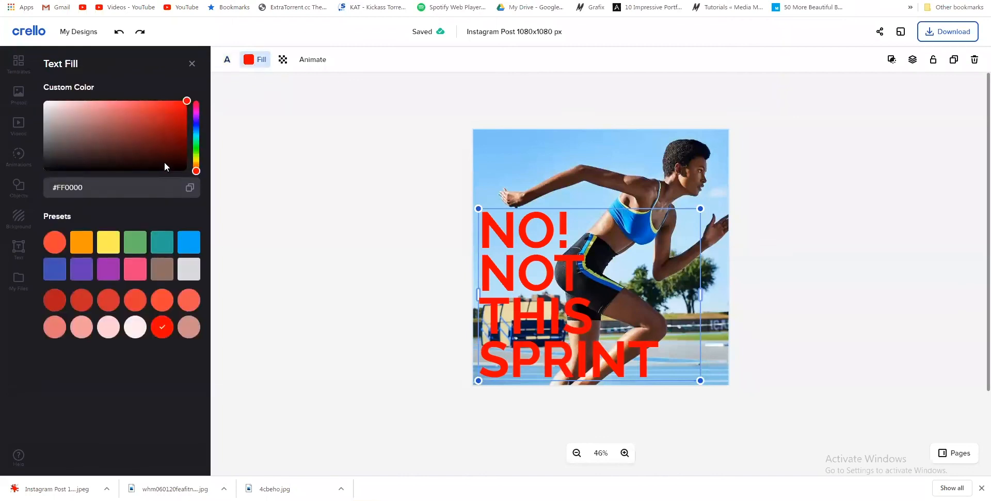
{"action": "left_click", "coordinate": [165, 164]}
{"action": "left_click", "coordinate": [120, 119]}
{"action": "left_click_drag", "start_coordinate": [71, 92], "coordinate": [2, 85]}
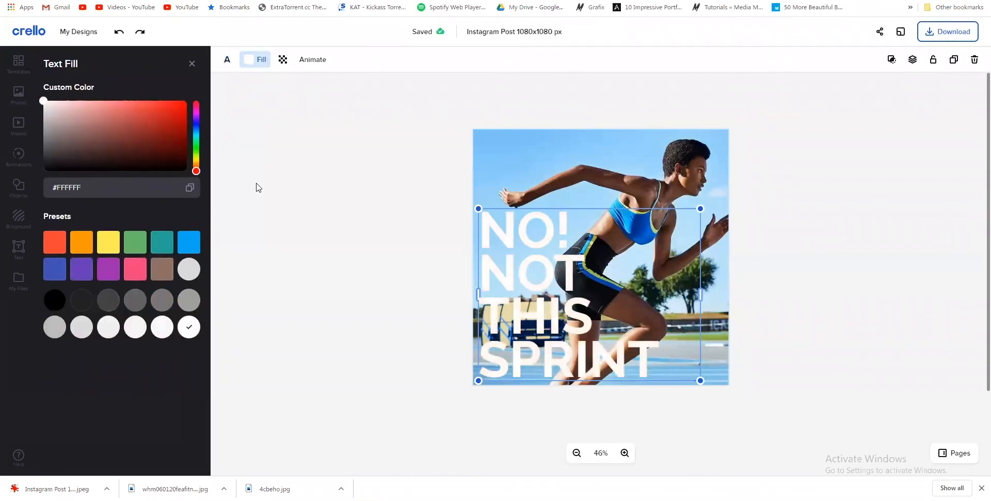
{"action": "left_click", "coordinate": [413, 222]}
- Enlarge the headline to about font size 124 and position it so its four lines fill the square canvas
{"action": "mouse_move", "coordinate": [540, 275]}
{"action": "left_mouse_down"}
{"action": "mouse_move", "coordinate": [639, 275]}
{"action": "mouse_move", "coordinate": [521, 276]}
{"action": "mouse_move", "coordinate": [531, 275]}
{"action": "left_mouse_up"}
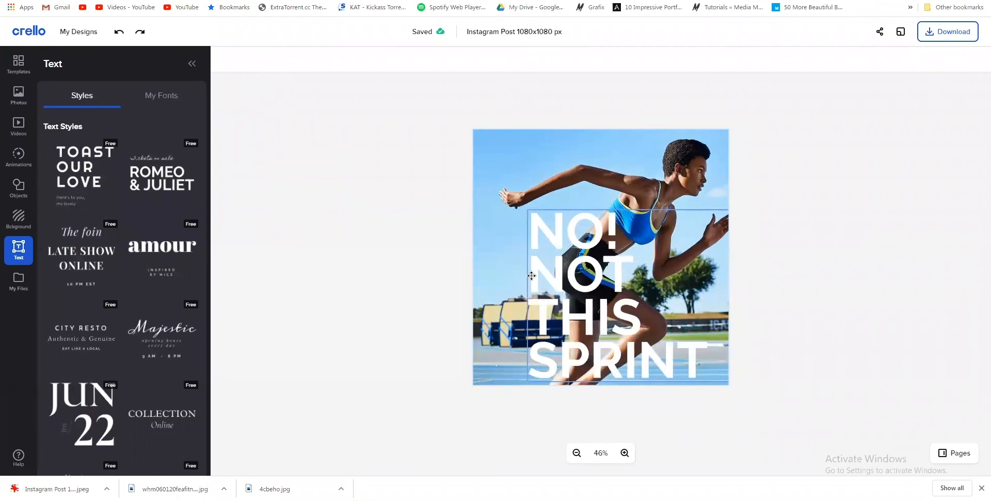
{"action": "left_click_drag", "start_coordinate": [562, 231], "coordinate": [513, 231]}
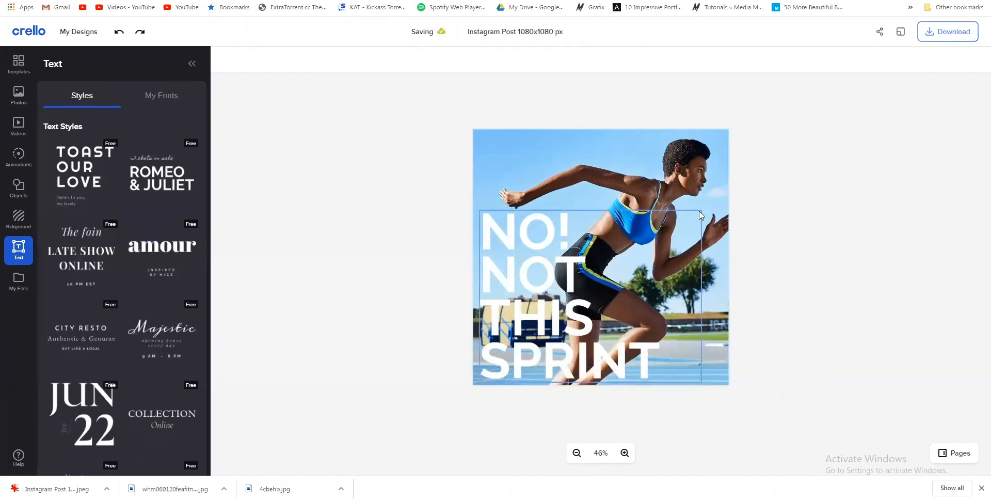
{"action": "mouse_move", "coordinate": [780, 148]}
{"action": "left_mouse_down"}
{"action": "mouse_move", "coordinate": [808, 124]}
{"action": "mouse_move", "coordinate": [776, 139]}
{"action": "left_mouse_up"}
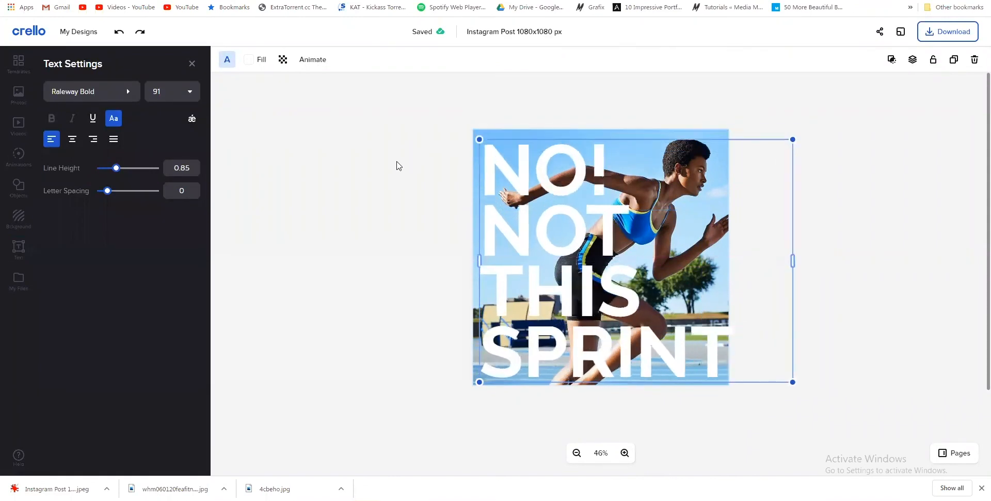
{"action": "key", "text": "Escape"}
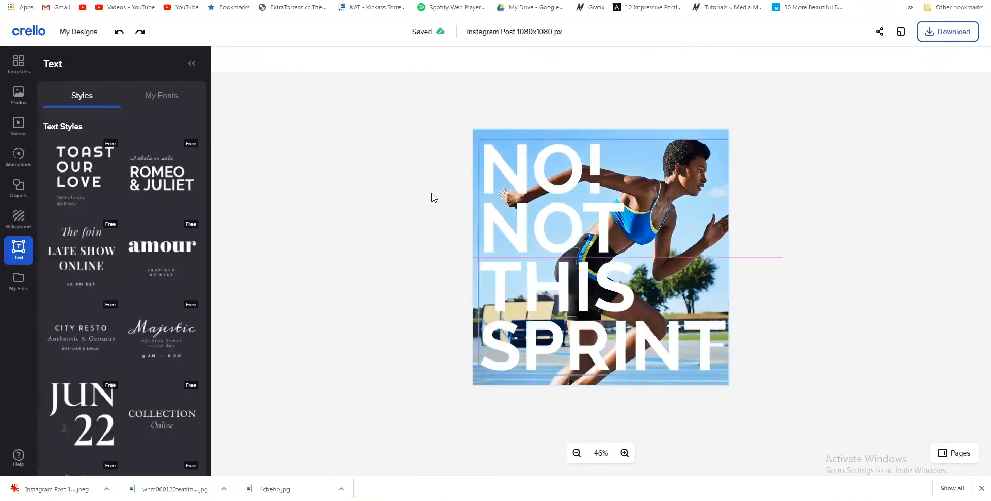
- Examine the available fonts for the "NO! NOT THIS SPRINT" headline
{"action": "left_click", "coordinate": [497, 210]}
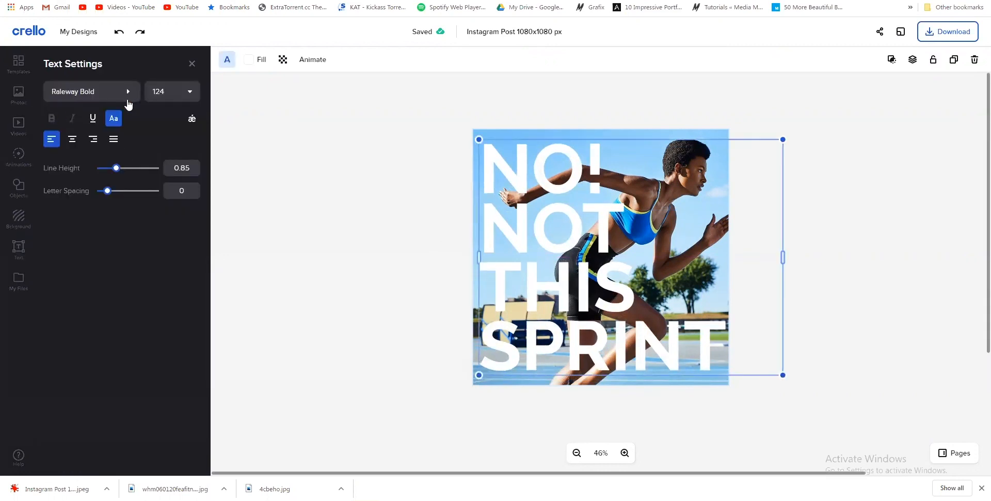
{"action": "left_click", "coordinate": [133, 93]}
{"action": "scroll", "coordinate": [107, 270], "scroll_direction": "down", "scroll_amount": 4}
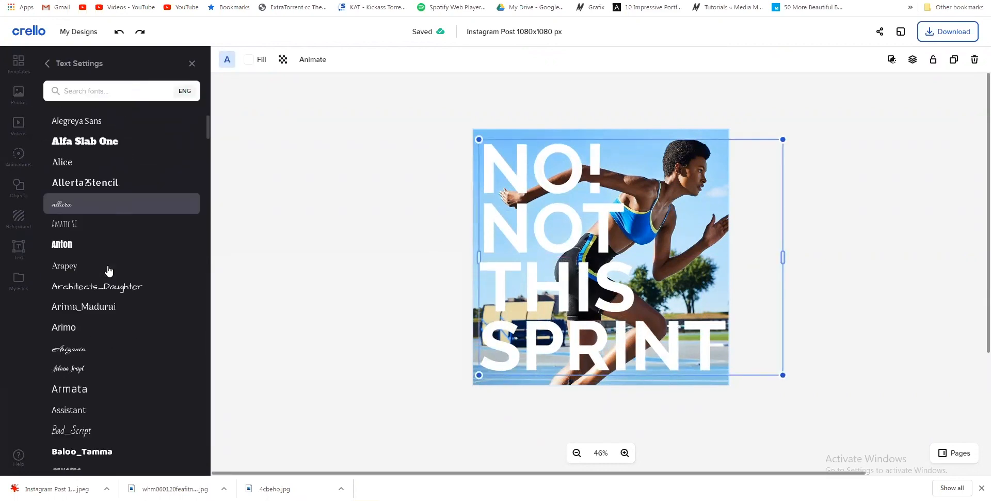
{"action": "scroll", "coordinate": [108, 269], "scroll_direction": "down", "scroll_amount": 6}
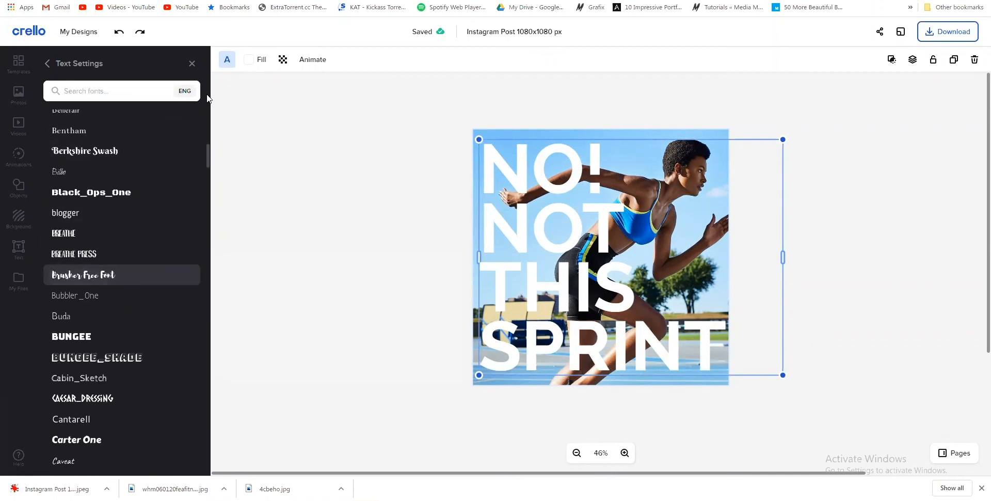
{"action": "left_click", "coordinate": [191, 64]}
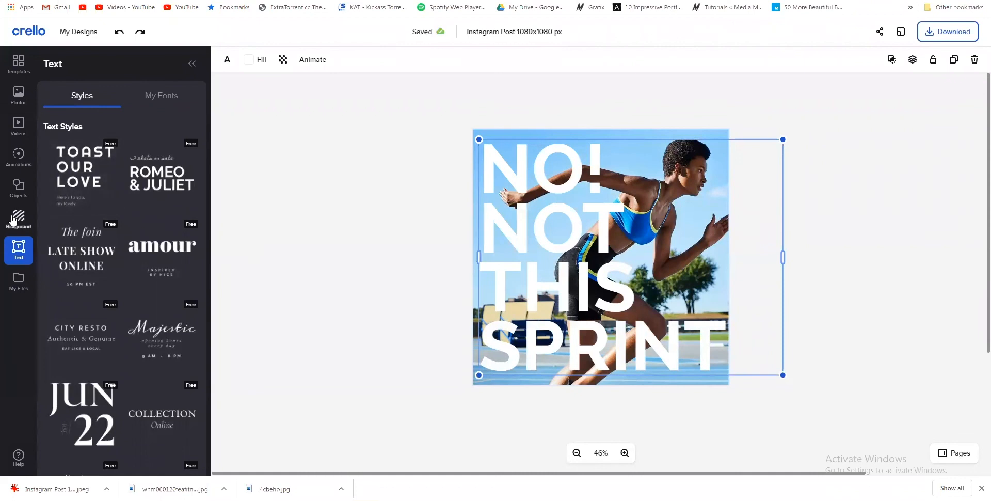
{"action": "left_click", "coordinate": [194, 64]}
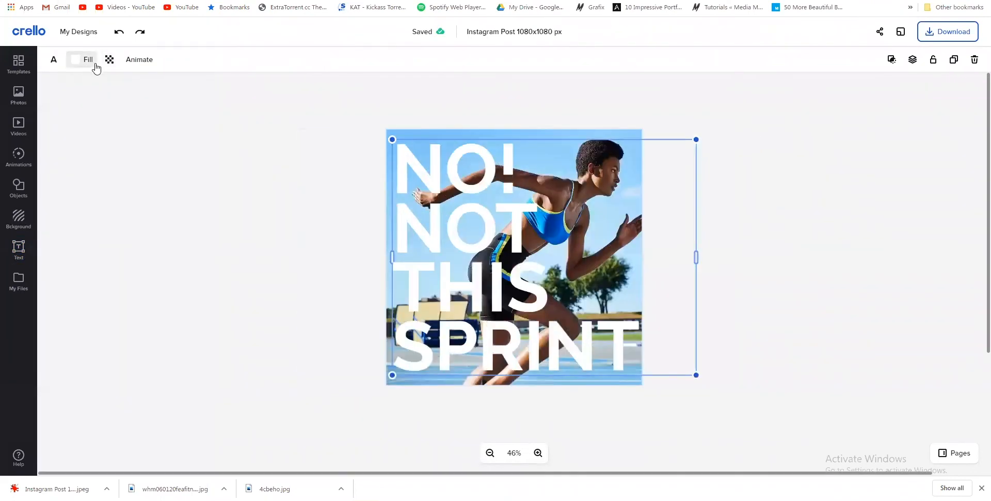
{"action": "left_click", "coordinate": [54, 60]}
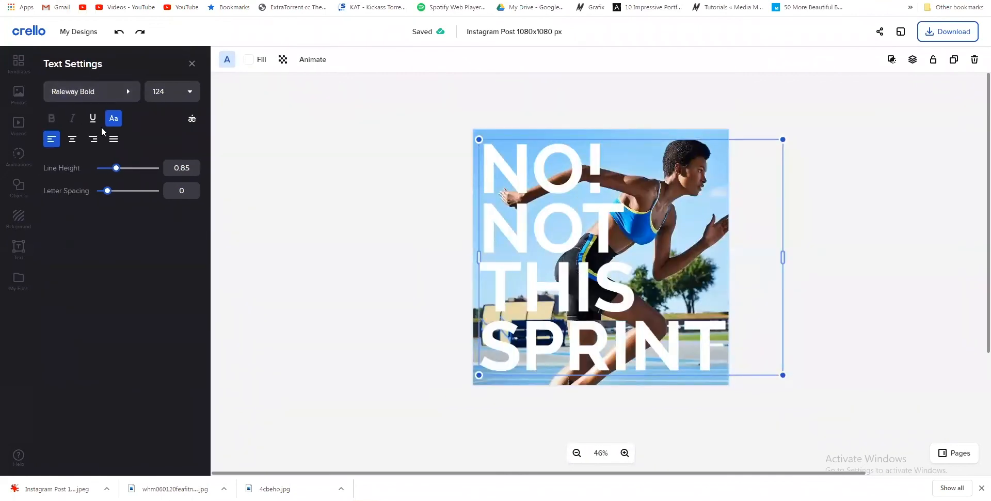
{"action": "left_click", "coordinate": [130, 93]}
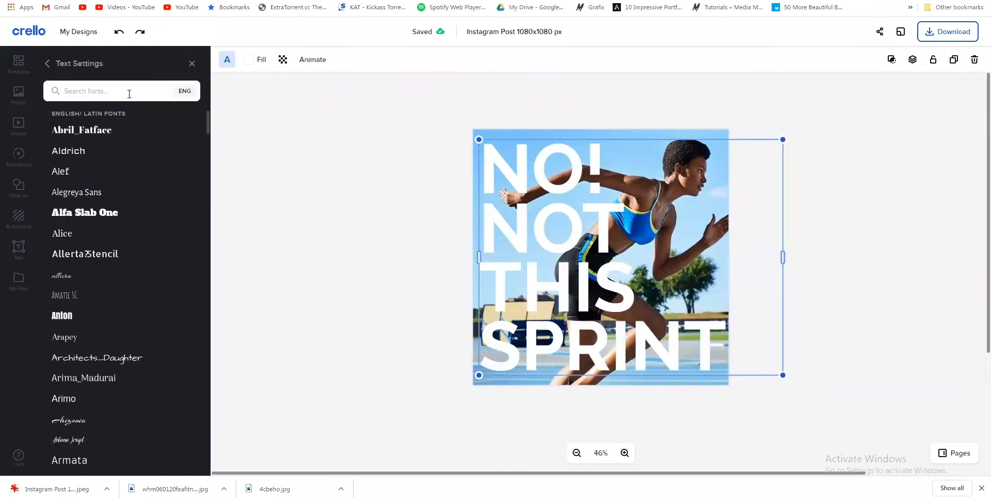
{"action": "left_click", "coordinate": [286, 149]}
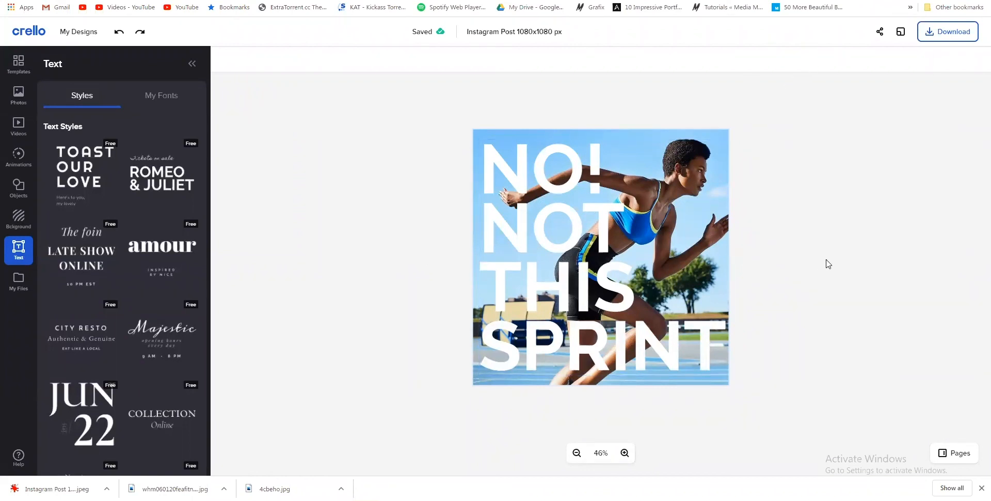
- Download the "NO! NOT THIS SPRINT" design as a JPG named "Instagram Post 1080x1080 px (1)"
{"action": "left_click", "coordinate": [937, 34]}
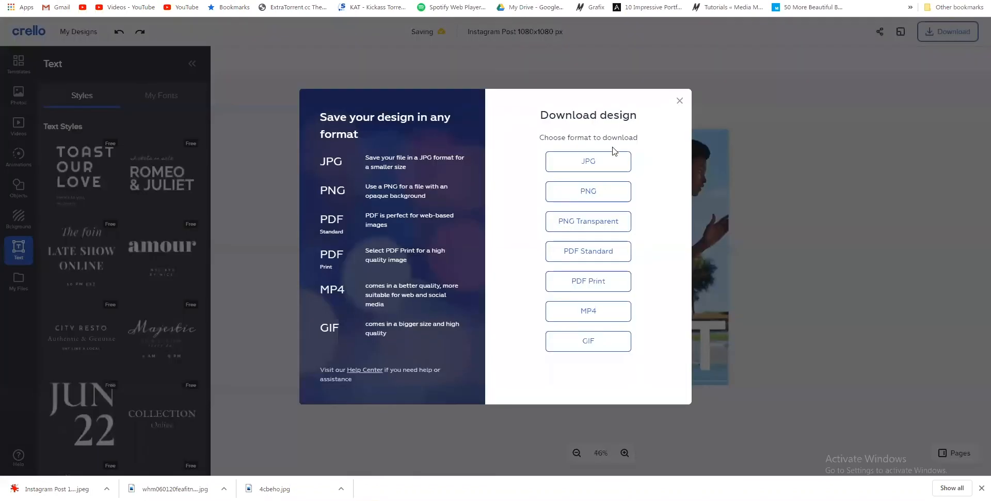
{"action": "left_click", "coordinate": [611, 158]}
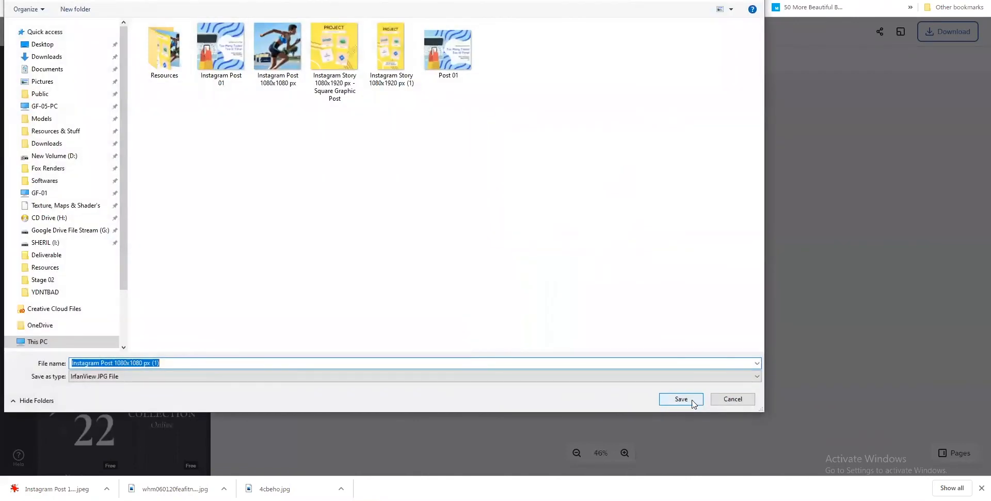
{"action": "left_click", "coordinate": [694, 401]}
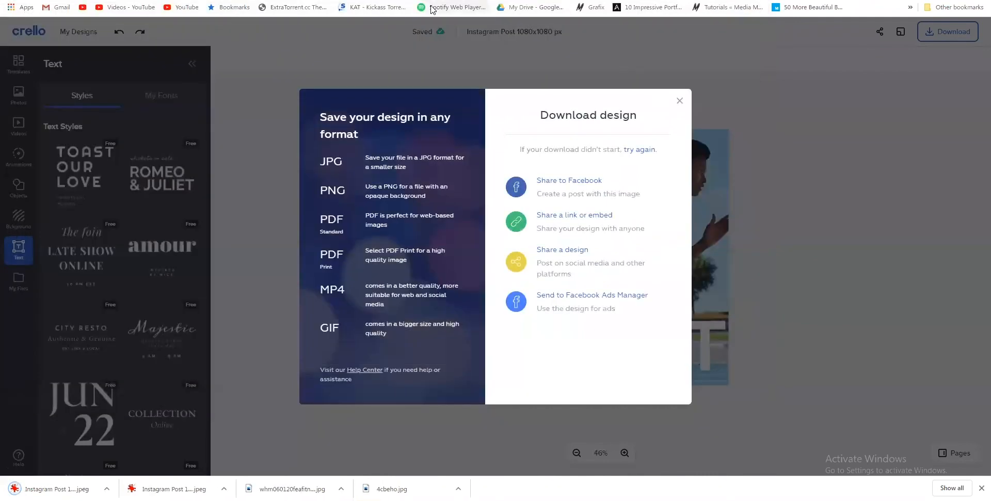
- Switch to the Trello board and attach the downloaded "Instagram Post 1080x1080 px (1)" image to the "No not that sprint!" card
{"action": "key", "text": "ctrl+Tab"}
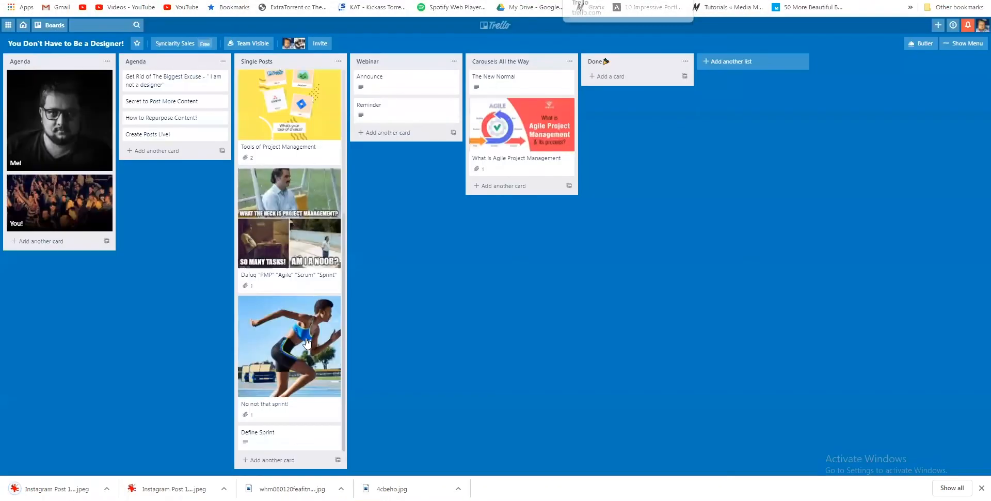
{"action": "left_click", "coordinate": [604, 260]}
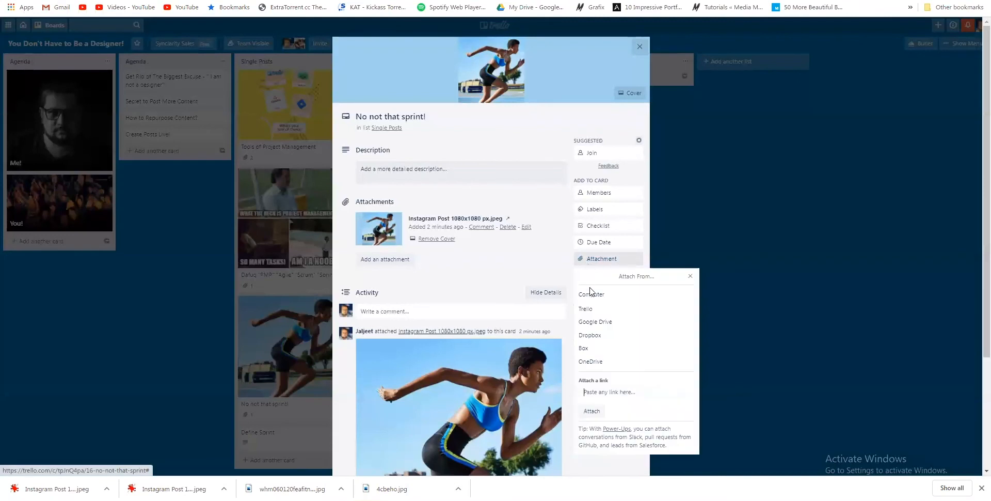
{"action": "left_click", "coordinate": [591, 294]}
{"action": "left_click", "coordinate": [370, 71]}
{"action": "key", "text": "Return"}
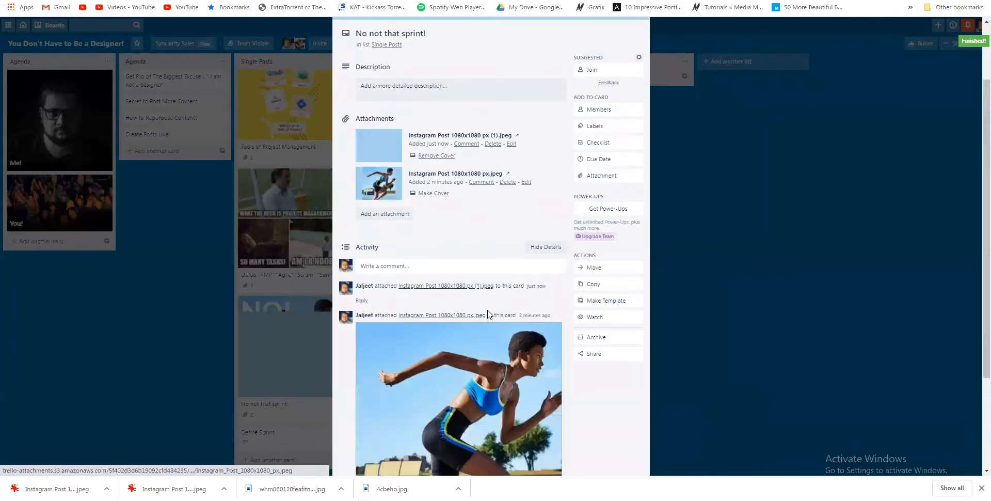
{"action": "left_click", "coordinate": [181, 354]}
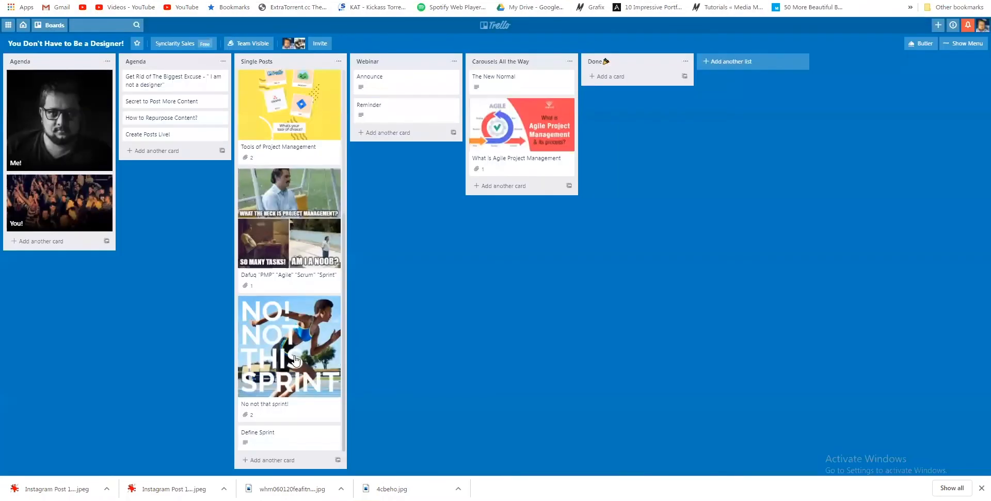
- Copy the full description text of the "Define Sprint" card and close the card
{"action": "left_click", "coordinate": [294, 442]}
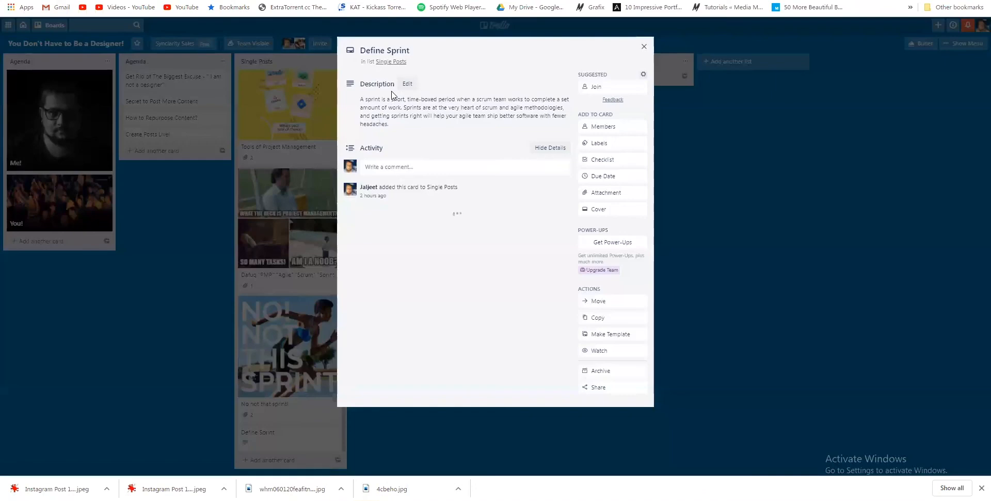
{"action": "triple_click", "coordinate": [390, 117]}
{"action": "key", "text": "ctrl+c"}
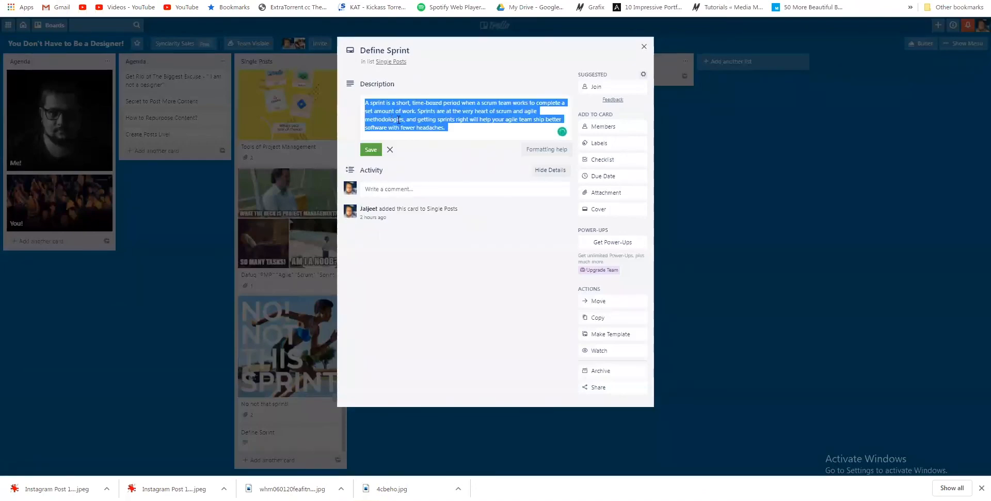
{"action": "left_click", "coordinate": [729, 139]}
{"action": "left_click", "coordinate": [732, 87]}
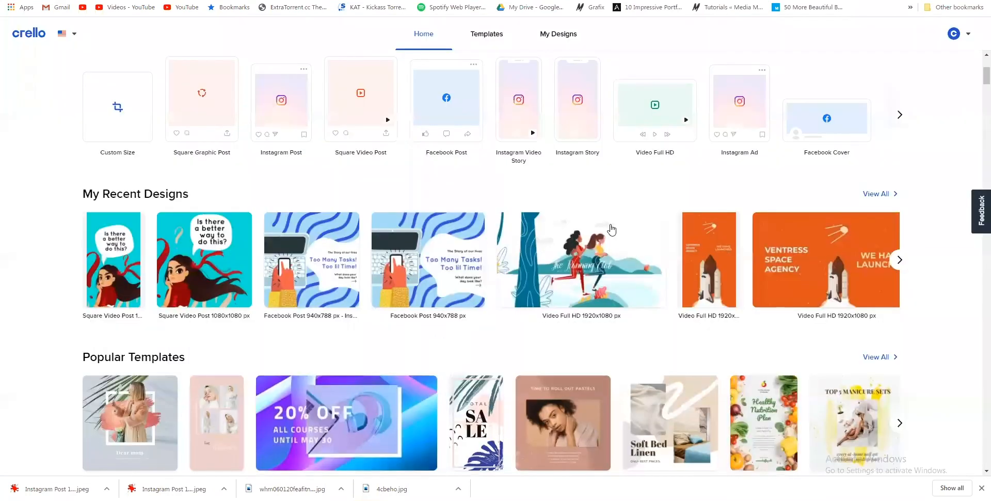
- Switch to Crello's home page and show the full collection of Instagram Post templates
{"action": "scroll", "coordinate": [612, 229], "scroll_direction": "down", "scroll_amount": 6}
{"action": "scroll", "coordinate": [624, 235], "scroll_direction": "down", "scroll_amount": 5}
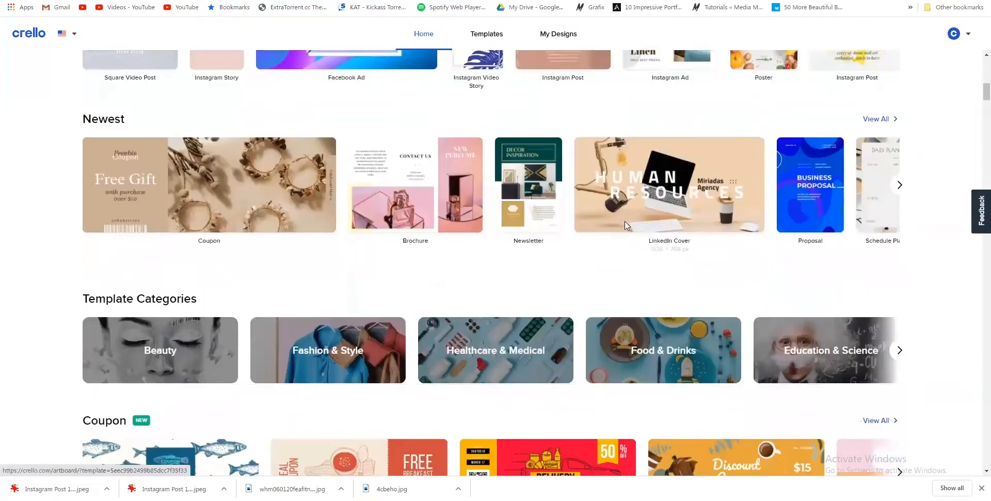
{"action": "scroll", "coordinate": [627, 225], "scroll_direction": "down", "scroll_amount": 6}
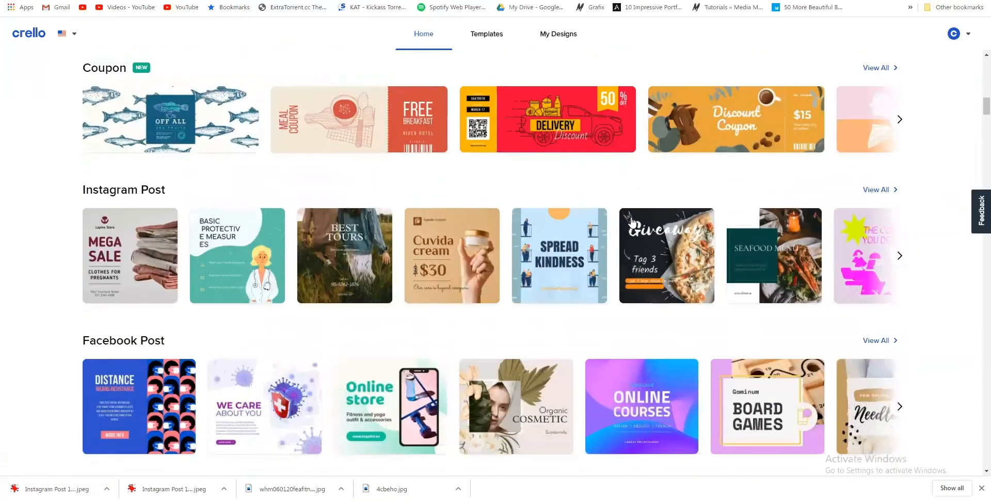
{"action": "scroll", "coordinate": [896, 186], "scroll_direction": "up", "scroll_amount": 1}
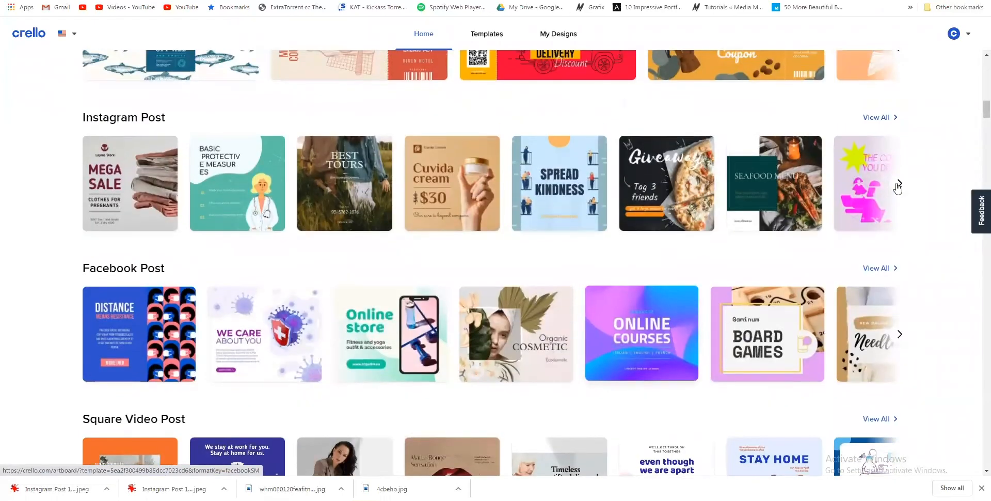
{"action": "left_click", "coordinate": [898, 184]}
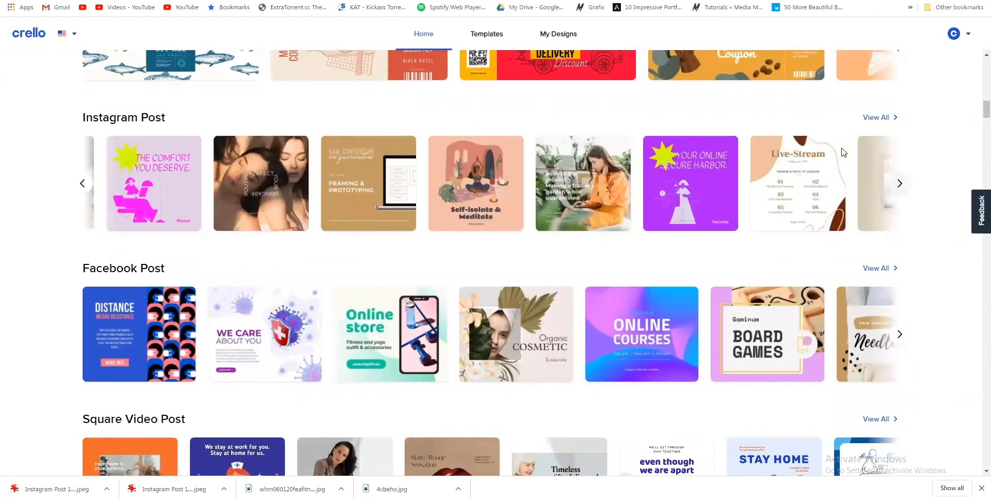
{"action": "left_click", "coordinate": [874, 118]}
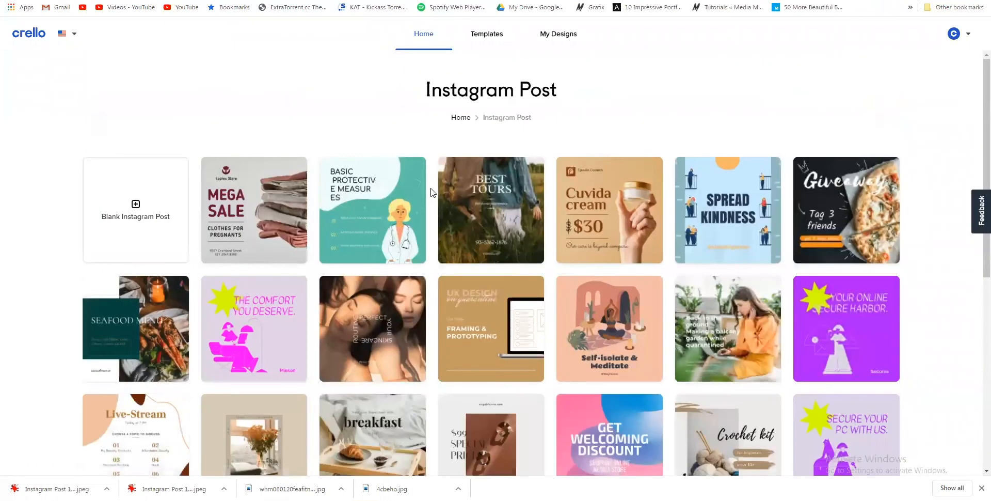
- Open the COLMEA template with the yellow, pink and black frame from the Instagram Post collection
{"action": "scroll", "coordinate": [433, 192], "scroll_direction": "down", "scroll_amount": 4}
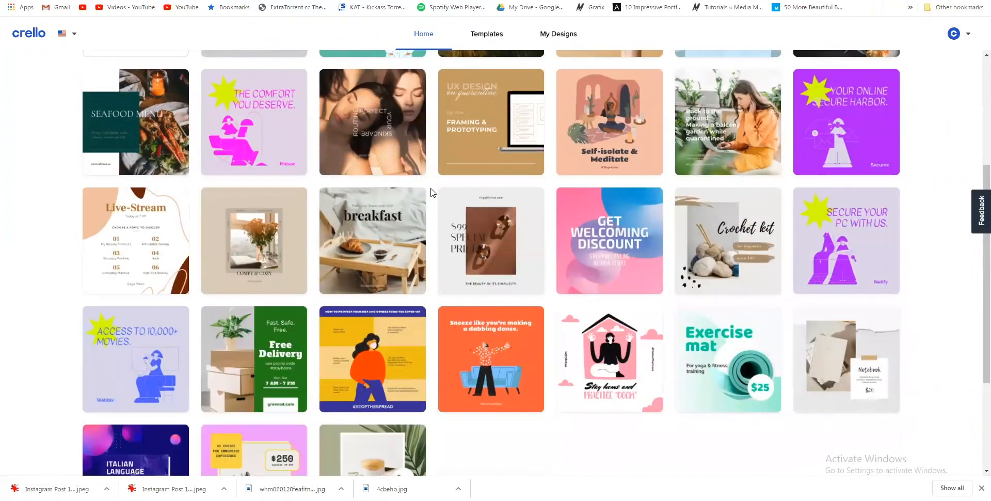
{"action": "scroll", "coordinate": [432, 192], "scroll_direction": "down", "scroll_amount": 7}
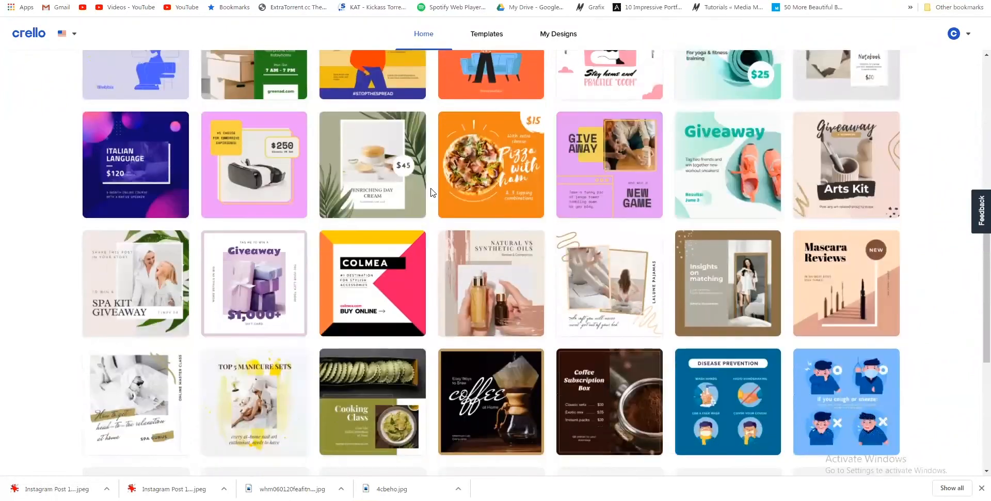
{"action": "scroll", "coordinate": [432, 192], "scroll_direction": "down", "scroll_amount": 4}
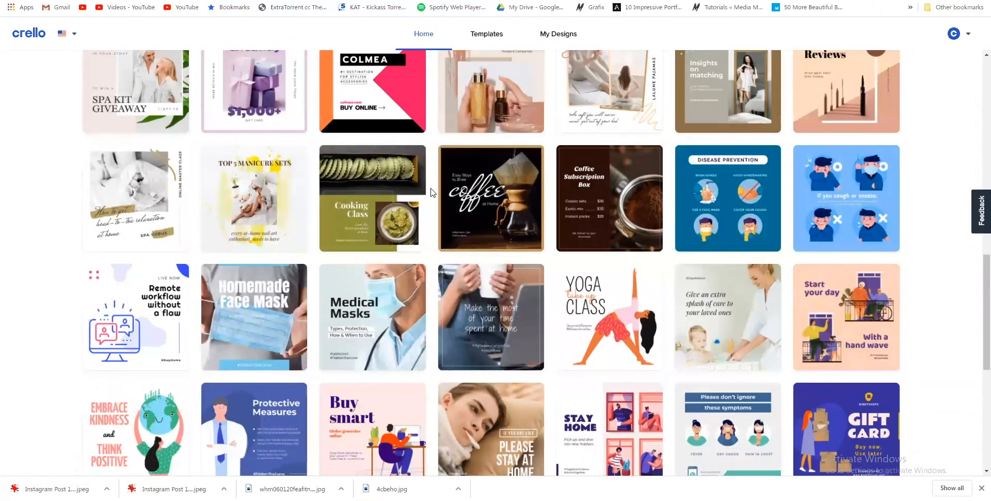
{"action": "scroll", "coordinate": [433, 192], "scroll_direction": "up", "scroll_amount": 2}
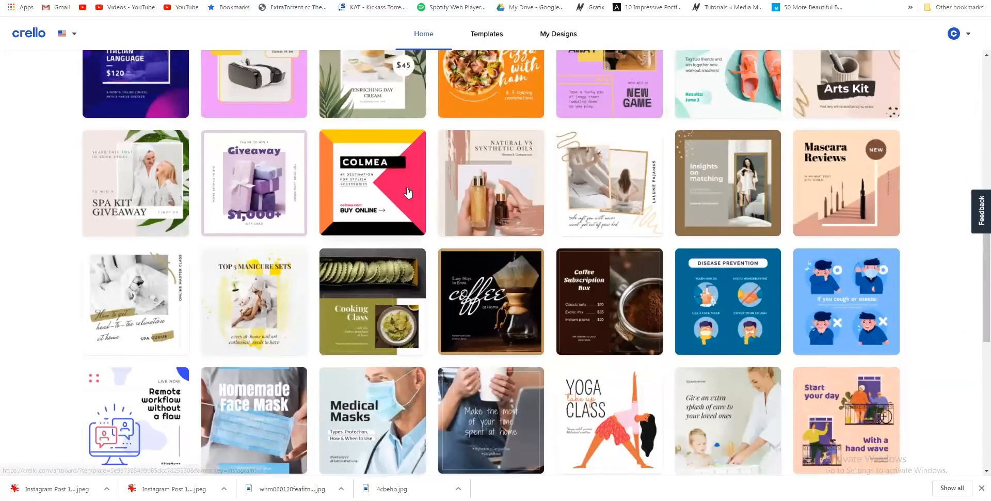
{"action": "left_click", "coordinate": [407, 196]}
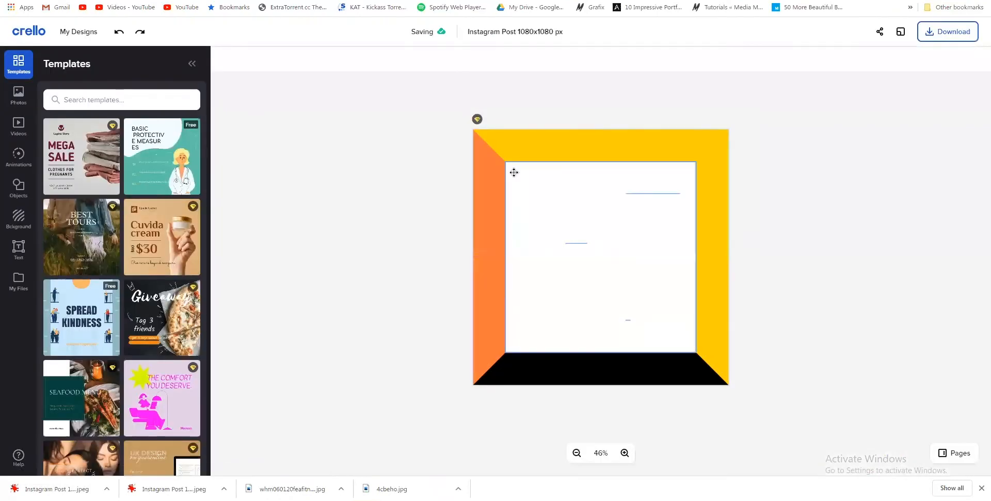
- Replace the "COLMEA" headline in the black bar with "SPRINT"
{"action": "scroll", "coordinate": [105, 252], "scroll_direction": "down", "scroll_amount": 10}
{"action": "scroll", "coordinate": [104, 253], "scroll_direction": "down", "scroll_amount": 10}
{"action": "scroll", "coordinate": [100, 252], "scroll_direction": "down", "scroll_amount": 5}
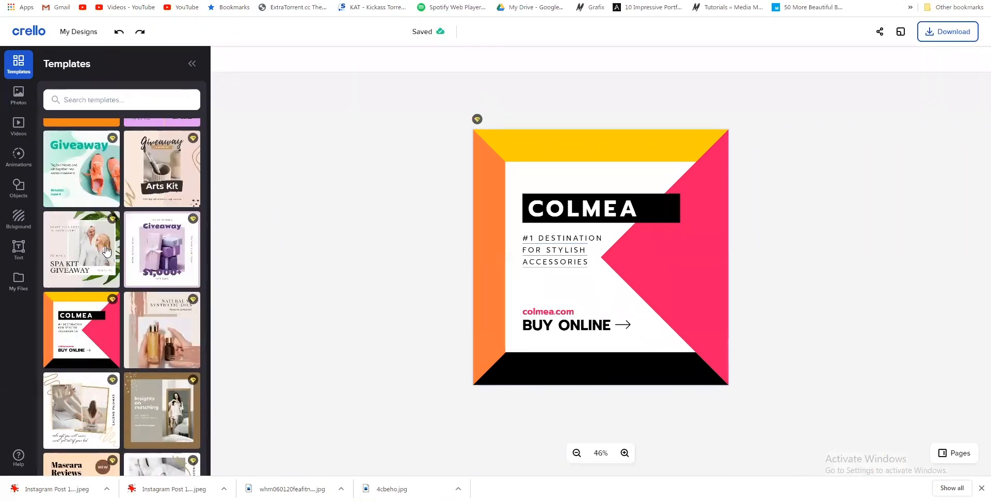
{"action": "double_click", "coordinate": [553, 214]}
{"action": "type", "text": "SPRINT"}
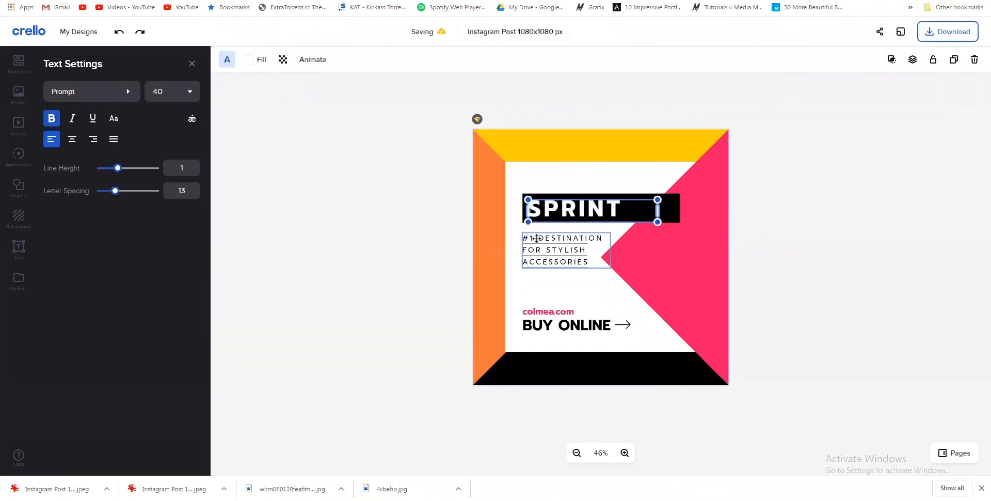
- Replace the "#1 DESTINATION FOR STYLISH ACCESSORIES" text with the copied sprint definition and widen its text box
{"action": "left_click", "coordinate": [554, 242]}
{"action": "left_click", "coordinate": [555, 241]}
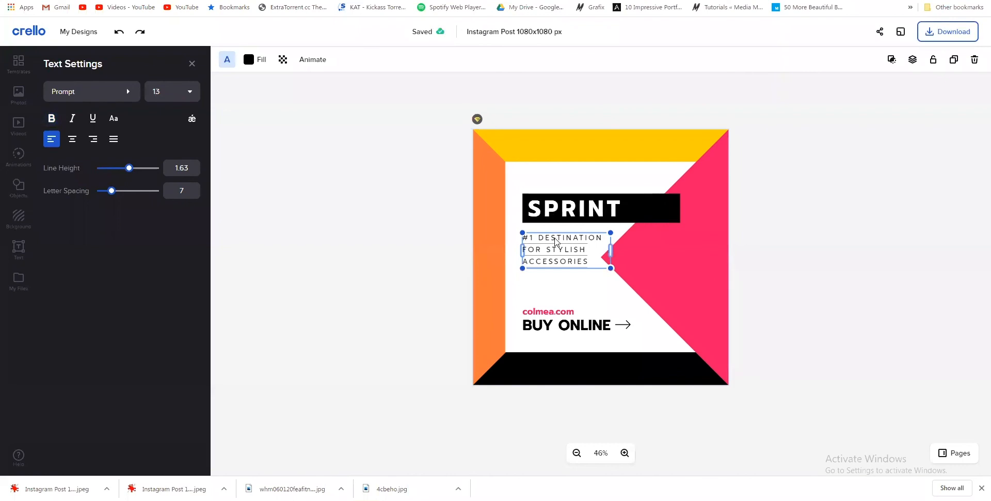
{"action": "left_click", "coordinate": [456, 284]}
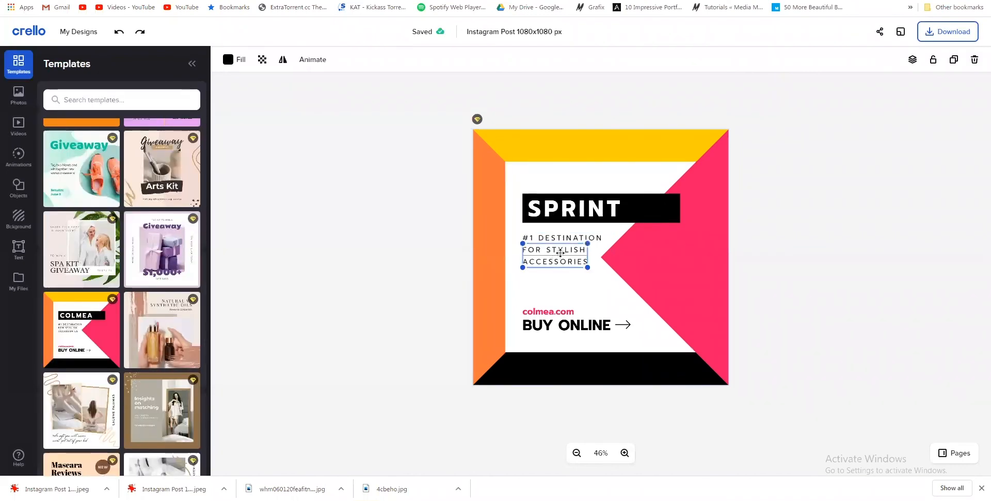
{"action": "left_click", "coordinate": [554, 252]}
{"action": "double_click", "coordinate": [557, 251]}
{"action": "key", "text": "ctrl+a"}
{"action": "key", "text": "ctrl+v"}
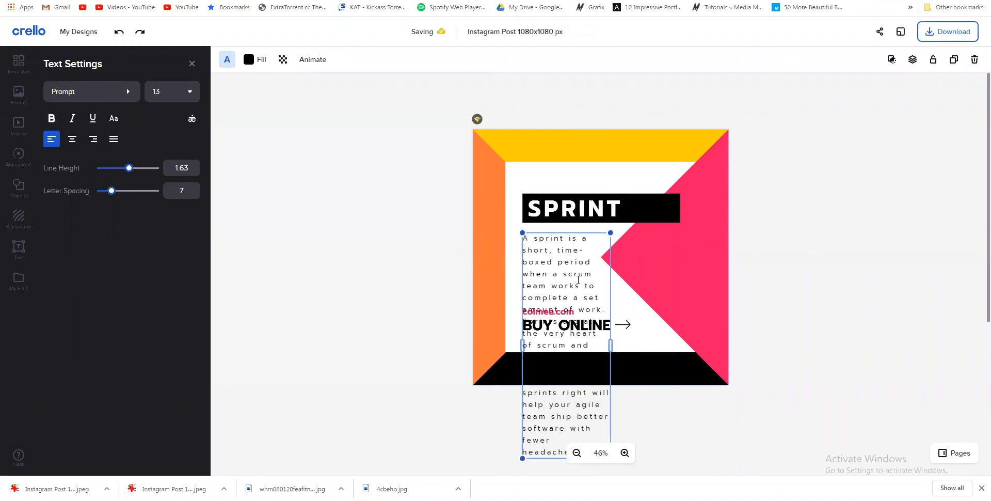
{"action": "left_click_drag", "start_coordinate": [610, 346], "coordinate": [720, 337]}
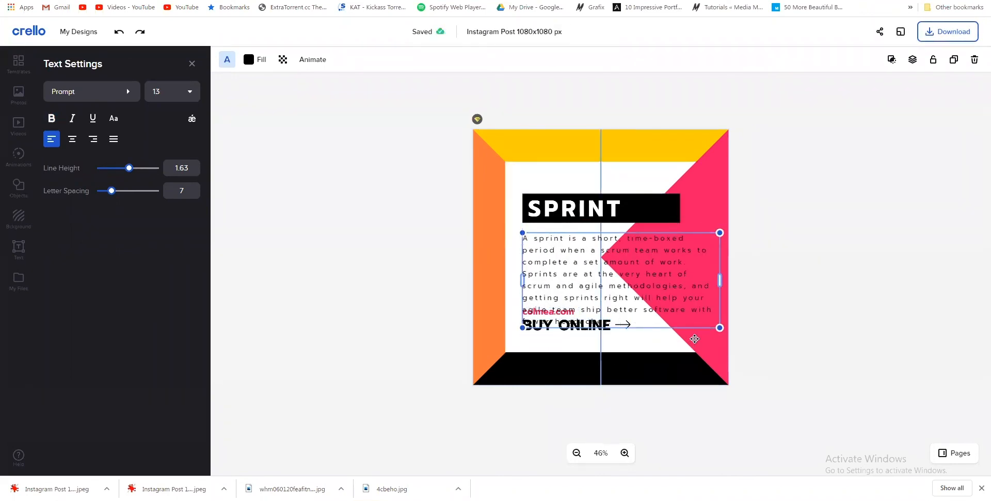
- Delete the pink triangle and narrow the definition's text box to fit the white panel
{"action": "left_click_drag", "start_coordinate": [696, 338], "coordinate": [767, 342]}
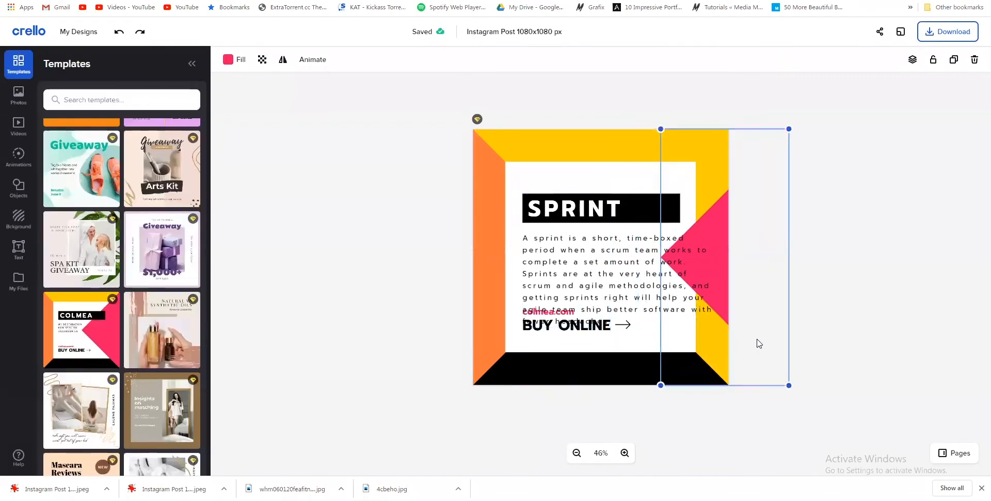
{"action": "key", "text": "Delete"}
{"action": "left_click", "coordinate": [682, 316]}
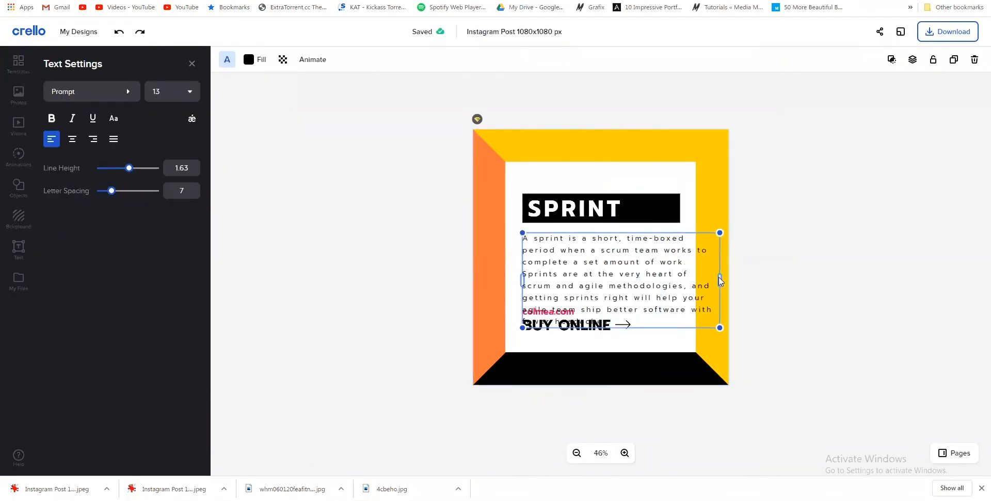
{"action": "left_click_drag", "start_coordinate": [698, 277], "coordinate": [686, 279]}
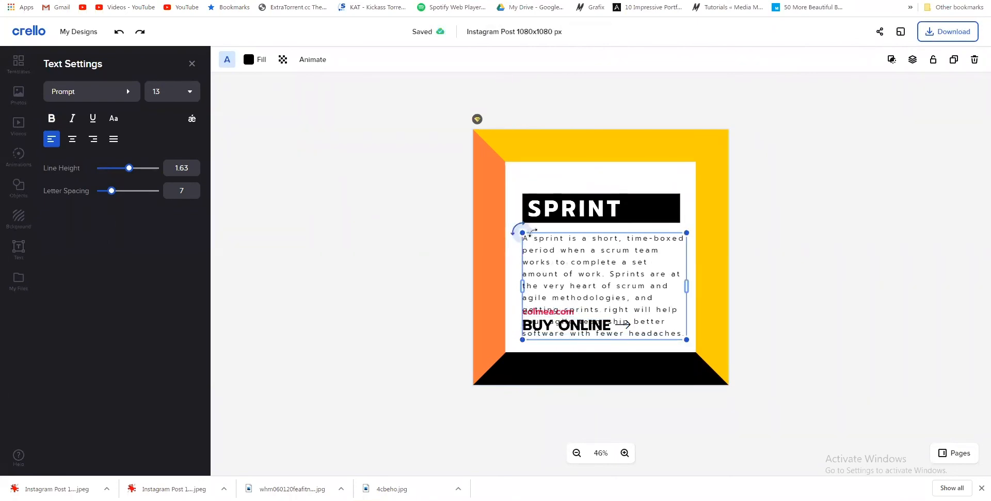
- Move the definition text aside and delete the "colmea.com" line, the "BUY ONLINE" text and the arrow
{"action": "left_click_drag", "start_coordinate": [542, 231], "coordinate": [615, 229]}
{"action": "left_click", "coordinate": [529, 312]}
{"action": "key", "text": "Delete"}
{"action": "left_click", "coordinate": [535, 326]}
{"action": "key", "text": "Delete"}
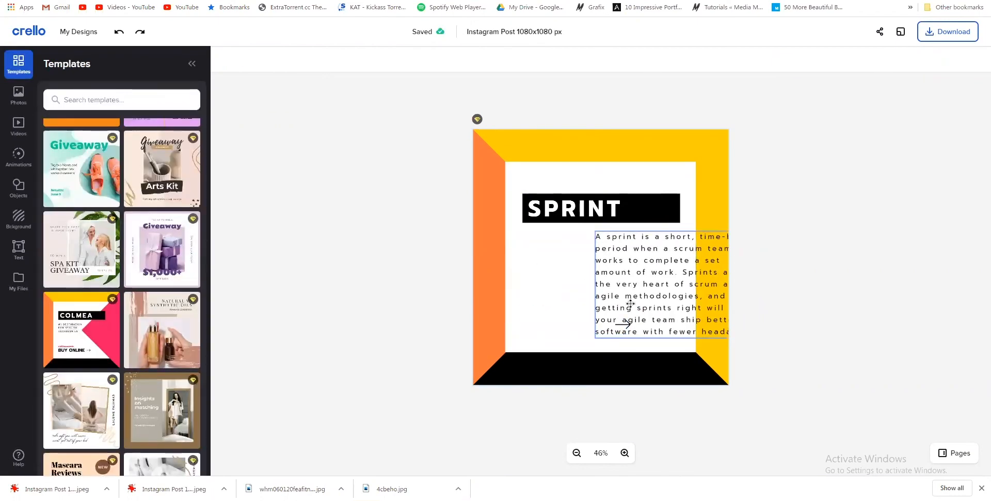
{"action": "left_click_drag", "start_coordinate": [641, 272], "coordinate": [492, 280]}
{"action": "left_click", "coordinate": [619, 323]}
{"action": "key", "text": "Delete"}
- Place the definition text below the "SPRINT" bar, aligned with the bar's left edge, and fine-tune its box width
{"action": "left_click_drag", "start_coordinate": [551, 287], "coordinate": [631, 281]}
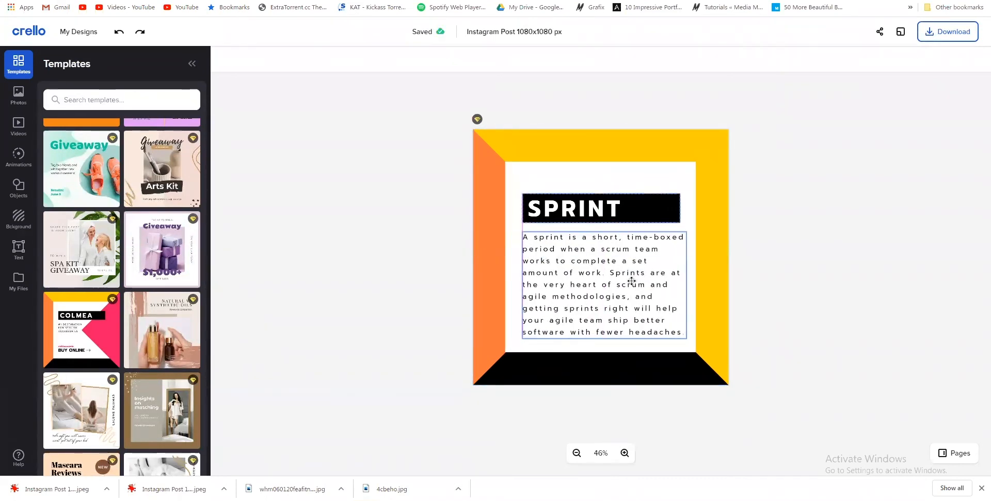
{"action": "left_click", "coordinate": [666, 280]}
{"action": "mouse_move", "coordinate": [686, 282]}
{"action": "left_mouse_down"}
{"action": "mouse_move", "coordinate": [678, 282]}
{"action": "mouse_move", "coordinate": [687, 281]}
{"action": "left_mouse_up"}
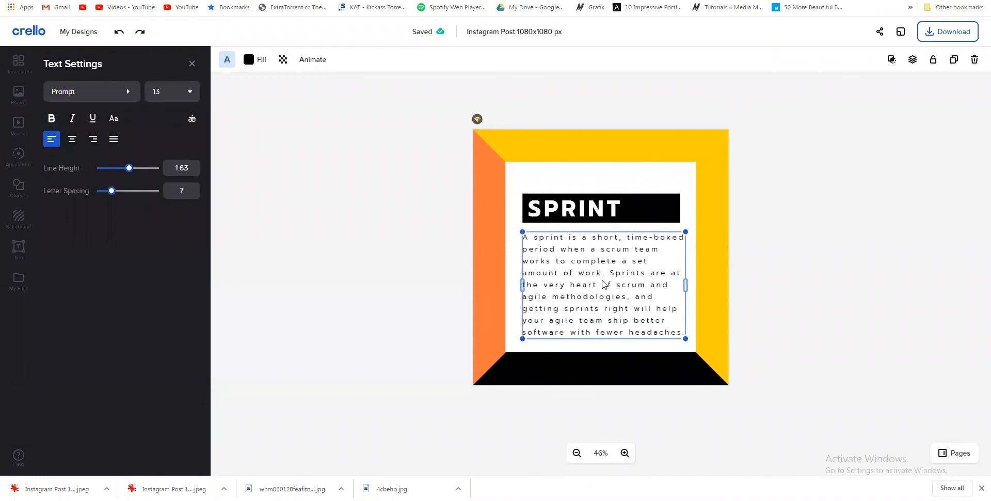
- Search the fonts for "tim" for the definition text, clear the search and browse the full font list
{"action": "left_click", "coordinate": [104, 91]}
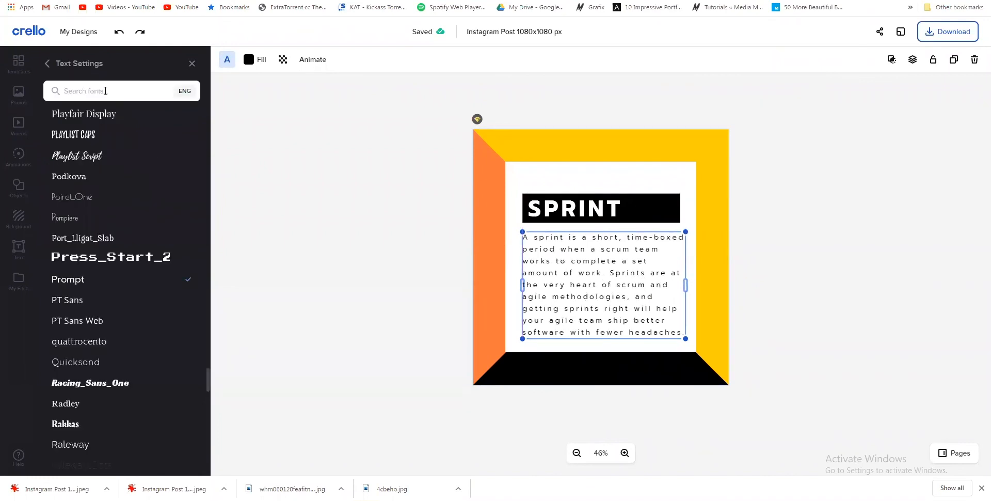
{"action": "type", "text": "tim"}
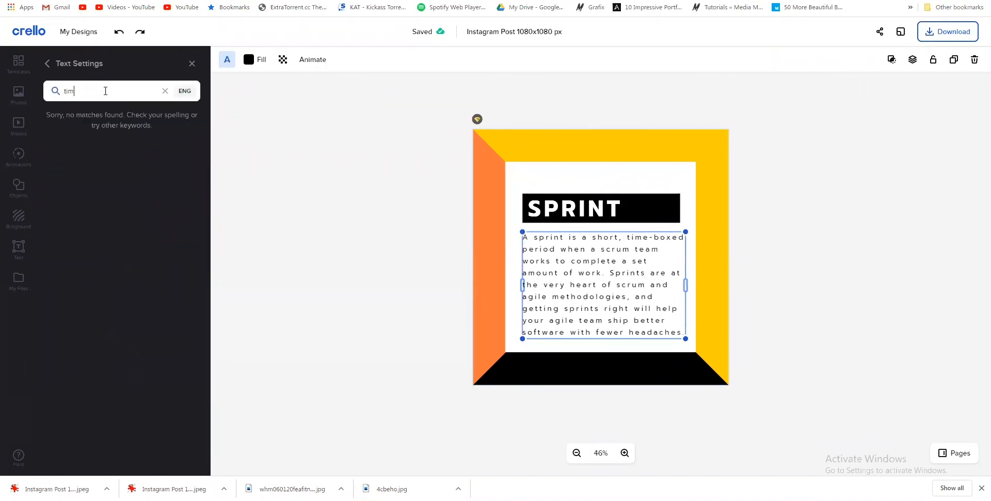
{"action": "key", "text": "BackSpace"}
{"action": "key", "text": "BackSpace"}
{"action": "key", "text": "BackSpace"}
{"action": "key", "text": "BackSpace"}
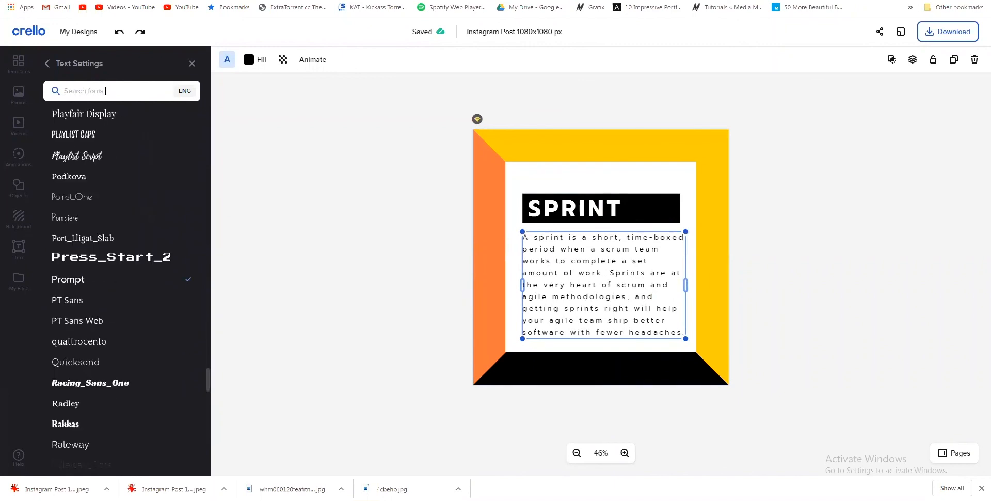
{"action": "scroll", "coordinate": [98, 160], "scroll_direction": "down", "scroll_amount": 2}
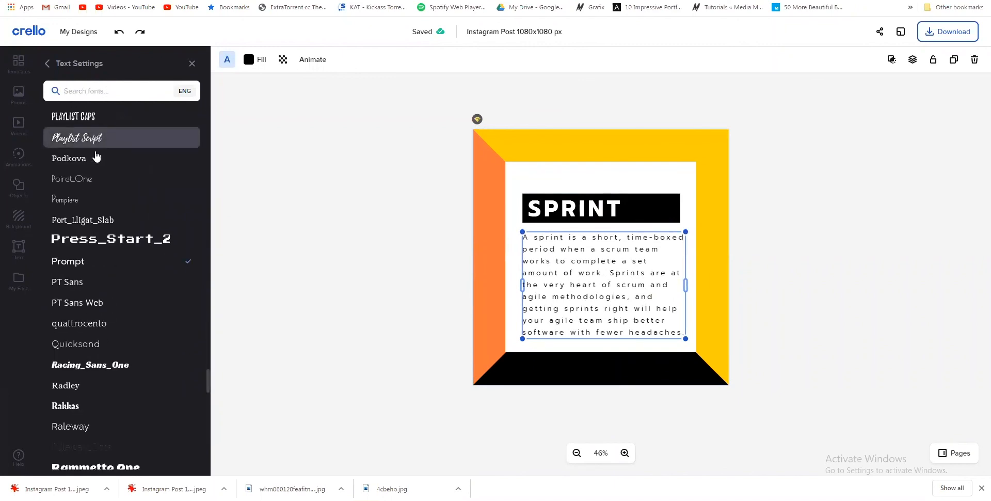
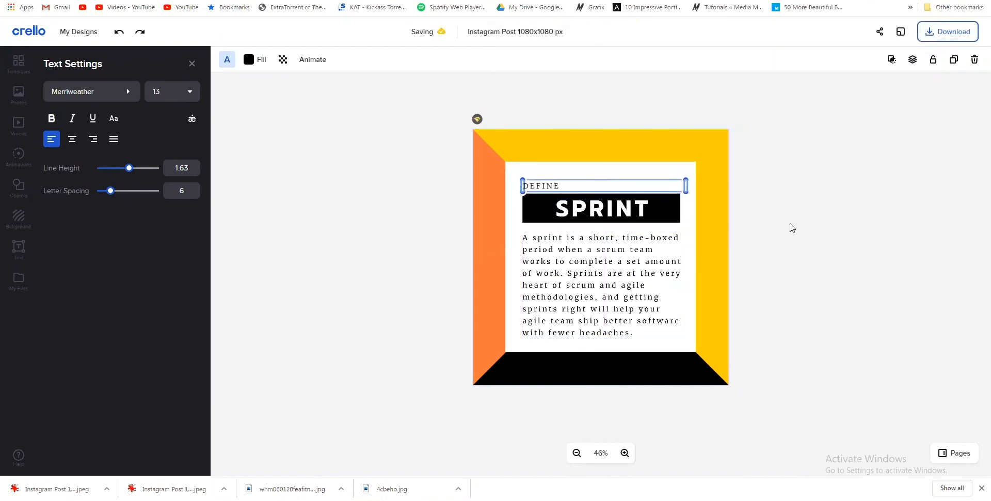
- Download the sprint definition post as a JPG named "Instagram Post 1080x1080 px (2)" and close the download dialog
{"action": "left_click", "coordinate": [825, 225]}
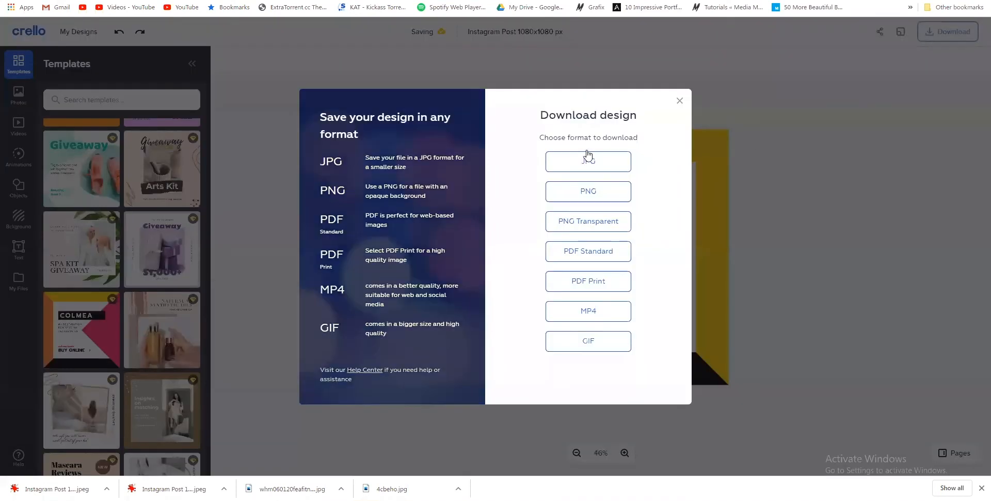
{"action": "left_click", "coordinate": [587, 156]}
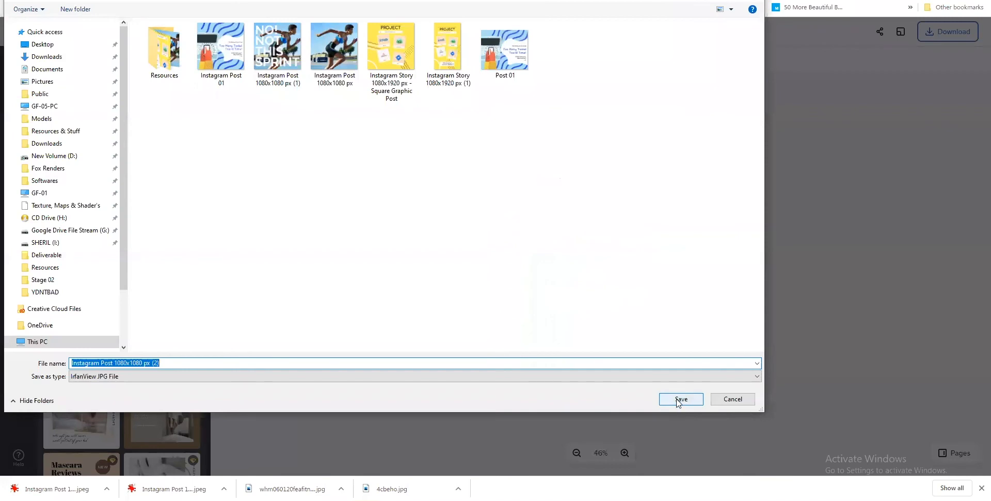
{"action": "left_click", "coordinate": [677, 405]}
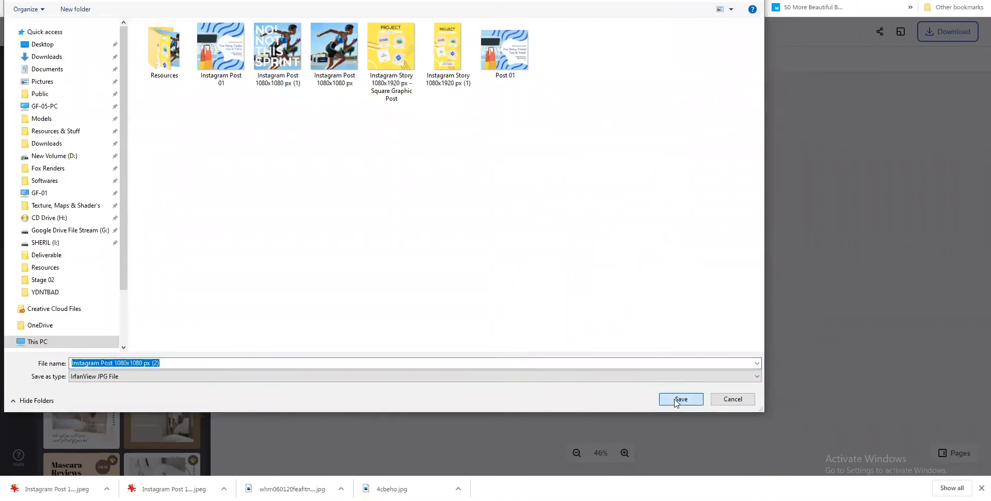
{"action": "left_click", "coordinate": [676, 401]}
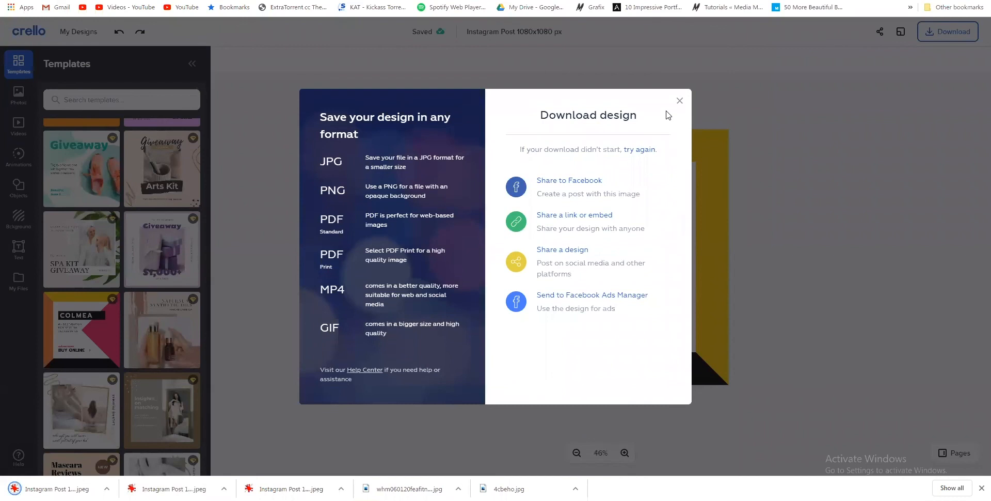
{"action": "left_click", "coordinate": [679, 101]}
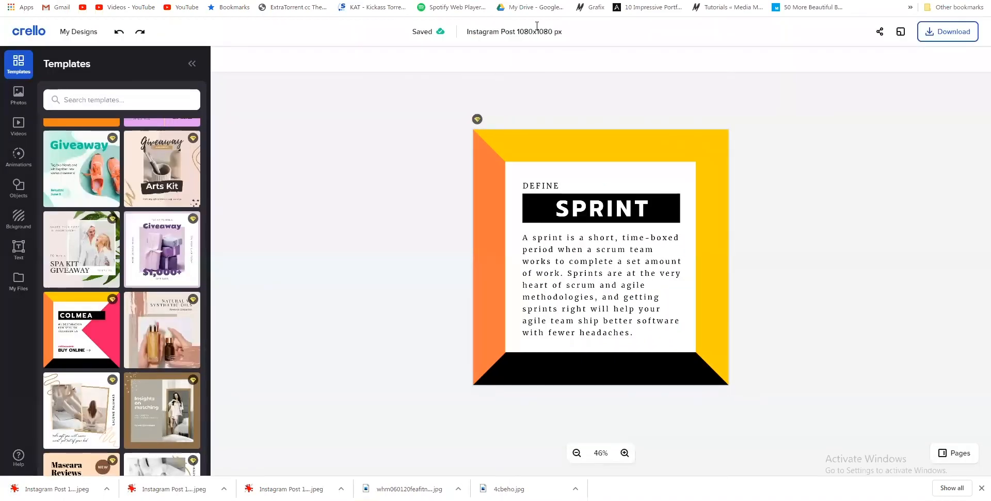
- Switch to Trello and attach "Instagram Post 1080x1080 px (2).jpeg" from the computer to the Define Sprint card, closing the card when done
{"action": "key", "text": "ctrl+Tab"}
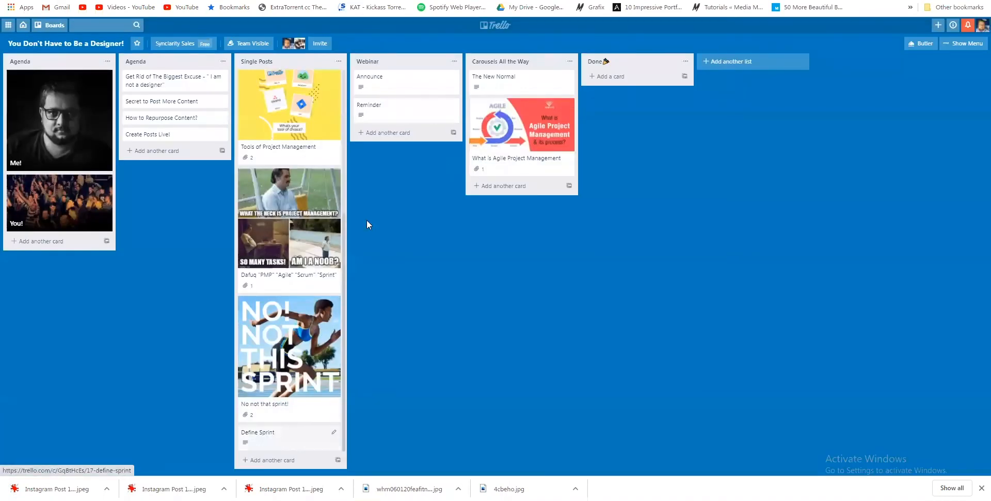
{"action": "key", "text": "Return"}
{"action": "left_click", "coordinate": [604, 193]}
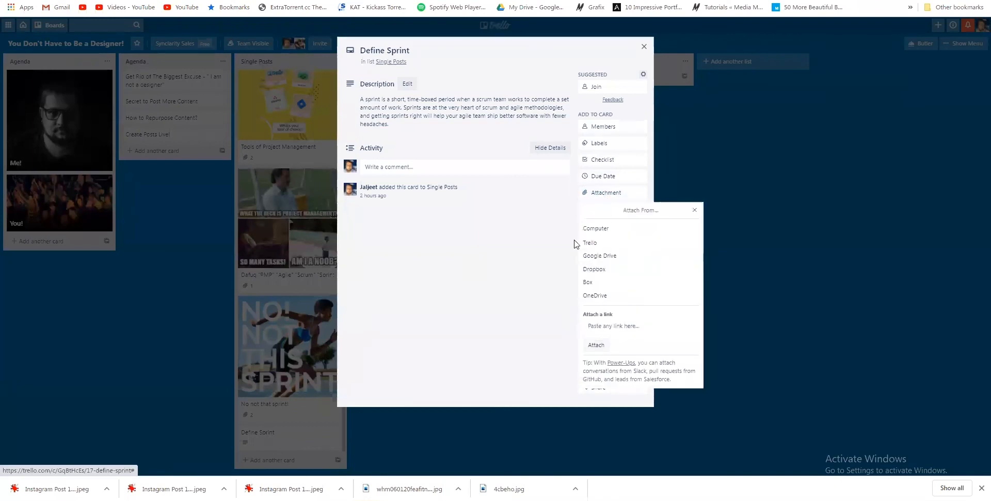
{"action": "left_click", "coordinate": [598, 228]}
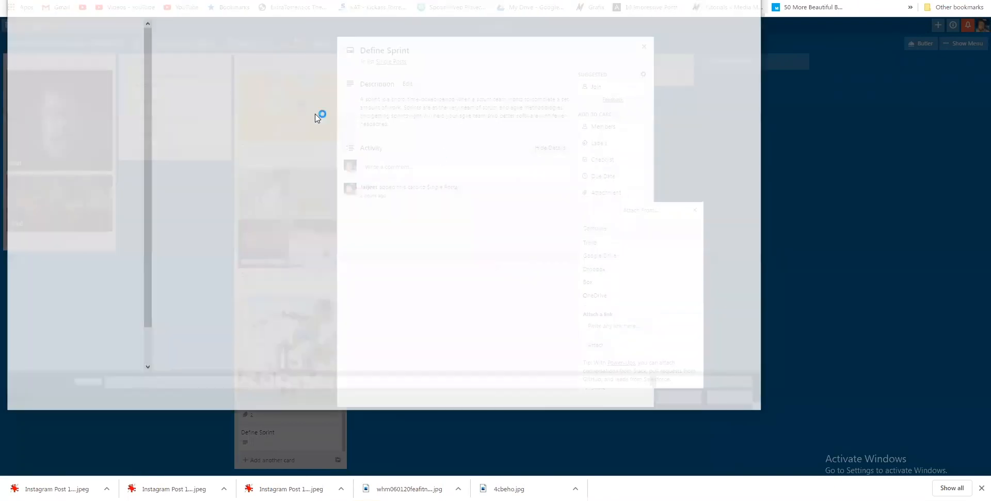
{"action": "left_click", "coordinate": [405, 51]}
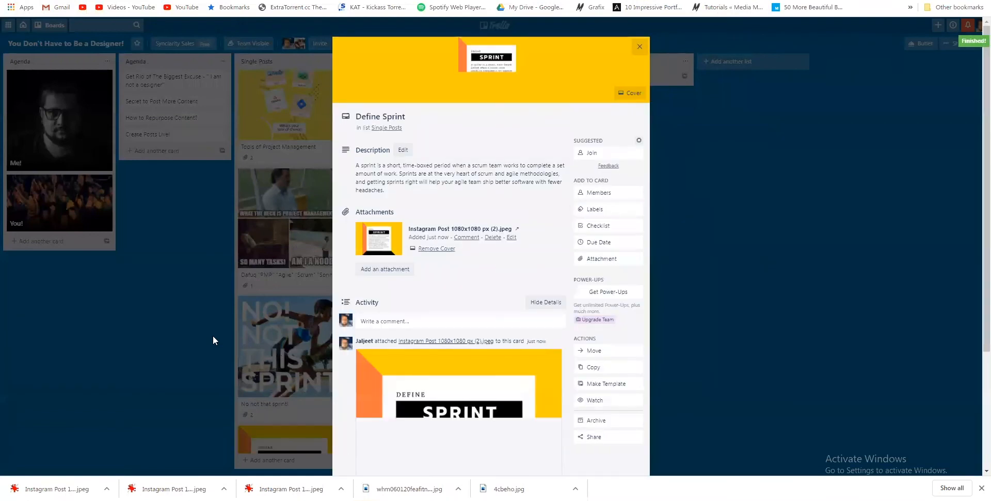
{"action": "left_click", "coordinate": [213, 337]}
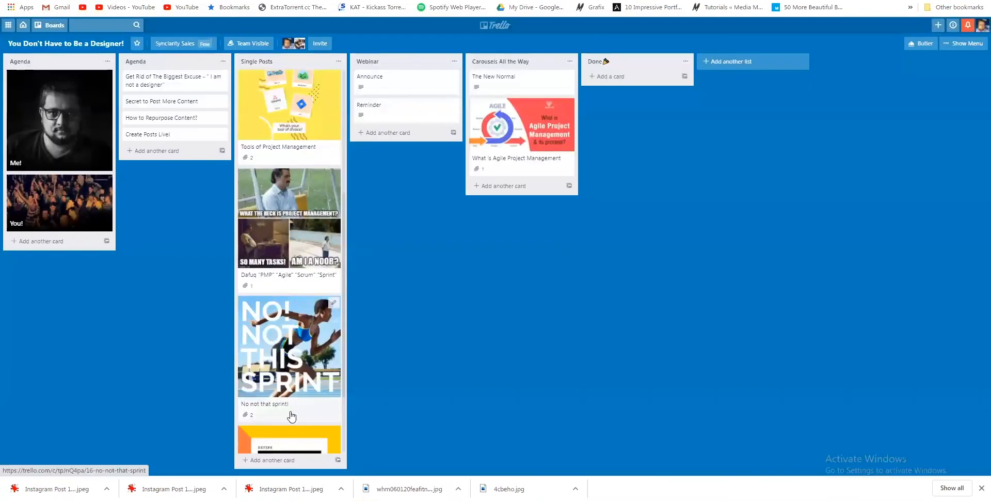
- Review all the post cards and their covers in the Single Posts list
{"action": "scroll", "coordinate": [290, 412], "scroll_direction": "down", "scroll_amount": 2}
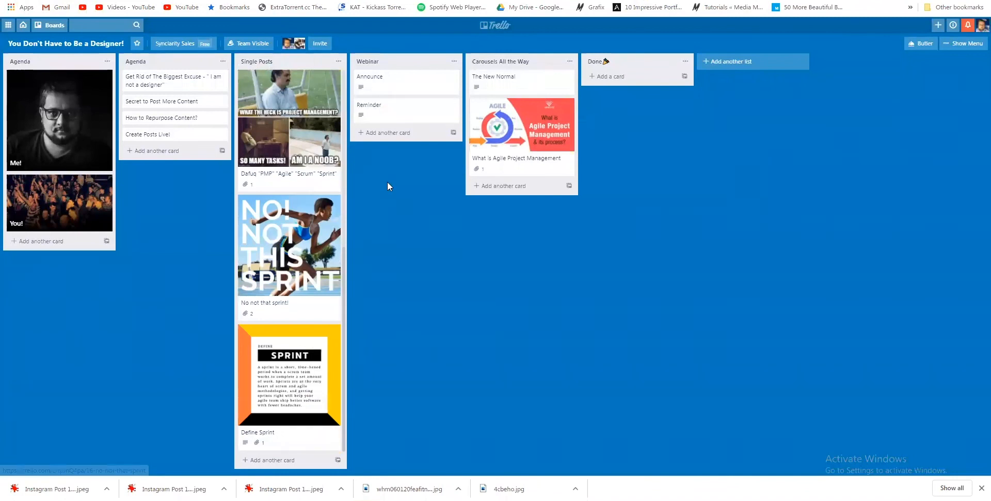
{"action": "scroll", "coordinate": [302, 155], "scroll_direction": "up", "scroll_amount": 6}
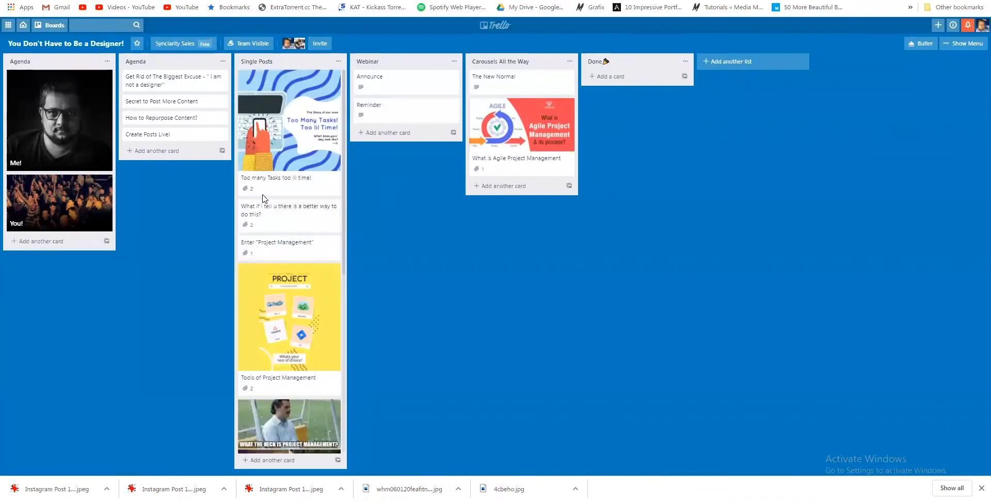
{"action": "scroll", "coordinate": [302, 155], "scroll_direction": "down", "scroll_amount": 5}
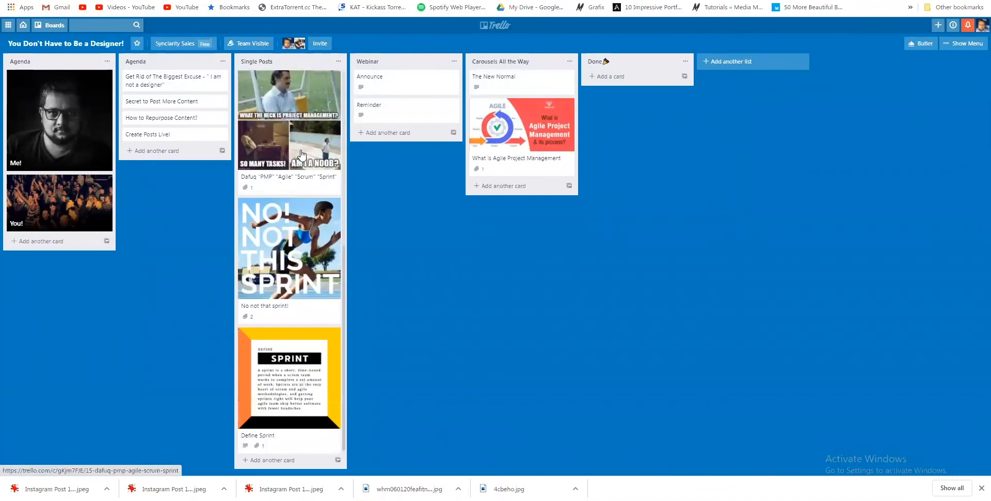
{"action": "scroll", "coordinate": [301, 170], "scroll_direction": "up", "scroll_amount": 5}
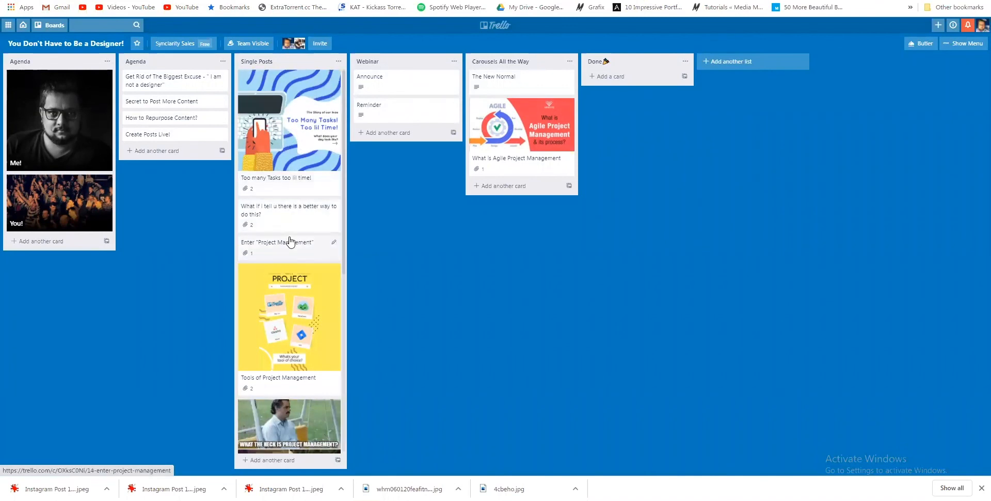
{"action": "scroll", "coordinate": [289, 289], "scroll_direction": "down", "scroll_amount": 1}
{"action": "scroll", "coordinate": [289, 294], "scroll_direction": "down", "scroll_amount": 5}
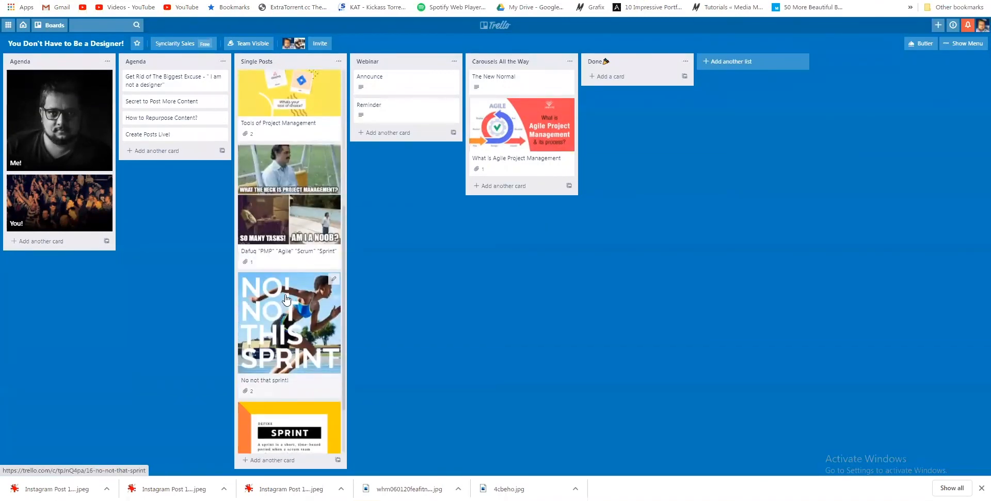
{"action": "scroll", "coordinate": [293, 411], "scroll_direction": "down", "scroll_amount": 2}
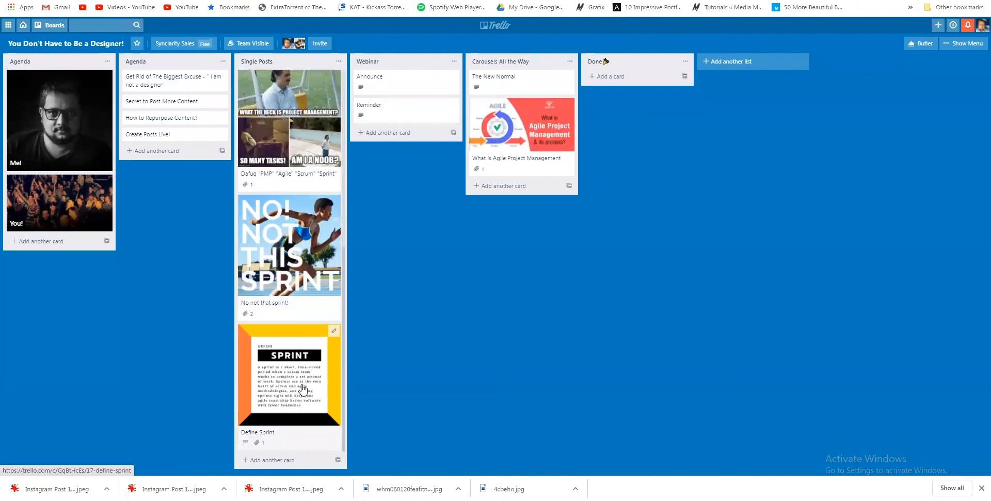
{"action": "scroll", "coordinate": [294, 398], "scroll_direction": "up", "scroll_amount": 6}
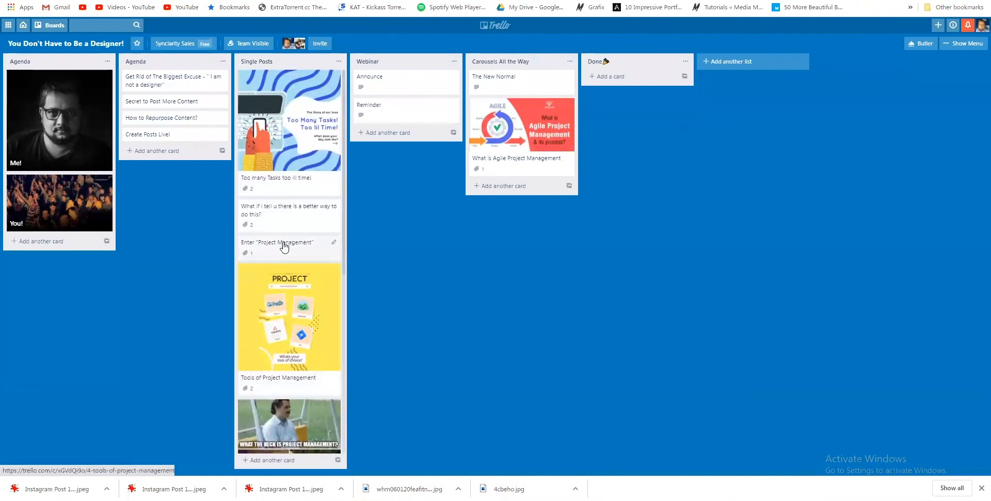
- Check the attachments of the first three Single Posts cards, from "Too many Tasks too lil time!" to "Enter "Project Management""
{"action": "left_click", "coordinate": [294, 178]}
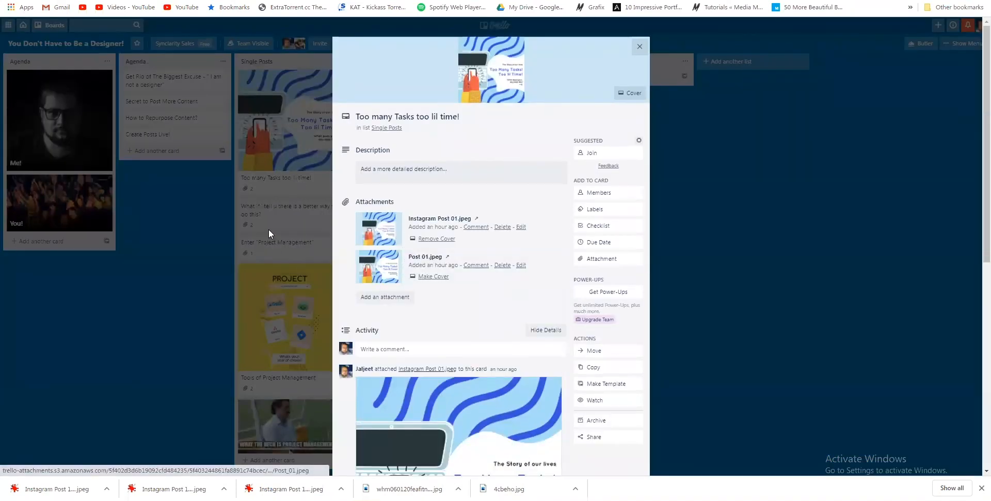
{"action": "left_click", "coordinate": [292, 212]}
{"action": "left_click", "coordinate": [293, 214]}
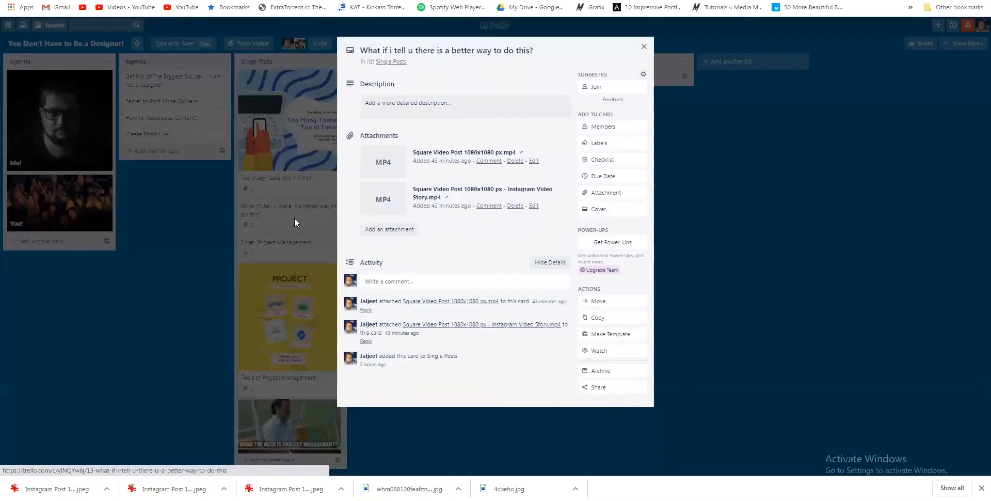
{"action": "left_click", "coordinate": [287, 252]}
{"action": "left_click", "coordinate": [288, 246]}
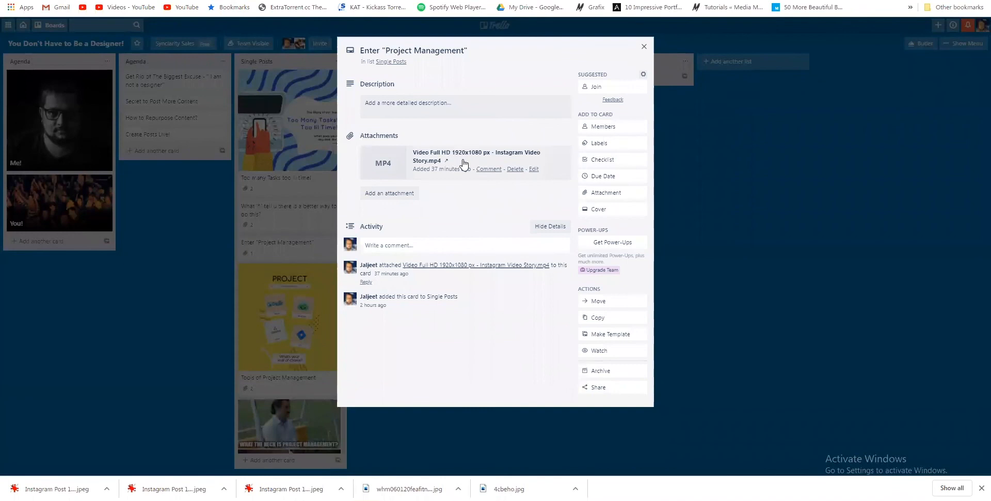
{"action": "left_click", "coordinate": [772, 188]}
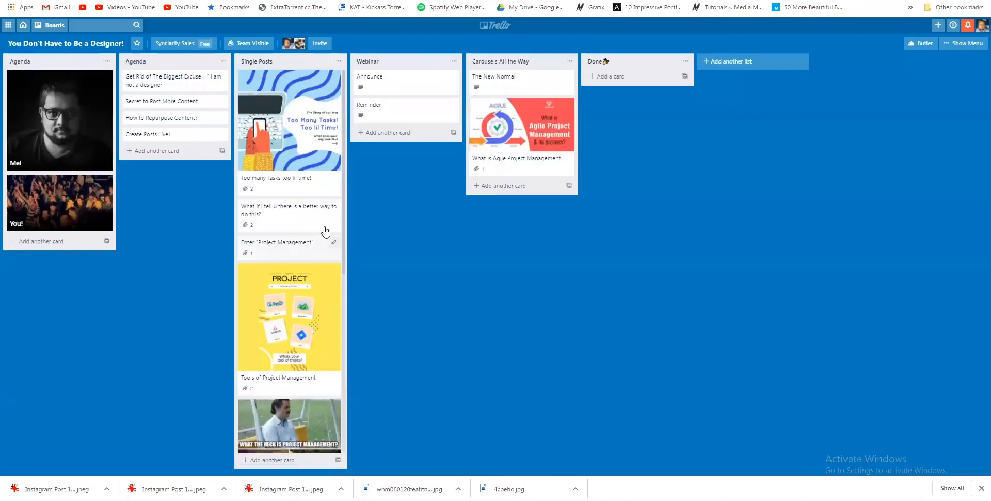
{"action": "scroll", "coordinate": [325, 232], "scroll_direction": "down", "scroll_amount": 6}
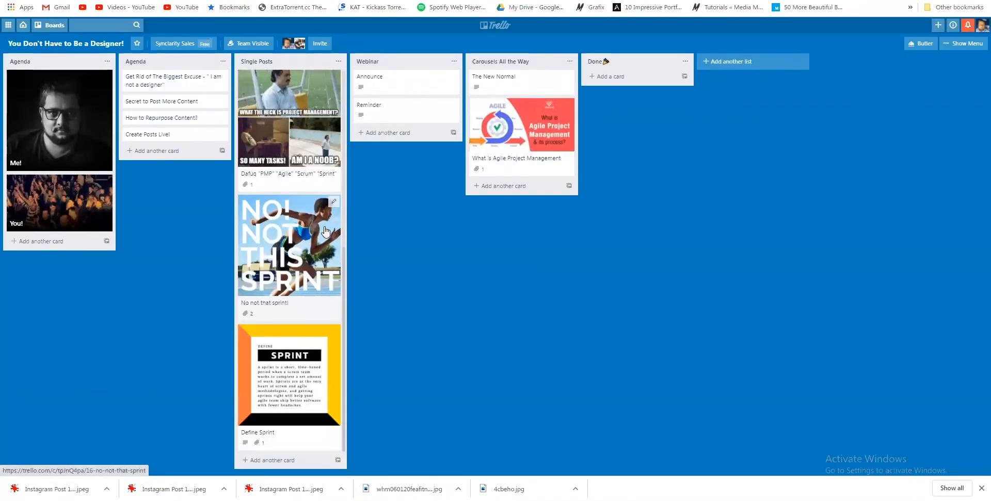
{"action": "scroll", "coordinate": [326, 231], "scroll_direction": "up", "scroll_amount": 6}
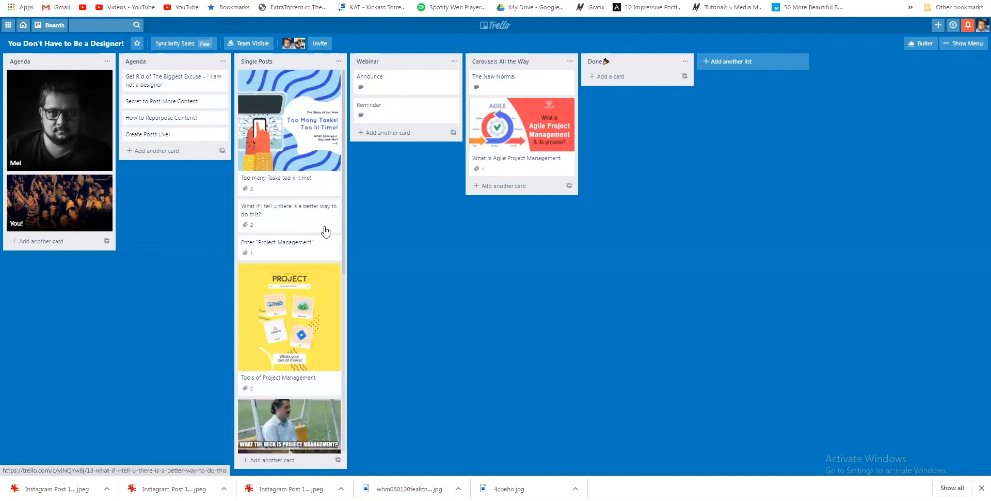
{"action": "scroll", "coordinate": [325, 231], "scroll_direction": "down", "scroll_amount": 6}
{"action": "scroll", "coordinate": [317, 242], "scroll_direction": "up", "scroll_amount": 6}
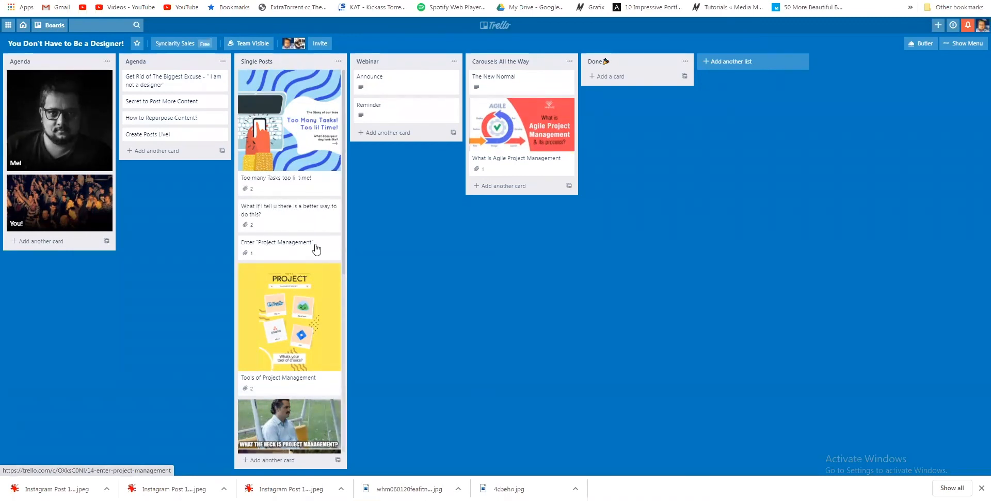
- View the Webinar list's Announce card, switch to Crello and open the original "HERE'S HOW YOU CREATE CONTENT!" Facebook event cover for editing
{"action": "left_click", "coordinate": [383, 79]}
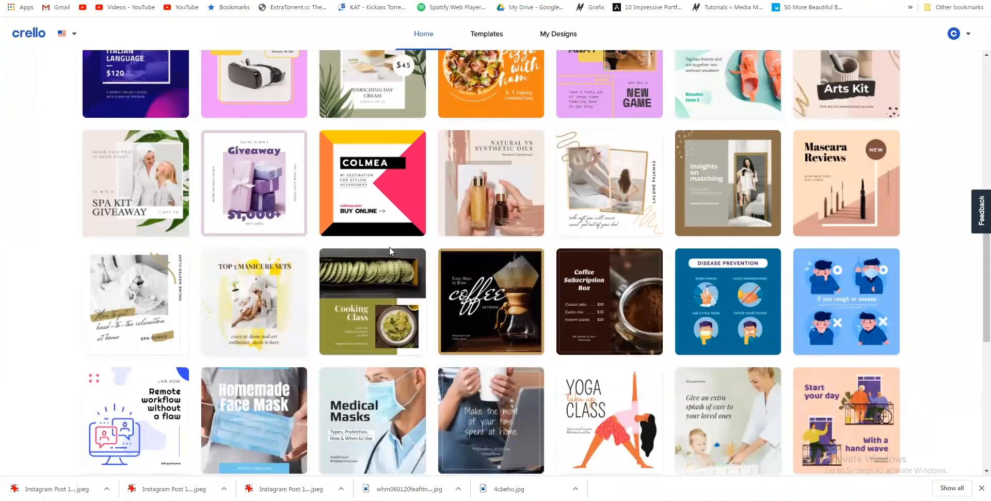
{"action": "scroll", "coordinate": [361, 276], "scroll_direction": "up", "scroll_amount": 2}
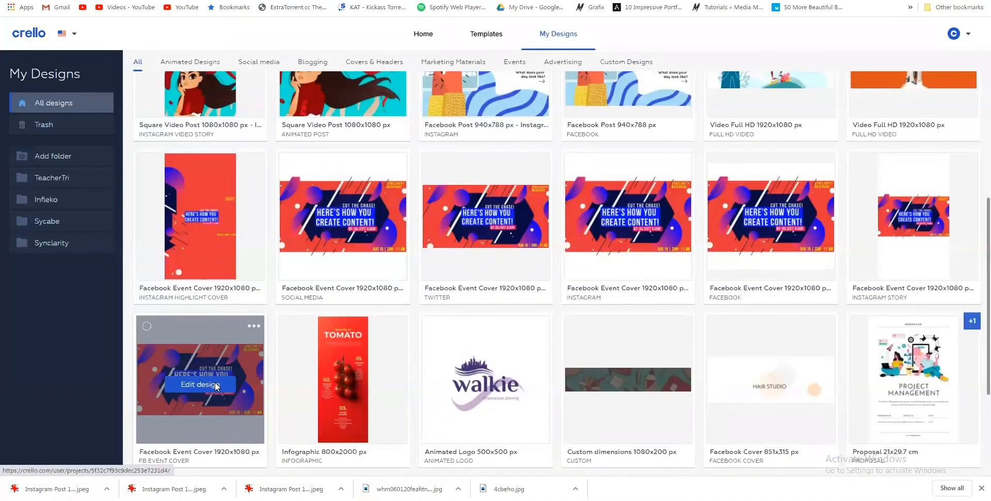
{"action": "left_click", "coordinate": [217, 384]}
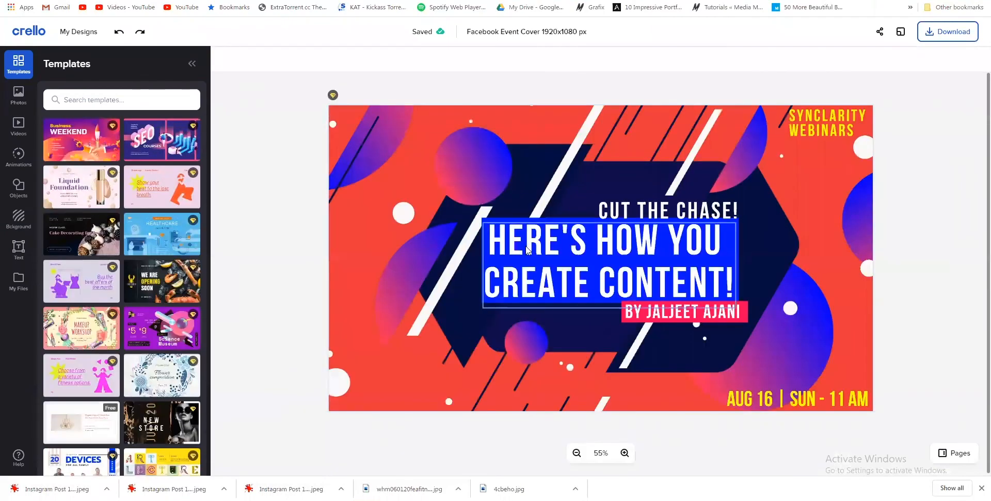
- Replace the main headline on the event cover with "BITE-SIZED STORYTELLING", split over two lines
{"action": "left_click", "coordinate": [527, 250]}
{"action": "triple_click", "coordinate": [527, 245]}
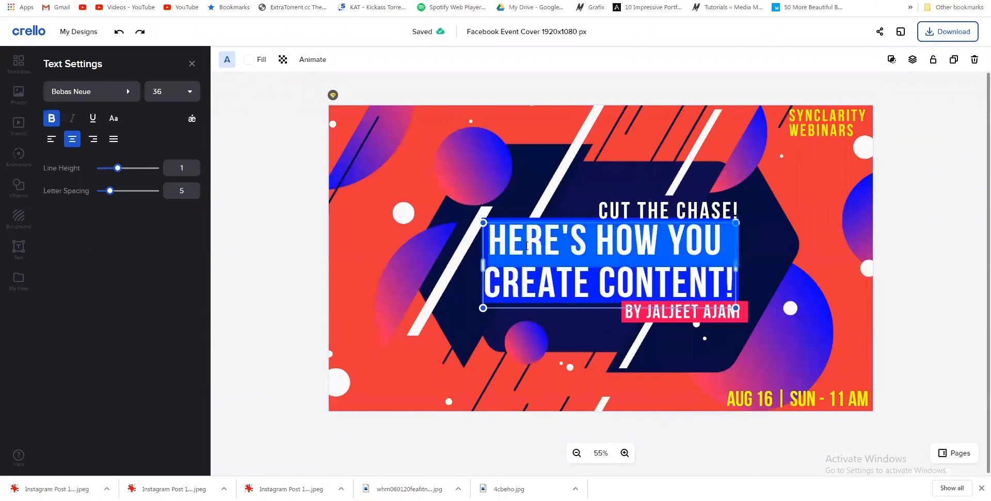
{"action": "key", "text": "ctrl+a"}
{"action": "type", "text": "B"}
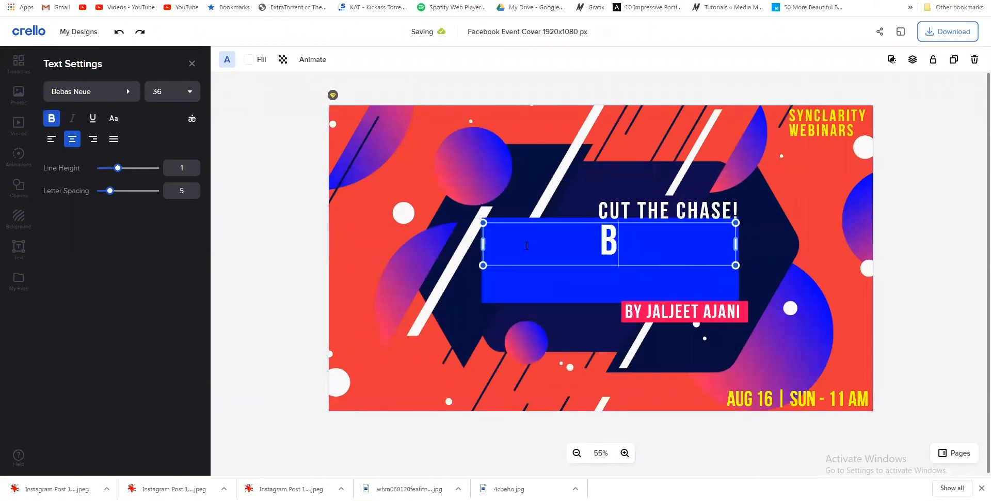
{"action": "type", "text": "ITE"}
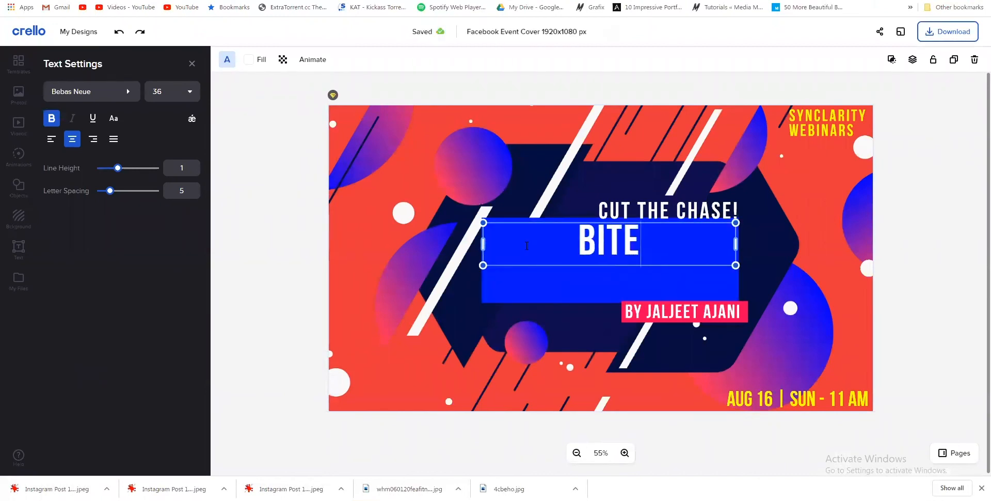
{"action": "type", "text": "-SIZED"}
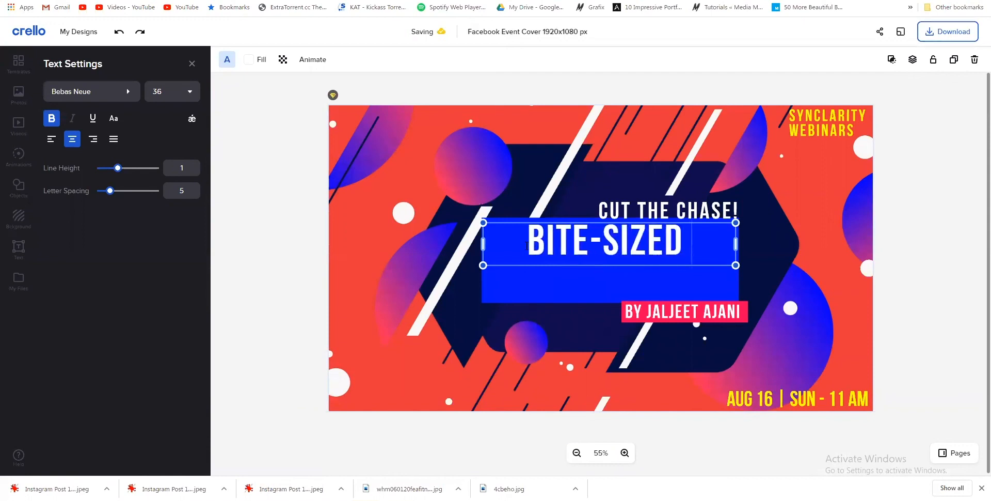
{"action": "key", "text": "Return"}
{"action": "type", "text": "S"}
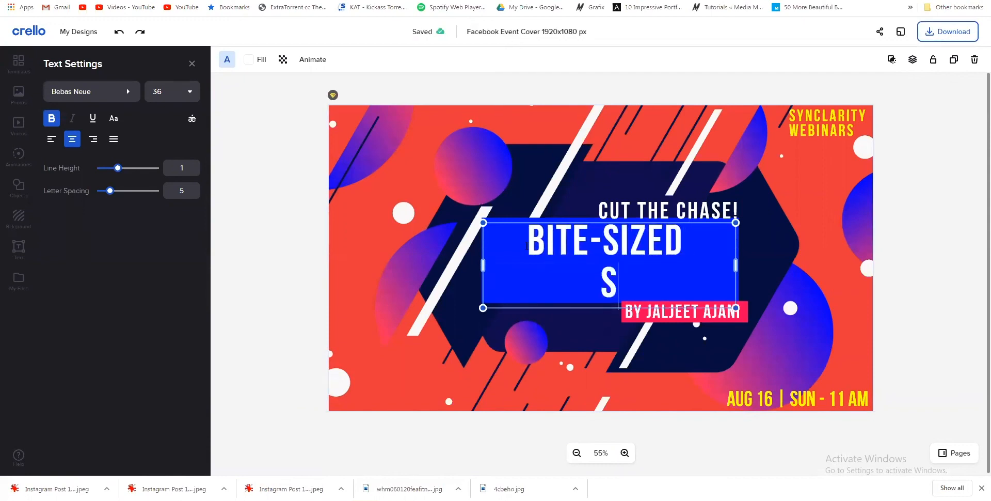
{"action": "type", "text": "TORYTELLING"}
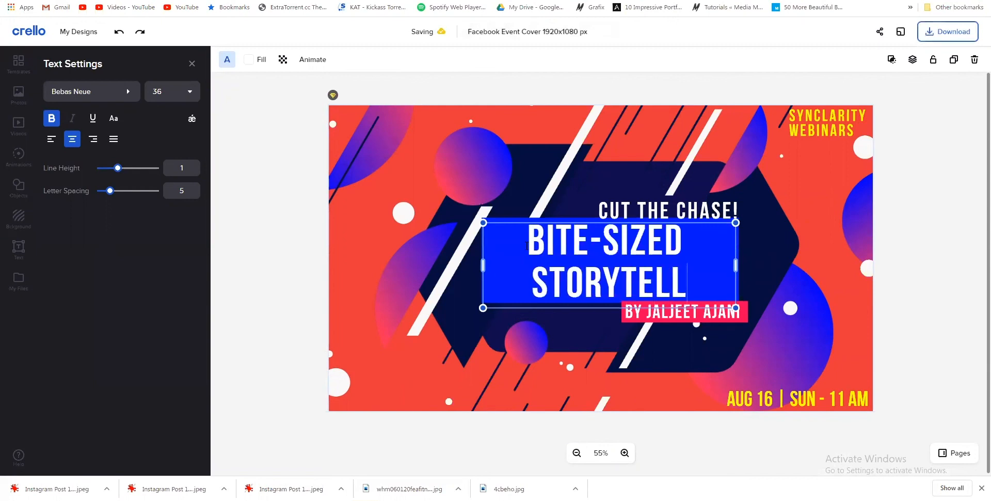
- Replace "CUT THE CHASE!" with "The power of small content pieces" copied from the Announce card in Trello, and widen its text box in Crello
{"action": "left_click", "coordinate": [671, 207]}
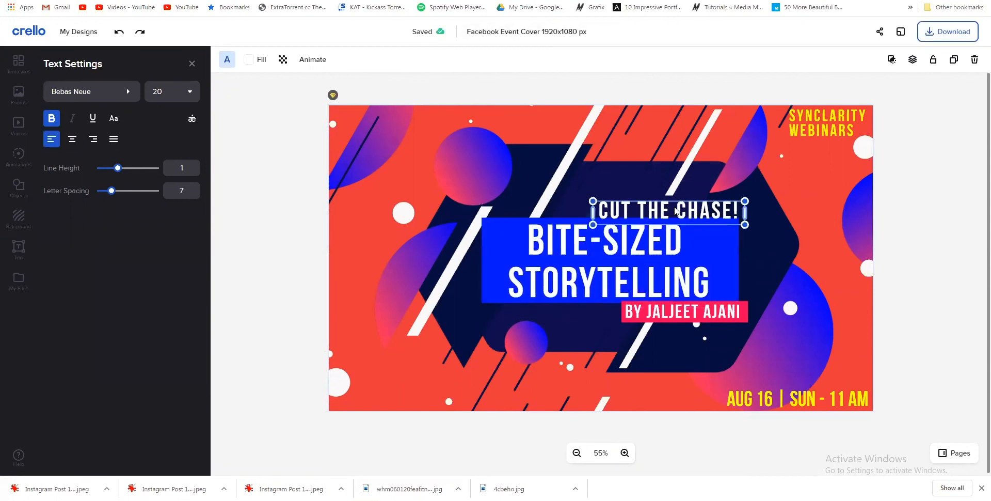
{"action": "key", "text": "alt+Tab"}
{"action": "key", "text": "ctrl+Tab"}
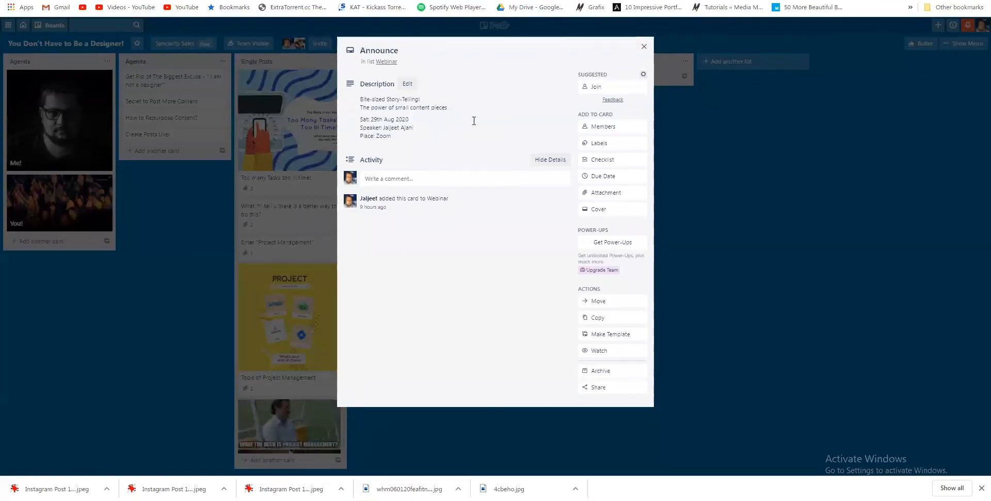
{"action": "left_click", "coordinate": [488, 104]}
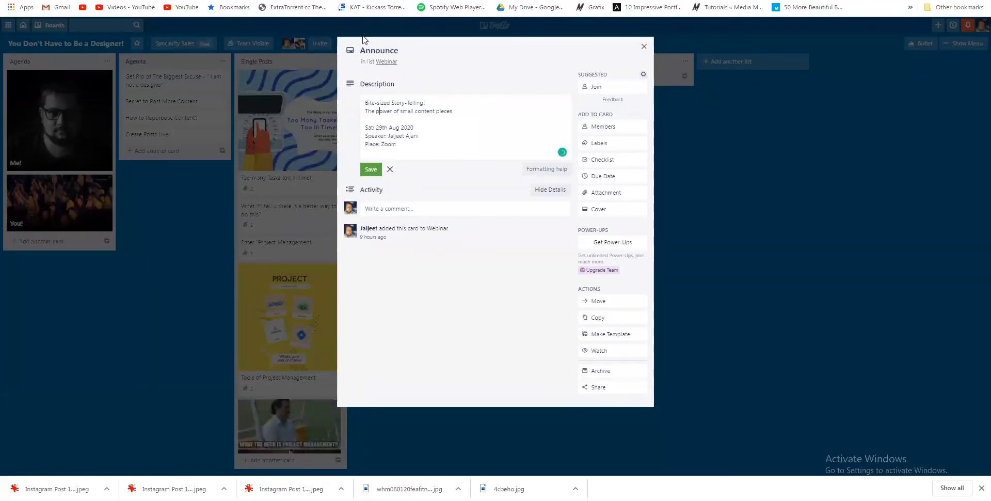
{"action": "key", "text": "ctrl+Tab"}
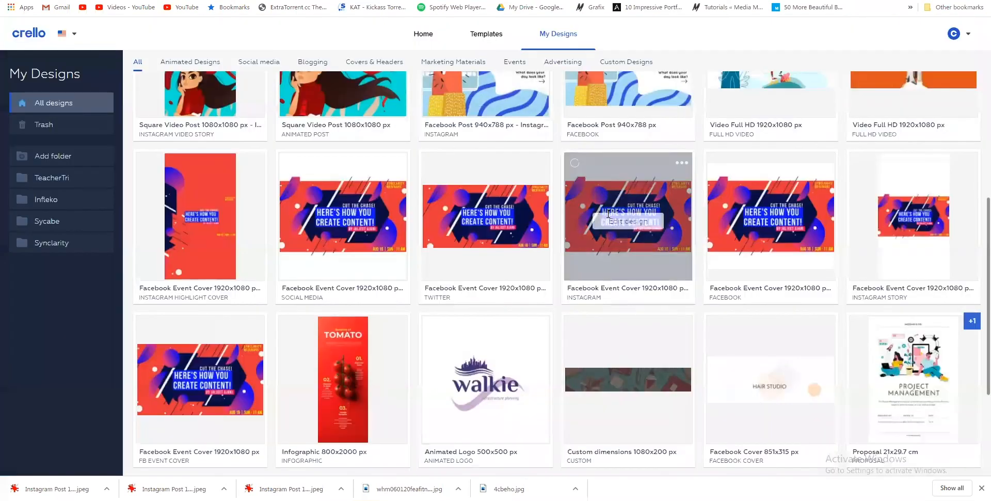
{"action": "left_click", "coordinate": [607, 212]}
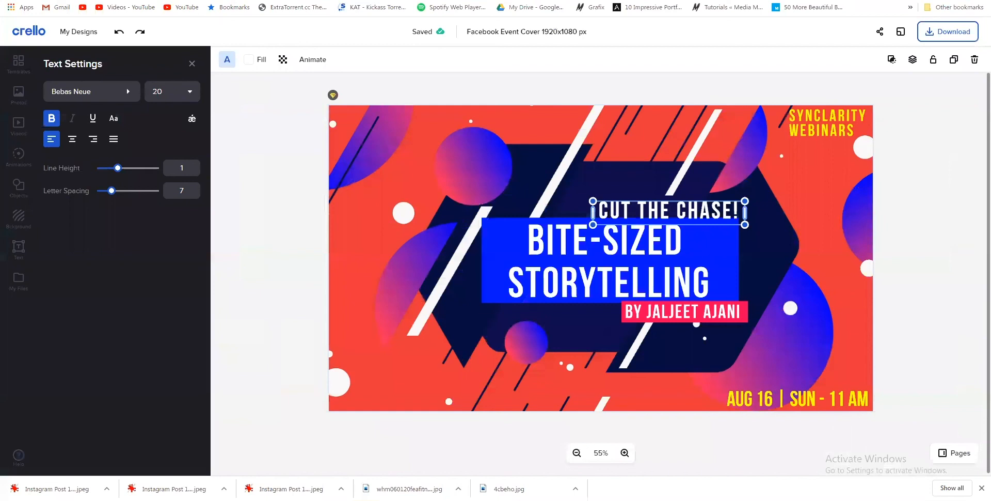
{"action": "key", "text": "ctrl+z"}
{"action": "key", "text": "ctrl+z"}
{"action": "key", "text": "ctrl+z"}
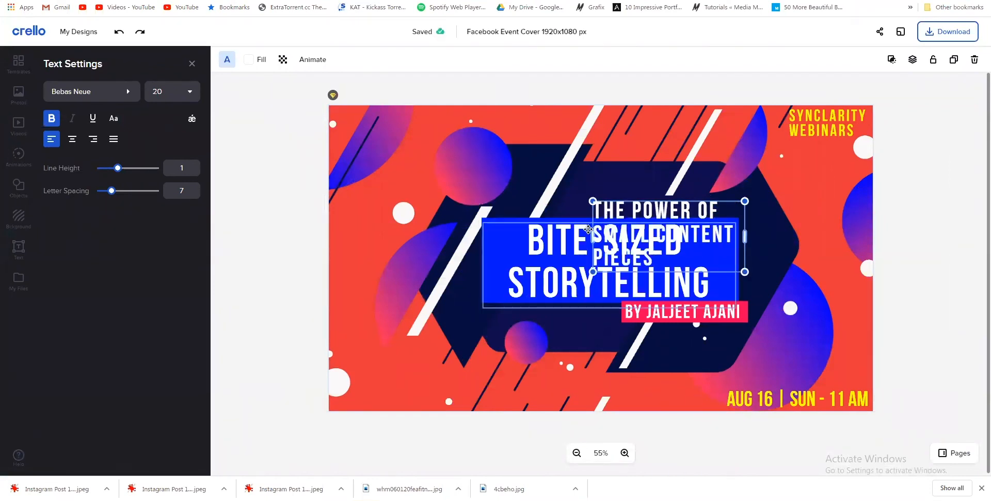
{"action": "left_click_drag", "start_coordinate": [591, 233], "coordinate": [623, 222]}
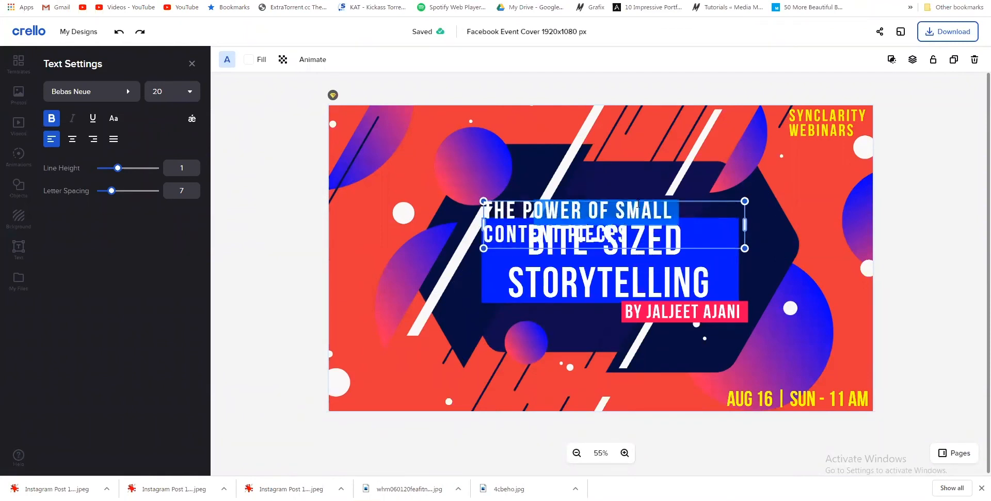
{"action": "left_click_drag", "start_coordinate": [602, 235], "coordinate": [487, 255]}
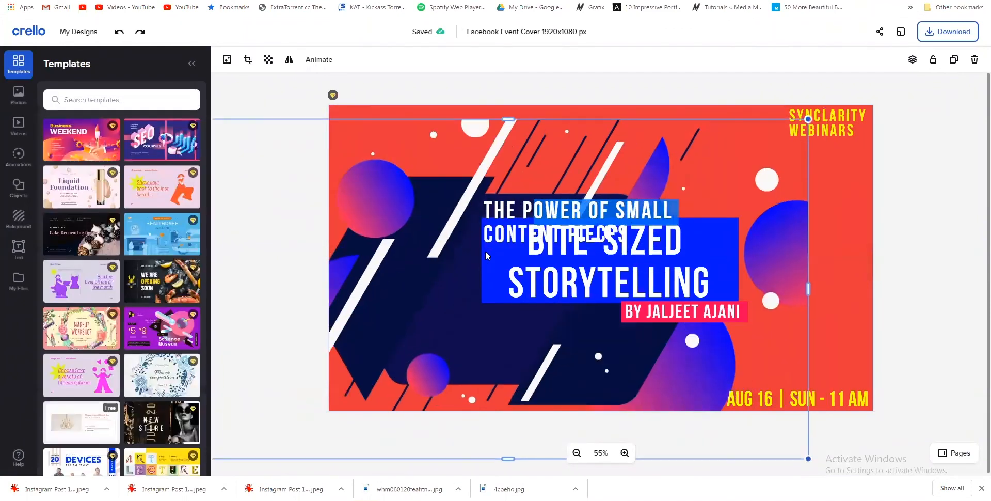
{"action": "left_click_drag", "start_coordinate": [617, 231], "coordinate": [626, 255]}
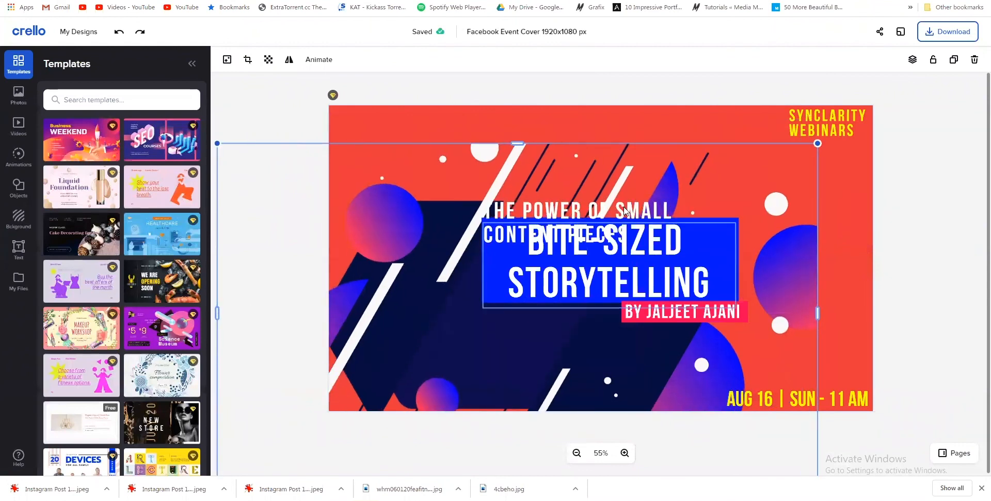
{"action": "left_click", "coordinate": [624, 209]}
{"action": "key", "text": "Escape"}
- Move the "THE POWER OF SMALL CONTENT PIECES" tagline to the cover's lower-left corner and slightly enlarge the background artwork towards that corner
{"action": "left_click_drag", "start_coordinate": [631, 200], "coordinate": [462, 362]}
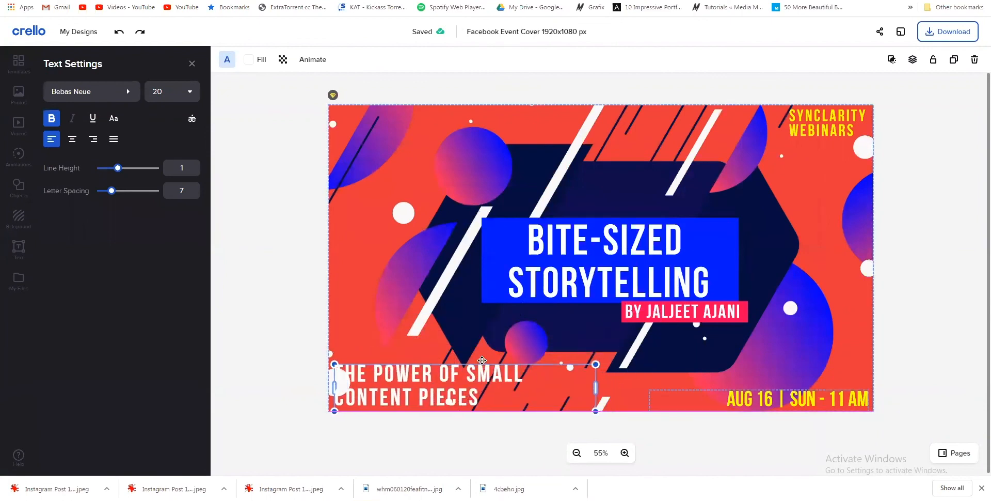
{"action": "left_click", "coordinate": [326, 382]}
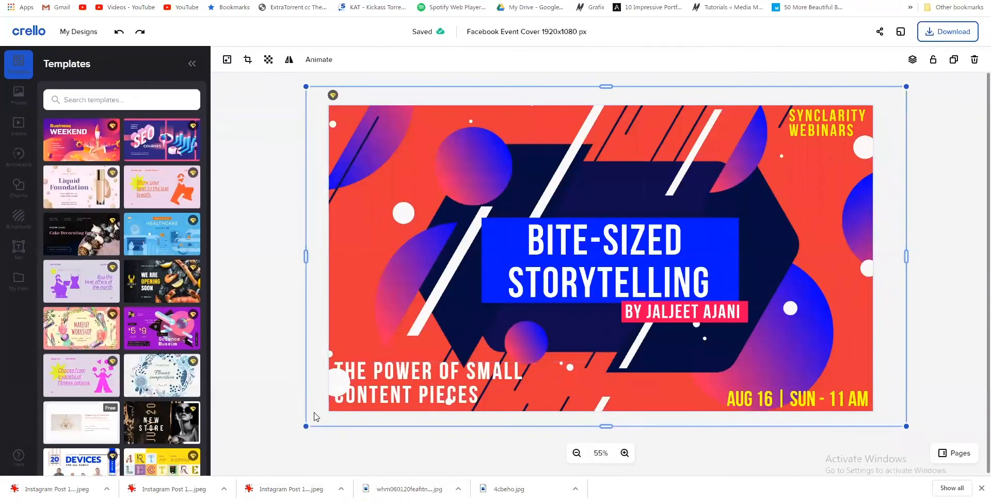
{"action": "left_click_drag", "start_coordinate": [306, 425], "coordinate": [285, 440]}
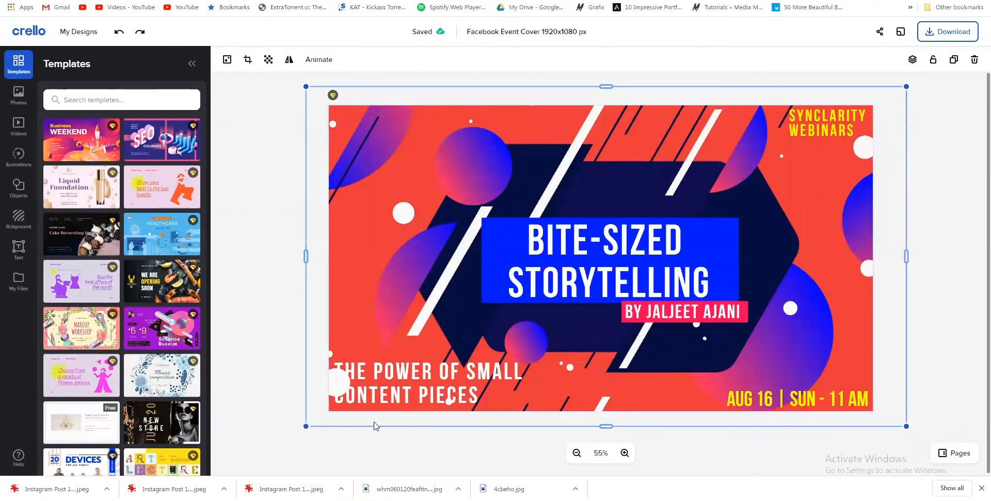
{"action": "left_click_drag", "start_coordinate": [397, 380], "coordinate": [395, 385]}
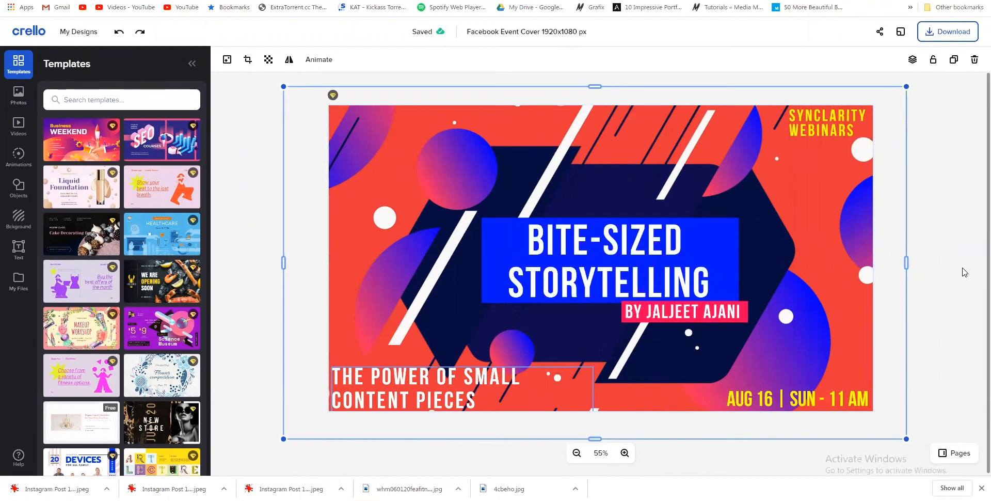
- Look up the webinar date in the Announce card's description in Trello and return to the event cover in Crello
{"action": "left_click", "coordinate": [826, 126]}
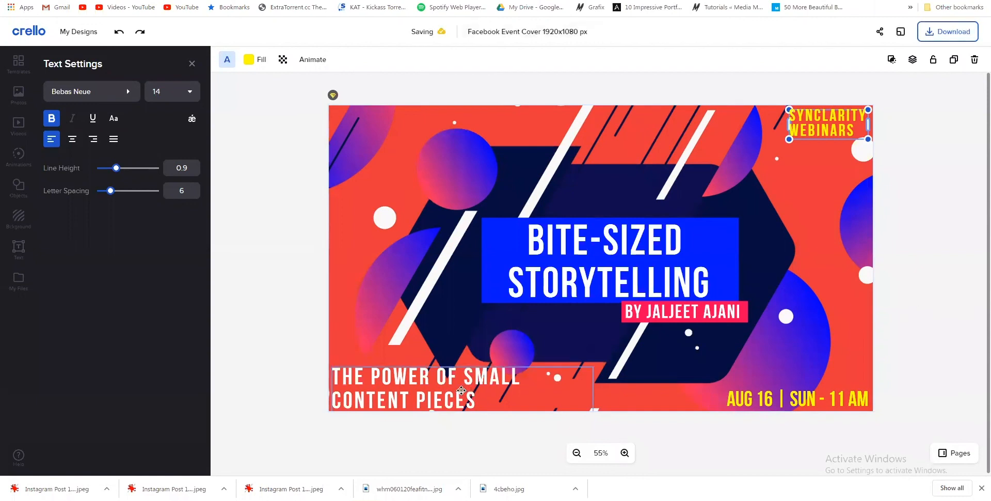
{"action": "double_click", "coordinate": [747, 401]}
{"action": "left_click", "coordinate": [766, 398]}
{"action": "double_click", "coordinate": [769, 398]}
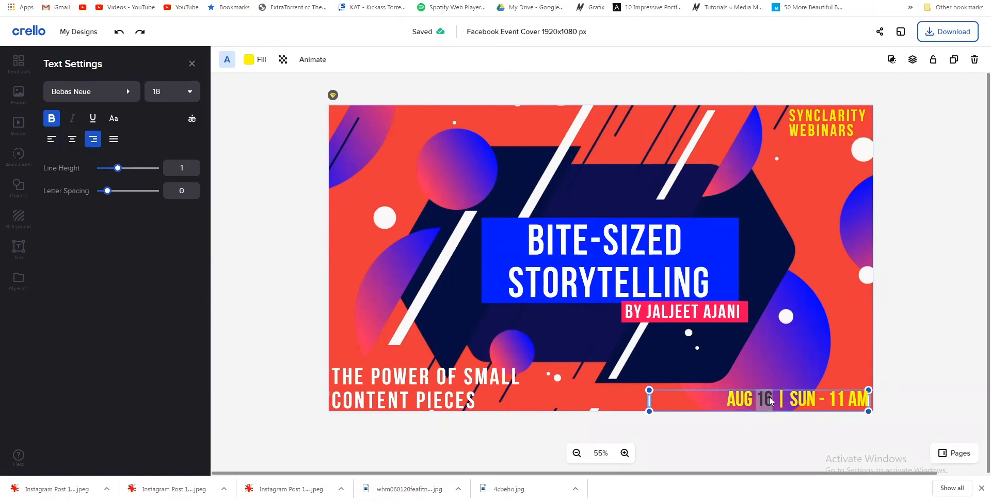
{"action": "key", "text": "alt+Tab"}
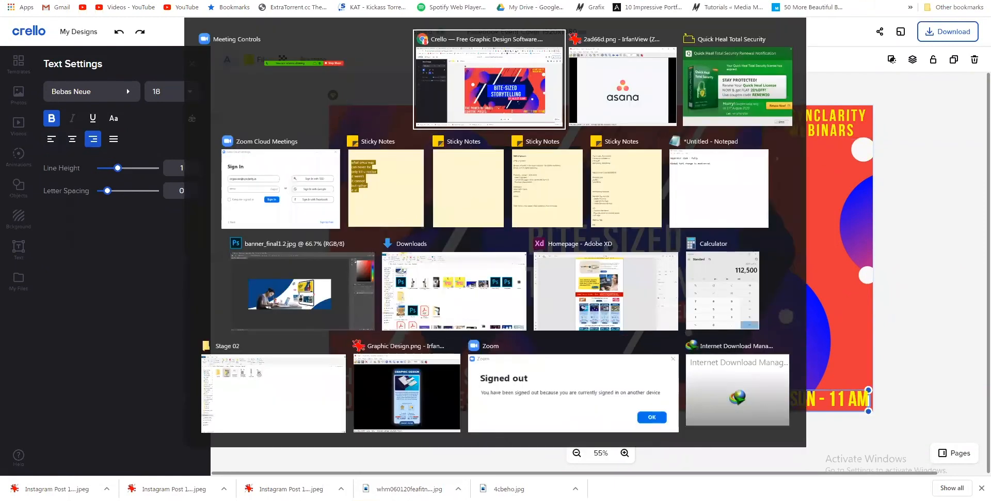
{"action": "key", "text": "ctrl+Tab"}
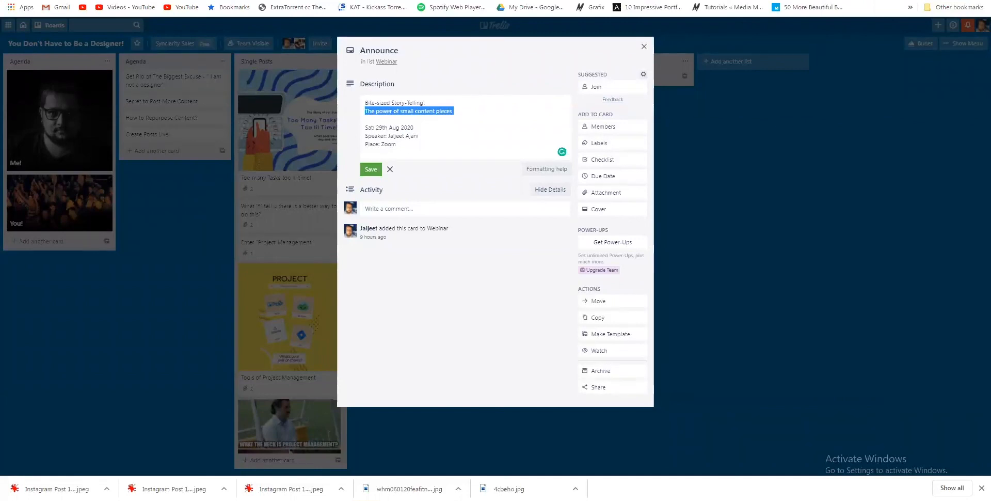
{"action": "key", "text": "alt+Tab"}
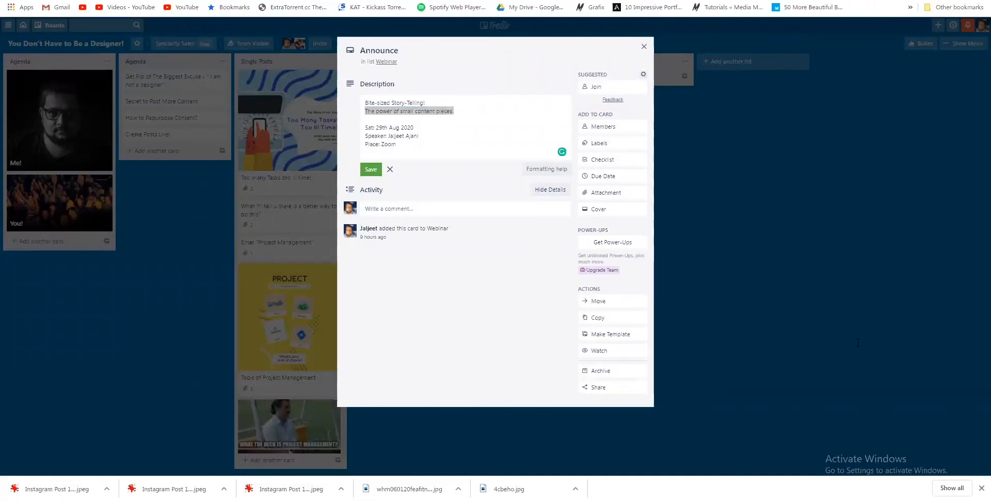
{"action": "key", "text": "alt+Tab"}
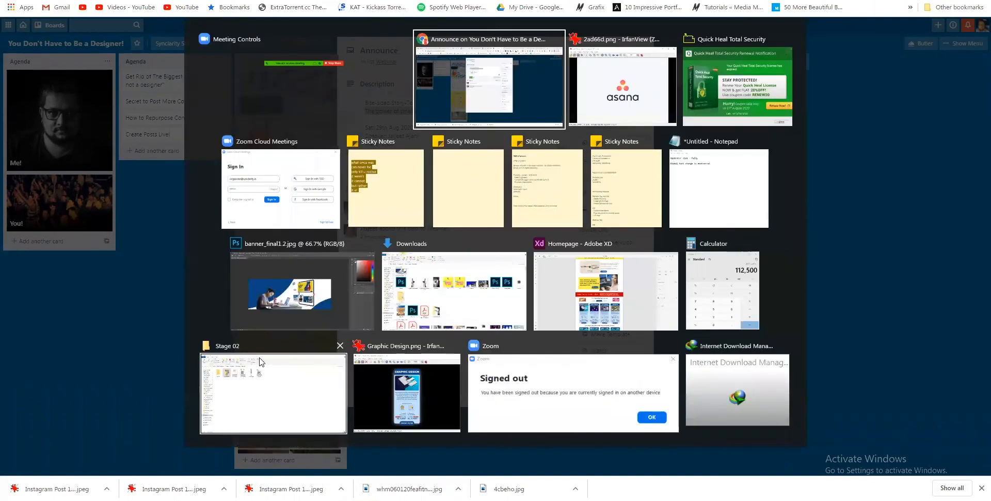
{"action": "left_click", "coordinate": [450, 99]}
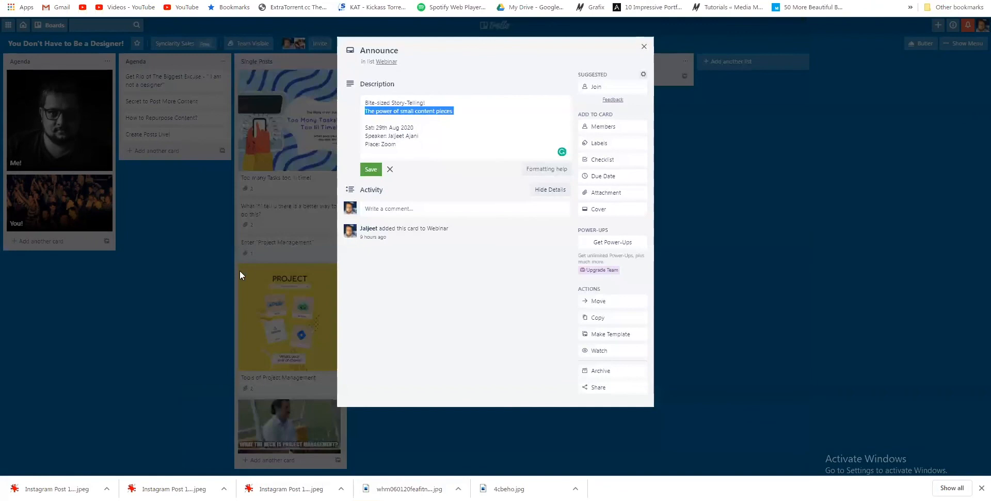
{"action": "key", "text": "alt+Tab"}
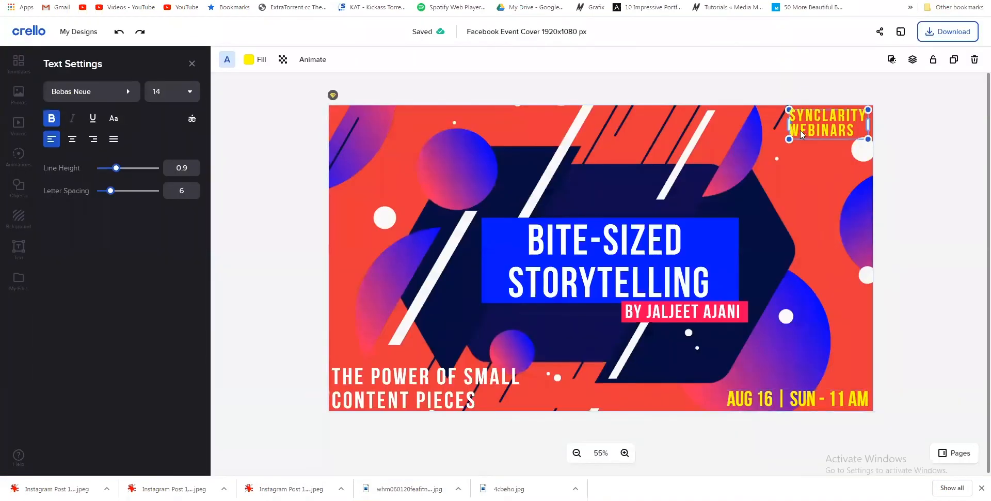
- Replace the "SYNCLARITY WEBINARS" text with "THIS IS MARKETING!" and widen its box so the text fits on one line
{"action": "double_click", "coordinate": [799, 128]}
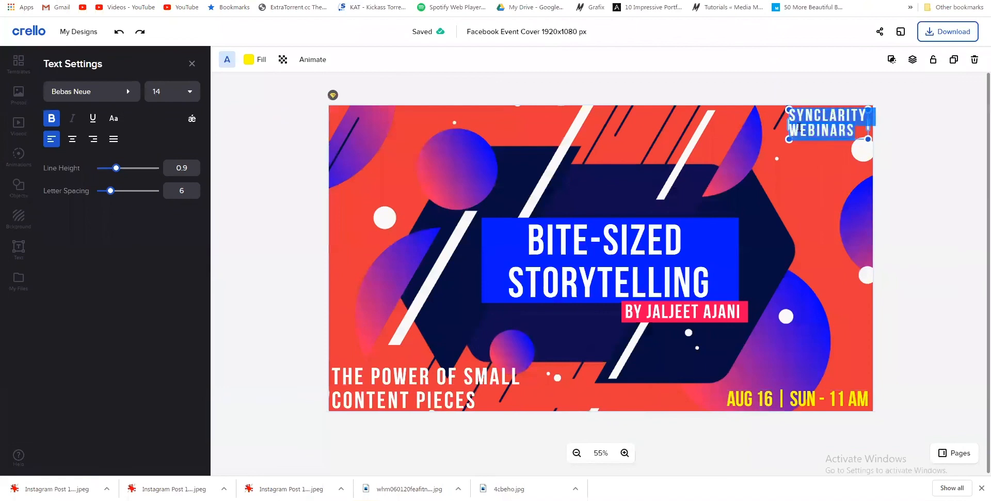
{"action": "type", "text": "THIS IS MARKETING!"}
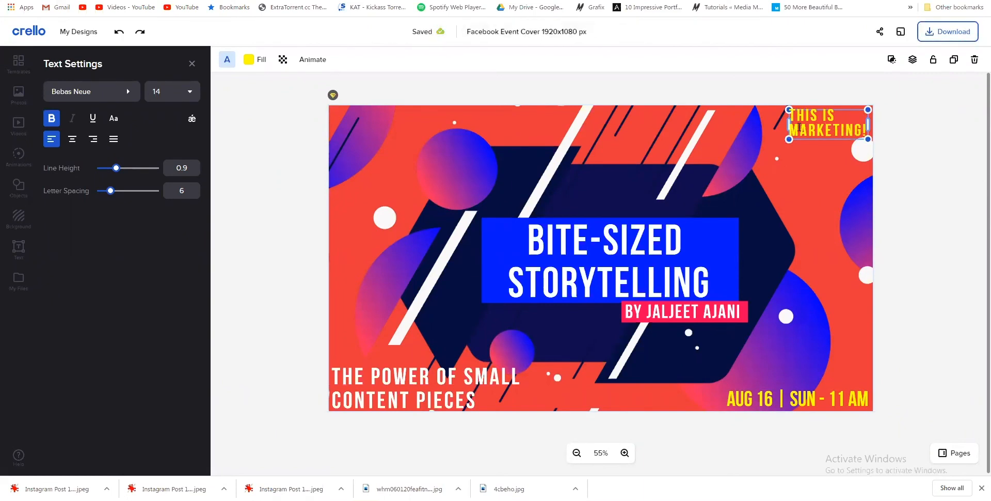
{"action": "left_click_drag", "start_coordinate": [788, 124], "coordinate": [730, 123]}
{"action": "double_click", "coordinate": [738, 128]}
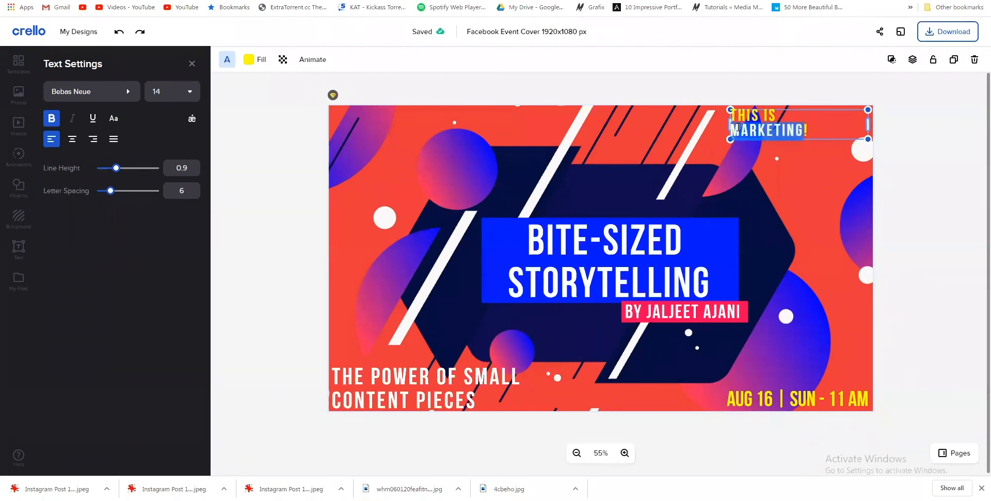
{"action": "key", "text": "Left"}
{"action": "key", "text": "BackSpace"}
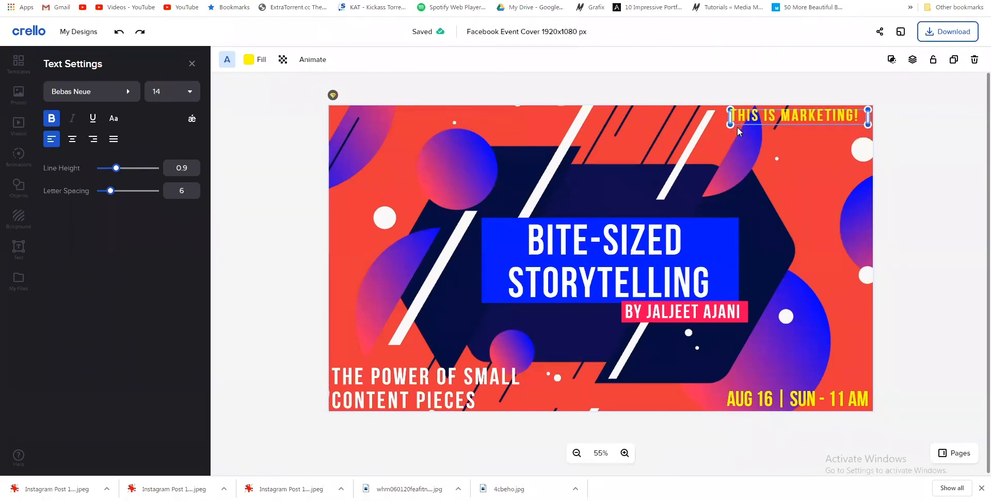
{"action": "left_click_drag", "start_coordinate": [729, 115], "coordinate": [736, 115]}
- Set the day in the cover's date line to 29 and check its weekday in the system calendar
{"action": "left_click", "coordinate": [792, 398]}
{"action": "double_click", "coordinate": [762, 398]}
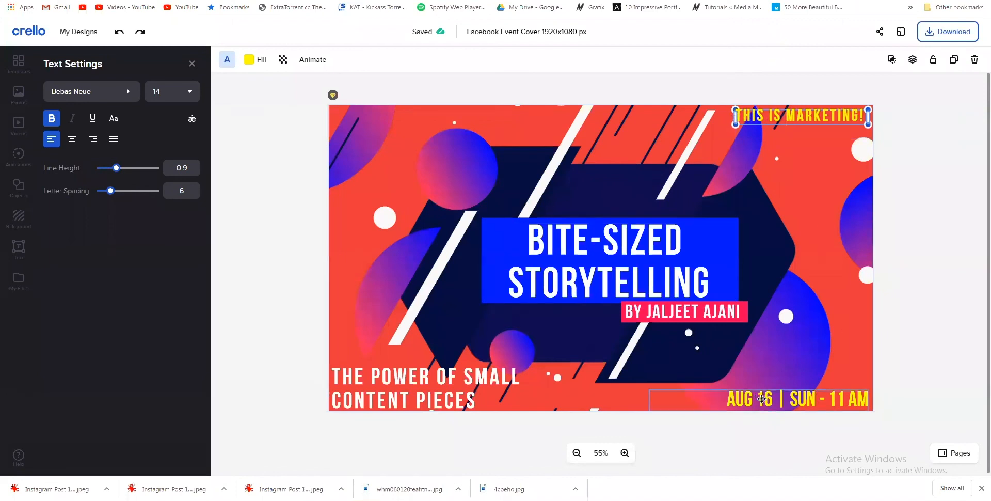
{"action": "type", "text": "29"}
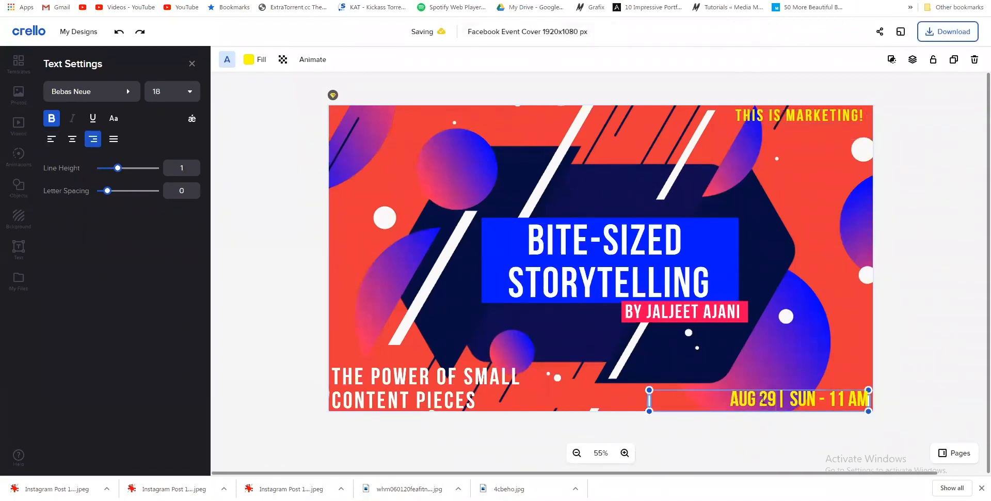
{"action": "left_click", "coordinate": [955, 500]}
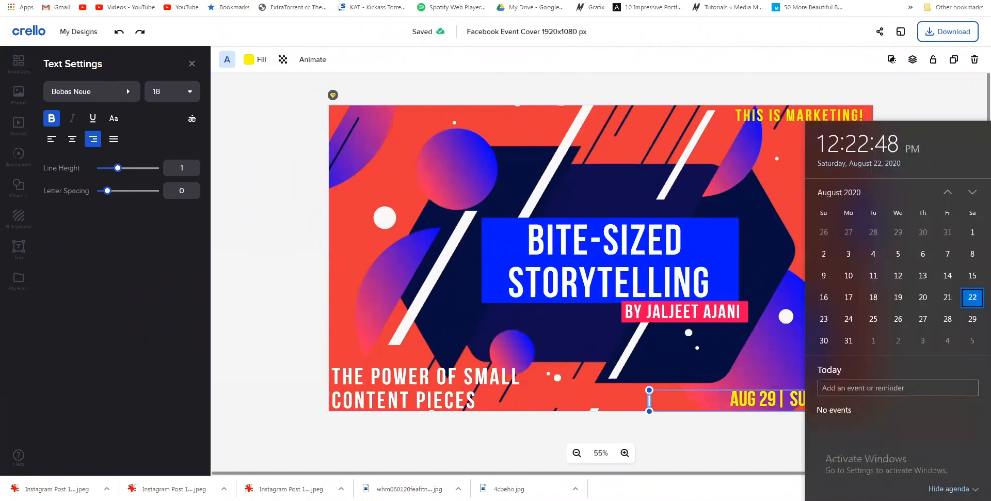
{"action": "key", "text": "Escape"}
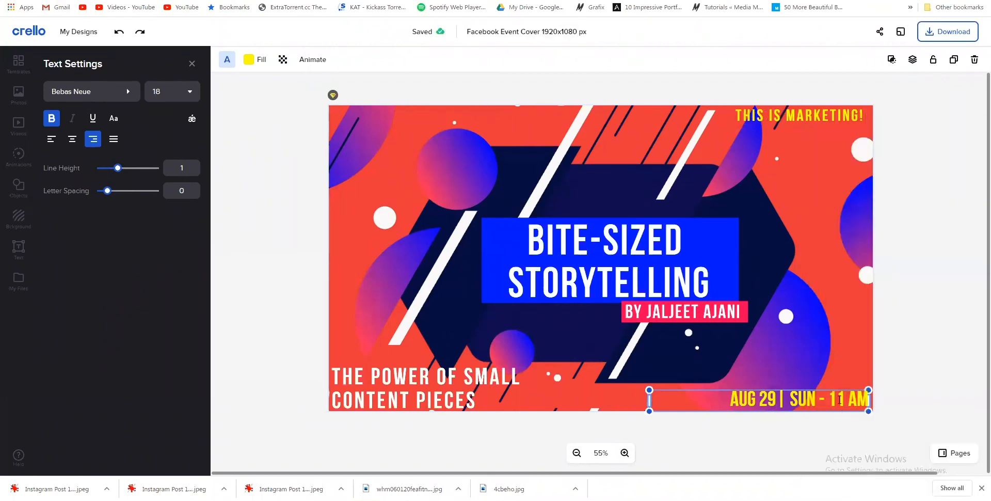
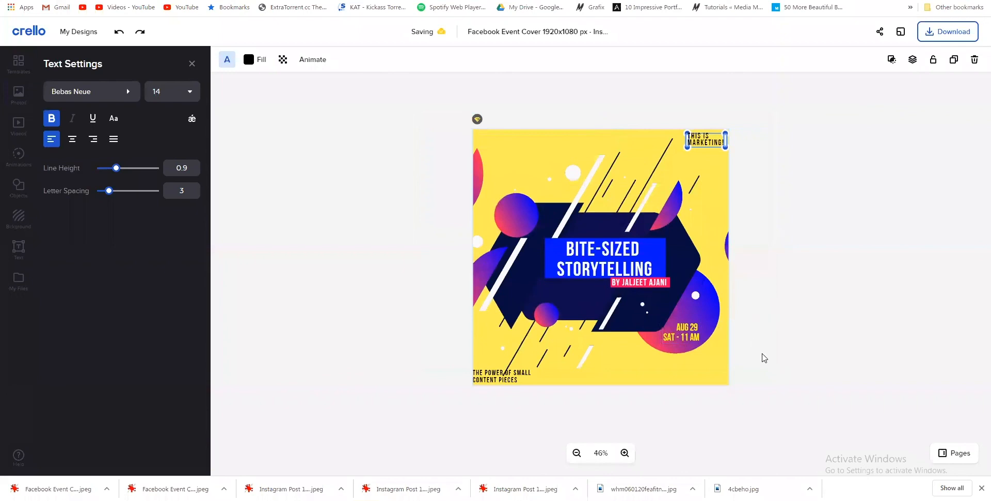
- Widen the "THE POWER OF SMALL CONTENT PIECES" text box so it fits on one line and align it to the artboard's lower-left corner
{"action": "left_click", "coordinate": [621, 375]}
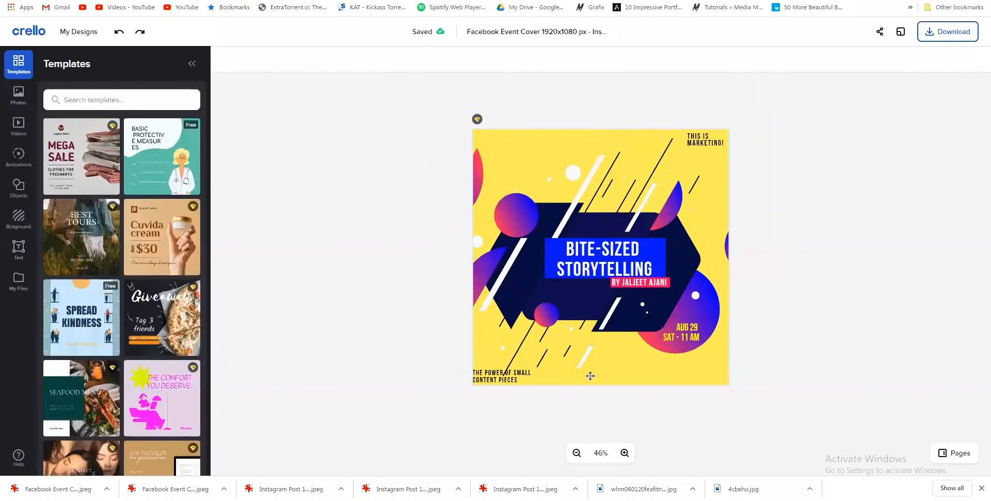
{"action": "left_click", "coordinate": [518, 381]}
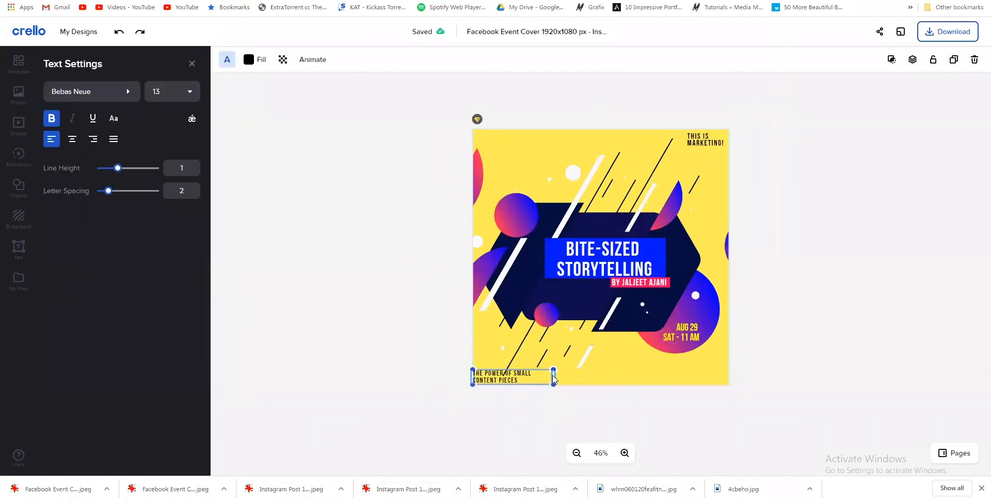
{"action": "left_click_drag", "start_coordinate": [612, 373], "coordinate": [614, 373]}
{"action": "left_click_drag", "start_coordinate": [514, 379], "coordinate": [519, 380]}
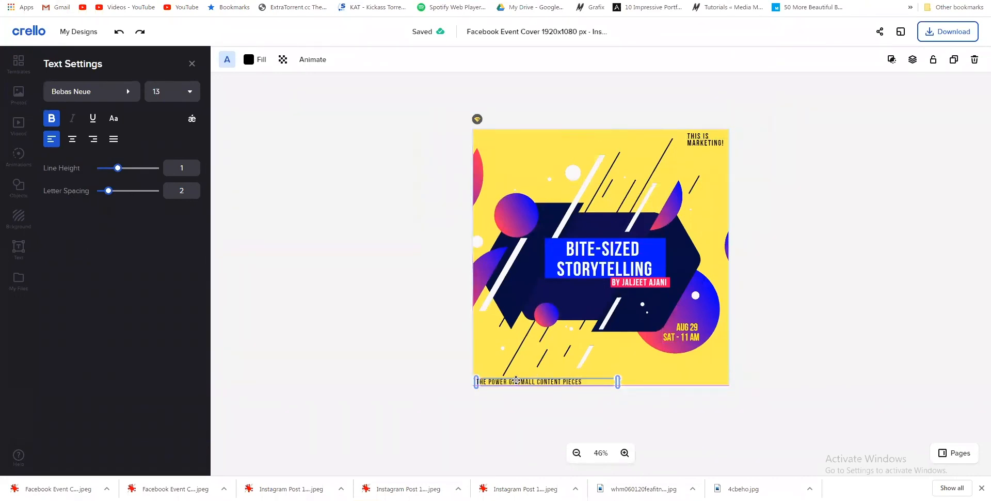
{"action": "left_click", "coordinate": [474, 417]}
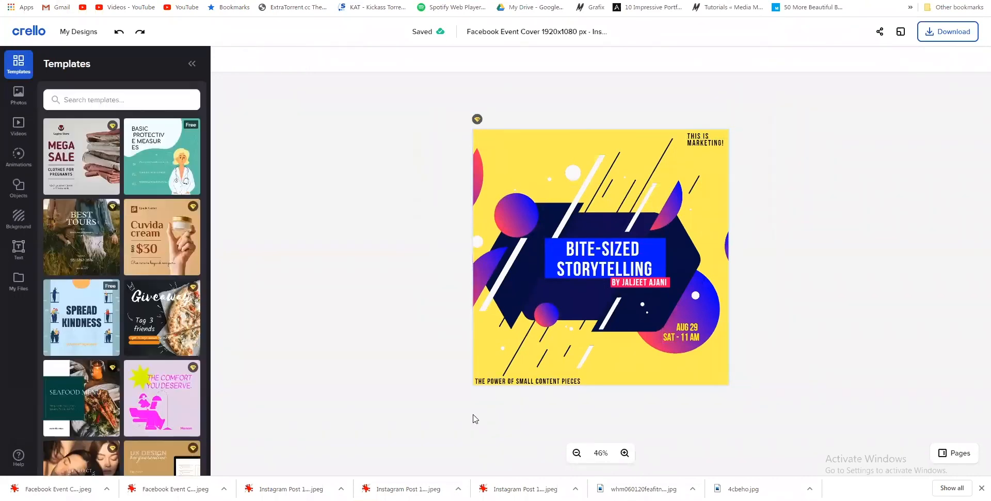
{"action": "left_click", "coordinate": [512, 382]}
{"action": "left_click_drag", "start_coordinate": [517, 385], "coordinate": [514, 381]}
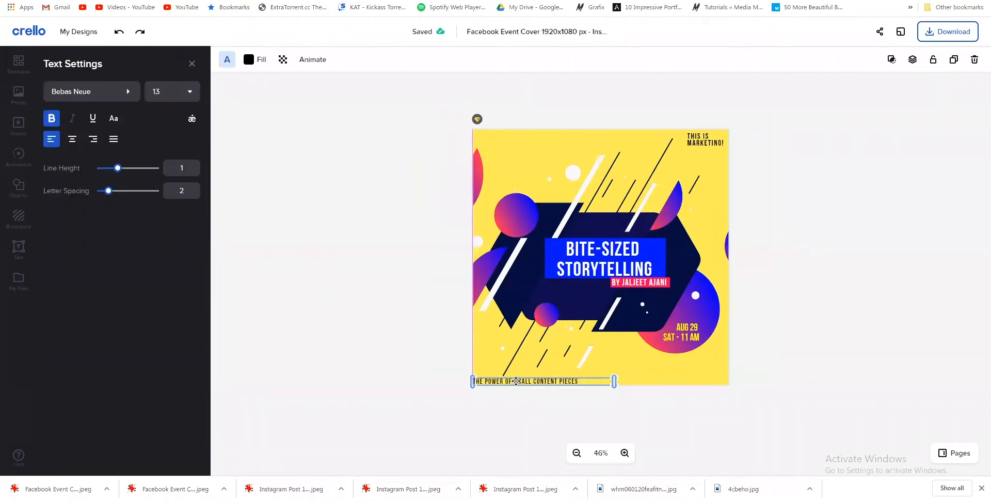
{"action": "left_click", "coordinate": [516, 409]}
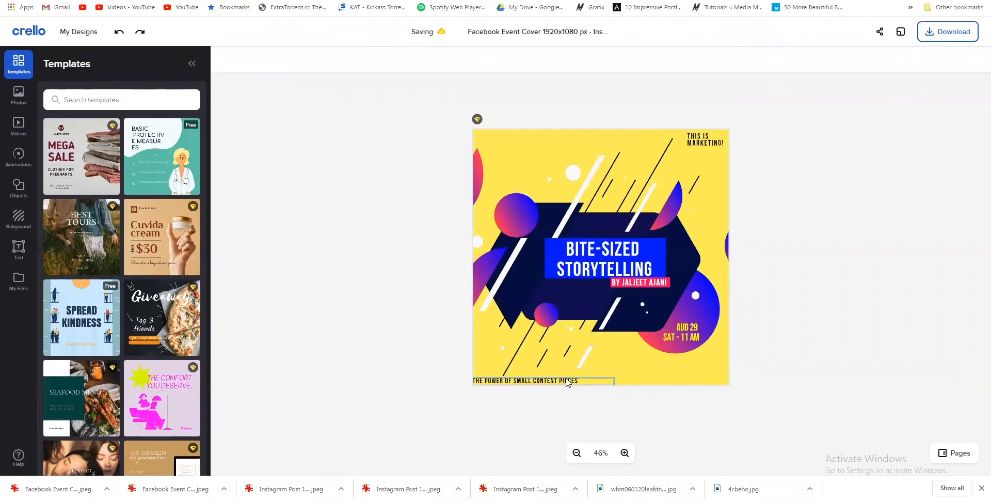
- Download the square design as a JPG named "Facebook Event Cover 1920x1080 px - Instagram Post"
{"action": "left_click", "coordinate": [568, 381]}
{"action": "left_click", "coordinate": [792, 292]}
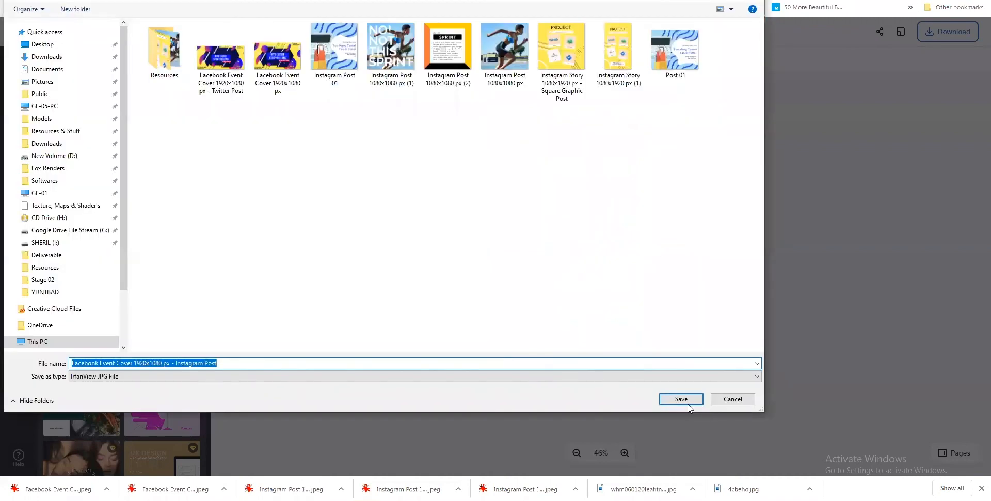
{"action": "left_click", "coordinate": [687, 404]}
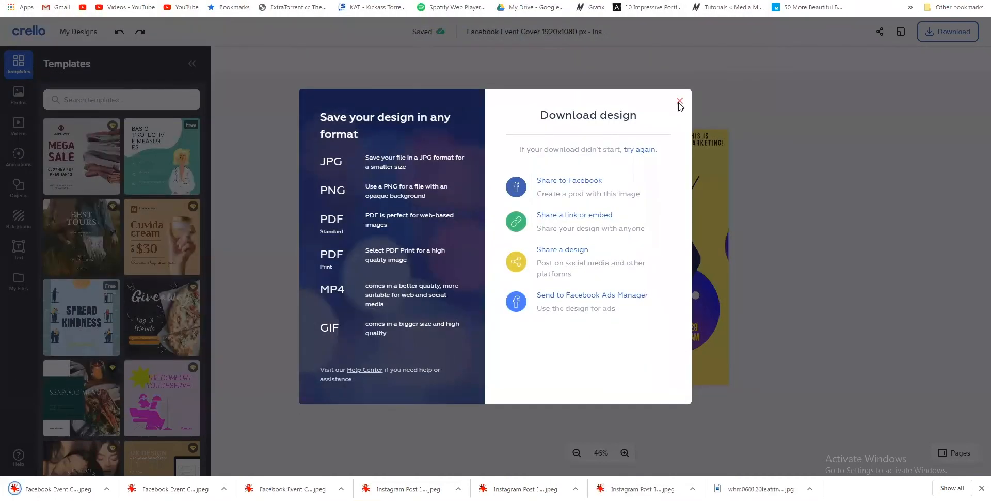
{"action": "key", "text": "Escape"}
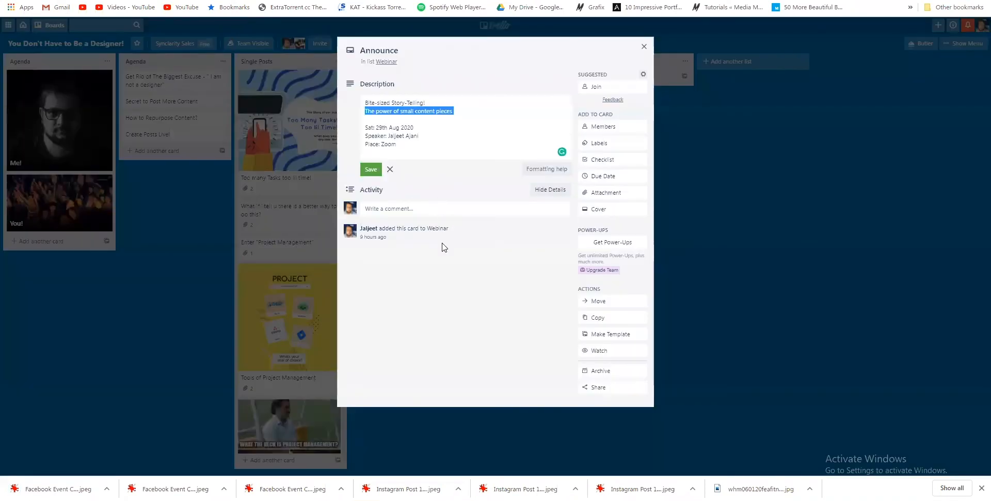
- Attach the three Facebook Event Cover images (original, Twitter Post and Instagram Post) from the computer to the Announce card in Trello
{"action": "left_click", "coordinate": [449, 258]}
{"action": "left_click", "coordinate": [588, 196]}
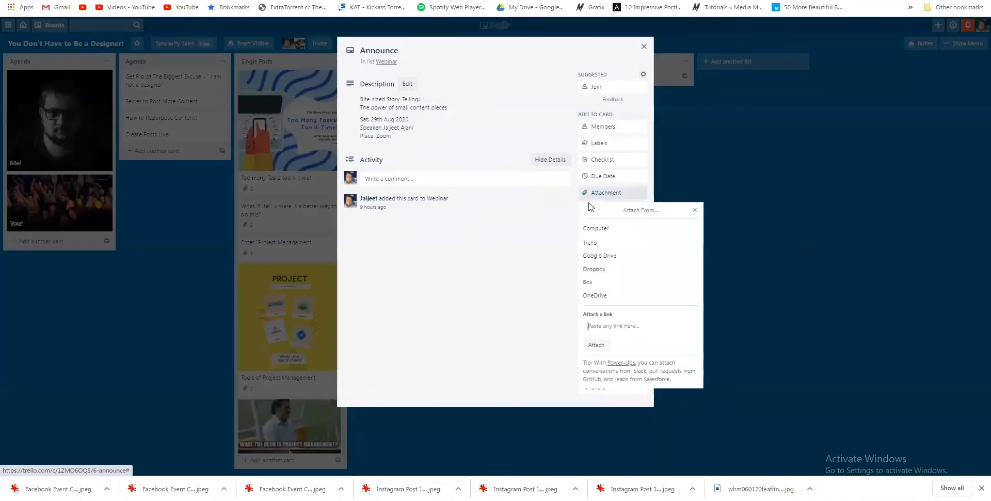
{"action": "left_click", "coordinate": [576, 229]}
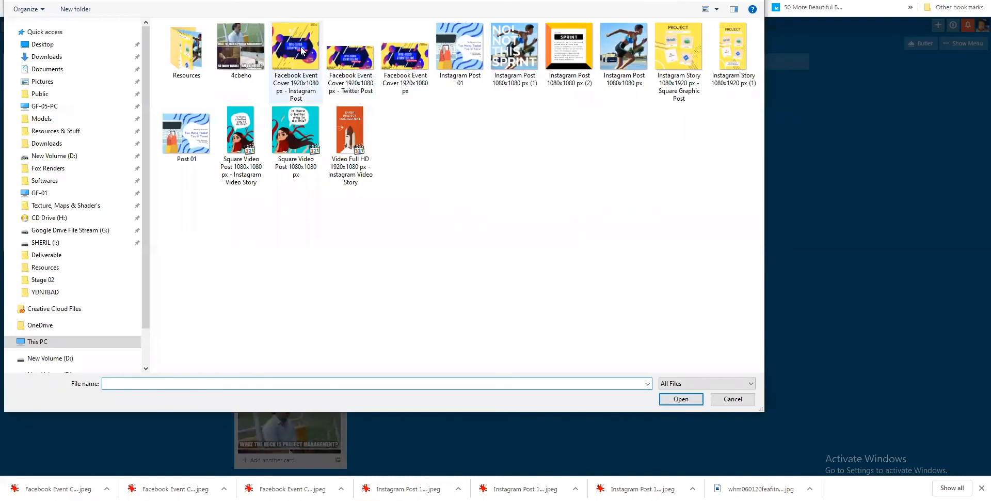
{"action": "left_click", "coordinate": [302, 50]}
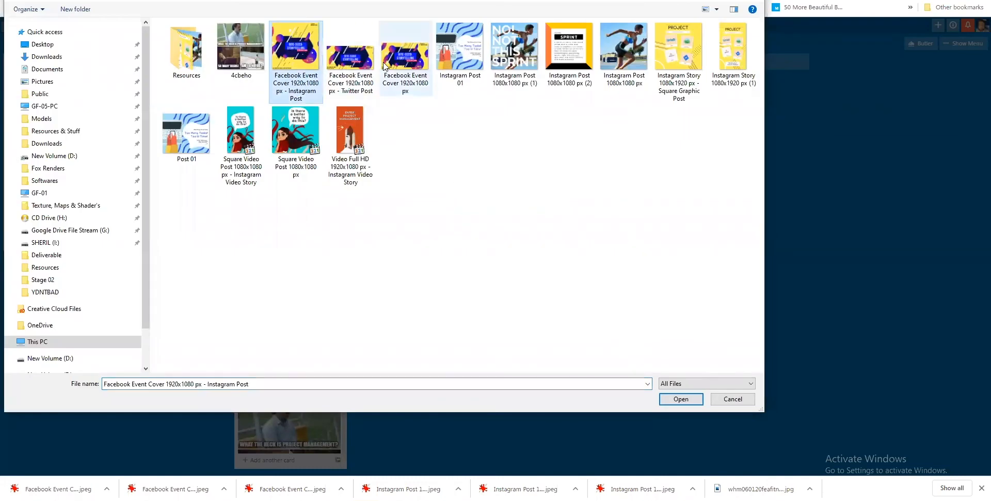
{"action": "left_click", "coordinate": [405, 55], "text": "shift"}
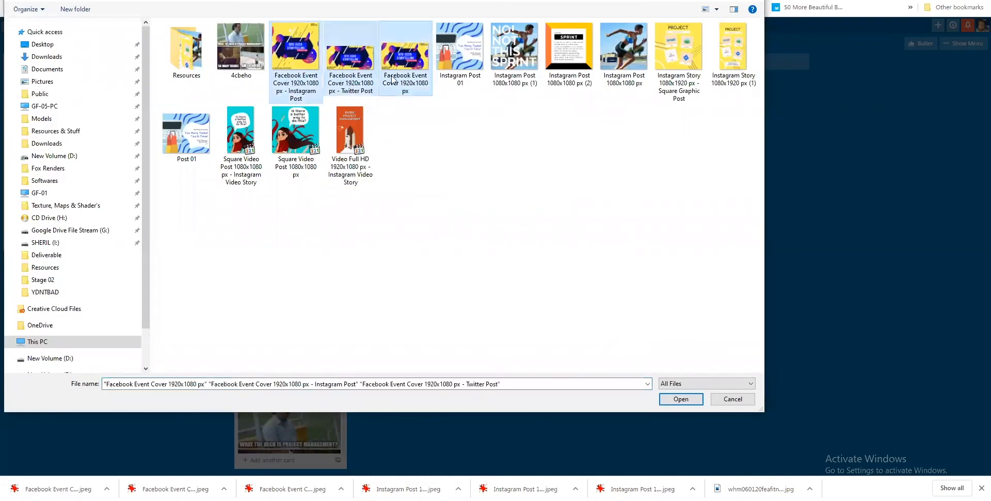
{"action": "left_click", "coordinate": [680, 399]}
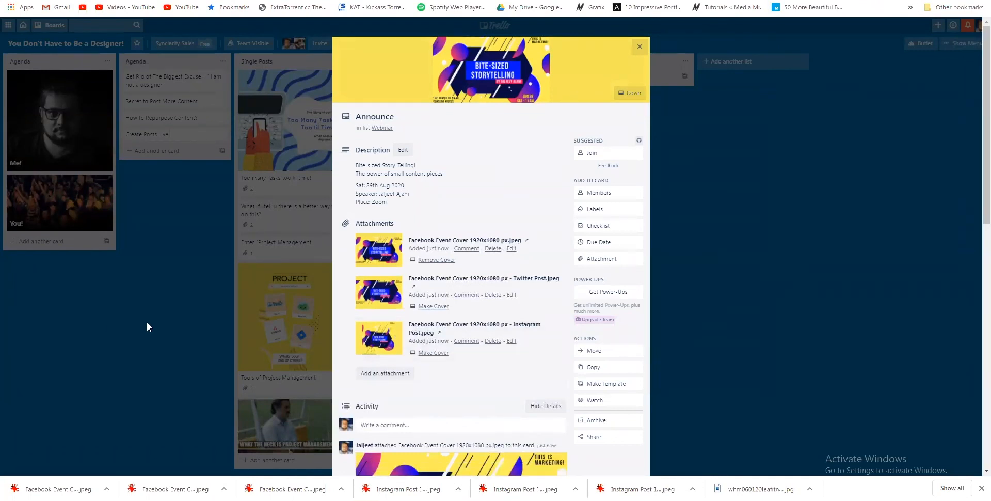
- Check the Reminder card's description in the Webinar list, close it and return to the designs list in Crello
{"action": "left_click", "coordinate": [253, 307]}
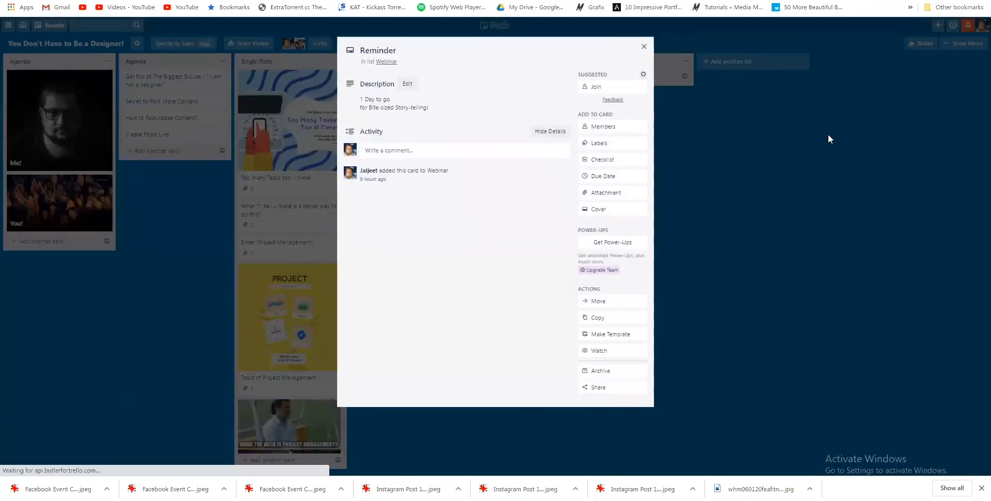
{"action": "left_click", "coordinate": [781, 74]}
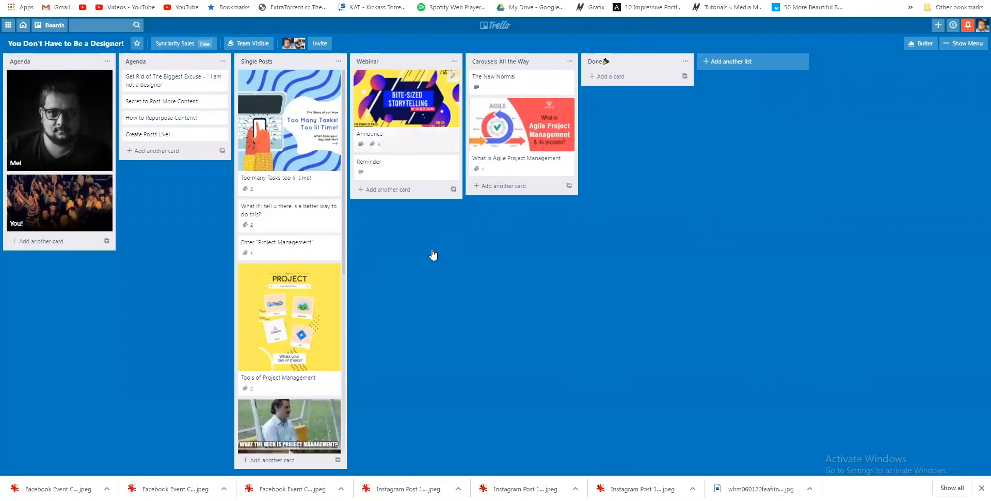
{"action": "key", "text": "Escape"}
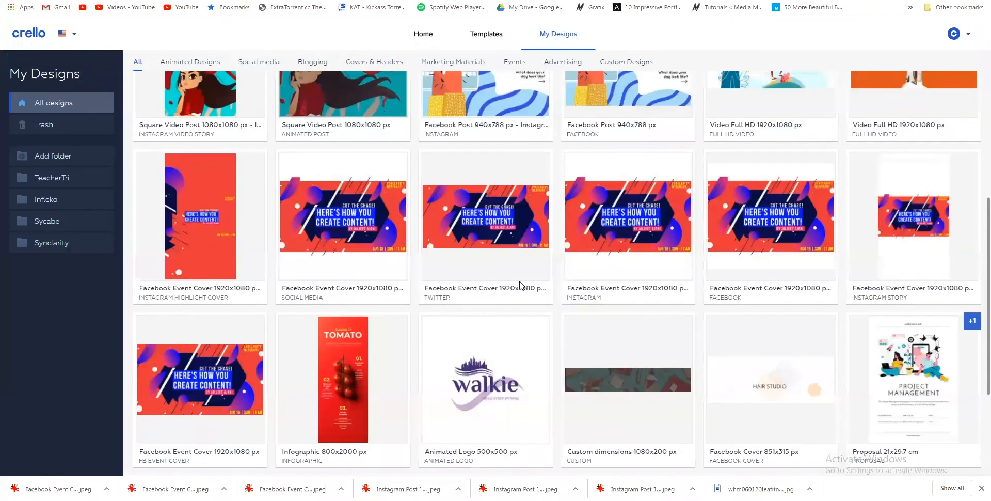
{"action": "scroll", "coordinate": [520, 283], "scroll_direction": "up", "scroll_amount": 5}
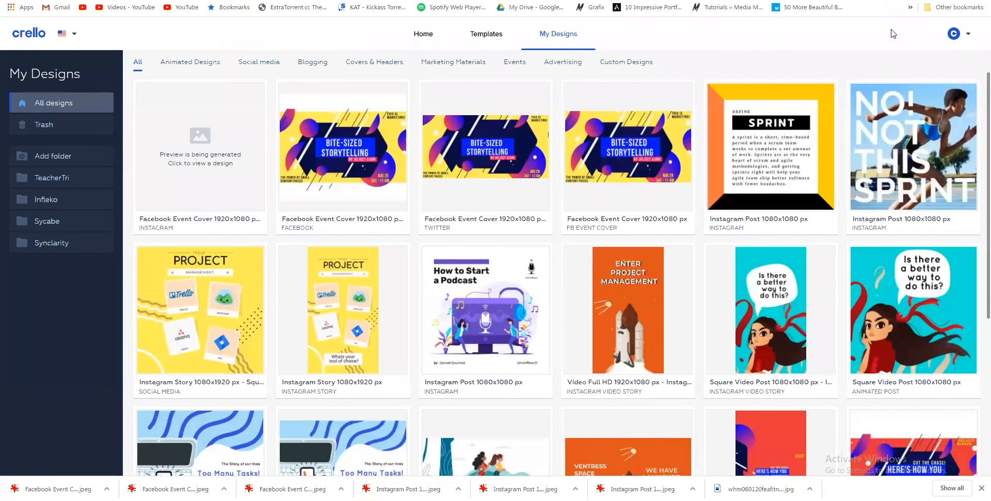
- Search Google Images for "safe zone instagram template" in a new browser tab and examine the Instagram Story Dimensions image
{"action": "key", "text": "ctrl+t"}
{"action": "type", "text": "safe"}
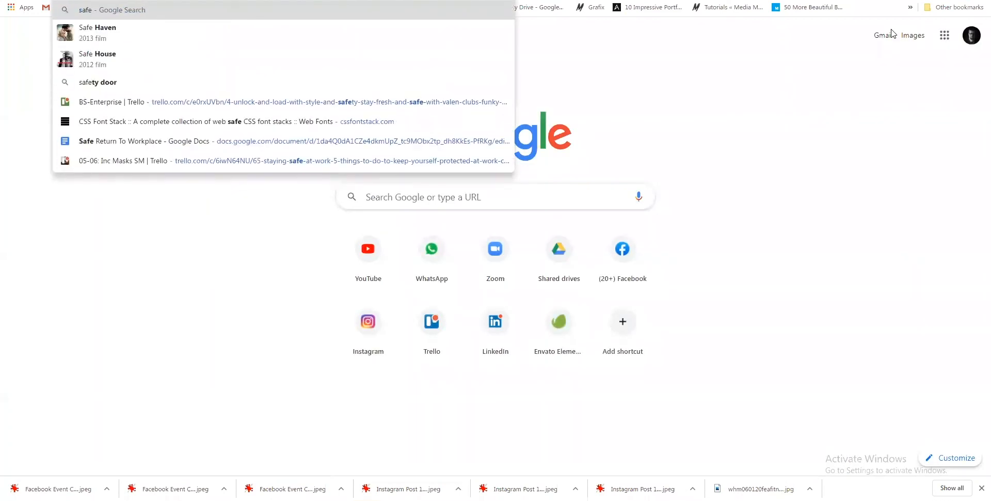
{"action": "type", "text": " zone insta"}
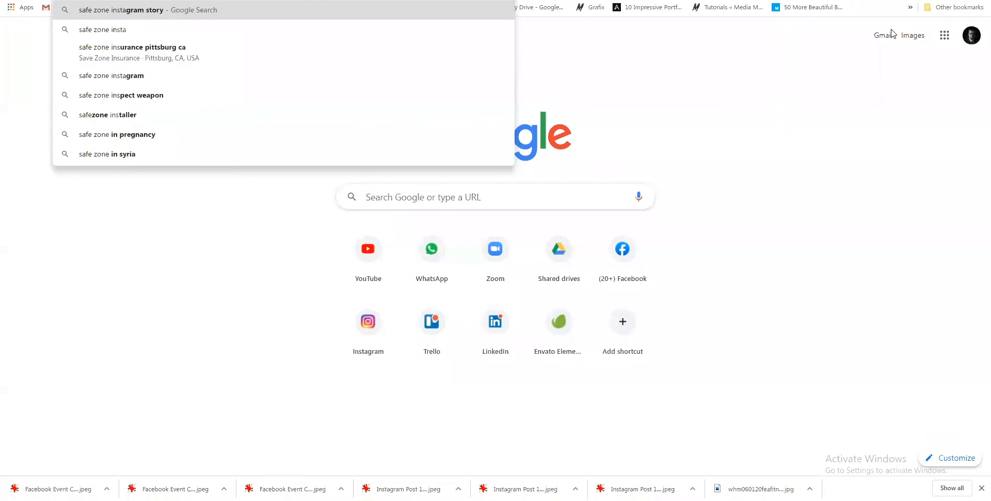
{"action": "type", "text": "g"}
{"action": "type", "text": "ram tem"}
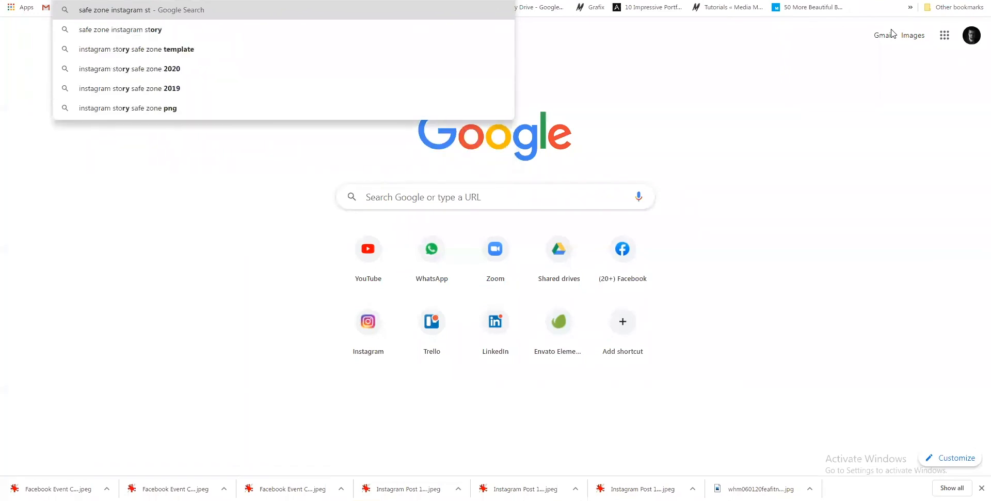
{"action": "type", "text": "plate"}
{"action": "key", "text": "Return"}
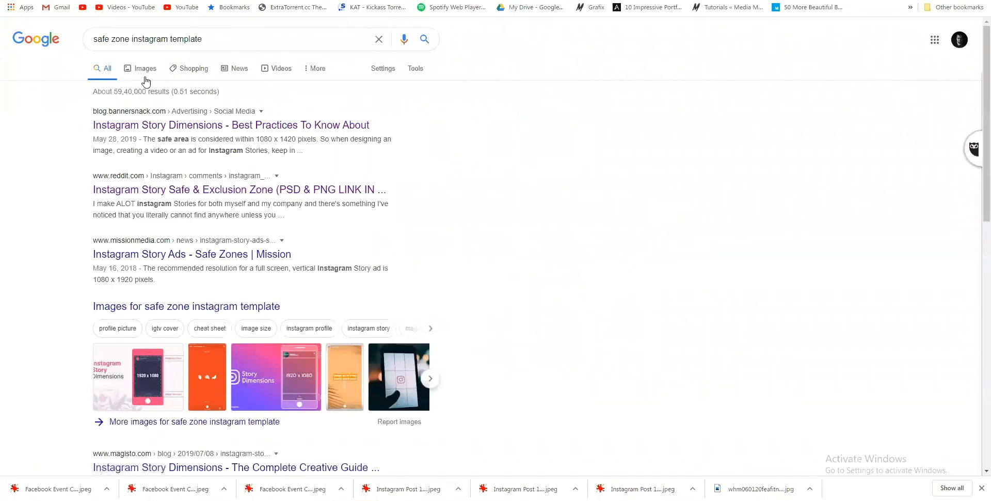
{"action": "left_click", "coordinate": [141, 70]}
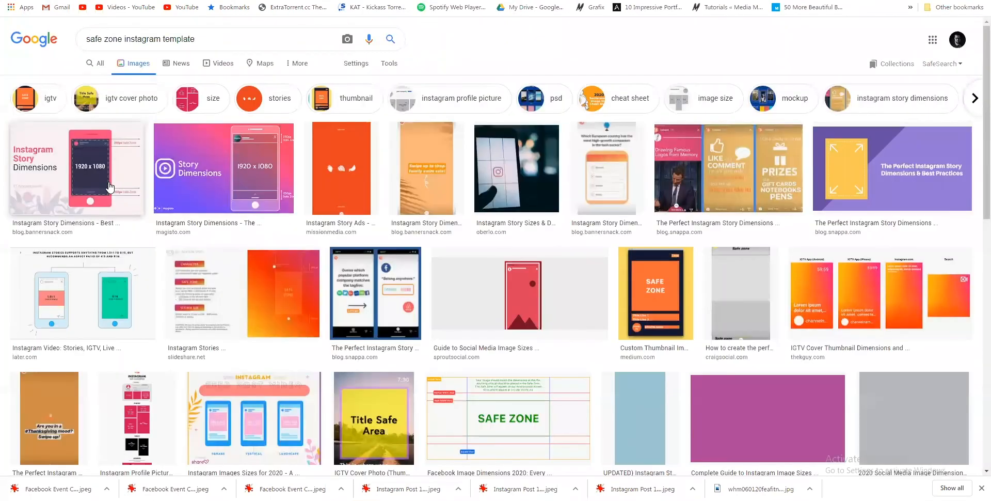
{"action": "left_click", "coordinate": [78, 168]}
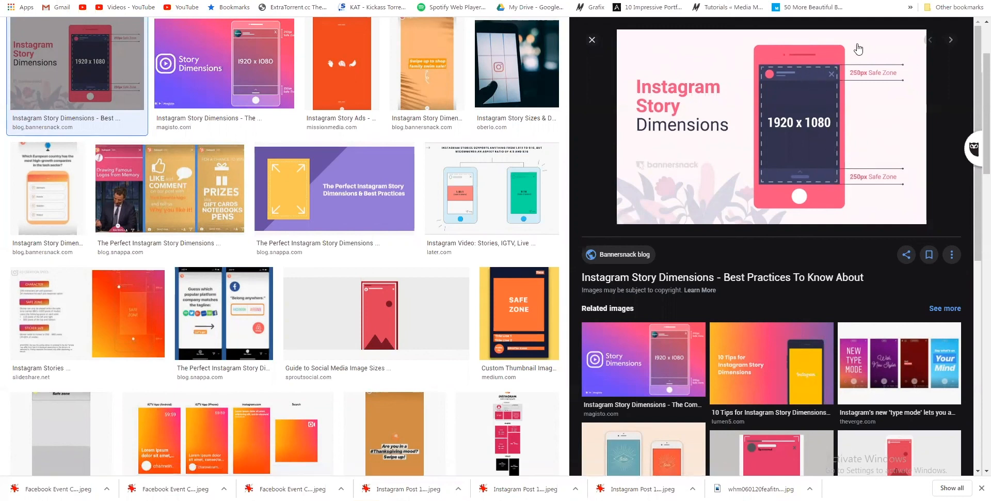
- Replace the "asana logo png" image search with a search for a 250 x 250 px image
{"action": "left_click", "coordinate": [733, 1]}
{"action": "scroll", "coordinate": [335, 54], "scroll_direction": "up", "scroll_amount": 2}
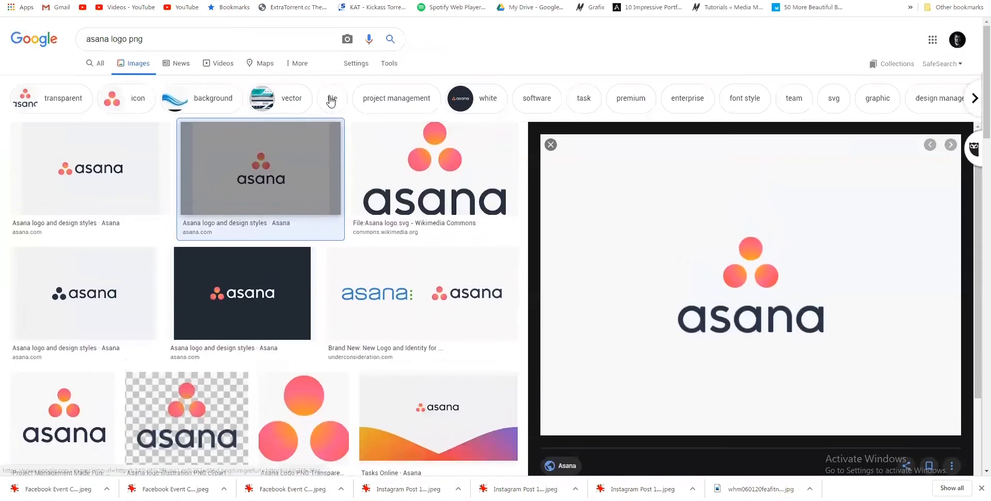
{"action": "double_click", "coordinate": [186, 36]}
{"action": "key", "text": "ctrl+a"}
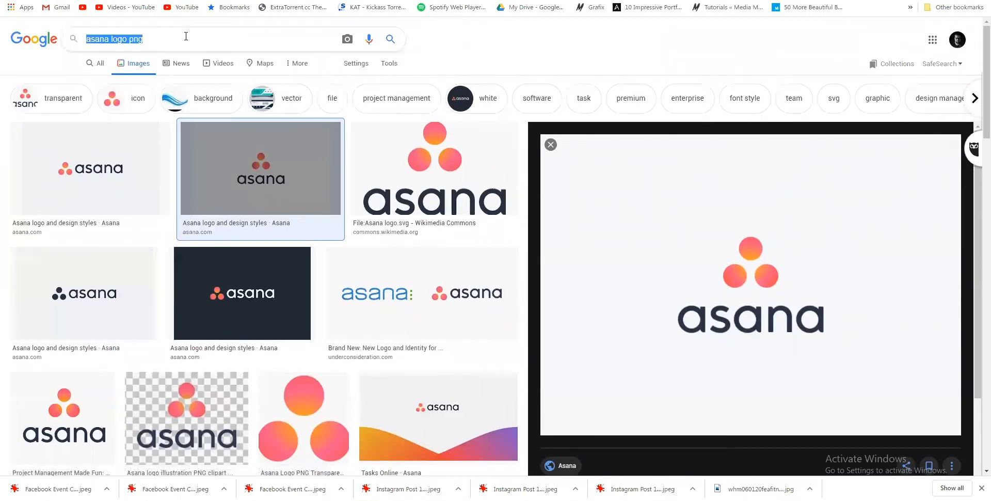
{"action": "type", "text": "250 p"}
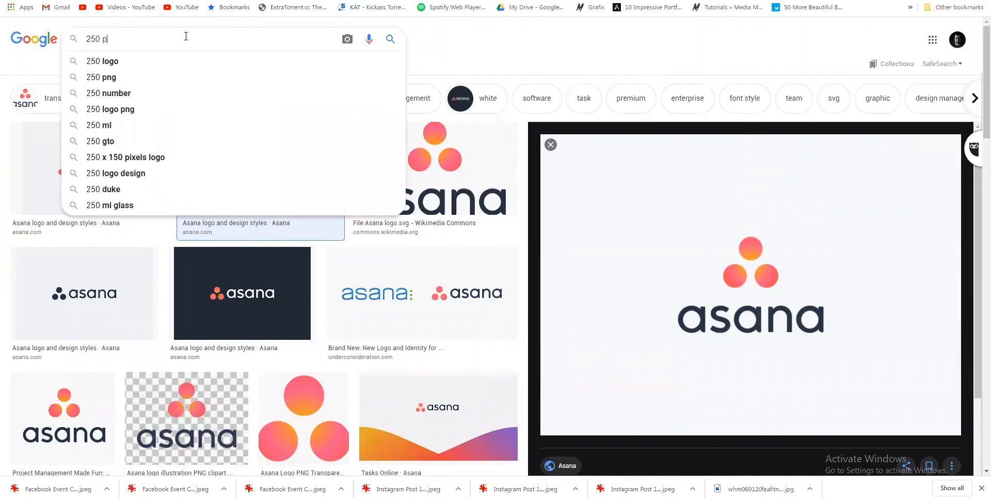
{"action": "type", "text": "x x "}
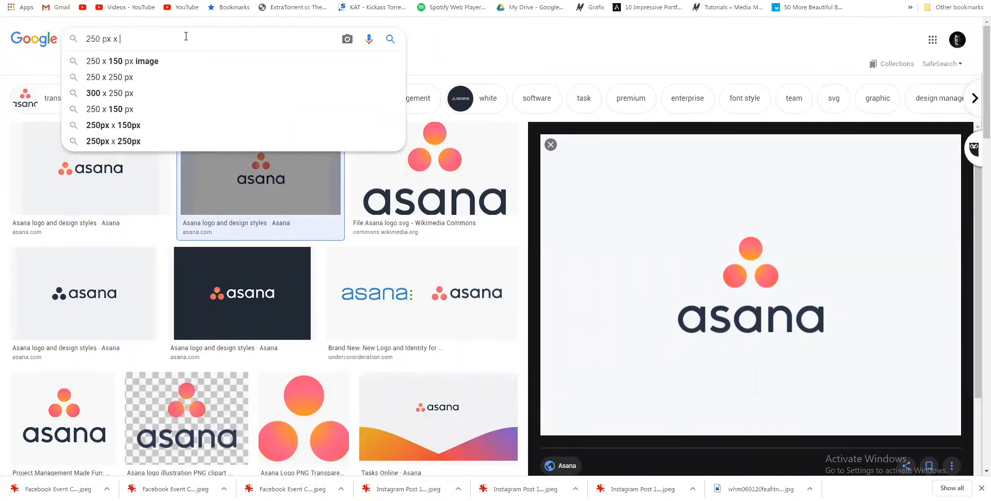
{"action": "type", "text": "2"}
{"action": "key", "text": "Down"}
{"action": "key", "text": "Return"}
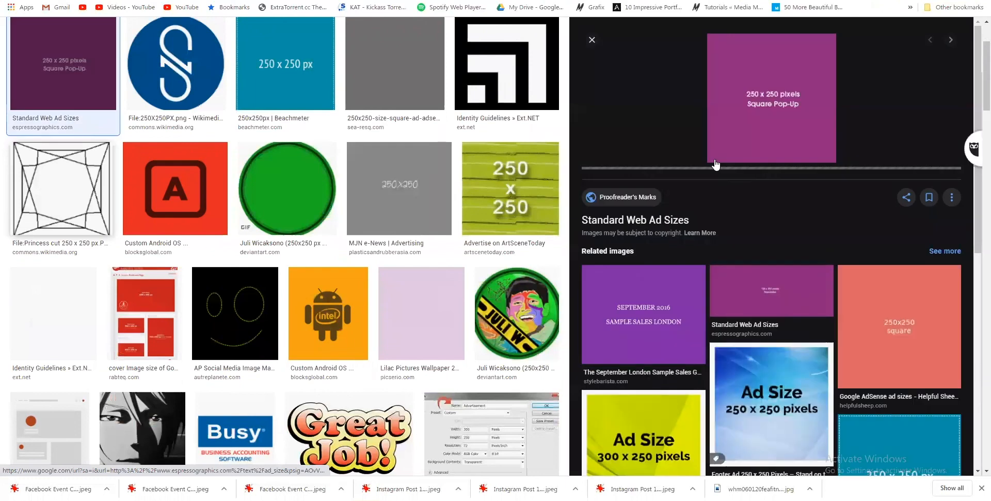
- Save the purple 250 x 250 pixels square image as the GIF file "unnamed" in the Resources folder
{"action": "right_click", "coordinate": [750, 125]}
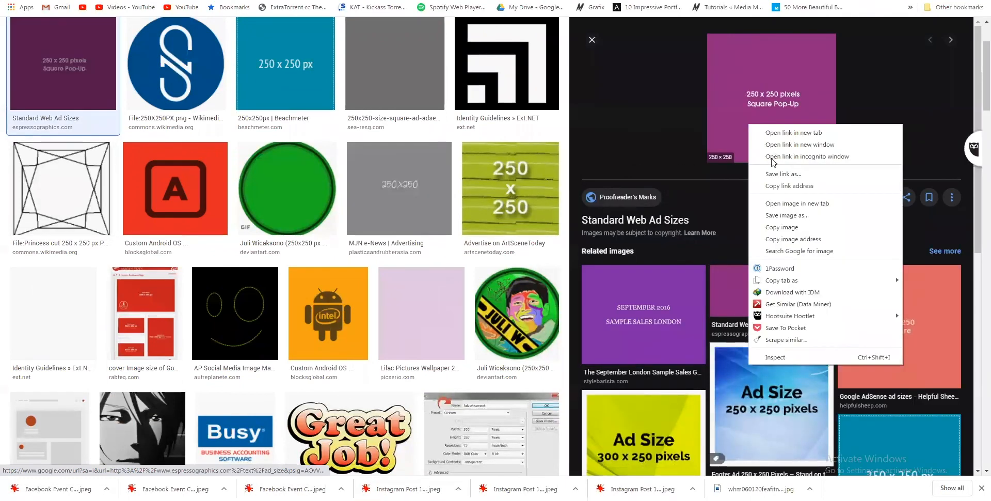
{"action": "left_click", "coordinate": [779, 215]}
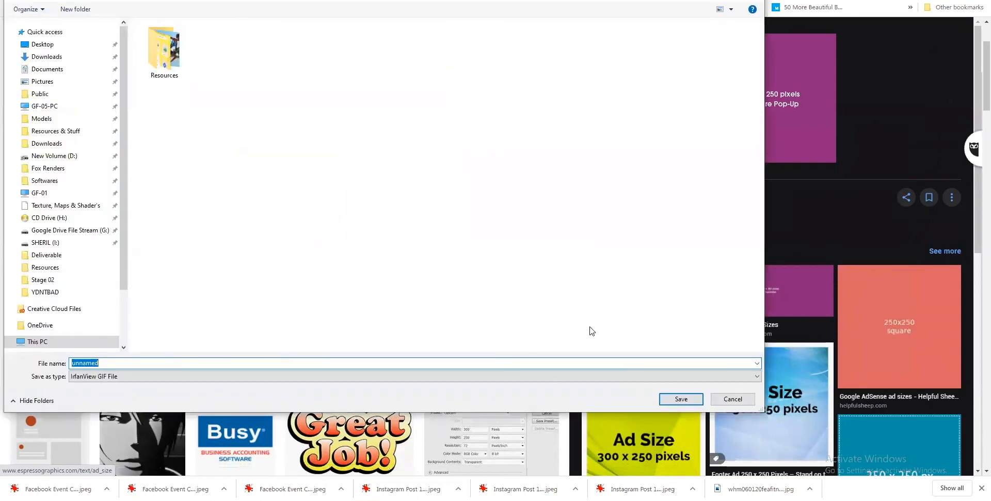
{"action": "double_click", "coordinate": [181, 72]}
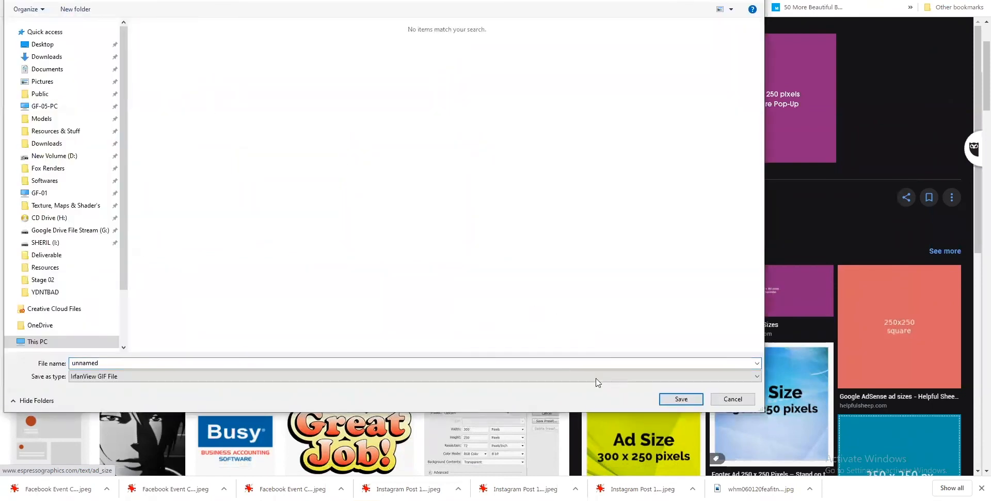
{"action": "left_click", "coordinate": [681, 399]}
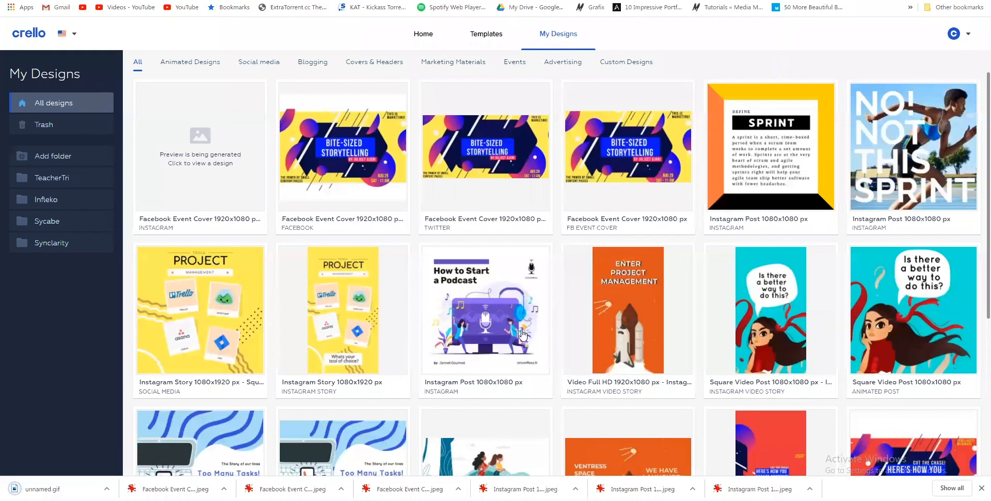
- Start a blank Instagram Story 1080x1920 px design in Crello
{"action": "left_click", "coordinate": [492, 169]}
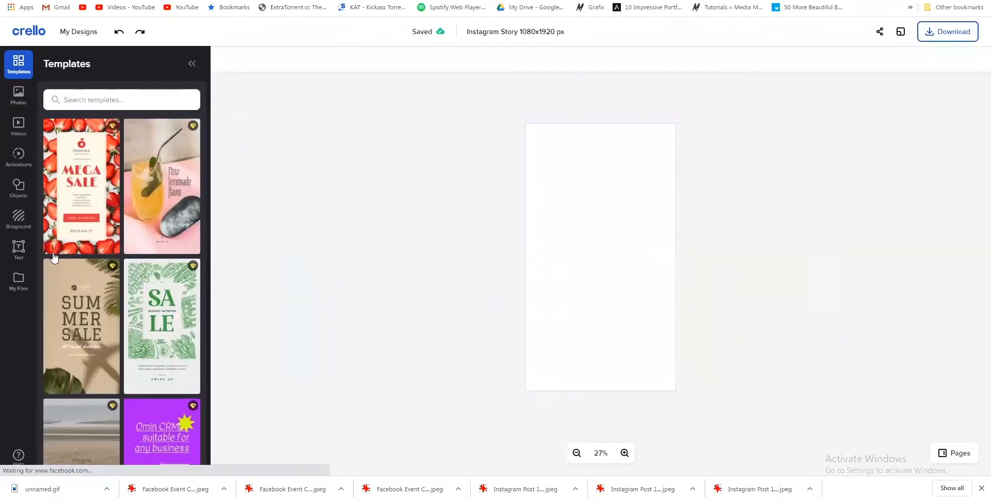
- Try to upload the GIF file "unnamed" from the Resources folder to My Files, with all file types shown
{"action": "left_click", "coordinate": [29, 275]}
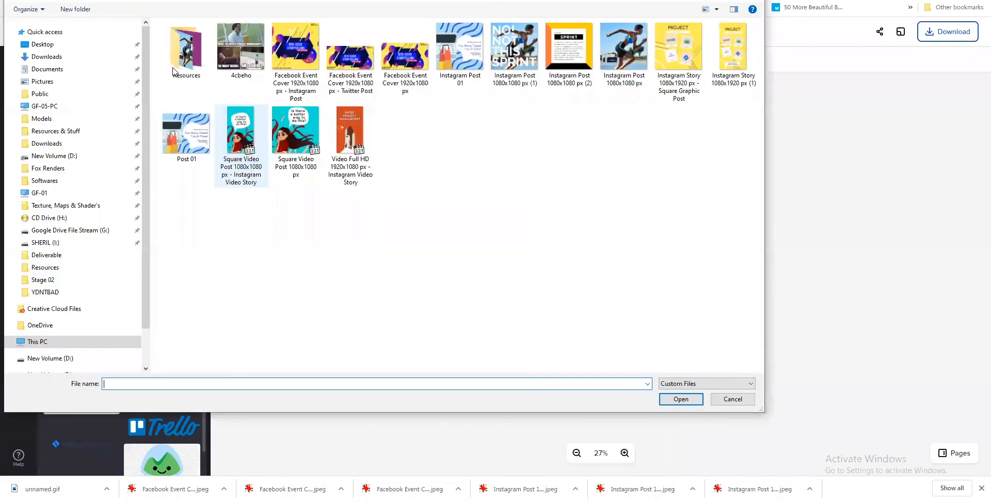
{"action": "double_click", "coordinate": [173, 68]}
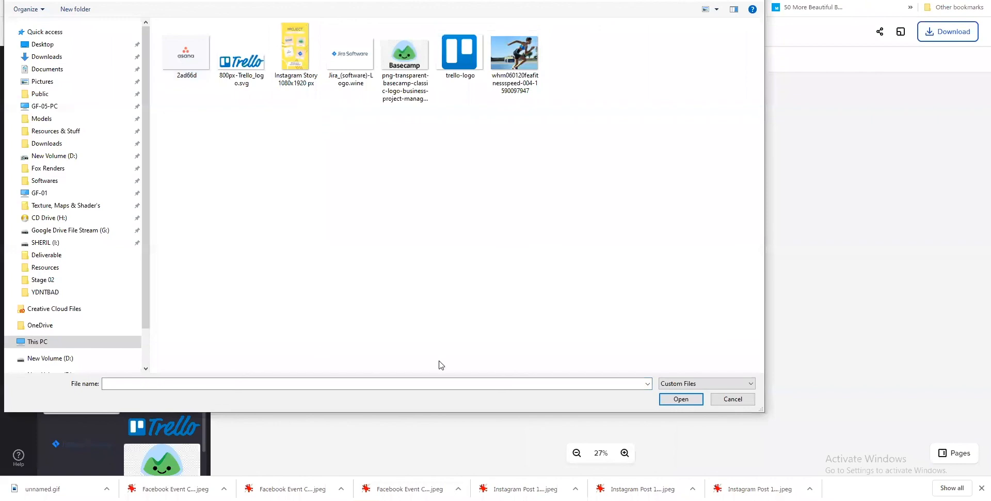
{"action": "left_click", "coordinate": [661, 387]}
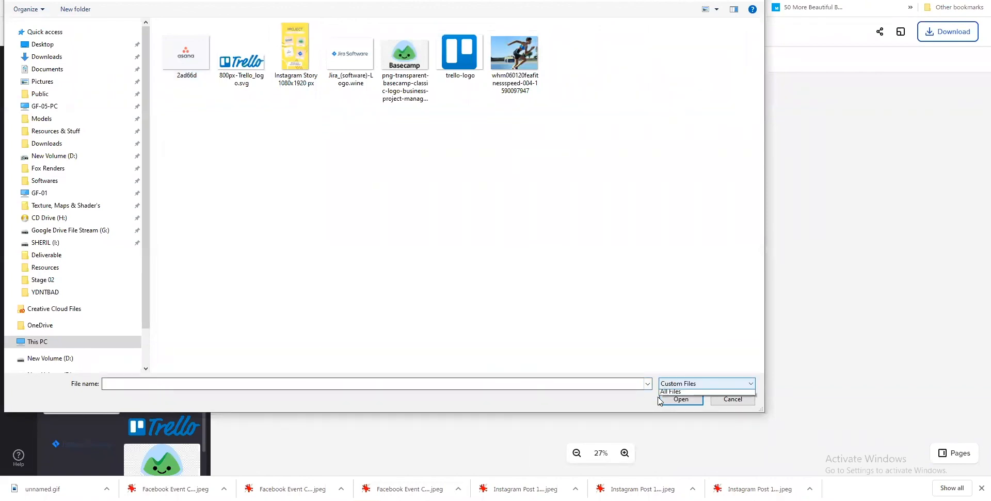
{"action": "left_click", "coordinate": [670, 390]}
{"action": "double_click", "coordinate": [501, 39]}
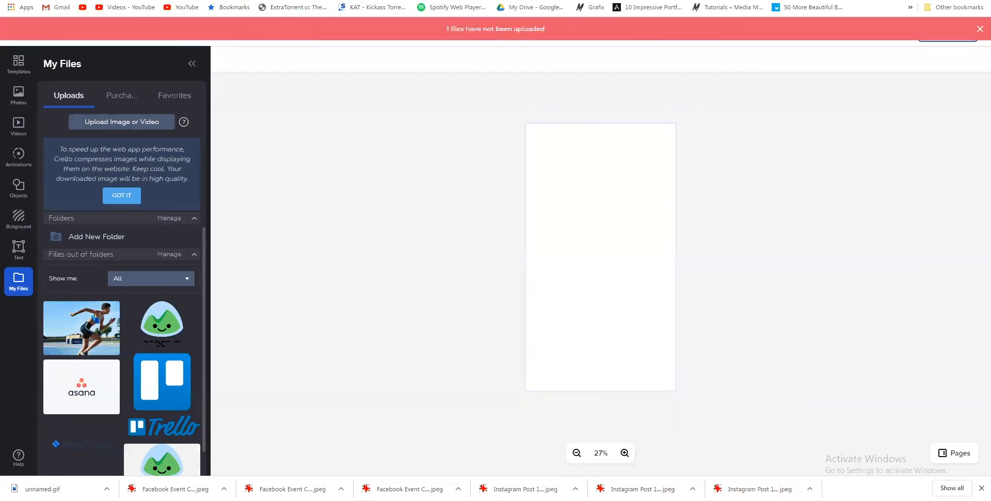
- Try to save the purple 250 x 250 pixels image again from its full-size view in the Google Images results
{"action": "key", "text": "ctrl+Tab"}
{"action": "right_click", "coordinate": [734, 100]}
{"action": "left_click", "coordinate": [691, 130]}
{"action": "right_click", "coordinate": [748, 120]}
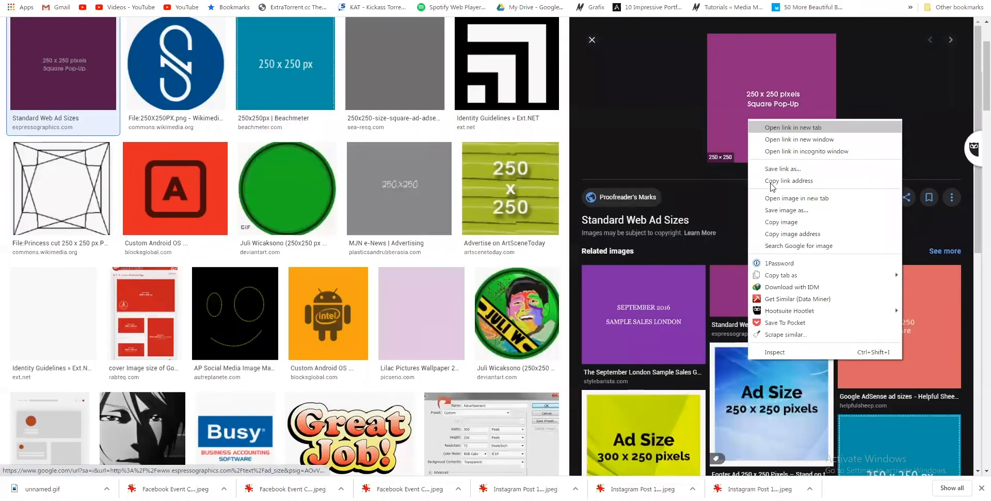
{"action": "left_click", "coordinate": [774, 200]}
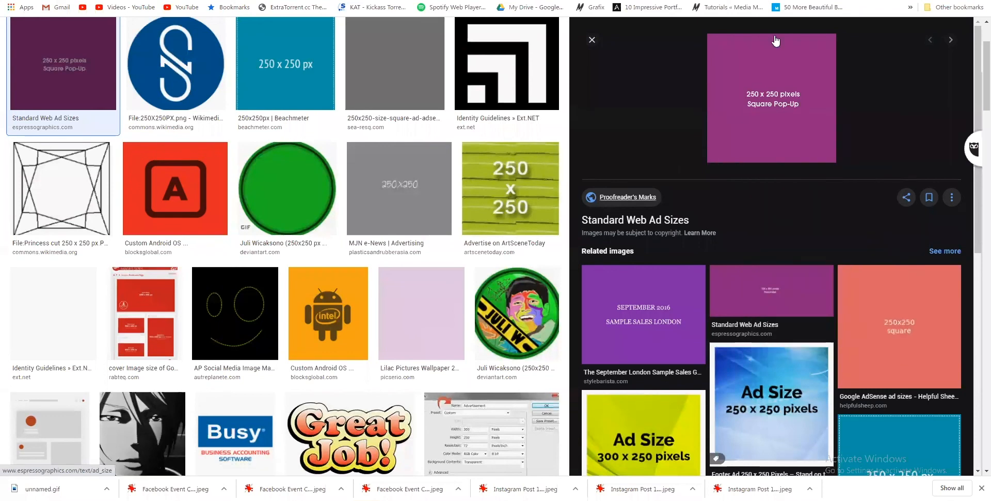
{"action": "left_click", "coordinate": [776, 41]}
{"action": "right_click", "coordinate": [528, 205]}
{"action": "left_click", "coordinate": [541, 223]}
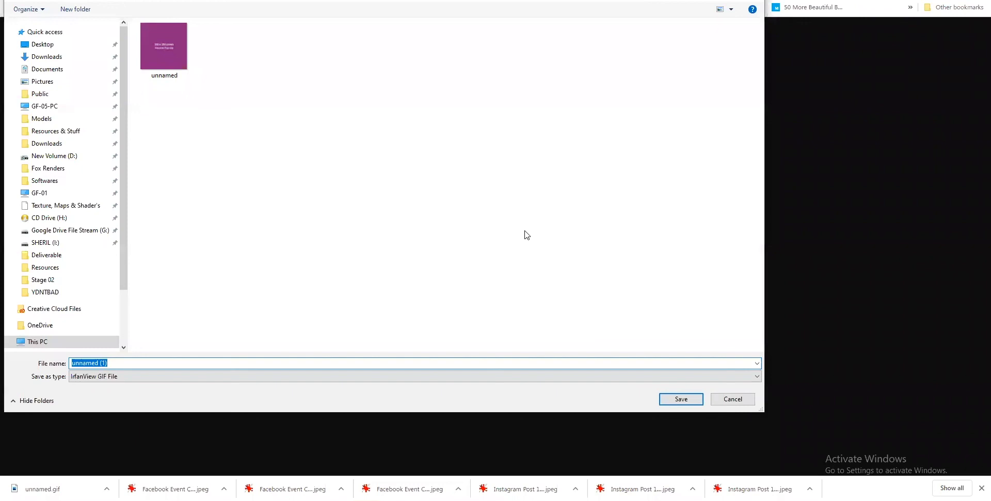
{"action": "left_click", "coordinate": [733, 398]}
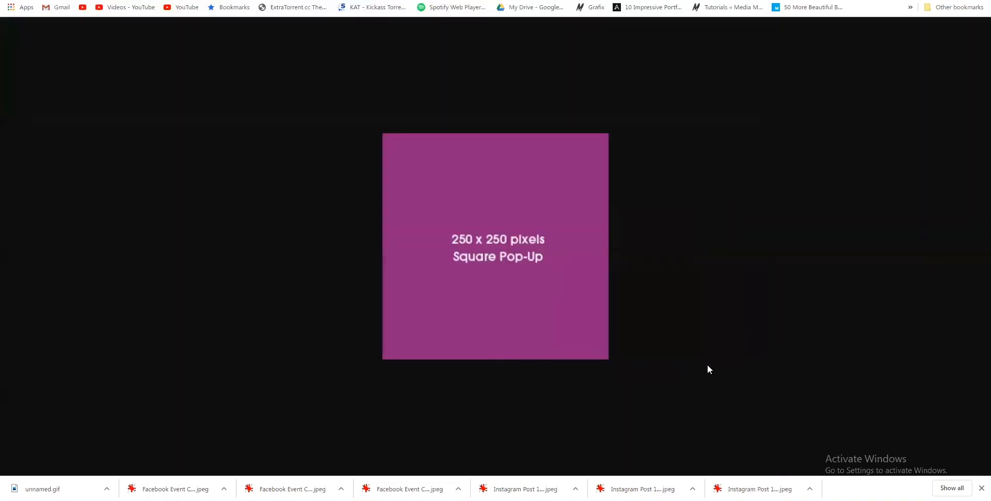
{"action": "right_click", "coordinate": [574, 153]}
{"action": "left_click", "coordinate": [741, 57]}
{"action": "key", "text": "alt+Left"}
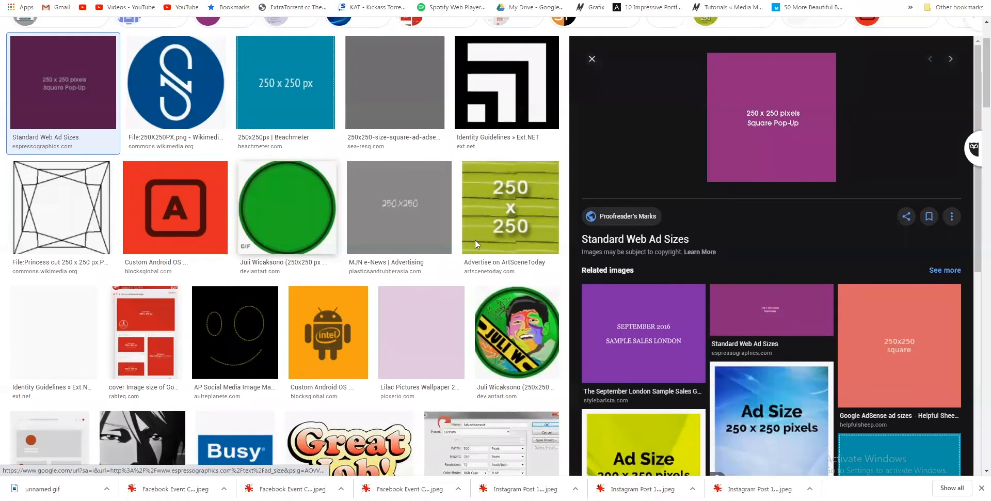
{"action": "key", "text": "alt+Right"}
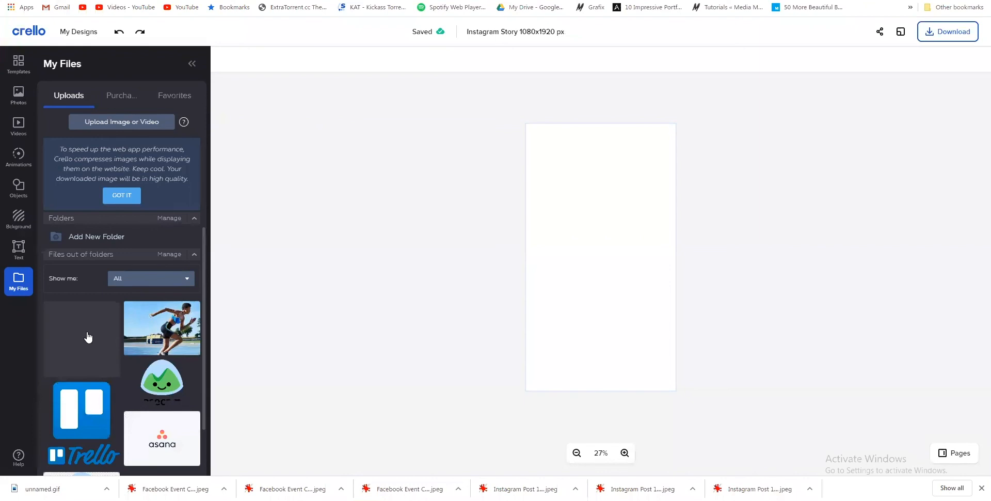
- Place the teal 250 x 250 px image near the blank story's lower-left corner as a margin check, and delete it
{"action": "left_click", "coordinate": [87, 336]}
{"action": "left_click_drag", "start_coordinate": [607, 242], "coordinate": [588, 317]}
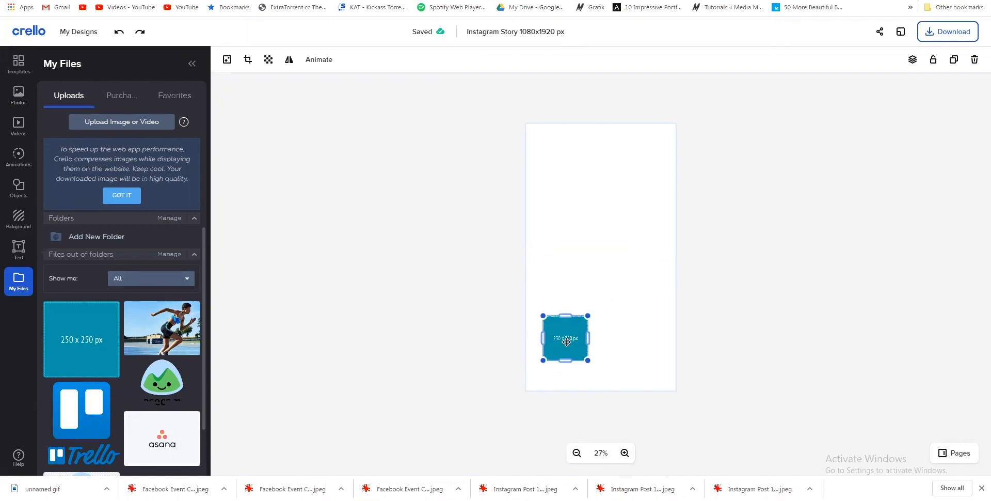
{"action": "left_click", "coordinate": [625, 453]}
{"action": "left_click", "coordinate": [624, 453]}
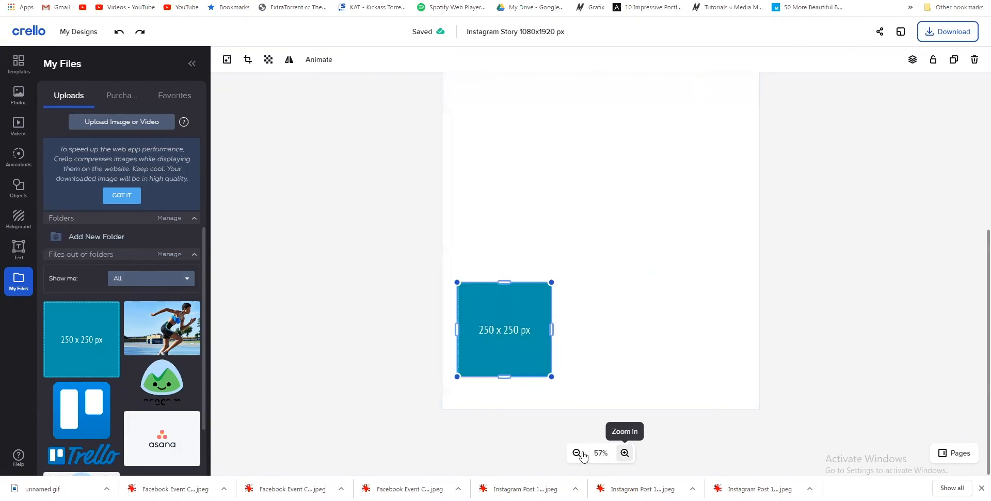
{"action": "double_click", "coordinate": [577, 453]}
{"action": "key", "text": "Delete"}
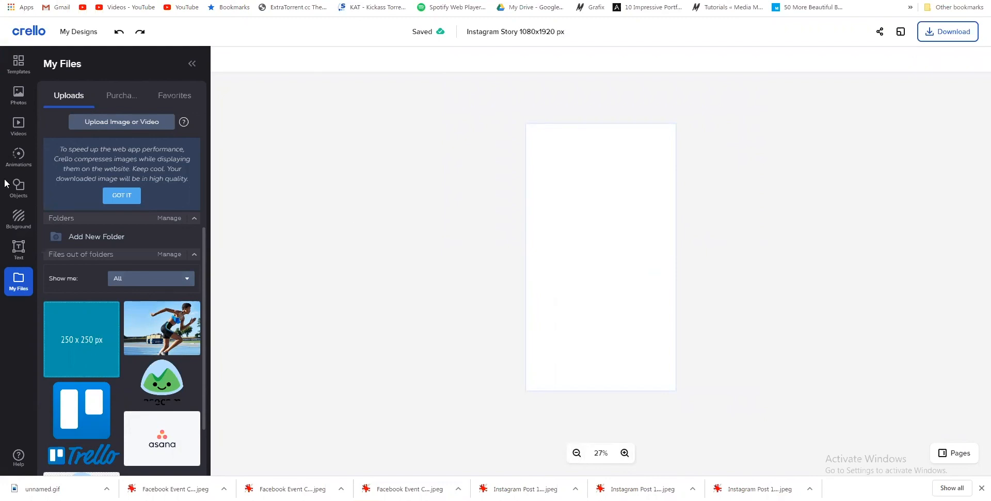
- Dismiss the image compression notice and apply the green "SALE Healthy Nutrition" template to the story
{"action": "left_click", "coordinate": [129, 198]}
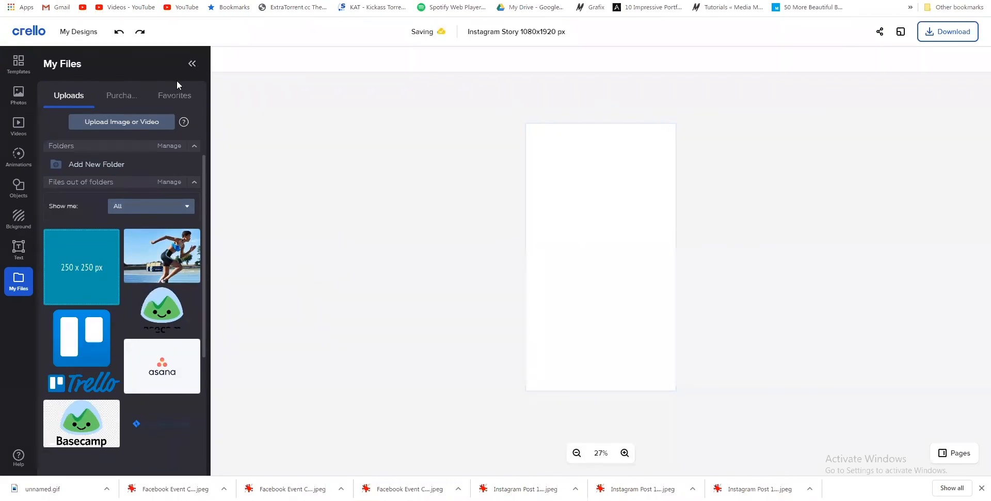
{"action": "left_click", "coordinate": [18, 67]}
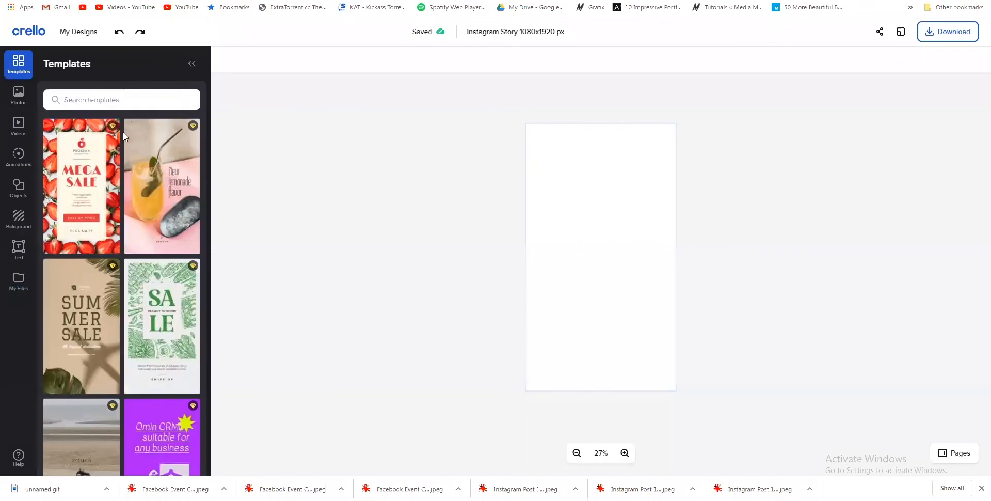
{"action": "left_click", "coordinate": [169, 296]}
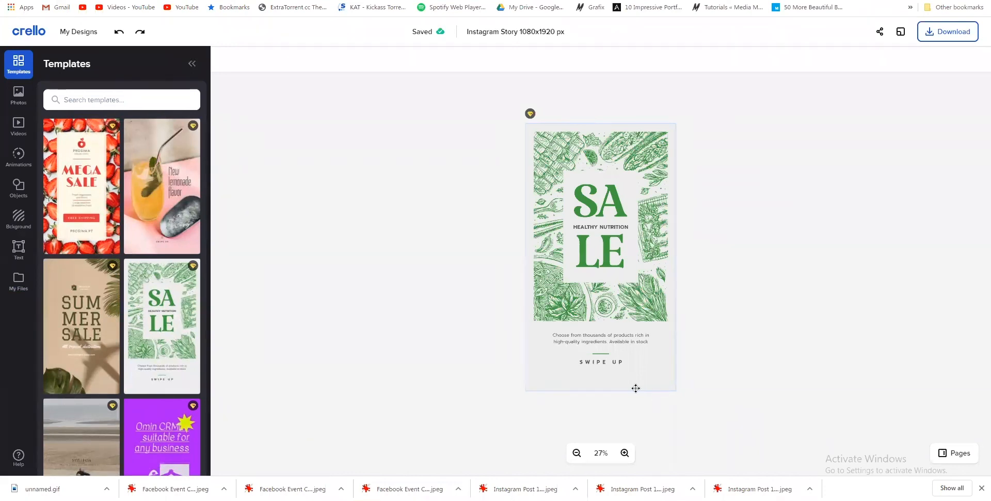
- Examine where the SALE template places its "SWIPE UP" text and green food illustration within the story
{"action": "left_click", "coordinate": [587, 363]}
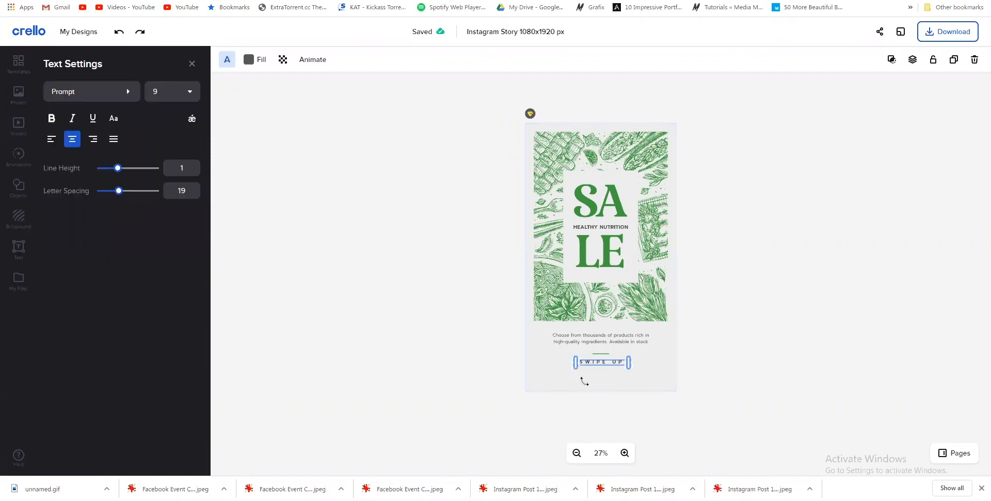
{"action": "left_click", "coordinate": [527, 407]}
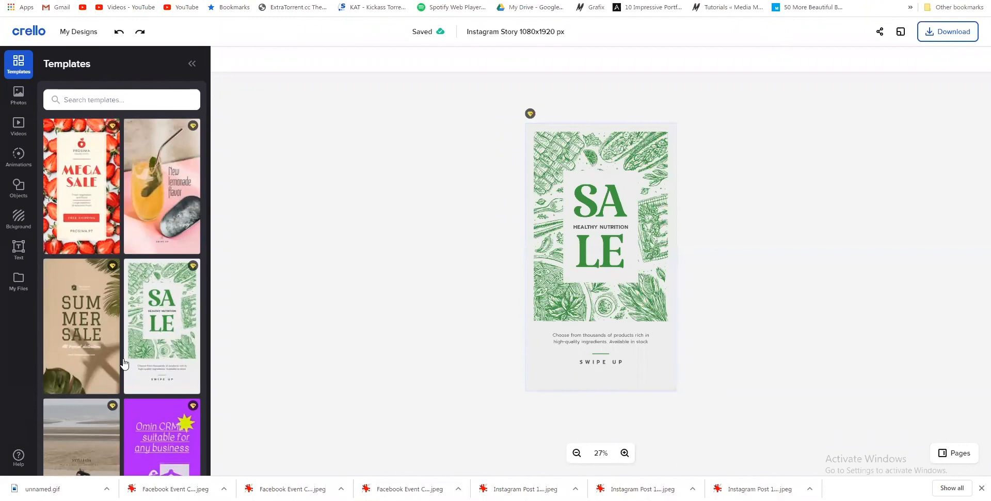
{"action": "scroll", "coordinate": [126, 356], "scroll_direction": "down", "scroll_amount": 6}
{"action": "left_click", "coordinate": [168, 209]}
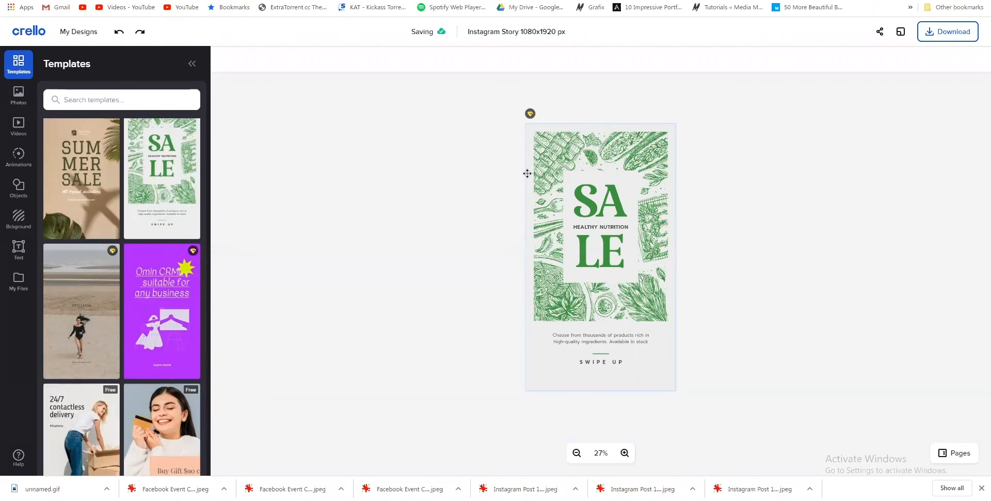
{"action": "left_click", "coordinate": [578, 146]}
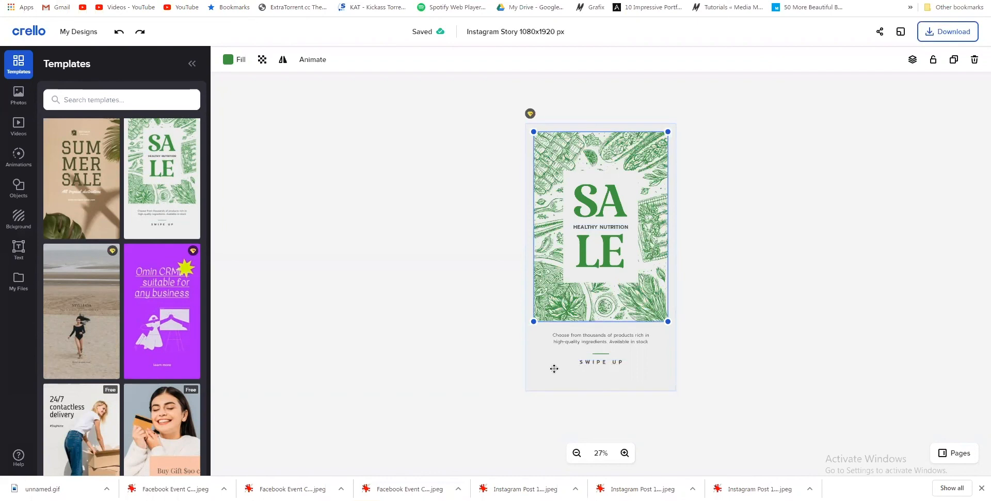
{"action": "left_click", "coordinate": [606, 360]}
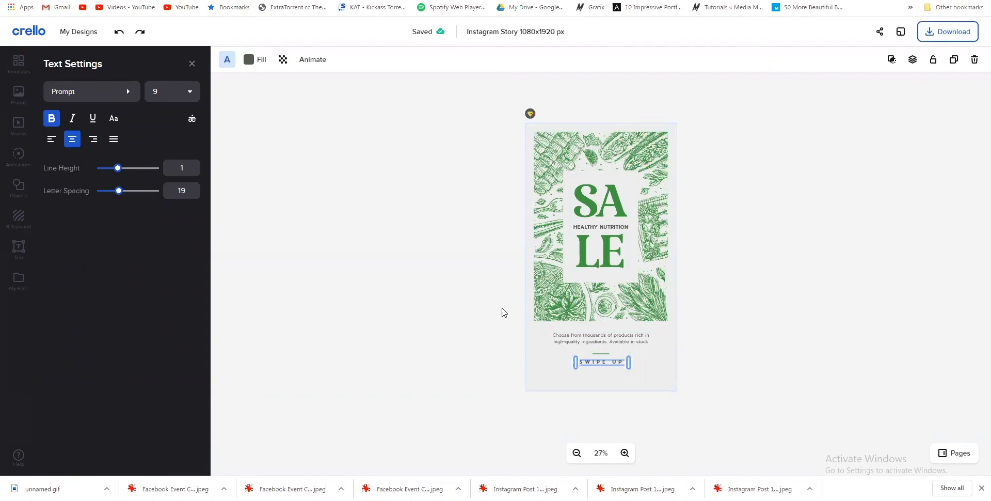
{"action": "left_click", "coordinate": [480, 292]}
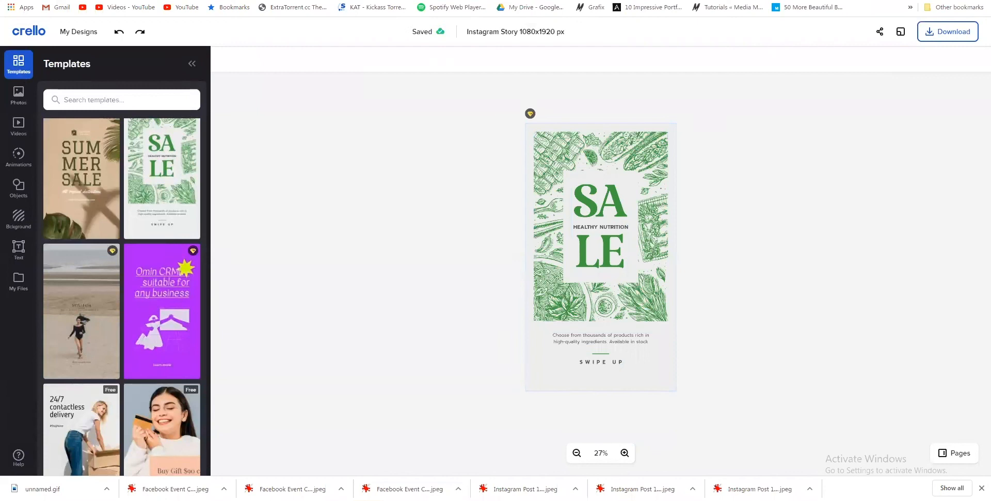
- Check the Trello board, return to the Crello home page, search its templates for "reminder" and look through the results
{"action": "key", "text": "ctrl+Tab"}
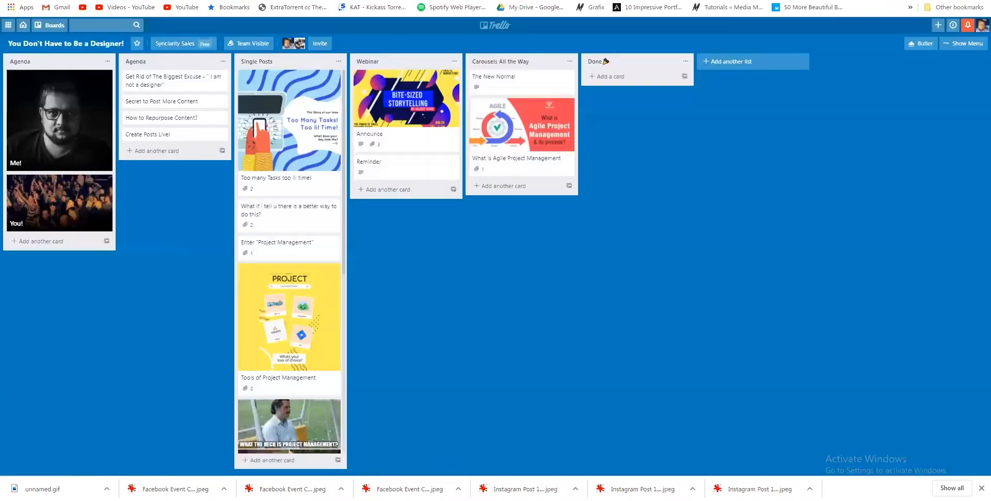
{"action": "key", "text": "ctrl+shift+Tab"}
{"action": "key", "text": "ctrl+shift+Tab"}
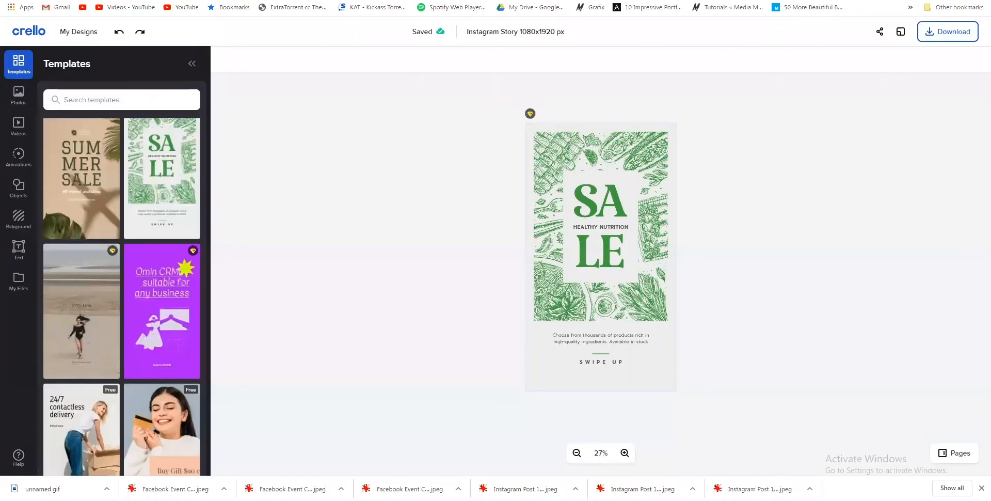
{"action": "left_click", "coordinate": [362, 144]}
{"action": "type", "text": "re"}
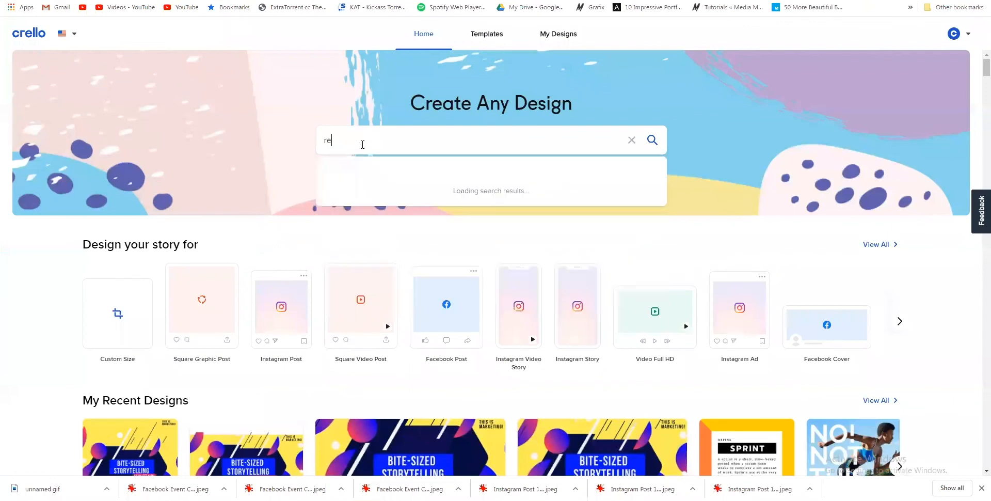
{"action": "type", "text": "minder"}
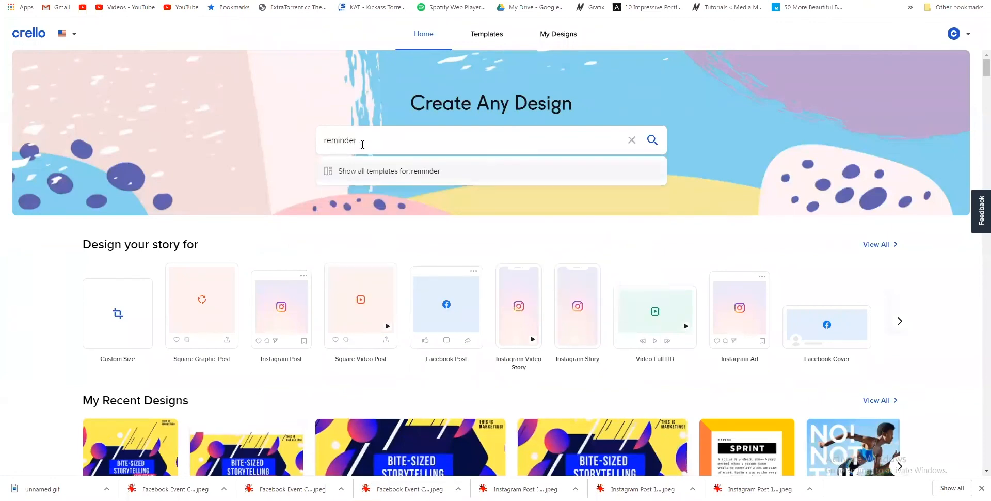
{"action": "key", "text": "Return"}
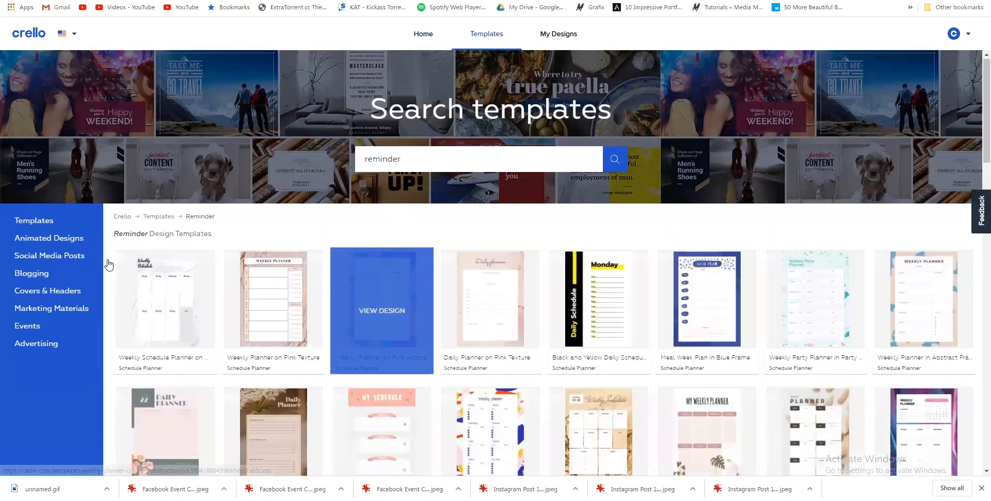
{"action": "scroll", "coordinate": [350, 267], "scroll_direction": "down", "scroll_amount": 1}
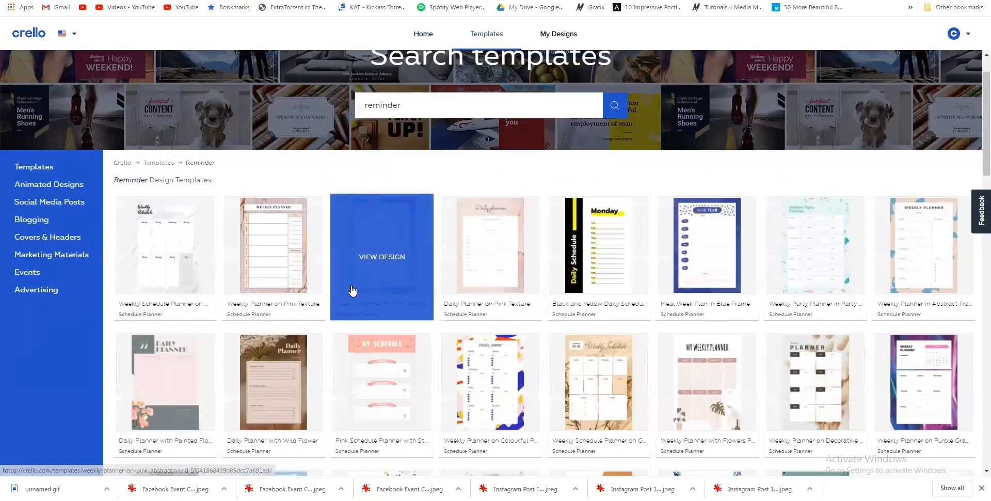
{"action": "scroll", "coordinate": [353, 290], "scroll_direction": "down", "scroll_amount": 3}
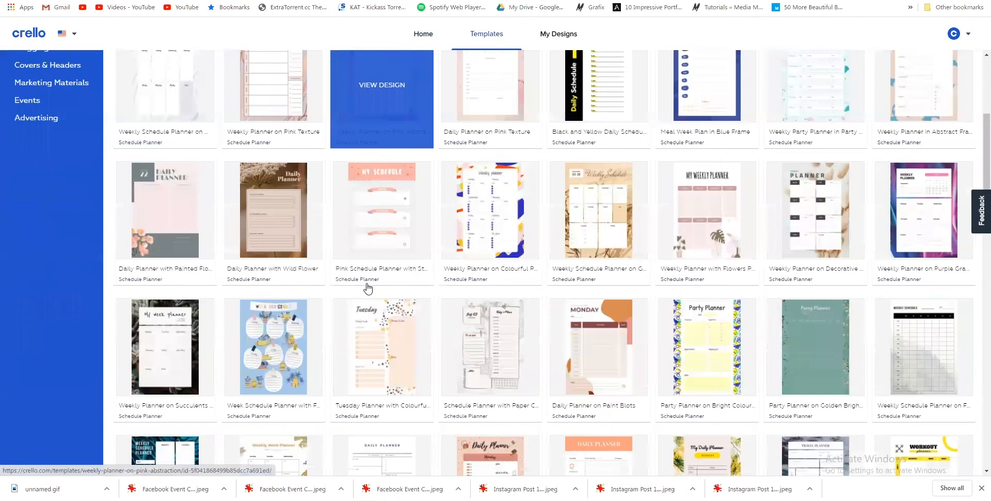
- Browse the Social Media Posts templates and search from that category for "reminder"
{"action": "key", "text": "alt+Left"}
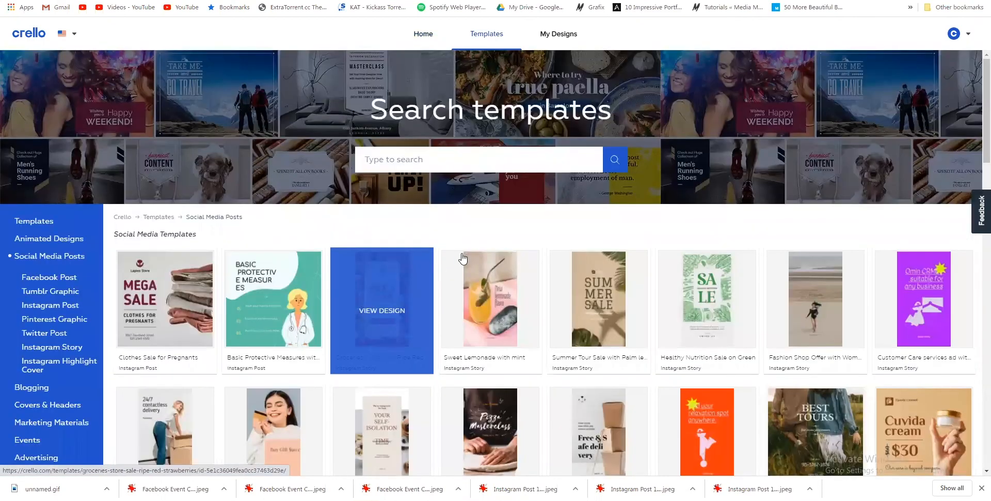
{"action": "scroll", "coordinate": [464, 257], "scroll_direction": "down", "scroll_amount": 6}
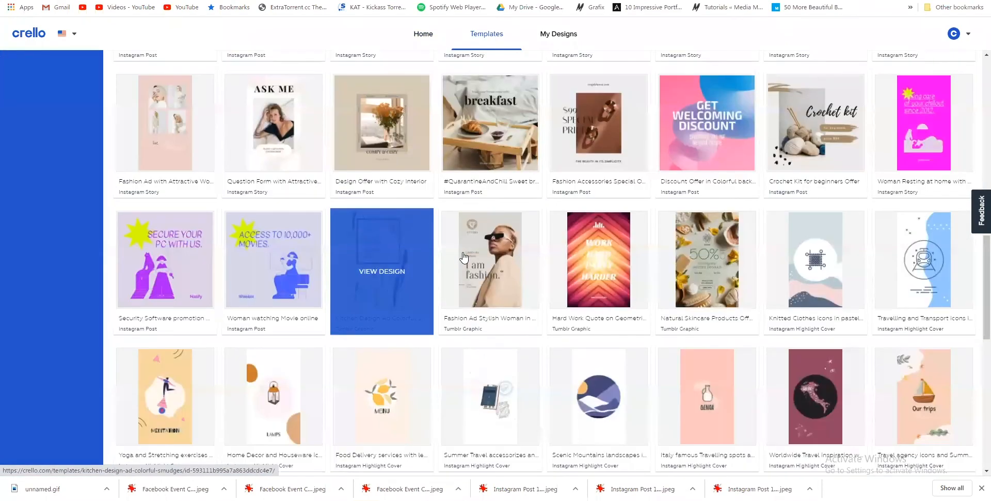
{"action": "scroll", "coordinate": [464, 257], "scroll_direction": "down", "scroll_amount": 2}
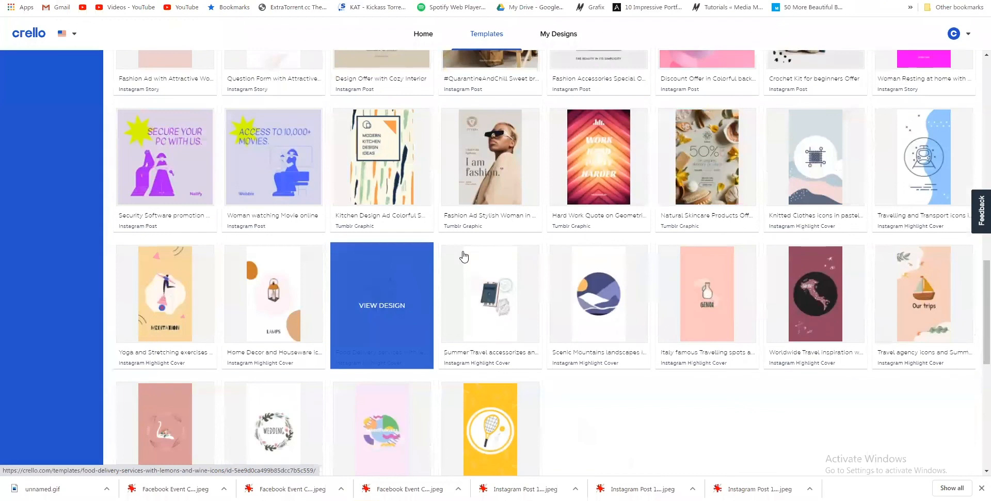
{"action": "scroll", "coordinate": [463, 256], "scroll_direction": "up", "scroll_amount": 5}
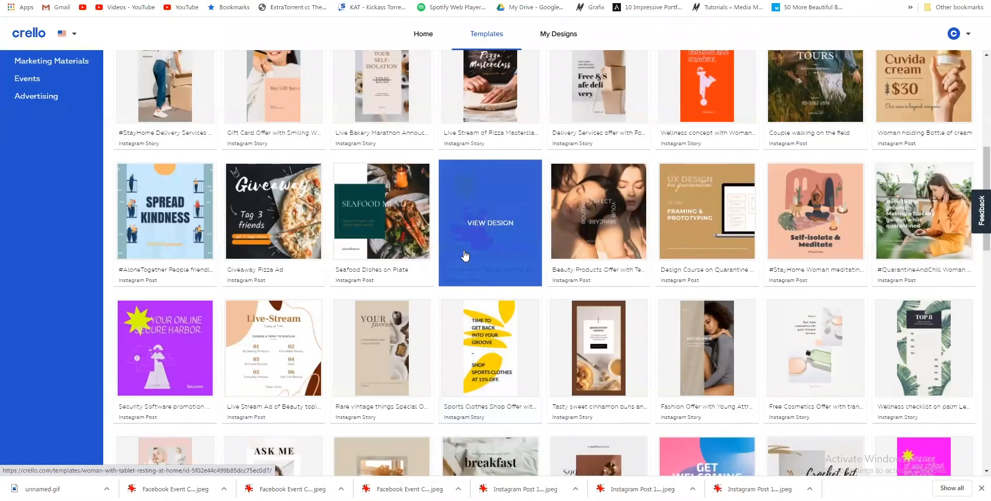
{"action": "scroll", "coordinate": [464, 255], "scroll_direction": "up", "scroll_amount": 7}
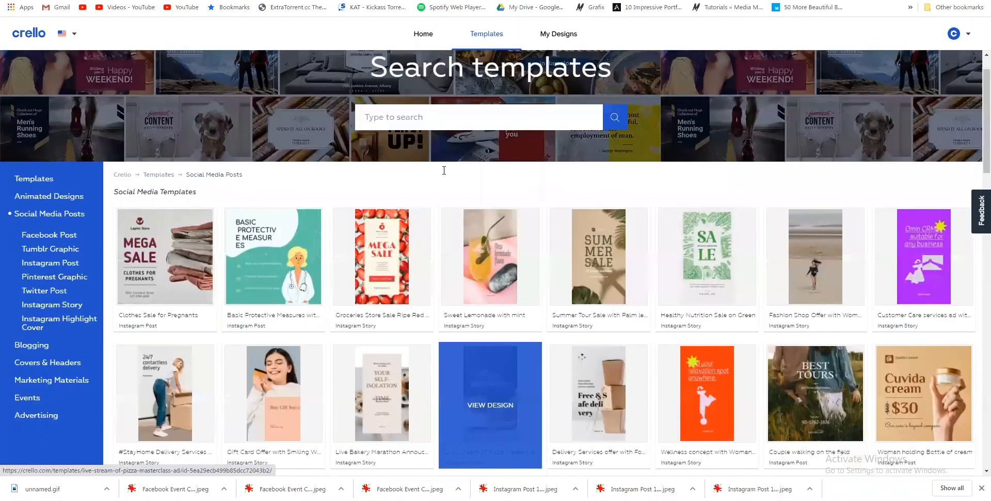
{"action": "left_click", "coordinate": [444, 169]}
{"action": "type", "text": "reminder"}
{"action": "key", "text": "Return"}
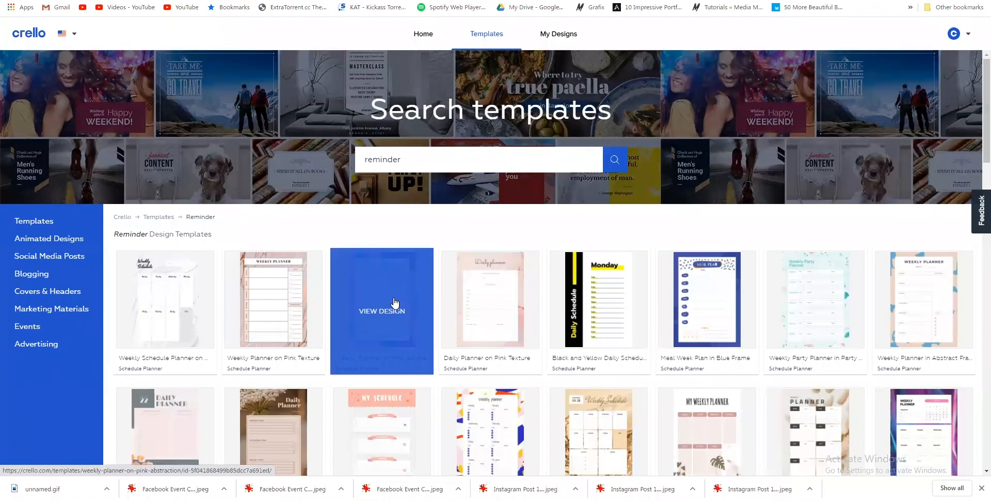
- Look through the "reminder" template results down to the end of the page
{"action": "scroll", "coordinate": [395, 303], "scroll_direction": "down", "scroll_amount": 4}
{"action": "scroll", "coordinate": [395, 303], "scroll_direction": "down", "scroll_amount": 15}
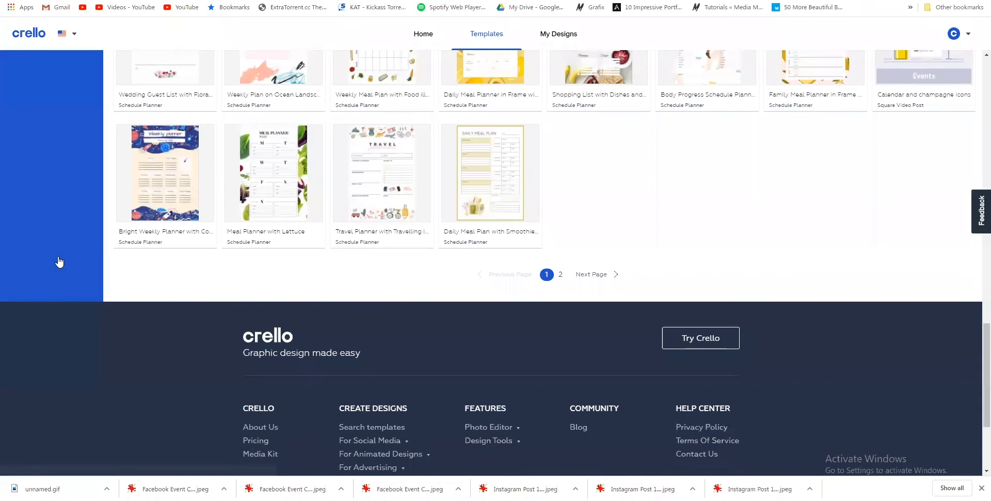
{"action": "scroll", "coordinate": [77, 265], "scroll_direction": "up", "scroll_amount": 20}
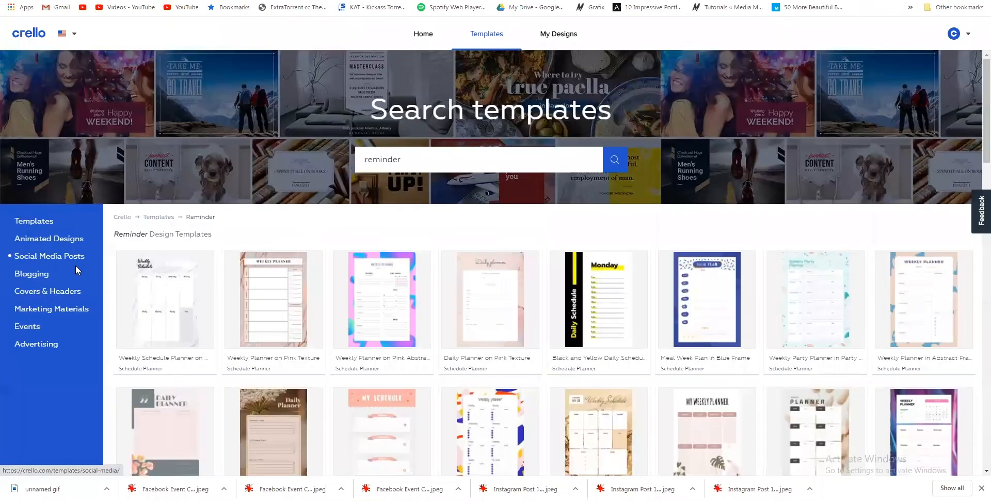
- Open the Social Media Posts templates and search from there for "event"
{"action": "left_click", "coordinate": [76, 265]}
{"action": "left_click", "coordinate": [398, 154]}
{"action": "type", "text": "even"}
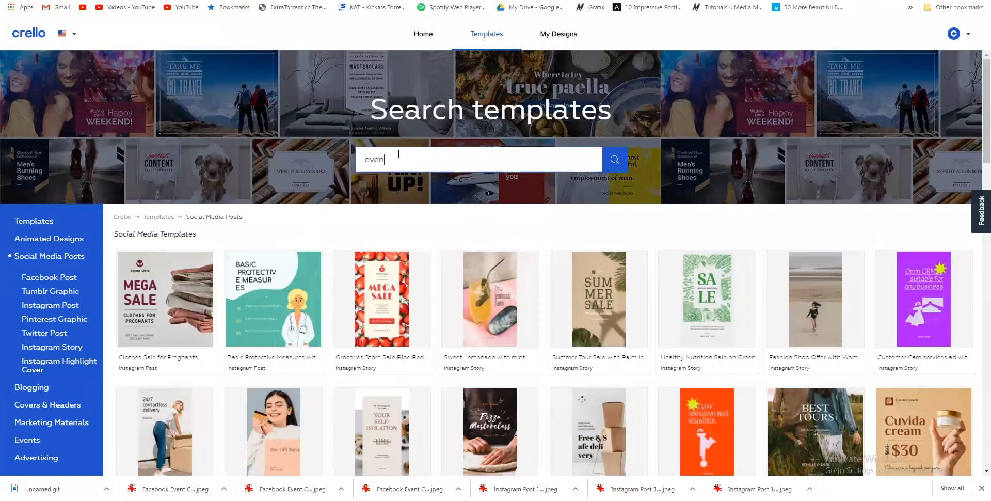
{"action": "type", "text": "t"}
{"action": "key", "text": "Return"}
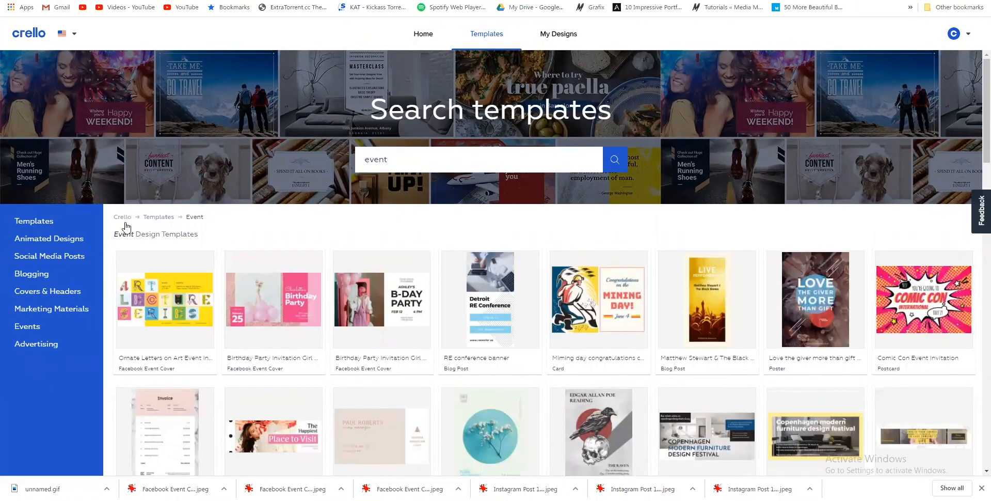
- Return to the Crello home page, show all templates for "event reminder" and look through the results
{"action": "left_click", "coordinate": [32, 37]}
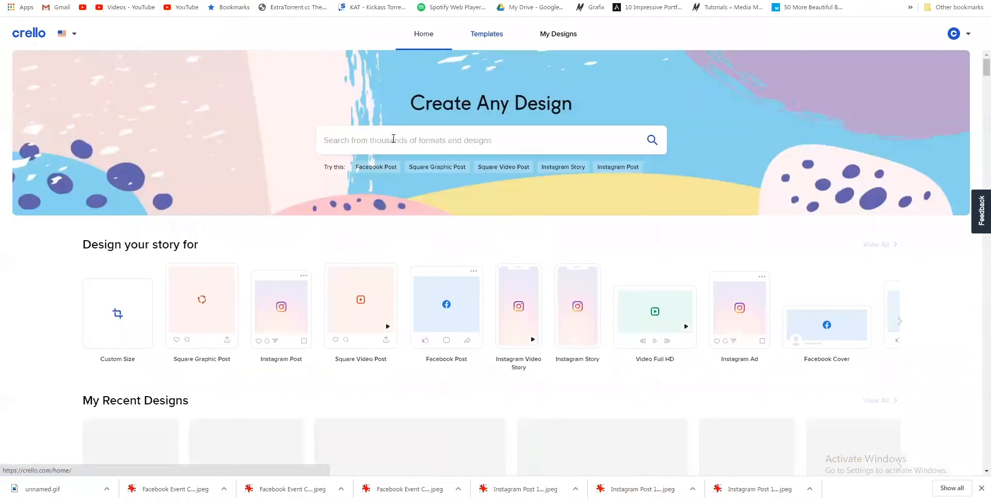
{"action": "left_click", "coordinate": [394, 139]}
{"action": "type", "text": "event"}
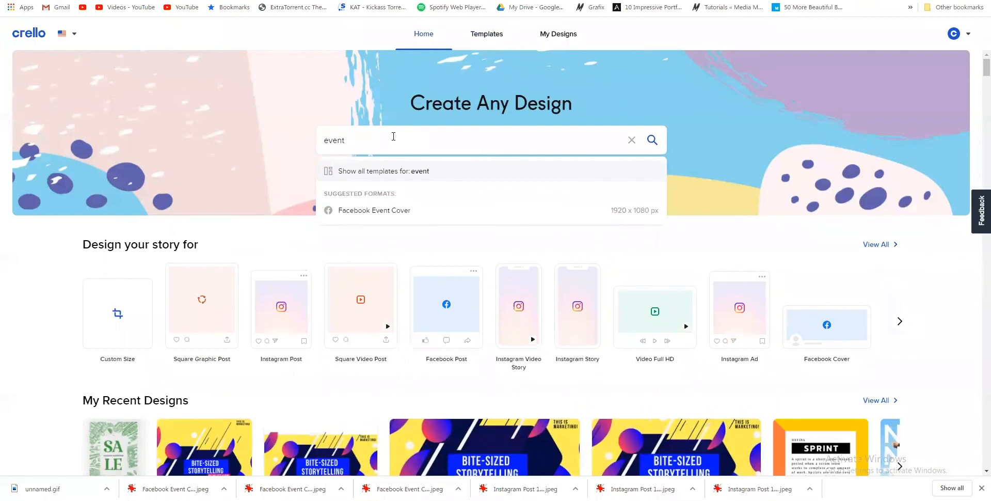
{"action": "type", "text": " reminder"}
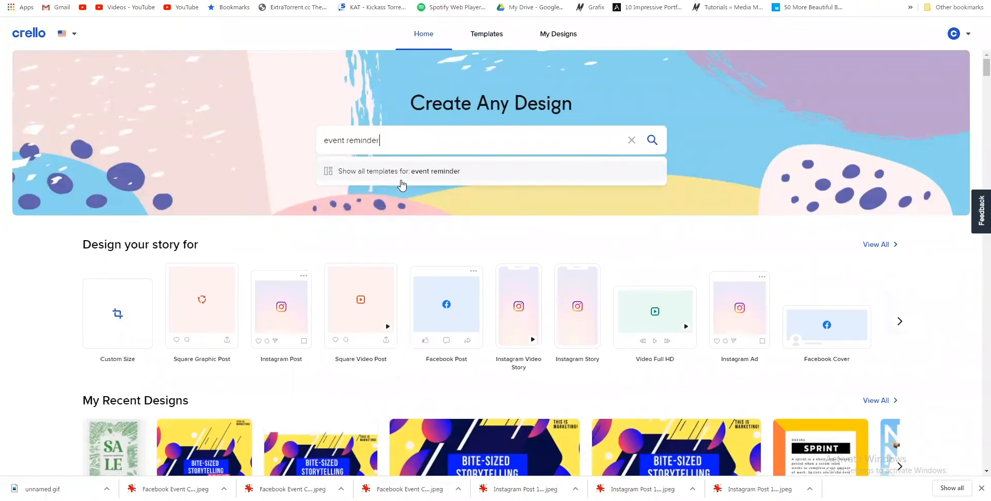
{"action": "left_click", "coordinate": [401, 174]}
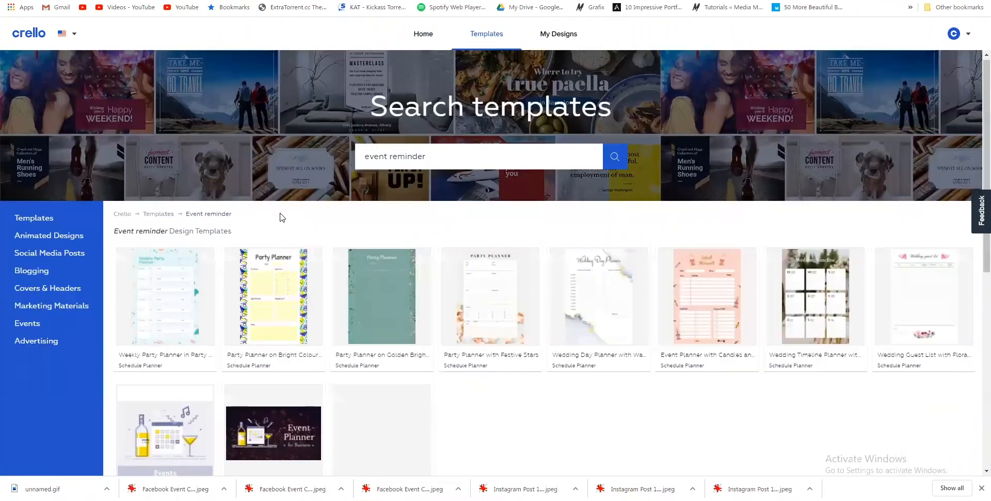
{"action": "scroll", "coordinate": [280, 212], "scroll_direction": "down", "scroll_amount": 4}
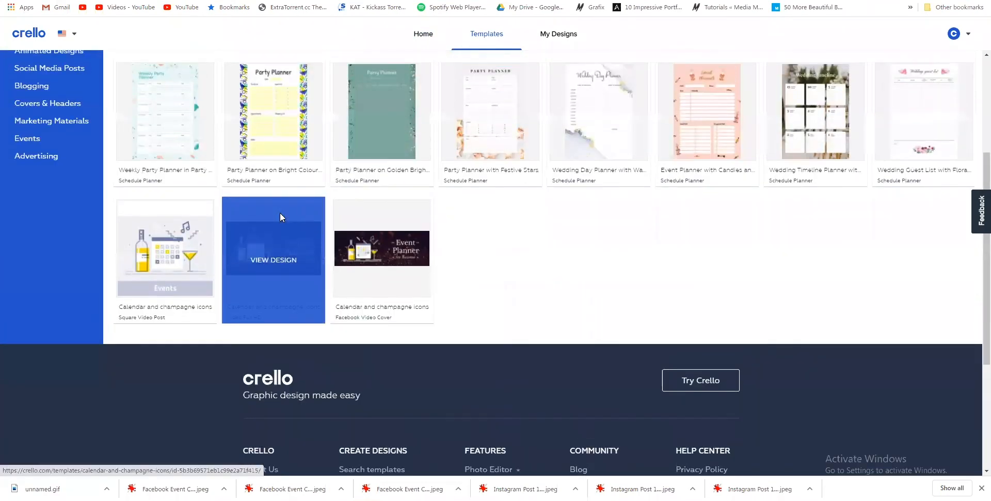
{"action": "scroll", "coordinate": [279, 213], "scroll_direction": "up", "scroll_amount": 4}
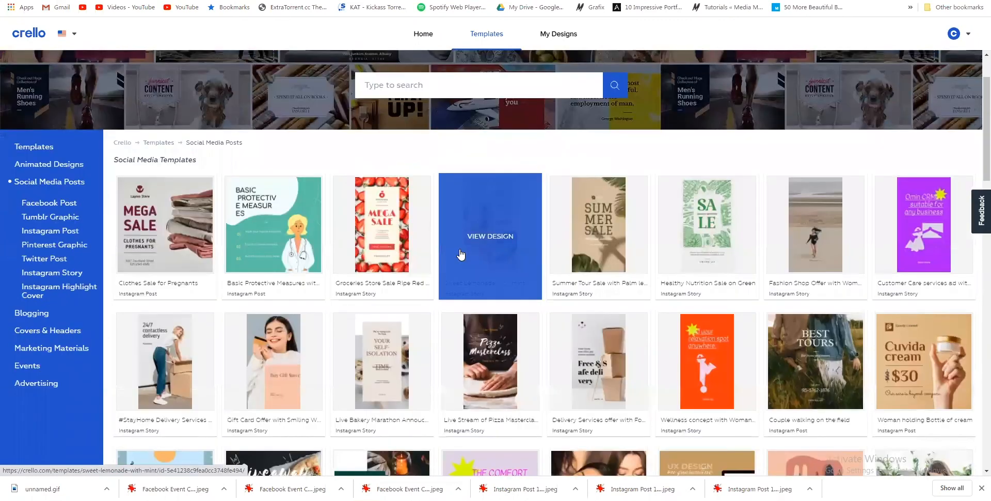
- Browse the Social Media Posts templates through pages 1, 7 and 9 for a design suitable as a webinar reminder
{"action": "scroll", "coordinate": [544, 278], "scroll_direction": "down", "scroll_amount": 5}
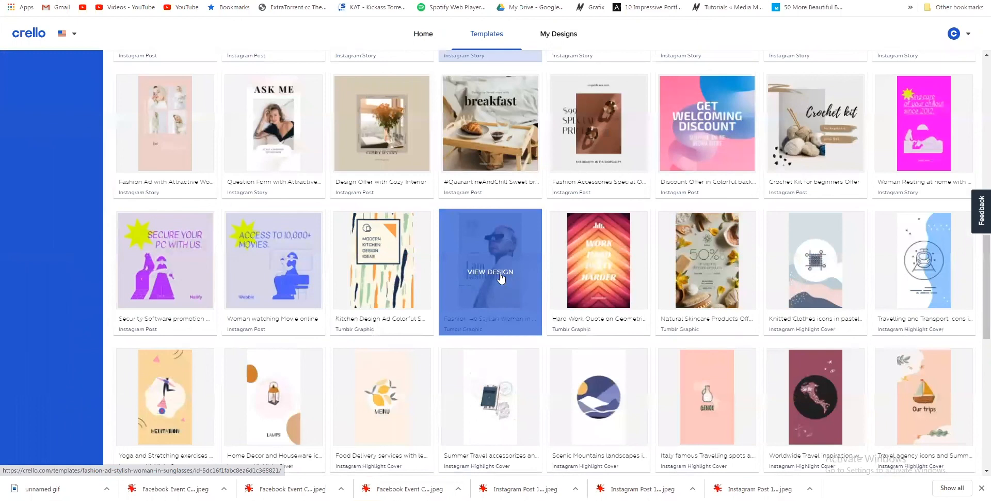
{"action": "scroll", "coordinate": [614, 384], "scroll_direction": "down", "scroll_amount": 1}
{"action": "scroll", "coordinate": [592, 378], "scroll_direction": "down", "scroll_amount": 5}
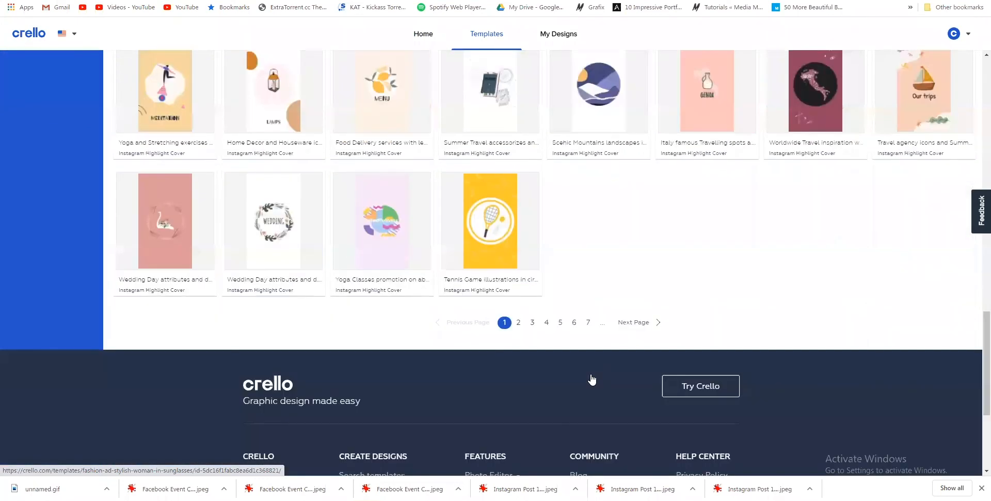
{"action": "scroll", "coordinate": [556, 313], "scroll_direction": "down", "scroll_amount": 1}
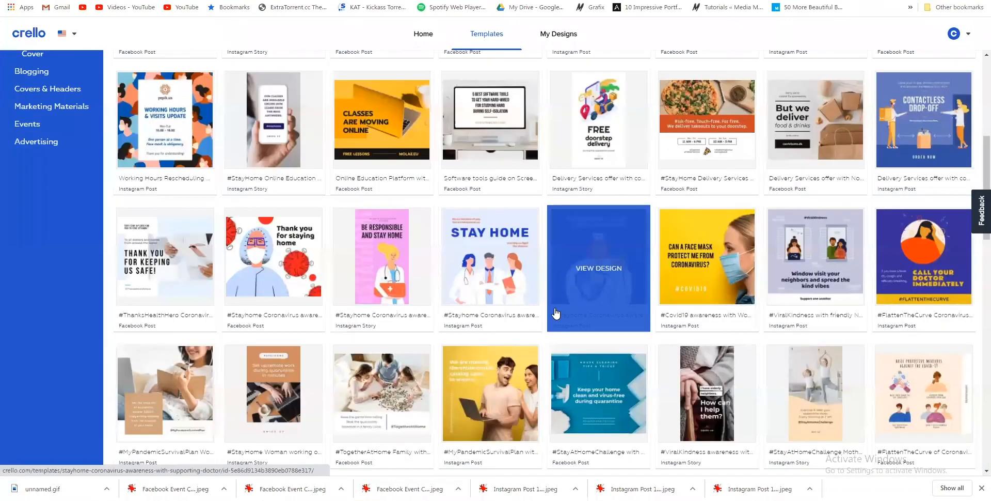
{"action": "scroll", "coordinate": [592, 280], "scroll_direction": "down", "scroll_amount": 9}
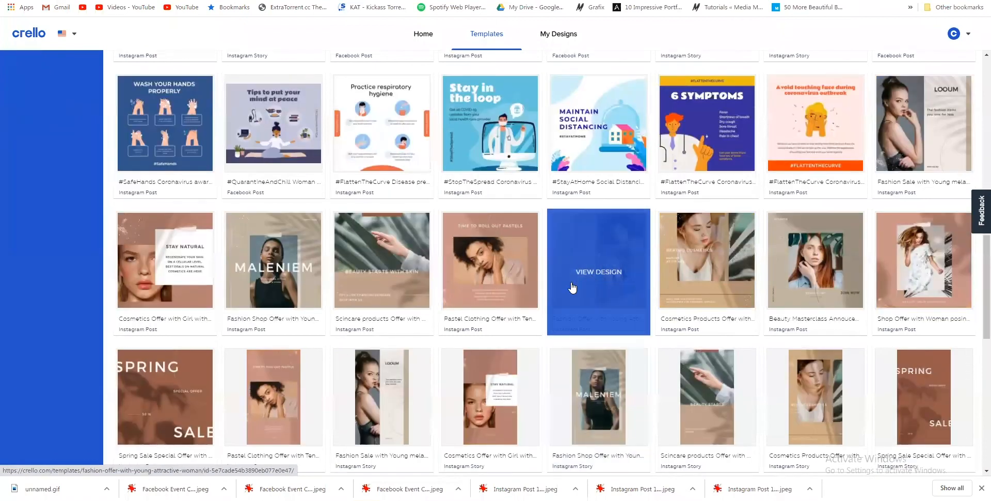
{"action": "scroll", "coordinate": [572, 287], "scroll_direction": "down", "scroll_amount": 6}
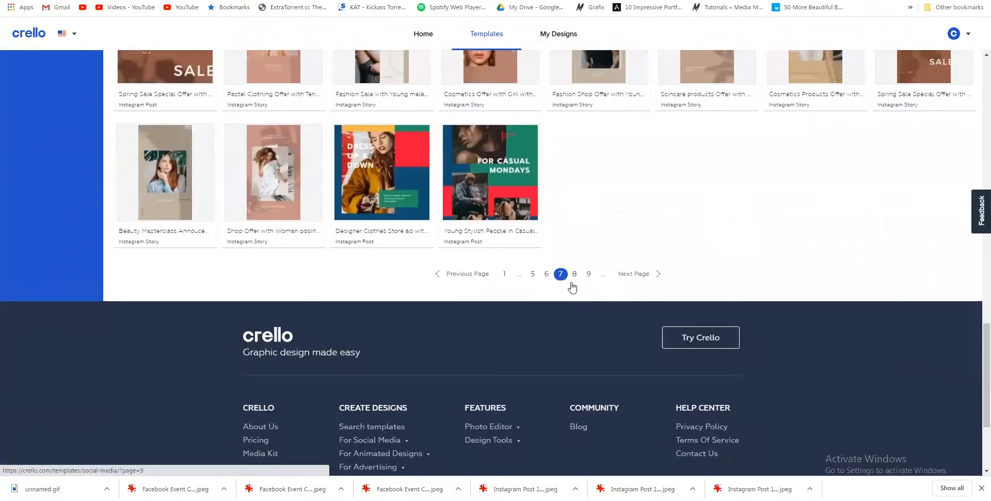
{"action": "scroll", "coordinate": [590, 385], "scroll_direction": "up", "scroll_amount": 10}
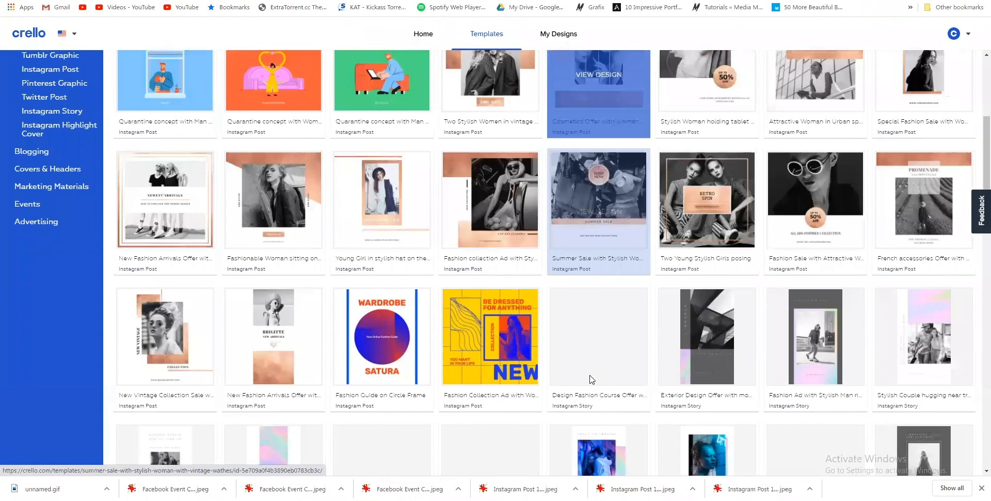
{"action": "scroll", "coordinate": [592, 381], "scroll_direction": "down", "scroll_amount": 10}
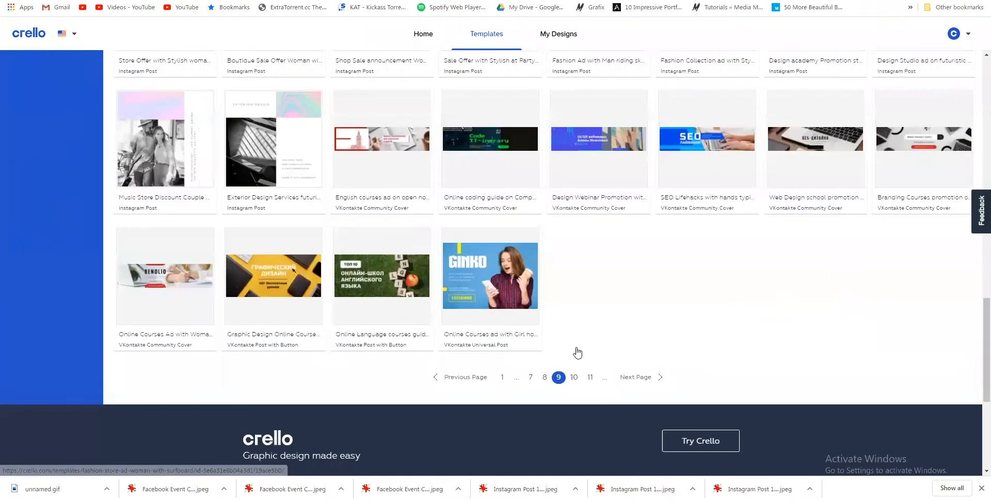
- Open page 11 of the Social Media Posts templates, examine its designs and continue to a further page
{"action": "left_click", "coordinate": [590, 376]}
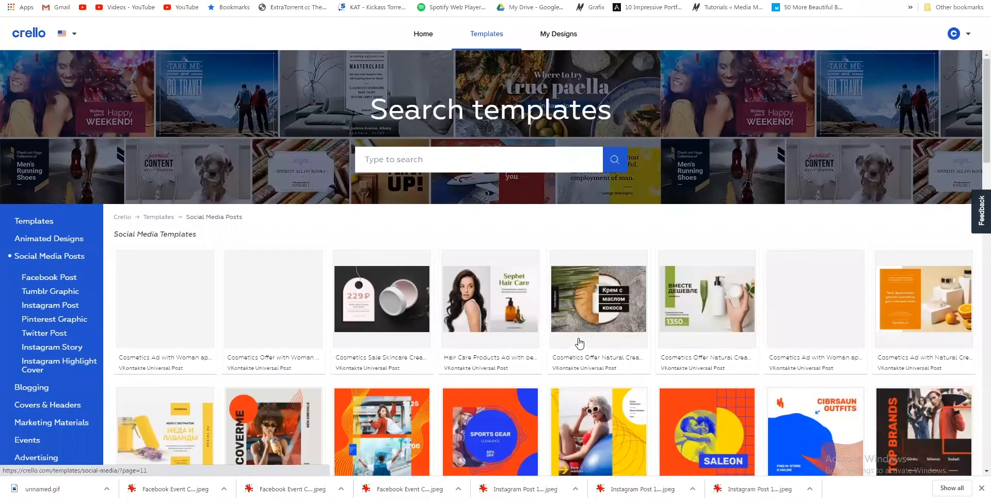
{"action": "scroll", "coordinate": [580, 342], "scroll_direction": "down", "scroll_amount": 5}
{"action": "scroll", "coordinate": [534, 337], "scroll_direction": "down", "scroll_amount": 2}
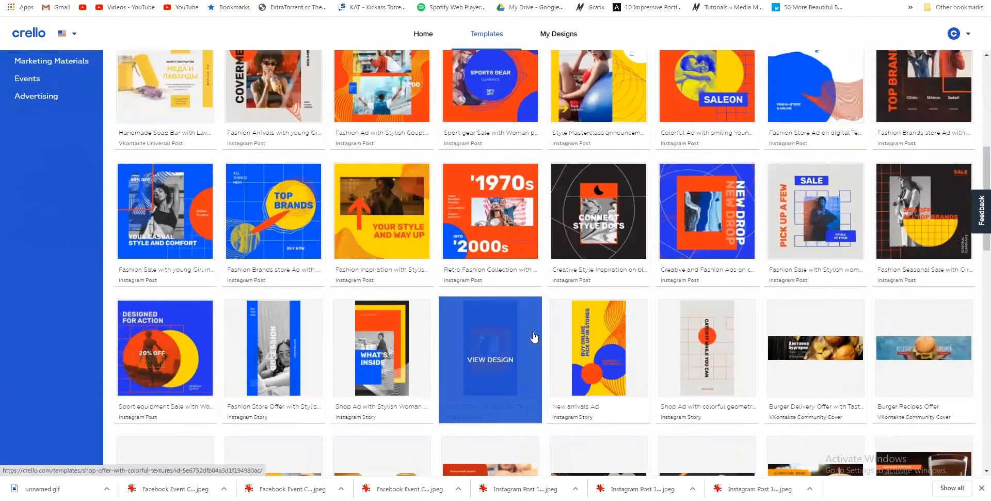
{"action": "scroll", "coordinate": [534, 337], "scroll_direction": "down", "scroll_amount": 3}
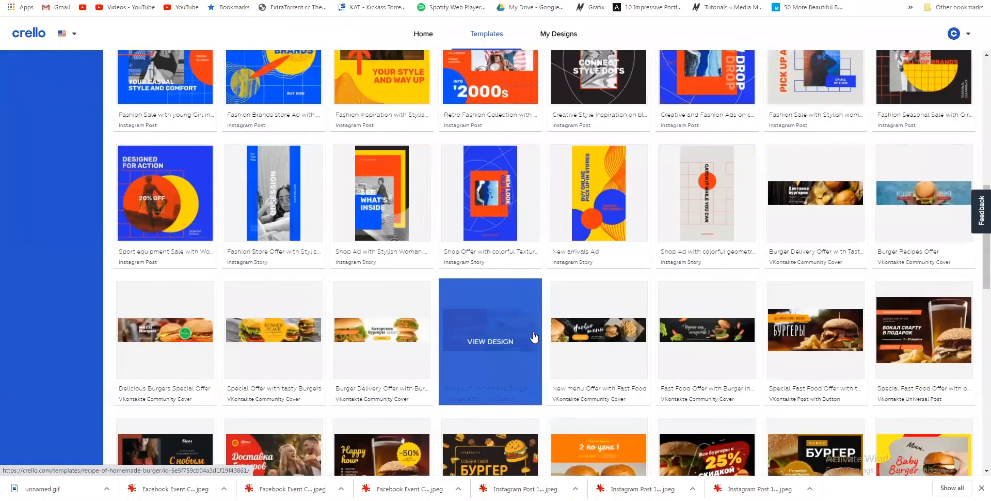
{"action": "scroll", "coordinate": [553, 367], "scroll_direction": "down", "scroll_amount": 6}
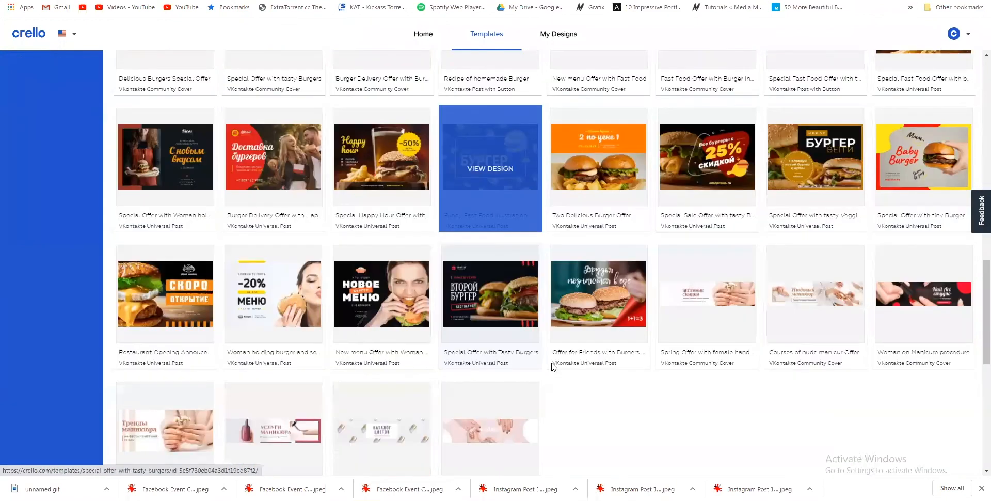
{"action": "scroll", "coordinate": [588, 326], "scroll_direction": "down", "scroll_amount": 4}
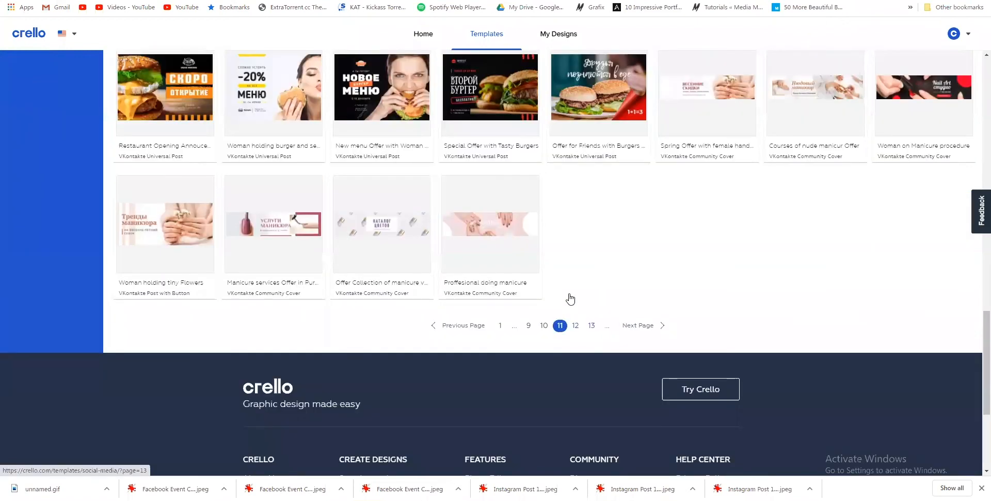
{"action": "scroll", "coordinate": [476, 182], "scroll_direction": "up", "scroll_amount": 20}
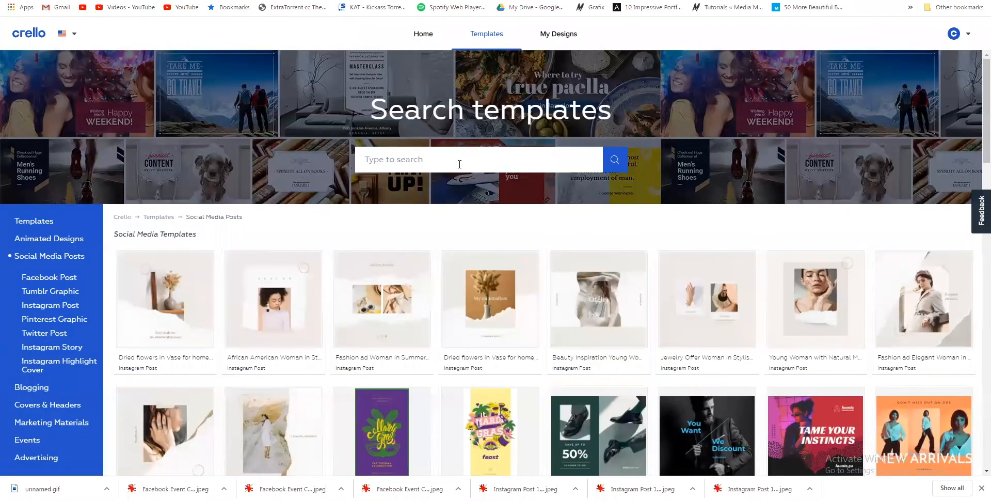
- Search the templates for "instagram reminder"
{"action": "left_click", "coordinate": [459, 154]}
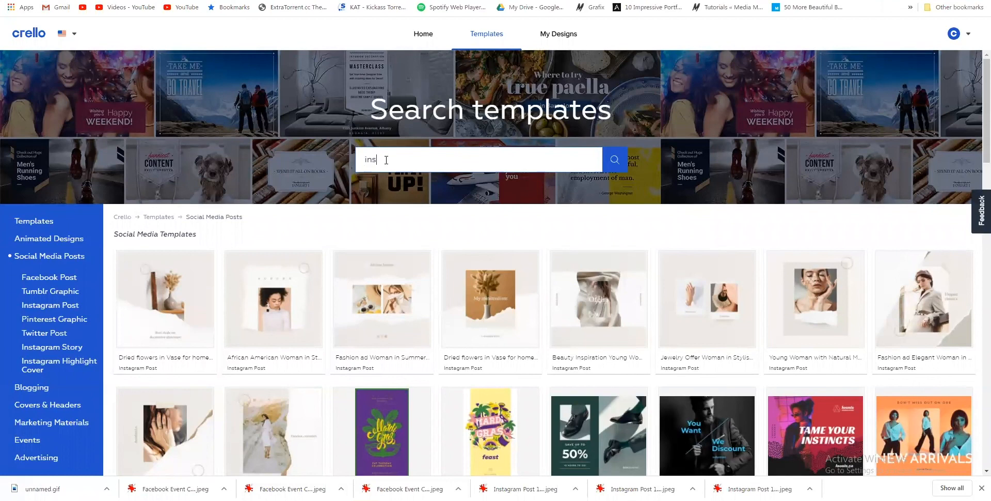
{"action": "type", "text": "tagram reminder"}
{"action": "key", "text": "Return"}
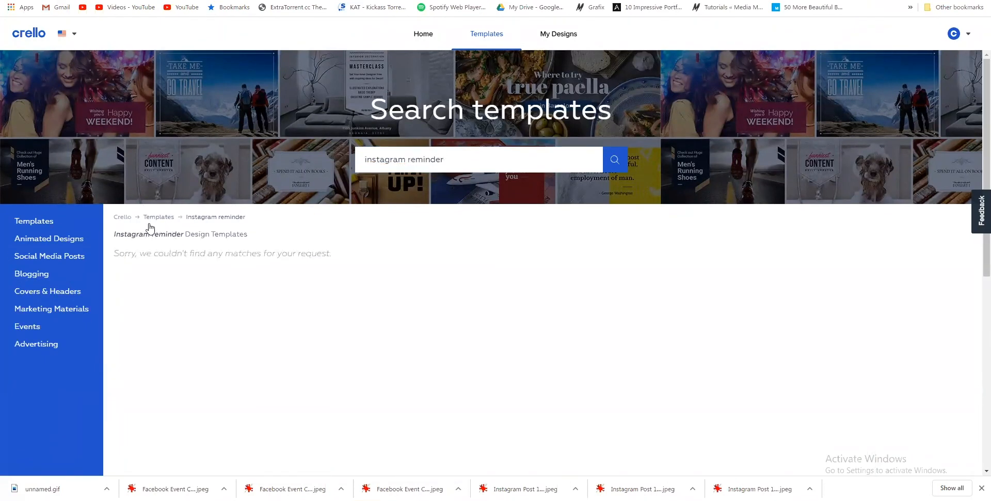
- Shorten the template search to "instagram" and look through the first page of results
{"action": "double_click", "coordinate": [419, 159]}
{"action": "key", "text": "BackSpace"}
{"action": "key", "text": "Return"}
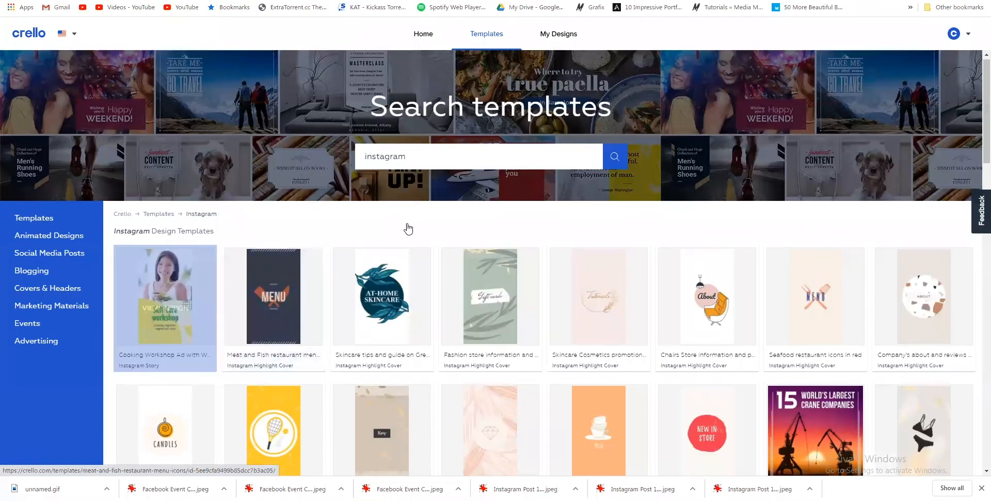
{"action": "scroll", "coordinate": [524, 288], "scroll_direction": "down", "scroll_amount": 2}
{"action": "scroll", "coordinate": [545, 292], "scroll_direction": "down", "scroll_amount": 4}
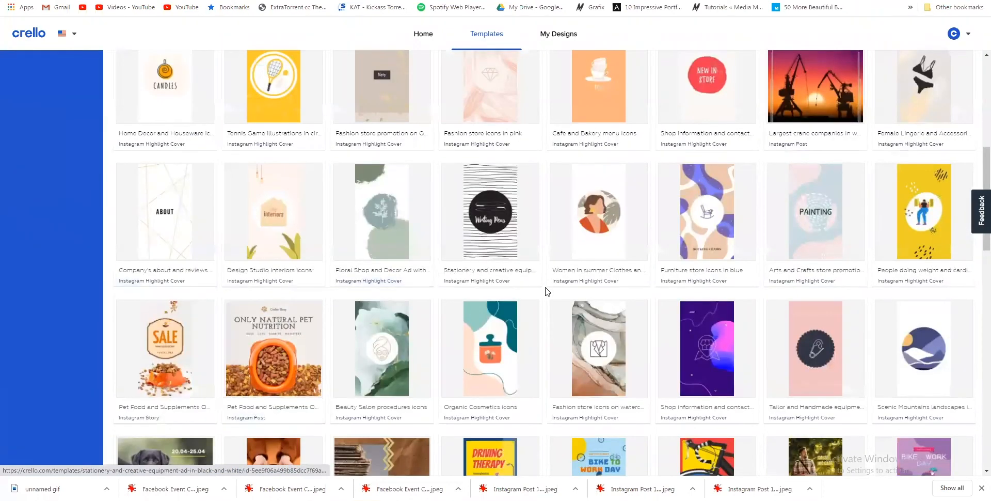
{"action": "scroll", "coordinate": [547, 292], "scroll_direction": "down", "scroll_amount": 5}
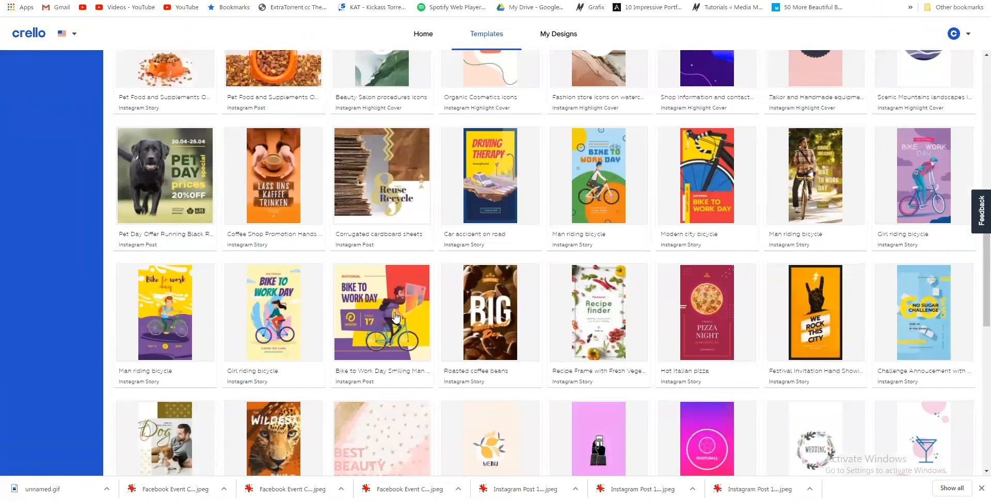
{"action": "scroll", "coordinate": [396, 316], "scroll_direction": "down", "scroll_amount": 1}
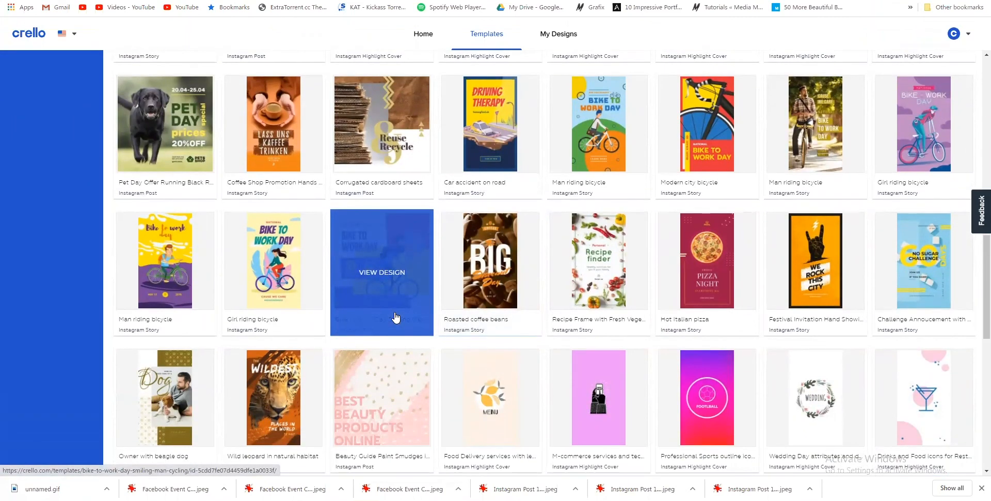
{"action": "scroll", "coordinate": [395, 317], "scroll_direction": "down", "scroll_amount": 4}
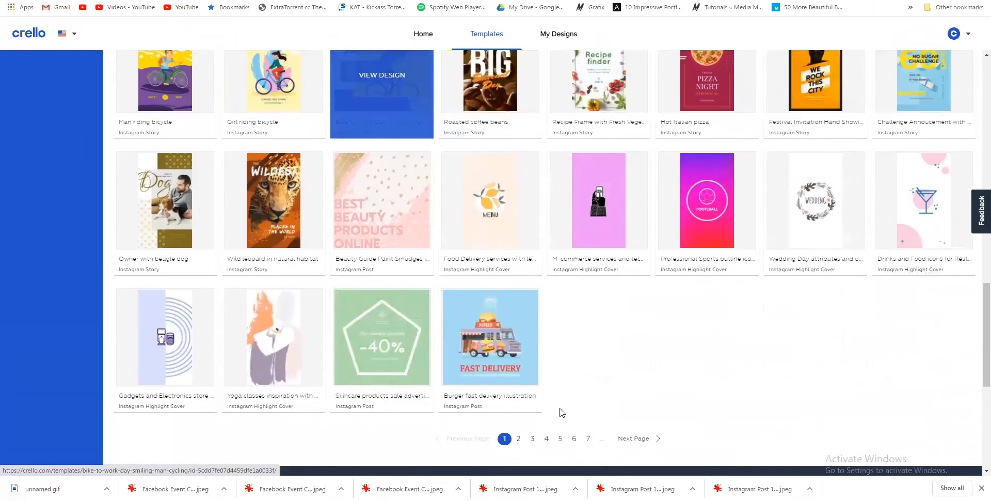
{"action": "scroll", "coordinate": [551, 318], "scroll_direction": "up", "scroll_amount": 12}
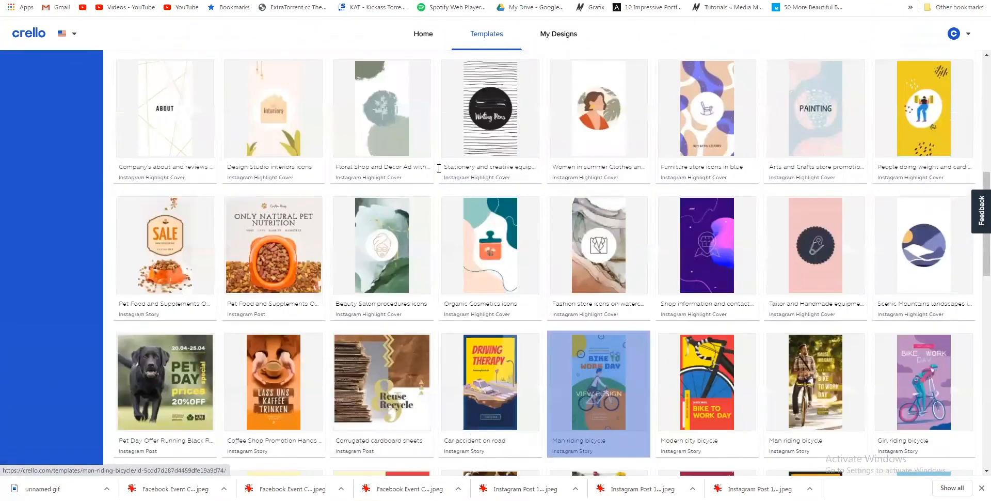
- Search the templates for "reminder" again and compare the planner designs in the results
{"action": "scroll", "coordinate": [193, 161], "scroll_direction": "up", "scroll_amount": 3}
{"action": "key", "text": "ctrl+a"}
{"action": "type", "text": "reminder"}
{"action": "key", "text": "Return"}
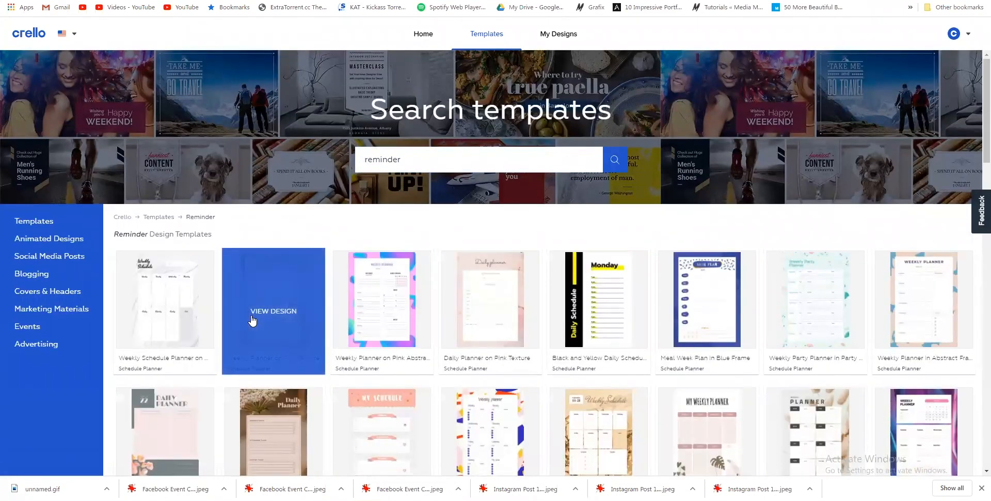
{"action": "scroll", "coordinate": [253, 320], "scroll_direction": "down", "scroll_amount": 8}
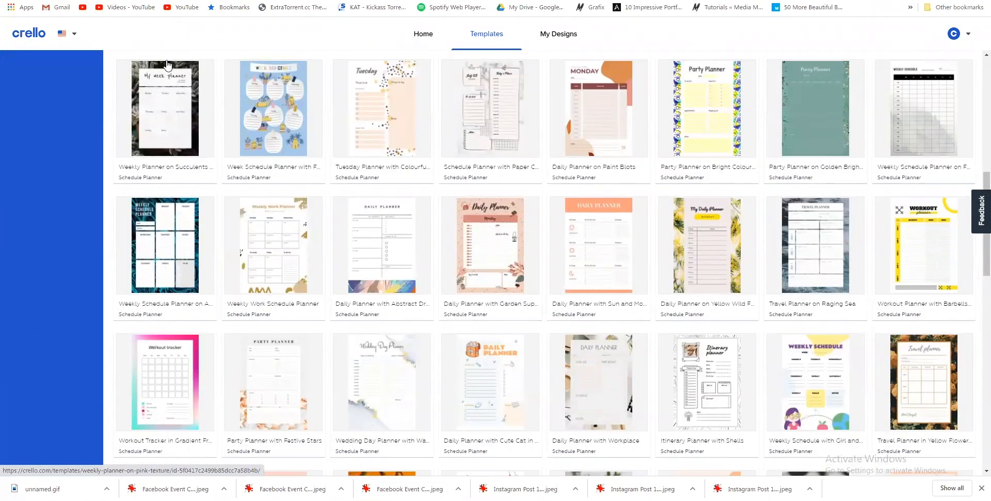
{"action": "scroll", "coordinate": [154, 84], "scroll_direction": "up", "scroll_amount": 4}
{"action": "scroll", "coordinate": [154, 84], "scroll_direction": "up", "scroll_amount": 2}
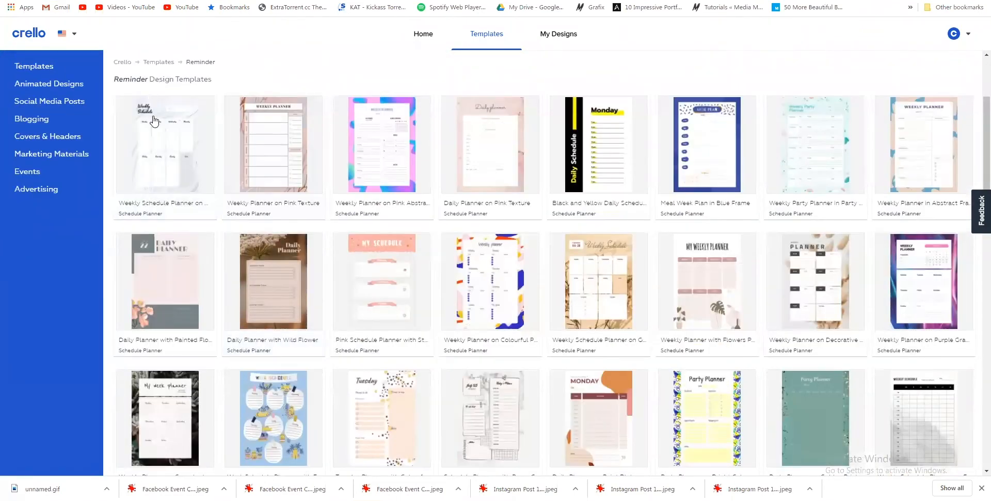
{"action": "scroll", "coordinate": [608, 387], "scroll_direction": "down", "scroll_amount": 1}
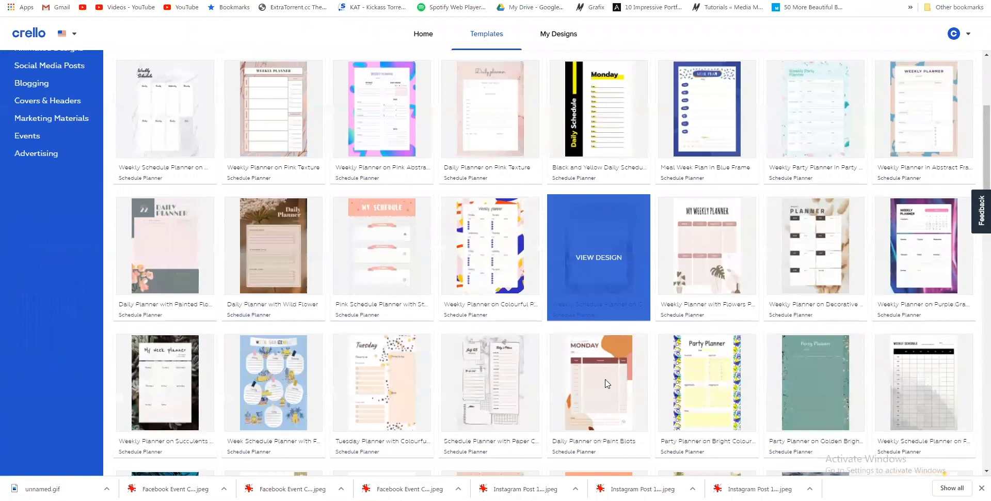
- Look further down the "reminder" search results for a suitable design
{"action": "scroll", "coordinate": [607, 383], "scroll_direction": "down", "scroll_amount": 7}
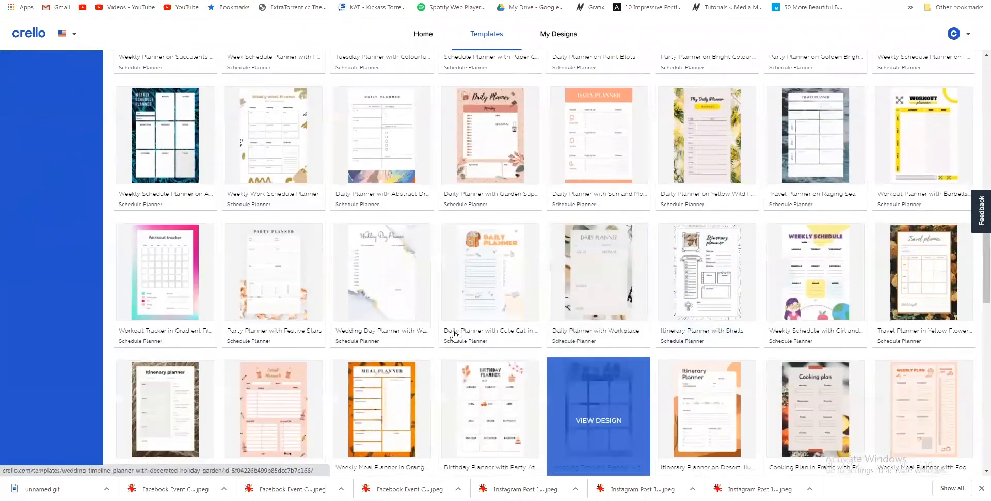
{"action": "scroll", "coordinate": [454, 336], "scroll_direction": "down", "scroll_amount": 12}
{"action": "scroll", "coordinate": [197, 199], "scroll_direction": "down", "scroll_amount": 1}
{"action": "scroll", "coordinate": [71, 259], "scroll_direction": "up", "scroll_amount": 9}
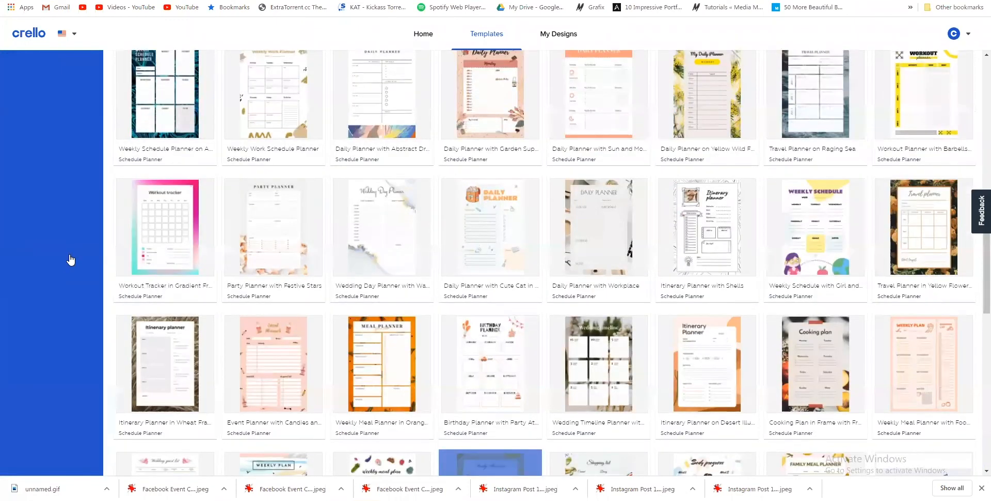
{"action": "scroll", "coordinate": [67, 268], "scroll_direction": "up", "scroll_amount": 10}
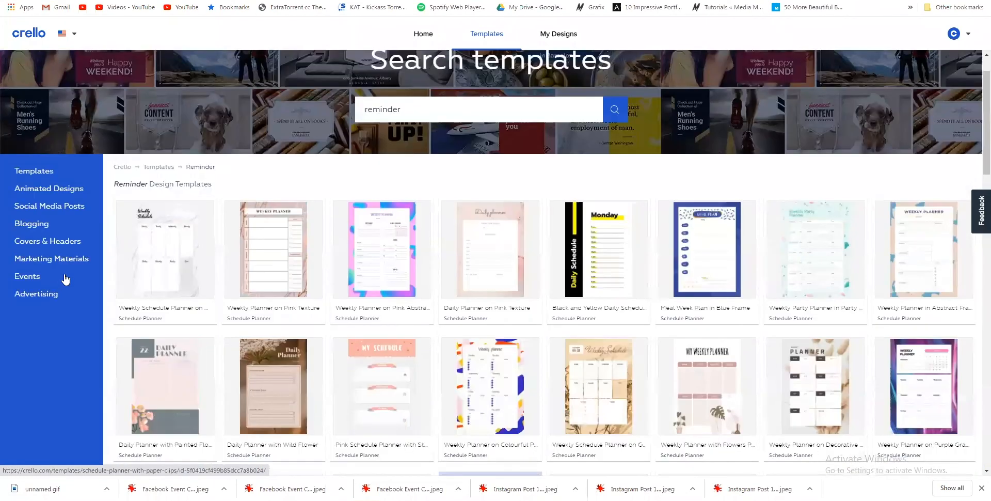
{"action": "scroll", "coordinate": [65, 279], "scroll_direction": "up", "scroll_amount": 1}
- Return to the Social Media Posts templates and search from there for "reminder"
{"action": "key", "text": "alt+Left"}
{"action": "left_click", "coordinate": [378, 159]}
{"action": "type", "text": "remiu"}
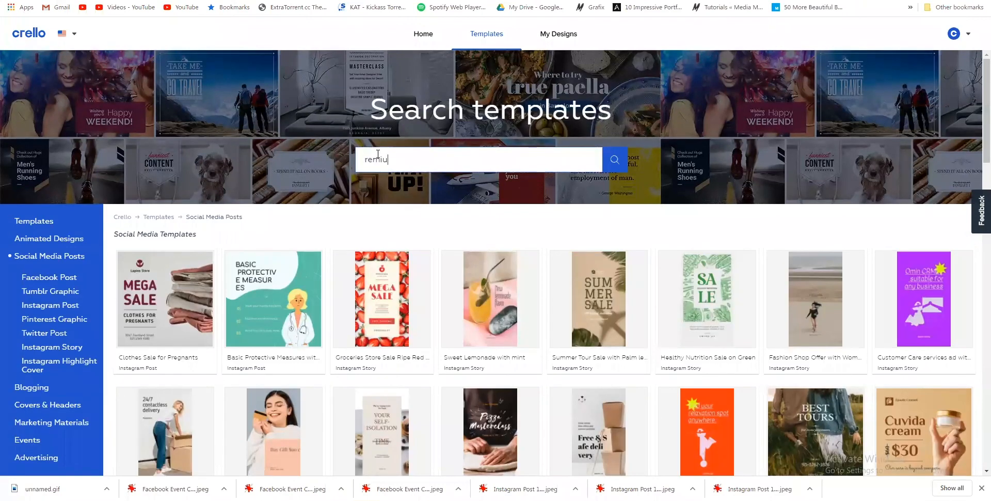
{"action": "key", "text": "BackSpace"}
{"action": "type", "text": "nder"}
{"action": "key", "text": "Return"}
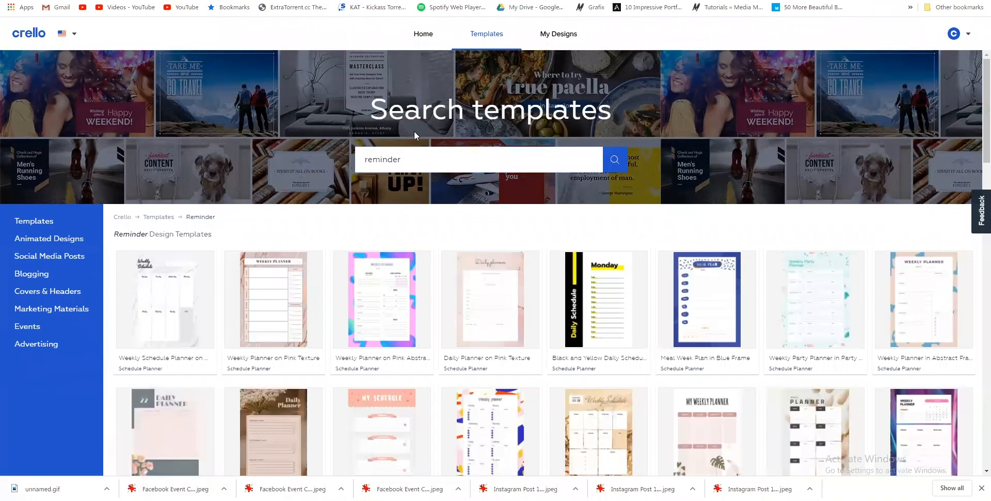
- From the home page's template categories, open the Video Full HD design "even though we are apart" and preview its animation
{"action": "left_click", "coordinate": [420, 32]}
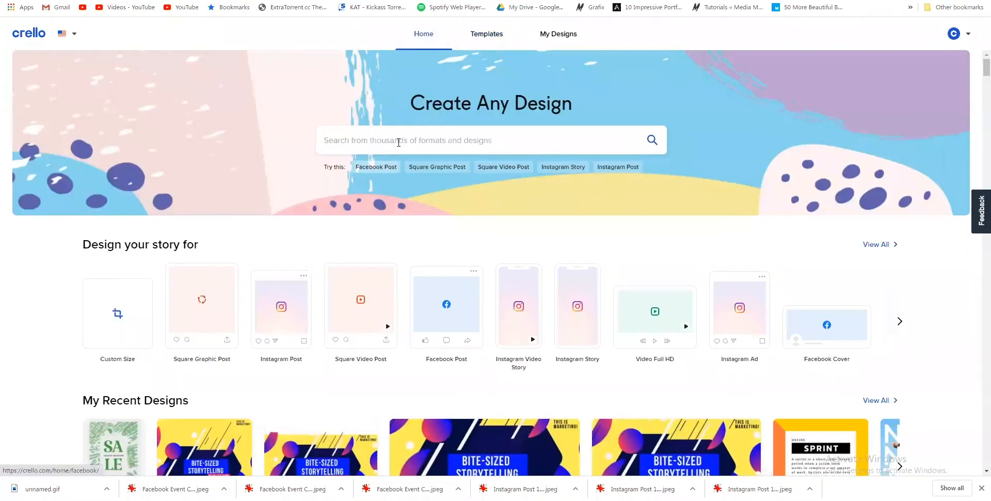
{"action": "scroll", "coordinate": [411, 297], "scroll_direction": "down", "scroll_amount": 10}
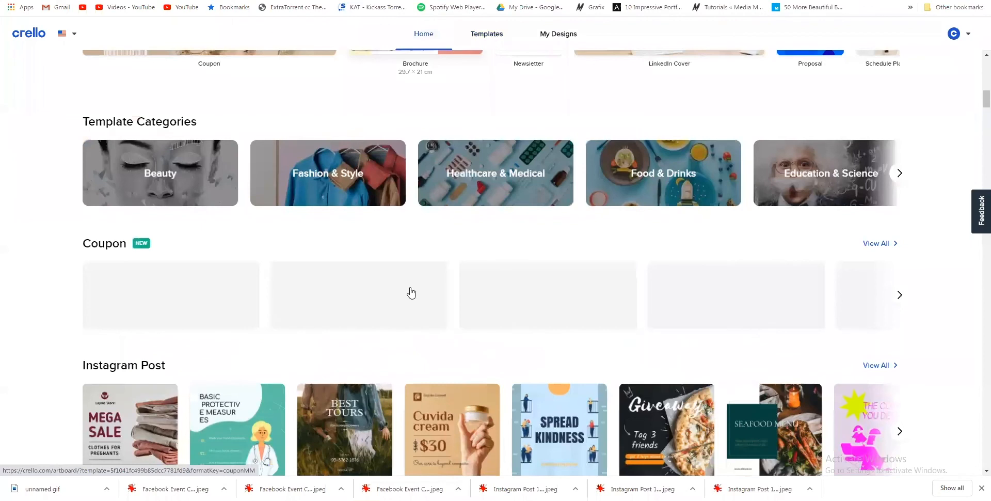
{"action": "scroll", "coordinate": [800, 165], "scroll_direction": "down", "scroll_amount": 9}
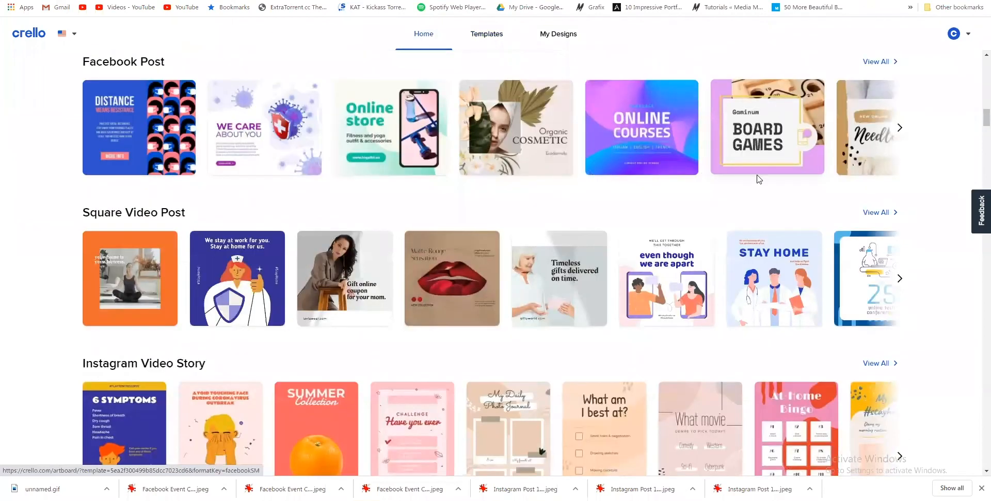
{"action": "scroll", "coordinate": [744, 187], "scroll_direction": "down", "scroll_amount": 2}
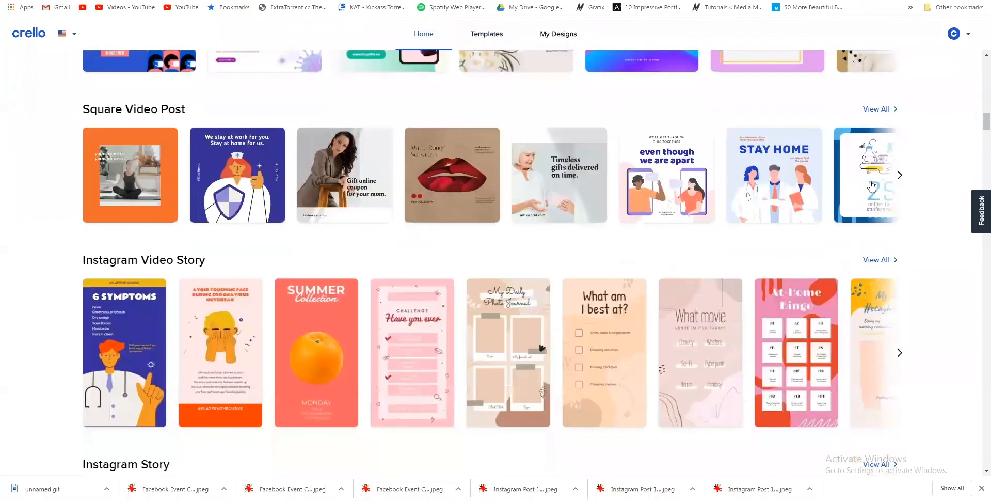
{"action": "left_click", "coordinate": [896, 176]}
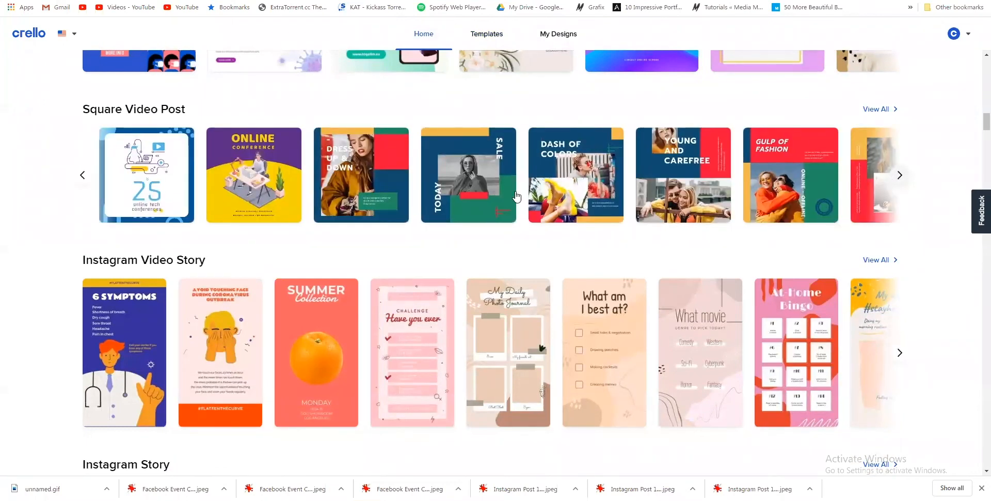
{"action": "scroll", "coordinate": [516, 196], "scroll_direction": "down", "scroll_amount": 7}
{"action": "scroll", "coordinate": [516, 197], "scroll_direction": "down", "scroll_amount": 2}
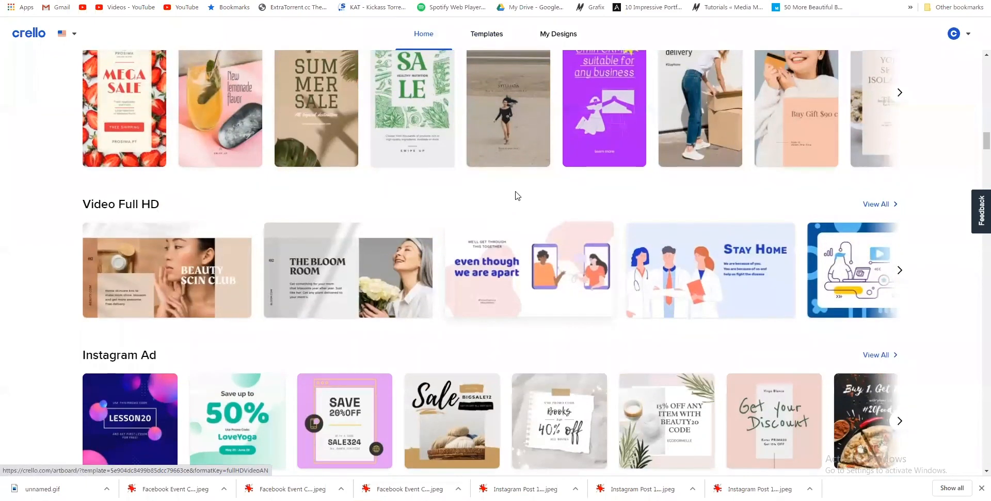
{"action": "left_click", "coordinate": [456, 313]}
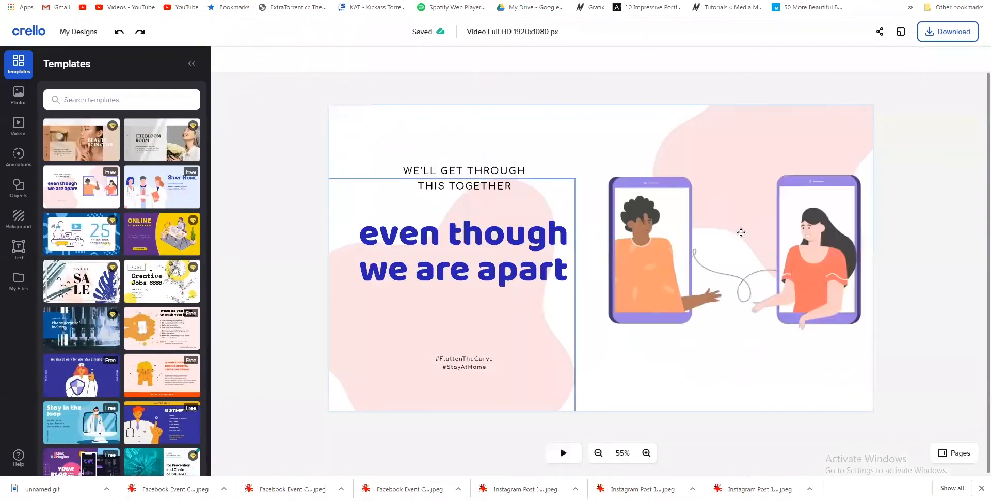
{"action": "left_click", "coordinate": [564, 452]}
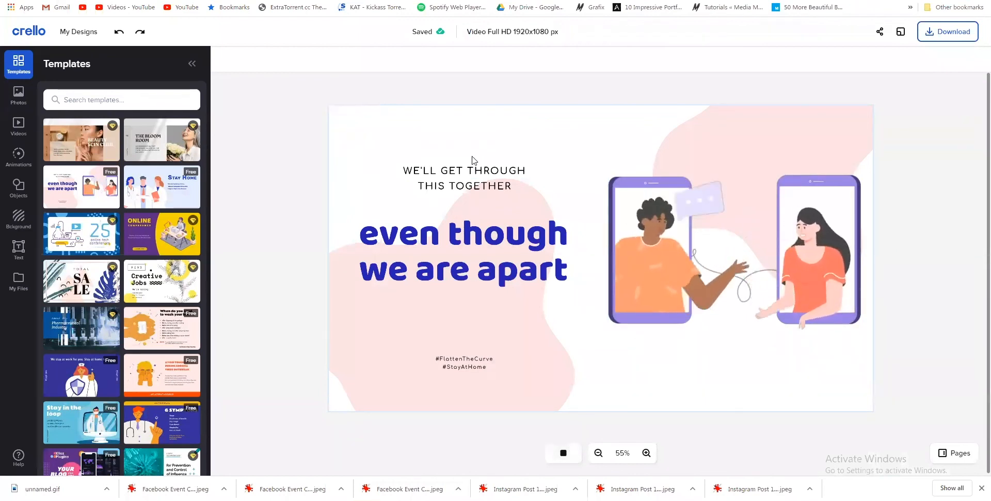
- Replace the small caption above the heading with "A FRIENDLY REMINDER"
{"action": "left_click", "coordinate": [462, 172]}
{"action": "triple_click", "coordinate": [462, 171]}
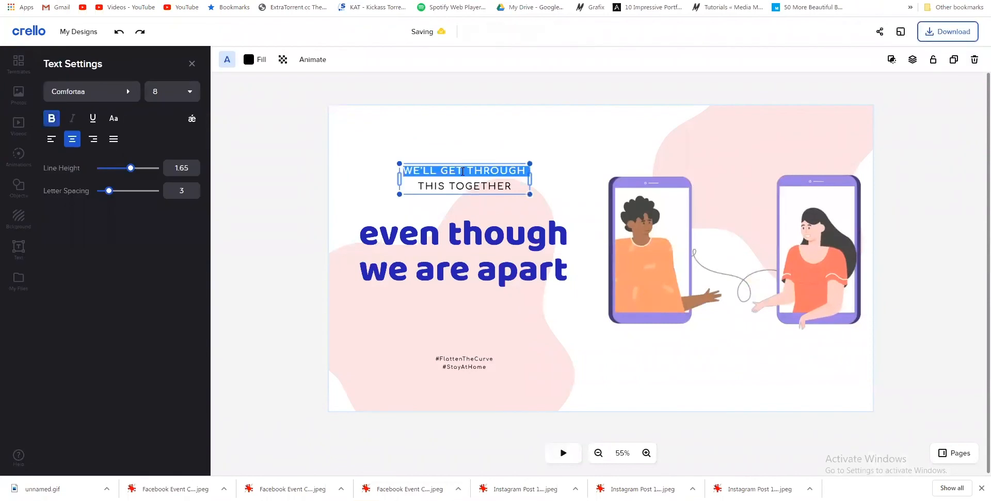
{"action": "key", "text": "ctrl+a"}
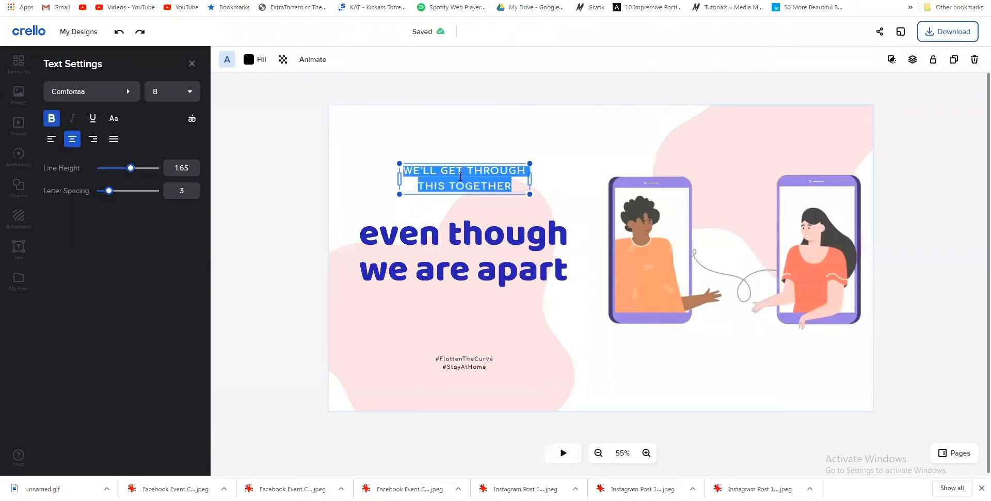
{"action": "type", "text": "A FRIEND"}
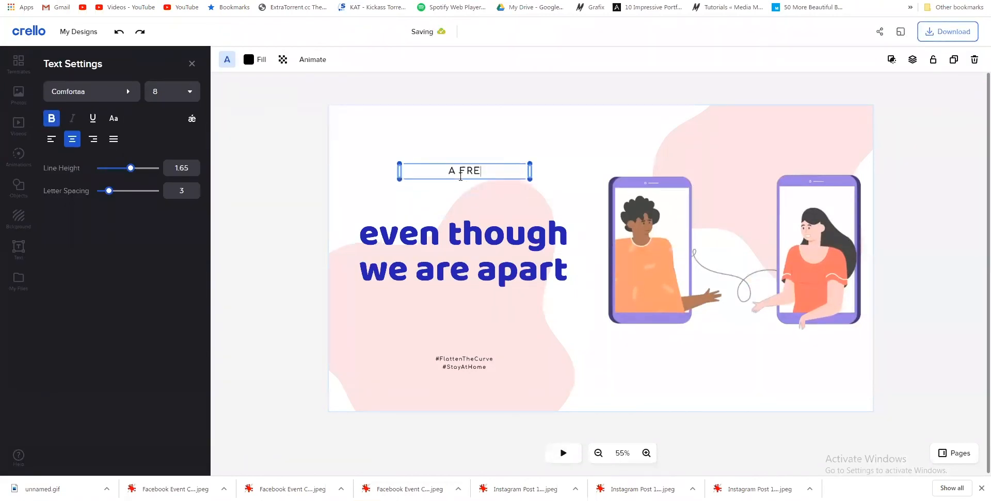
{"action": "type", "text": "LY R"}
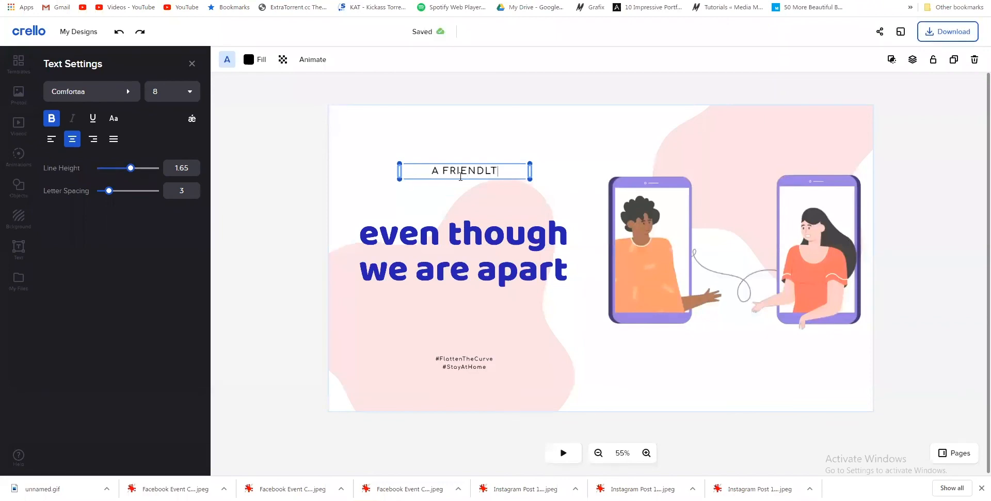
{"action": "type", "text": "EMINDER"}
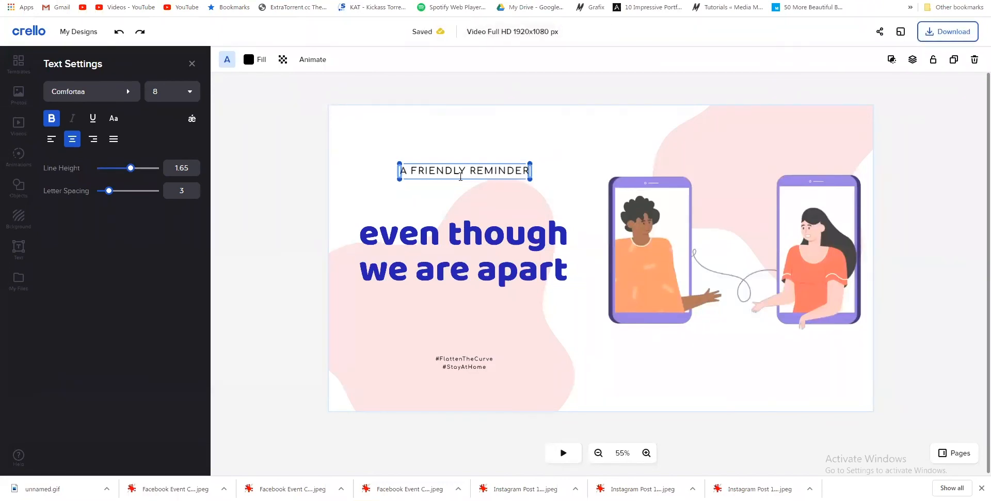
- Replace the large blue heading with "I HOPE TO SEE YOU ONLINE TOMORROW!"
{"action": "double_click", "coordinate": [450, 243]}
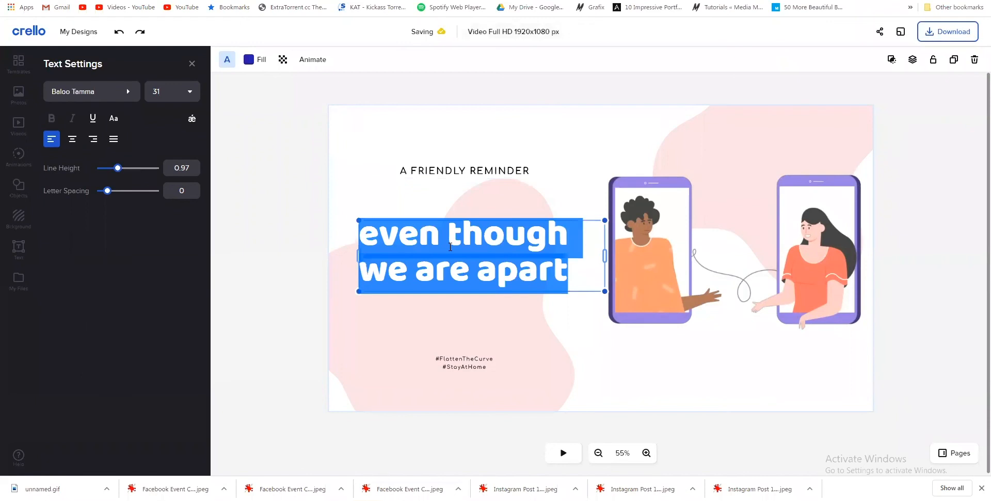
{"action": "key", "text": "BackSpace"}
{"action": "type", "text": "I HOPE T"}
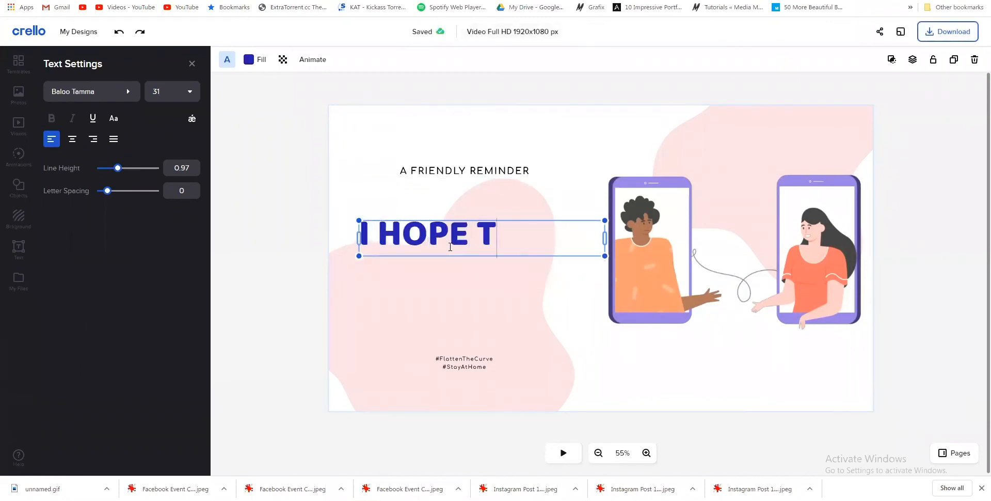
{"action": "type", "text": "O SEE YOU ON"}
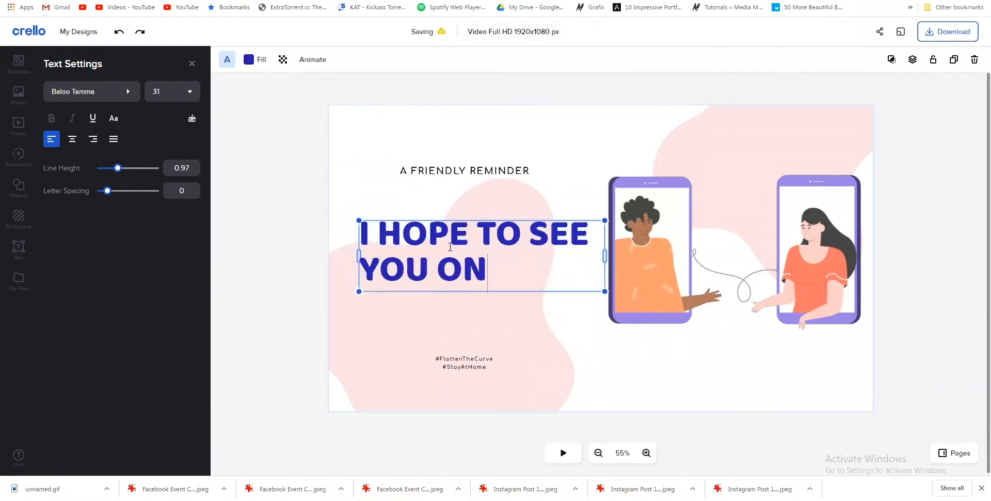
{"action": "type", "text": "LINE TOMO"}
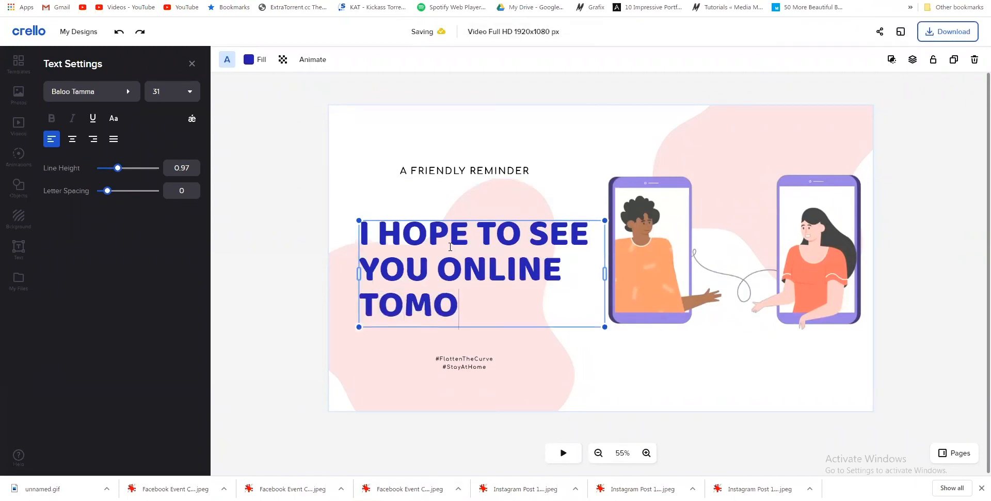
{"action": "type", "text": "RROW!"}
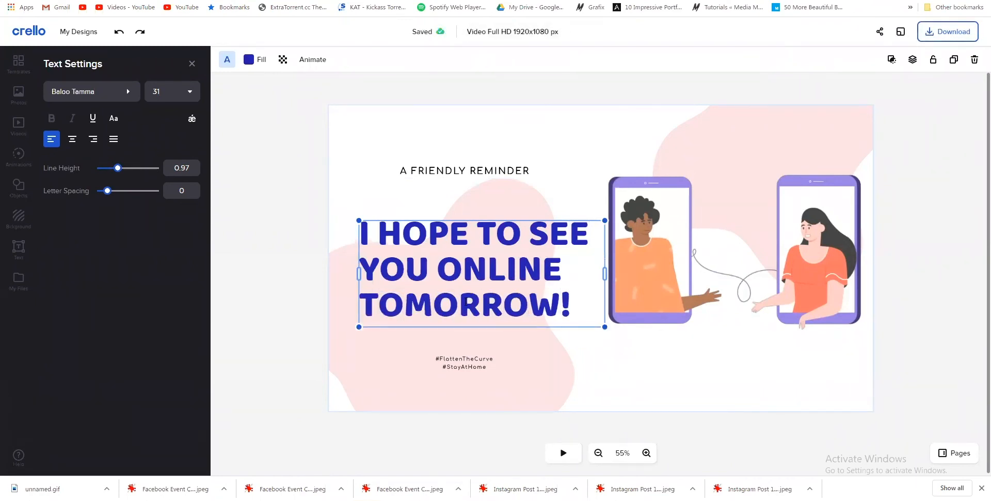
- Change the first hashtag below the heading to "#LEARNATHOME"
{"action": "left_click", "coordinate": [476, 354]}
{"action": "left_click", "coordinate": [475, 356]}
{"action": "double_click", "coordinate": [476, 358]}
{"action": "key", "text": "BackSpace"}
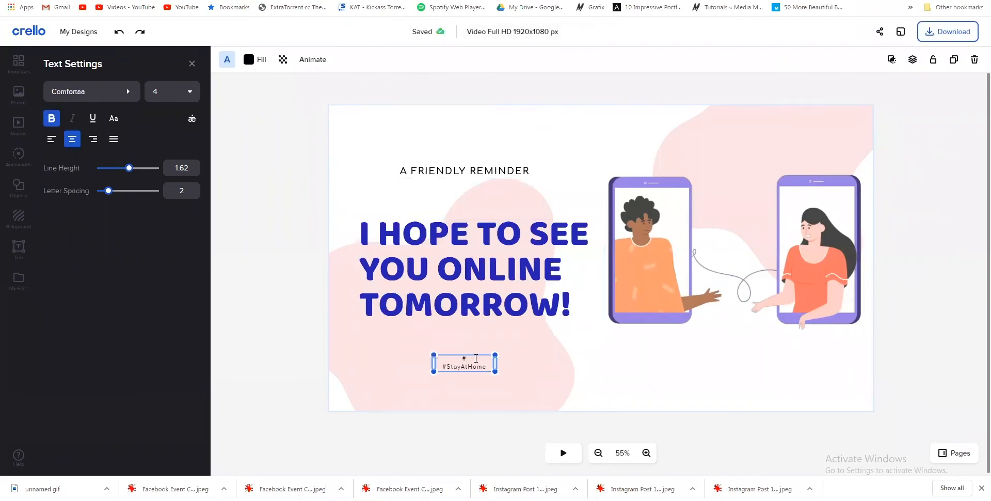
{"action": "type", "text": "LEARNATHOME"}
- Preview the edited animation and resize the design to the 1080x1080 Square Video Post format
{"action": "left_click", "coordinate": [550, 461]}
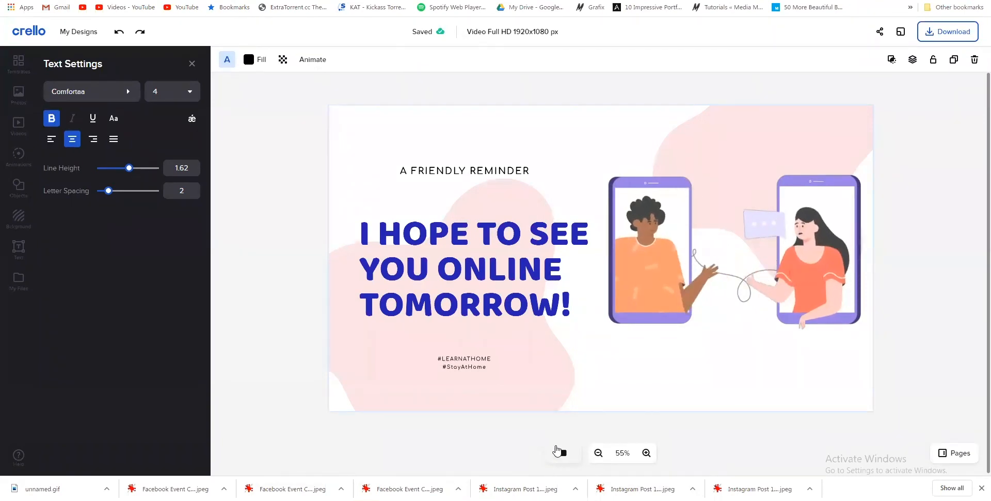
{"action": "left_click", "coordinate": [900, 32]}
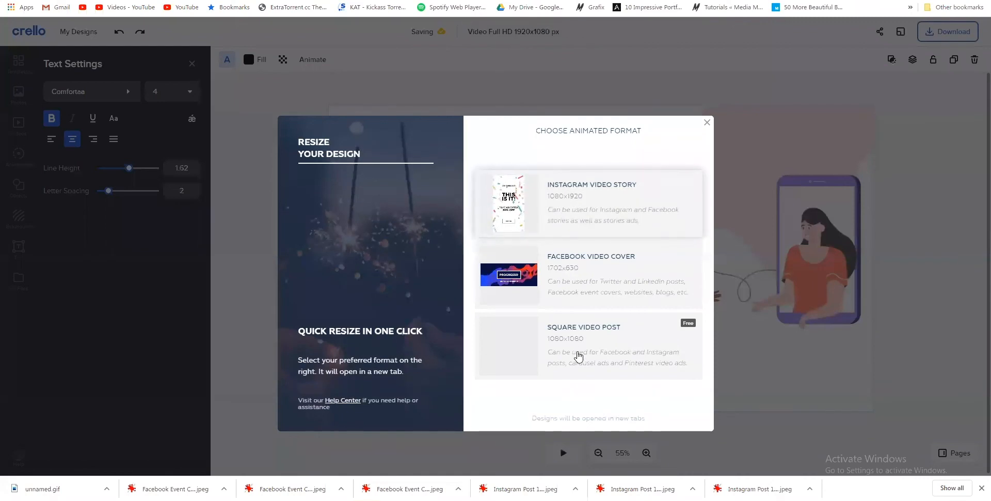
{"action": "left_click", "coordinate": [588, 249]}
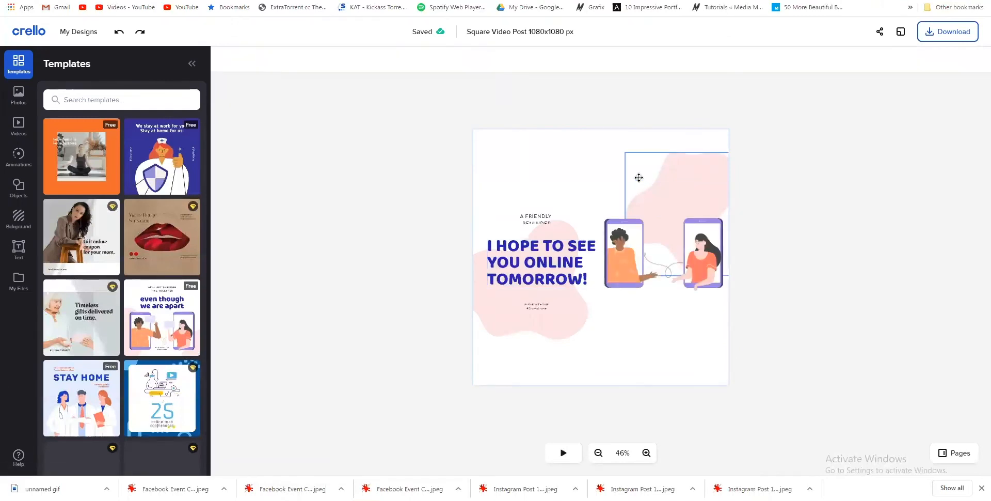
- Move the upper pink shape into the canvas's upper-right corner and enlarge the illustration of the two phones
{"action": "left_click_drag", "start_coordinate": [674, 175], "coordinate": [704, 139]}
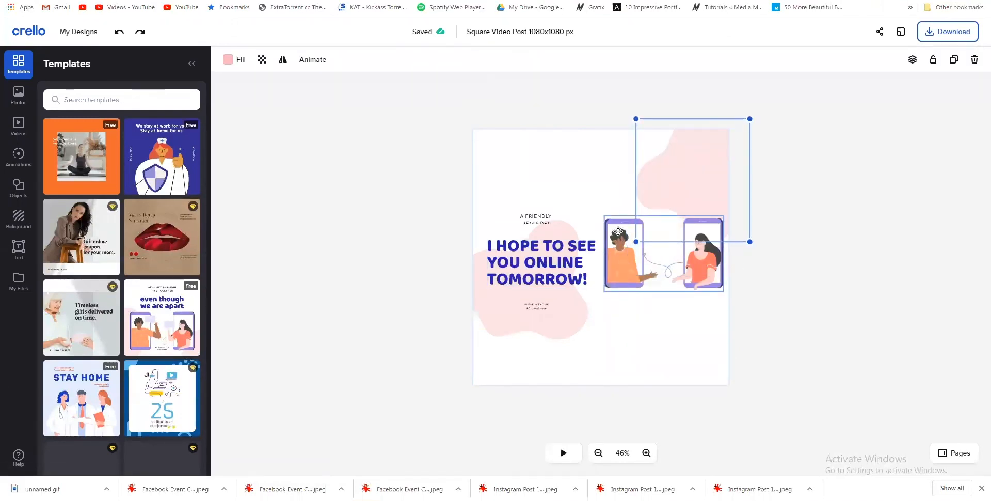
{"action": "left_click", "coordinate": [635, 242]}
{"action": "left_click_drag", "start_coordinate": [604, 215], "coordinate": [581, 154]}
- Place the reminder caption on one line above the phones, and put the other pink shape and the hashtags in the lower-left corner
{"action": "left_click", "coordinate": [592, 155]}
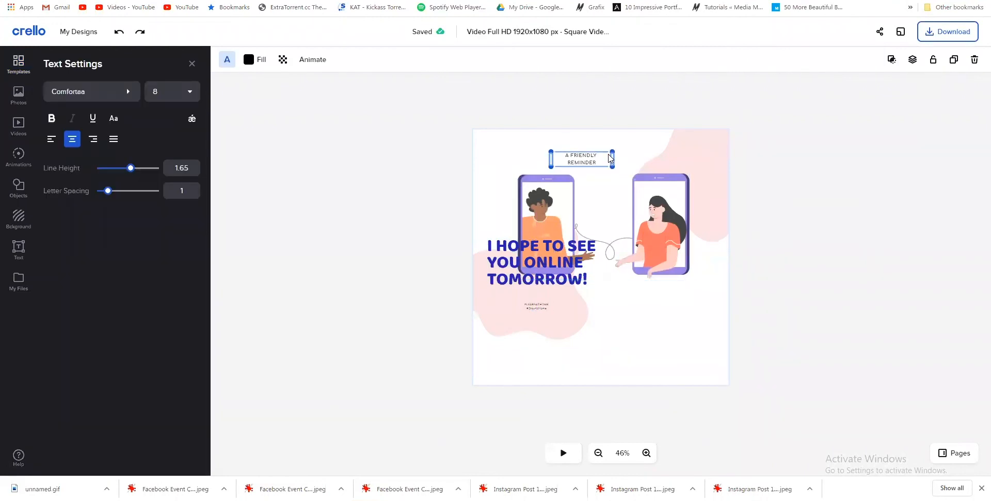
{"action": "mouse_move", "coordinate": [612, 156]}
{"action": "left_mouse_down"}
{"action": "mouse_move", "coordinate": [651, 157]}
{"action": "mouse_move", "coordinate": [621, 163]}
{"action": "left_mouse_up"}
{"action": "left_click_drag", "start_coordinate": [516, 250], "coordinate": [483, 343]}
{"action": "left_click", "coordinate": [534, 307]}
{"action": "left_click_drag", "start_coordinate": [507, 311], "coordinate": [492, 372]}
- Widen the heading to fit on two lines, center-align its text and position it below the phones
{"action": "left_click", "coordinate": [599, 302]}
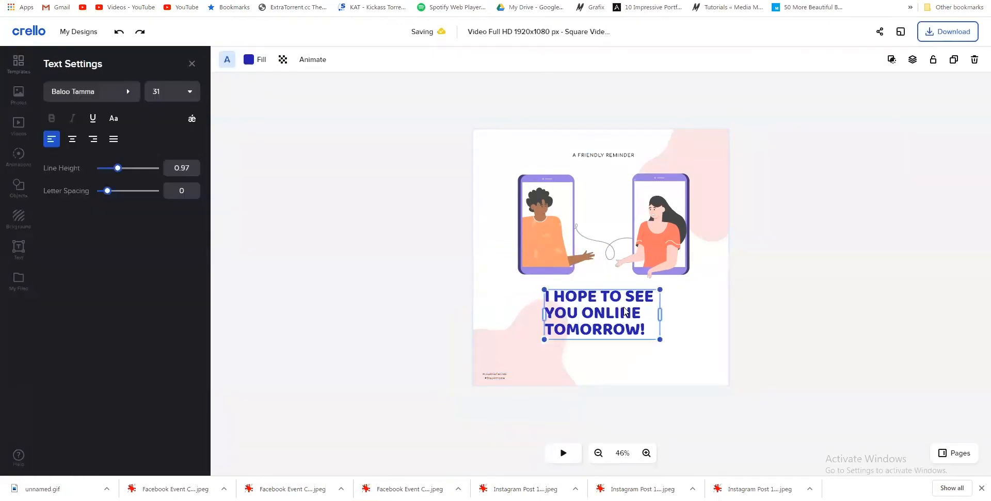
{"action": "left_click_drag", "start_coordinate": [614, 297], "coordinate": [696, 317]}
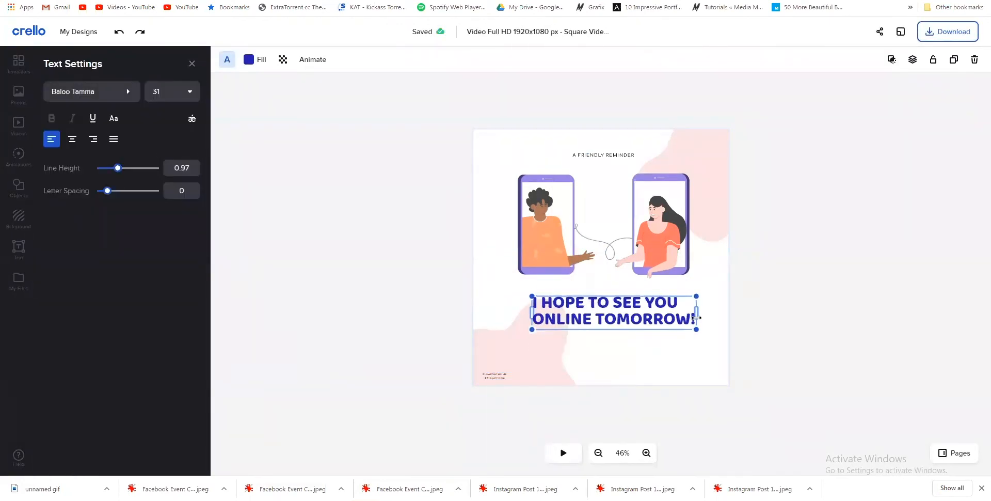
{"action": "left_click_drag", "start_coordinate": [631, 303], "coordinate": [569, 327]}
{"action": "left_click", "coordinate": [72, 139]}
- Lower the phone illustration slightly and shift the upper-right pink shape further down and outward
{"action": "left_click_drag", "start_coordinate": [568, 221], "coordinate": [569, 240]}
{"action": "left_click_drag", "start_coordinate": [700, 147], "coordinate": [730, 164]}
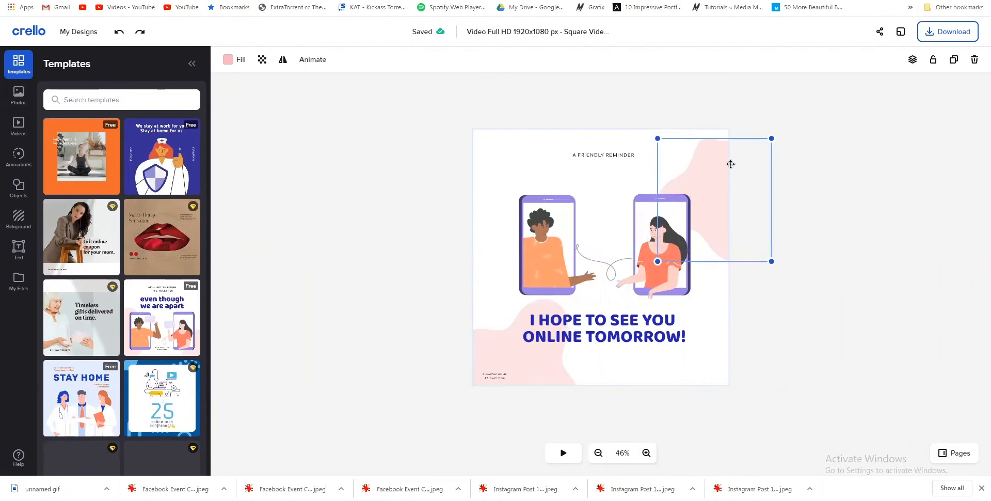
{"action": "left_click", "coordinate": [823, 175]}
- Enlarge the phone illustration to nearly the canvas width and place the heading between the caption and the phones
{"action": "left_click", "coordinate": [646, 231]}
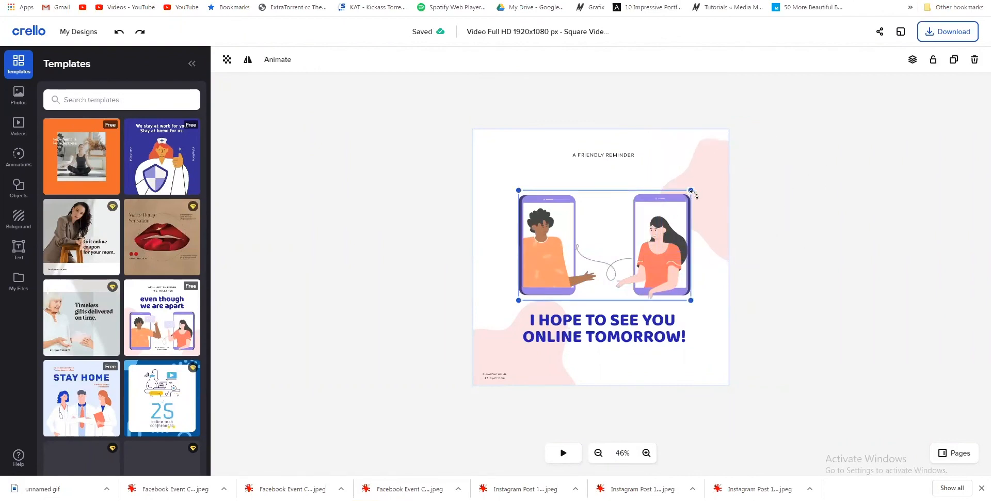
{"action": "left_click_drag", "start_coordinate": [692, 191], "coordinate": [738, 160]}
{"action": "left_click_drag", "start_coordinate": [669, 220], "coordinate": [641, 233]}
{"action": "left_click_drag", "start_coordinate": [603, 317], "coordinate": [608, 174]}
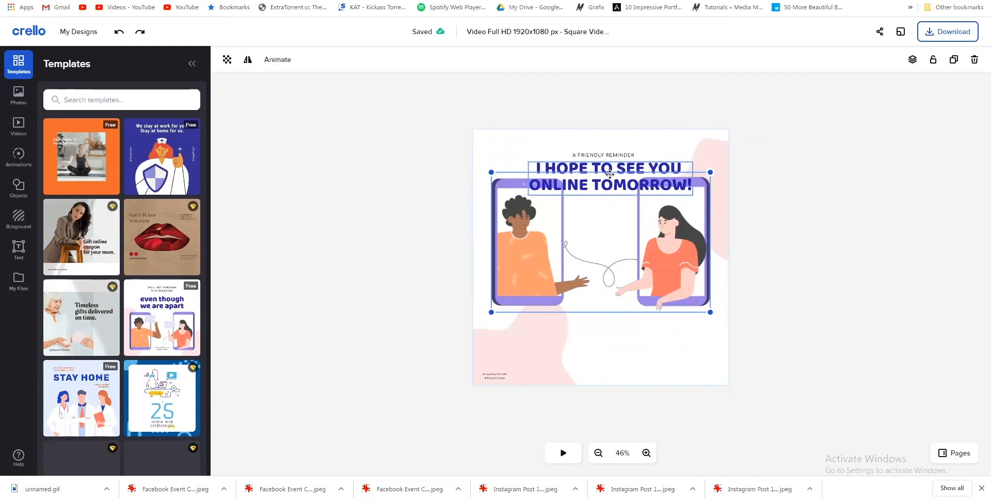
{"action": "left_click_drag", "start_coordinate": [544, 218], "coordinate": [542, 258]}
{"action": "left_click_drag", "start_coordinate": [581, 176], "coordinate": [573, 175]}
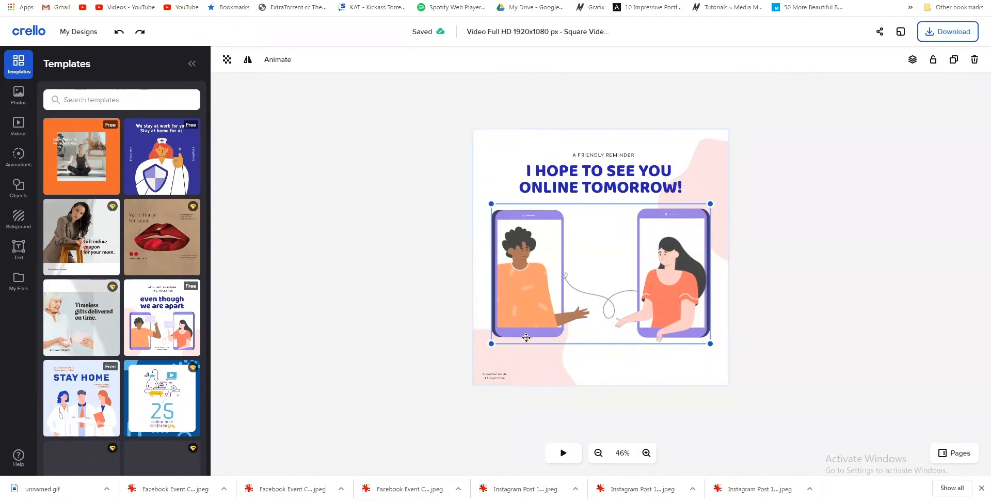
- Preview the reminder post's animation and download the design as an MP4 under the suggested file name
{"action": "left_click", "coordinate": [446, 372]}
{"action": "left_click", "coordinate": [565, 453]}
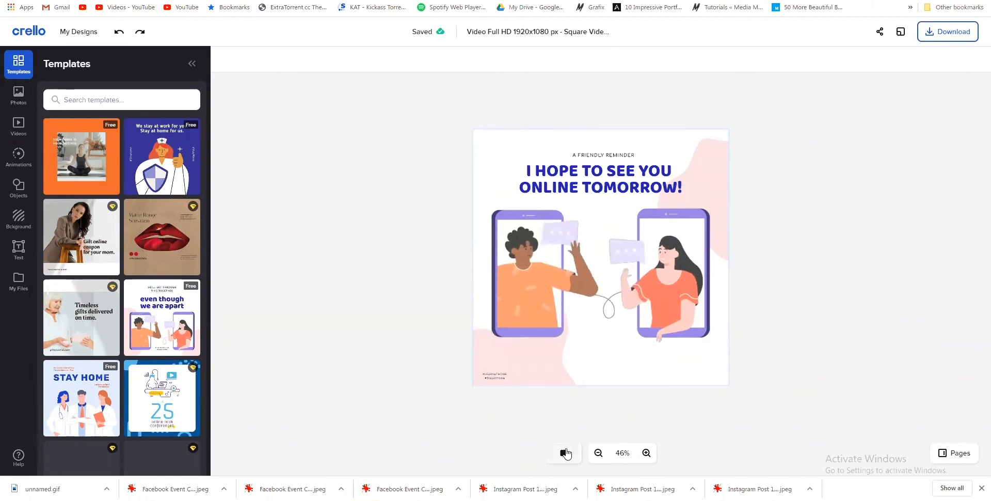
{"action": "left_click", "coordinate": [565, 452]}
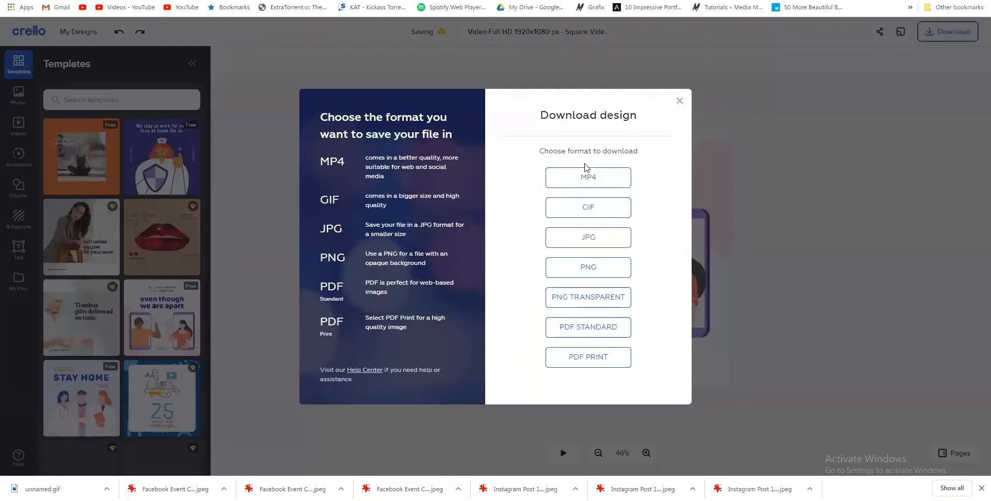
{"action": "left_click", "coordinate": [586, 174]}
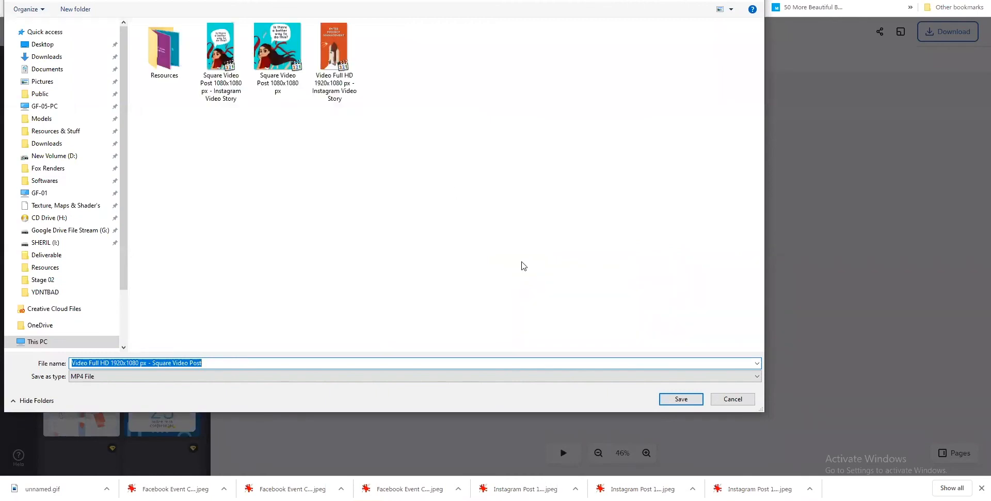
{"action": "left_click", "coordinate": [671, 398]}
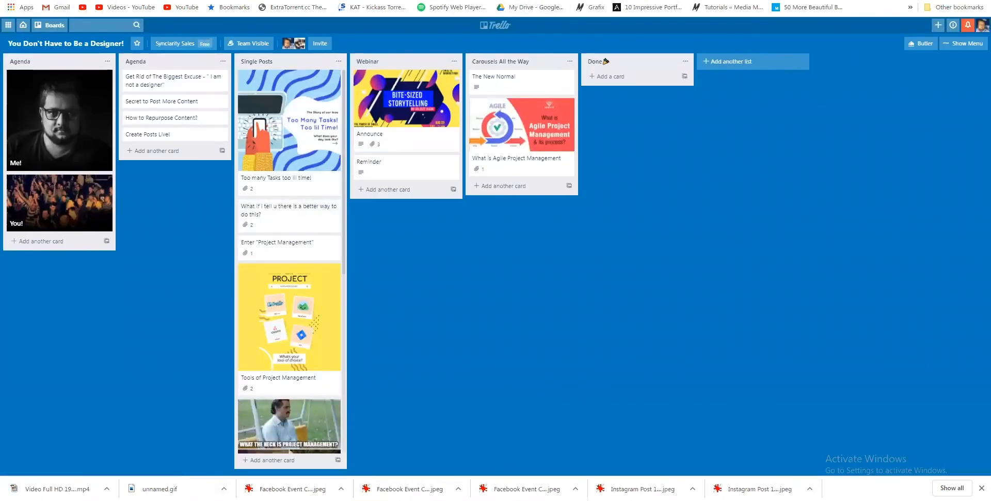
- Switch to Slack, send the colleague the direct message "hi i am in a webinar!", and minimize the chat window
{"action": "key", "text": "alt+Tab"}
{"action": "left_click", "coordinate": [464, 97]}
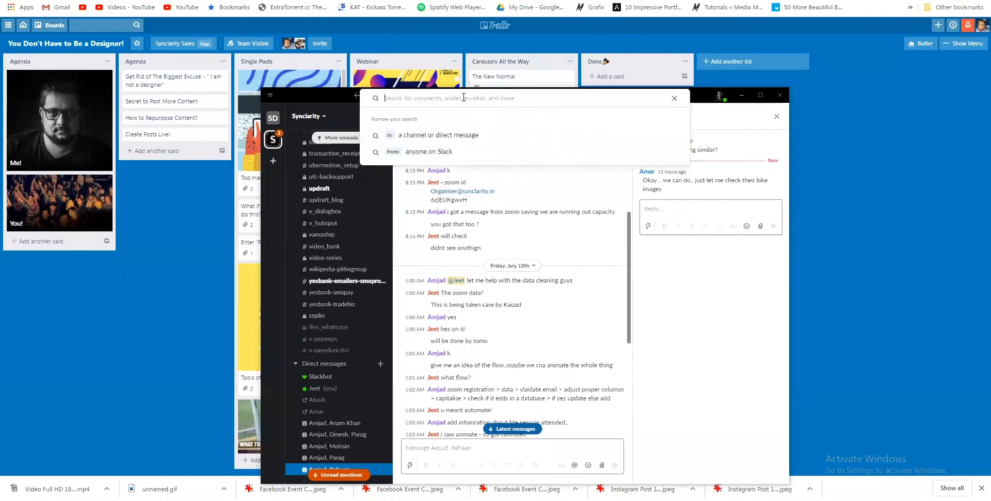
{"action": "type", "text": "jaski"}
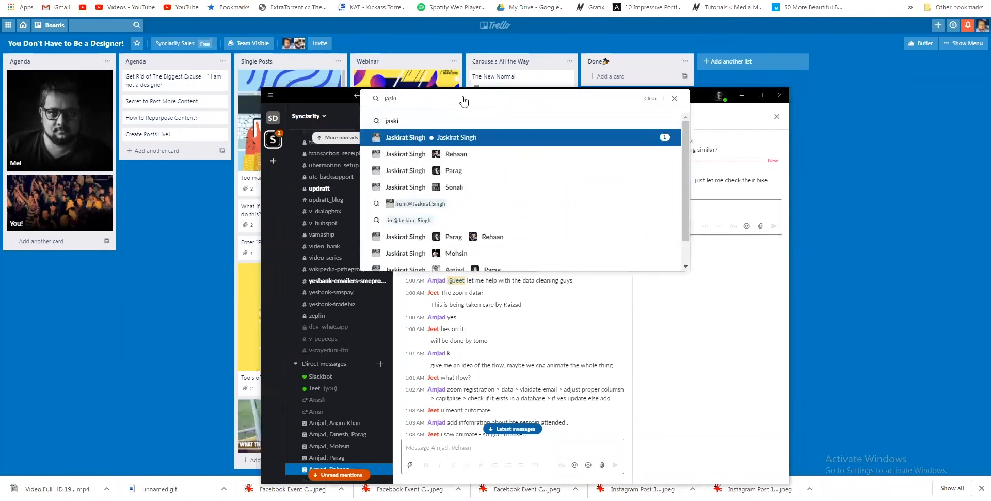
{"action": "key", "text": "Return"}
{"action": "type", "text": "hi i am in "}
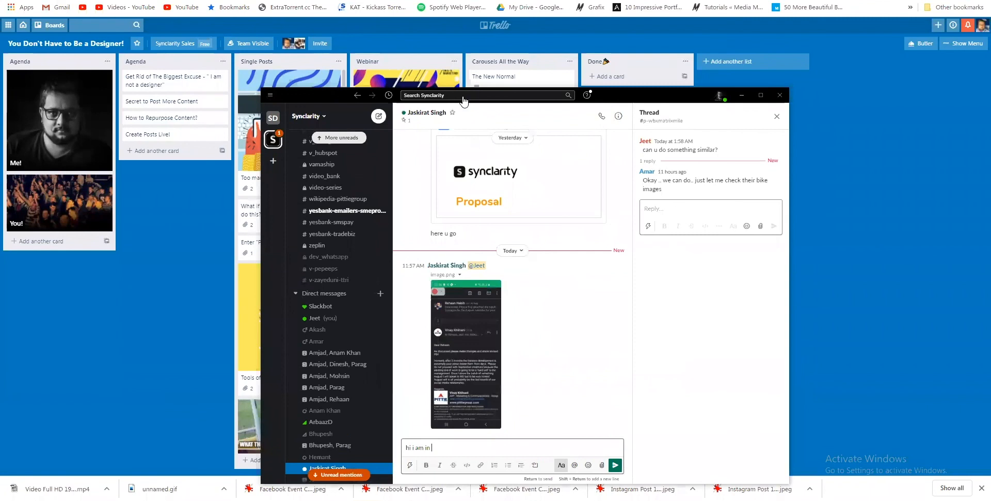
{"action": "type", "text": "a webinar!"}
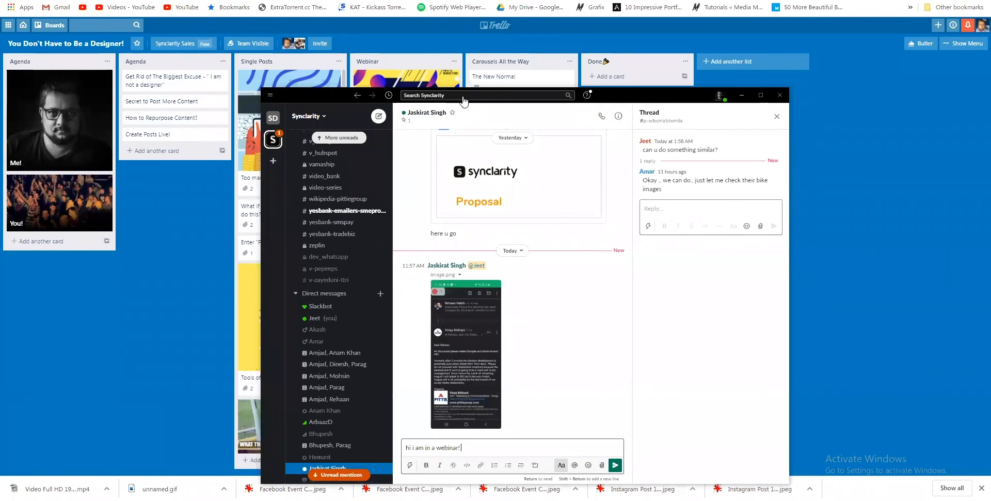
{"action": "key", "text": "Return"}
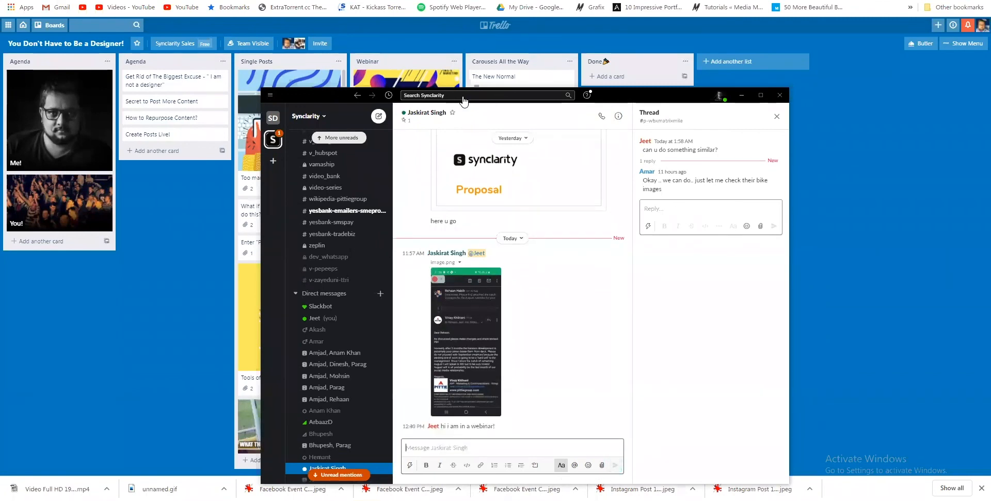
{"action": "left_click", "coordinate": [742, 95]}
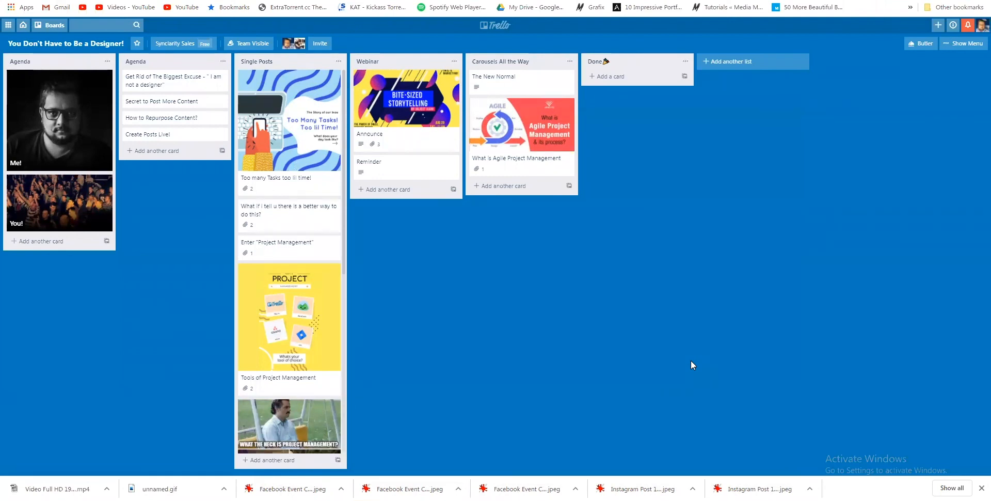
- Attach the downloaded reminder video from the computer to the Reminder card in the Webinar list, and dismiss the browser's downloads bar
{"action": "left_click", "coordinate": [397, 168]}
{"action": "left_click", "coordinate": [625, 198]}
{"action": "left_click", "coordinate": [619, 231]}
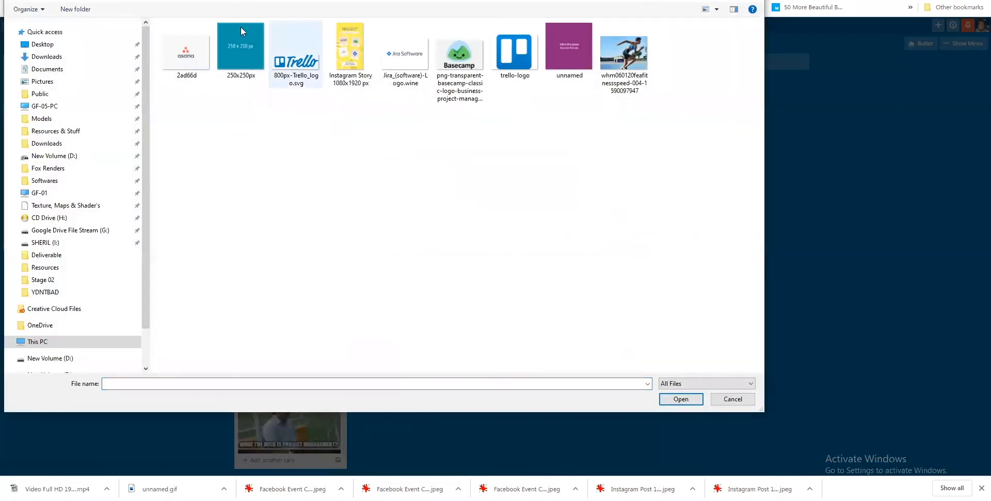
{"action": "double_click", "coordinate": [406, 133]}
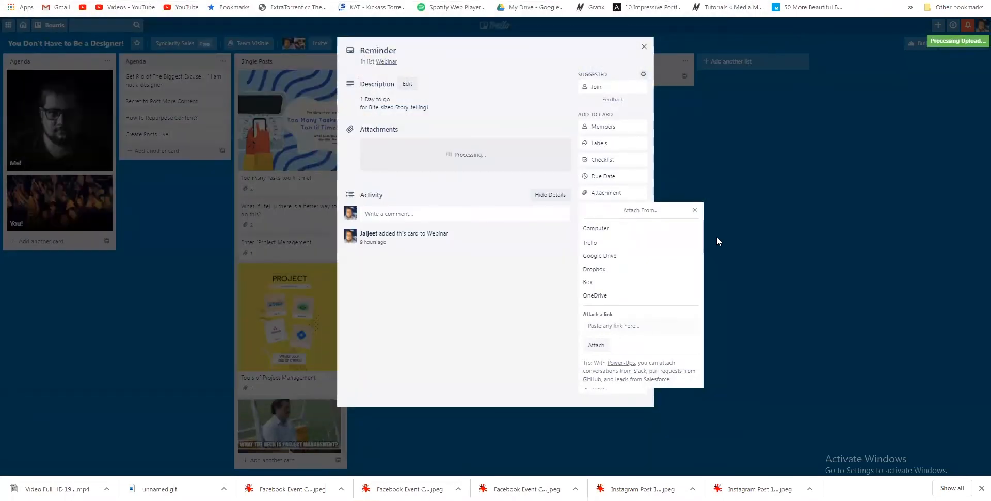
{"action": "left_click", "coordinate": [738, 223]}
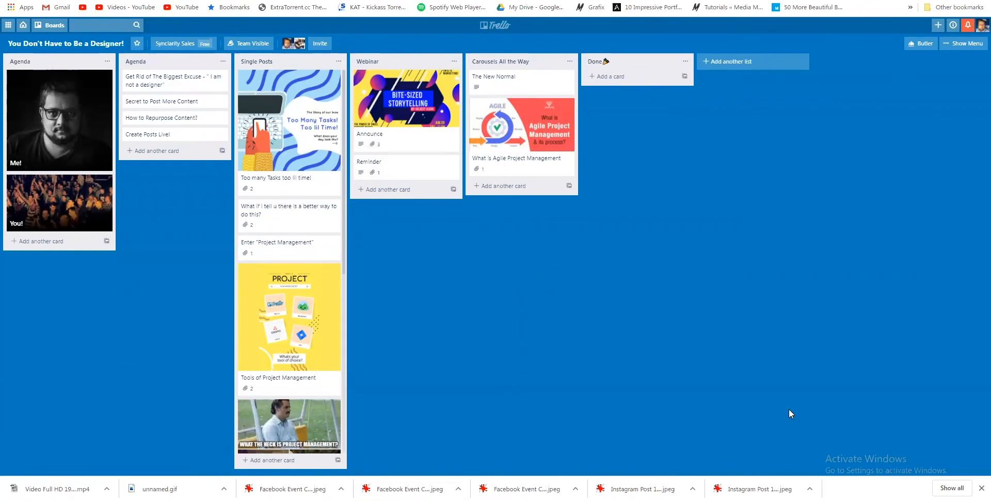
{"action": "left_click", "coordinate": [981, 488]}
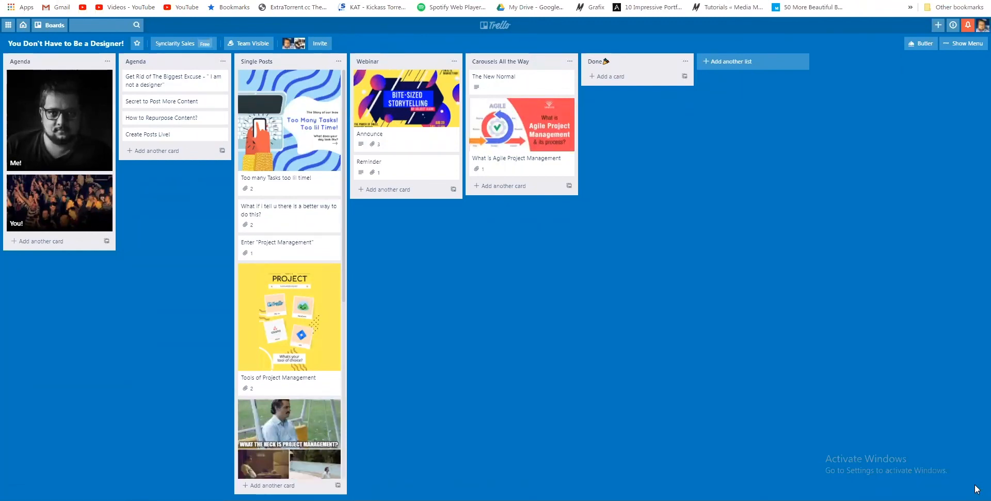
- Review the description of The New Normal card in Carousels All the Way, and switch to the Social Media Carousel presentation in Google Slides
{"action": "left_click", "coordinate": [530, 92]}
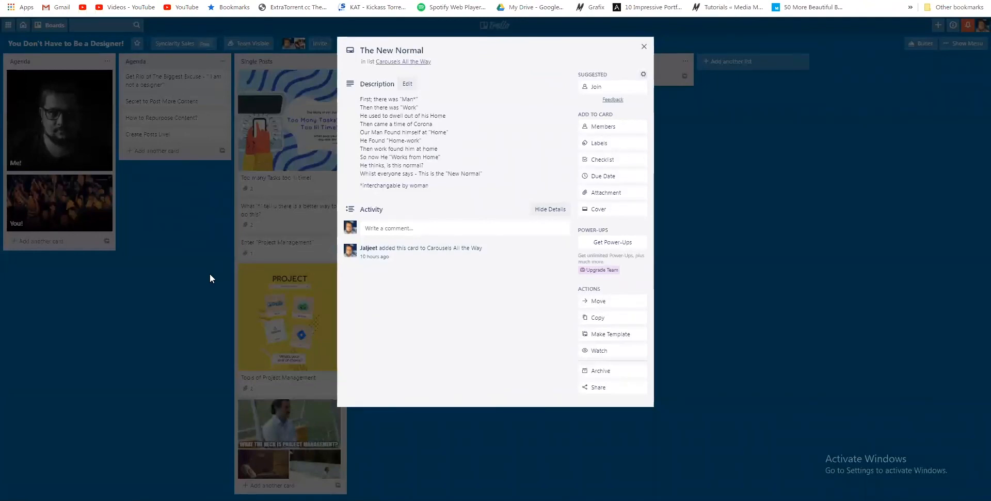
{"action": "left_click", "coordinate": [272, 239]}
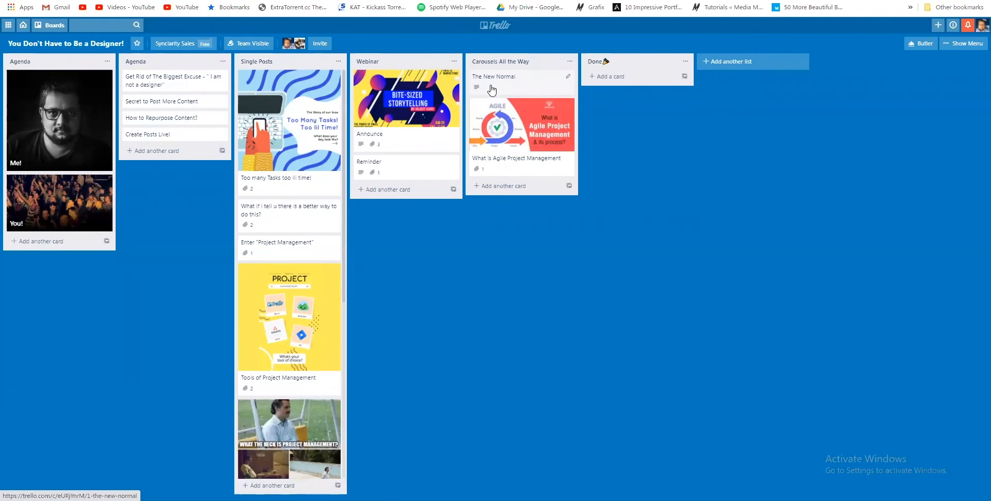
{"action": "left_click", "coordinate": [492, 91]}
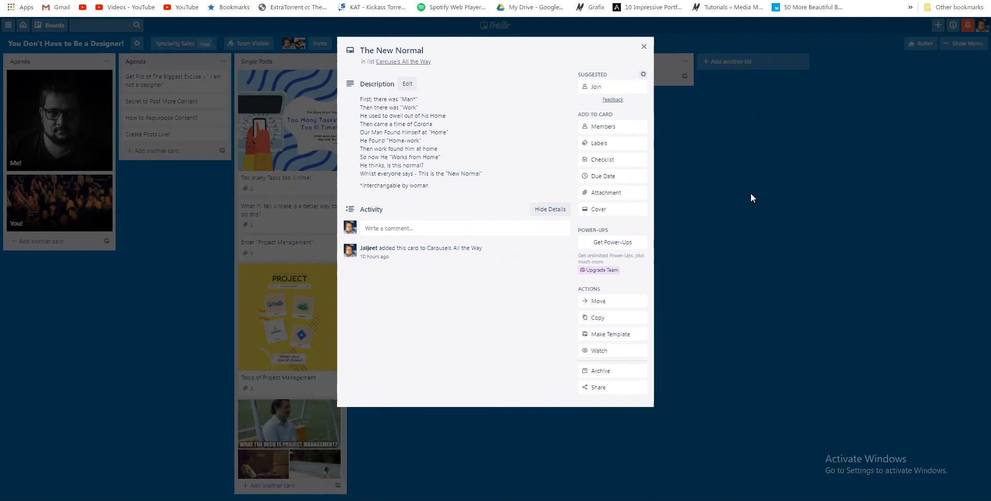
{"action": "key", "text": "ctrl+Tab"}
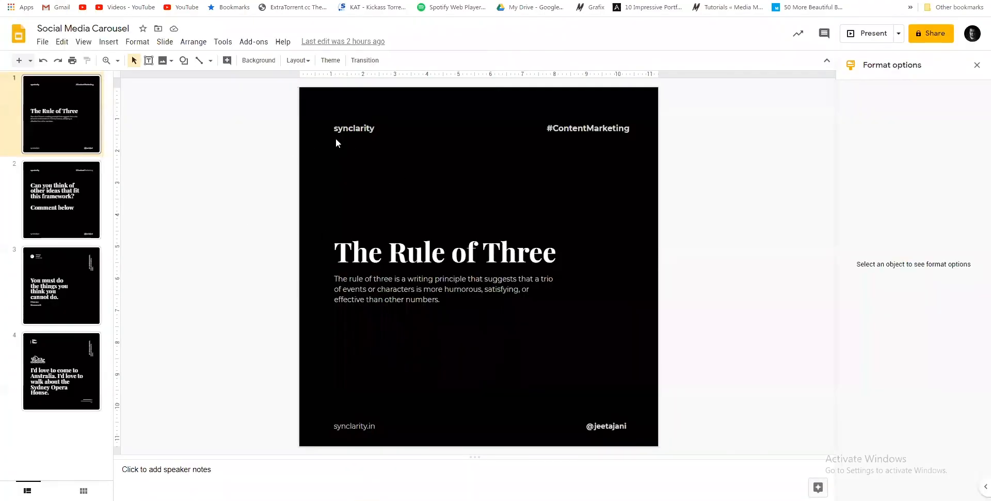